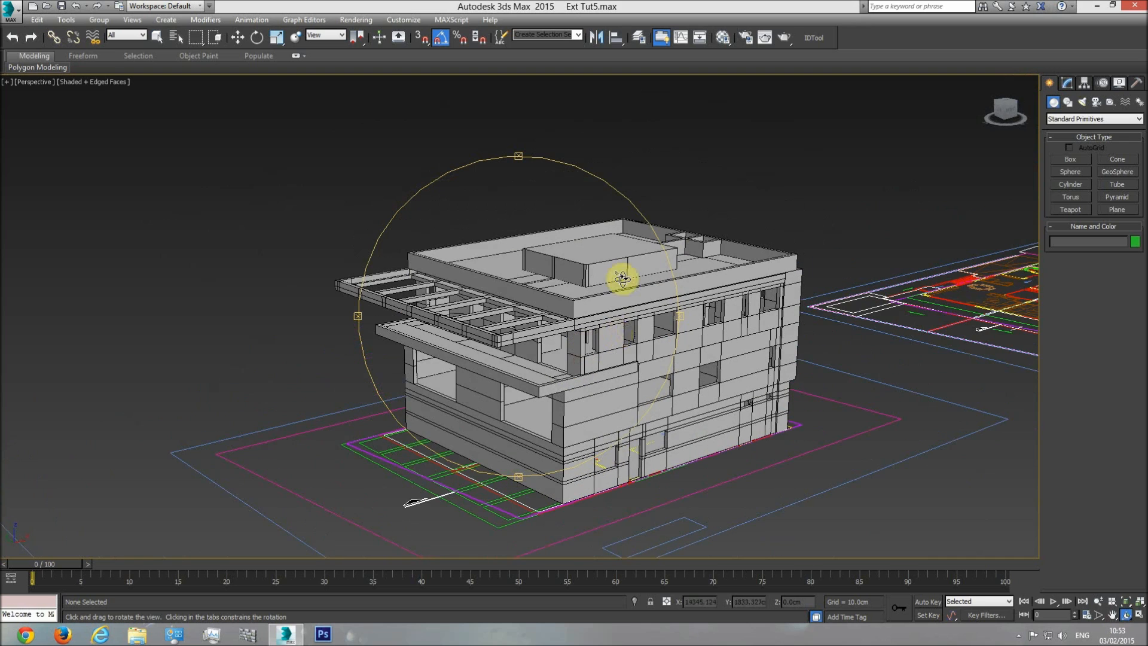
# Step: Examine the building's roof in perspective and compare it with the raised roof part in the section drawing
pyautogui.scroll(5, 568, 370)
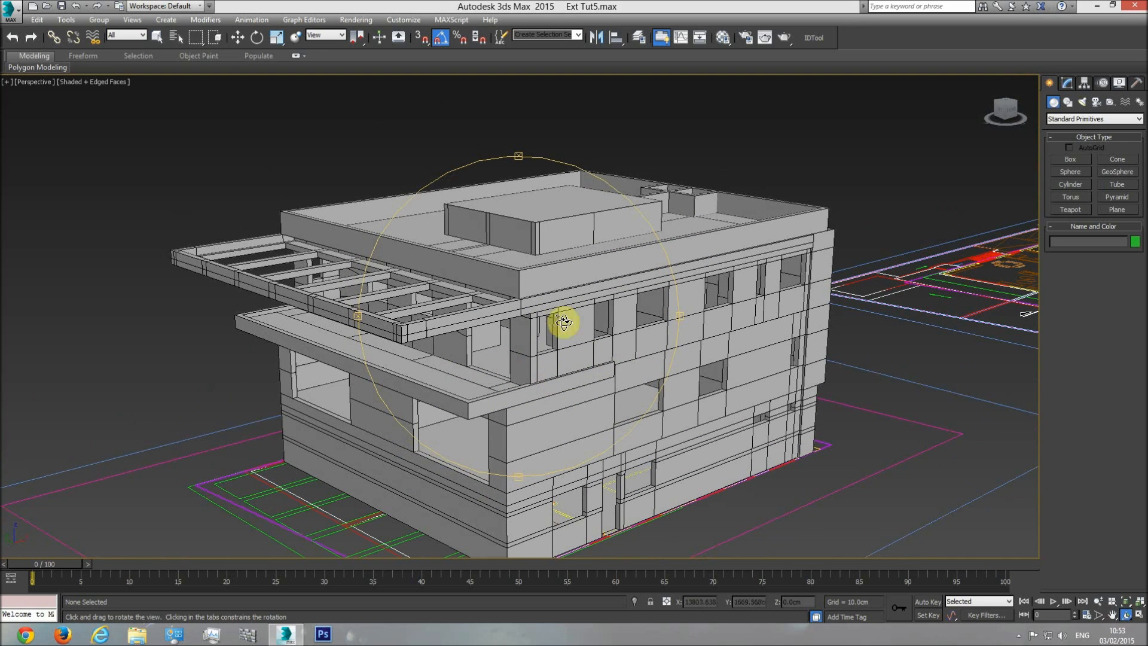
pyautogui.moveTo(526, 368); pyautogui.dragTo(567, 388)
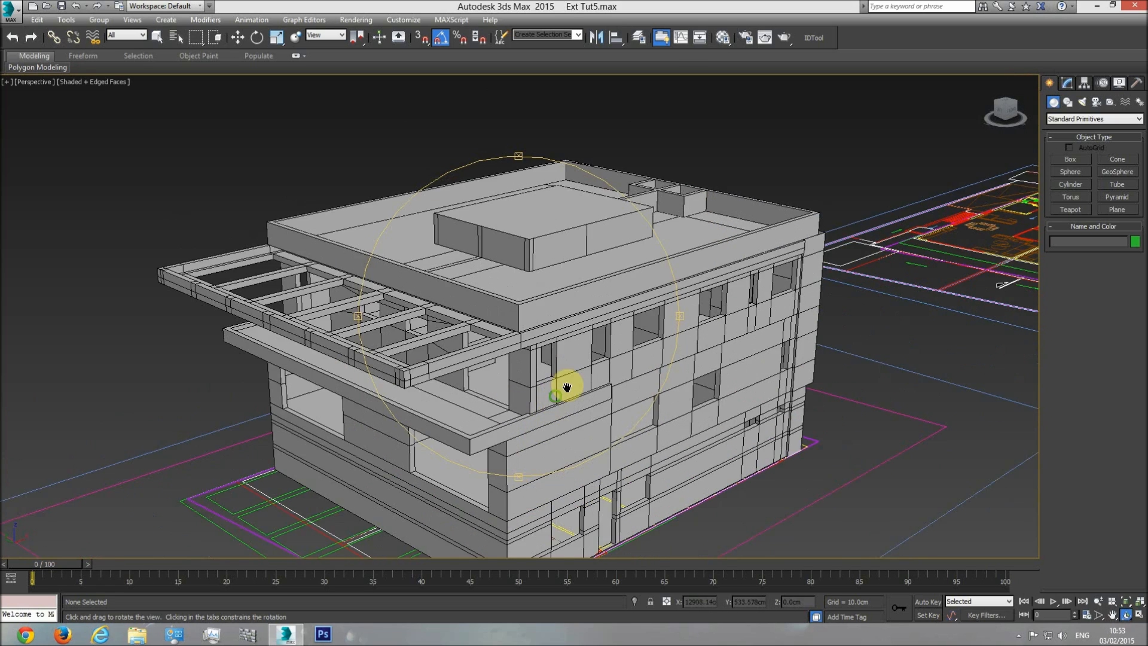
pyautogui.scroll(-3, 567, 388)
pyautogui.press('t')
pyautogui.scroll(-6, 573, 372)
pyautogui.moveTo(727, 370); pyautogui.dragTo(537, 381, button='middle')
pyautogui.scroll(6, 551, 379)
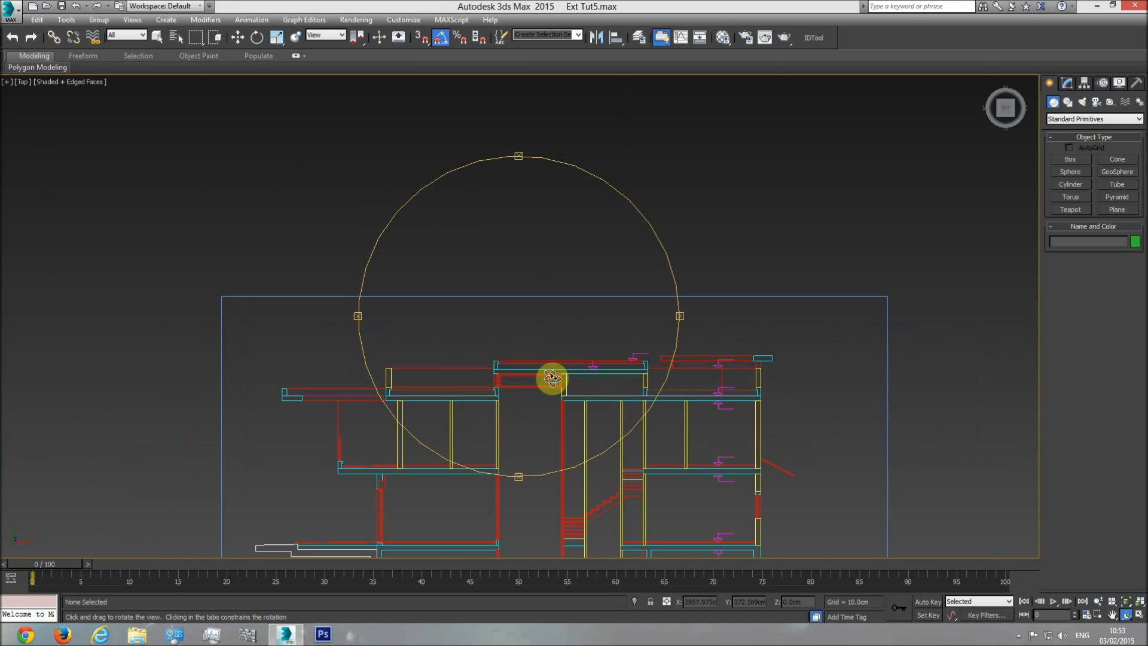
pyautogui.moveTo(551, 378); pyautogui.dragTo(456, 356)
pyautogui.scroll(3, 534, 402)
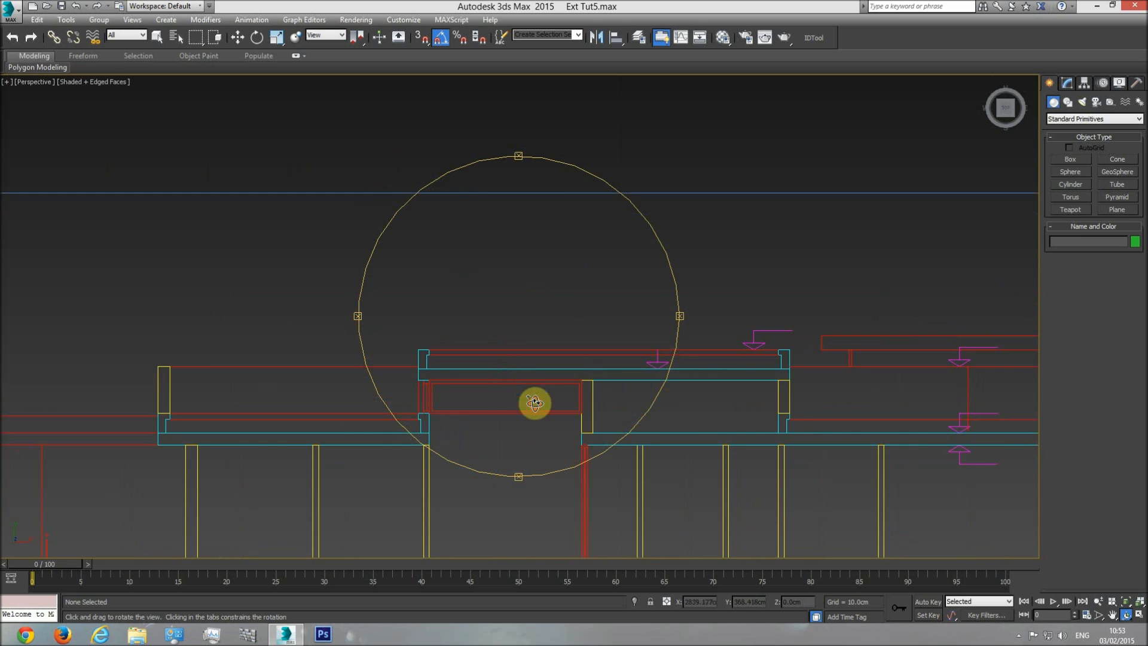
pyautogui.moveTo(535, 403); pyautogui.dragTo(568, 348)
pyautogui.scroll(-8, 606, 338)
pyautogui.moveTo(890, 245); pyautogui.dragTo(694, 362, button='middle')
pyautogui.scroll(5, 620, 343)
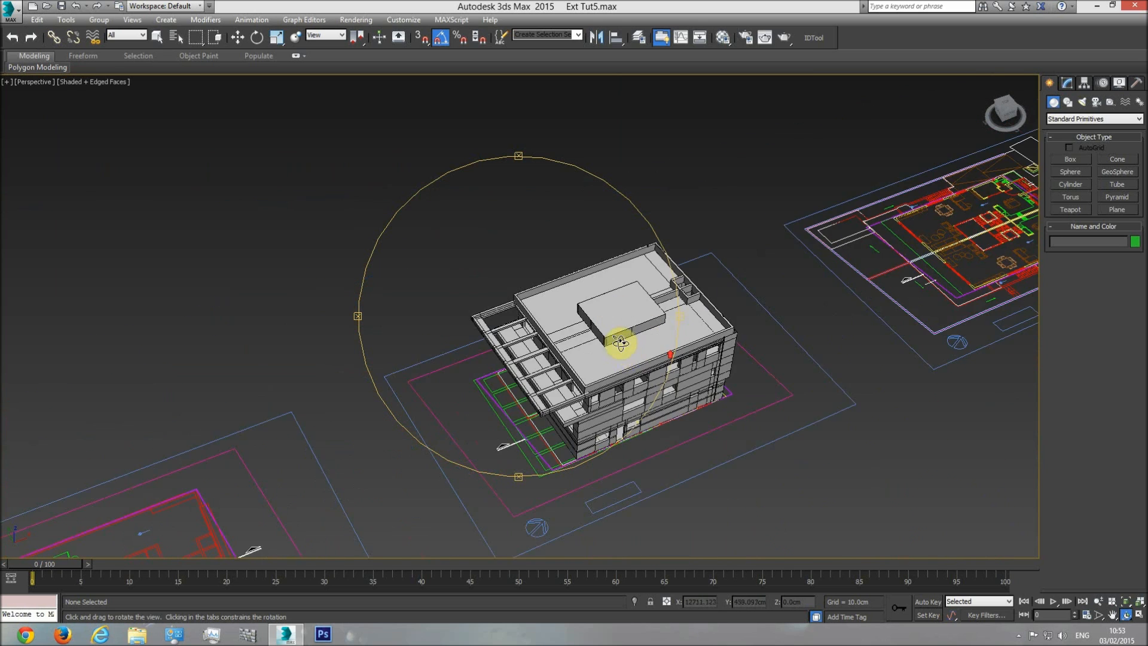
pyautogui.scroll(5, 621, 342)
pyautogui.rightClick(620, 342)
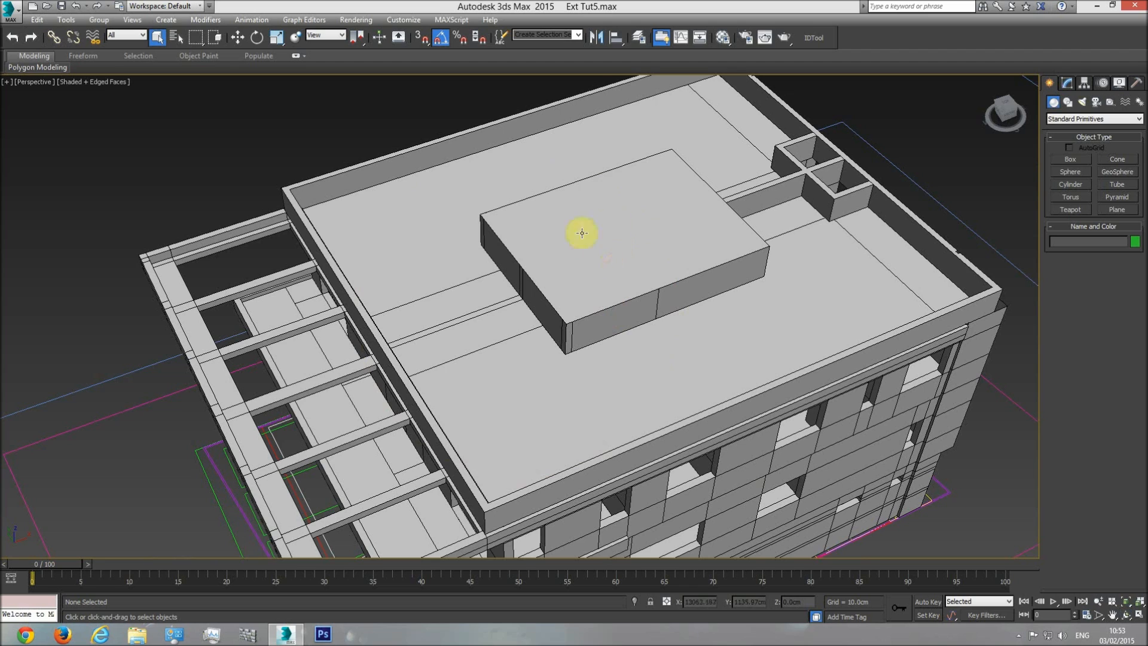
# Step: Turn on vertex snapping and measure the raised roof's parapet height in the section drawing with a temporary box, deleting the box
pyautogui.press('t')
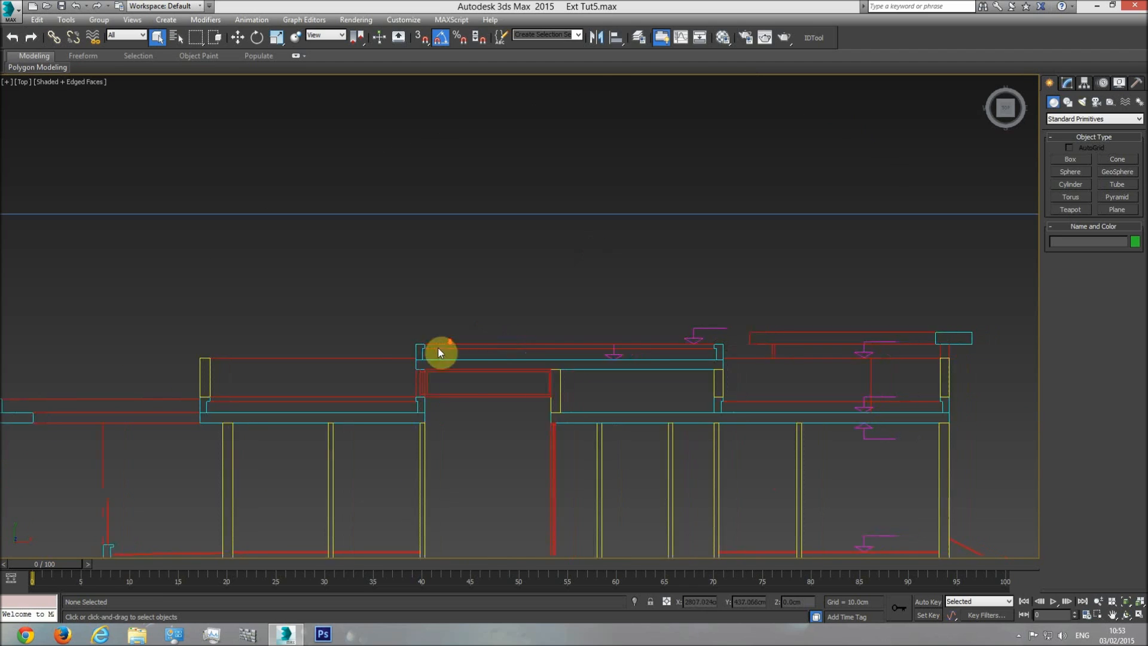
pyautogui.scroll(-5, 454, 358)
pyautogui.scroll(5, 478, 369)
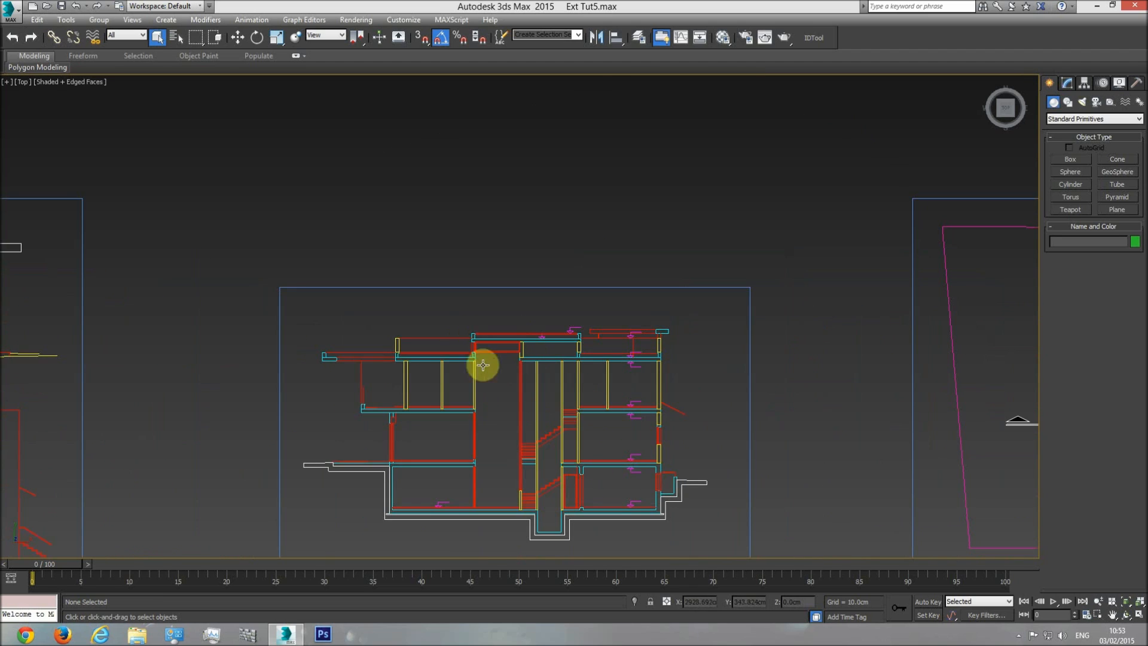
pyautogui.scroll(3, 482, 347)
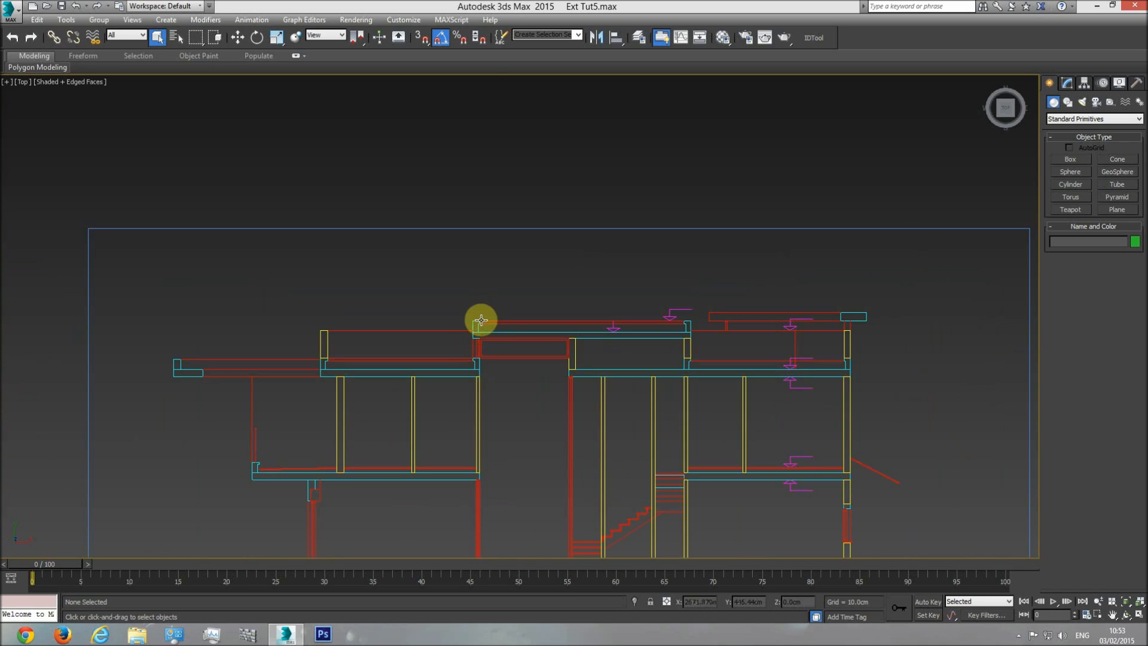
pyautogui.scroll(2, 498, 326)
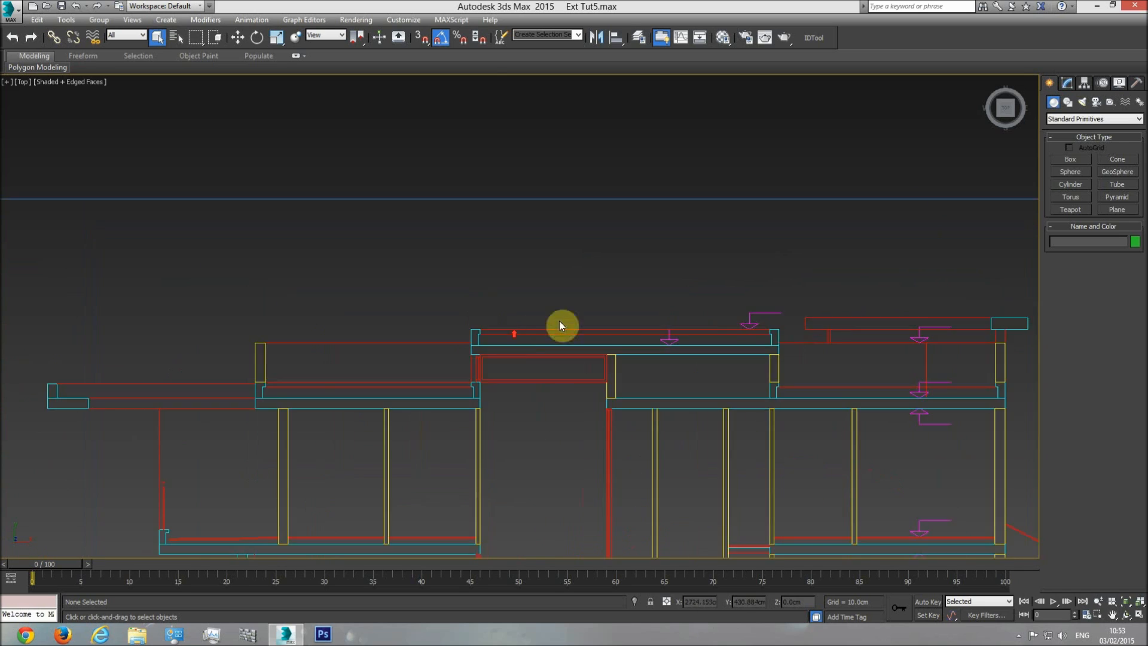
pyautogui.click(1075, 160)
pyautogui.click(421, 37)
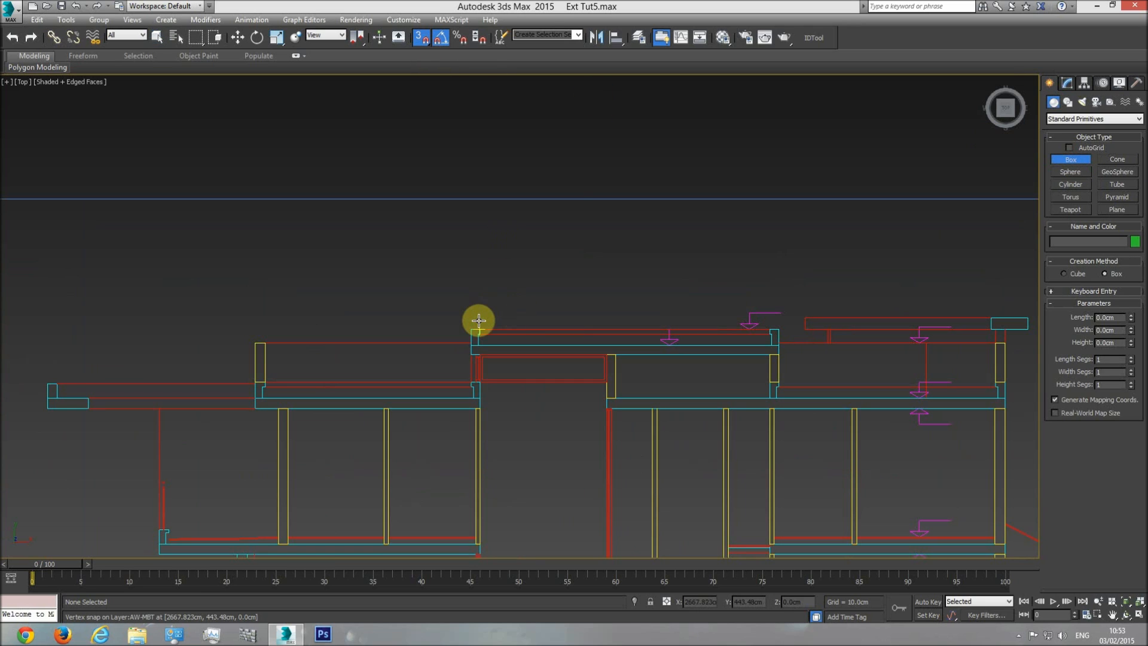
pyautogui.moveTo(478, 323); pyautogui.dragTo(478, 346)
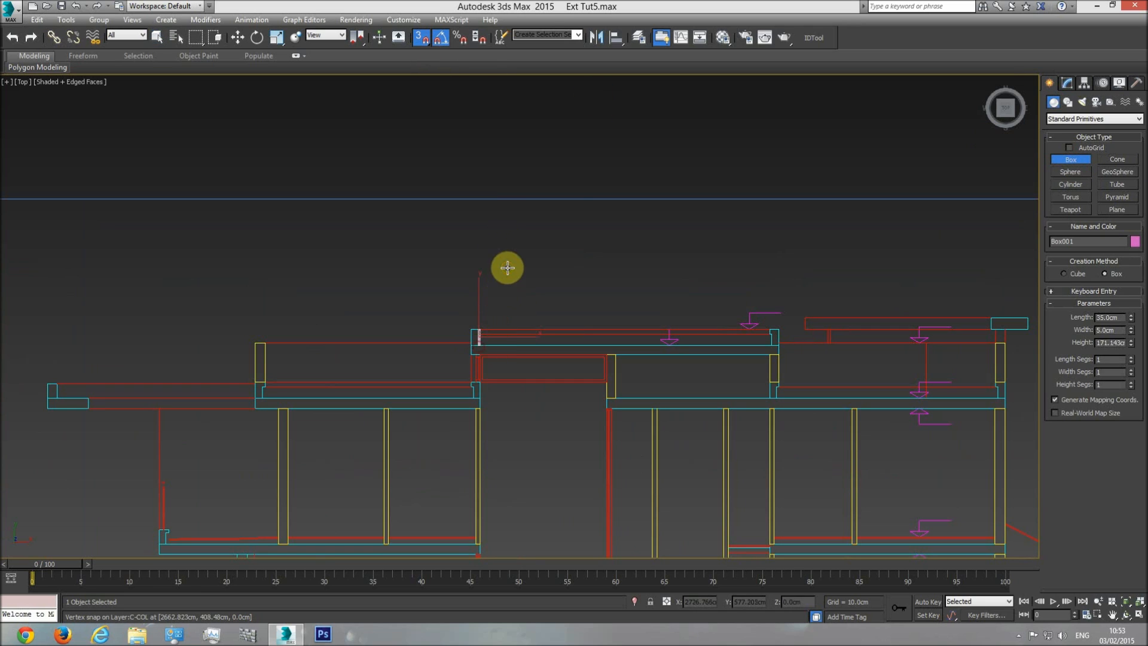
pyautogui.moveTo(709, 332); pyautogui.dragTo(701, 317, button='middle')
pyautogui.press('Delete')
# Step: Measure the width across the top of the raised roof's parapet with a temporary box, deleting the box
pyautogui.scroll(3, 474, 302)
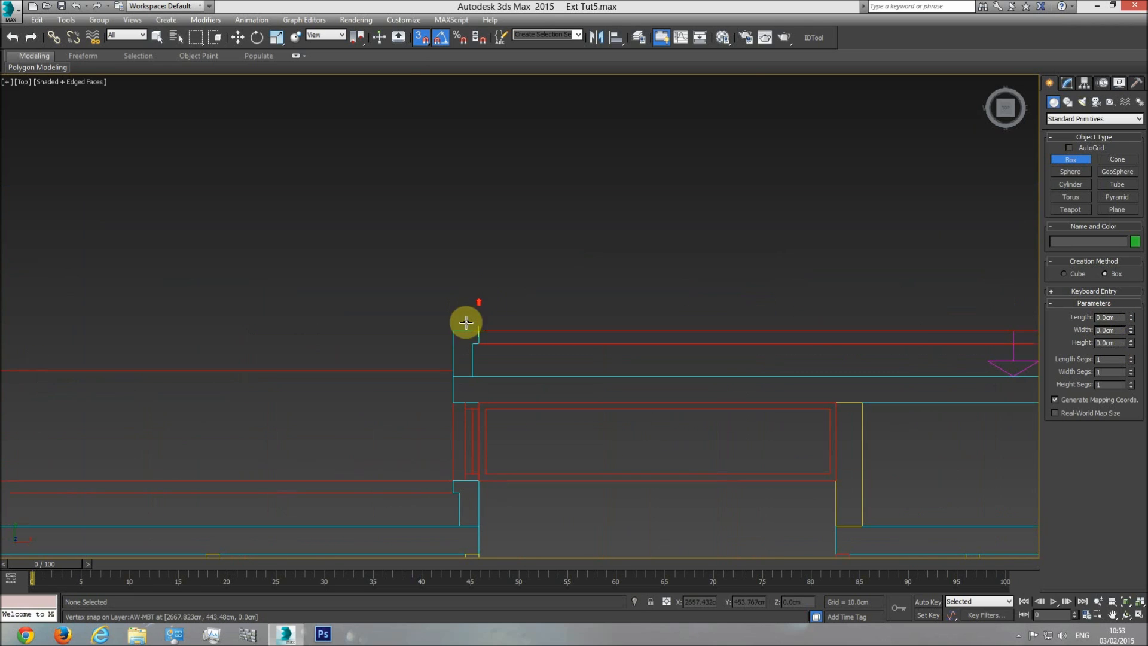
pyautogui.moveTo(453, 331); pyautogui.dragTo(479, 324)
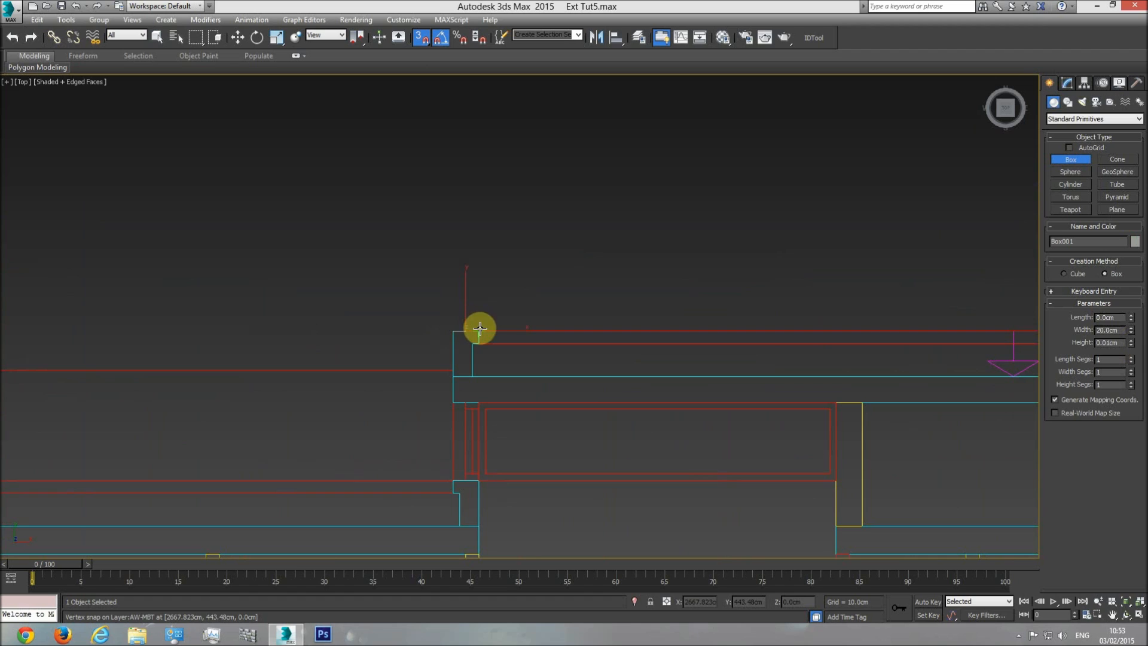
pyautogui.moveTo(1130, 319); pyautogui.dragTo(1112, 583)
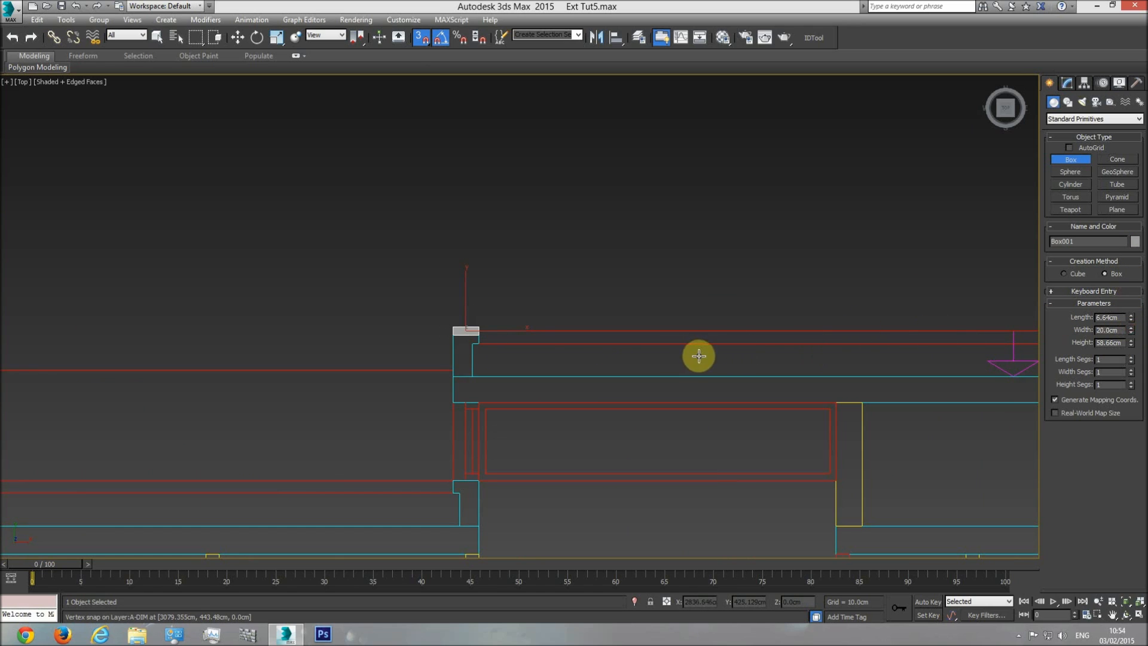
pyautogui.press('Delete')
# Step: Remeasure the parapet's inner lip from its top down to the roof slab with another temporary box, and remove it
pyautogui.moveTo(479, 329); pyautogui.dragTo(479, 377)
pyautogui.click(501, 258)
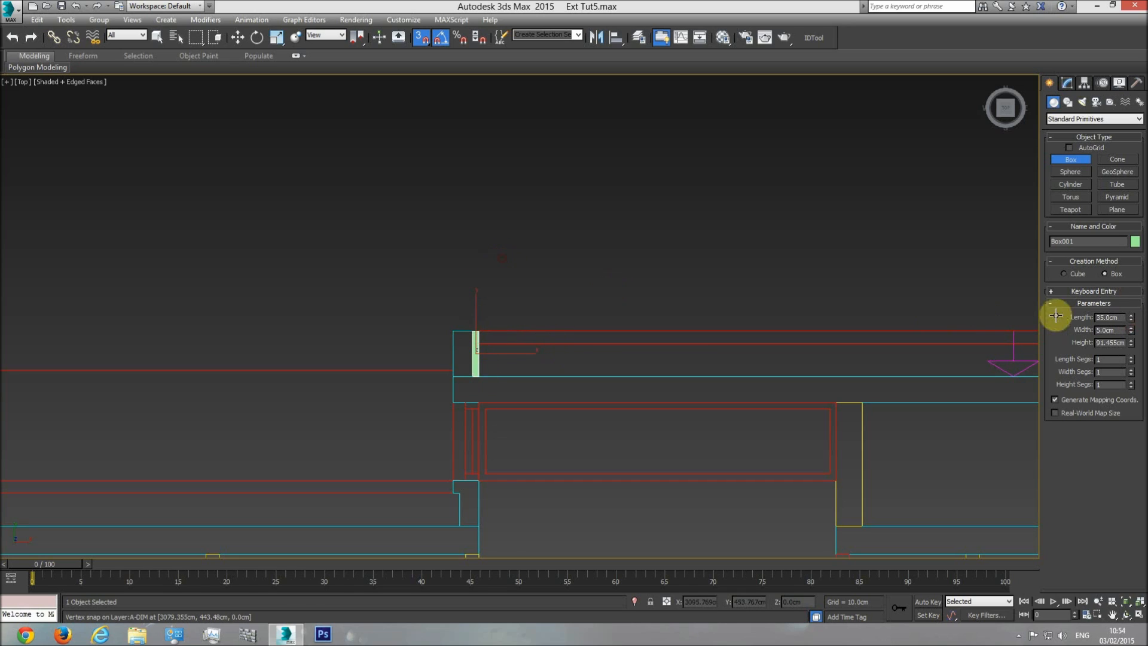
pyautogui.moveTo(712, 322); pyautogui.dragTo(691, 312, button='middle')
pyautogui.press('Delete')
# Step: Return to the perspective view of the building and select the raised rectangular block on the roof
pyautogui.moveTo(722, 359); pyautogui.dragTo(691, 354, button='middle')
pyautogui.press('p')
pyautogui.click(1139, 601)
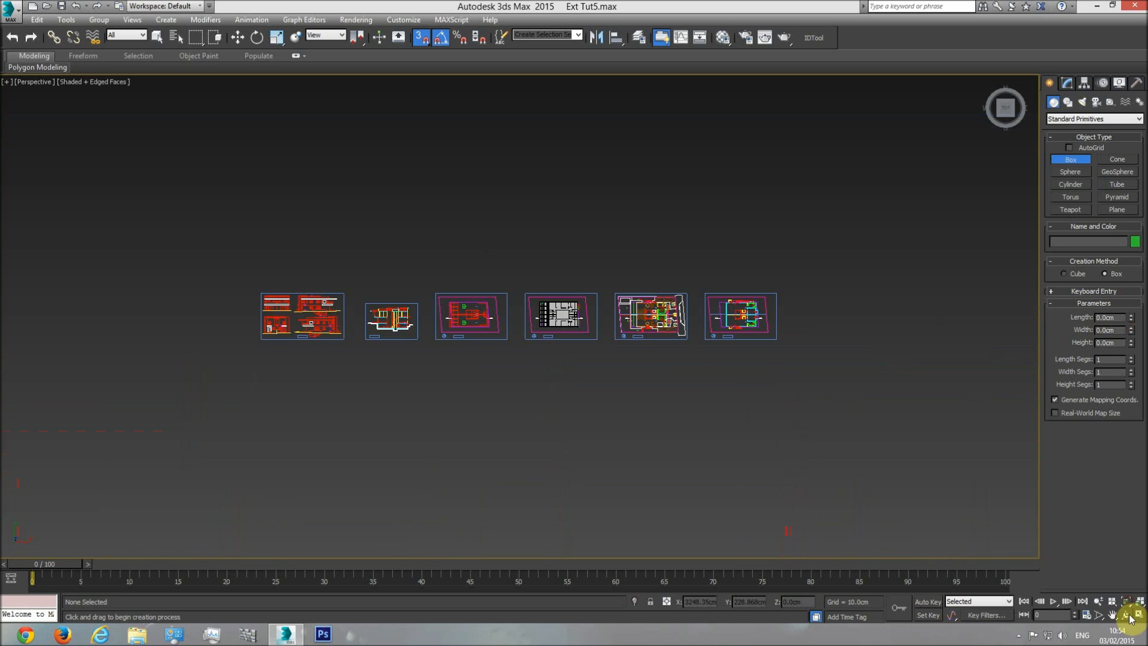
pyautogui.click(1125, 615)
pyautogui.moveTo(532, 348); pyautogui.dragTo(515, 288)
pyautogui.scroll(4, 517, 290)
pyautogui.rightClick(518, 275)
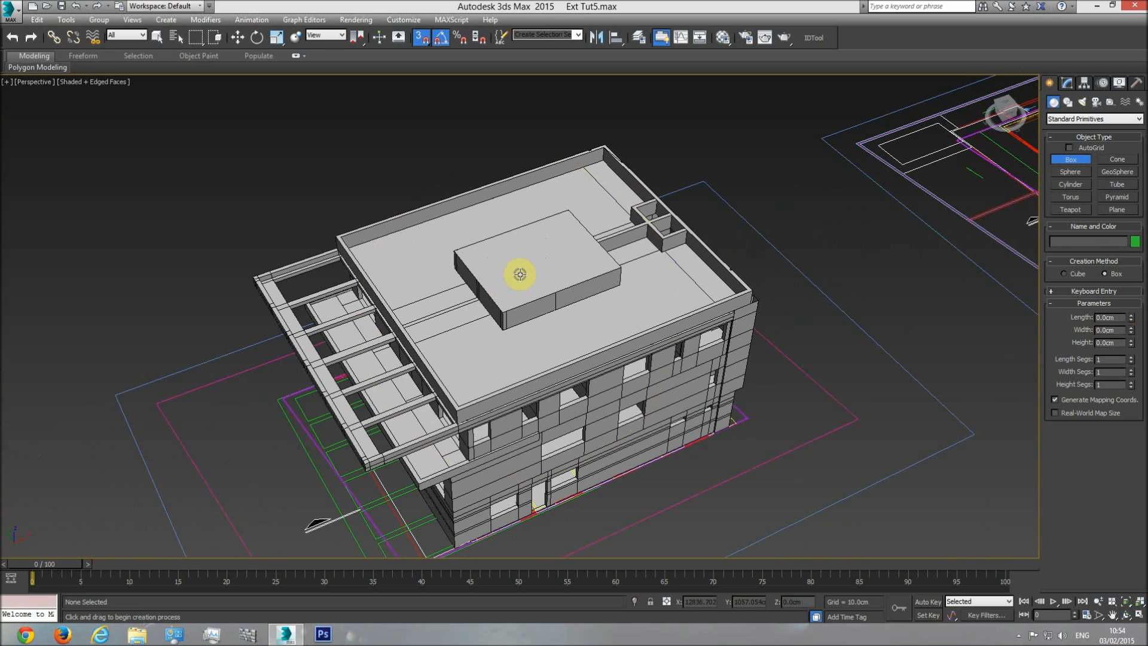
pyautogui.rightClick(521, 217)
pyautogui.click(537, 268)
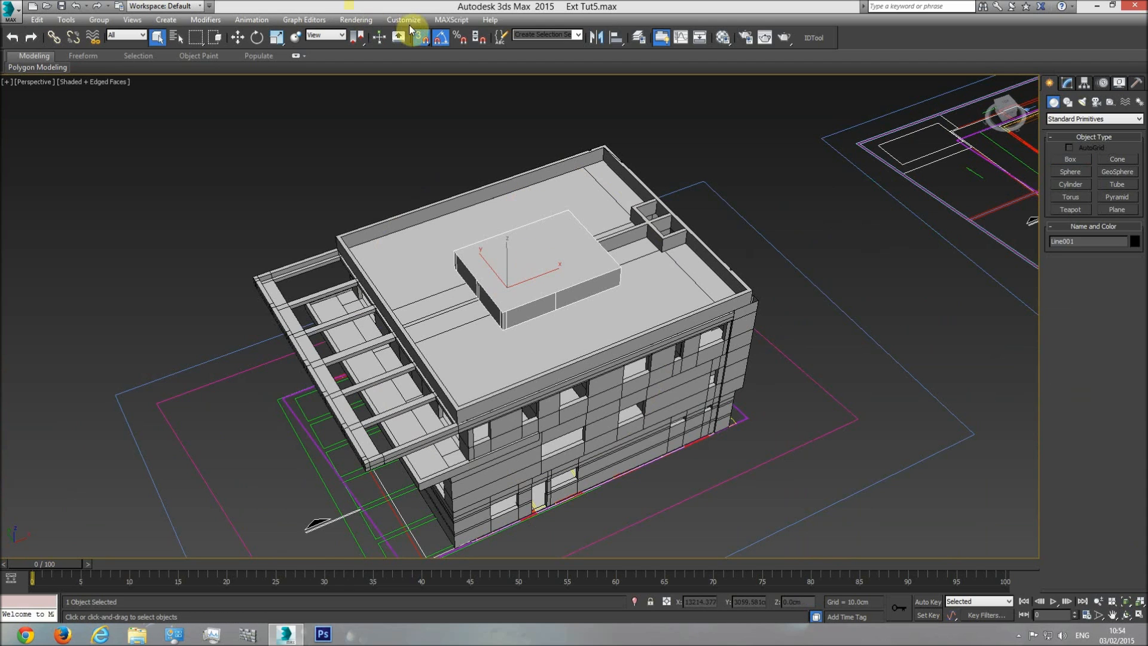
# Step: Add an Edit Poly modifier to the raised roof block and select its top polygon
pyautogui.click(1067, 83)
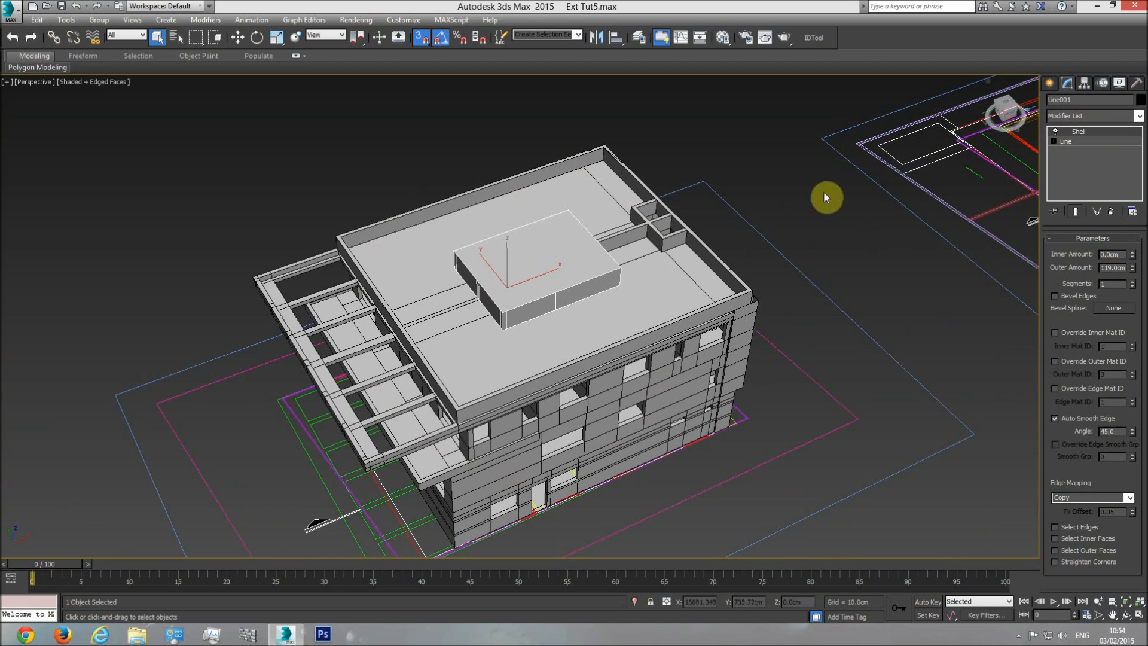
pyautogui.scroll(3, 565, 263)
pyautogui.click(1138, 116)
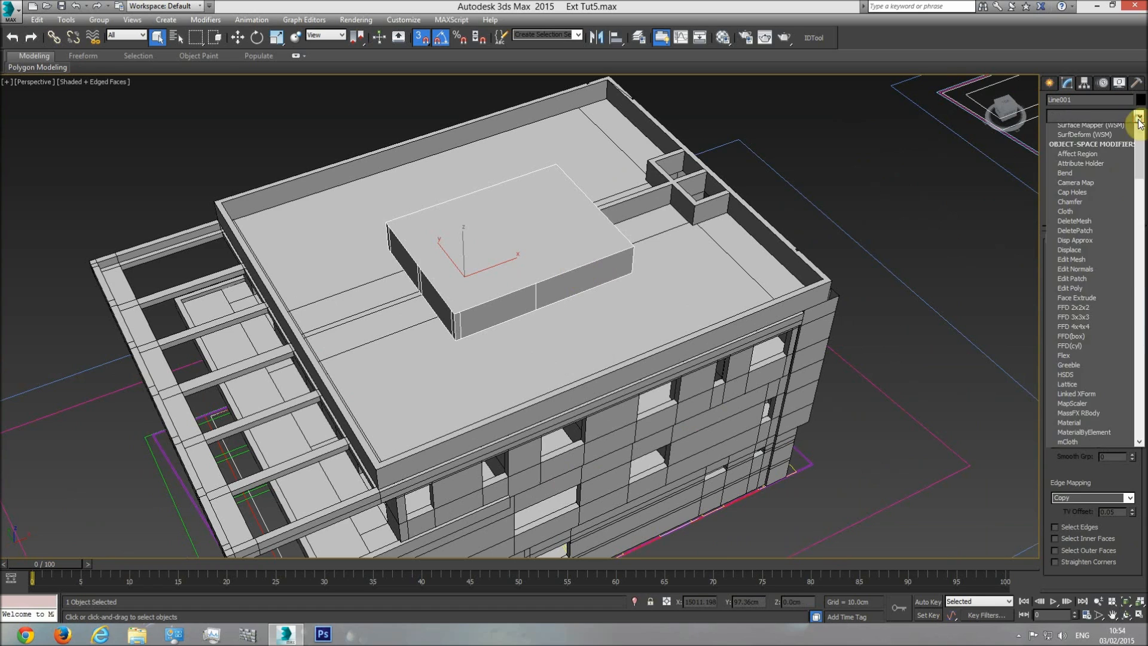
pyautogui.click(1082, 454)
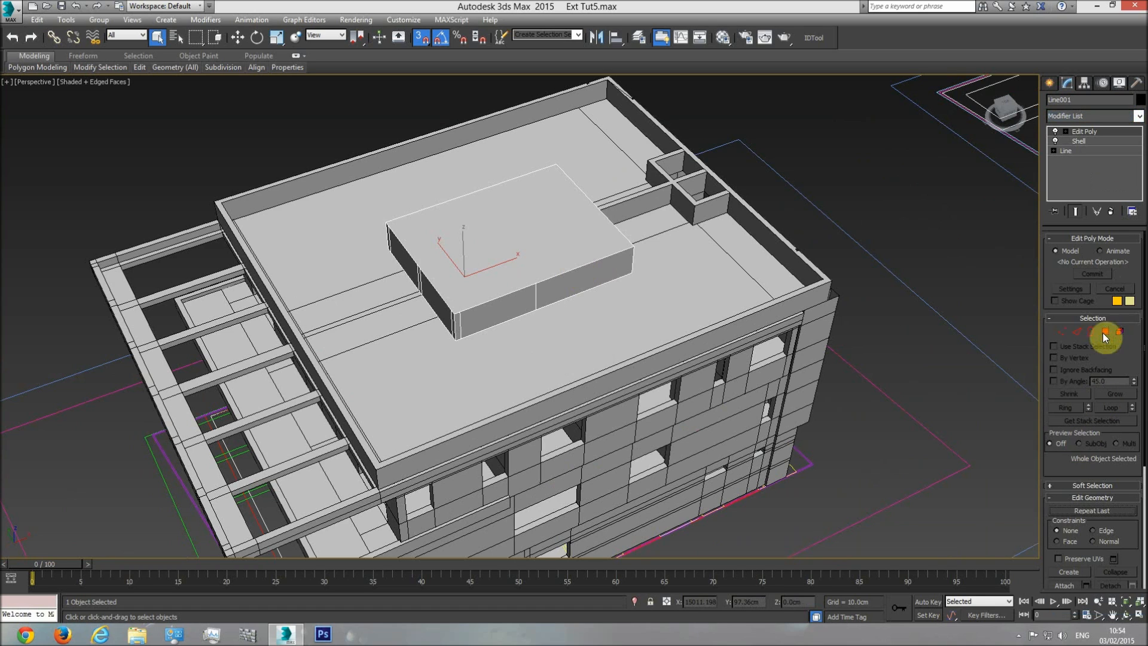
pyautogui.click(1105, 333)
pyautogui.click(504, 241)
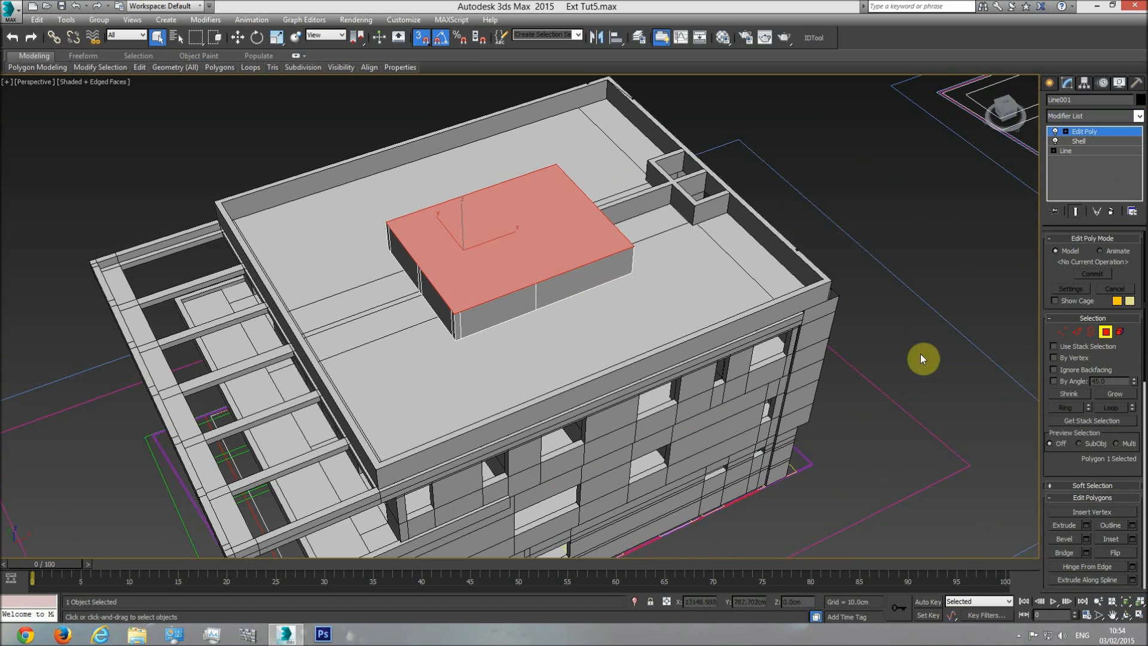
# Step: Inset the roof block's top polygon by 20 cm to outline the parapet
pyautogui.click(1133, 542)
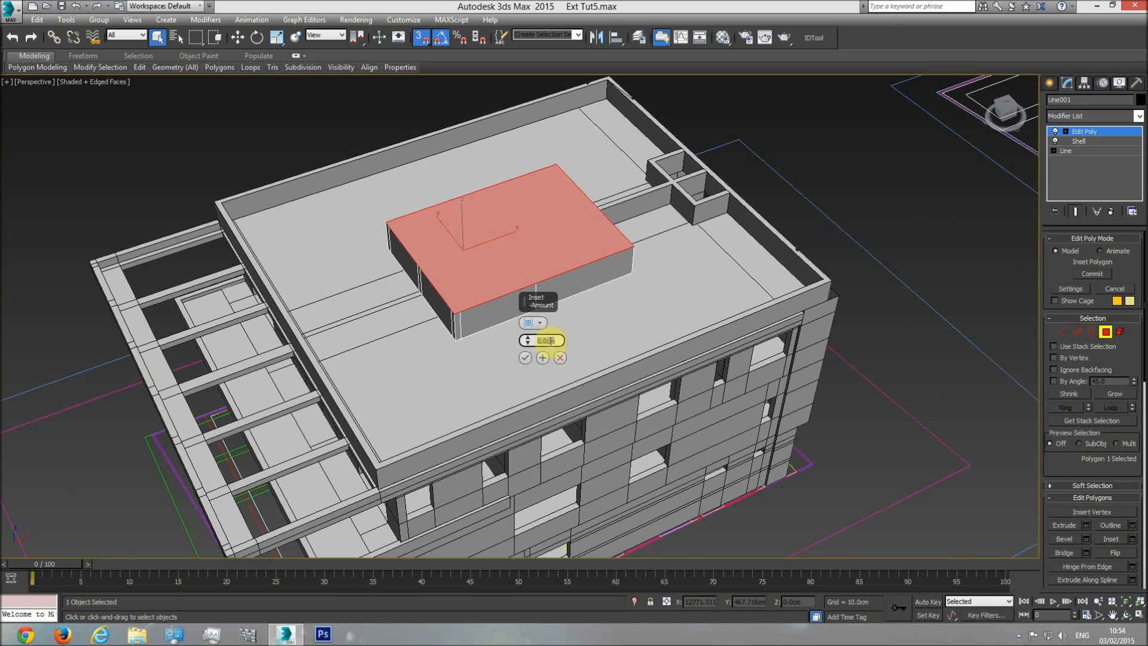
pyautogui.write('20')
pyautogui.press('Return')
pyautogui.scroll(8, 474, 320)
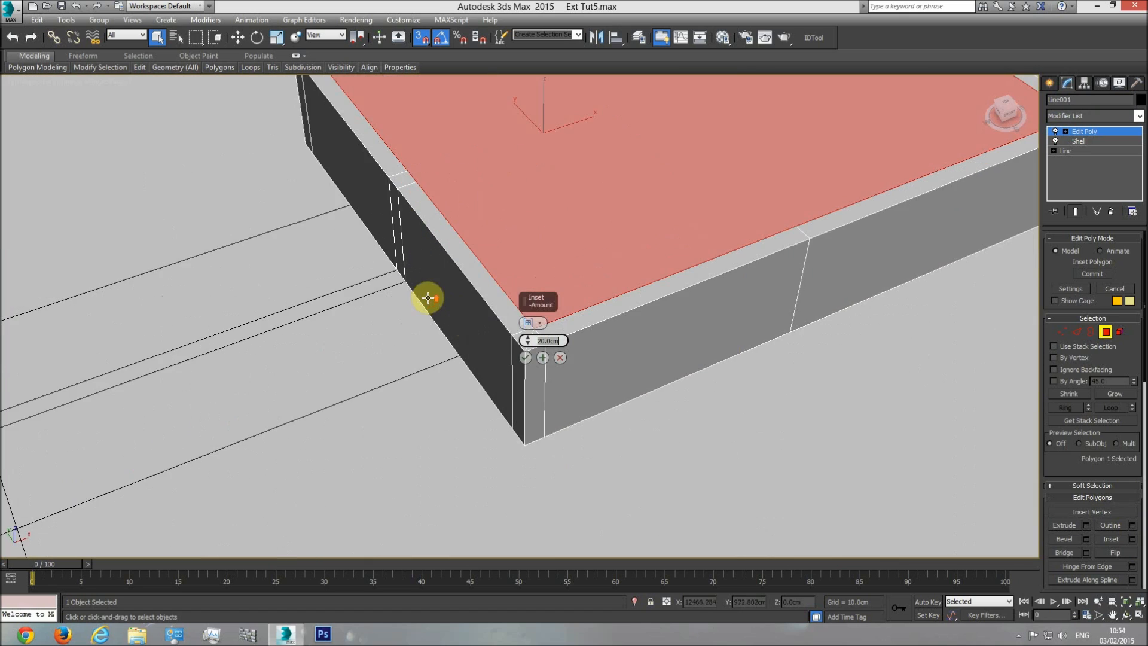
pyautogui.moveTo(498, 339); pyautogui.dragTo(412, 328, button='middle')
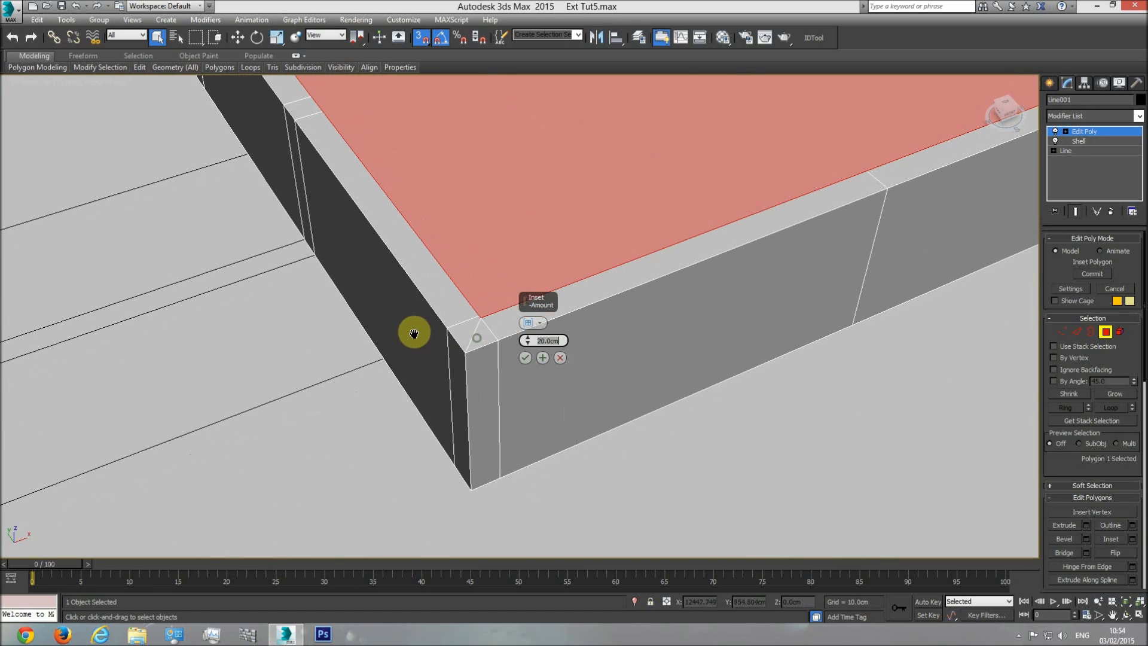
pyautogui.click(526, 357)
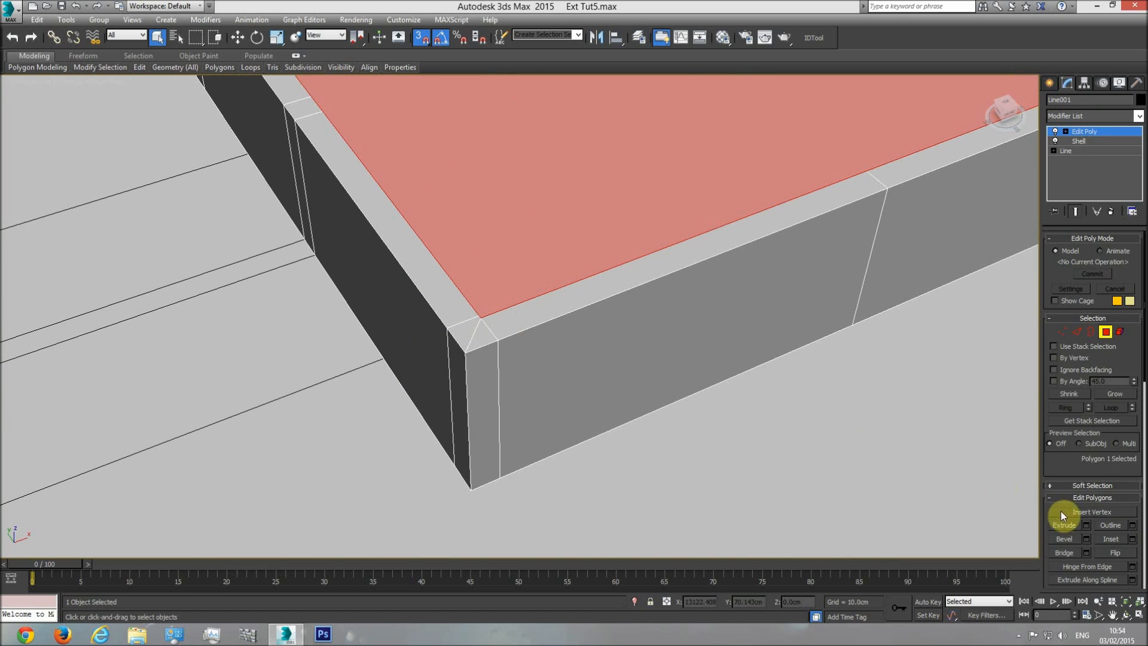
# Step: Extrude the inset top polygon by -35 cm to recess the roof behind the parapet
pyautogui.click(1086, 525)
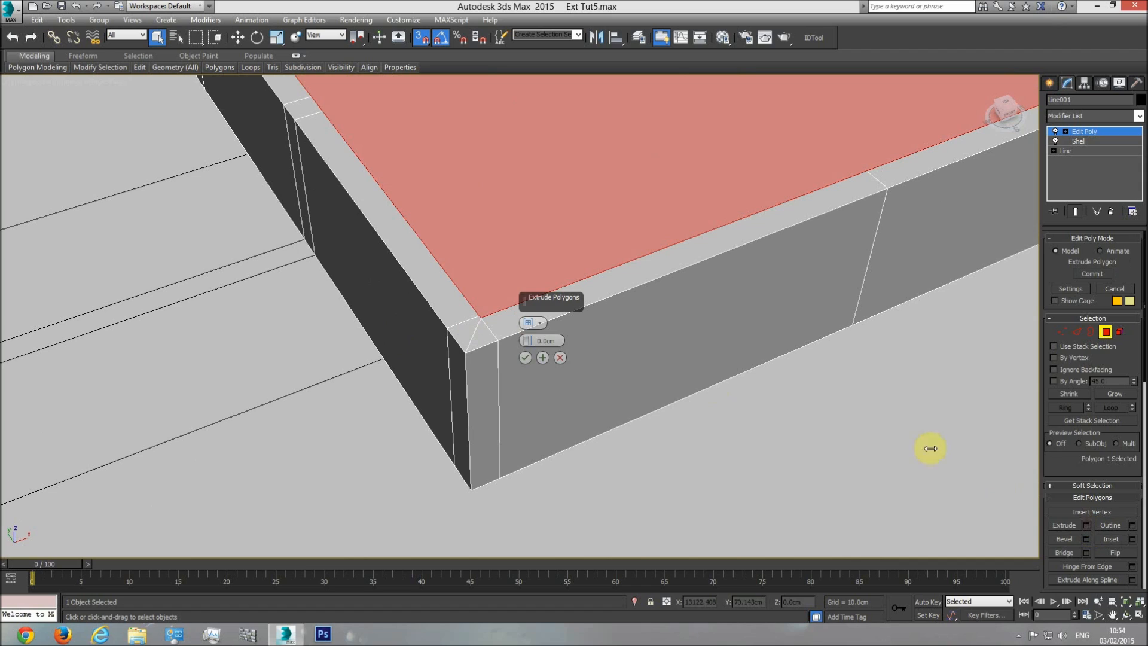
pyautogui.doubleClick(545, 340)
pyautogui.write('35')
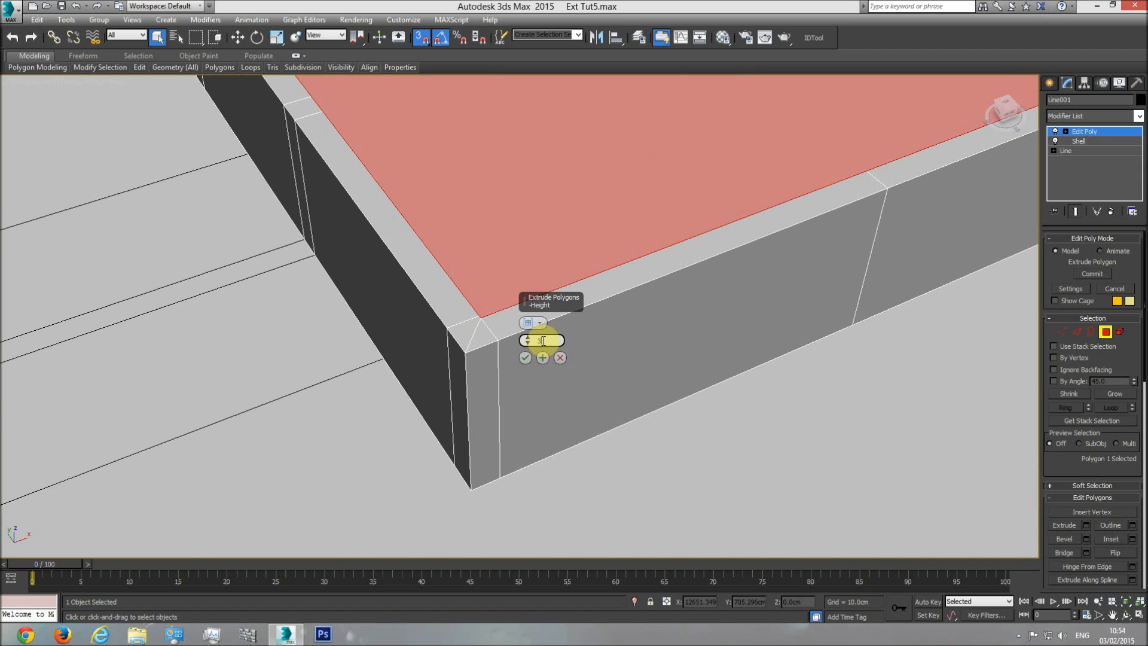
pyautogui.press('Return')
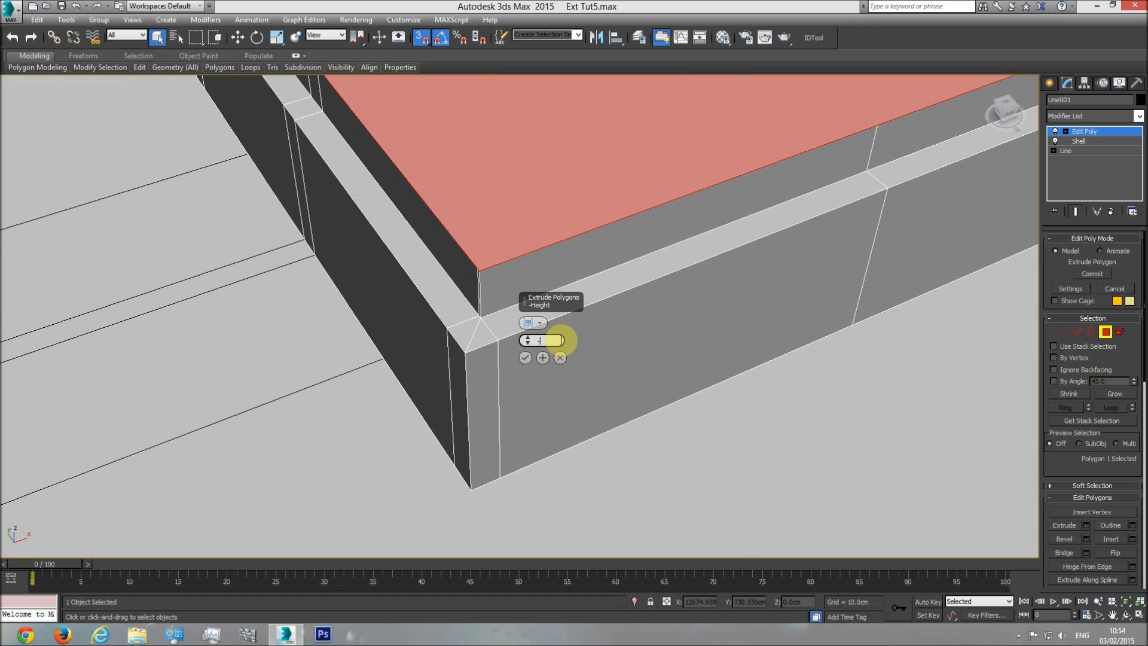
pyautogui.press('Return')
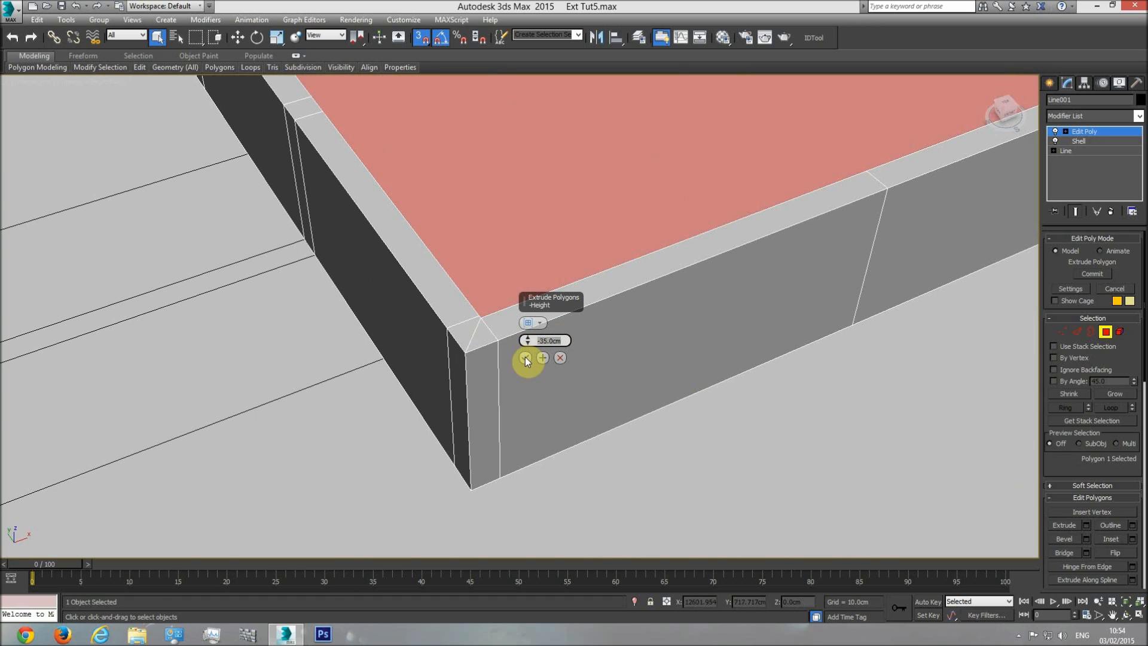
pyautogui.click(525, 358)
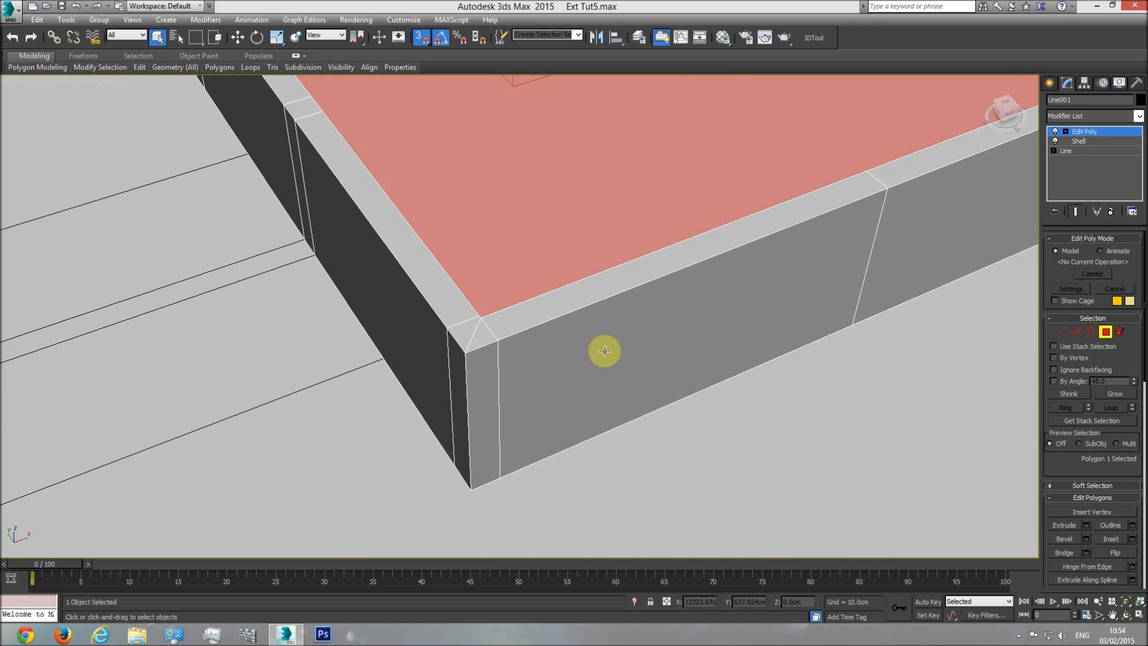
# Step: Inspect the recessed roof block from several angles, leave polygon editing and deselect the block
pyautogui.click(1125, 615)
pyautogui.moveTo(637, 373); pyautogui.dragTo(553, 395)
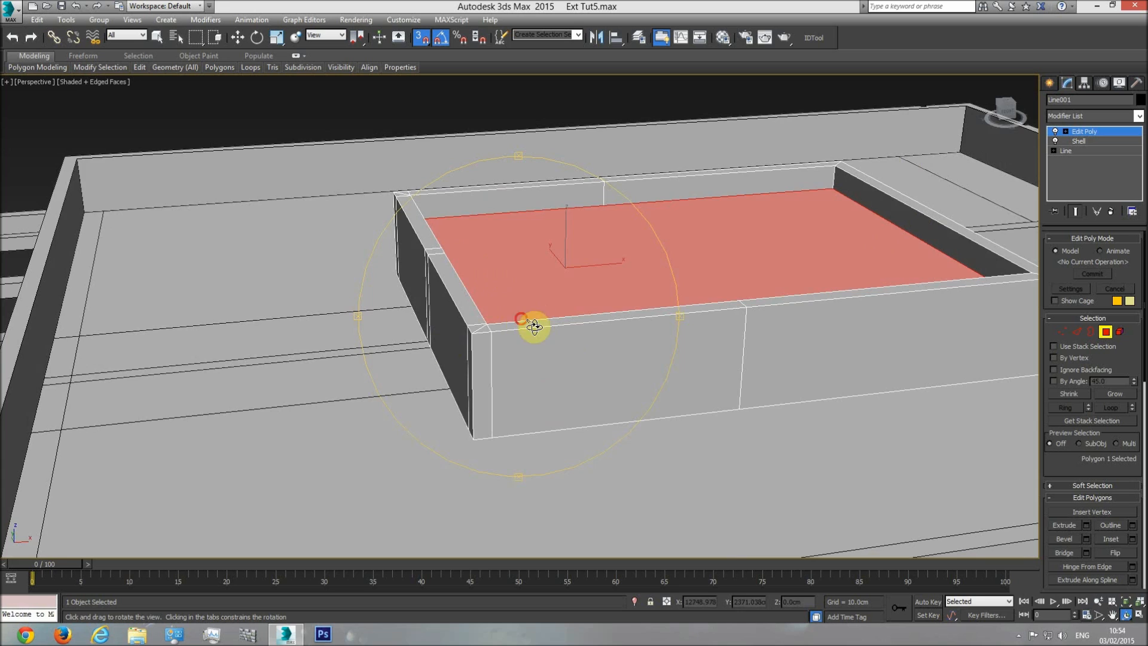
pyautogui.moveTo(530, 323); pyautogui.dragTo(528, 285)
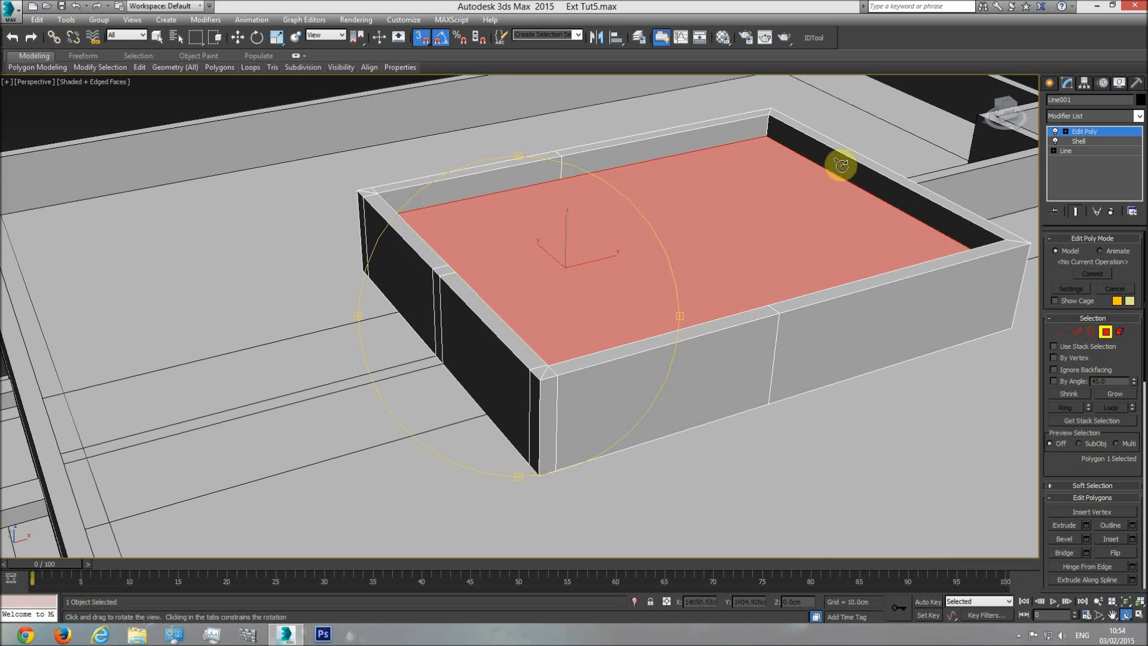
pyautogui.moveTo(610, 333); pyautogui.dragTo(549, 315, button='middle')
pyautogui.scroll(-3, 603, 334)
pyautogui.click(1103, 133)
pyautogui.click(521, 102)
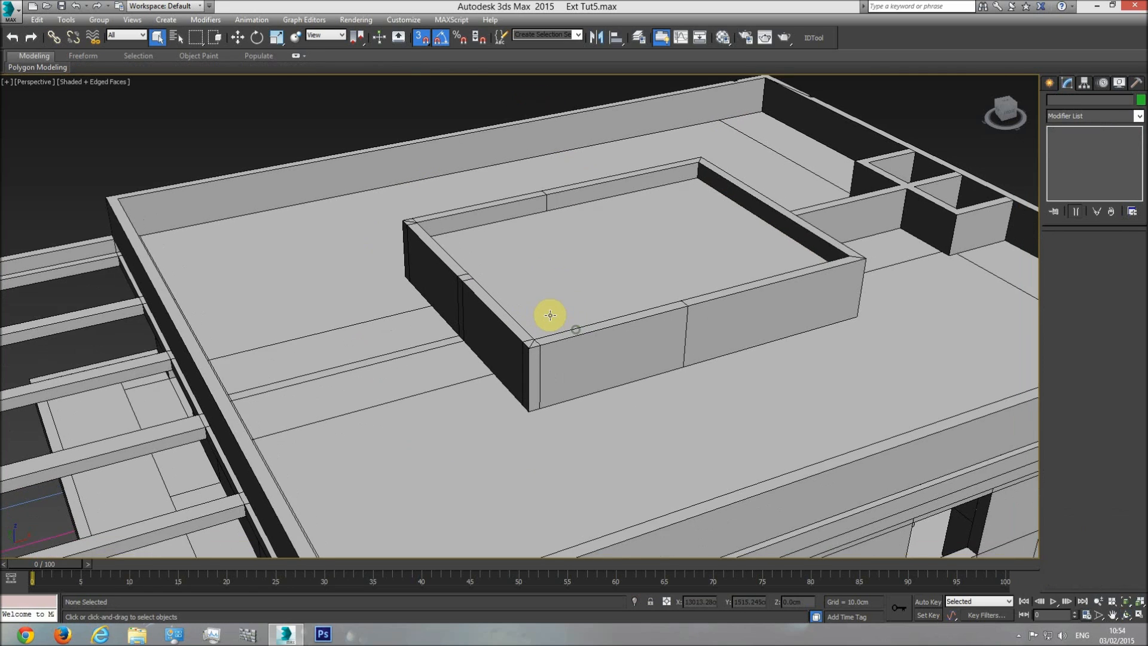
# Step: Measure the height from the raised roof's parapet top to its slab underside on the section drawing with a temporary box
pyautogui.scroll(3, 550, 316)
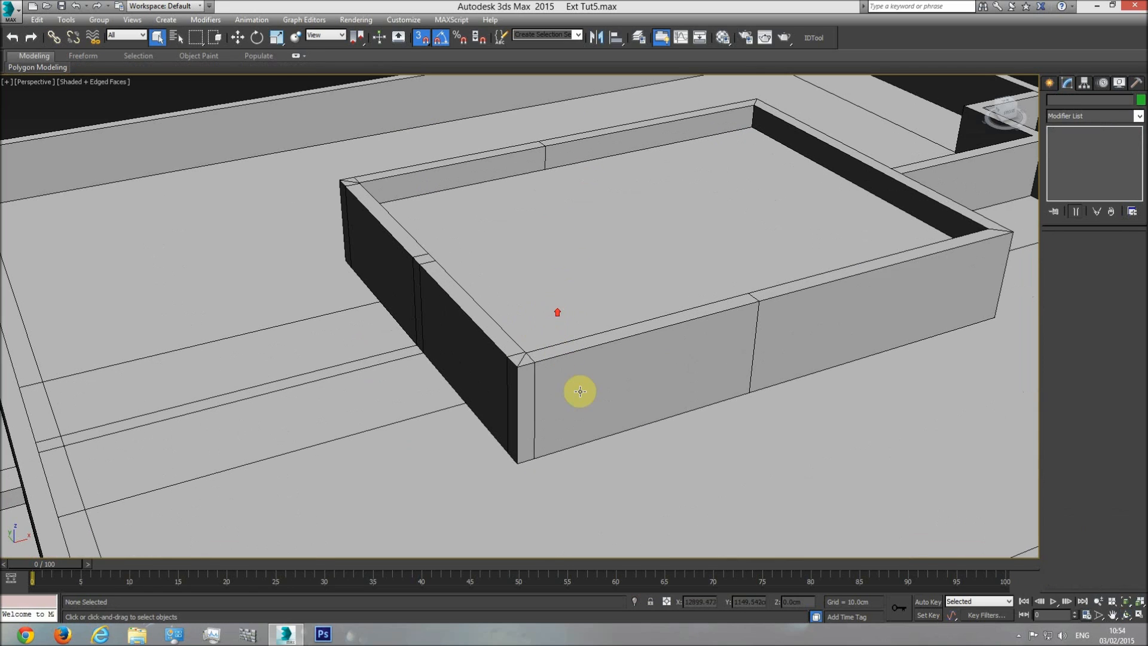
pyautogui.click(550, 392)
pyautogui.press('t')
pyautogui.scroll(-5, 443, 410)
pyautogui.moveTo(401, 410); pyautogui.dragTo(781, 352, button='middle')
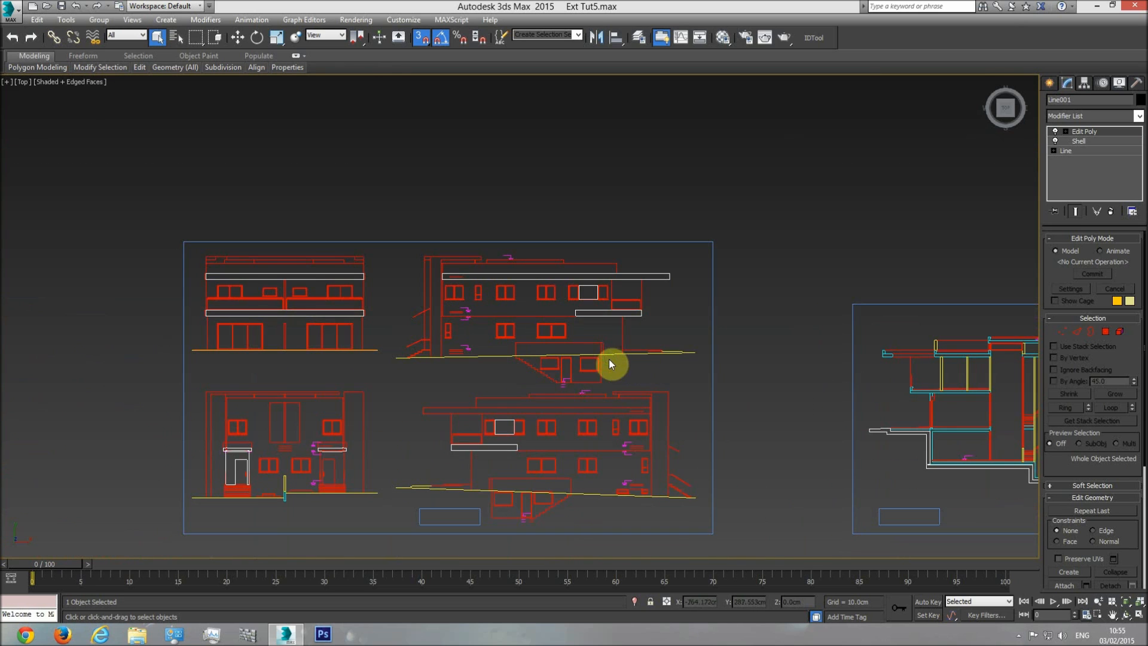
pyautogui.moveTo(608, 360); pyautogui.dragTo(328, 374, button='middle')
pyautogui.scroll(8, 687, 382)
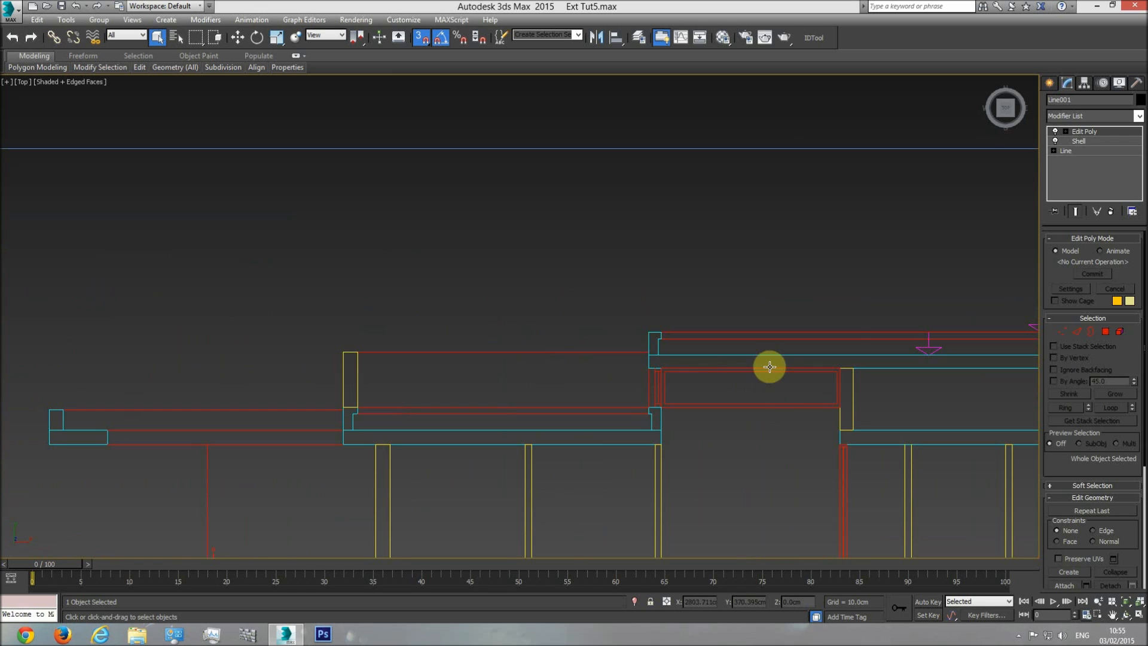
pyautogui.click(1050, 83)
pyautogui.click(1070, 159)
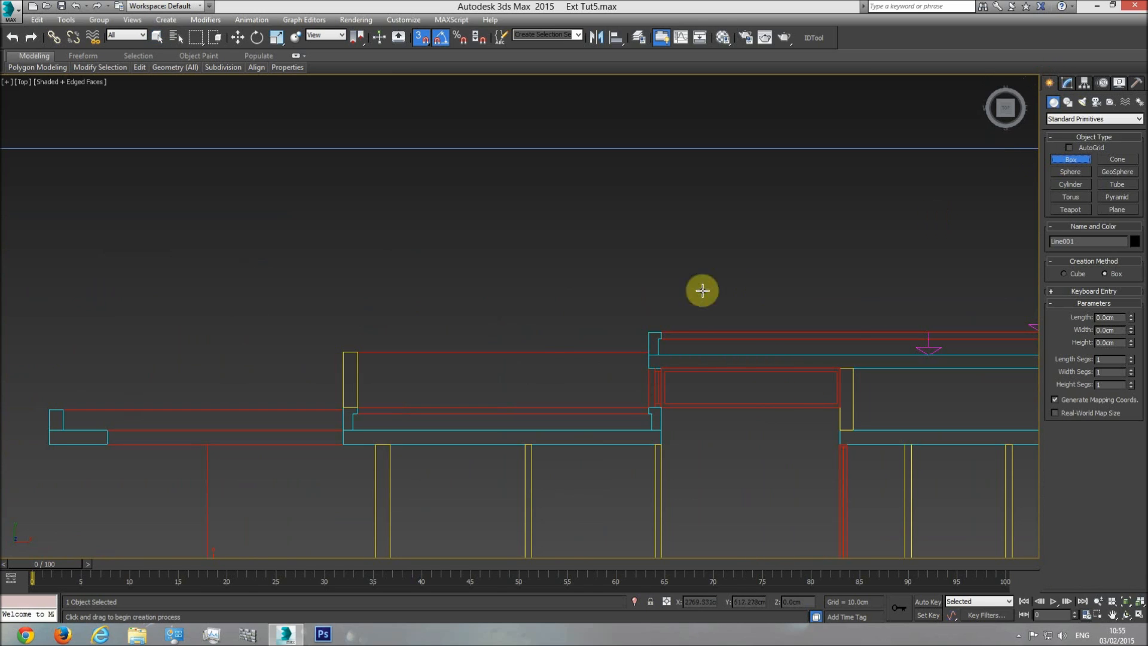
pyautogui.moveTo(646, 325); pyautogui.dragTo(640, 367)
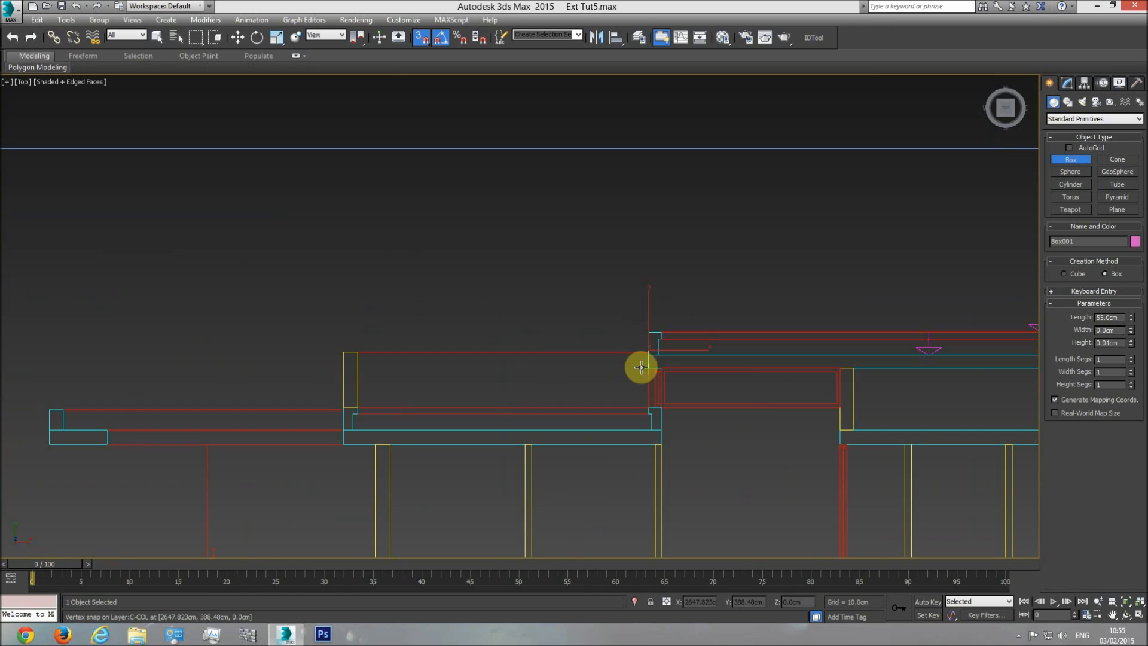
pyautogui.rightClick(641, 273)
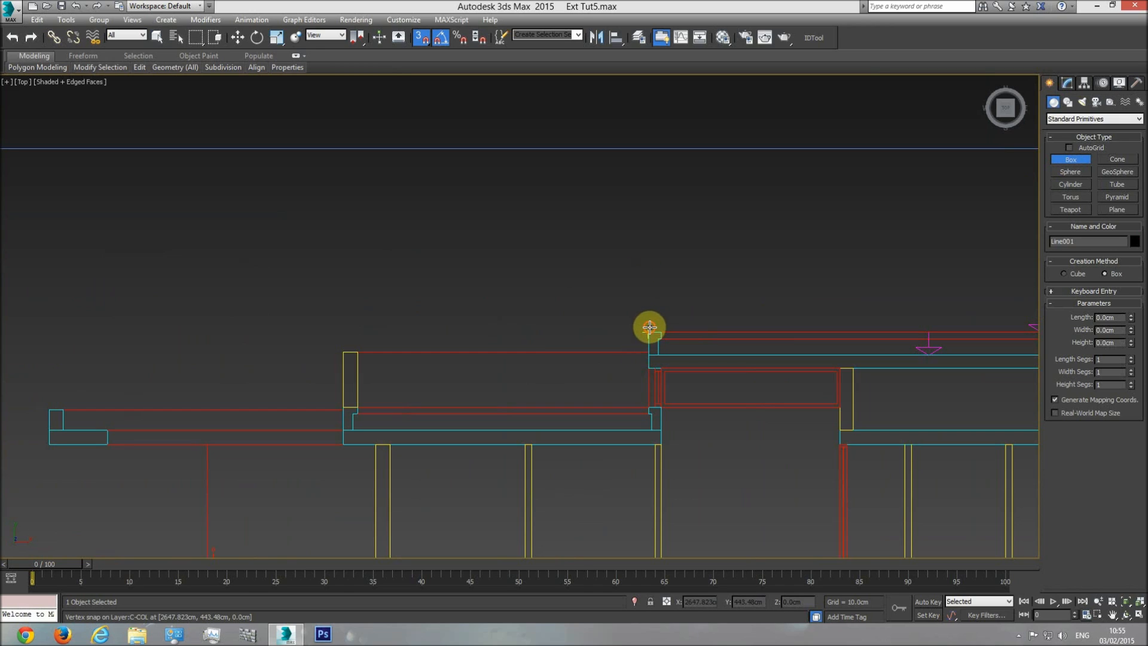
pyautogui.moveTo(649, 326); pyautogui.dragTo(642, 364)
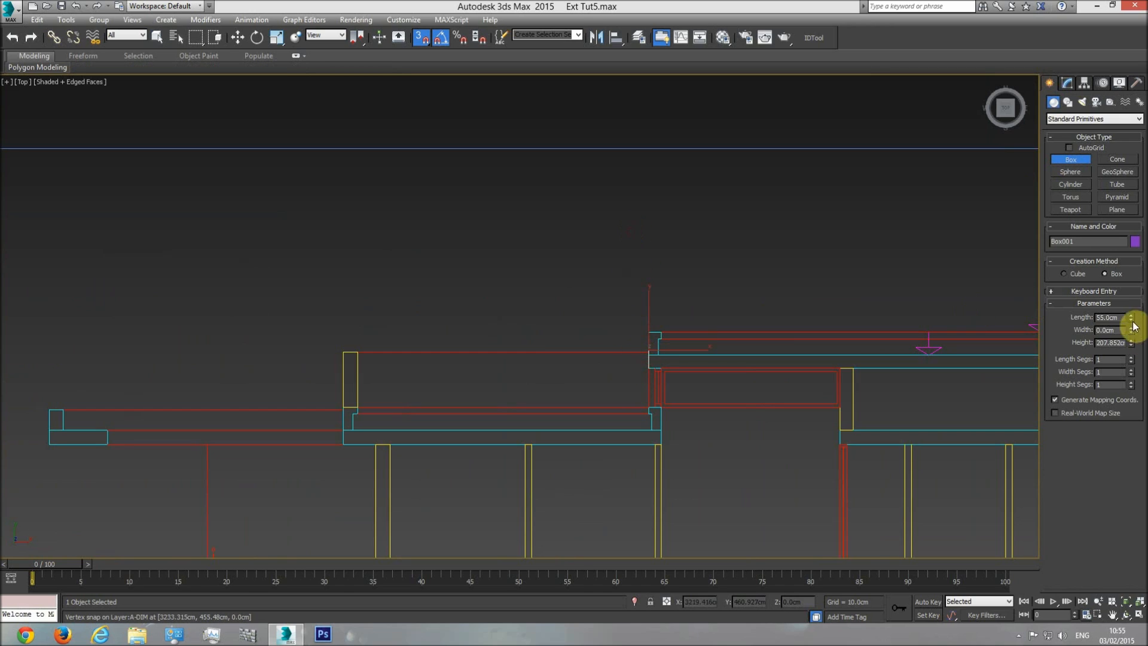
pyautogui.press('Delete')
# Step: Measure the height of the window opening below the raised roof slab on the section drawing with a temporary box
pyautogui.scroll(5, 668, 392)
pyautogui.moveTo(625, 328); pyautogui.dragTo(617, 405)
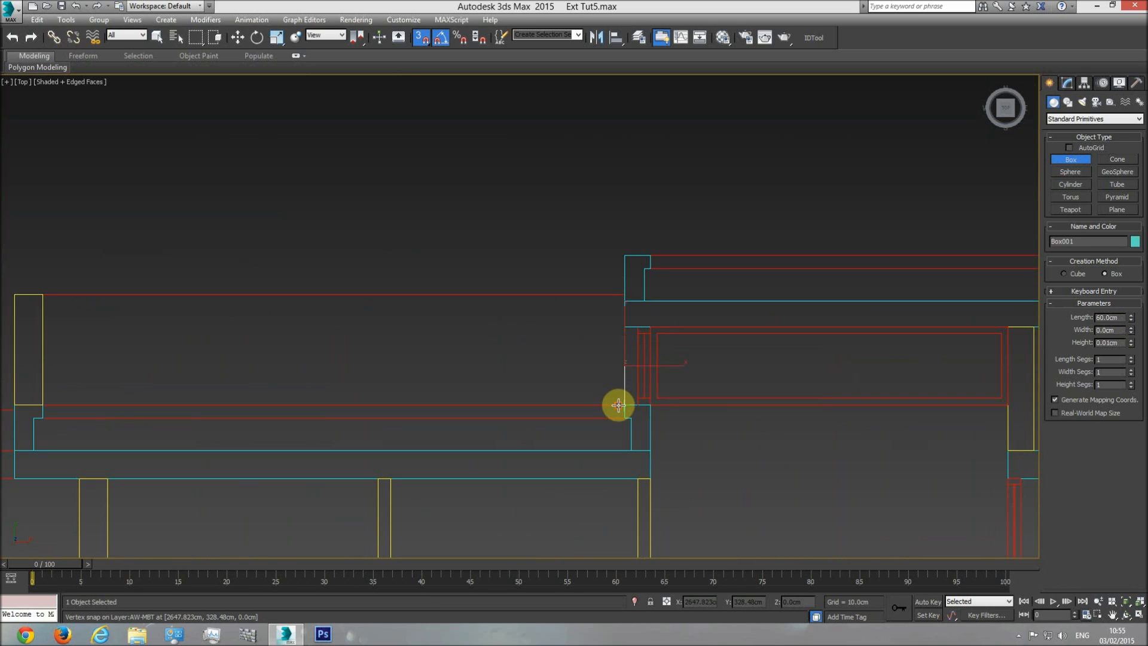
pyautogui.rightClick(711, 343)
# Step: Create a guide box 55 cm long and about 10 cm wide beside the raised roof block in the wireframe front view
pyautogui.press('p')
pyautogui.click(1126, 602)
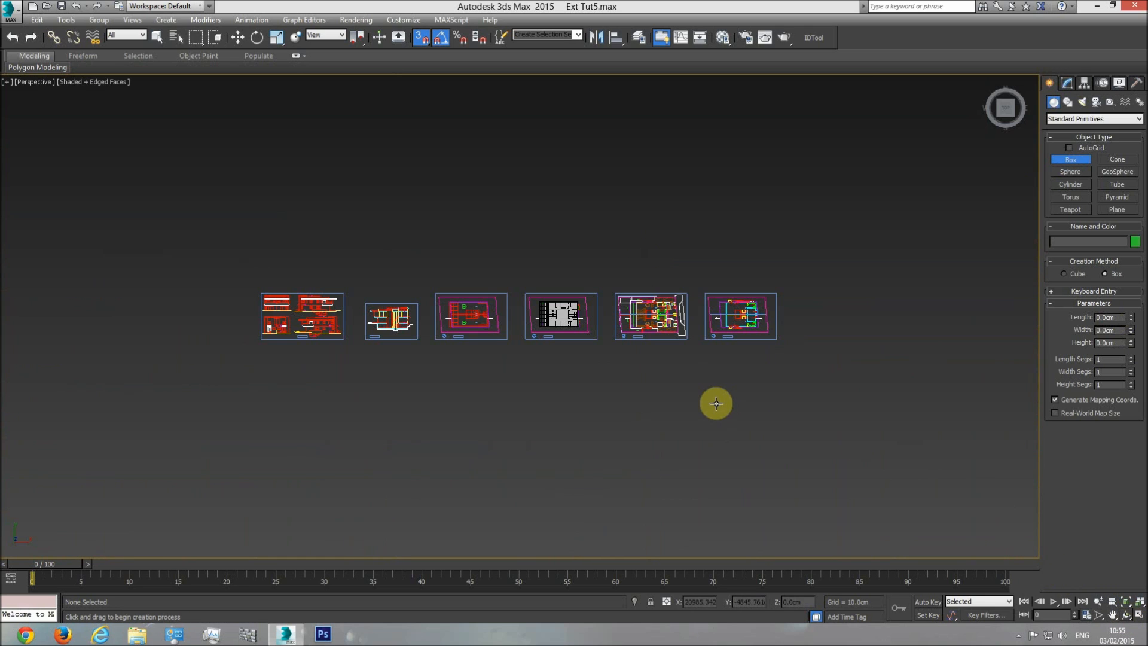
pyautogui.press('f')
pyautogui.scroll(-6, 666, 339)
pyautogui.scroll(-5, 718, 344)
pyautogui.scroll(10, 718, 344)
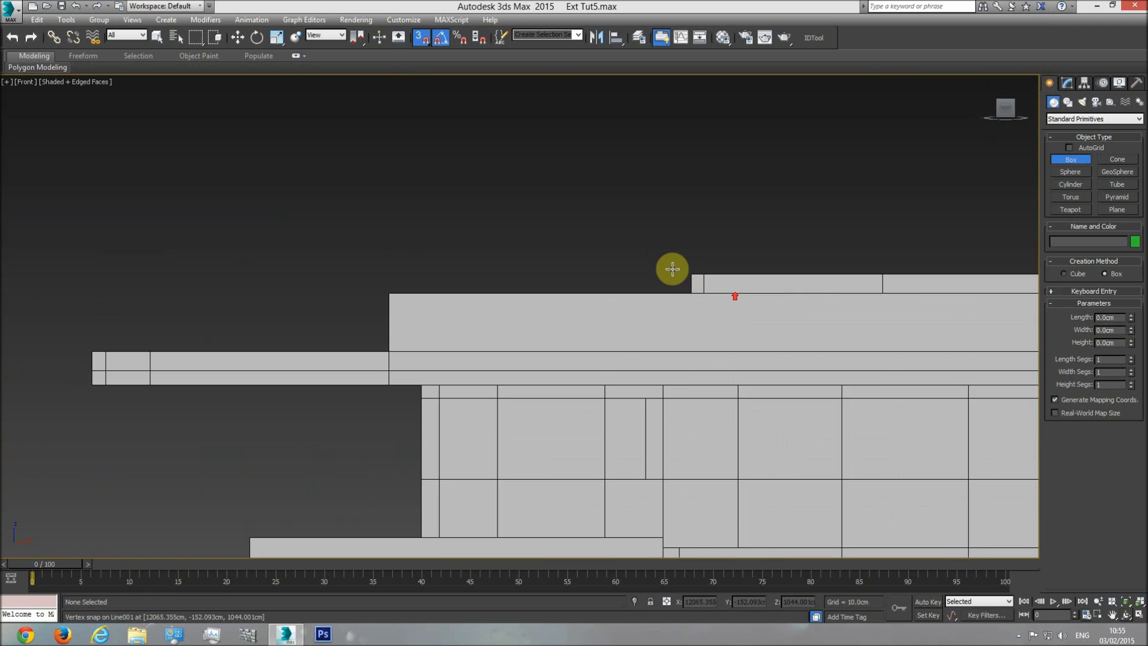
pyautogui.press('F3')
pyautogui.moveTo(648, 239); pyautogui.dragTo(655, 276)
pyautogui.click(664, 208)
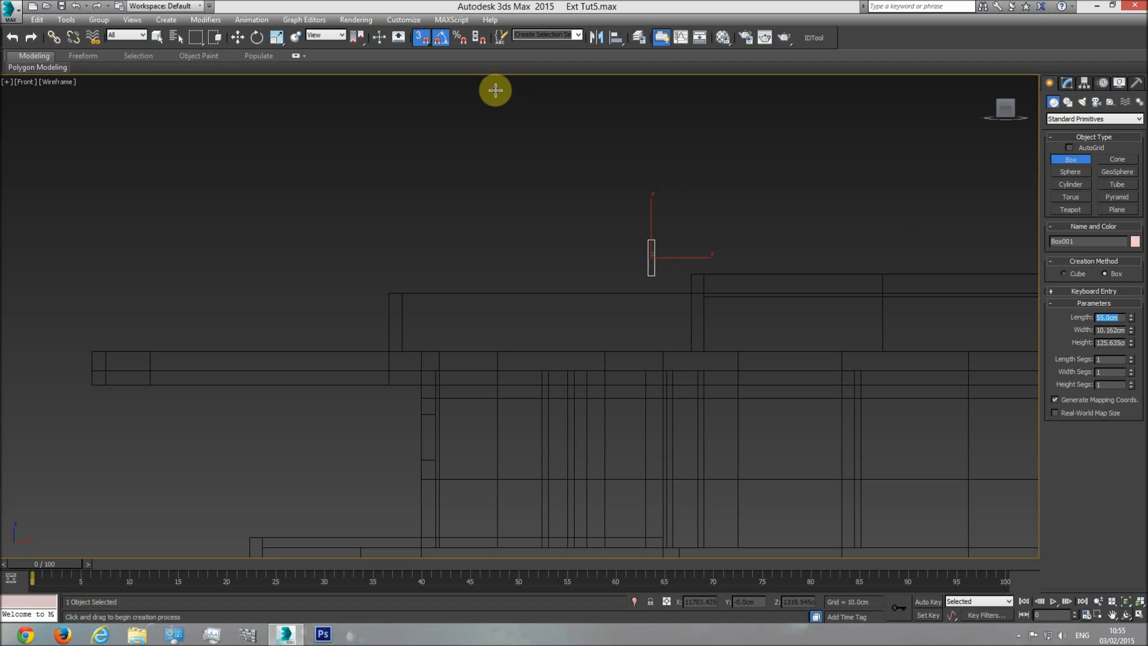
# Step: Copy the guide box straight down and set the copy's length to 60 cm
pyautogui.click(237, 37)
pyautogui.moveTo(648, 230)
pyautogui.keyDown('shift'); pyautogui.mouseDown()
pyautogui.moveTo(648, 210)
pyautogui.moveTo(650, 317)
pyautogui.mouseUp(); pyautogui.keyUp('shift')
pyautogui.click(583, 366)
pyautogui.click(1069, 83)
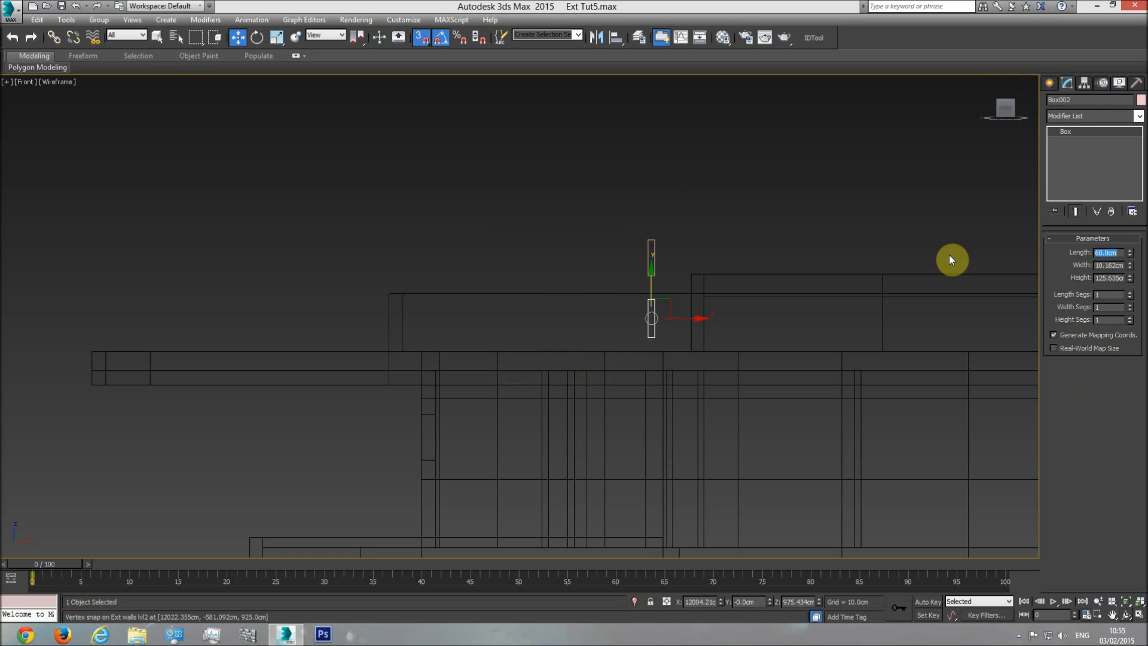
# Step: Snap the copy to the first guide box's underside and align both boxes with the top of the raised roof block
pyautogui.scroll(5, 664, 296)
pyautogui.moveTo(637, 321); pyautogui.dragTo(635, 260)
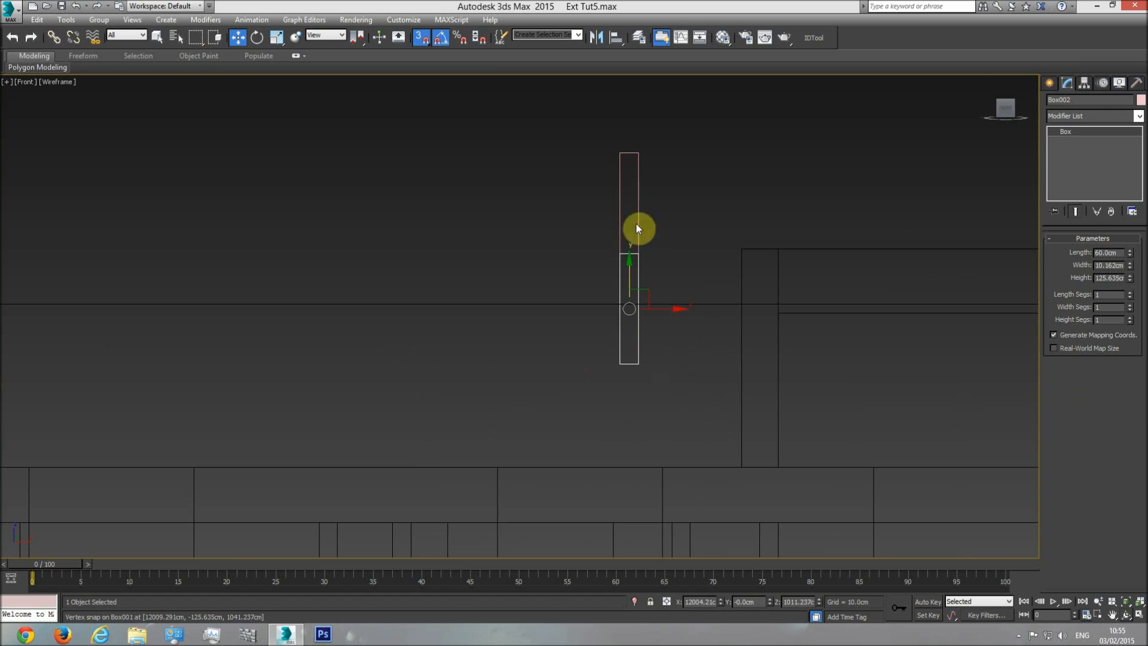
pyautogui.moveTo(586, 281); pyautogui.dragTo(586, 280)
pyautogui.moveTo(625, 214); pyautogui.dragTo(624, 303)
pyautogui.moveTo(637, 200); pyautogui.dragTo(737, 242)
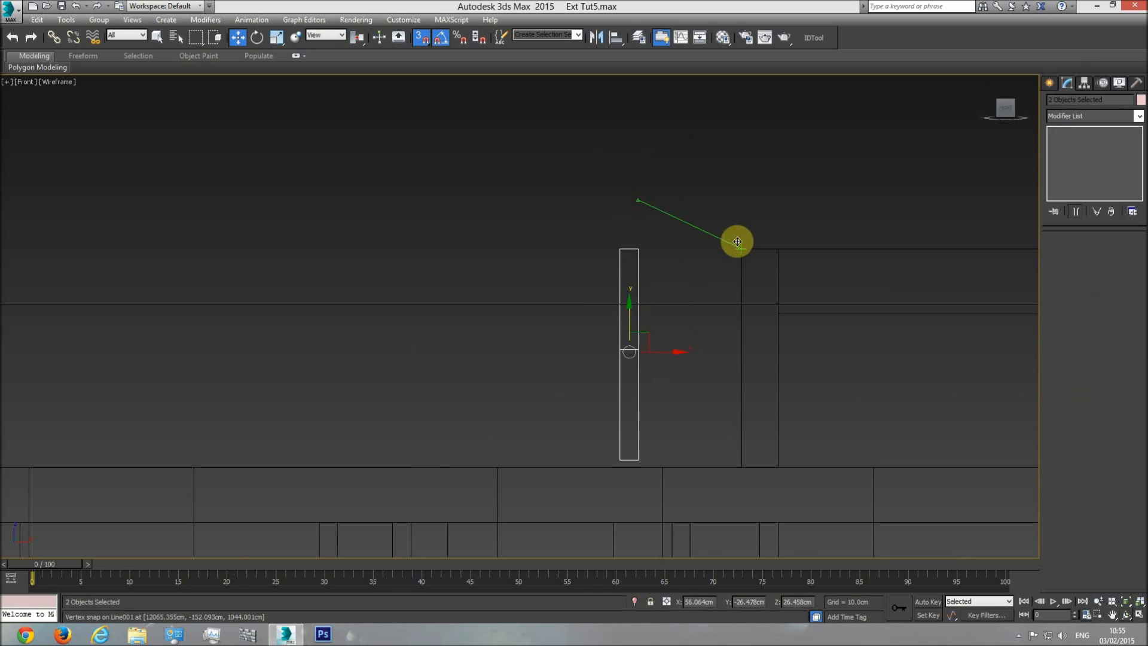
# Step: Select the raised roof block and rename it "Upper level roof"
pyautogui.click(742, 339)
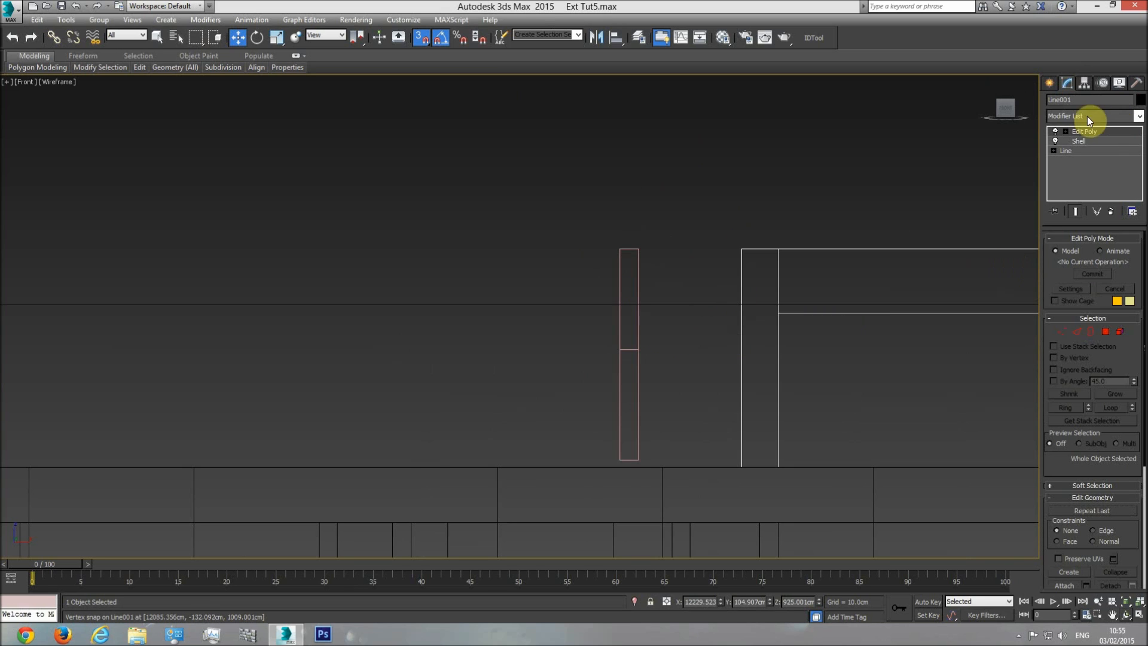
pyautogui.press('p')
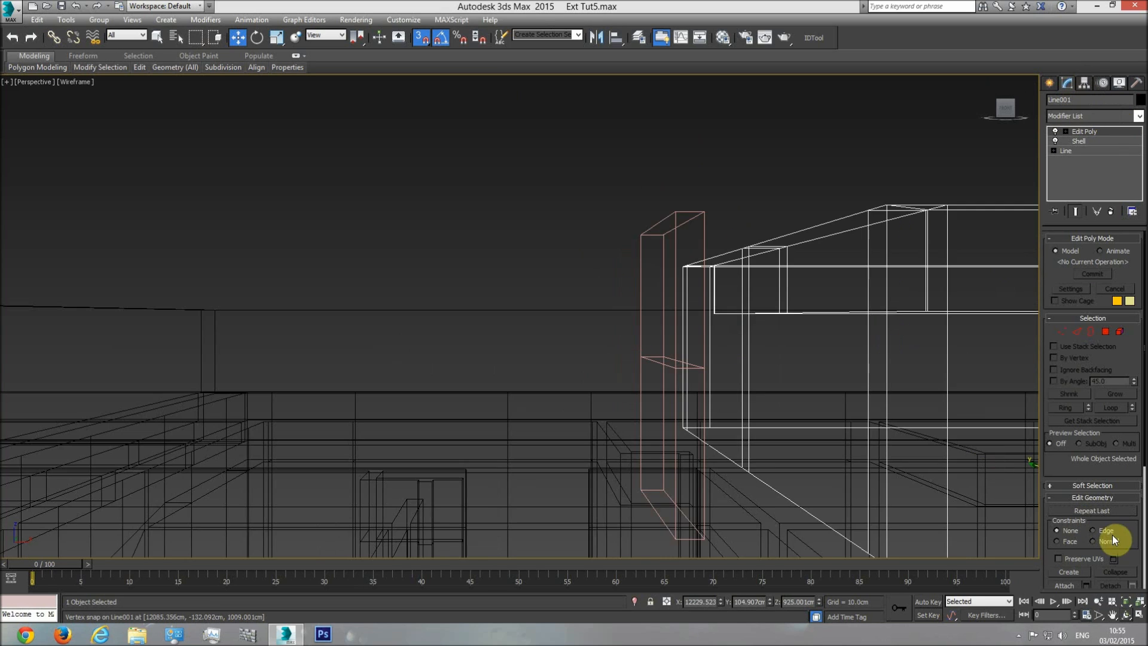
pyautogui.click(1126, 603)
pyautogui.click(1127, 619)
pyautogui.moveTo(504, 342)
pyautogui.mouseDown()
pyautogui.moveTo(538, 359)
pyautogui.moveTo(523, 364)
pyautogui.moveTo(529, 371)
pyautogui.mouseUp()
pyautogui.press('F3')
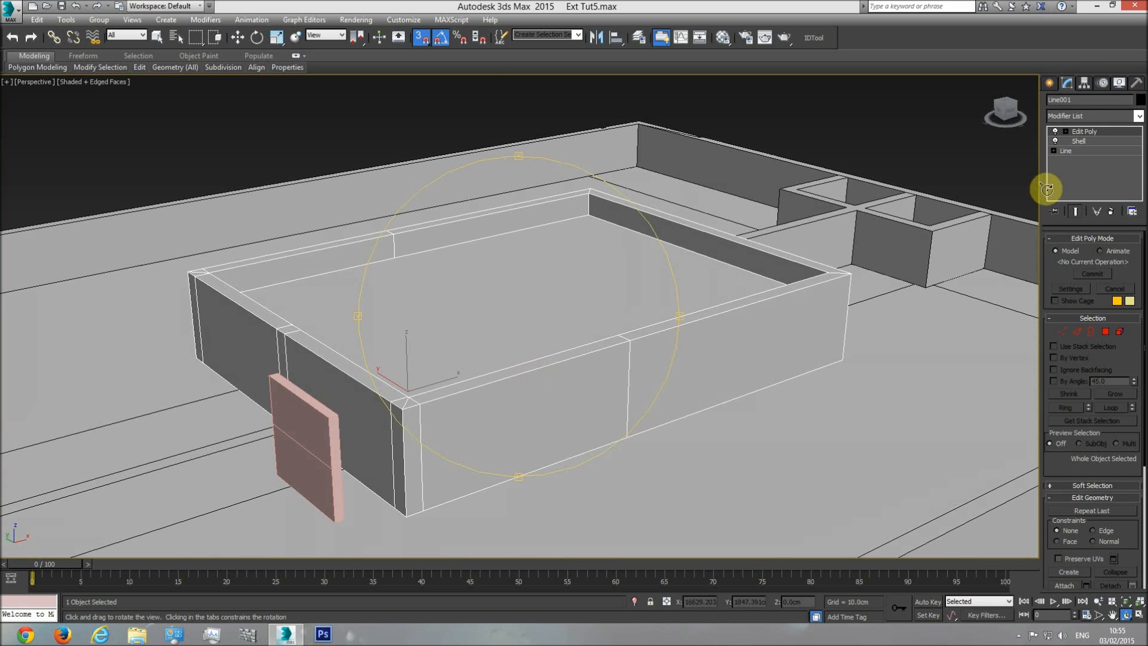
pyautogui.doubleClick(1081, 99)
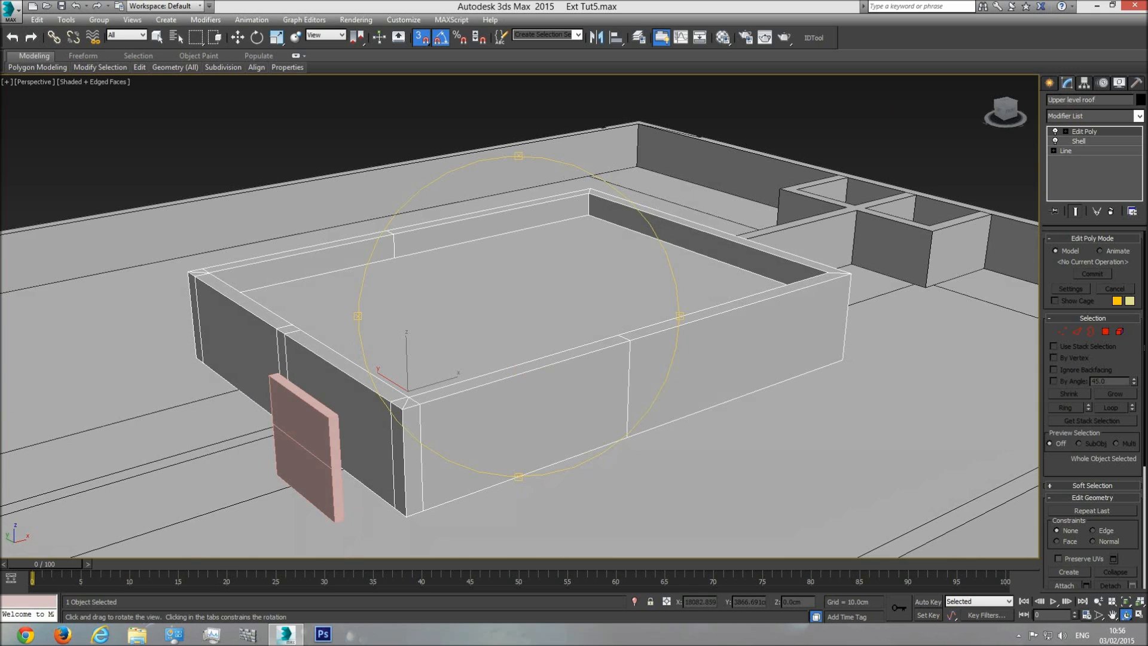
# Step: Slice the roof block horizontally at the joint between the two guide boxes using a slice plane at vertex level
pyautogui.press('w')
pyautogui.click(1063, 336)
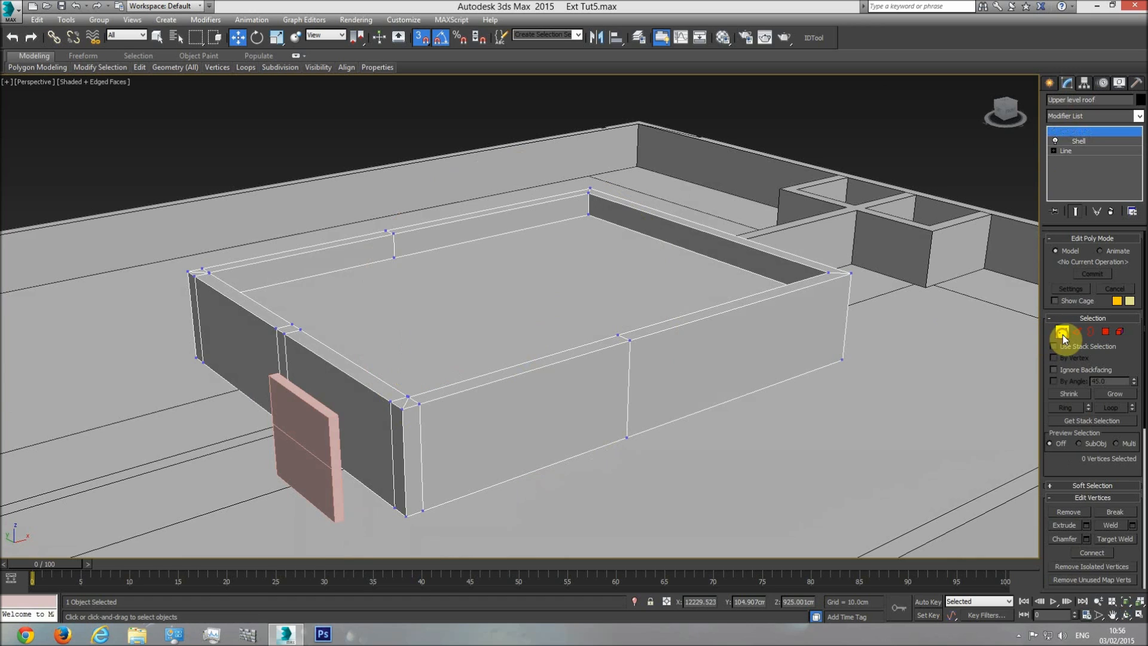
pyautogui.scroll(-3, 1066, 328)
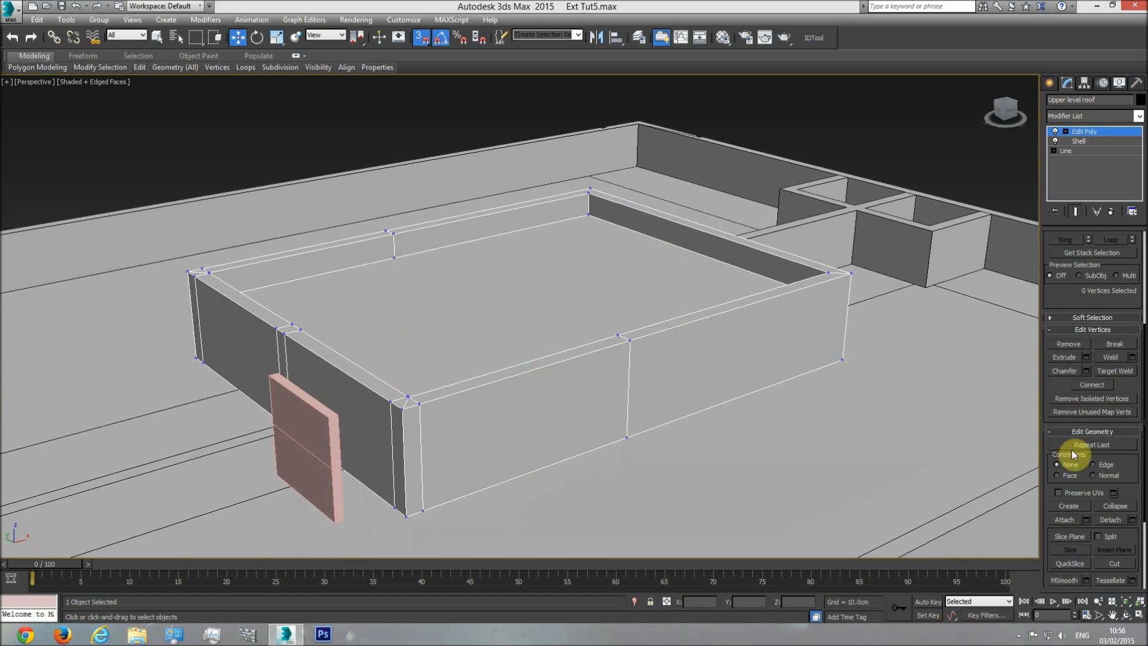
pyautogui.click(1070, 537)
pyautogui.press('f')
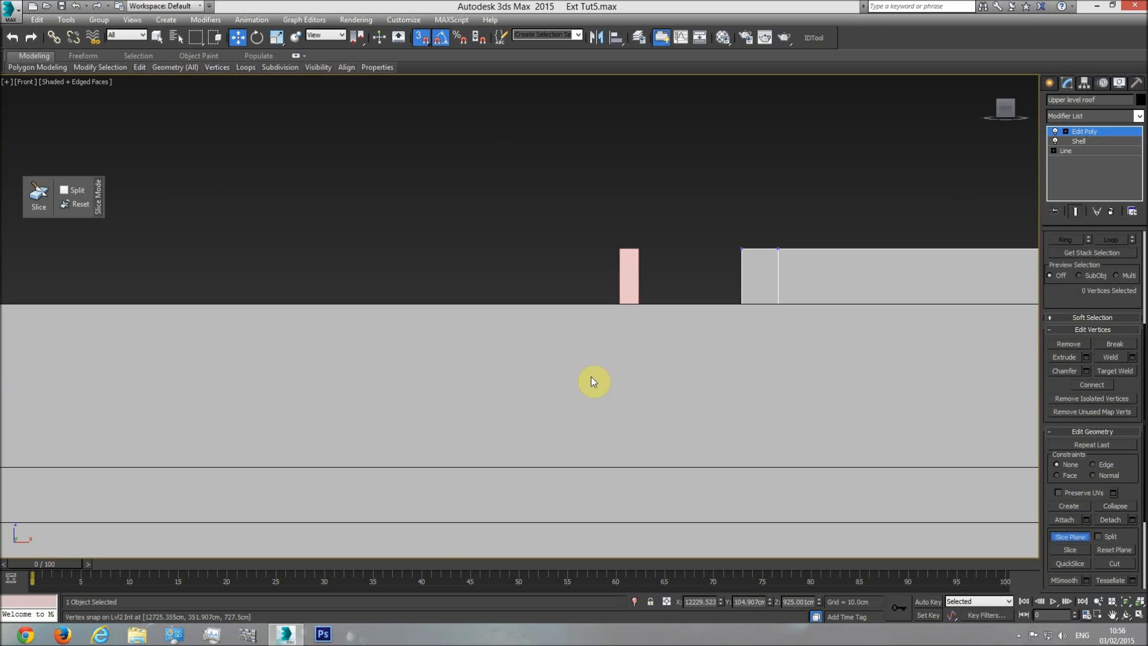
pyautogui.press('F3')
pyautogui.moveTo(634, 416); pyautogui.dragTo(431, 378)
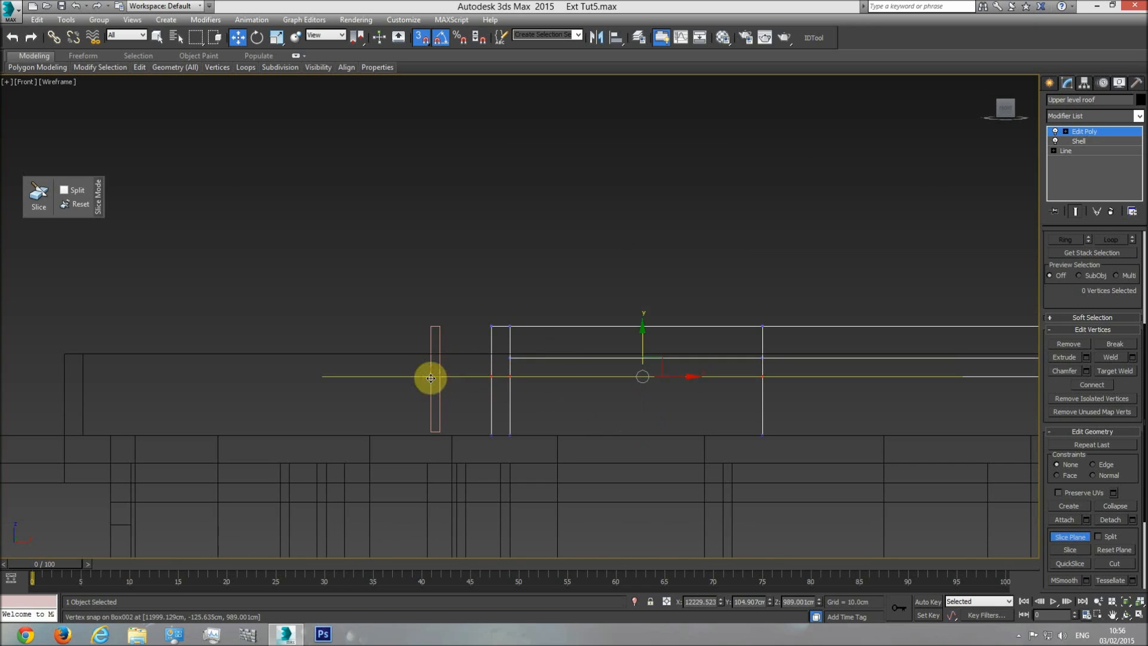
pyautogui.click(1069, 550)
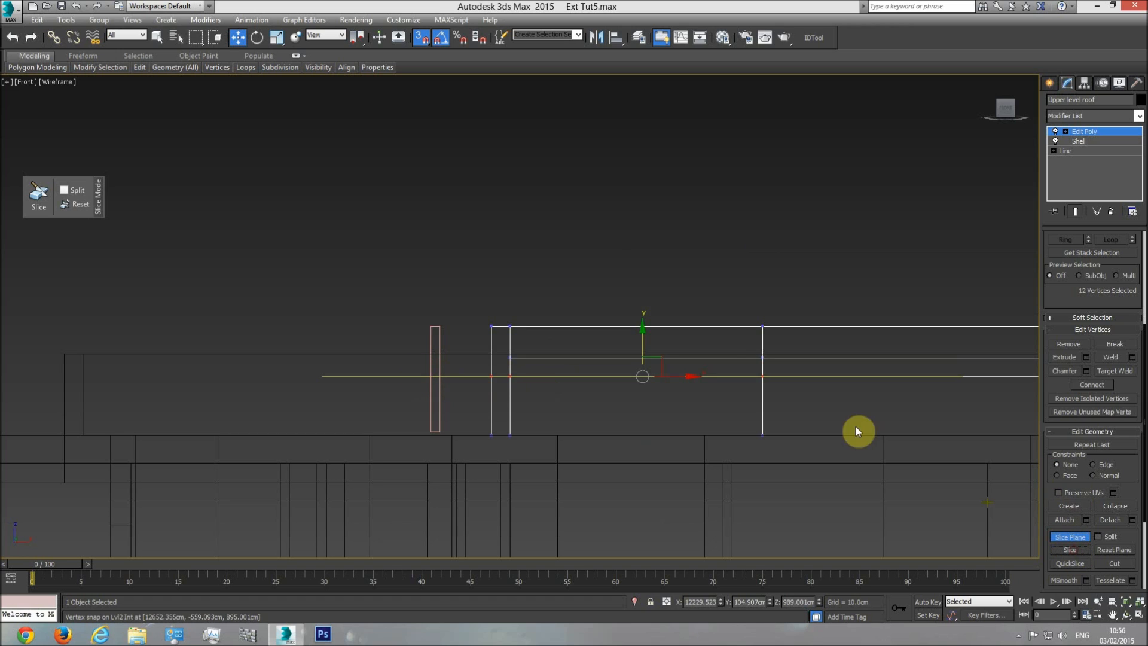
# Step: Slice the roof block horizontally at the lower guide box's bottom edge, and leave vertex editing
pyautogui.moveTo(623, 357); pyautogui.dragTo(620, 332, button='middle')
pyautogui.scroll(2, 533, 325)
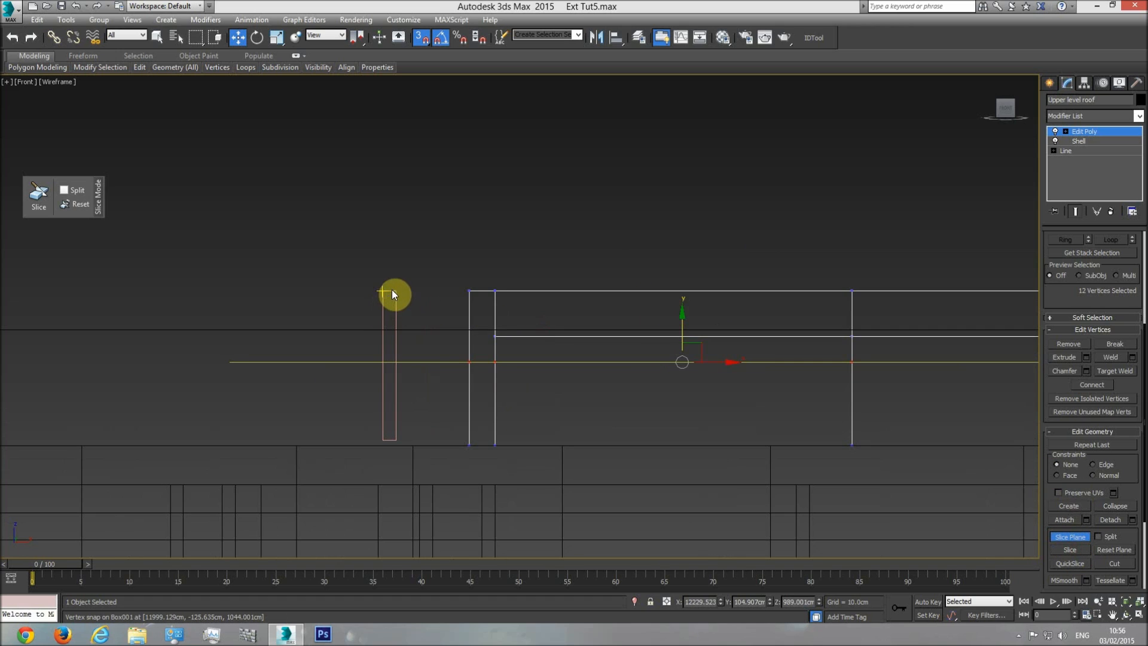
pyautogui.moveTo(681, 329); pyautogui.dragTo(372, 278)
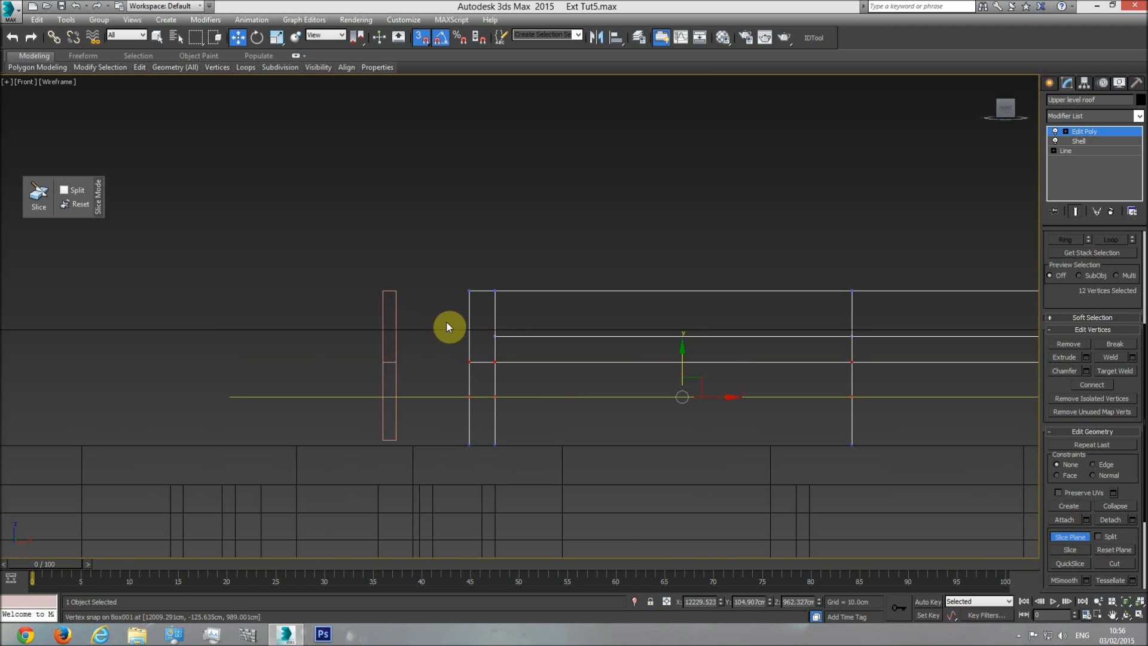
pyautogui.moveTo(687, 365); pyautogui.dragTo(389, 440)
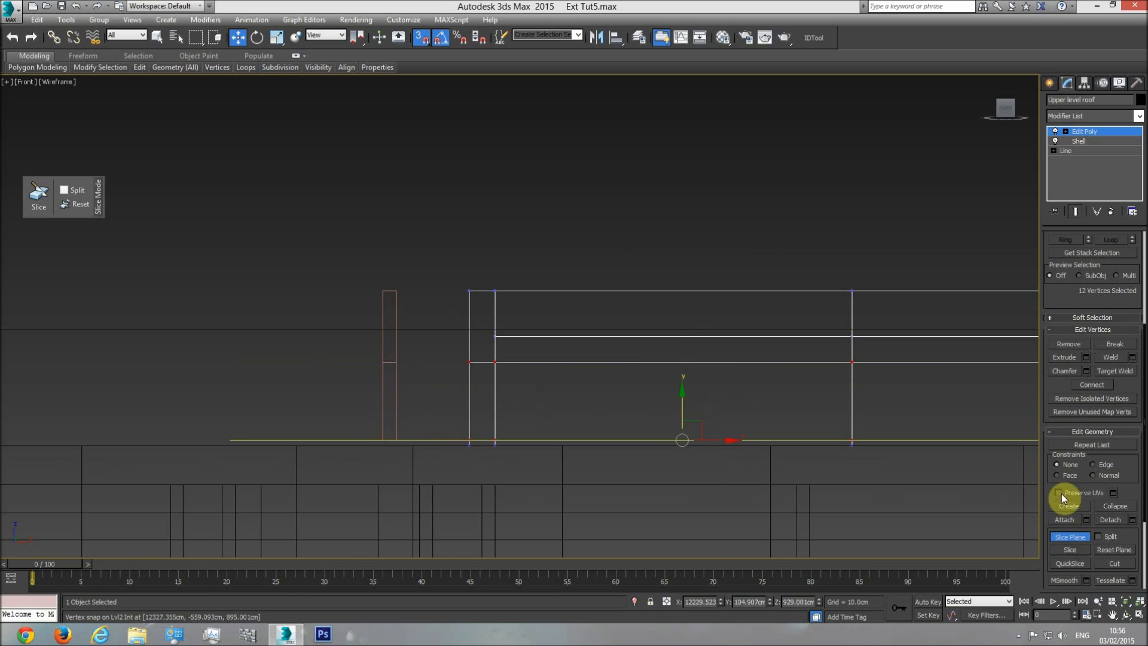
pyautogui.click(1072, 549)
pyautogui.click(1072, 537)
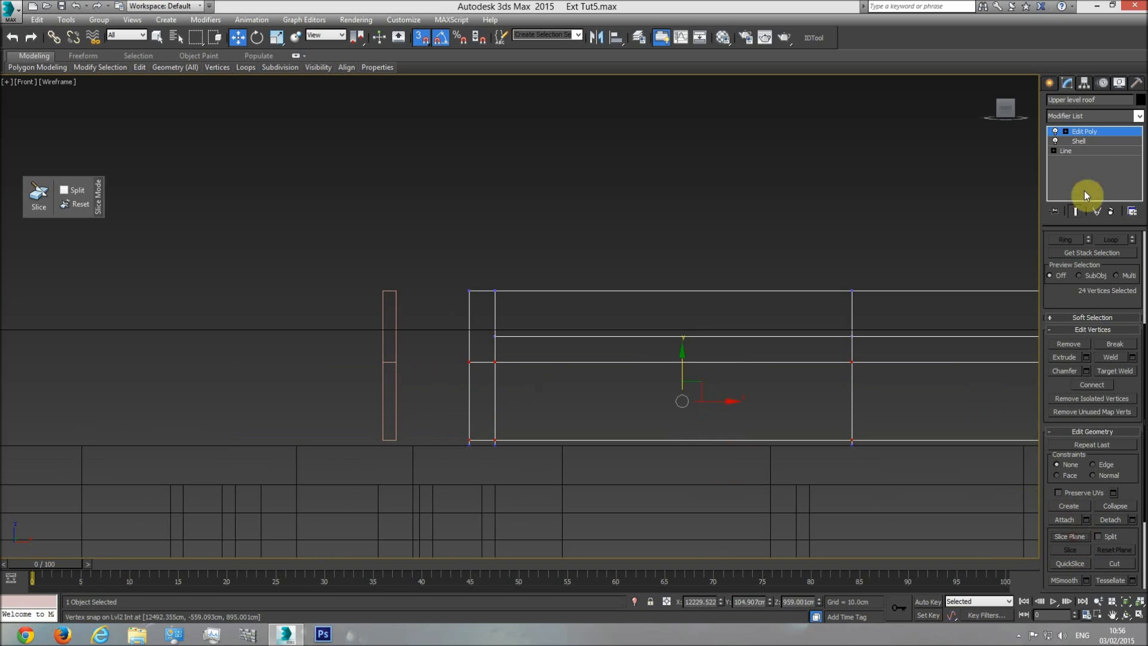
pyautogui.click(1095, 131)
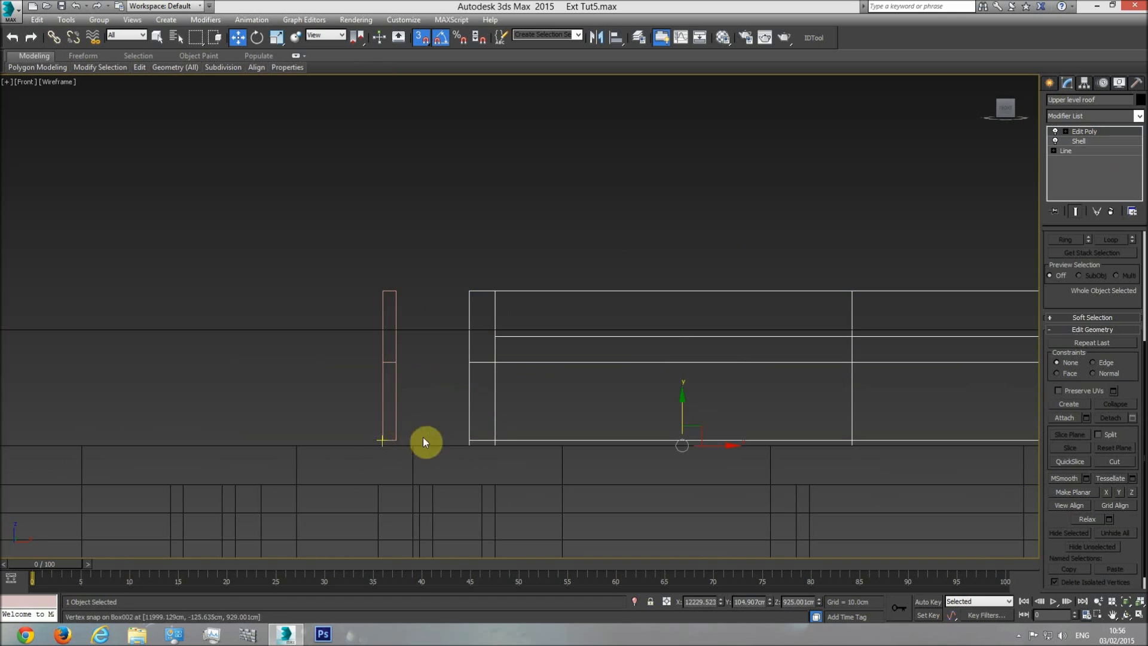
# Step: Delete both guide boxes and reselect the roof block to check its new slice lines in shaded perspective
pyautogui.click(393, 386)
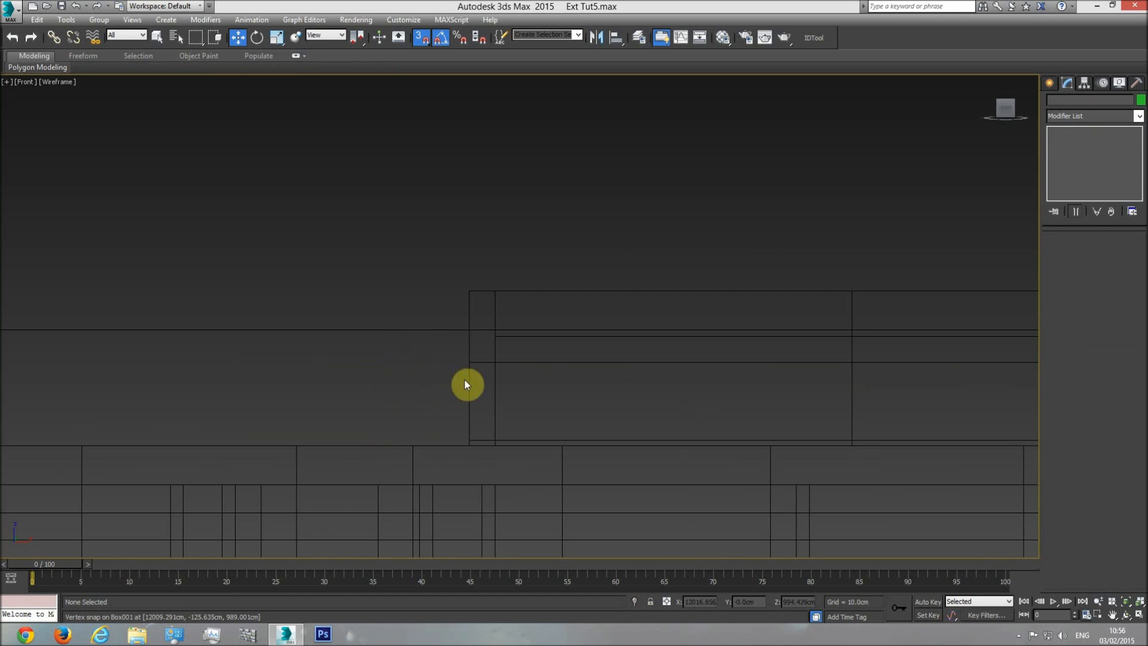
pyautogui.click(511, 366)
pyautogui.press('p')
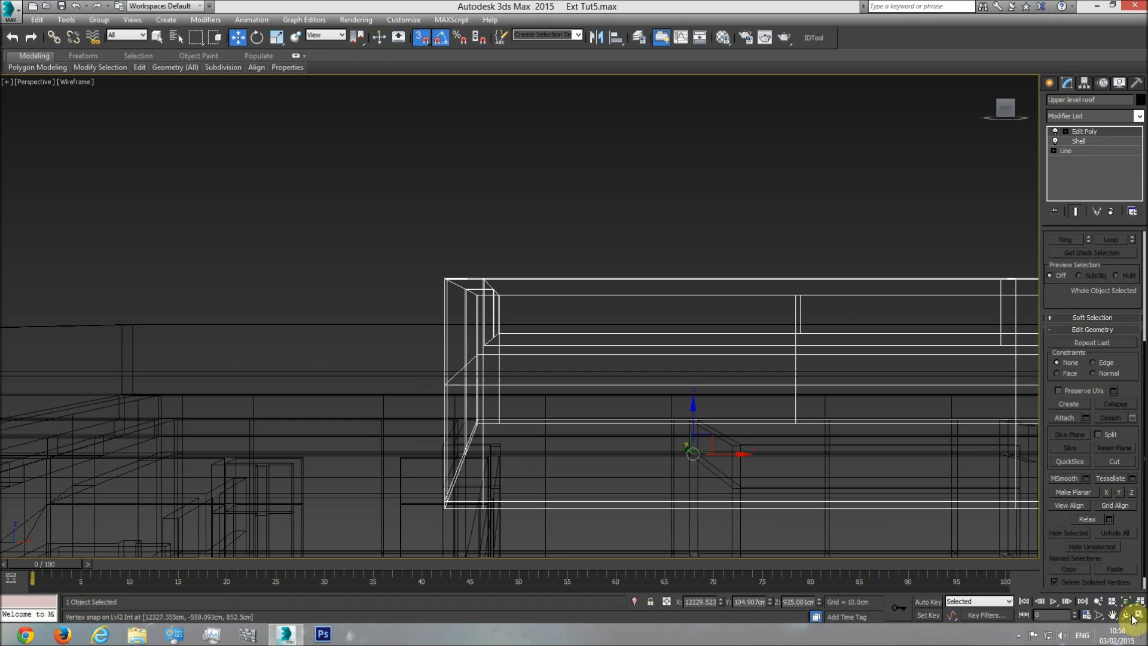
pyautogui.click(1127, 605)
pyautogui.click(1127, 615)
pyautogui.moveTo(453, 351)
pyautogui.mouseDown()
pyautogui.moveTo(516, 381)
pyautogui.moveTo(477, 287)
pyautogui.moveTo(392, 350)
pyautogui.mouseUp()
pyautogui.press('F3')
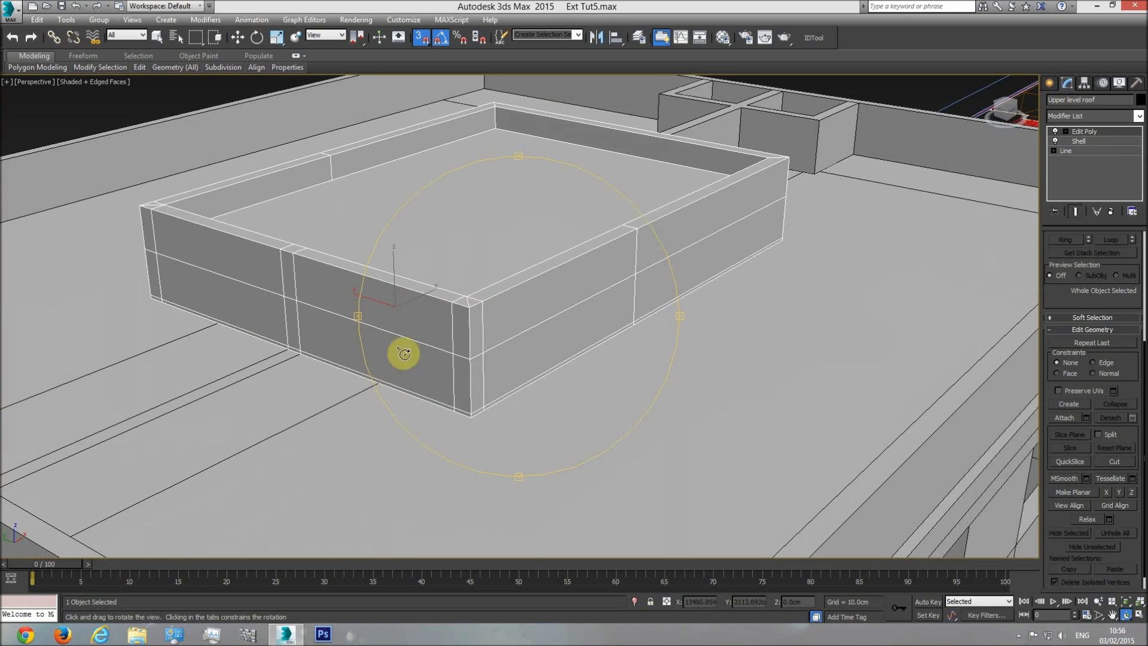
pyautogui.moveTo(501, 371); pyautogui.dragTo(523, 368)
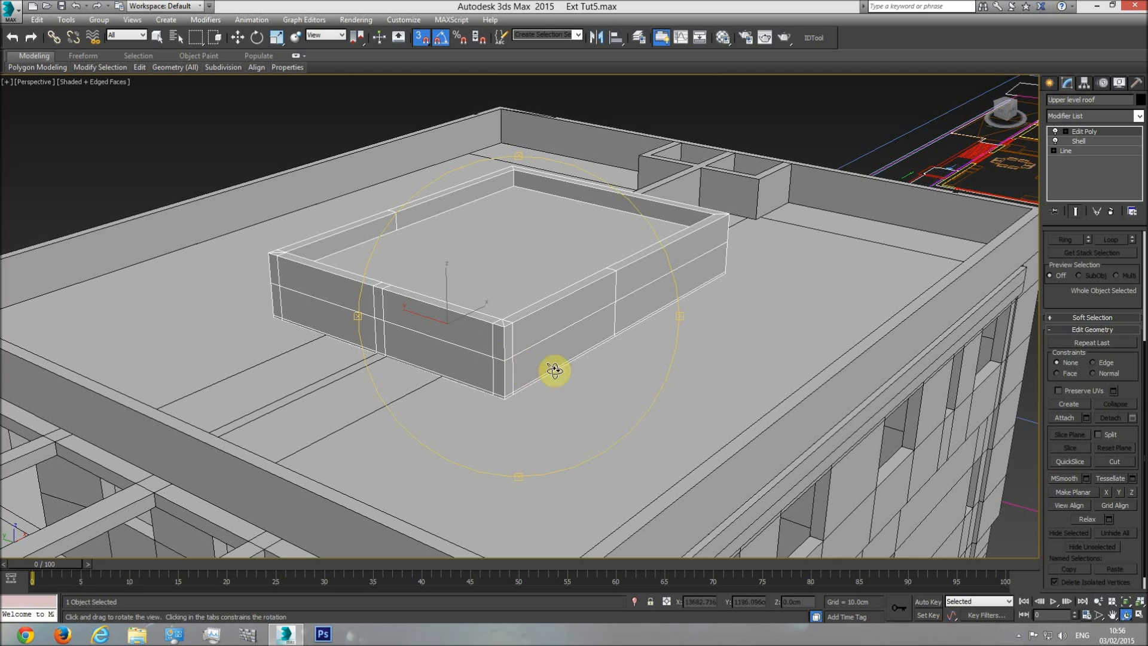
# Step: Examine the raised roof's section and plan drawings alongside the model in the top view
pyautogui.press('t')
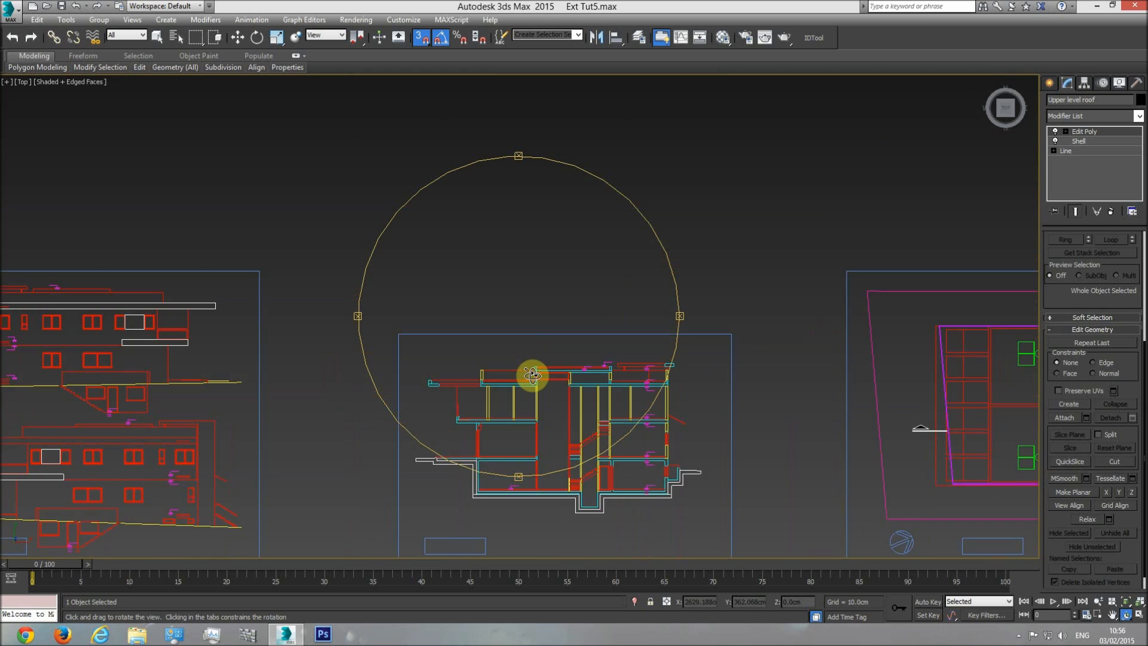
pyautogui.moveTo(551, 389); pyautogui.dragTo(461, 384, button='middle')
pyautogui.scroll(8, 479, 388)
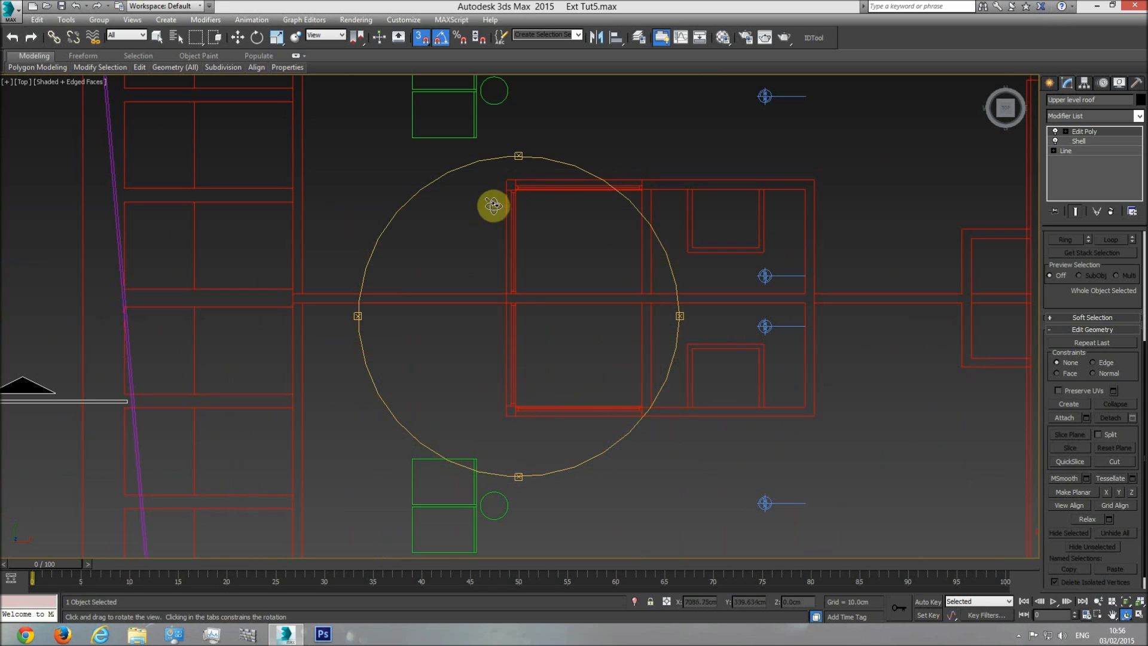
pyautogui.scroll(-6, 622, 328)
pyautogui.moveTo(643, 323); pyautogui.dragTo(482, 333, button='middle')
pyautogui.scroll(-2, 482, 333)
pyautogui.moveTo(562, 328); pyautogui.dragTo(249, 324, button='middle')
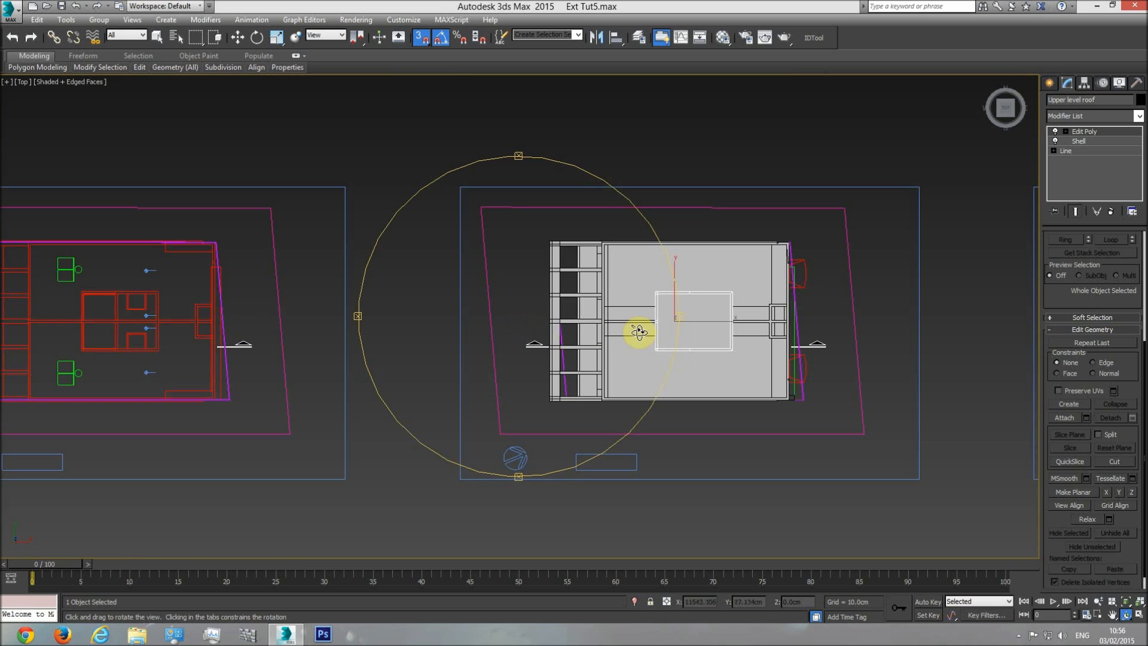
# Step: Select the four lower-band window polygons on the roof block's outer walls: two on the short side and one on each adjoining side
pyautogui.scroll(3, 643, 332)
pyautogui.moveTo(594, 353); pyautogui.dragTo(397, 328, button='middle')
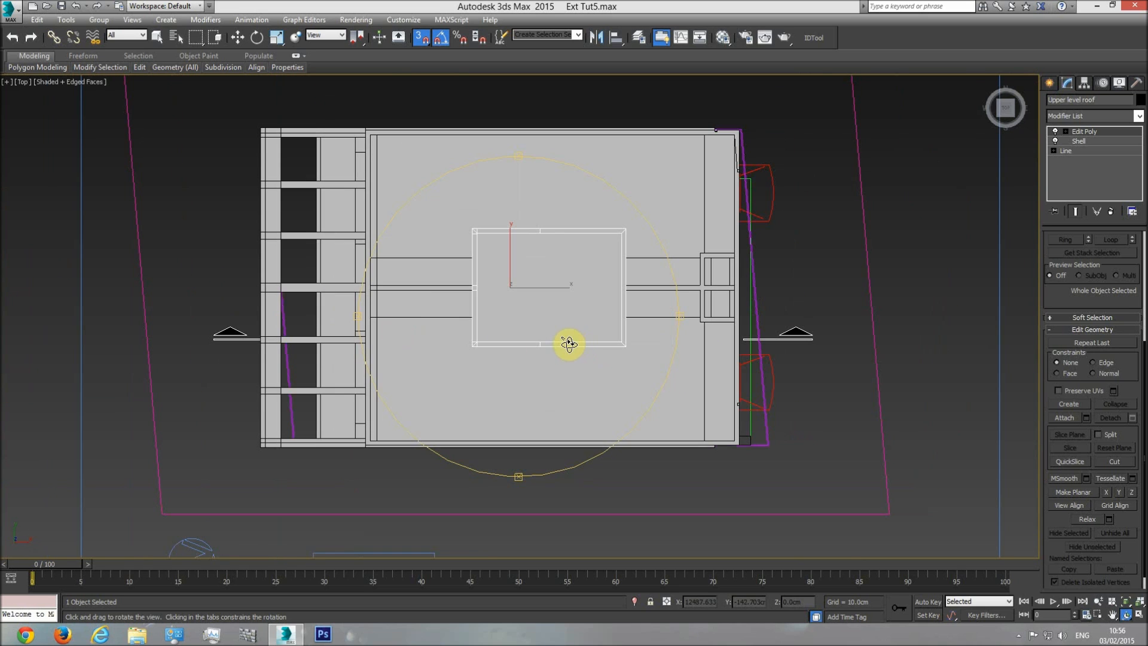
pyautogui.scroll(2, 556, 341)
pyautogui.moveTo(550, 341)
pyautogui.mouseDown()
pyautogui.moveTo(563, 347)
pyautogui.moveTo(555, 354)
pyautogui.mouseUp()
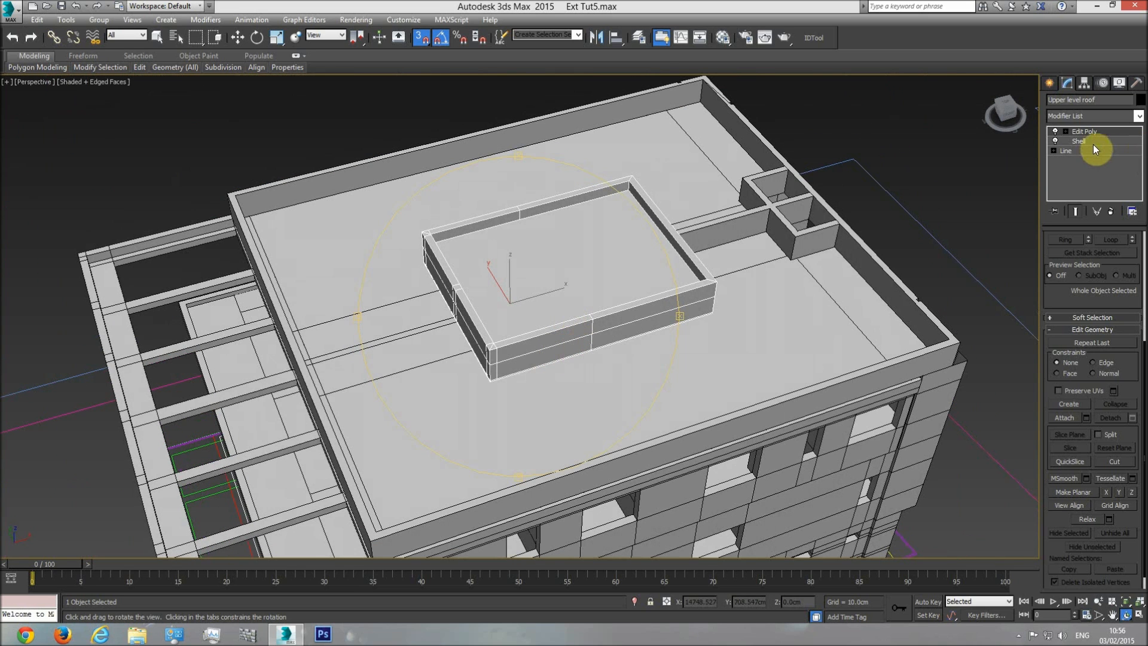
pyautogui.scroll(5, 1088, 323)
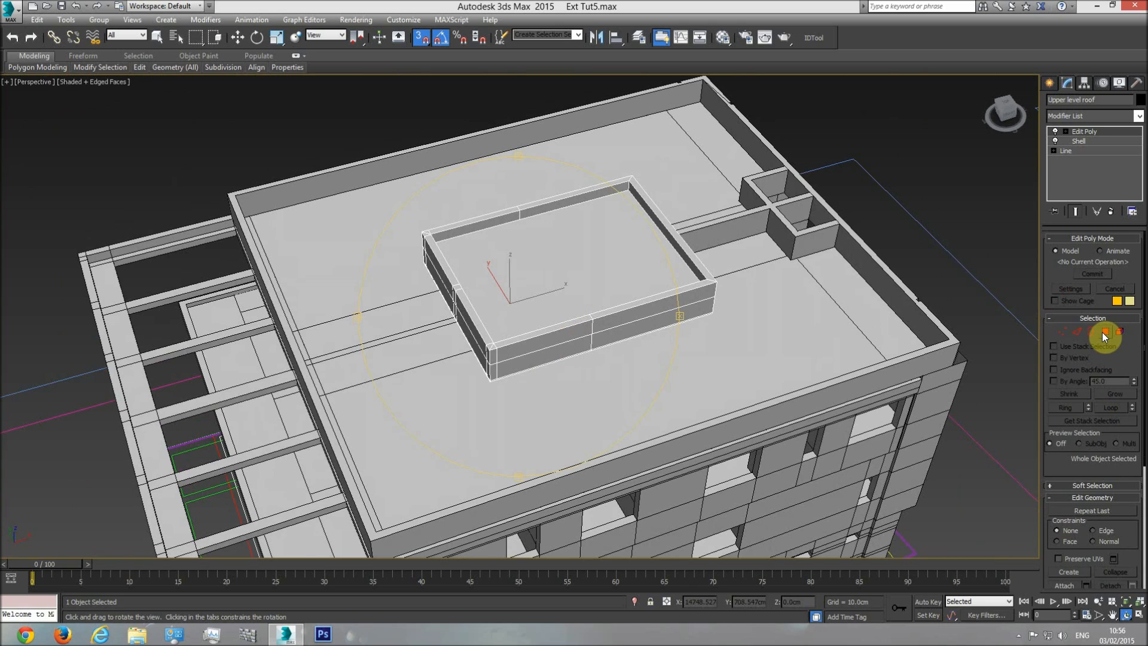
pyautogui.click(1104, 331)
pyautogui.click(541, 358)
pyautogui.press('w')
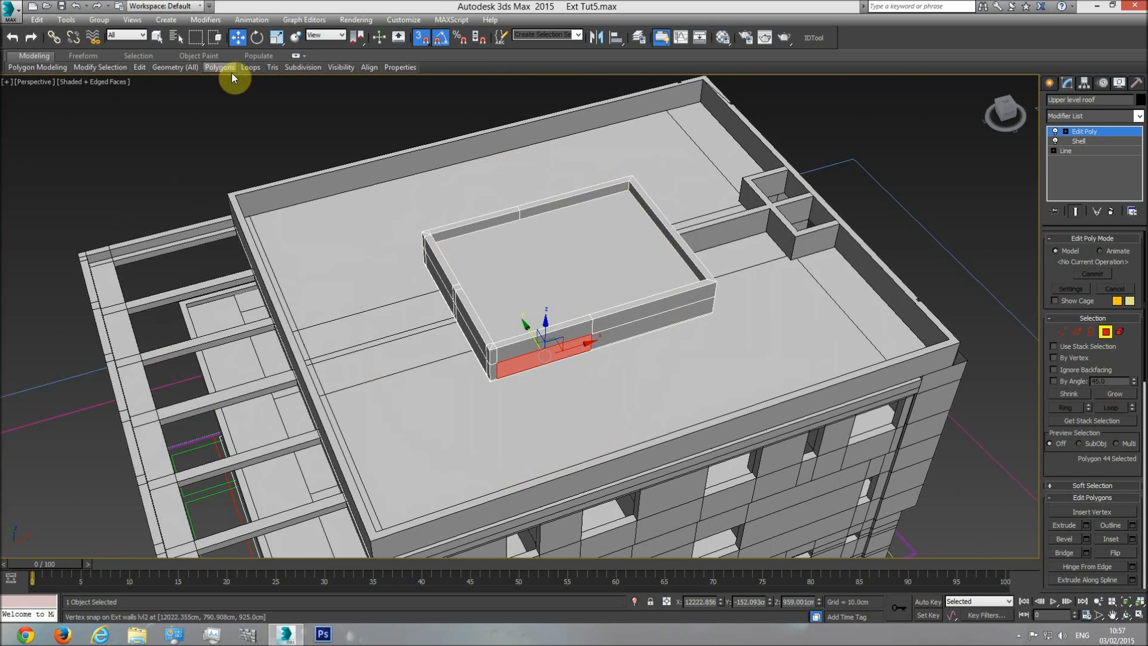
pyautogui.click(157, 38)
pyautogui.scroll(4, 503, 394)
pyautogui.keyDown('ctrl'); pyautogui.click(475, 296); pyautogui.keyUp('ctrl')
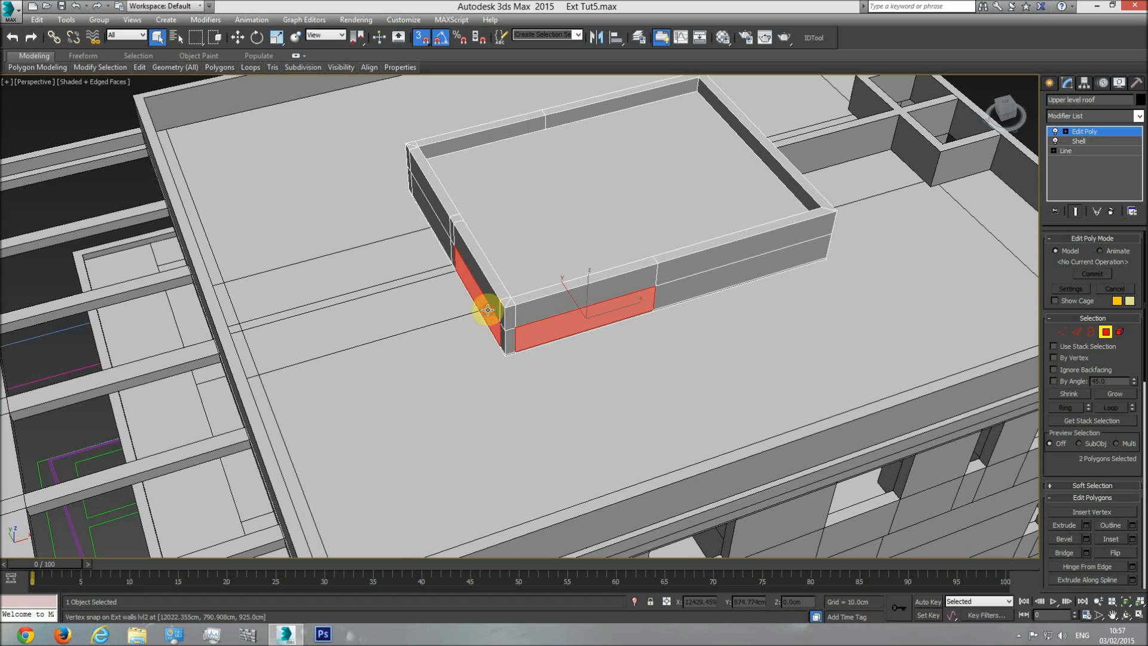
pyautogui.keyDown('ctrl'); pyautogui.click(434, 226); pyautogui.keyUp('ctrl')
pyautogui.click(1125, 614)
pyautogui.moveTo(556, 372); pyautogui.dragTo(359, 341)
pyautogui.rightClick(359, 341)
pyautogui.keyDown('ctrl'); pyautogui.click(345, 380); pyautogui.keyUp('ctrl')
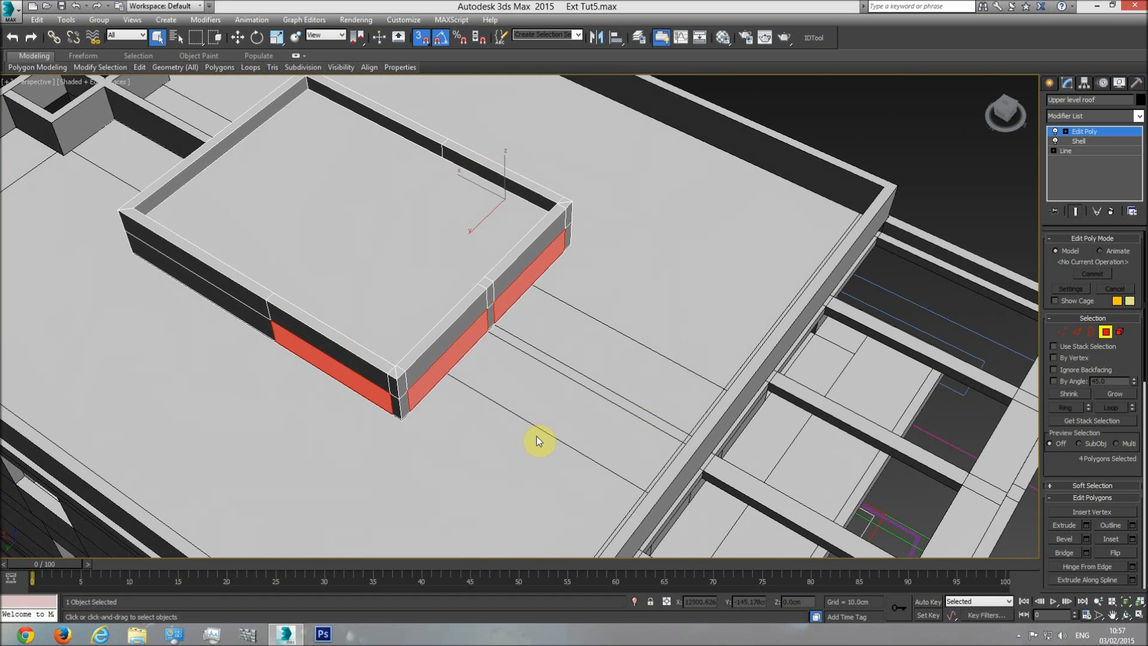
# Step: Extrude the four selected polygons inward, matching the recess depth to the window line on the plan in wireframe top view
pyautogui.press('t')
pyautogui.press('F3')
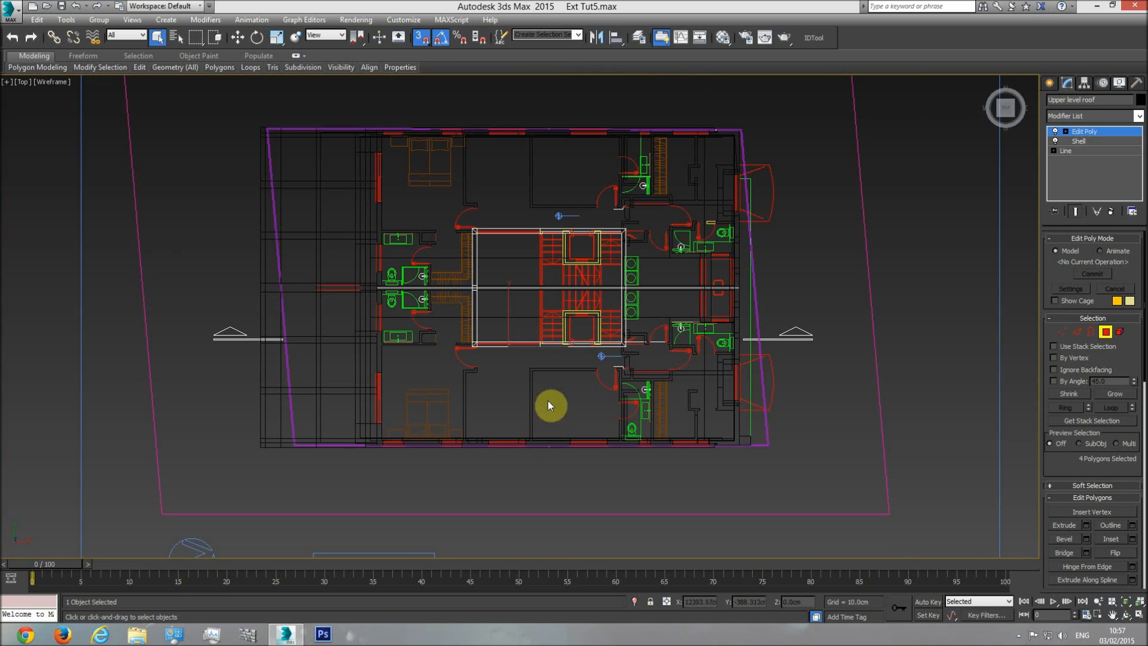
pyautogui.scroll(5, 494, 379)
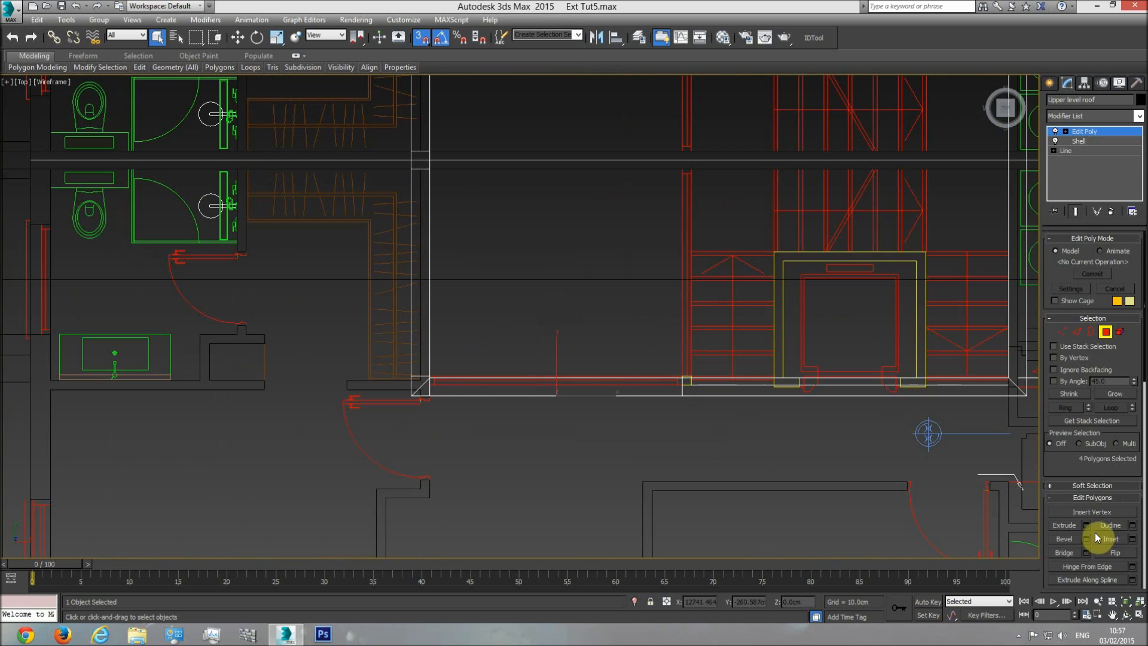
pyautogui.click(1085, 524)
pyautogui.click(558, 341)
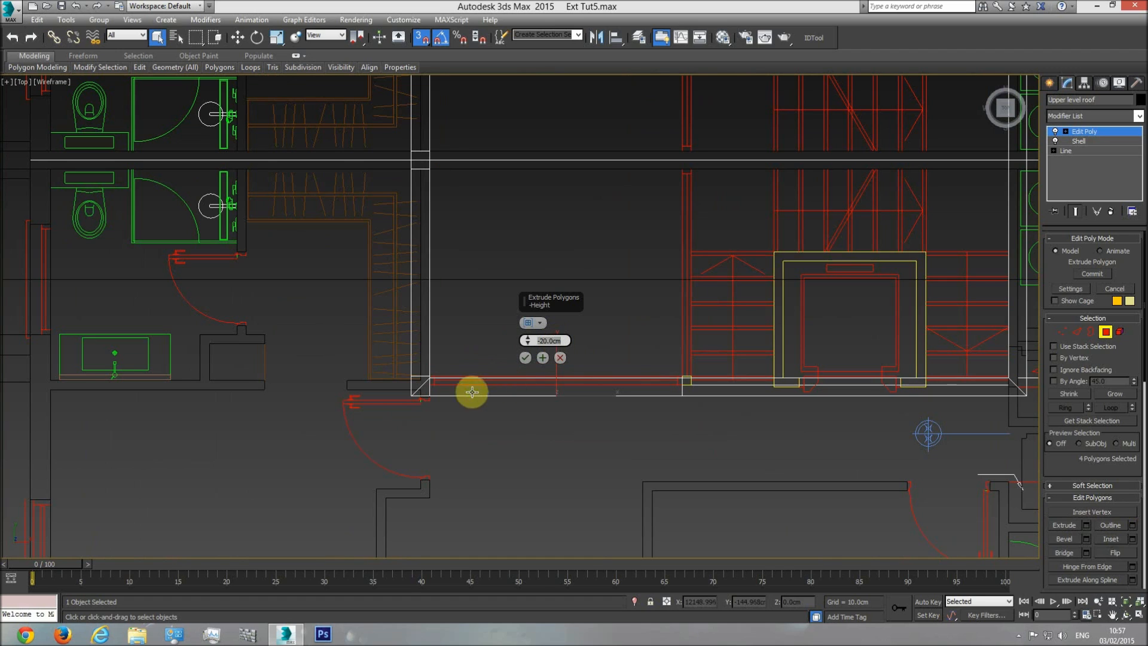
pyautogui.scroll(8, 469, 390)
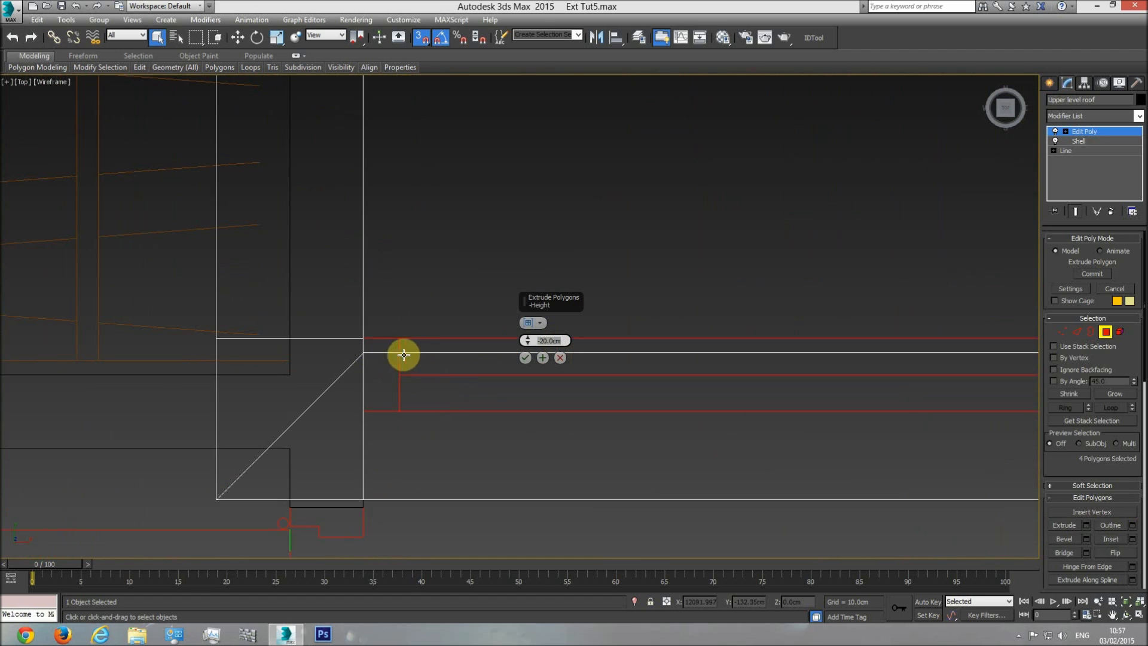
pyautogui.moveTo(526, 340)
pyautogui.mouseDown()
pyautogui.moveTo(531, 313)
pyautogui.moveTo(533, 352)
pyautogui.mouseUp()
pyautogui.click(524, 358)
# Step: Delete the four recessed polygons to open the window holes, working in shaded perspective
pyautogui.press('p')
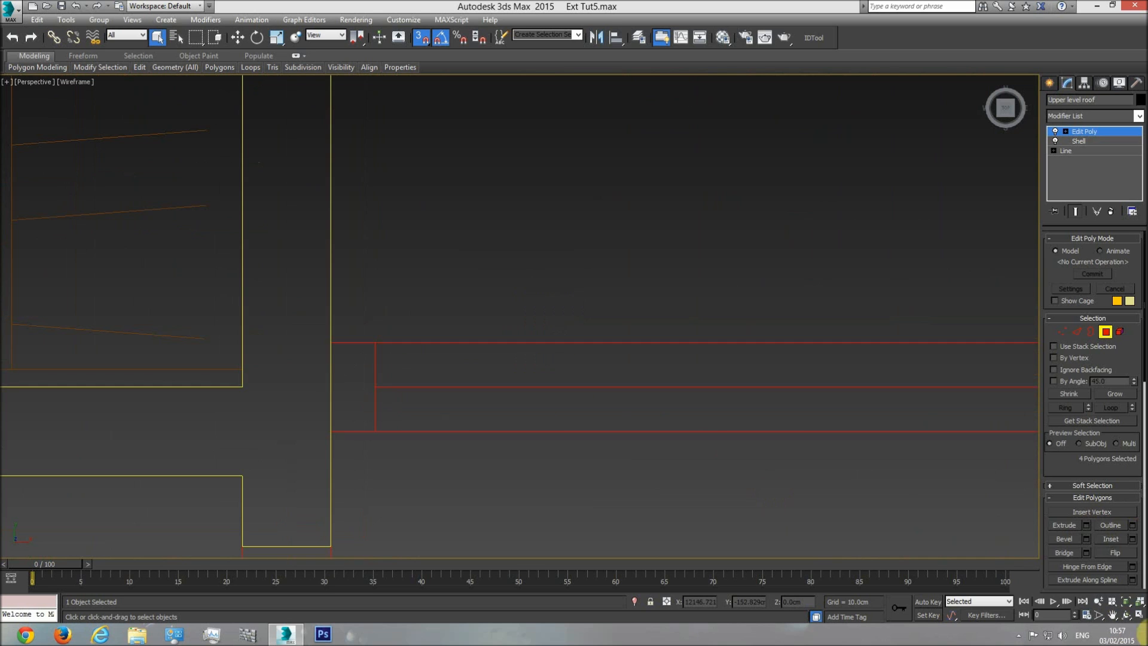
pyautogui.click(1125, 599)
pyautogui.press('F3')
pyautogui.hotkey('ctrl', 'r')
pyautogui.moveTo(489, 328); pyautogui.dragTo(512, 251)
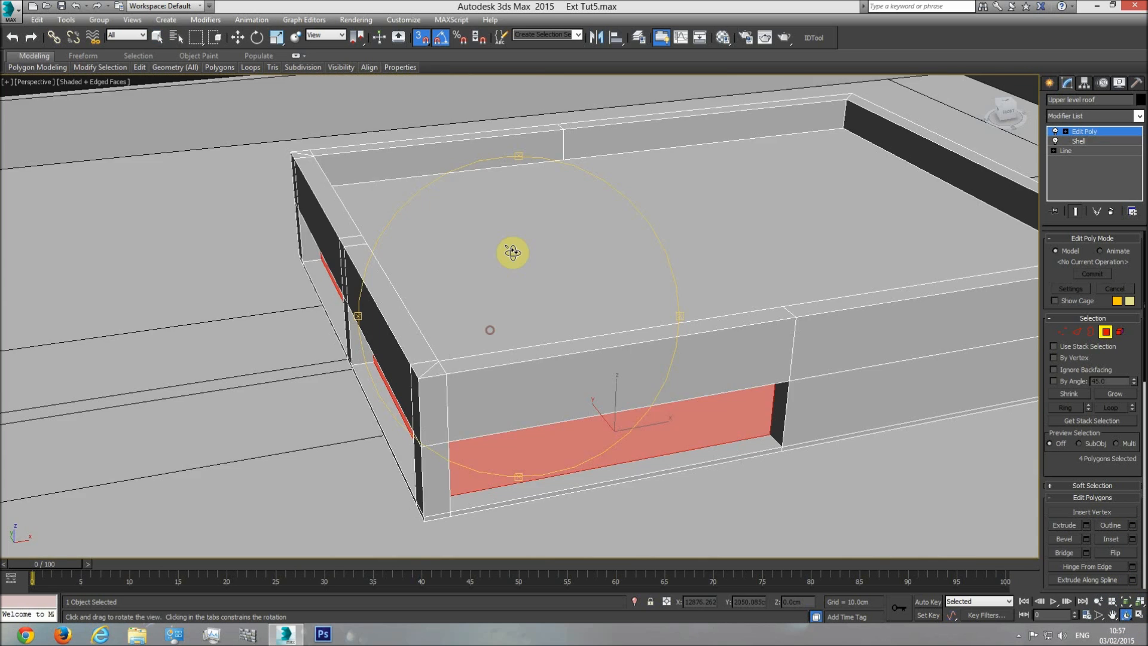
pyautogui.scroll(-3, 528, 258)
pyautogui.moveTo(511, 320)
pyautogui.mouseDown()
pyautogui.moveTo(622, 315)
pyautogui.moveTo(526, 315)
pyautogui.mouseUp()
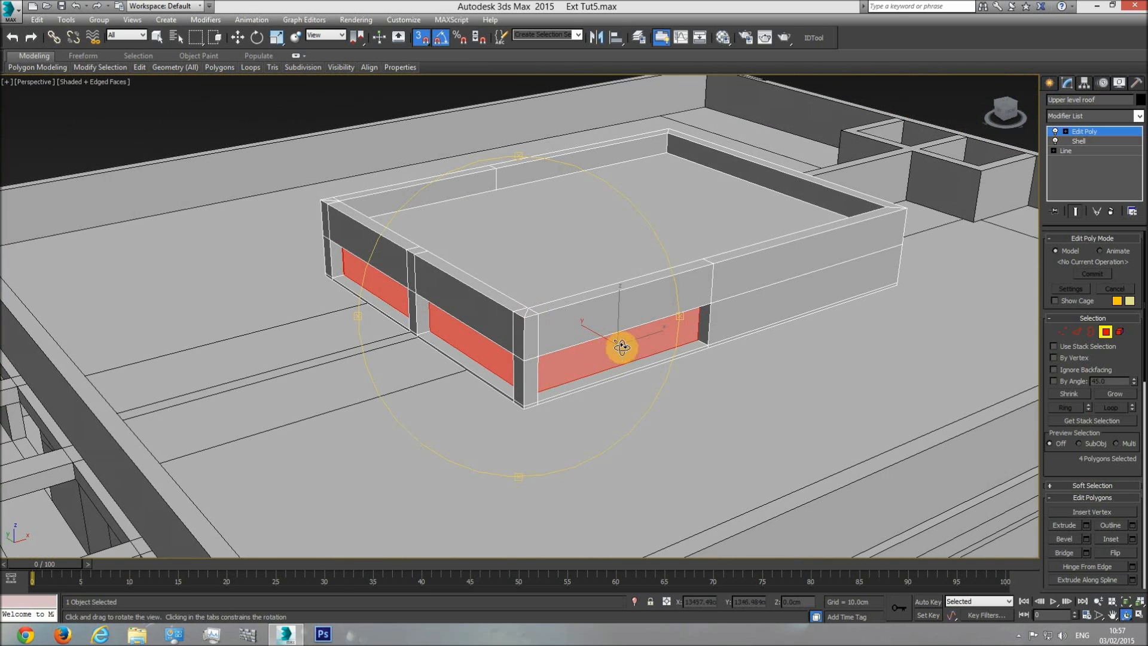
pyautogui.press('Delete')
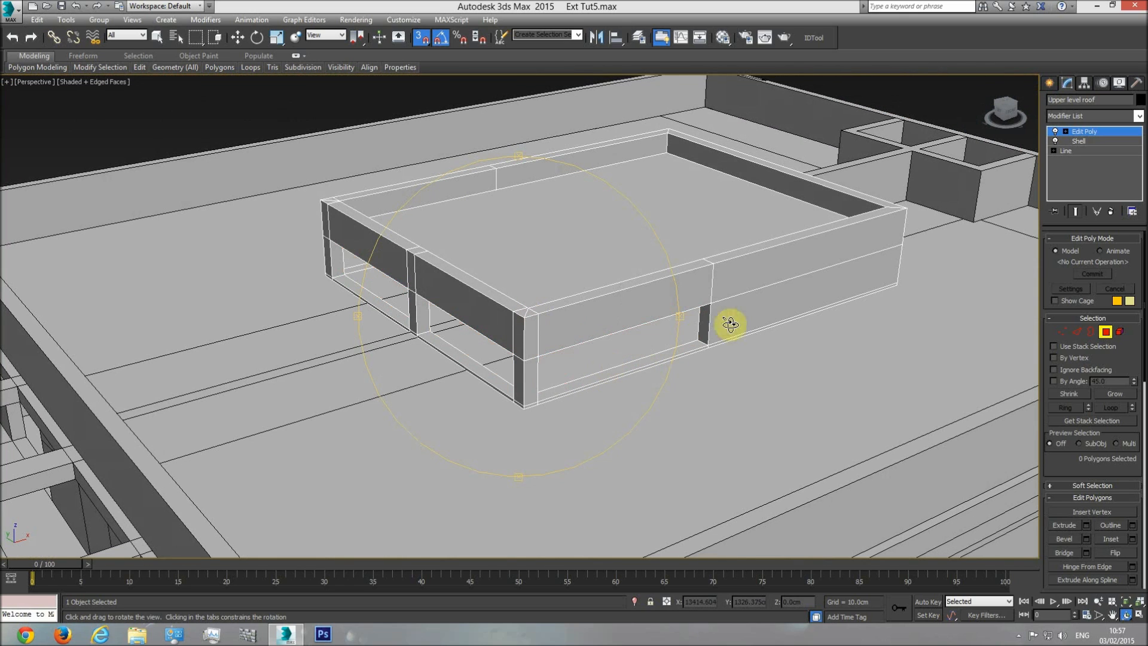
# Step: Leave polygon editing on the roof block, deselect it and check the openings against the whole building
pyautogui.click(1095, 127)
pyautogui.moveTo(573, 363); pyautogui.dragTo(590, 377, button='middle')
pyautogui.scroll(-5, 585, 372)
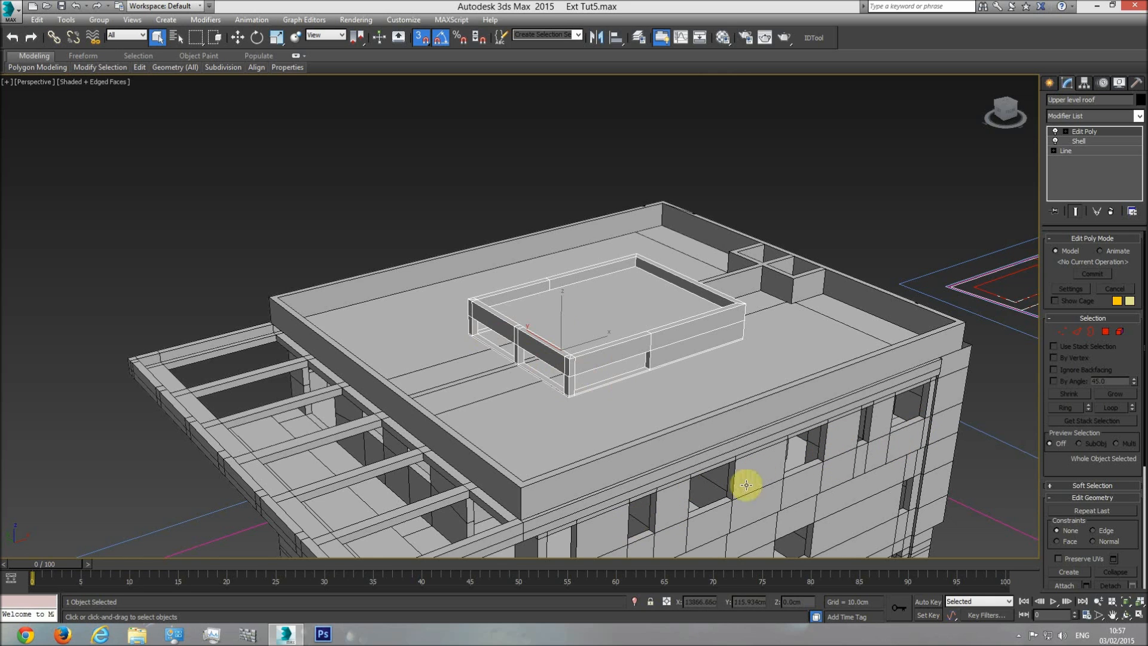
pyautogui.scroll(-2, 702, 443)
pyautogui.click(935, 349)
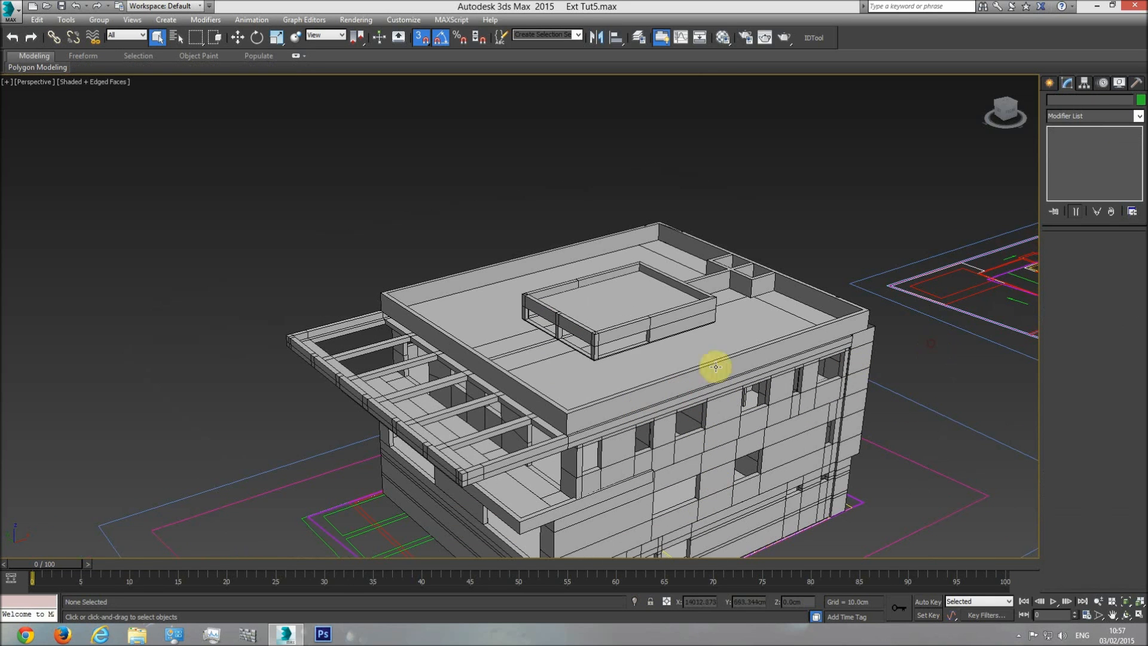
pyautogui.scroll(3, 620, 357)
pyautogui.scroll(-2, 619, 357)
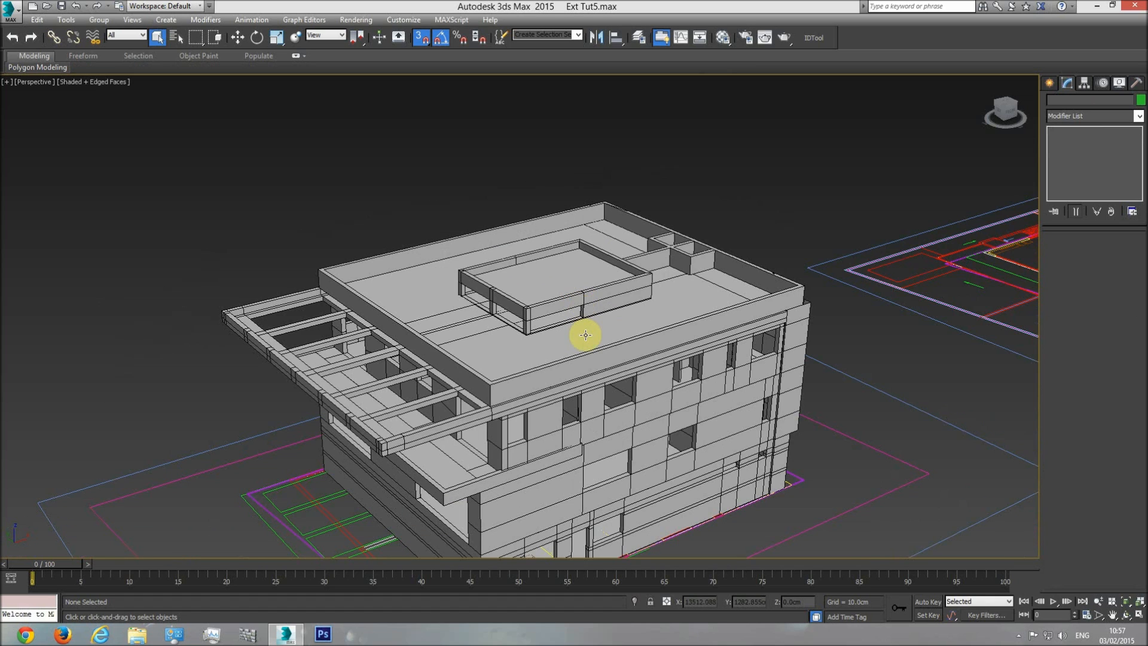
# Step: Examine the upper roof slab in the section drawing and its L-shaped corner outline on the roof plan
pyautogui.press('t')
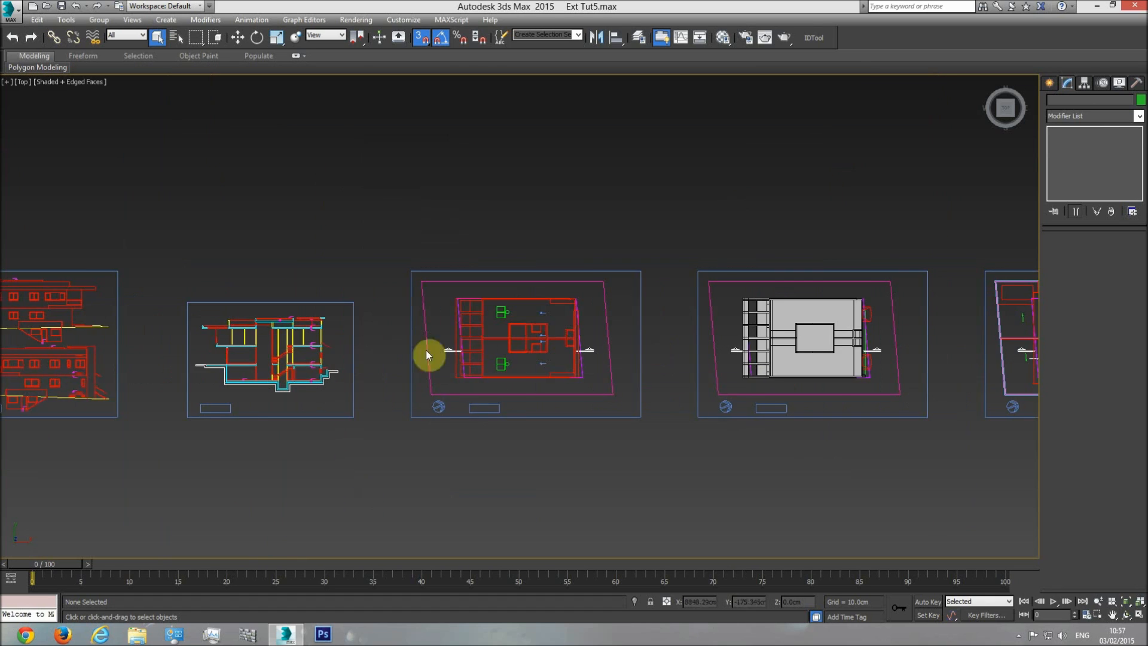
pyautogui.moveTo(329, 352); pyautogui.dragTo(449, 340, button='middle')
pyautogui.scroll(4, 434, 326)
pyautogui.scroll(5, 622, 323)
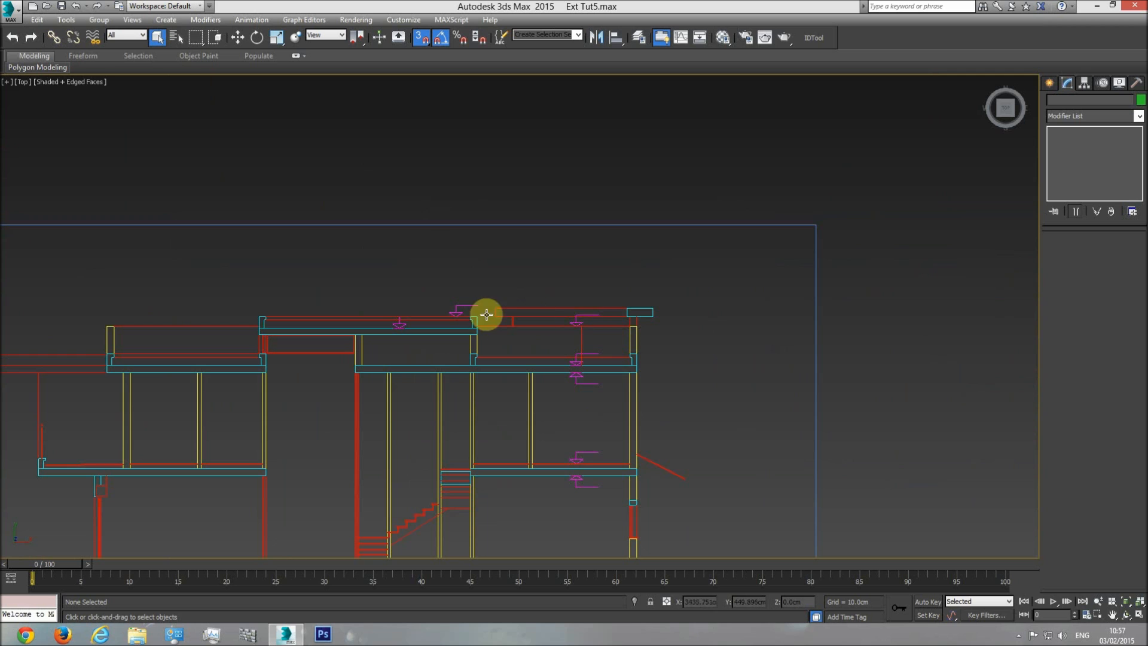
pyautogui.scroll(-5, 538, 341)
pyautogui.scroll(-4, 712, 371)
pyautogui.moveTo(712, 371); pyautogui.dragTo(653, 402, button='middle')
pyautogui.scroll(8, 654, 403)
pyautogui.scroll(6, 629, 383)
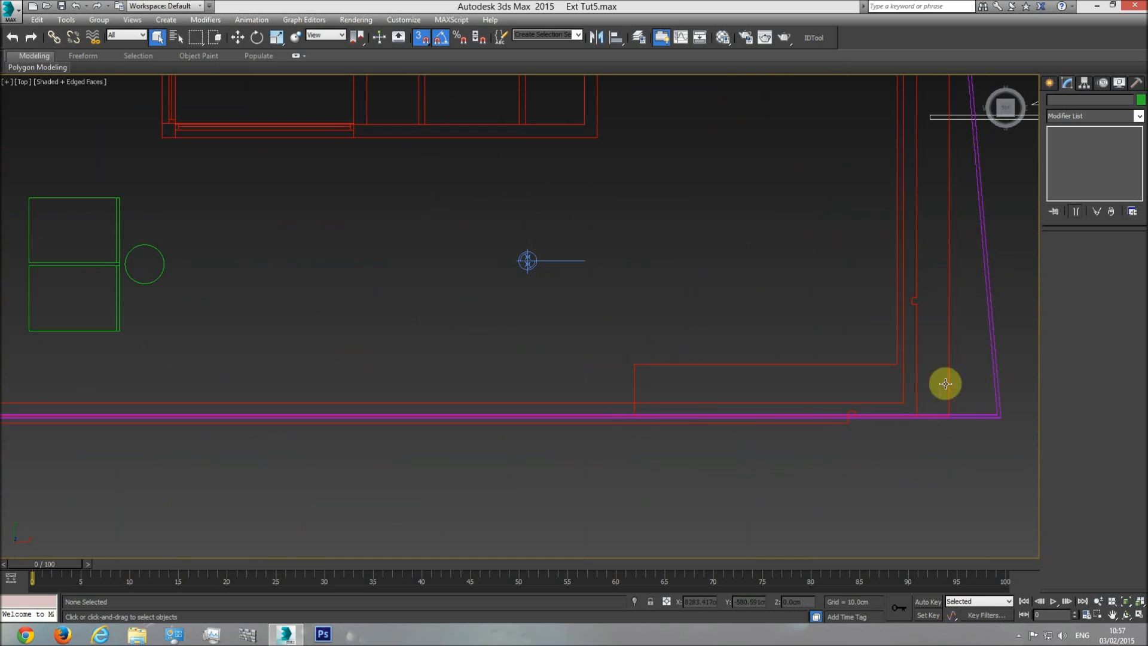
pyautogui.scroll(-6, 937, 248)
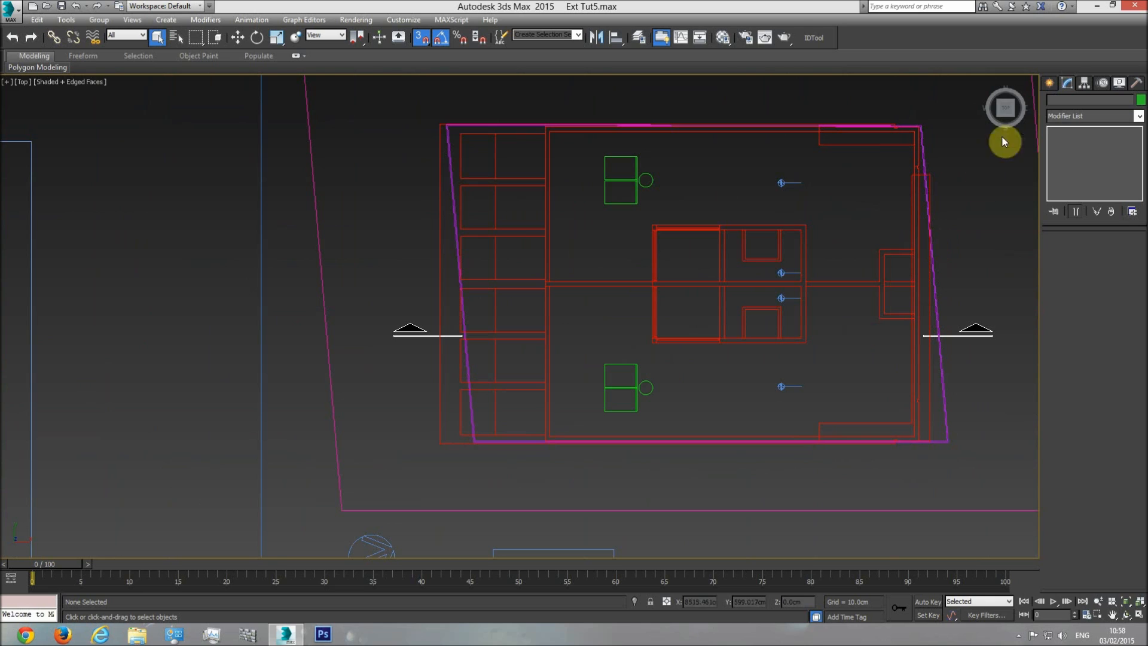
# Step: Start a snapped line on the roof plan, tracing the L-shaped slab's inner edge and its narrow far end
pyautogui.click(1050, 83)
pyautogui.click(1068, 103)
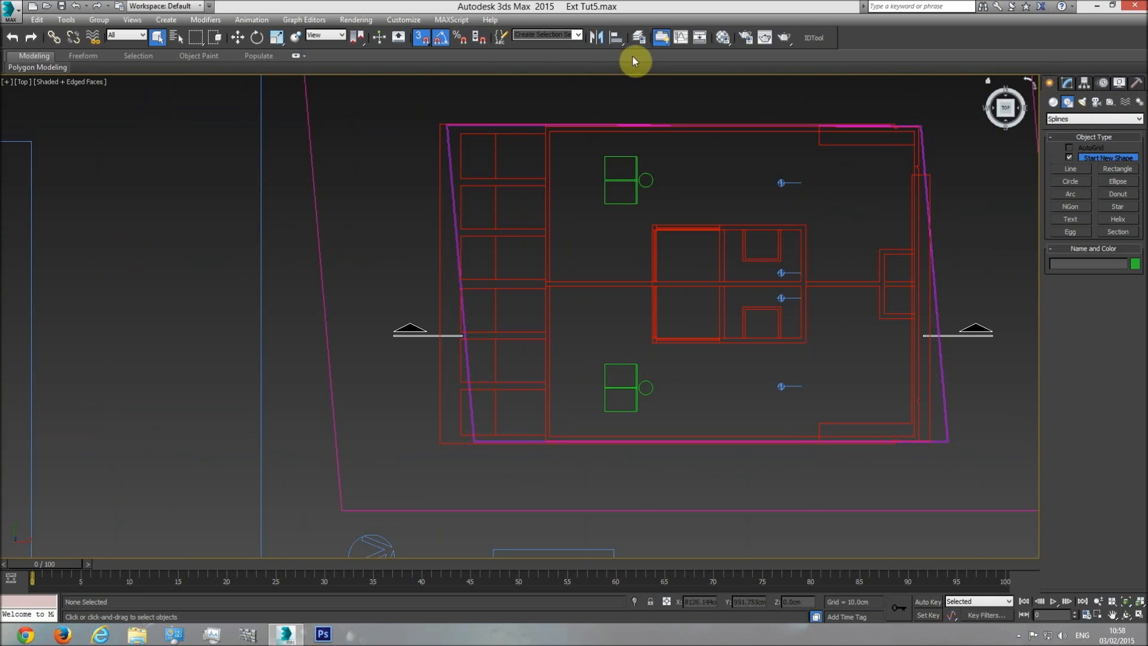
pyautogui.click(422, 40)
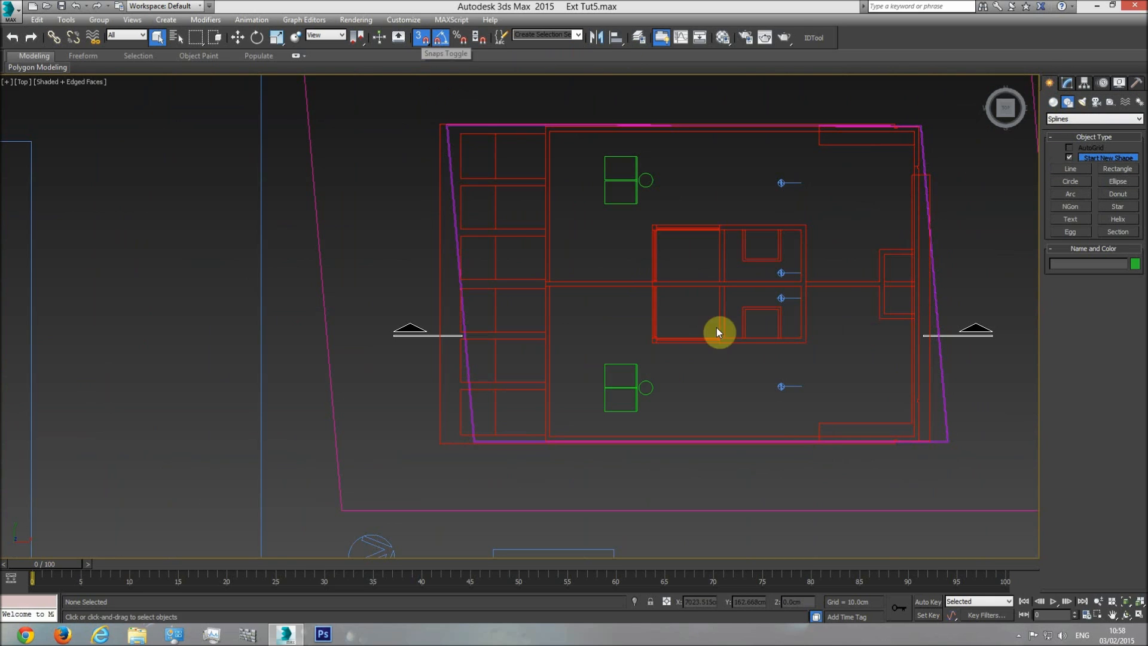
pyautogui.scroll(5, 719, 381)
pyautogui.click(1077, 171)
pyautogui.click(736, 406)
pyautogui.click(922, 405)
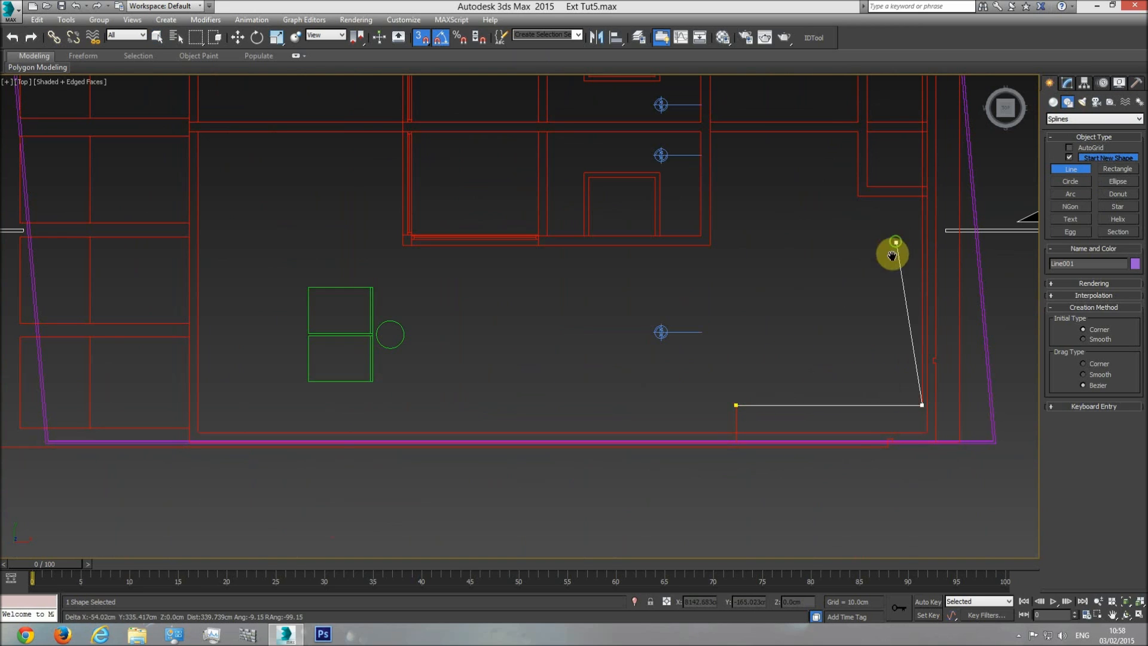
pyautogui.moveTo(891, 255); pyautogui.dragTo(835, 375, button='middle')
pyautogui.click(848, 204)
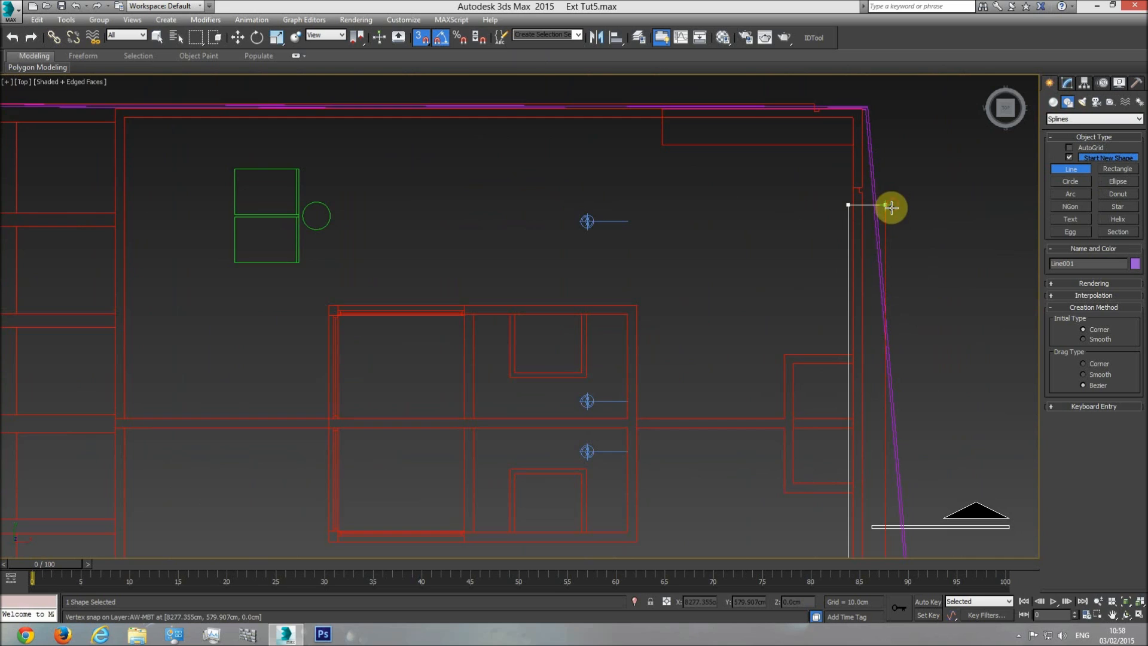
pyautogui.click(890, 207)
# Step: Trace the L-shaped slab's outer edge around the building corner and close the spline at its starting vertex
pyautogui.moveTo(916, 457); pyautogui.dragTo(868, 195, button='middle')
pyautogui.scroll(5, 839, 472)
pyautogui.click(845, 468)
pyautogui.moveTo(501, 438); pyautogui.dragTo(787, 453, button='middle')
pyautogui.scroll(-3, 787, 453)
pyautogui.click(519, 466)
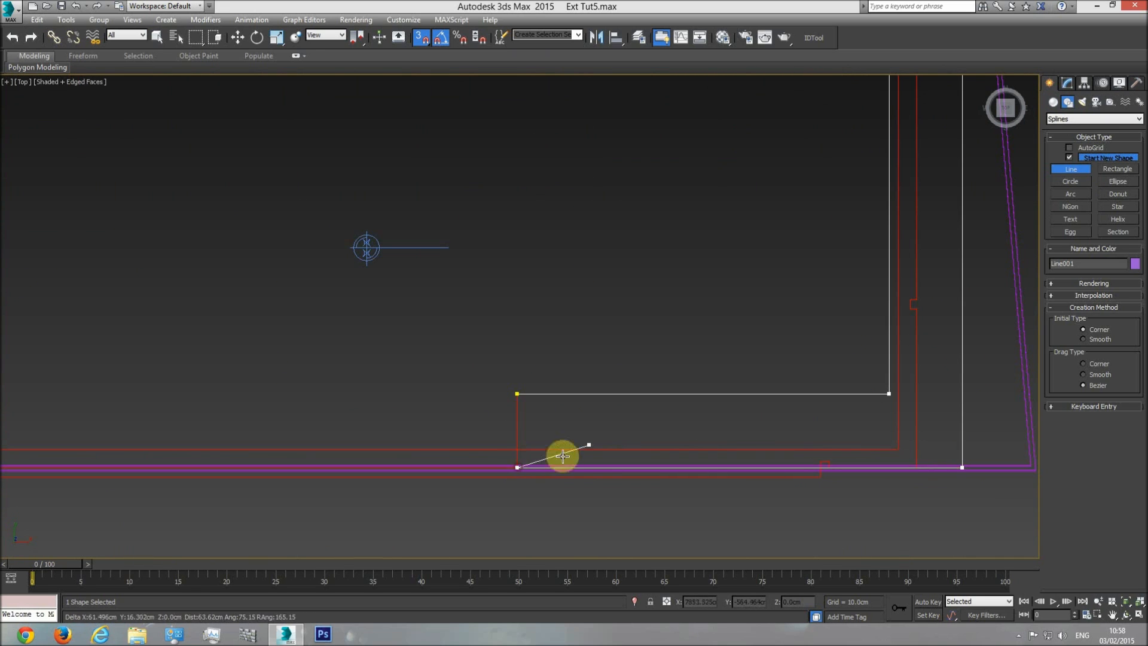
pyautogui.click(517, 394)
pyautogui.click(550, 357)
# Step: Measure the upper slab's thickness on the section drawing with a temporary snapped box, and delete the box
pyautogui.scroll(-8, 620, 361)
pyautogui.moveTo(651, 369); pyautogui.dragTo(668, 378, button='middle')
pyautogui.scroll(-5, 669, 378)
pyautogui.scroll(5, 366, 328)
pyautogui.scroll(3, 405, 323)
pyautogui.scroll(4, 723, 356)
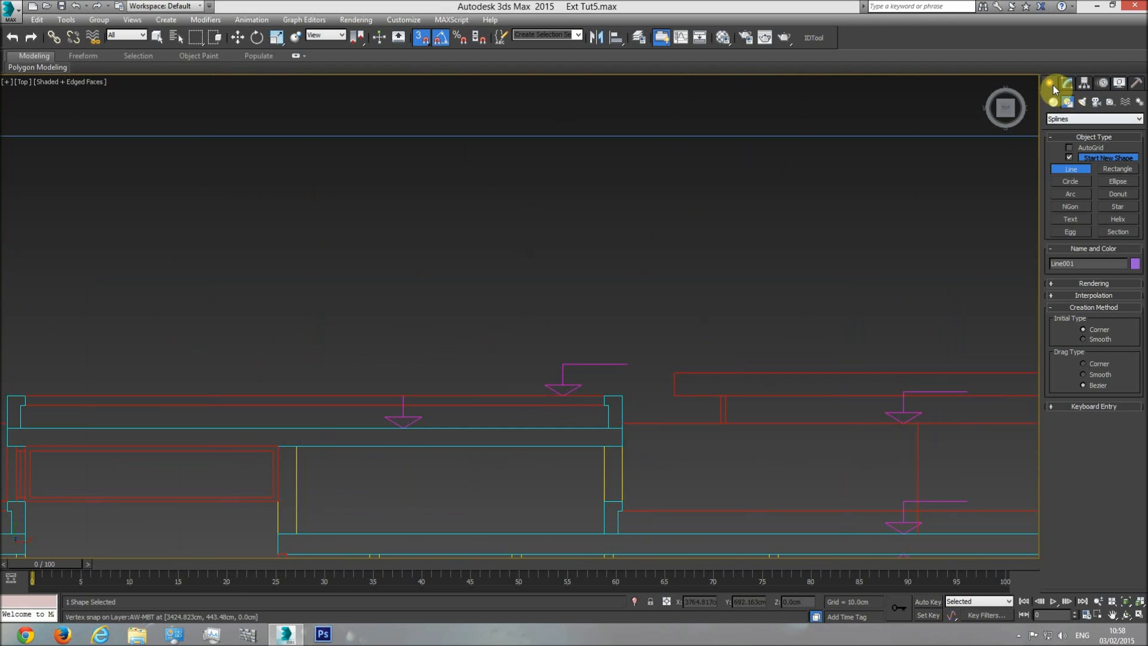
pyautogui.click(1053, 103)
pyautogui.click(1070, 160)
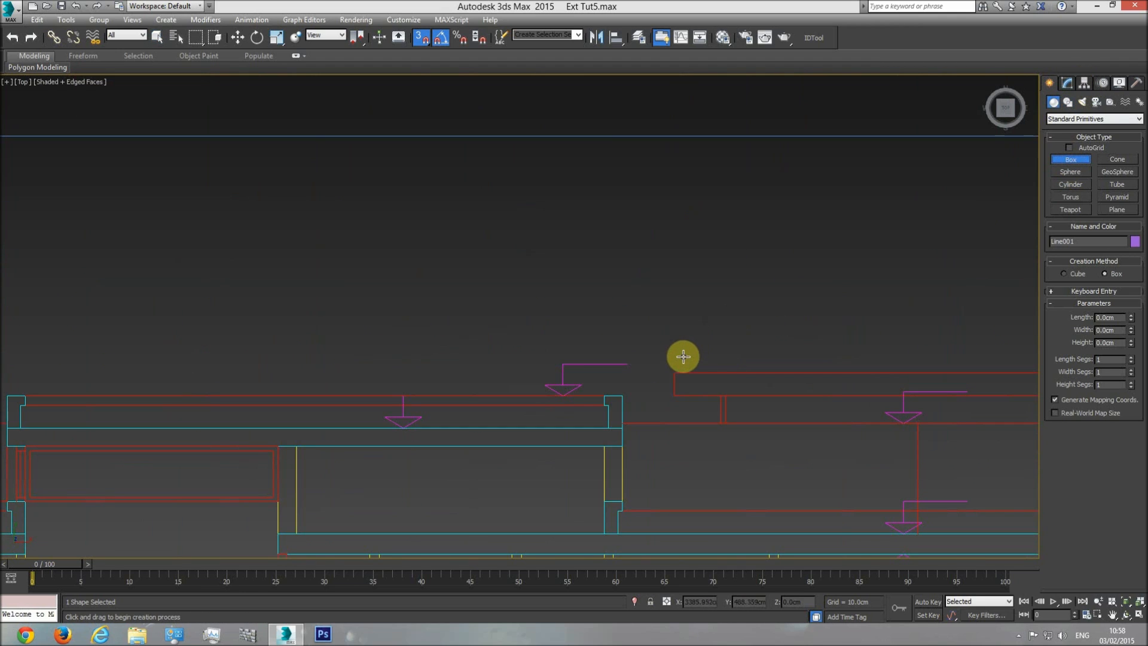
pyautogui.moveTo(676, 370); pyautogui.dragTo(683, 402)
pyautogui.click(719, 266)
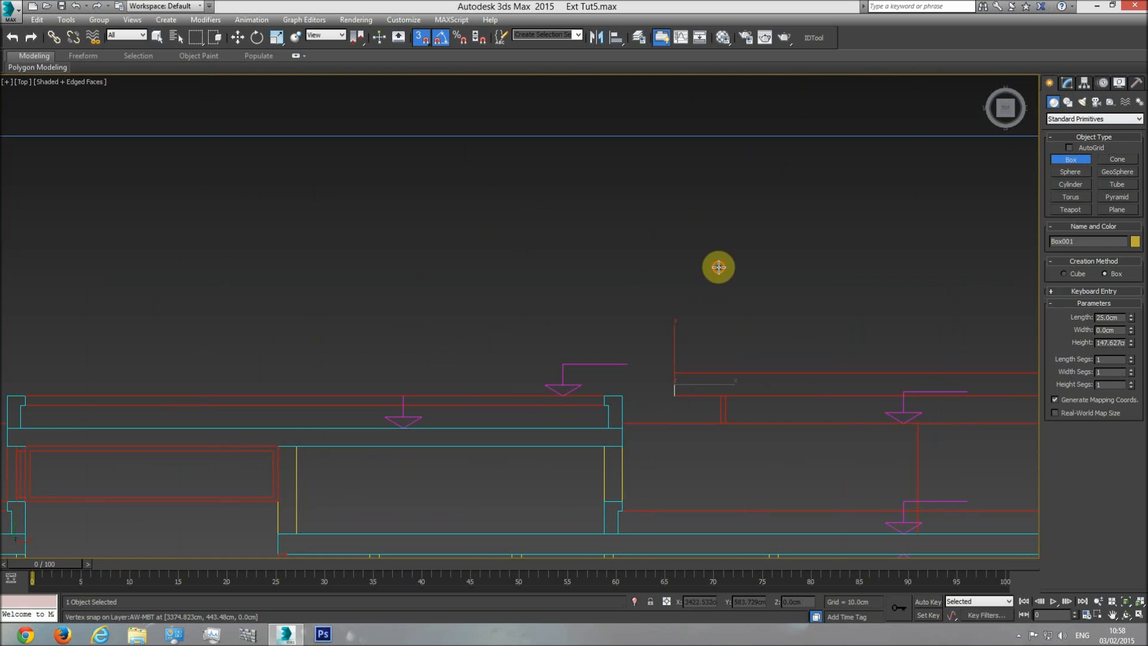
pyautogui.moveTo(759, 343); pyautogui.dragTo(523, 340, button='middle')
pyautogui.scroll(-2, 738, 308)
pyautogui.press('Delete')
pyautogui.scroll(-7, 522, 340)
pyautogui.rightClick(832, 394)
# Step: Reselect the L-shaped outline and raise it about 278 cm above the roof plan in perspective, with snapping turned off
pyautogui.moveTo(957, 425); pyautogui.dragTo(490, 357, button='middle')
pyautogui.scroll(5, 754, 391)
pyautogui.click(624, 377)
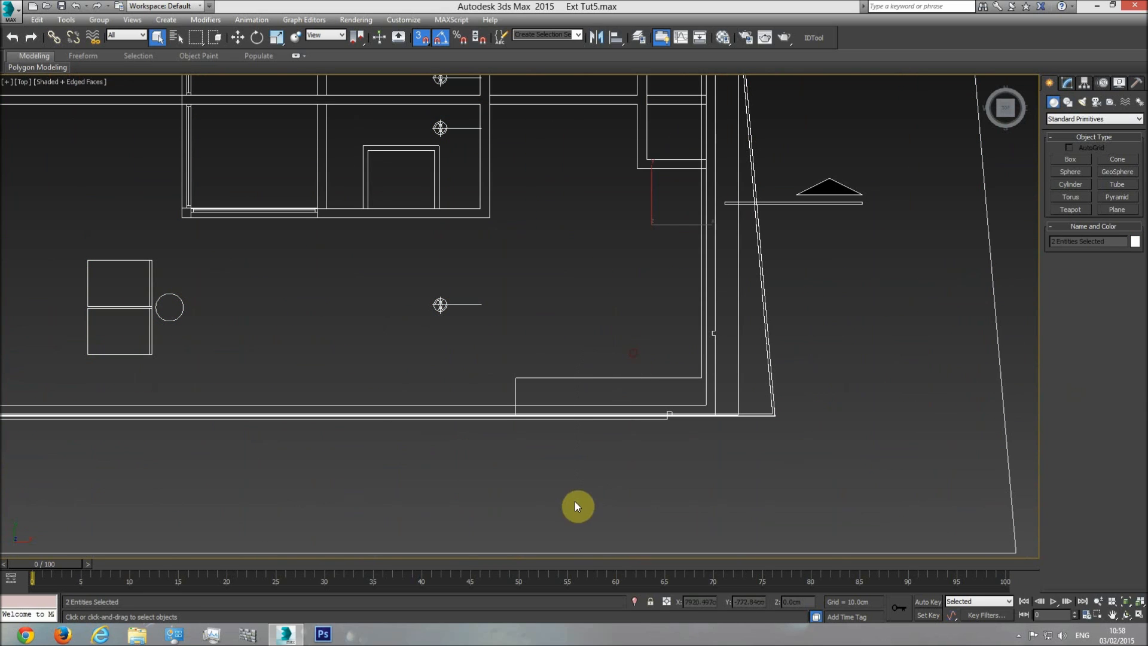
pyautogui.click(377, 490)
pyautogui.click(443, 413)
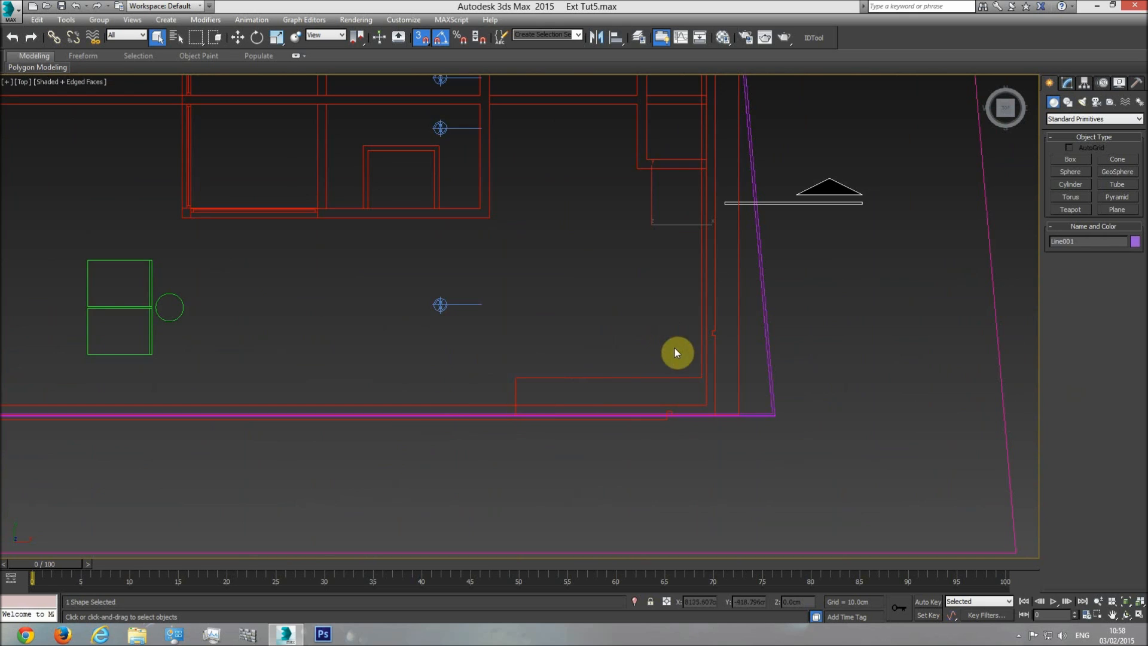
pyautogui.press('p')
pyautogui.click(1126, 602)
pyautogui.click(1125, 614)
pyautogui.moveTo(598, 428); pyautogui.dragTo(640, 346)
pyautogui.click(240, 42)
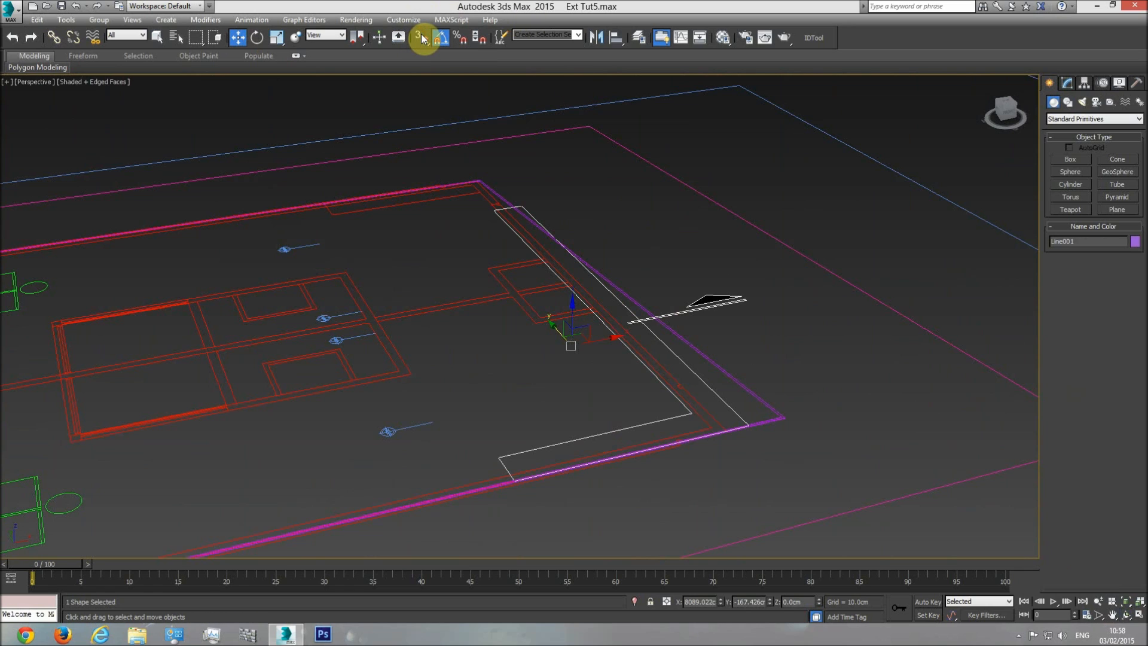
pyautogui.moveTo(572, 293); pyautogui.dragTo(565, 192)
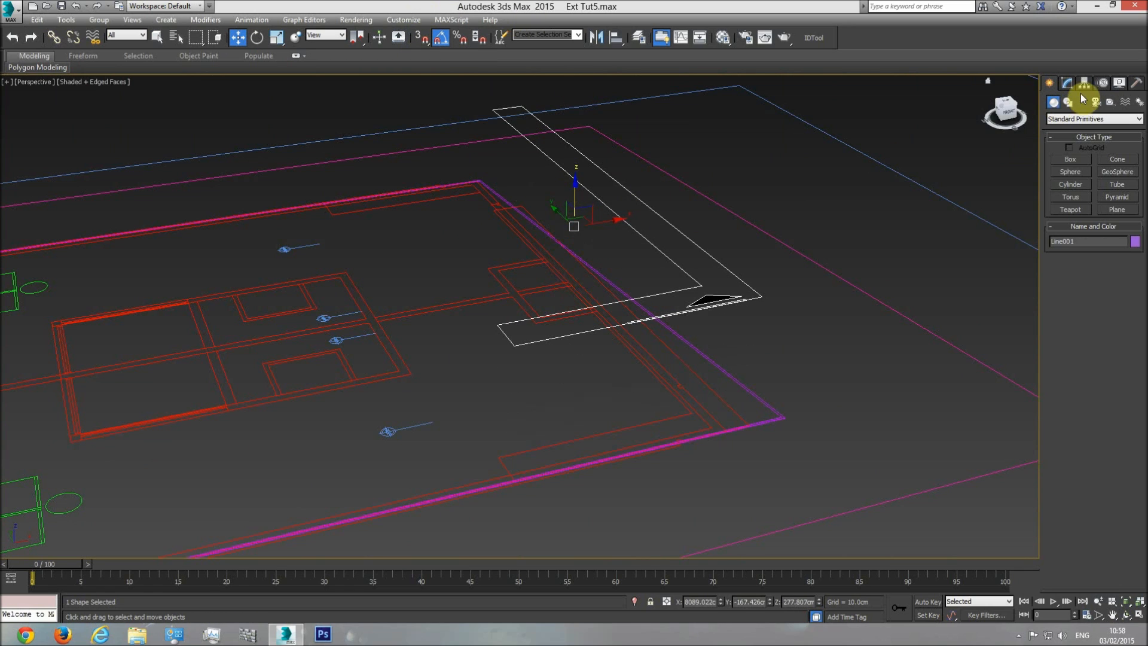
# Step: Add a Shell modifier to the L-shaped outline with an outer amount of 20 cm
pyautogui.click(1067, 83)
pyautogui.click(1139, 115)
pyautogui.moveTo(1140, 180); pyautogui.dragTo(1143, 494)
pyautogui.click(1087, 214)
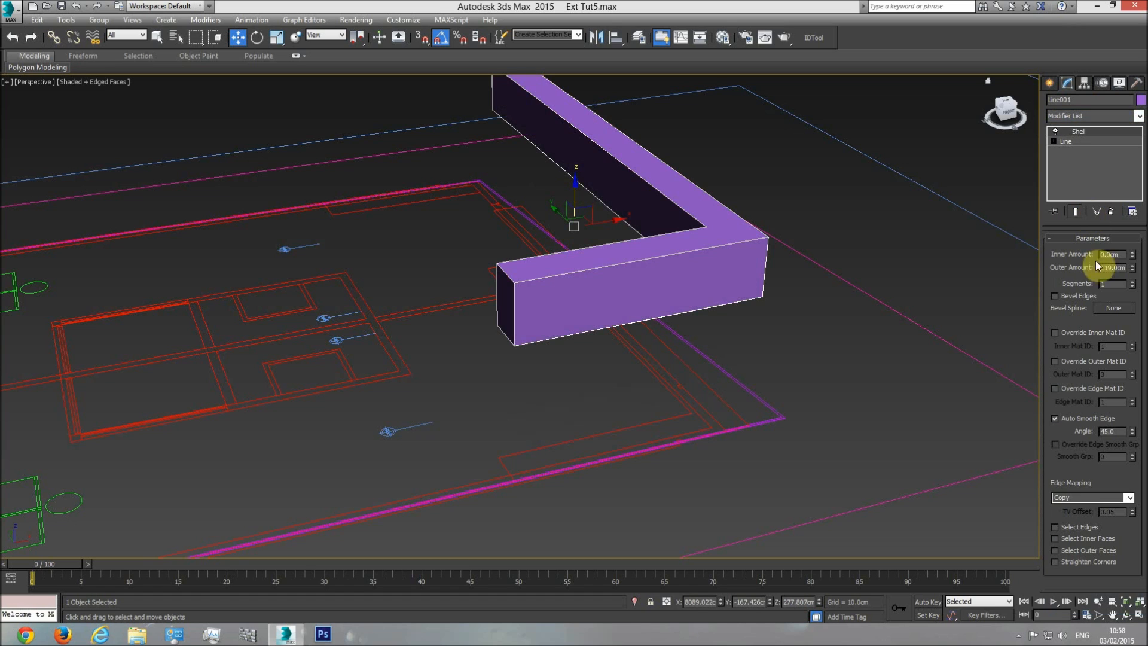
pyautogui.write('20')
pyautogui.press('Return')
pyautogui.moveTo(639, 337); pyautogui.dragTo(698, 357, button='middle')
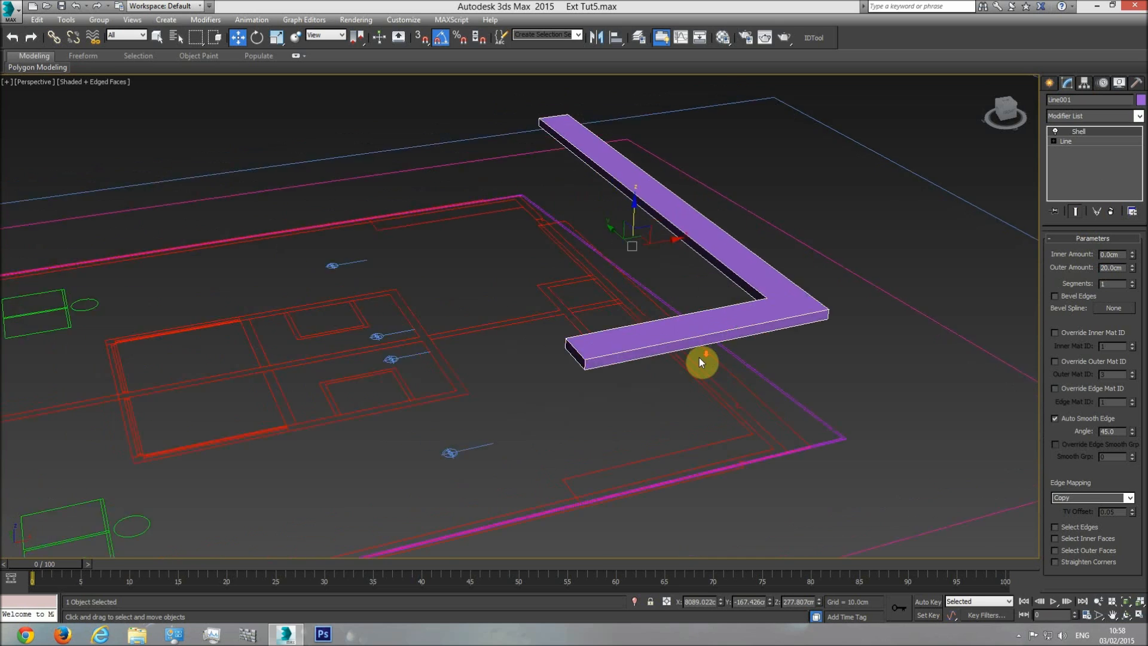
# Step: Measure the upper slab's end thickness again on the section drawing with a temporary vertex-snapped box
pyautogui.scroll(-4, 698, 358)
pyautogui.press('t')
pyautogui.scroll(-8, 605, 362)
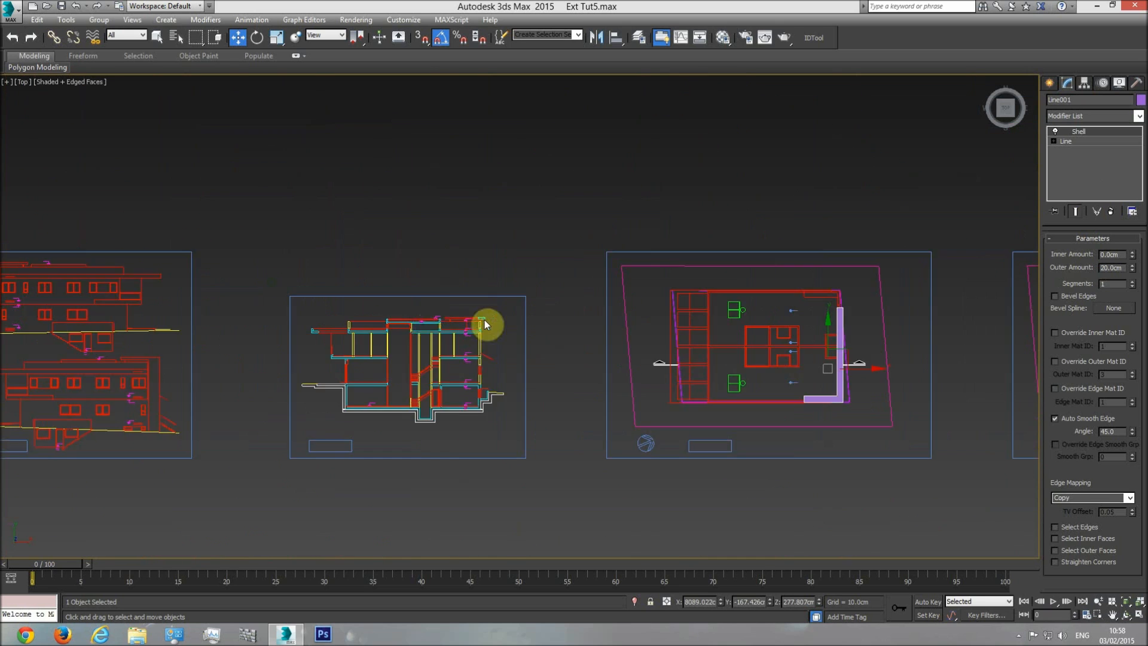
pyautogui.scroll(6, 484, 320)
pyautogui.click(1049, 84)
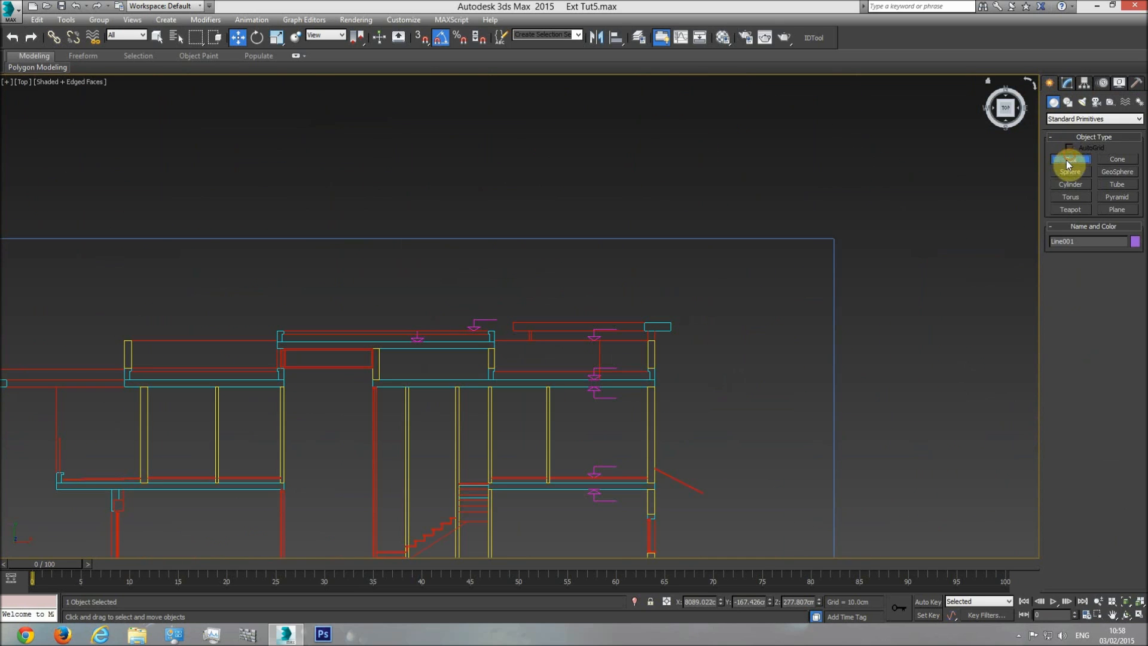
pyautogui.click(1069, 159)
pyautogui.click(424, 38)
pyautogui.click(671, 329)
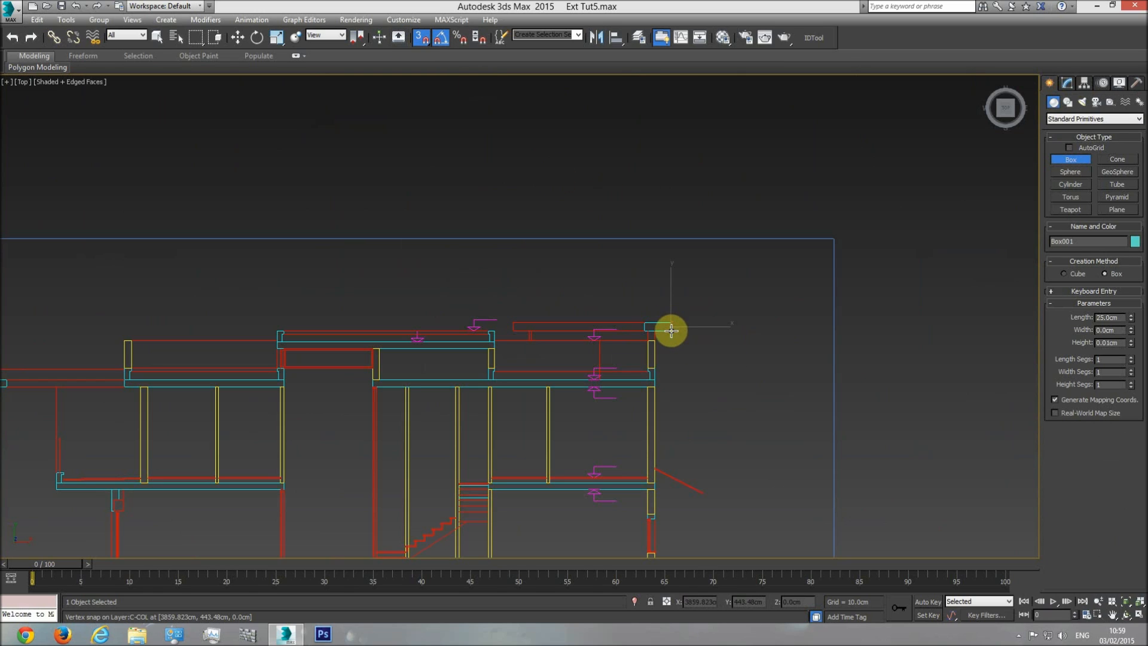
# Step: Set the L-shaped slab's Shell outer amount to 25 cm
pyautogui.scroll(-5, 671, 295)
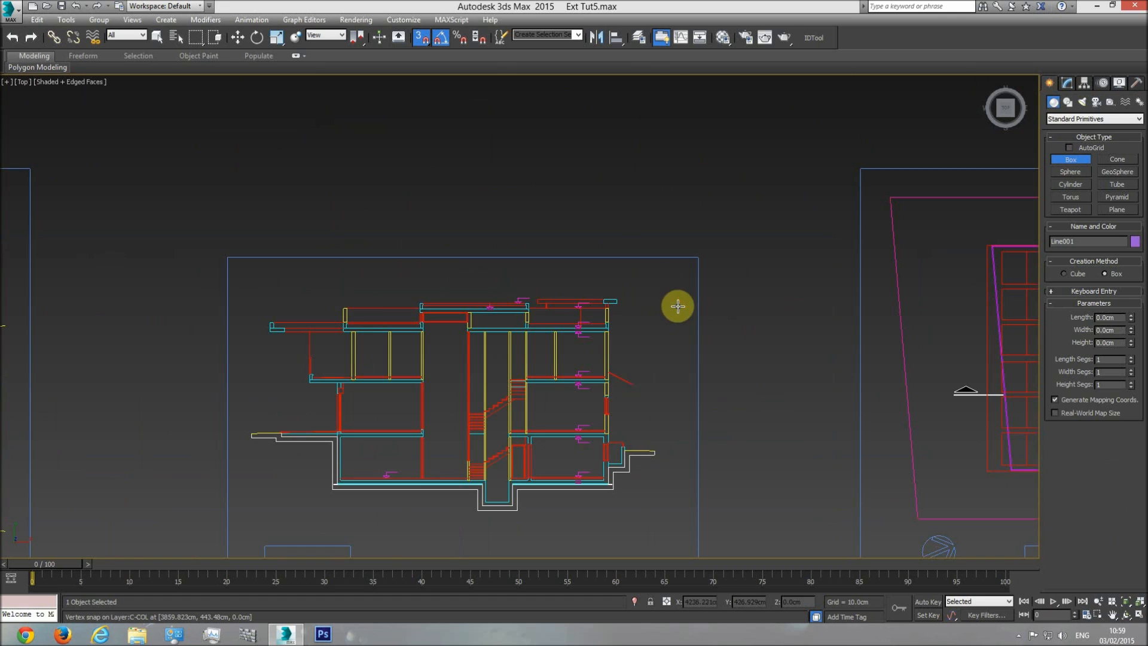
pyautogui.moveTo(738, 314); pyautogui.dragTo(512, 295, button='middle')
pyautogui.press('f')
pyautogui.scroll(-6, 579, 307)
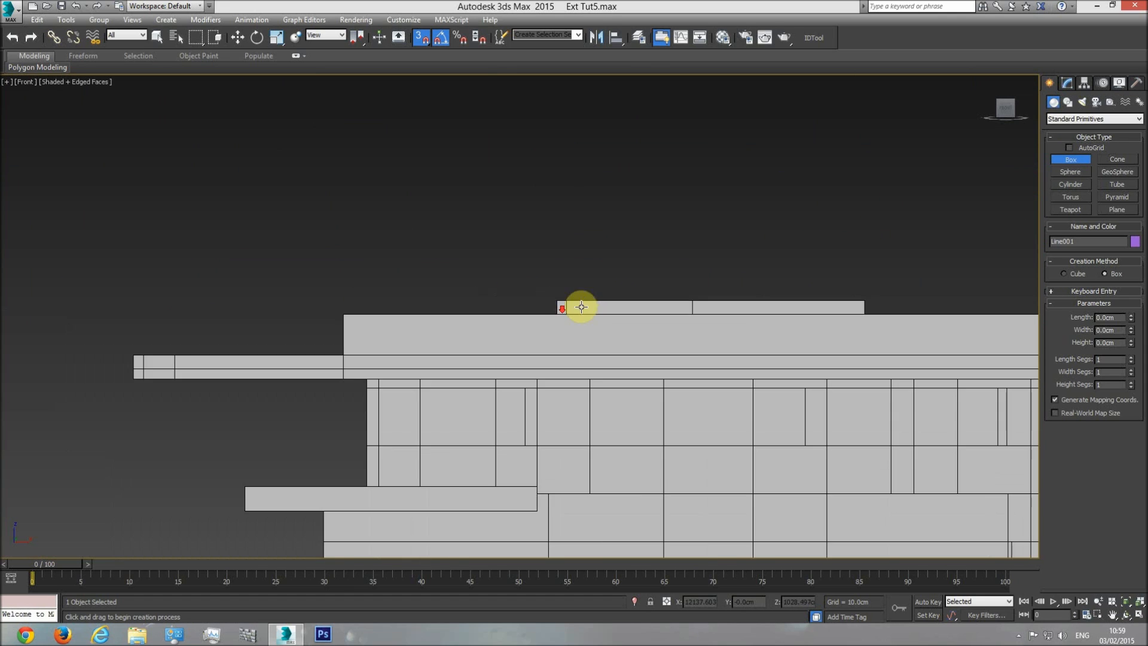
pyautogui.scroll(8, 344, 337)
pyautogui.press('w')
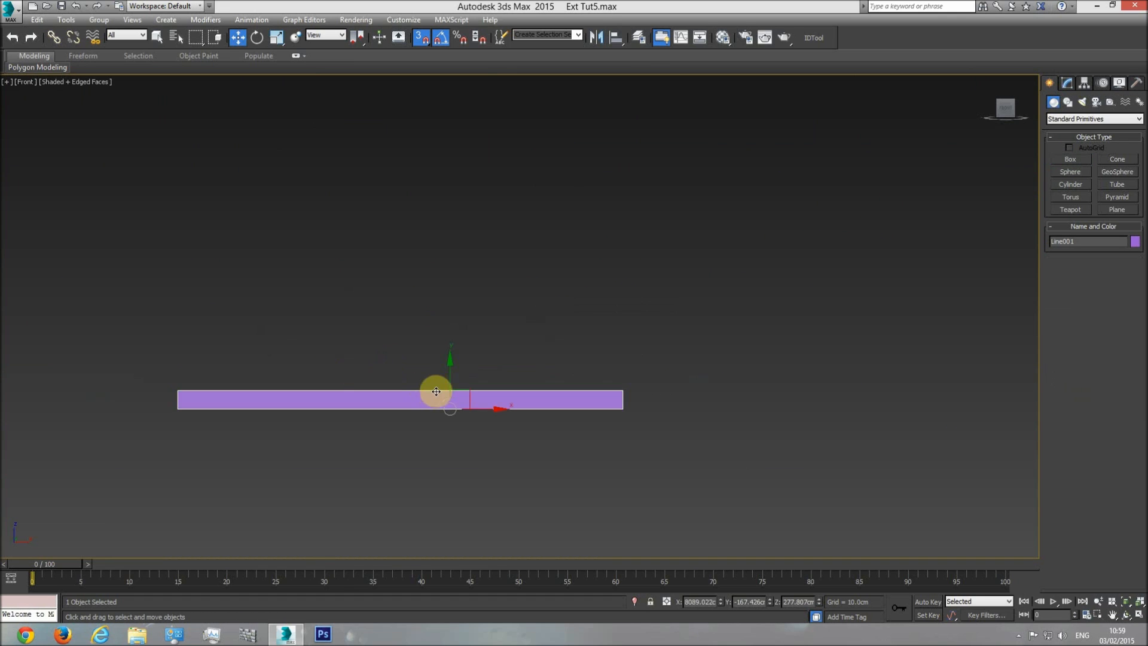
pyautogui.click(1067, 83)
pyautogui.click(1103, 267)
pyautogui.write('25')
pyautogui.press('Return')
# Step: Try moving the L-shaped slab across to the building model and check its fit against the floor plan in wireframe top view
pyautogui.moveTo(654, 272); pyautogui.dragTo(435, 274, button='middle')
pyautogui.scroll(-6, 442, 275)
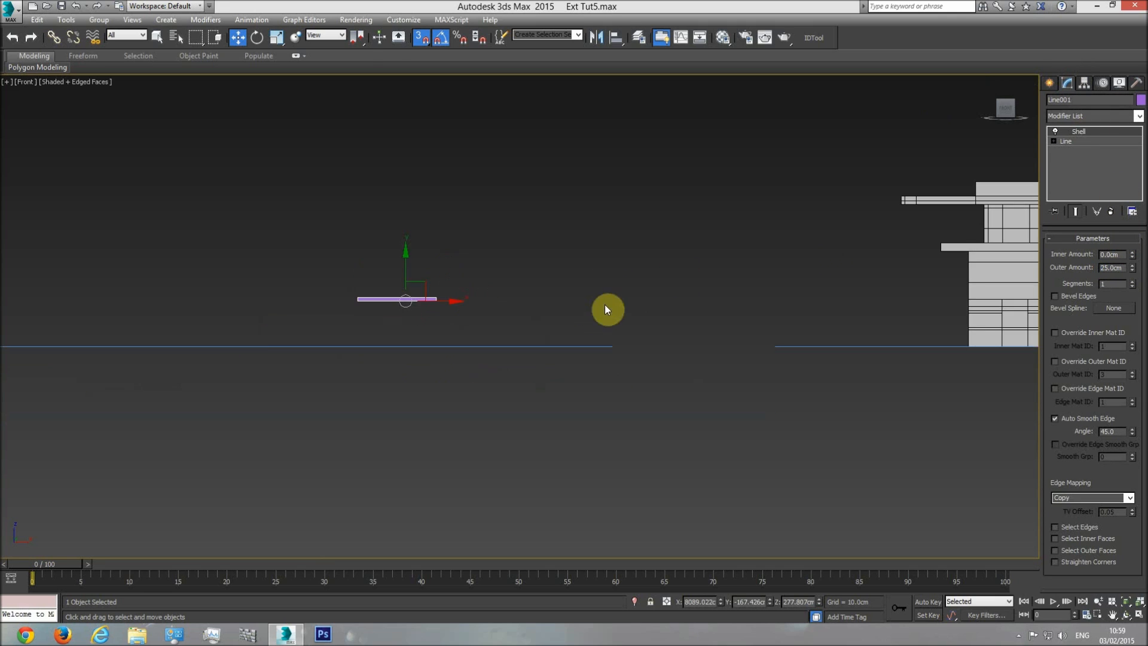
pyautogui.moveTo(604, 304); pyautogui.dragTo(275, 345, button='middle')
pyautogui.moveTo(156, 324); pyautogui.dragTo(715, 232)
pyautogui.press('t')
pyautogui.scroll(-4, 745, 268)
pyautogui.moveTo(793, 293); pyautogui.dragTo(466, 271, button='middle')
pyautogui.moveTo(872, 344); pyautogui.dragTo(521, 334, button='middle')
pyautogui.press('F3')
pyautogui.scroll(6, 610, 318)
pyautogui.scroll(4, 606, 315)
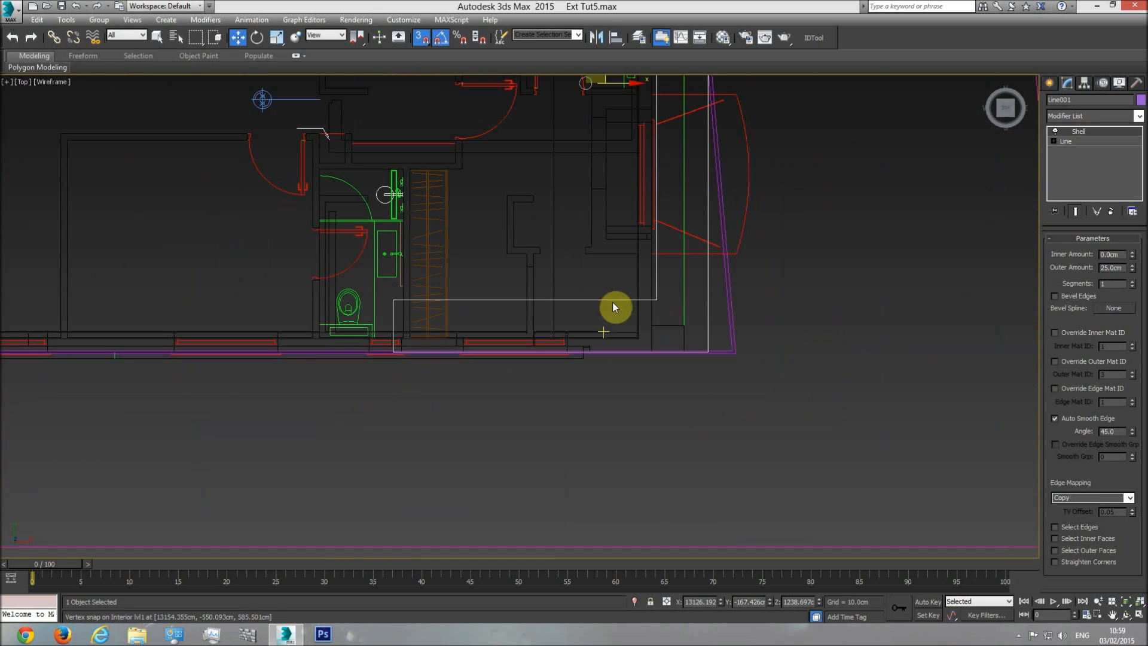
pyautogui.scroll(-4, 602, 359)
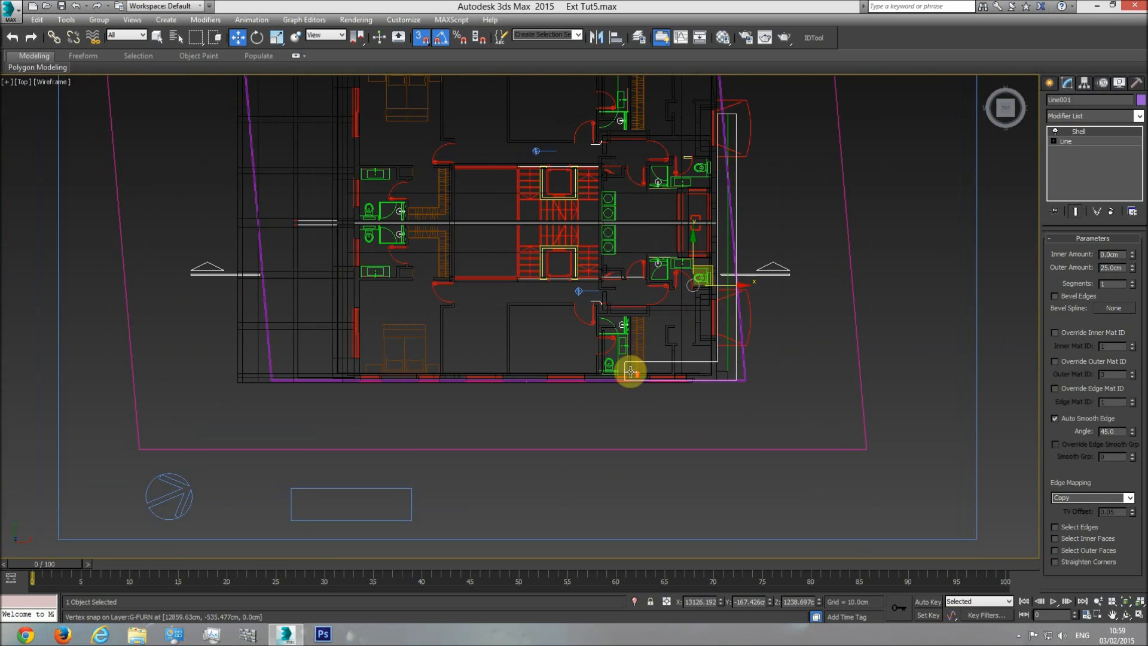
pyautogui.scroll(5, 628, 371)
pyautogui.scroll(-8, 691, 361)
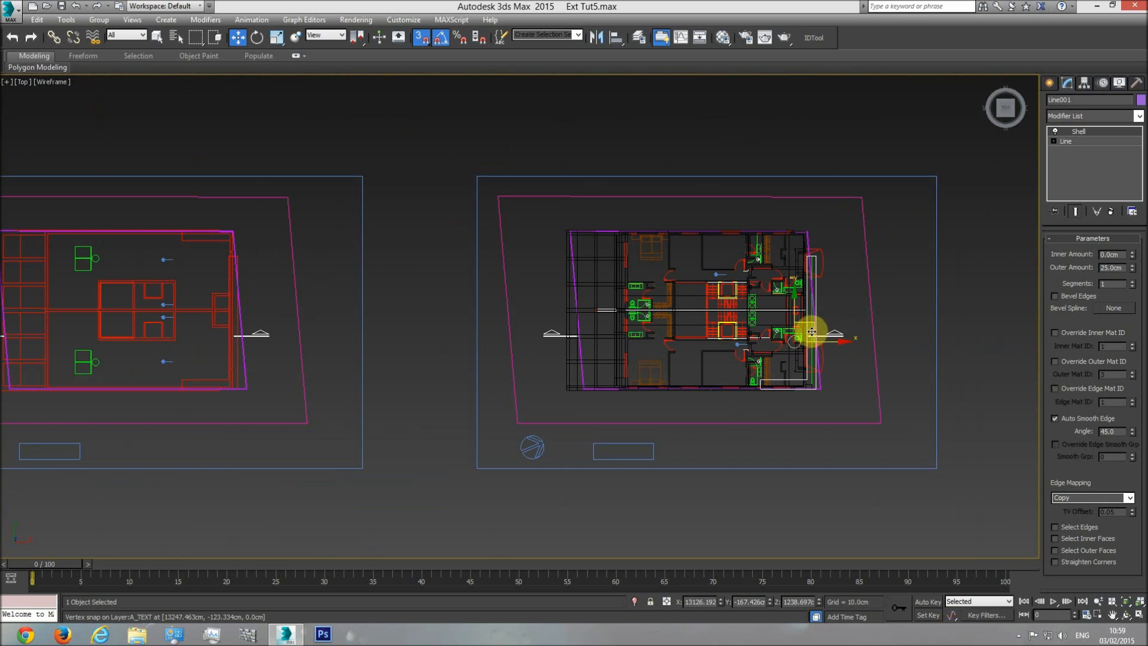
# Step: Move the L-shaped slab back to the roof plan and snap its end corner to the matching plan corner
pyautogui.moveTo(290, 362); pyautogui.dragTo(418, 342, button='middle')
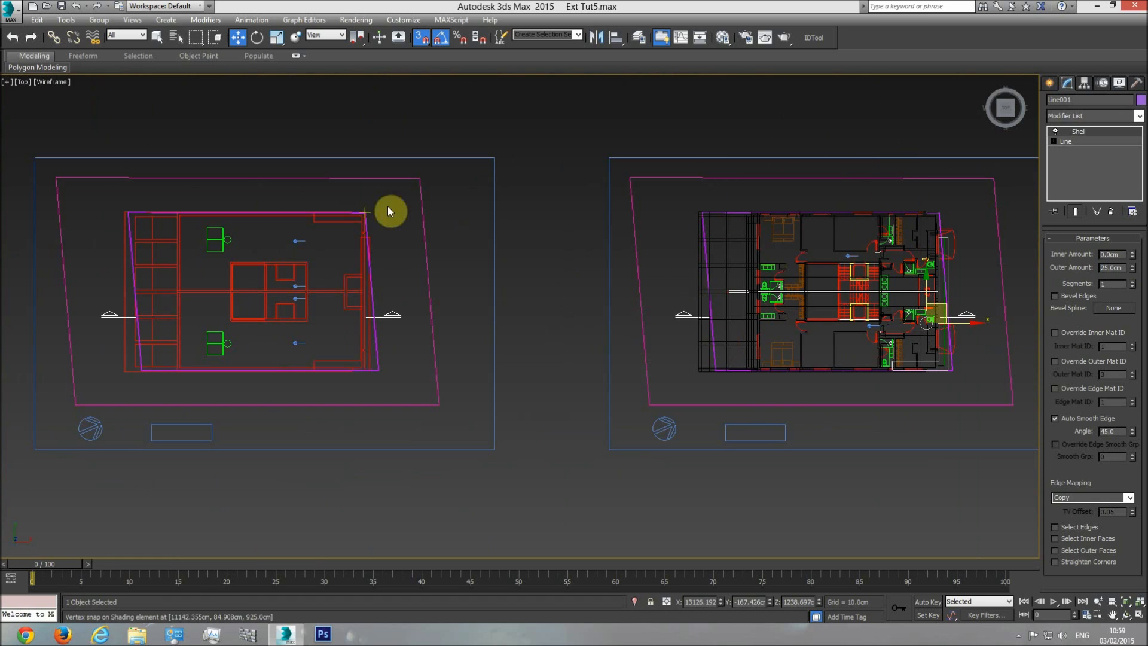
pyautogui.scroll(4, 246, 381)
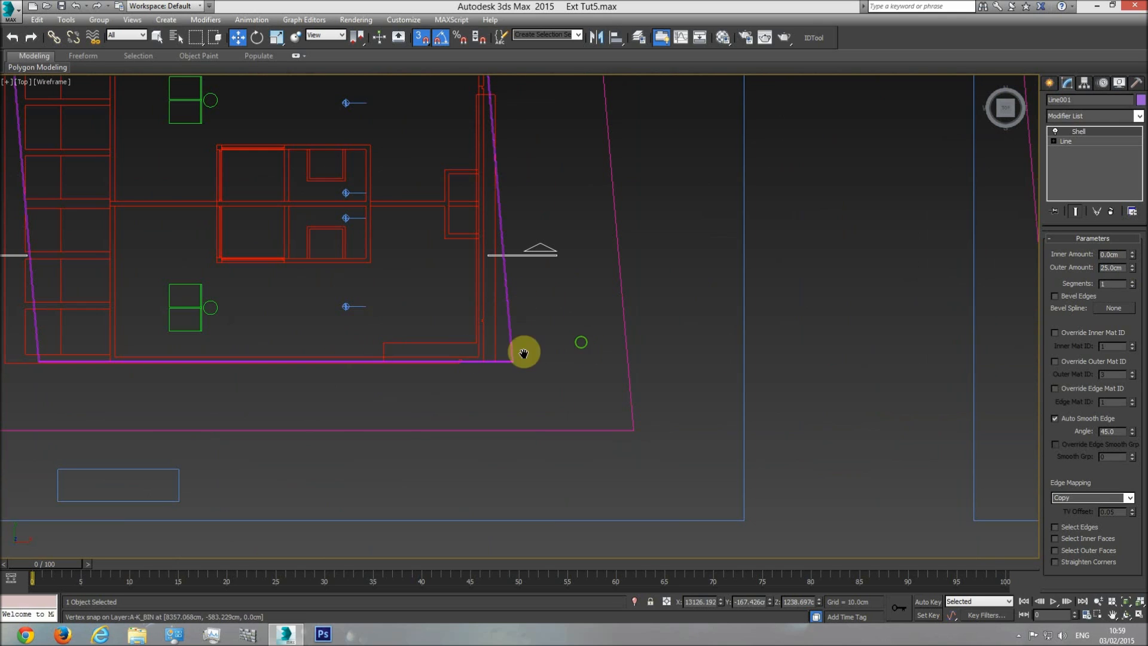
pyautogui.scroll(-6, 771, 381)
pyautogui.moveTo(697, 357); pyautogui.dragTo(282, 392)
pyautogui.scroll(10, 299, 349)
pyautogui.scroll(-3, 317, 409)
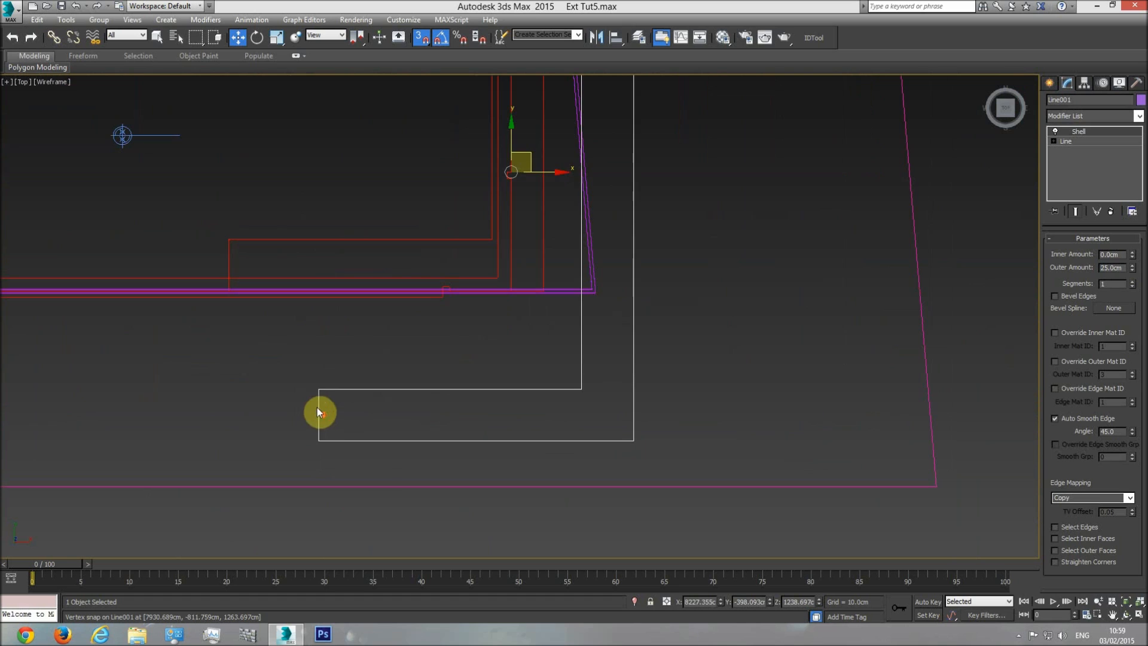
pyautogui.moveTo(317, 390); pyautogui.dragTo(228, 238)
# Step: Try to align the slab's height with the building model in the front view
pyautogui.moveTo(382, 268); pyautogui.dragTo(444, 357, button='middle')
pyautogui.scroll(-5, 445, 358)
pyautogui.press('f')
pyautogui.scroll(-2, 540, 345)
pyautogui.moveTo(253, 219); pyautogui.dragTo(316, 266, button='middle')
pyautogui.moveTo(319, 272); pyautogui.dragTo(691, 377)
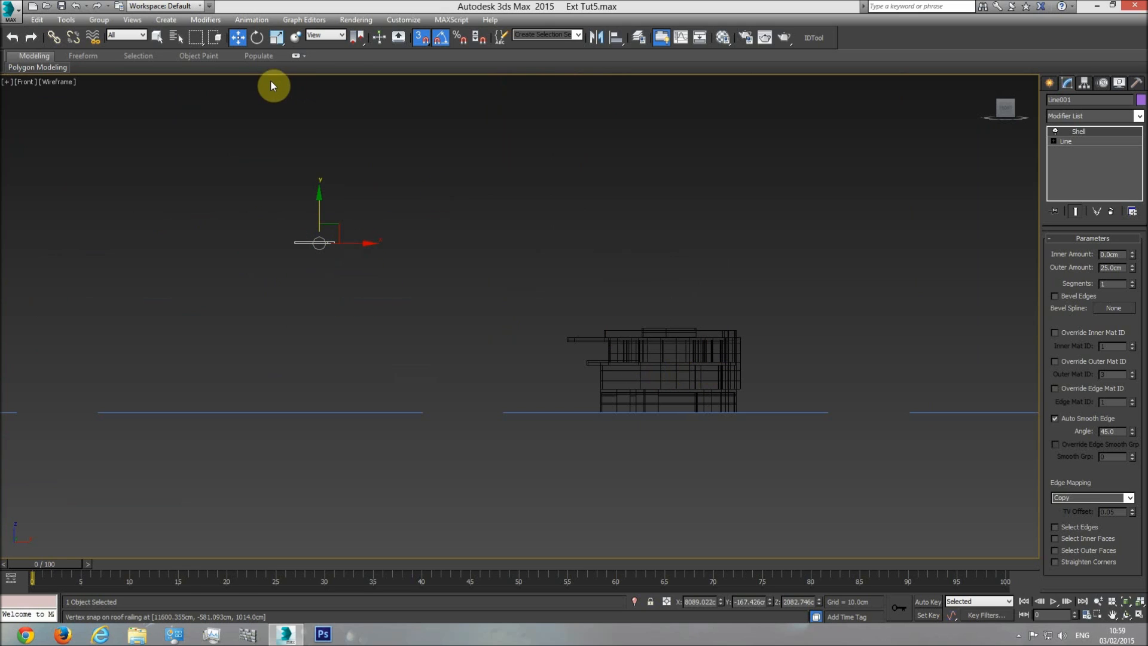
# Step: Select all the building model's objects in the front view and move them across onto the roof plan in top view
pyautogui.click(157, 38)
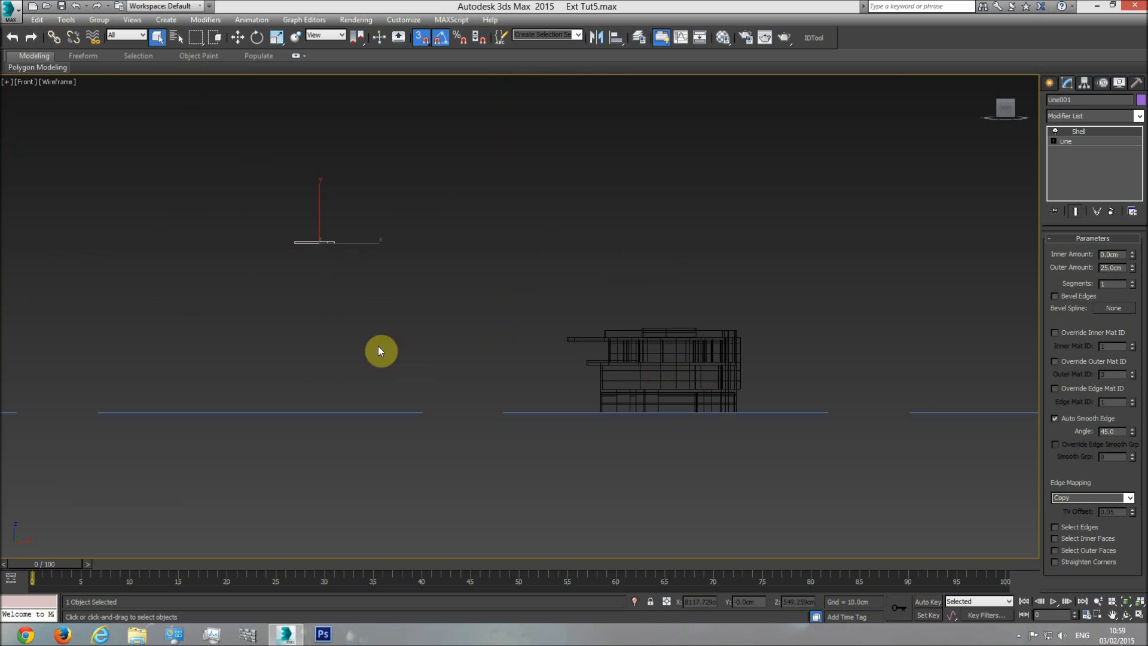
pyautogui.moveTo(734, 455); pyautogui.dragTo(817, 502)
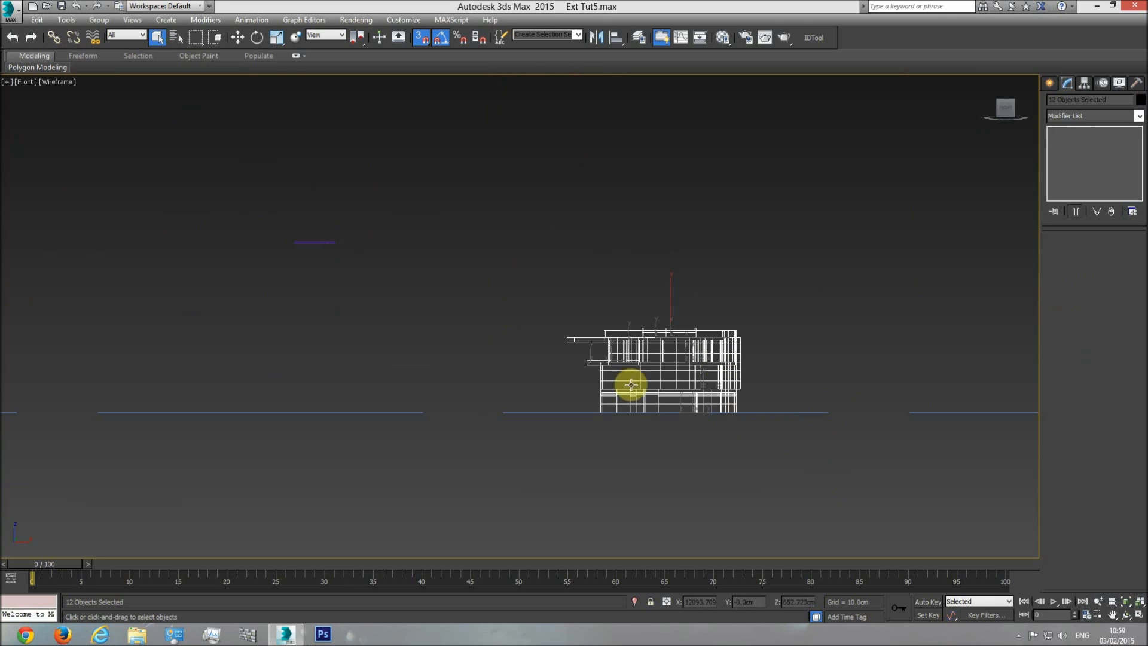
pyautogui.scroll(-10, 679, 378)
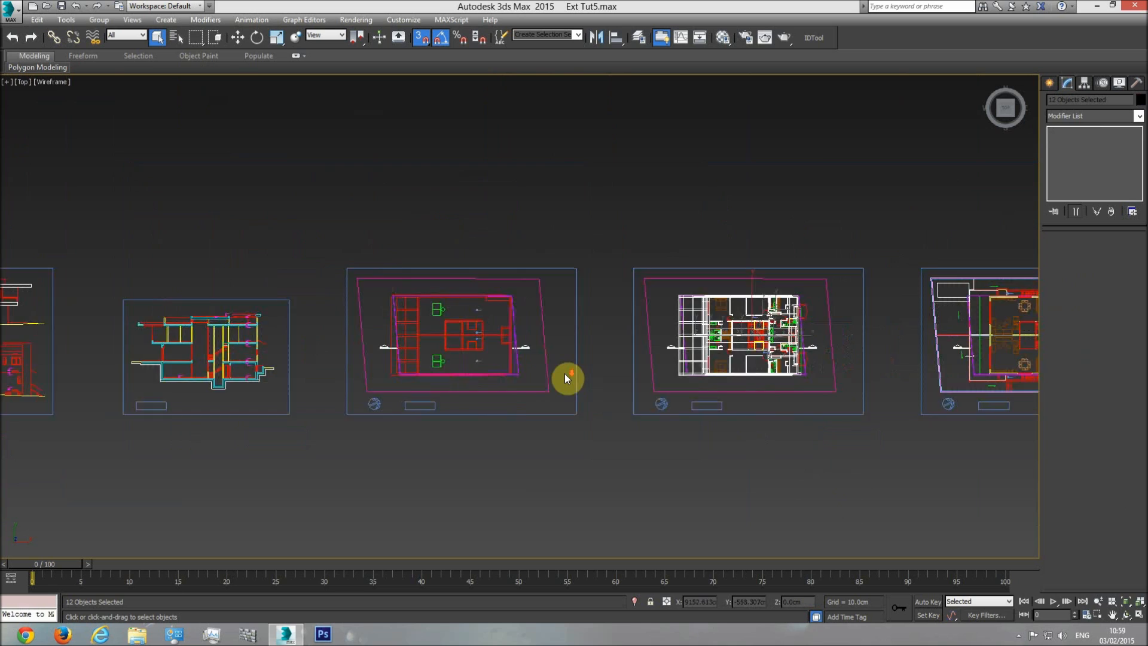
pyautogui.scroll(4, 665, 369)
pyautogui.click(242, 40)
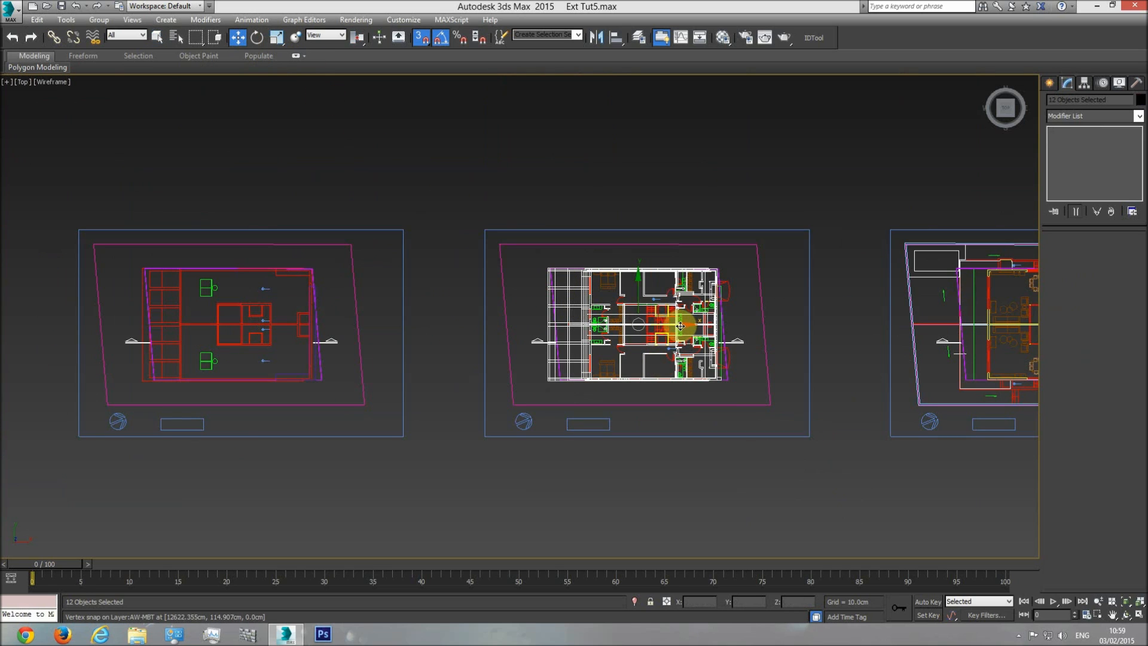
pyautogui.moveTo(681, 326)
pyautogui.mouseDown()
pyautogui.moveTo(174, 329)
pyautogui.moveTo(311, 345)
pyautogui.moveTo(205, 333)
pyautogui.mouseUp()
# Step: Align the building model's outer corner with the matching corner of the roof plan using vertex snapping
pyautogui.scroll(8, 185, 404)
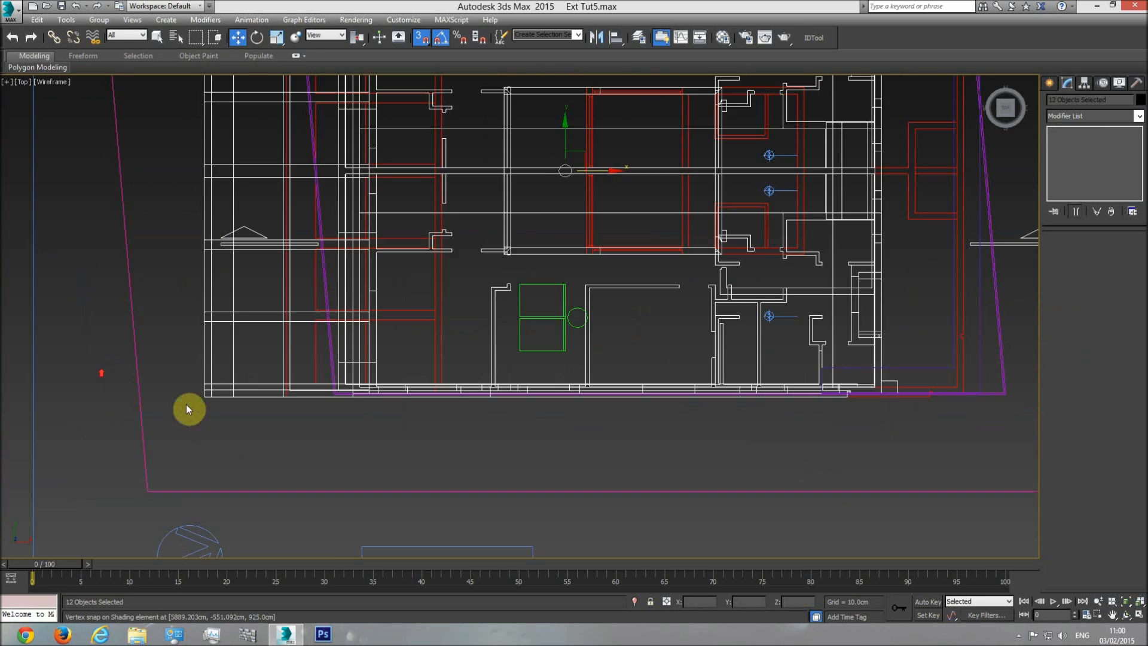
pyautogui.moveTo(206, 390); pyautogui.dragTo(370, 387)
pyautogui.scroll(-5, 410, 384)
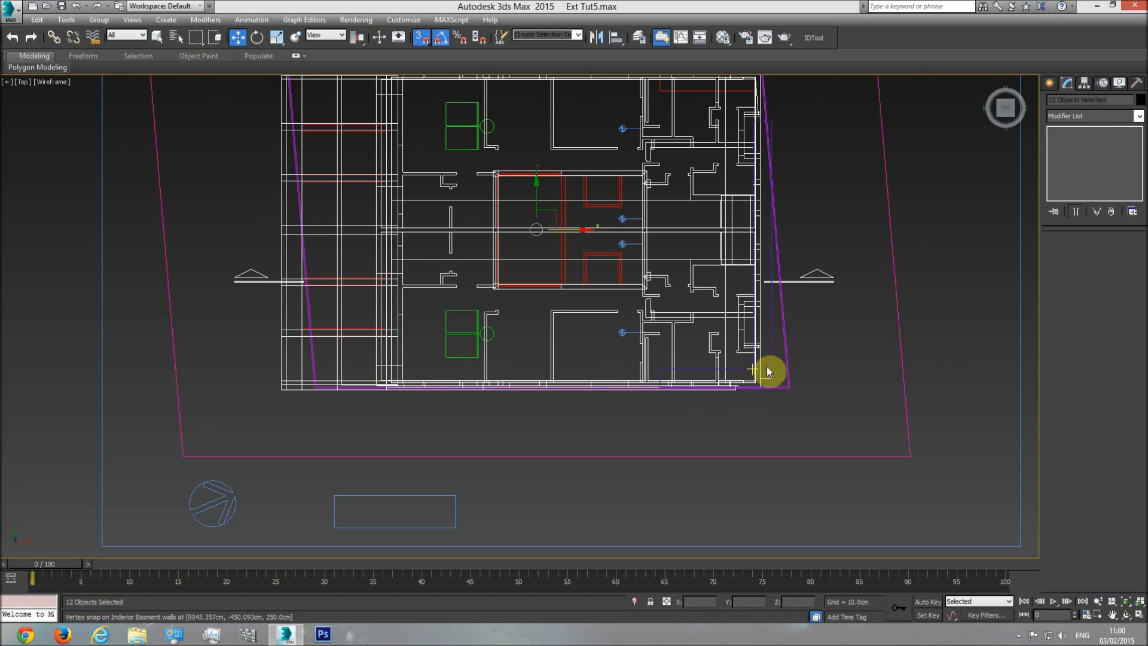
pyautogui.moveTo(763, 372); pyautogui.dragTo(561, 389, button='middle')
# Step: Lower the L-shaped slab to a height of about 1277 cm above the building and inspect it in shaded perspective
pyautogui.press('f')
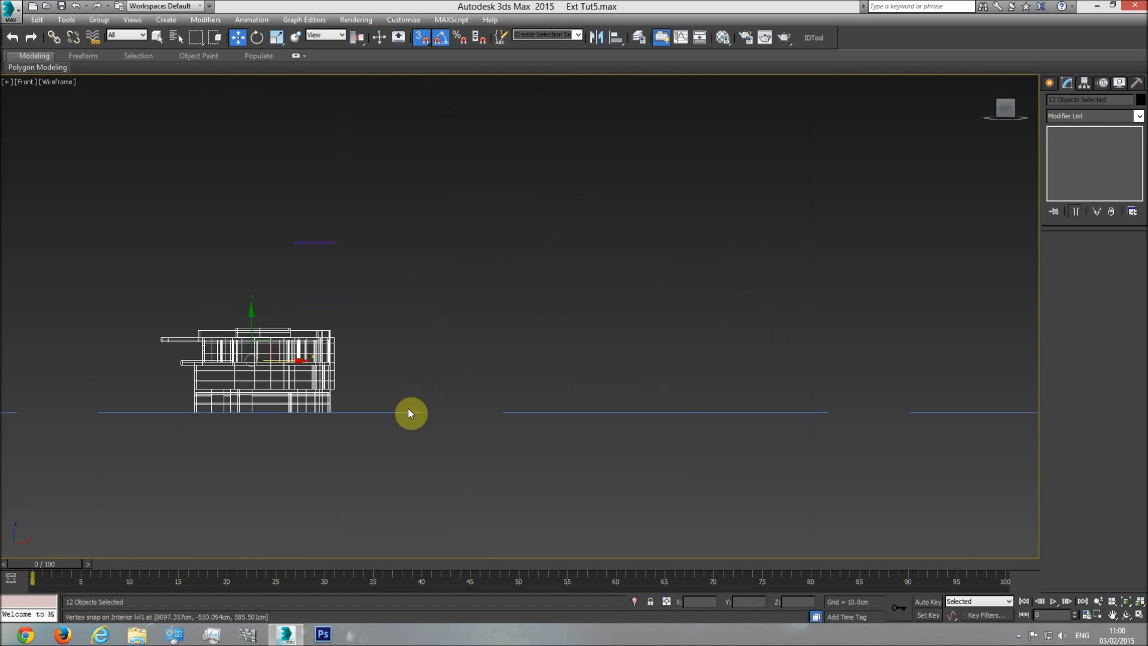
pyautogui.click(321, 242)
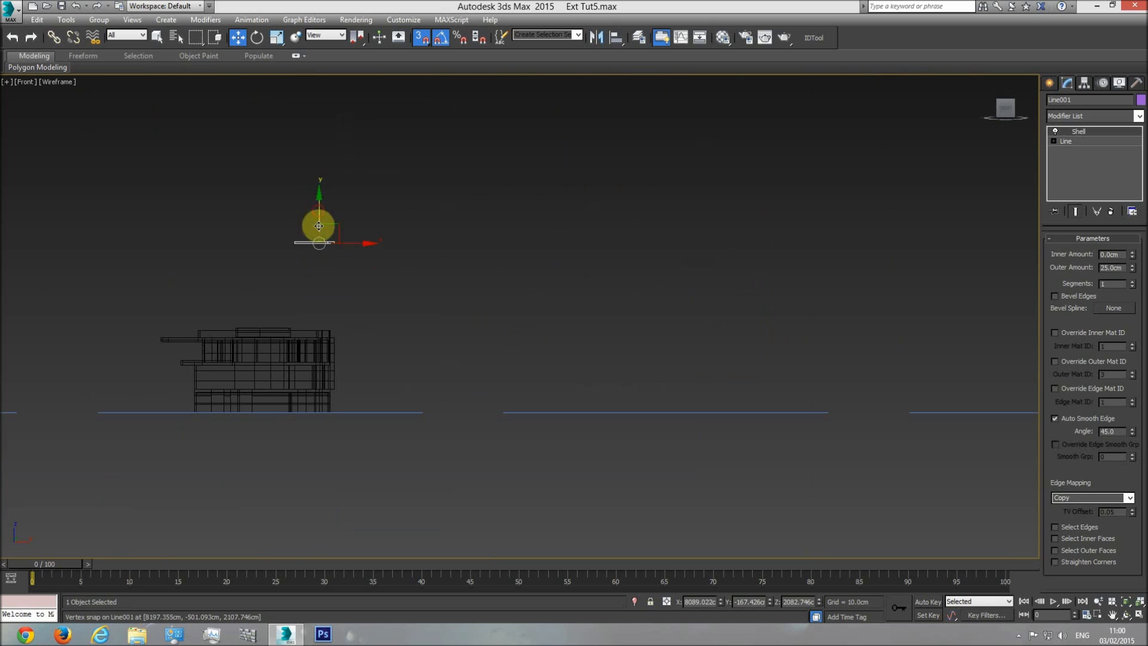
pyautogui.moveTo(318, 226); pyautogui.dragTo(315, 312)
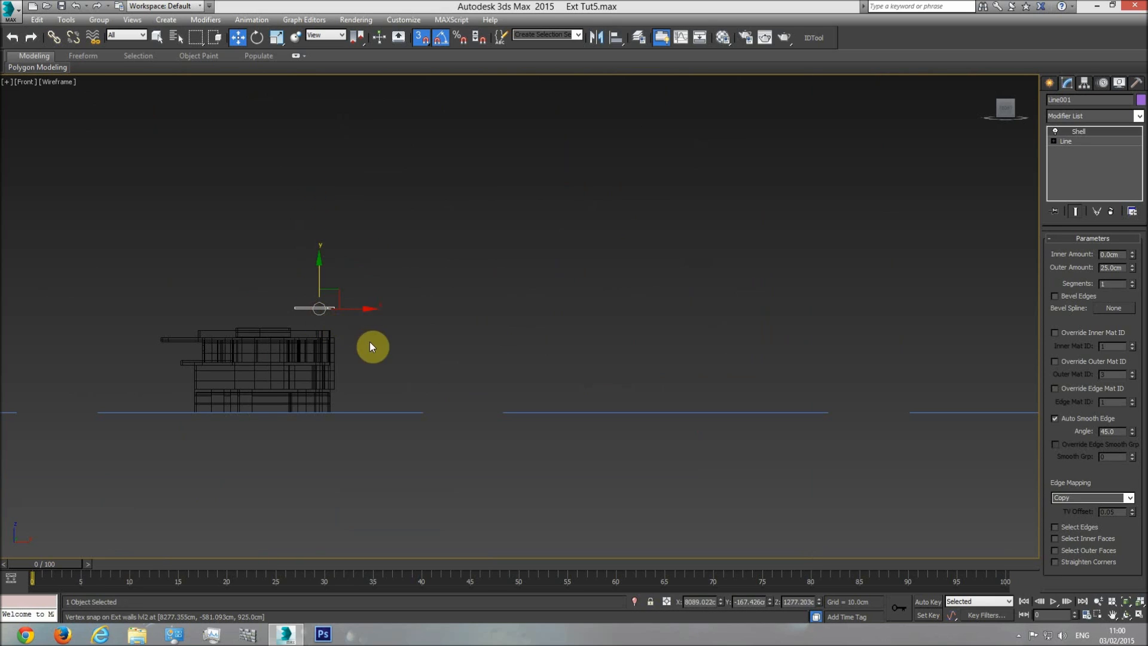
pyautogui.press('p')
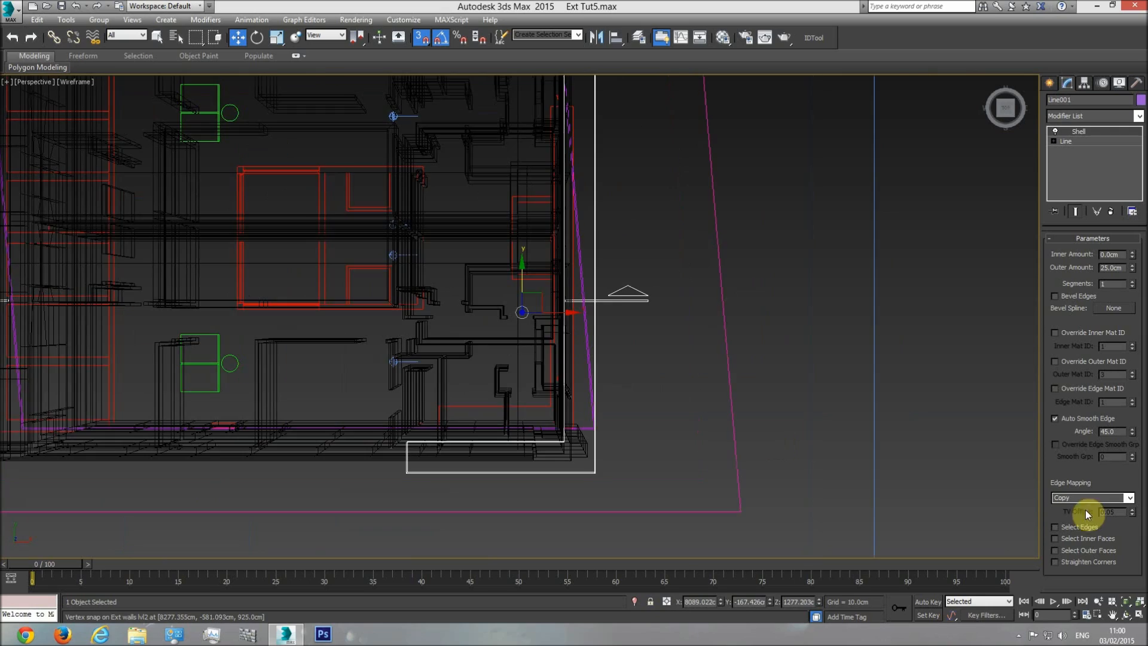
pyautogui.click(1128, 602)
pyautogui.click(1127, 615)
pyautogui.moveTo(541, 366)
pyautogui.mouseDown()
pyautogui.moveTo(590, 317)
pyautogui.moveTo(556, 290)
pyautogui.moveTo(556, 354)
pyautogui.moveTo(509, 332)
pyautogui.mouseUp()
pyautogui.press('F3')
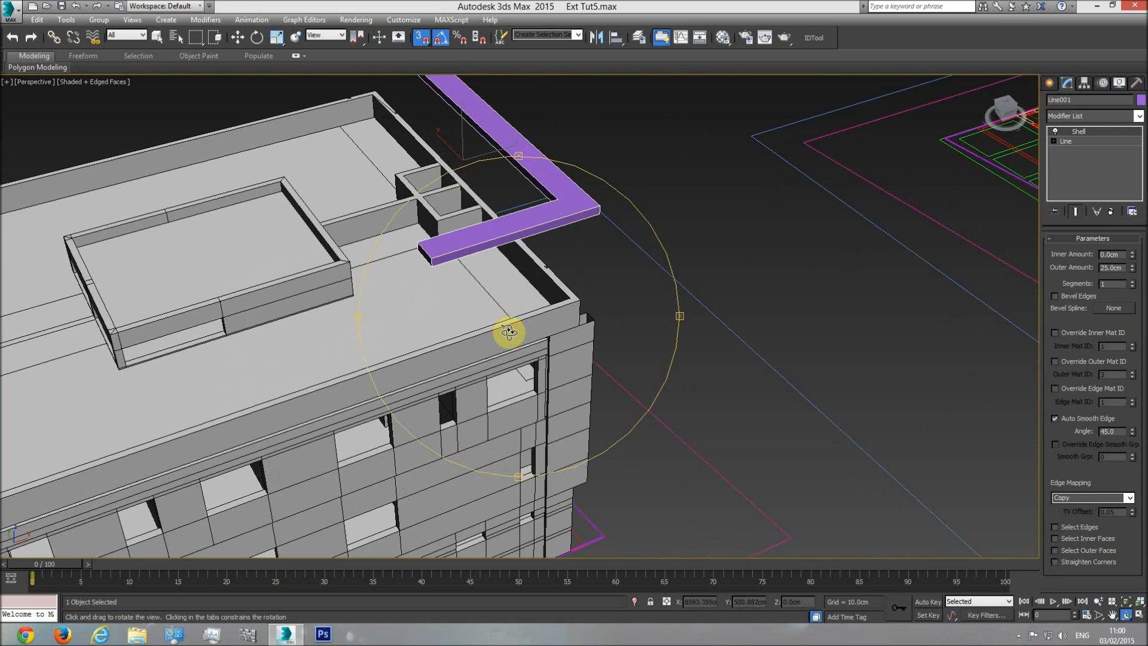
# Step: Examine the side elevations for the upper slab's height and its support above the parapet
pyautogui.press('t')
pyautogui.scroll(-5, 517, 321)
pyautogui.moveTo(164, 284)
pyautogui.mouseDown(button='middle')
pyautogui.moveTo(366, 292)
pyautogui.moveTo(456, 325)
pyautogui.moveTo(538, 331)
pyautogui.mouseUp(button='middle')
pyautogui.scroll(5, 368, 292)
pyautogui.scroll(-3, 397, 317)
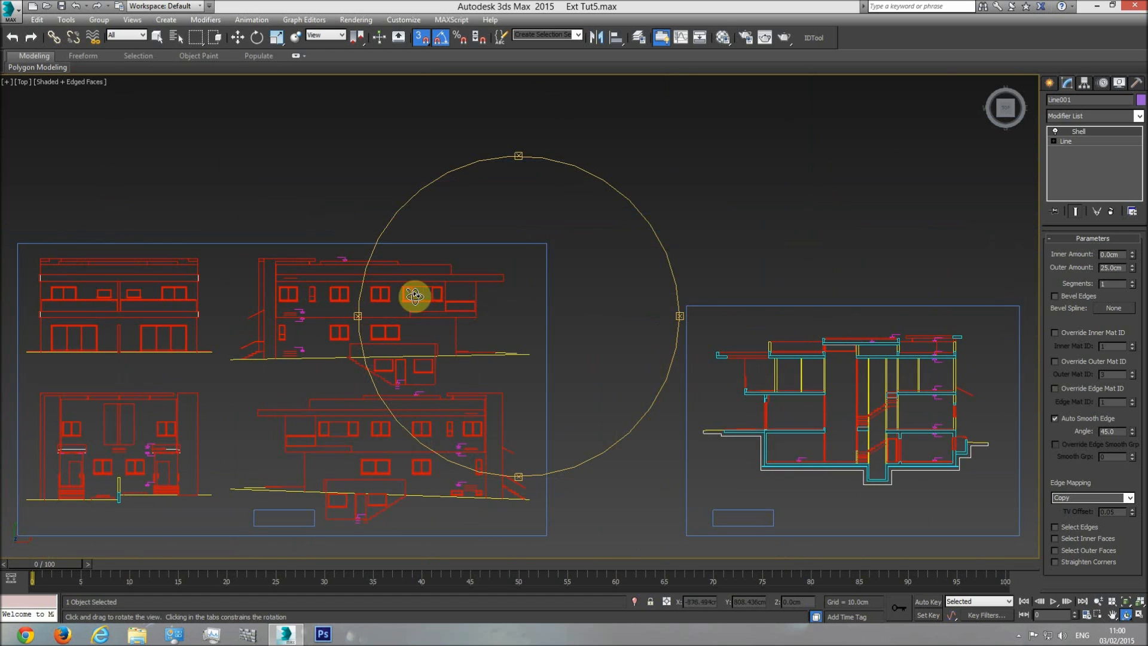
pyautogui.scroll(5, 472, 402)
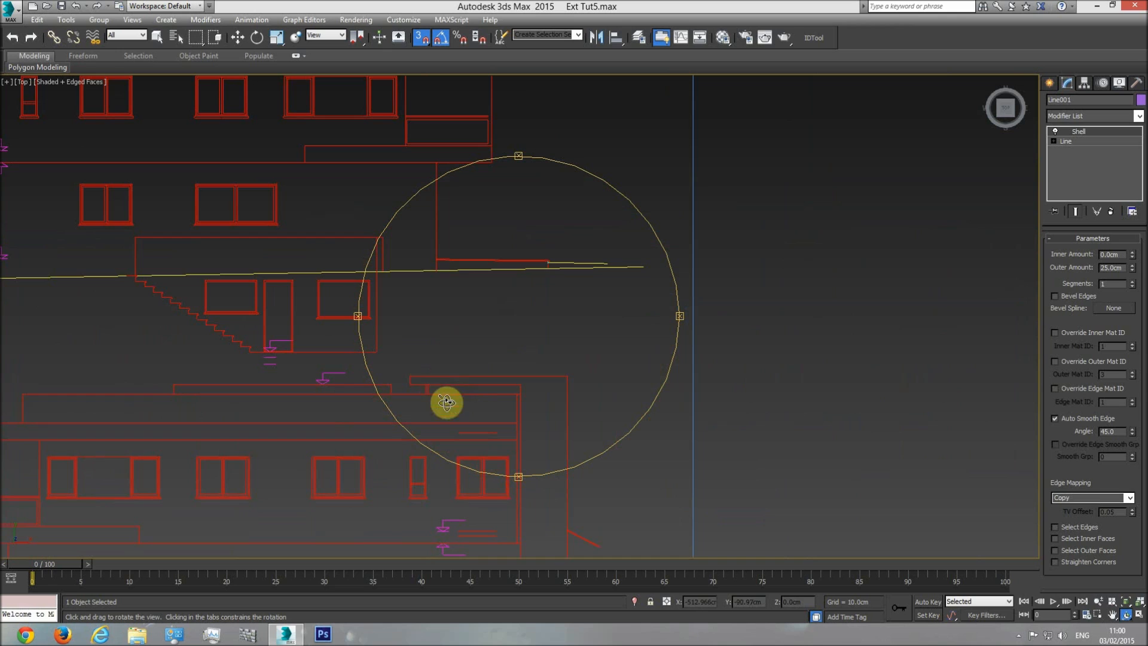
pyautogui.scroll(-2, 326, 396)
pyautogui.scroll(-2, 209, 406)
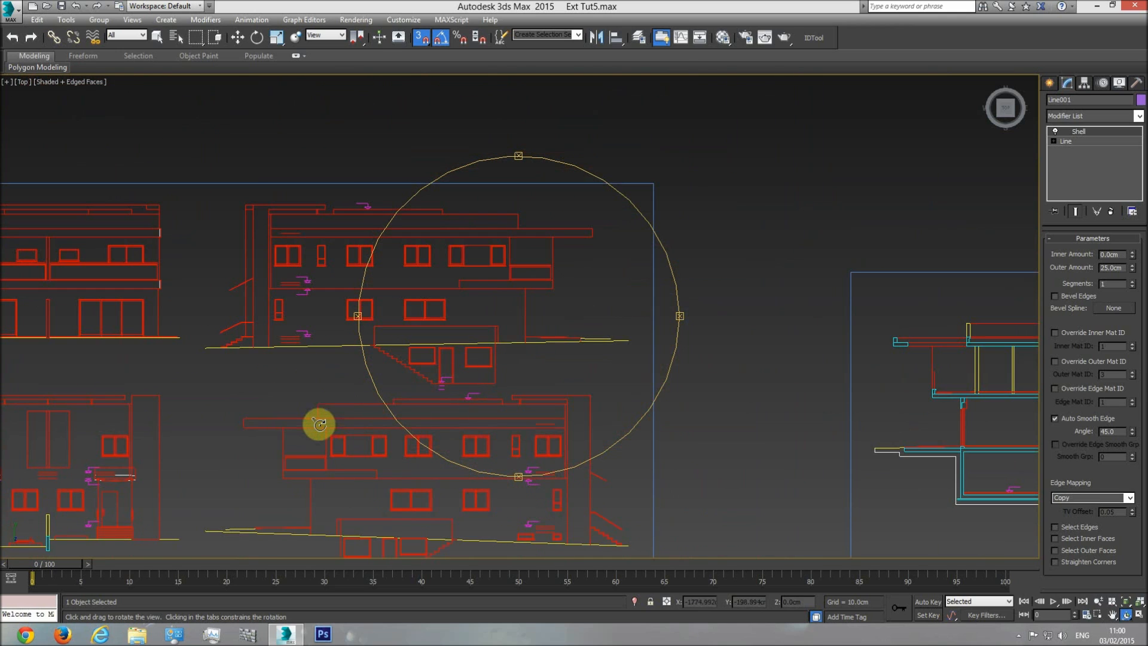
# Step: Measure the gap between the parapet and the upper slab on the lower side elevation with a temporary snapped box, and remove the box
pyautogui.click(1049, 82)
pyautogui.click(1078, 160)
pyautogui.scroll(5, 526, 418)
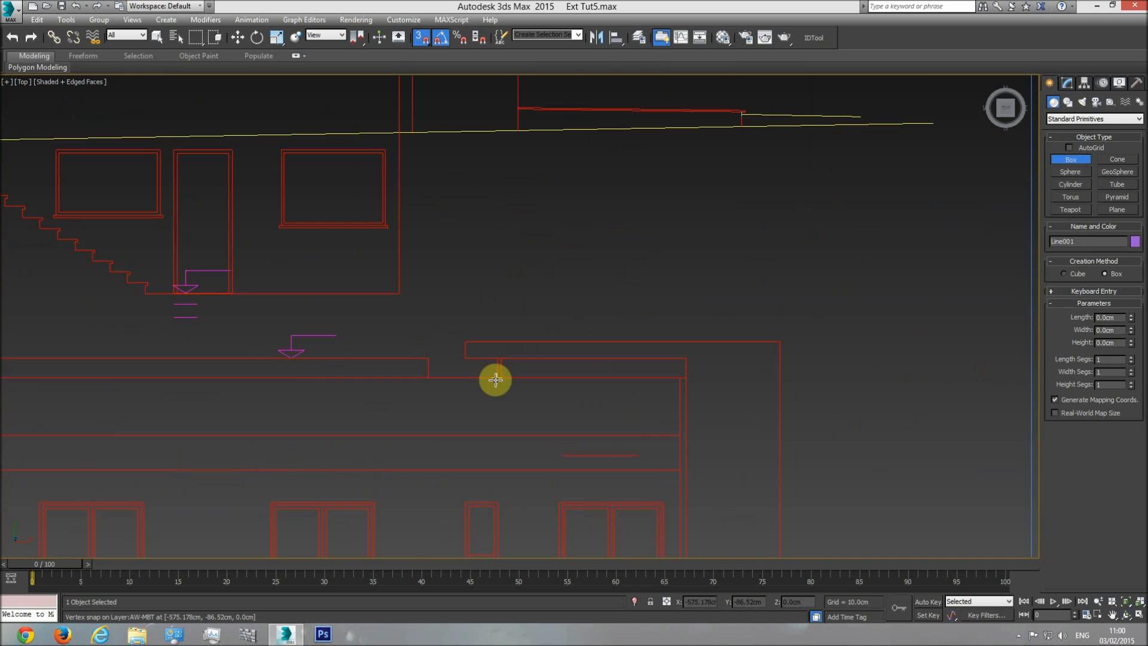
pyautogui.moveTo(495, 378); pyautogui.dragTo(473, 364)
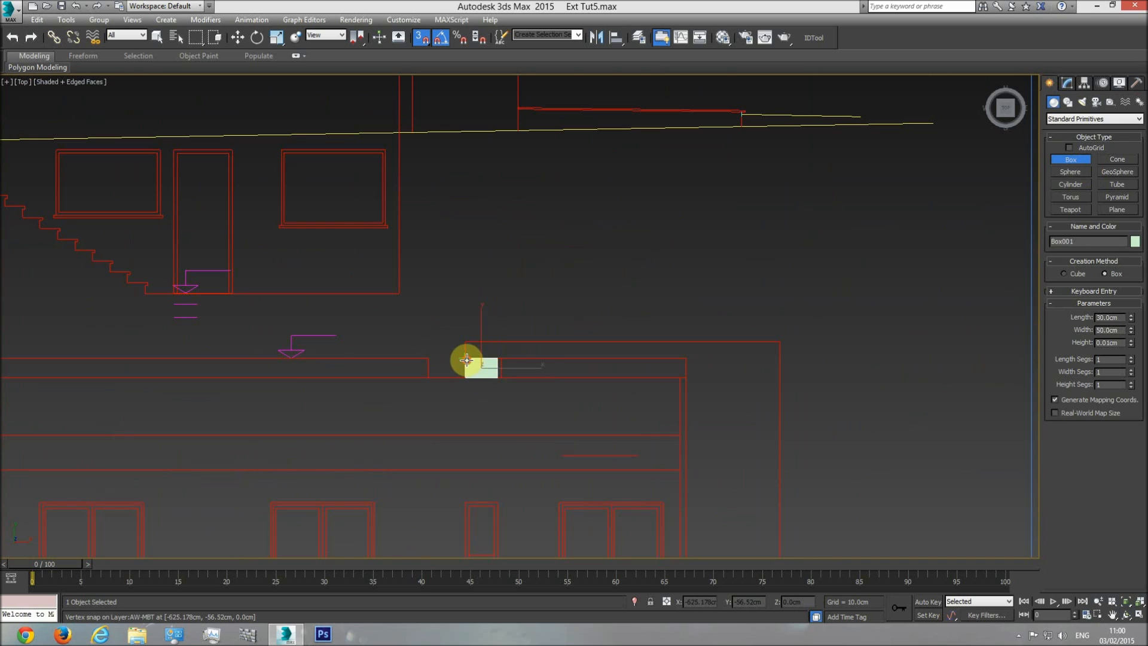
pyautogui.click(489, 258)
pyautogui.moveTo(1131, 329); pyautogui.dragTo(1126, 236)
pyautogui.hotkey('ctrl', 'z')
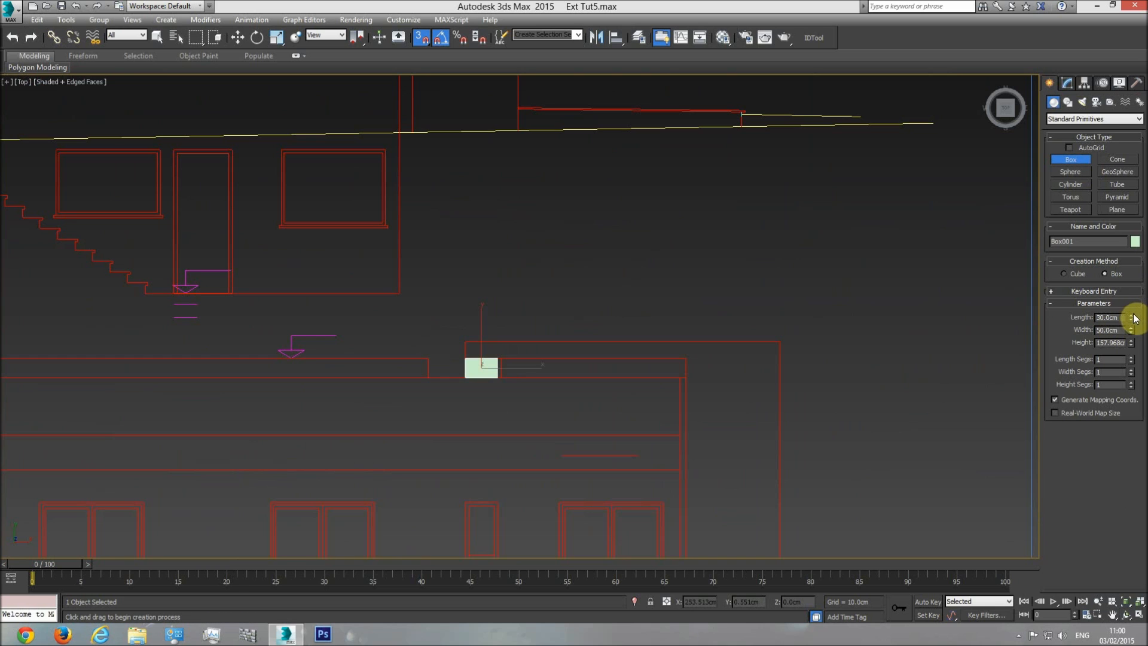
pyautogui.moveTo(775, 361); pyautogui.dragTo(607, 368, button='middle')
pyautogui.scroll(-5, 607, 369)
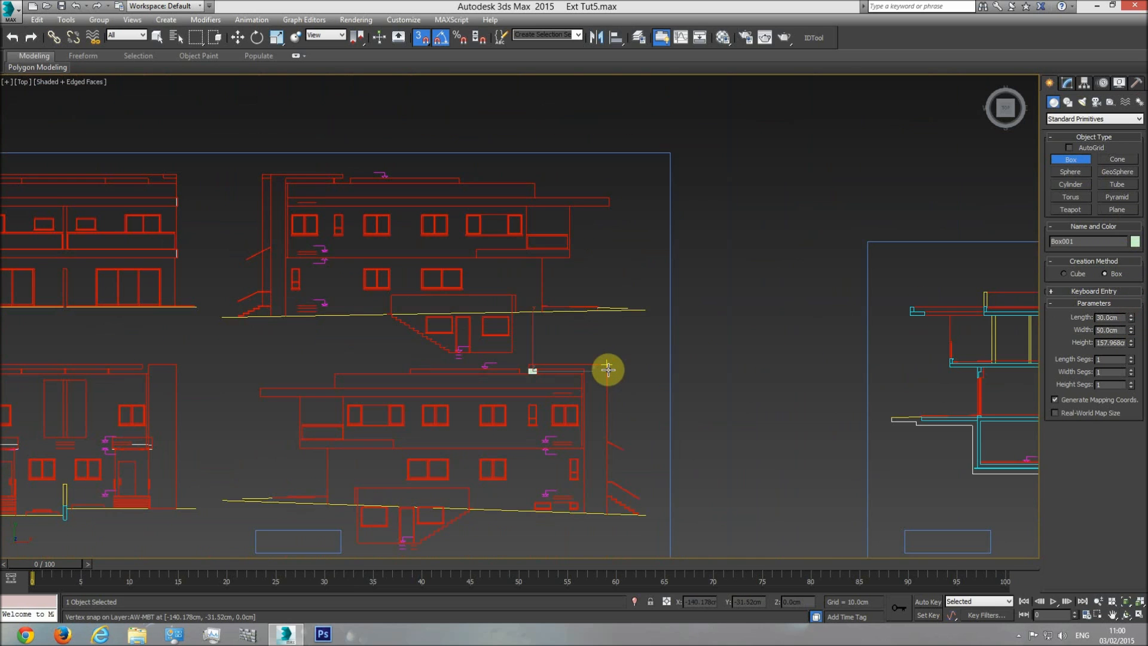
pyautogui.scroll(-4, 592, 374)
# Step: Create a small spacer box beside the roof parapet's outer end in the front view, with a height of 30 cm on screen
pyautogui.press('f')
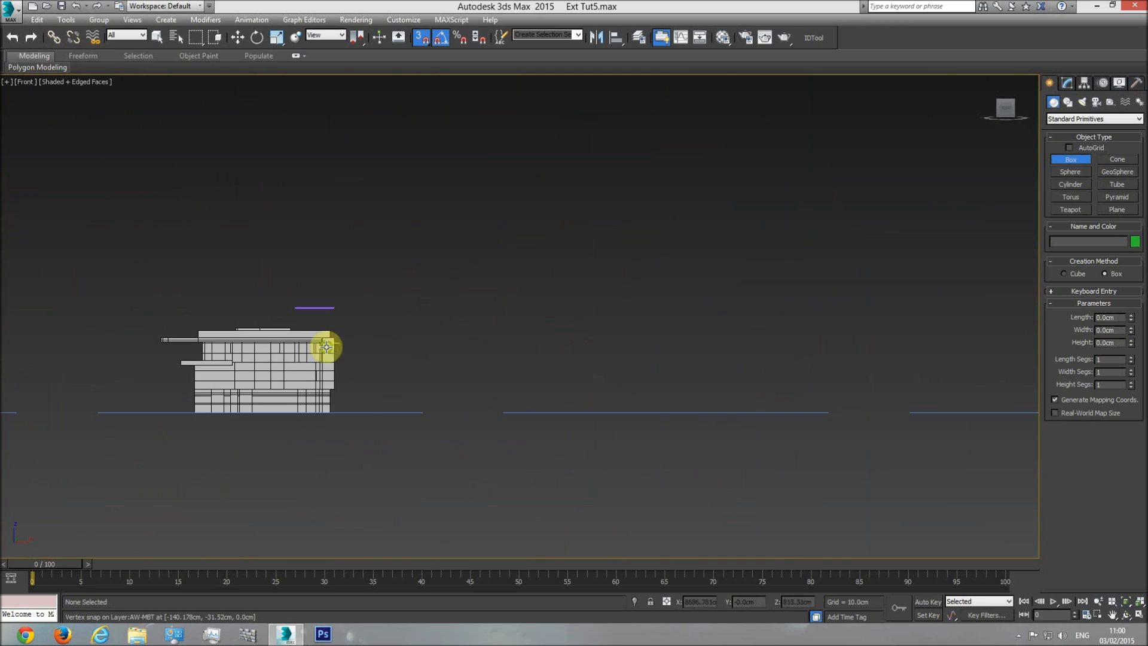
pyautogui.scroll(6, 335, 346)
pyautogui.scroll(2, 383, 319)
pyautogui.moveTo(497, 298); pyautogui.dragTo(507, 269)
pyautogui.click(507, 269)
pyautogui.write('30')
pyautogui.press('Return')
# Step: Move the spacer box so that its base sits on top of the parapet's outer end
pyautogui.click(238, 37)
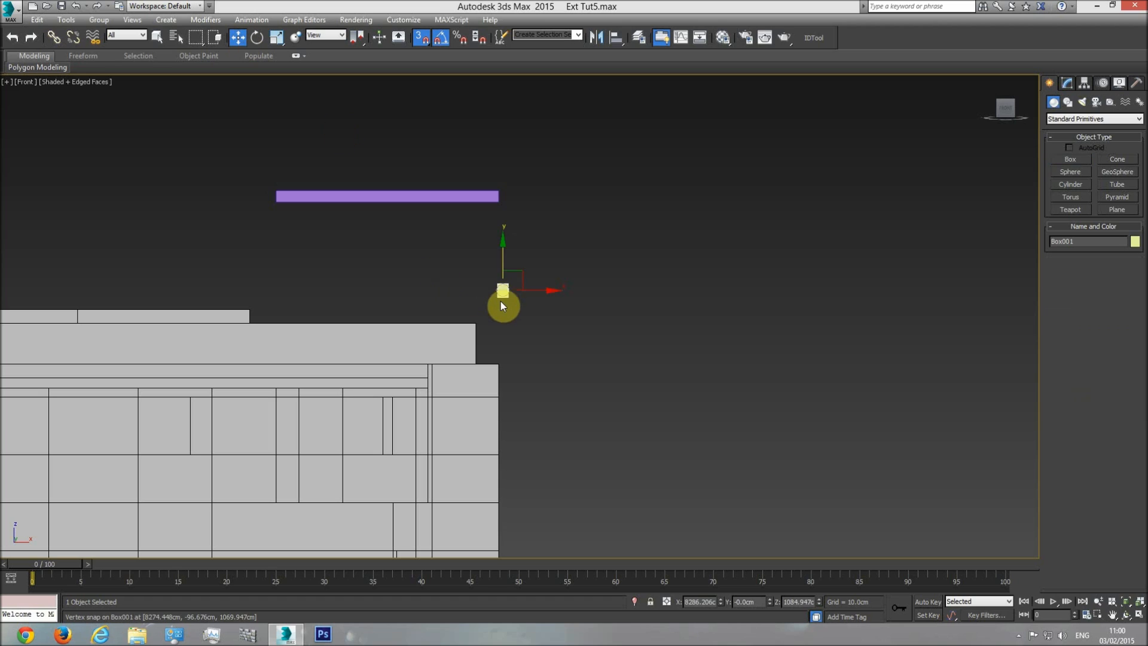
pyautogui.moveTo(497, 297)
pyautogui.mouseDown()
pyautogui.moveTo(464, 315)
pyautogui.moveTo(506, 277)
pyautogui.moveTo(485, 238)
pyautogui.moveTo(491, 223)
pyautogui.moveTo(492, 312)
pyautogui.mouseUp()
pyautogui.scroll(4, 464, 315)
pyautogui.moveTo(463, 270); pyautogui.dragTo(481, 321, button='middle')
pyautogui.scroll(-3, 481, 322)
# Step: Lower the L-shaped slab in the front view so that its underside is level with the spacer box's top
pyautogui.click(478, 179)
pyautogui.moveTo(406, 196); pyautogui.dragTo(528, 228)
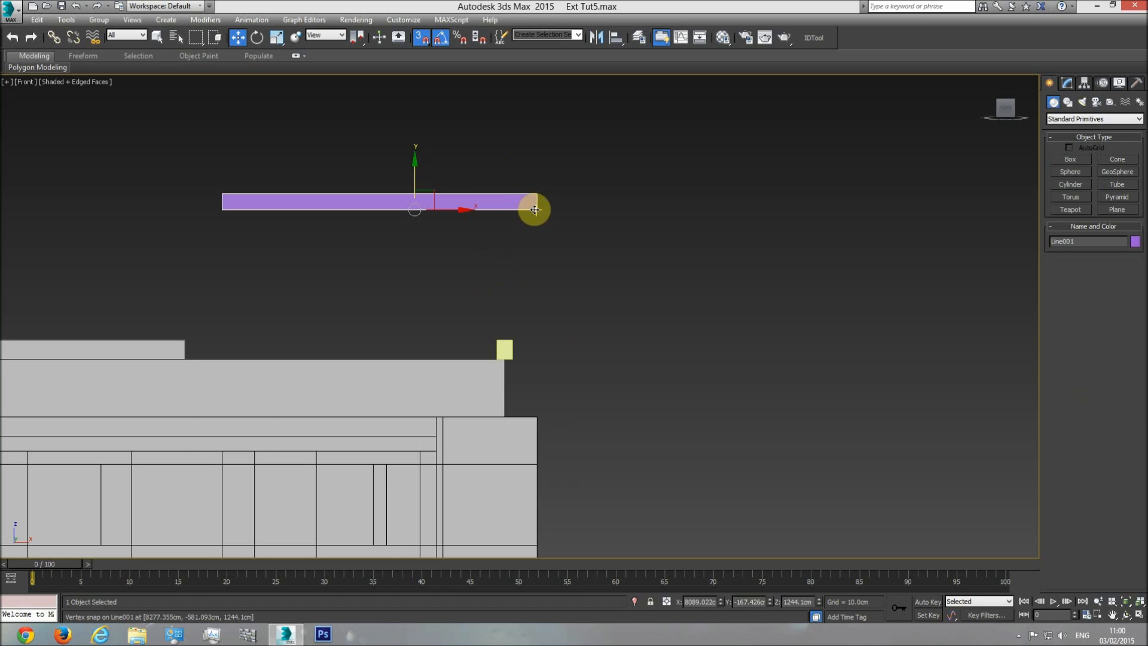
pyautogui.moveTo(535, 209); pyautogui.dragTo(514, 333)
pyautogui.click(508, 353)
pyautogui.click(514, 332)
pyautogui.press('p')
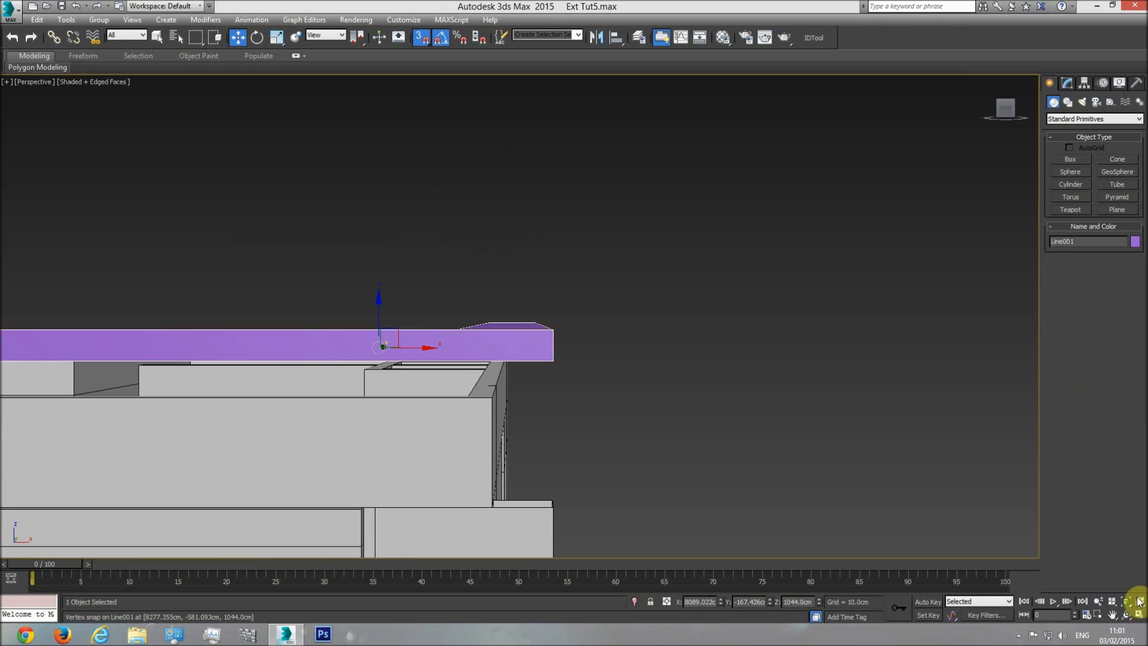
pyautogui.click(1126, 614)
pyautogui.moveTo(891, 470); pyautogui.dragTo(515, 371)
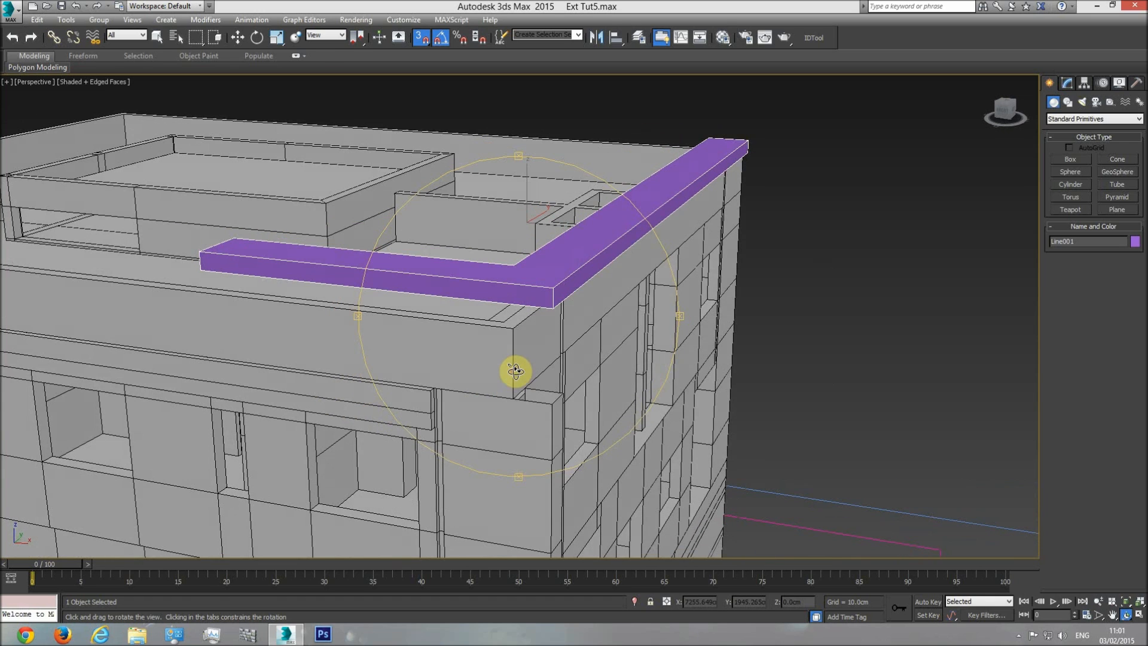
# Step: Examine the lower side elevation for how the end wall meets the upper slab, and compare it with the model's corner
pyautogui.press('t')
pyautogui.scroll(6, 549, 377)
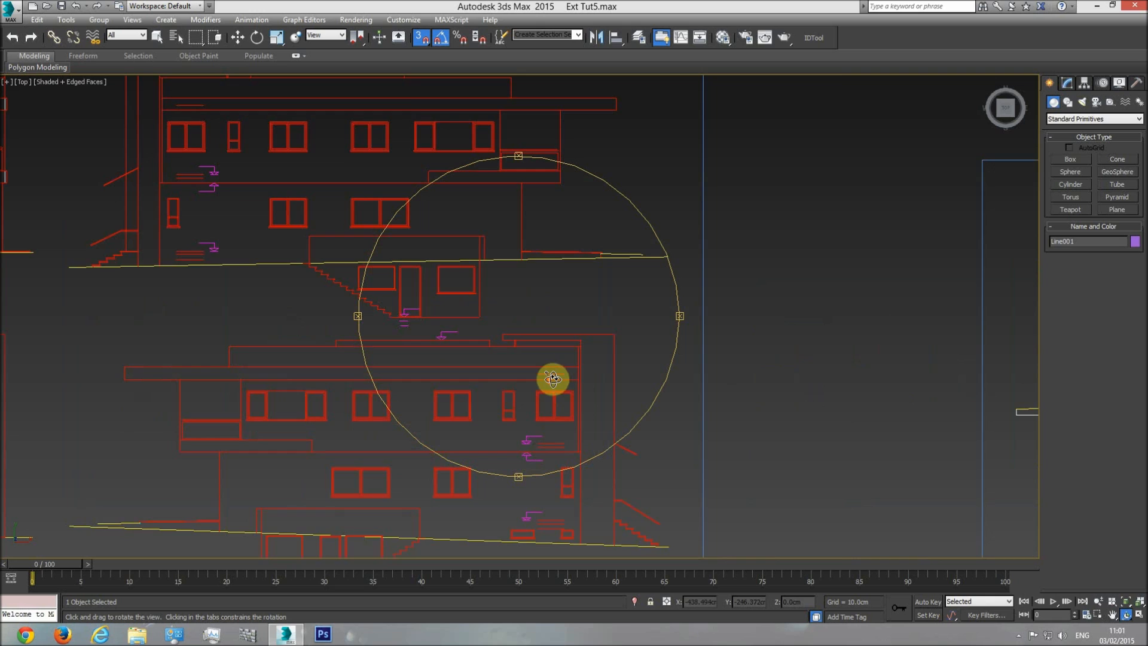
pyautogui.scroll(3, 604, 327)
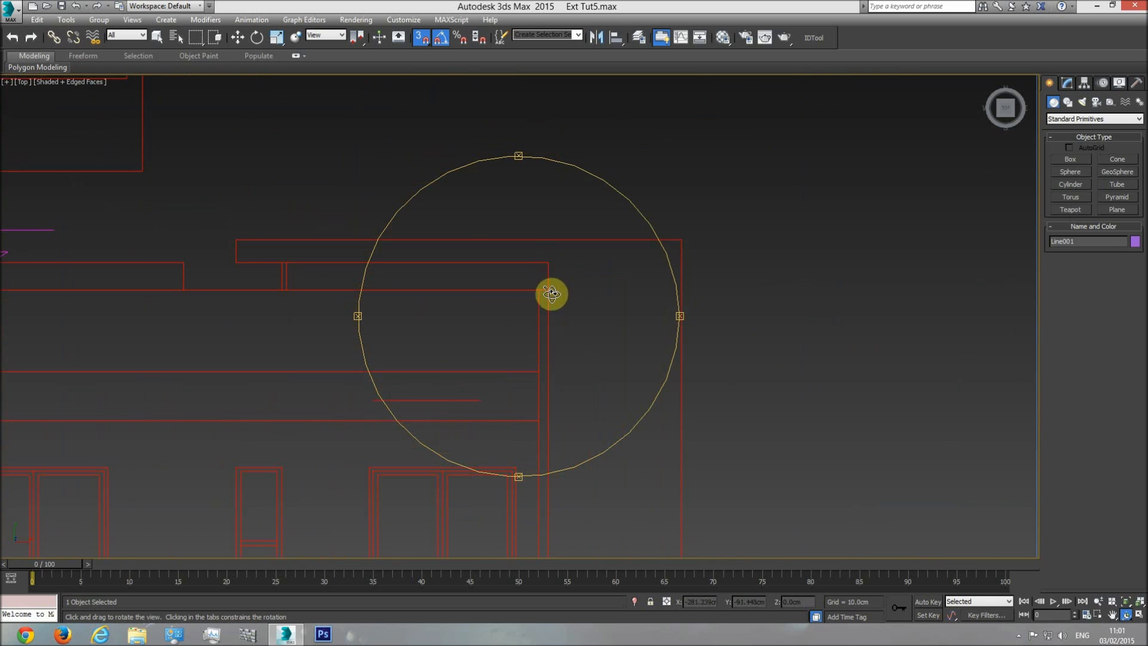
pyautogui.moveTo(601, 385); pyautogui.dragTo(565, 303, button='middle')
pyautogui.scroll(-3, 565, 302)
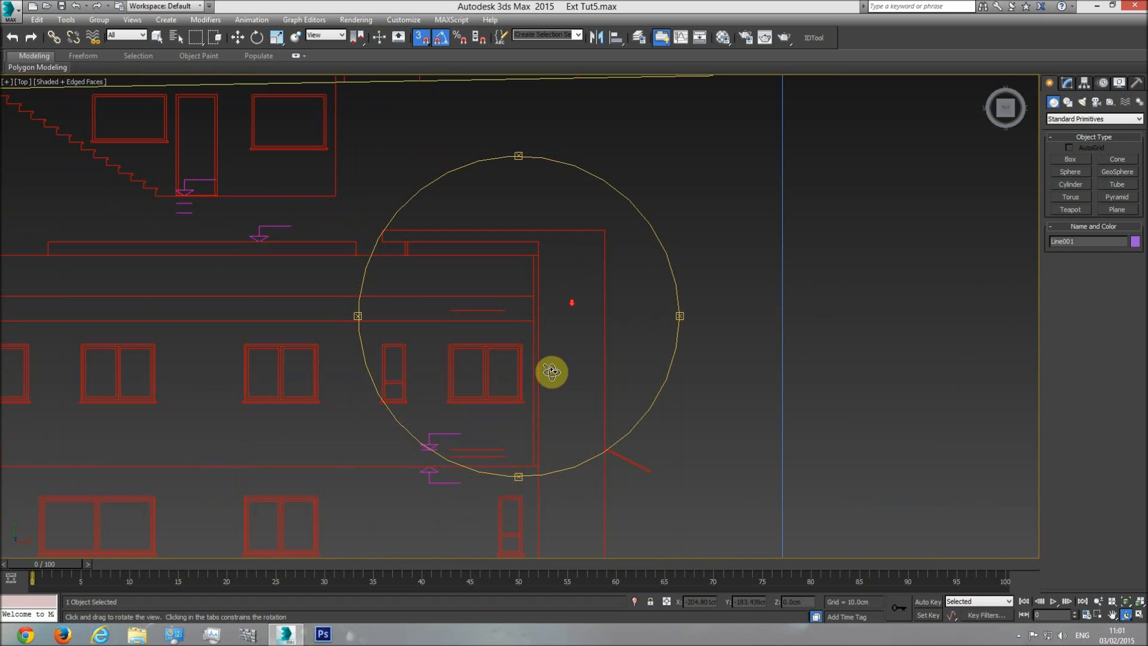
pyautogui.moveTo(562, 358)
pyautogui.mouseDown()
pyautogui.moveTo(520, 360)
pyautogui.moveTo(520, 348)
pyautogui.moveTo(571, 384)
pyautogui.moveTo(594, 351)
pyautogui.moveTo(546, 310)
pyautogui.moveTo(573, 332)
pyautogui.mouseUp()
pyautogui.scroll(8, 575, 330)
pyautogui.moveTo(615, 289); pyautogui.dragTo(543, 313, button='middle')
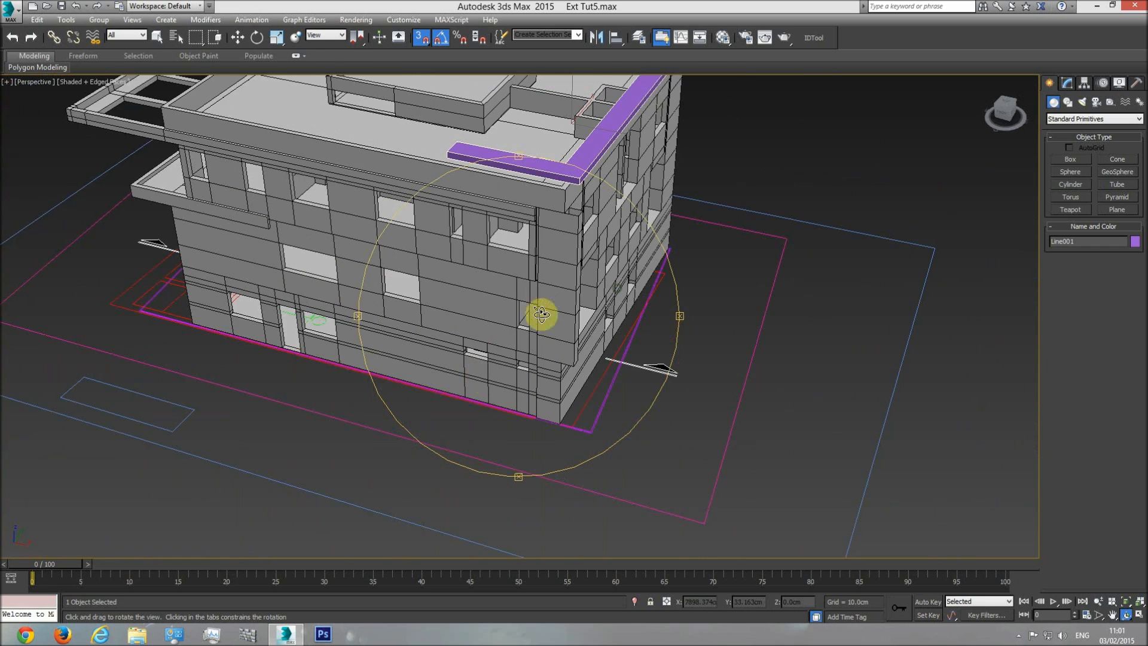
pyautogui.scroll(3, 547, 294)
# Step: Raise the three top edges at the corner of the level 2 exterior walls to the slab's underside
pyautogui.press('w')
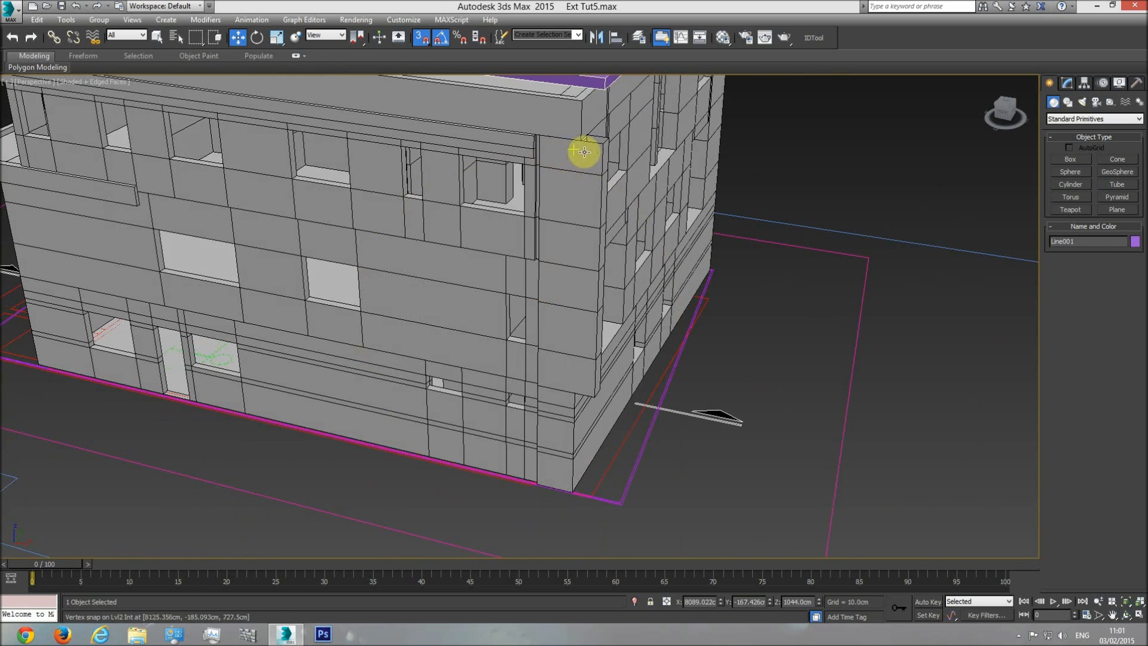
pyautogui.scroll(5, 546, 231)
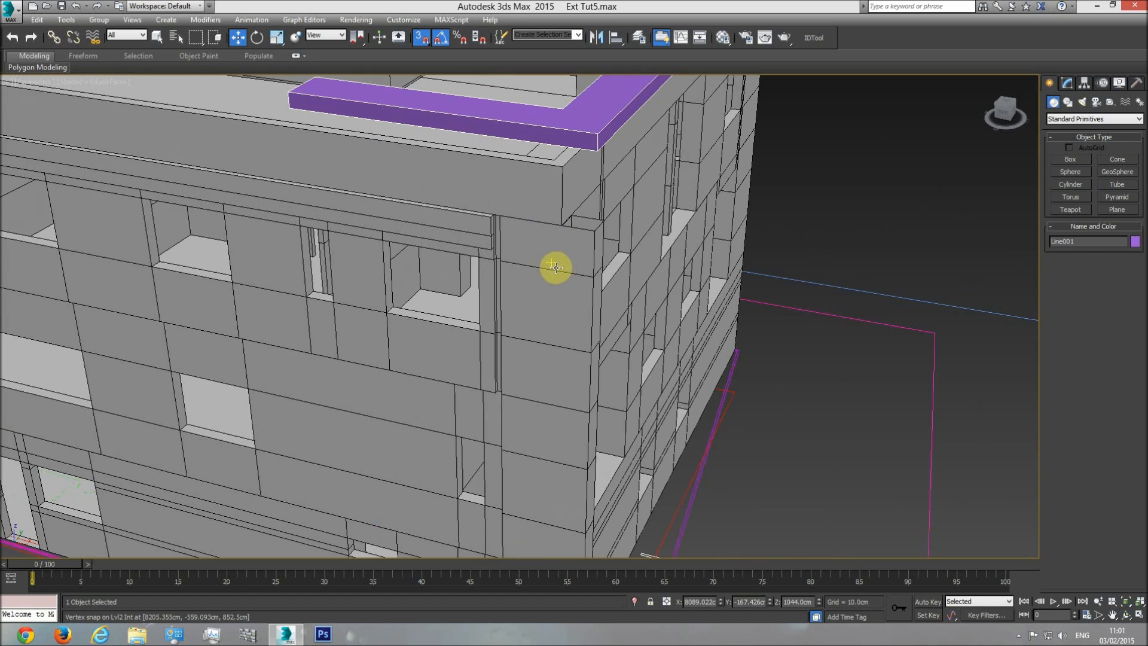
pyautogui.click(558, 264)
pyautogui.click(157, 37)
pyautogui.click(1067, 83)
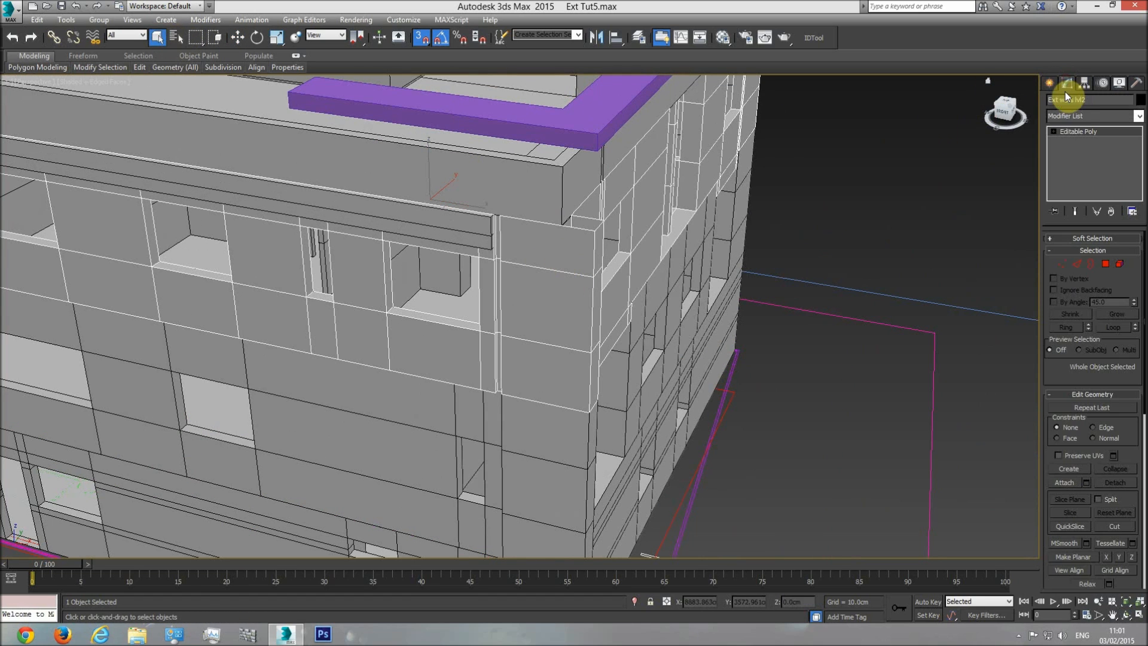
pyautogui.click(1075, 268)
pyautogui.scroll(3, 514, 275)
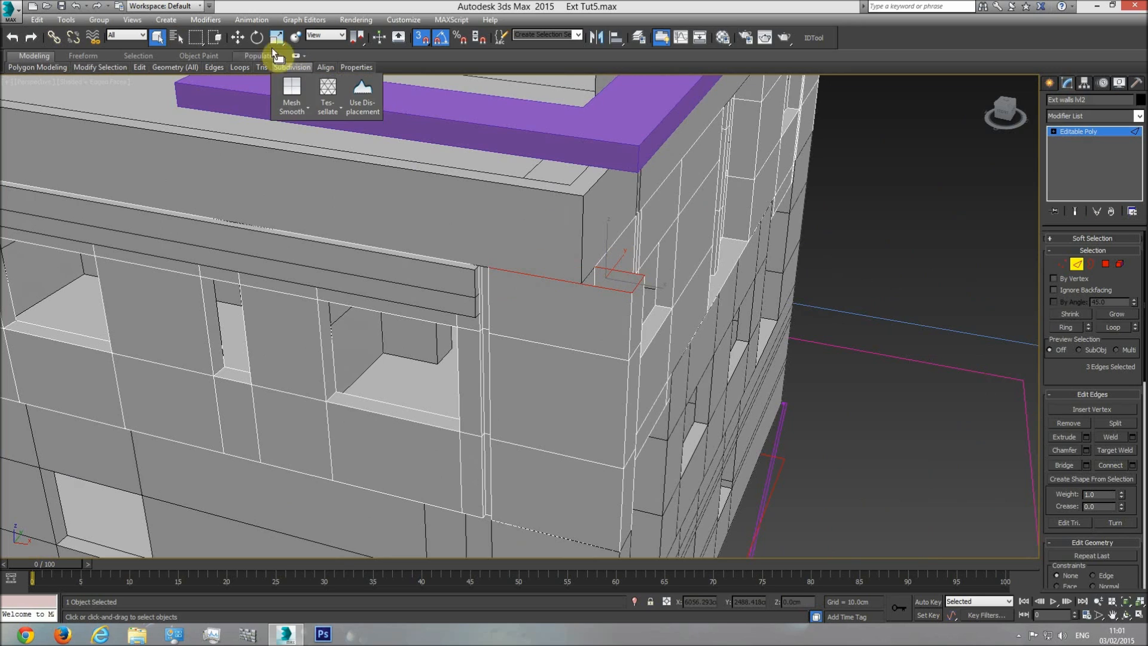
pyautogui.click(238, 38)
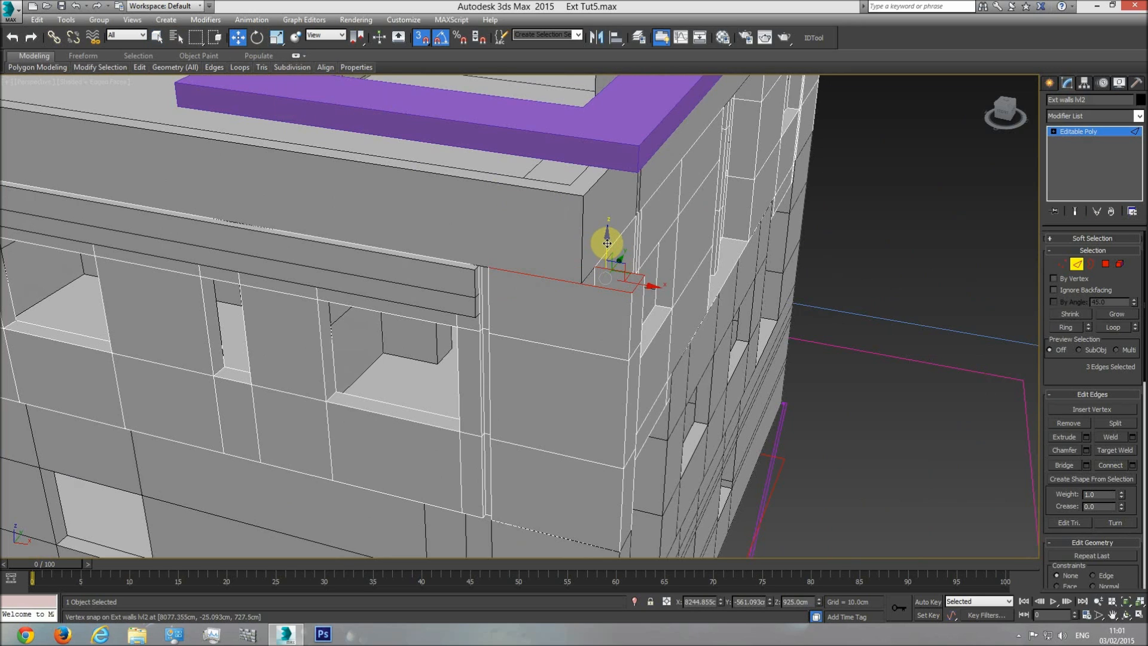
pyautogui.moveTo(607, 243); pyautogui.dragTo(636, 169)
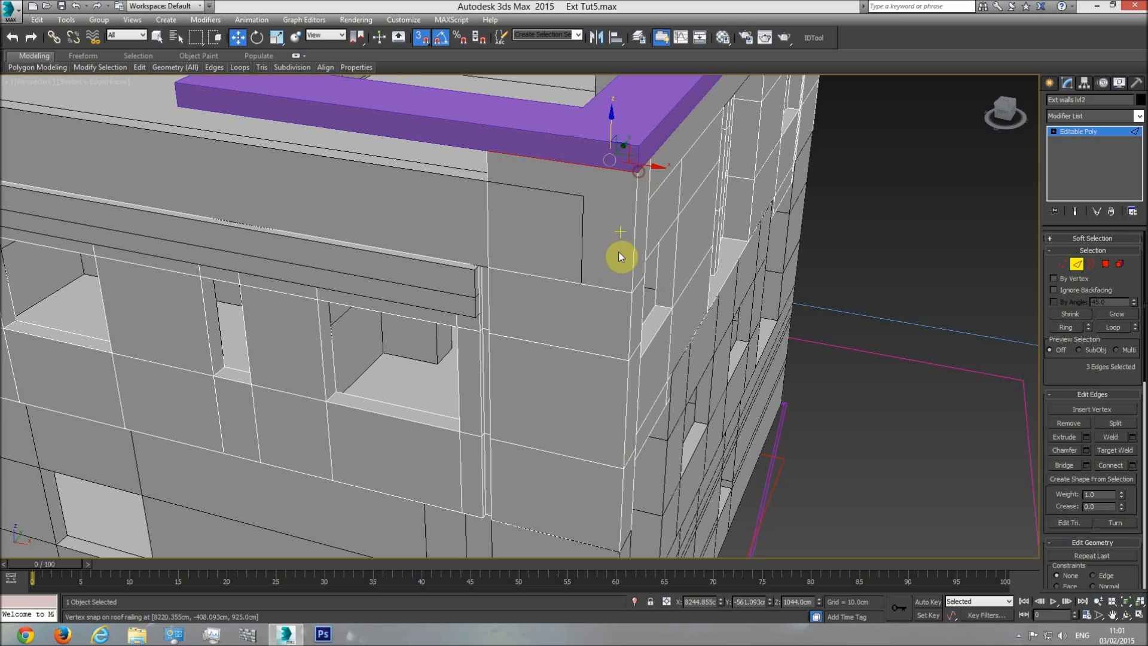
pyautogui.click(1126, 615)
pyautogui.moveTo(590, 310); pyautogui.dragTo(644, 322)
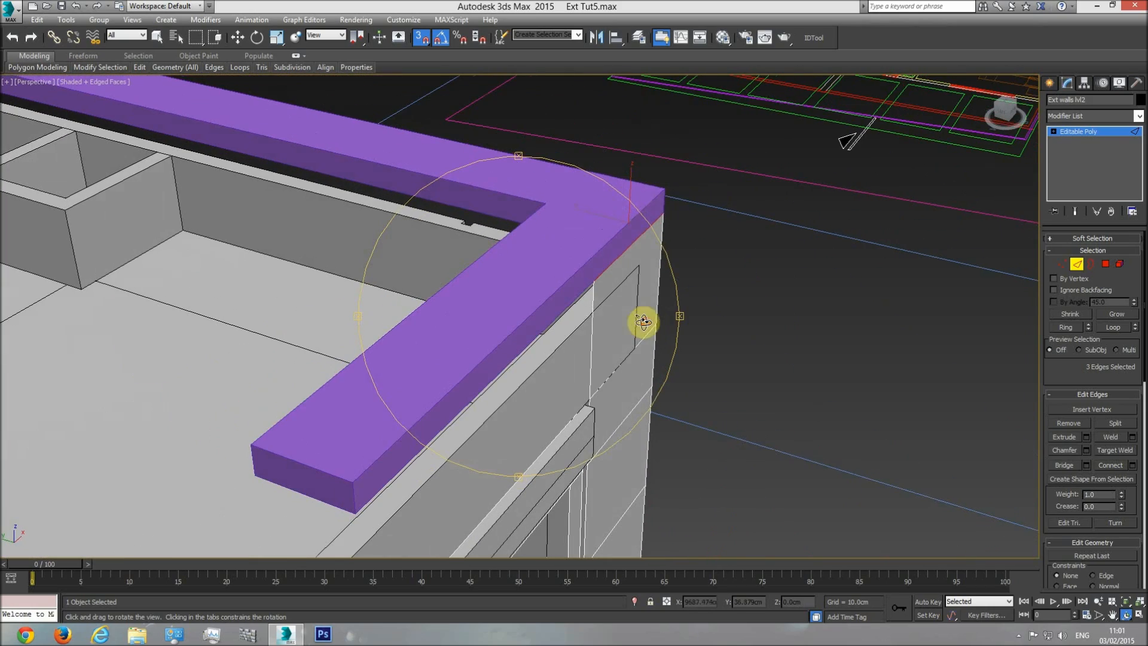
pyautogui.click(1089, 133)
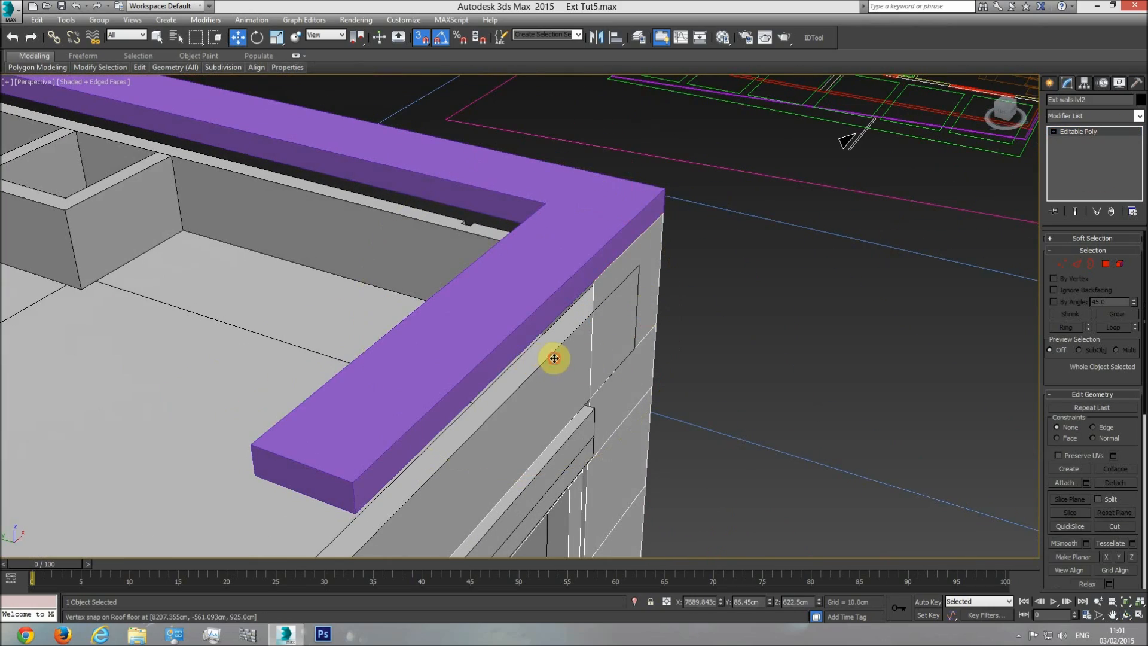
# Step: Set up a slice plane on the roof railing's Edit Poly modifier and rotate it -90 degrees about Y
pyautogui.click(554, 358)
pyautogui.moveTo(607, 345); pyautogui.dragTo(616, 341, button='middle')
pyautogui.click(1124, 611)
pyautogui.moveTo(589, 346); pyautogui.dragTo(467, 288)
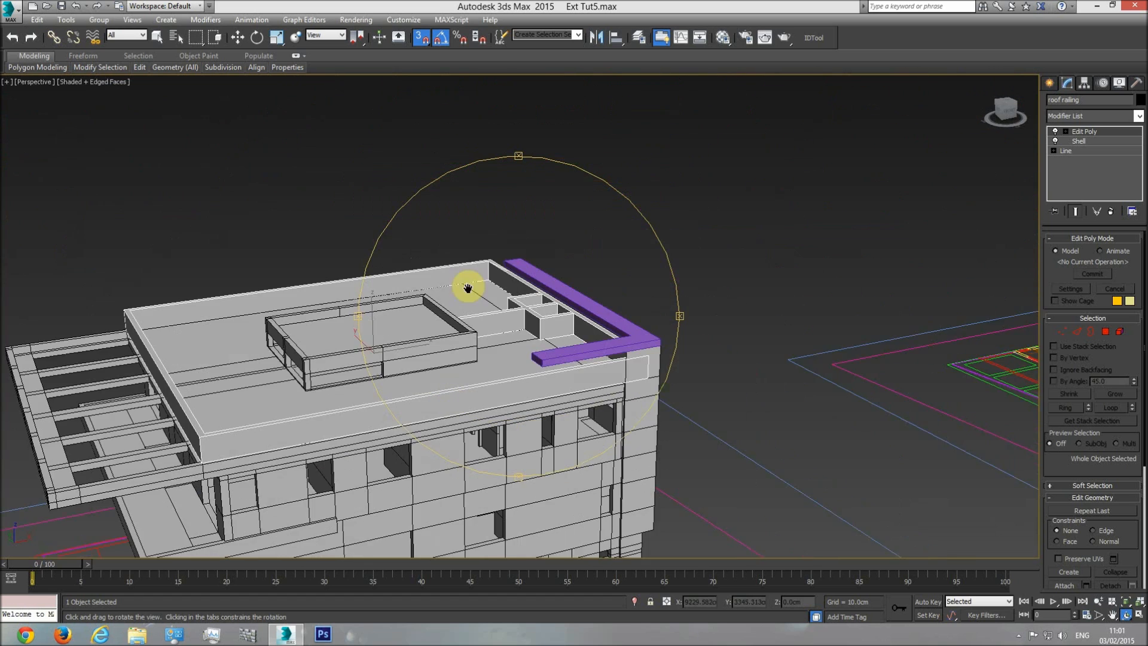
pyautogui.scroll(5, 623, 371)
pyautogui.scroll(3, 568, 357)
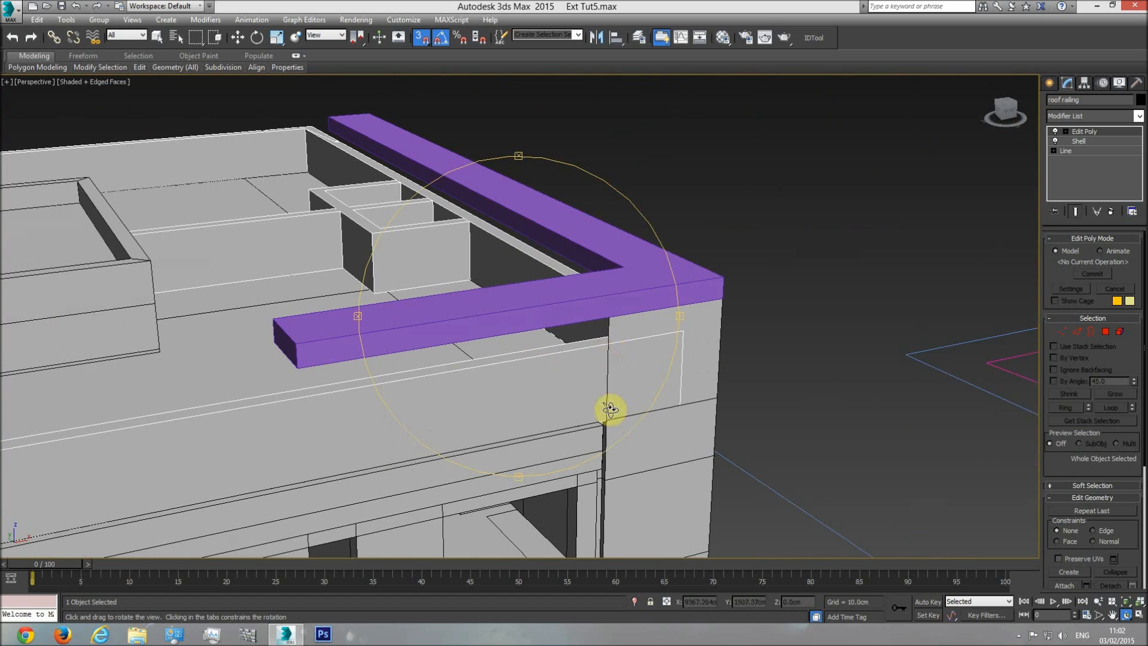
pyautogui.rightClick(607, 340)
pyautogui.rightClick(587, 358)
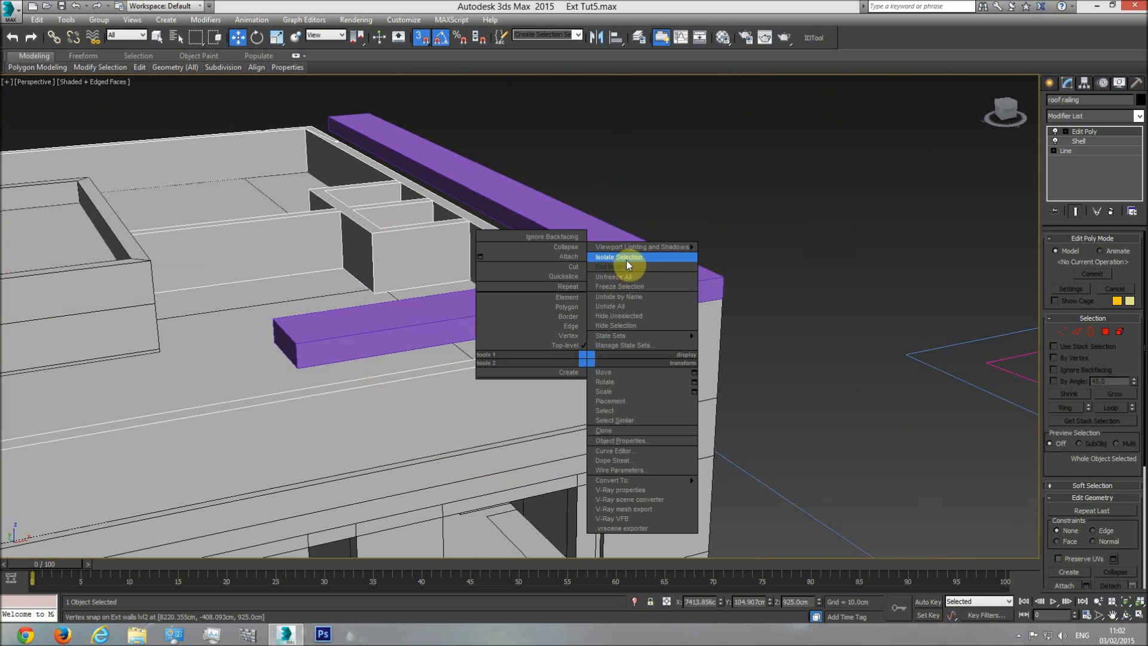
pyautogui.click(1062, 331)
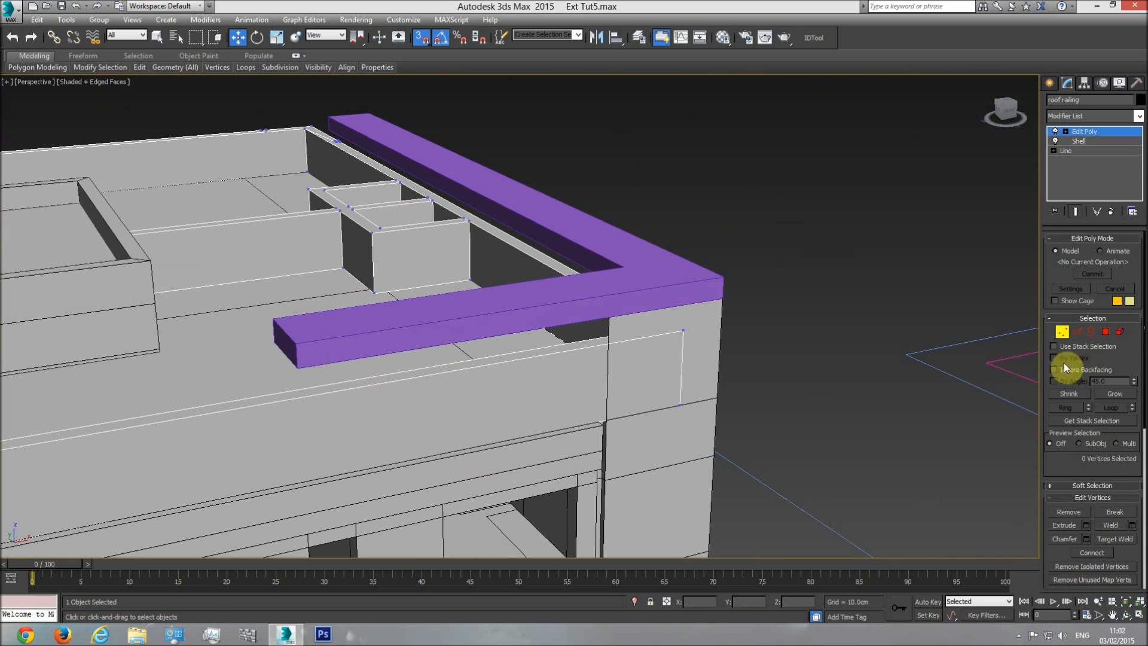
pyautogui.moveTo(1076, 461); pyautogui.dragTo(1042, 289)
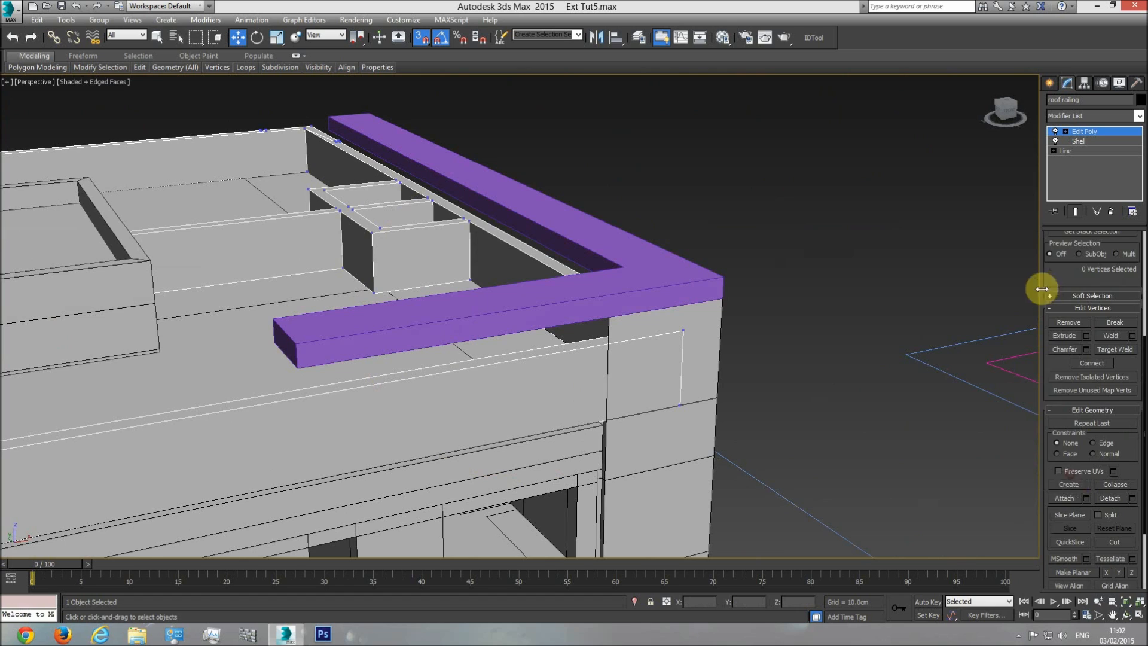
pyautogui.click(1074, 515)
pyautogui.scroll(-3, 610, 358)
pyautogui.click(257, 37)
pyautogui.moveTo(215, 333); pyautogui.dragTo(244, 287)
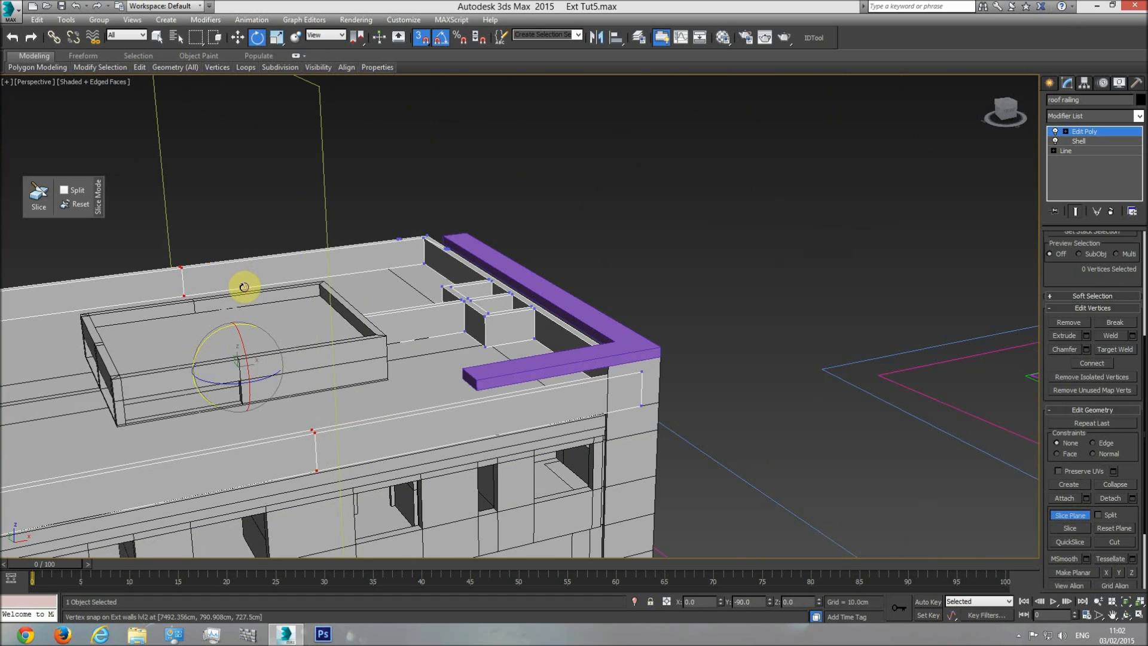
# Step: Snap the slice plane to the inner edge of the raised corner wall and slice the roof railing there
pyautogui.click(439, 40)
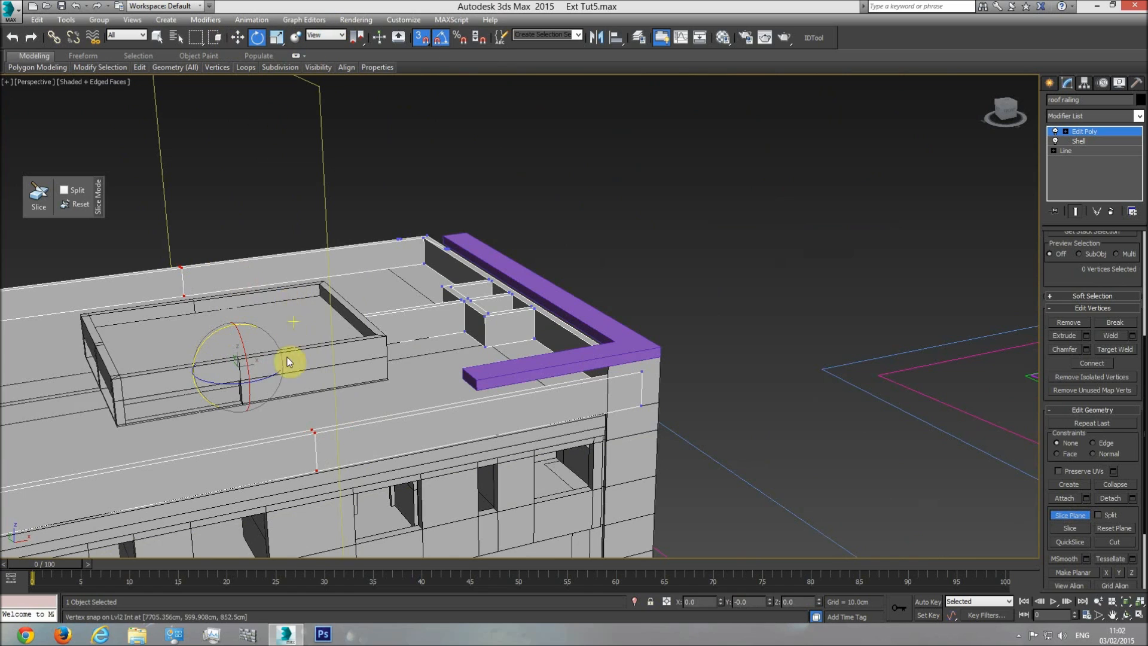
pyautogui.click(239, 37)
pyautogui.moveTo(281, 360); pyautogui.dragTo(608, 367)
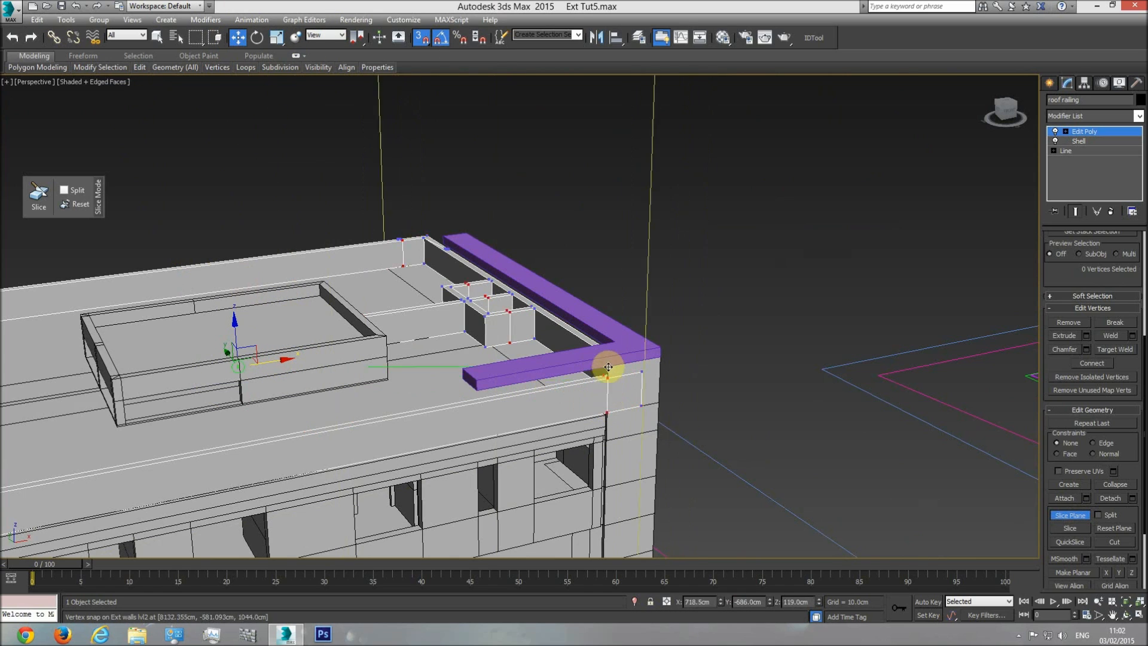
pyautogui.scroll(6, 615, 377)
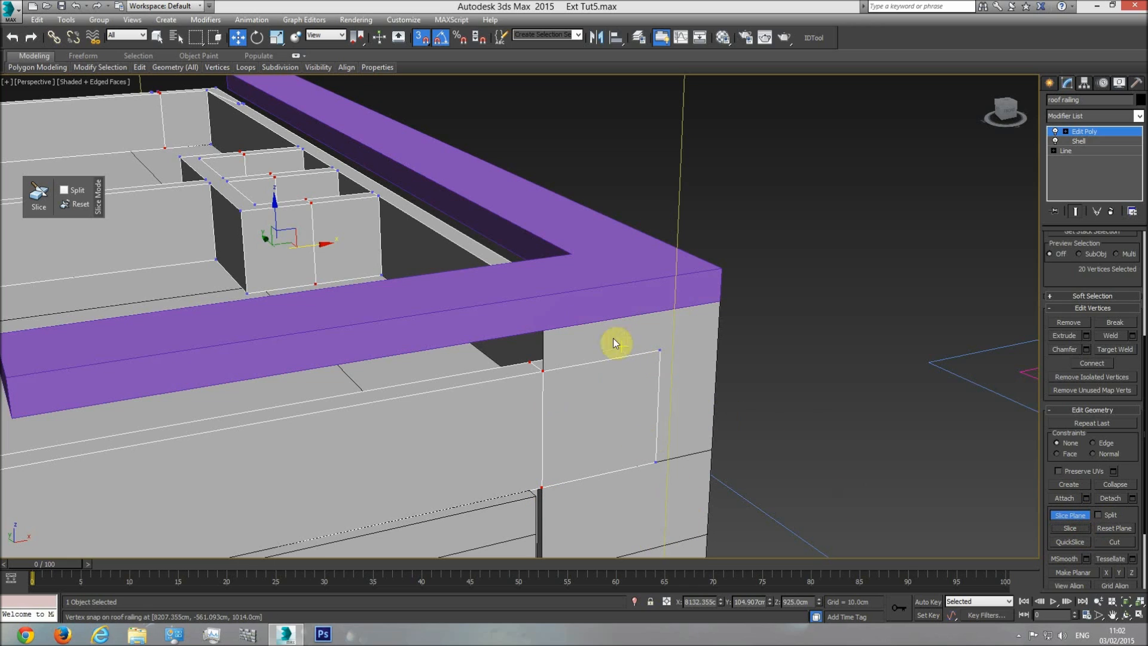
pyautogui.click(1092, 131)
# Step: Examine the elevation for the wall's width beneath the upper slab at the building's corner
pyautogui.press('t')
pyautogui.moveTo(599, 309); pyautogui.dragTo(580, 364, button='middle')
pyautogui.moveTo(365, 354); pyautogui.dragTo(626, 346, button='middle')
pyautogui.scroll(6, 263, 371)
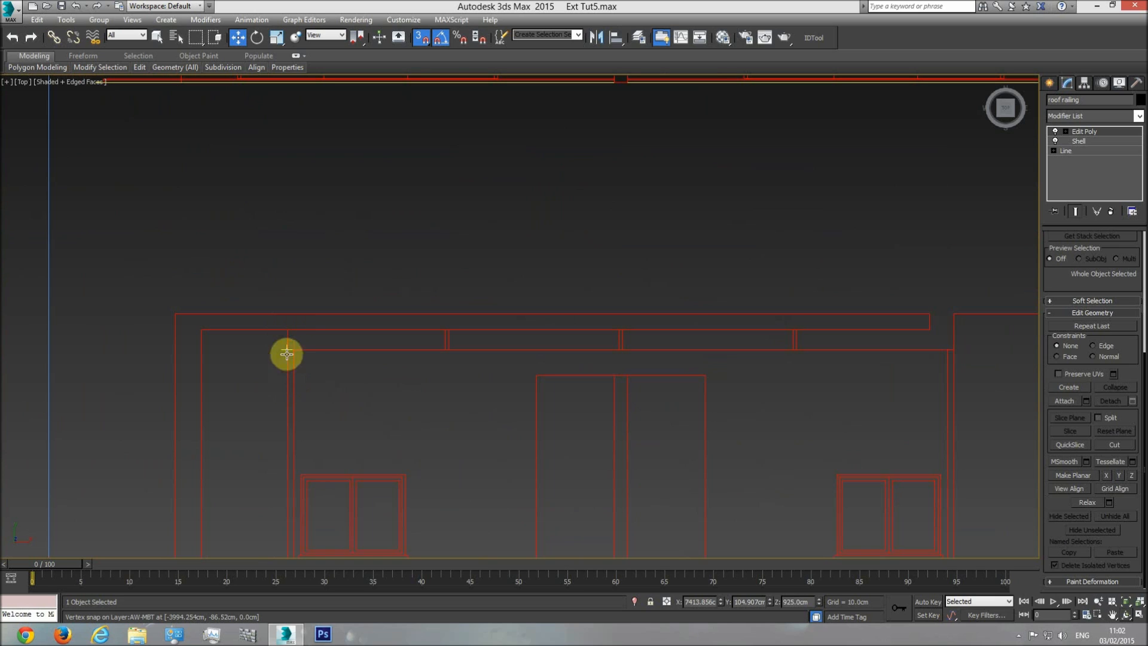
pyautogui.scroll(-6, 332, 386)
pyautogui.press('p')
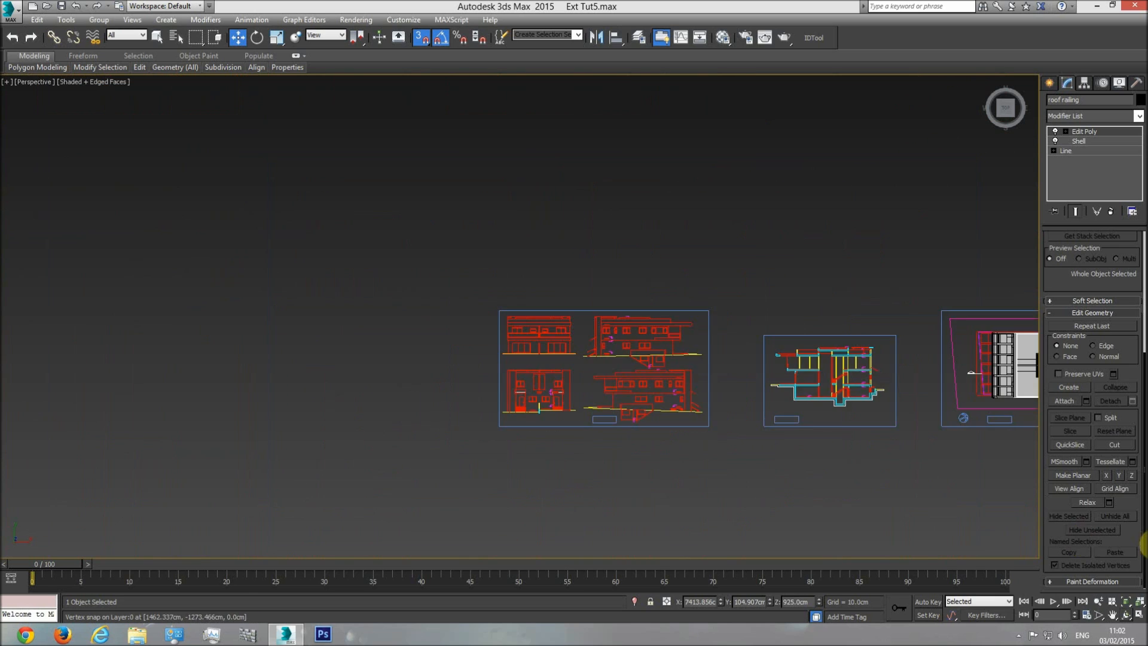
# Step: Raise the level 2 wall's top edge between the corner recess and the narrow vertical strip to the slab's underside
pyautogui.click(1126, 613)
pyautogui.moveTo(825, 507); pyautogui.dragTo(500, 295)
pyautogui.scroll(8, 464, 295)
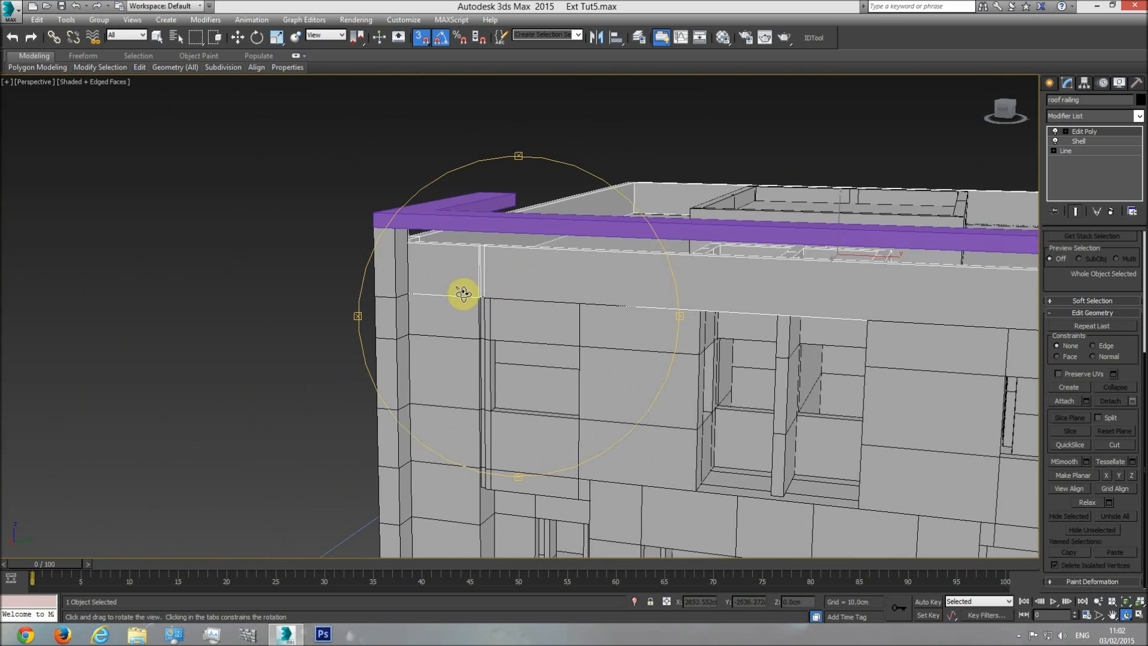
pyautogui.moveTo(432, 292); pyautogui.dragTo(486, 317, button='middle')
pyautogui.scroll(2, 487, 318)
pyautogui.press('w')
pyautogui.click(410, 310)
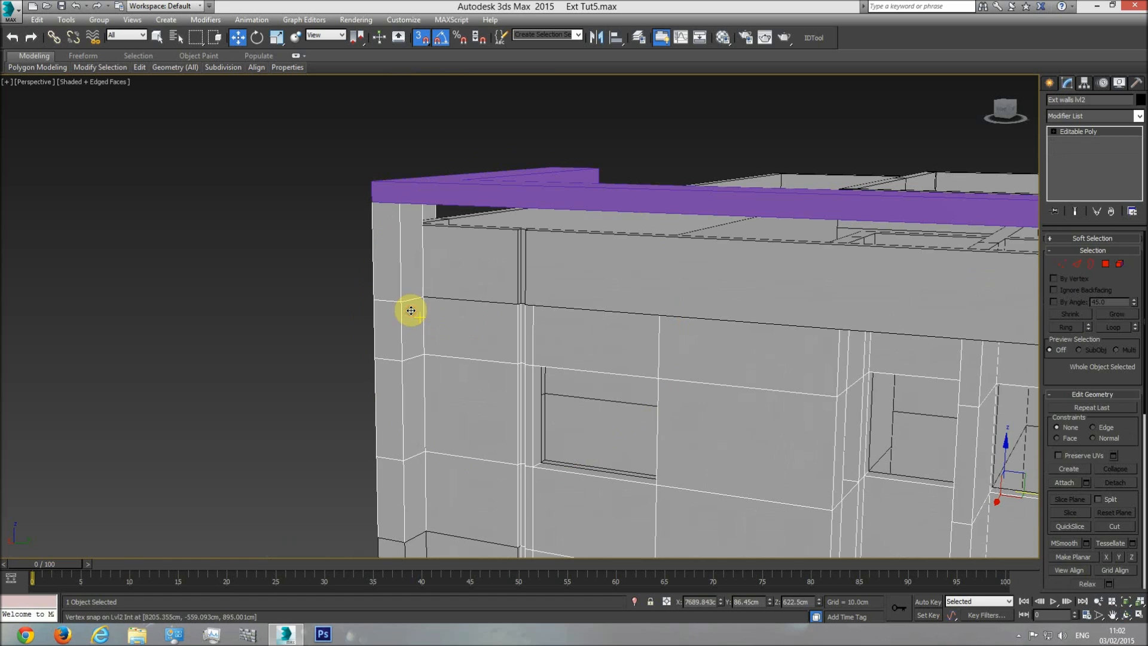
pyautogui.click(1076, 263)
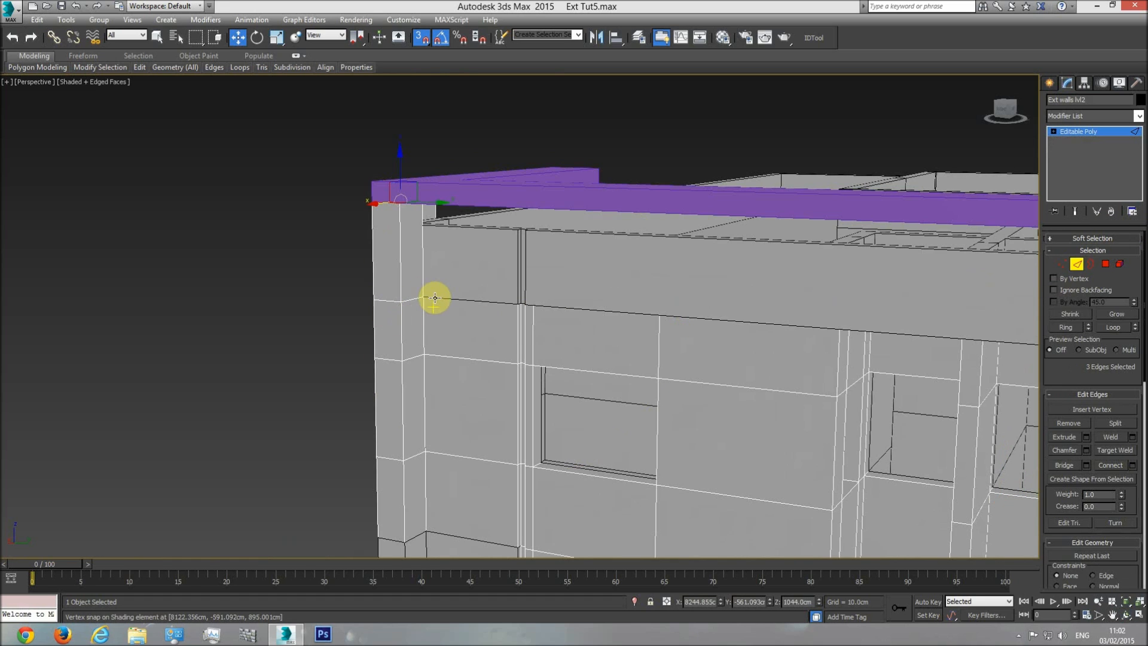
pyautogui.scroll(3, 482, 295)
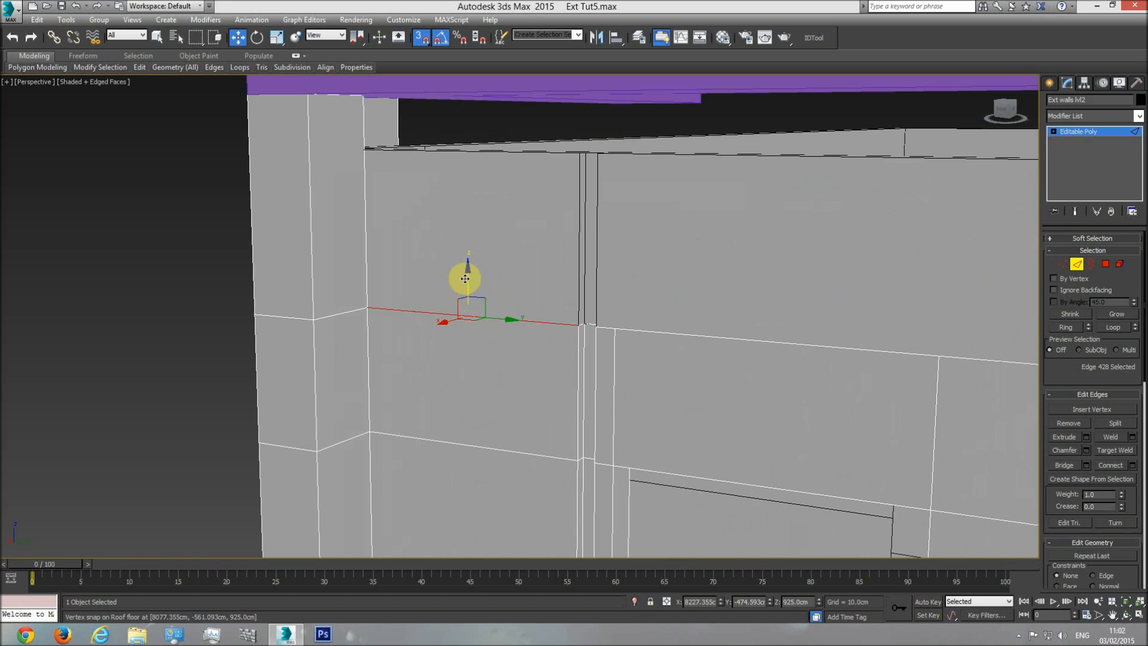
pyautogui.moveTo(475, 265); pyautogui.dragTo(304, 96)
pyautogui.moveTo(405, 195); pyautogui.dragTo(414, 237, button='middle')
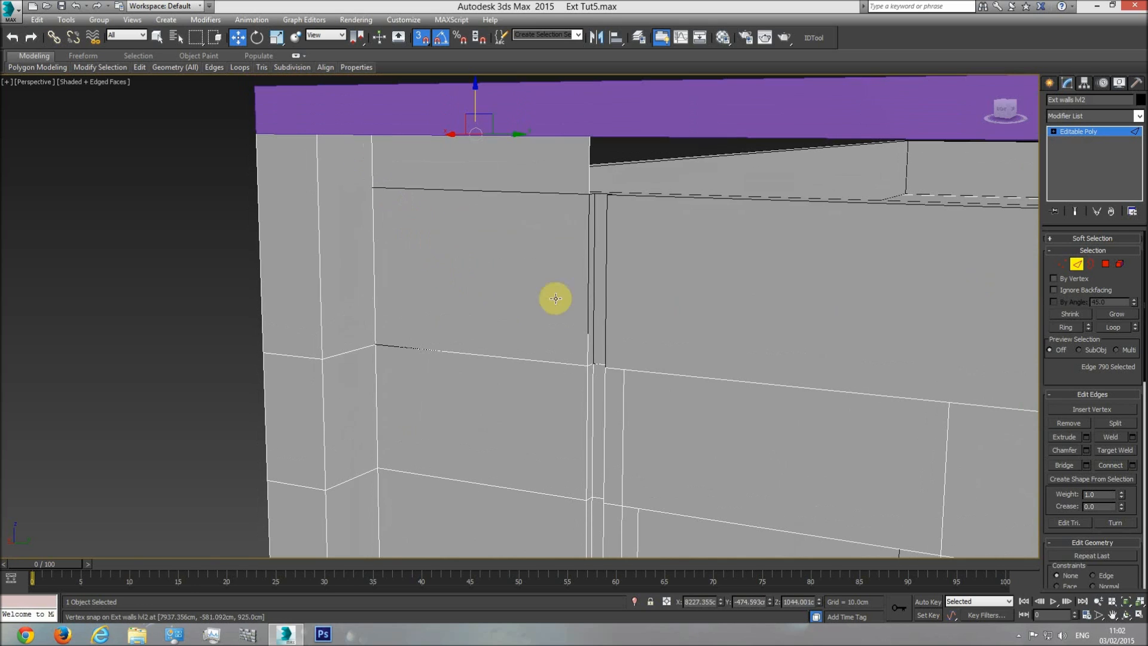
pyautogui.click(1114, 133)
# Step: Isolate the roof railing and bring its outer corner into view
pyautogui.click(728, 246)
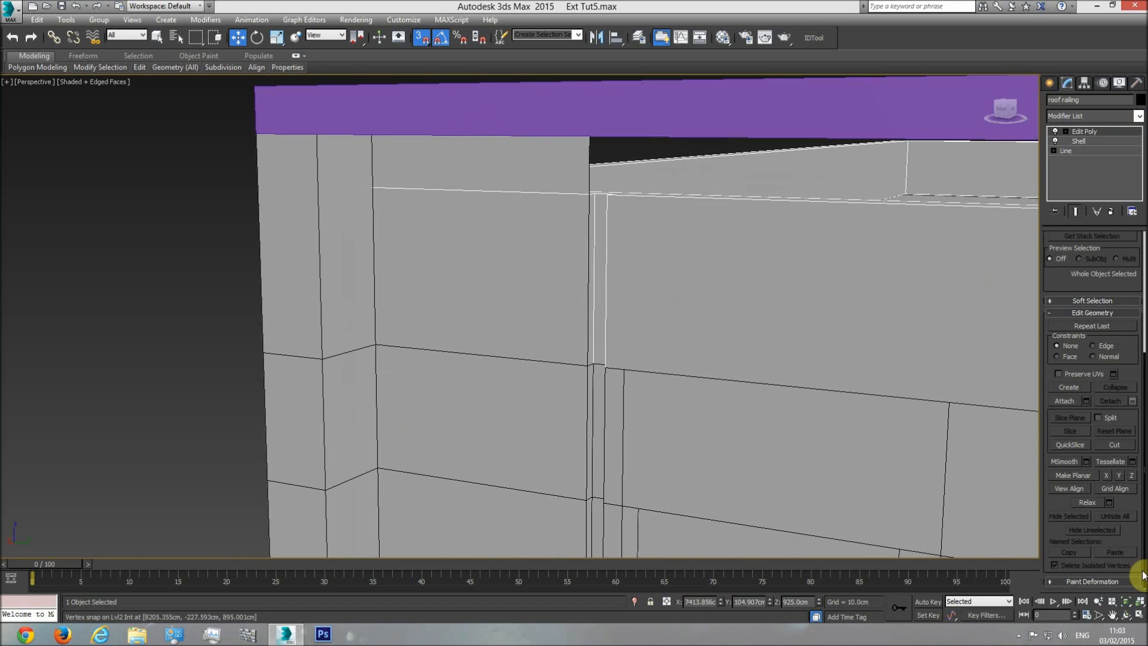
pyautogui.click(1125, 617)
pyautogui.scroll(-5, 587, 325)
pyautogui.moveTo(587, 325); pyautogui.dragTo(438, 228)
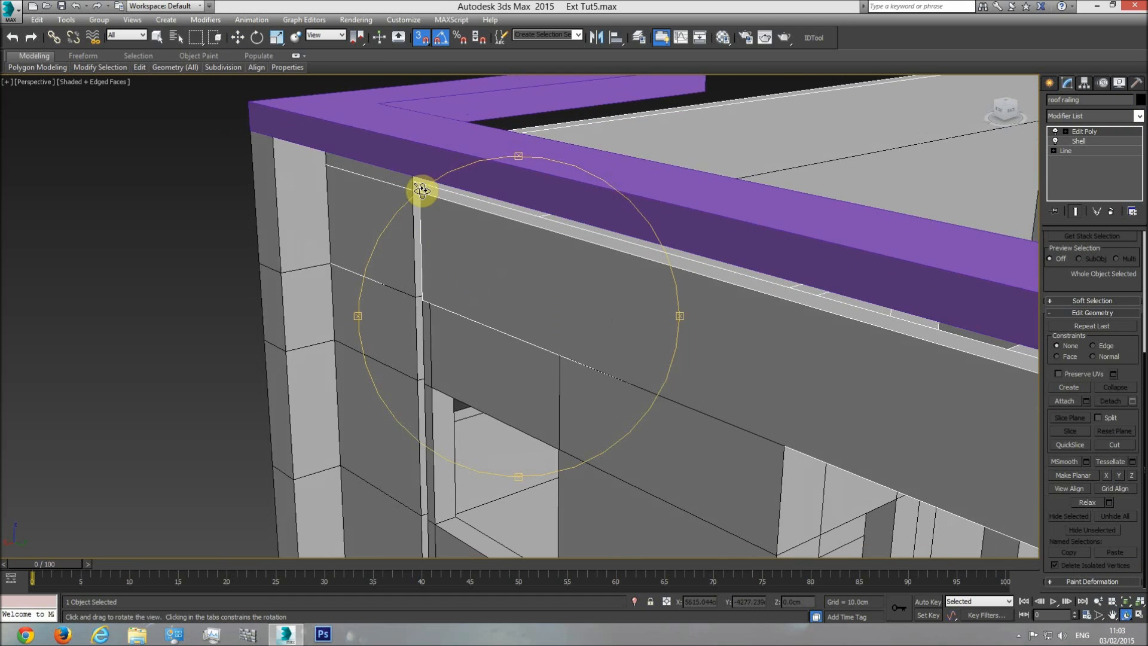
pyautogui.rightClick(458, 221)
pyautogui.rightClick(461, 205)
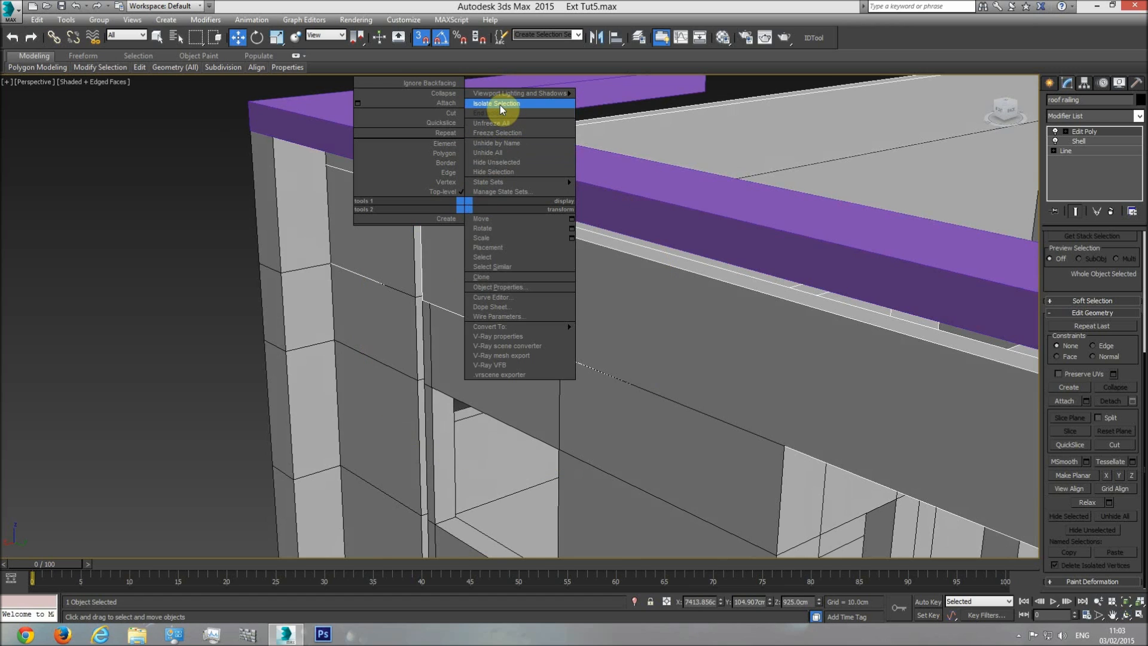
pyautogui.click(504, 108)
pyautogui.moveTo(236, 297); pyautogui.dragTo(467, 374, button='middle')
pyautogui.scroll(5, 467, 374)
pyautogui.scroll(-1, 676, 456)
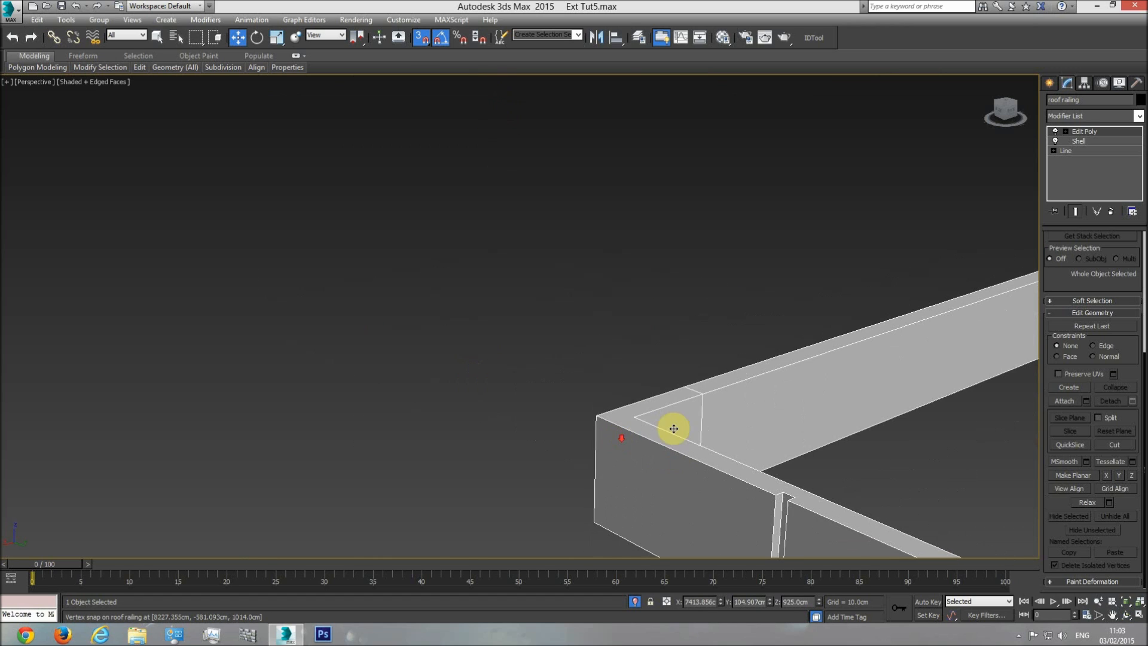
# Step: Start a slice plane on the roof railing and rotate it to cut across the notched side
pyautogui.moveTo(762, 478); pyautogui.dragTo(716, 440, button='middle')
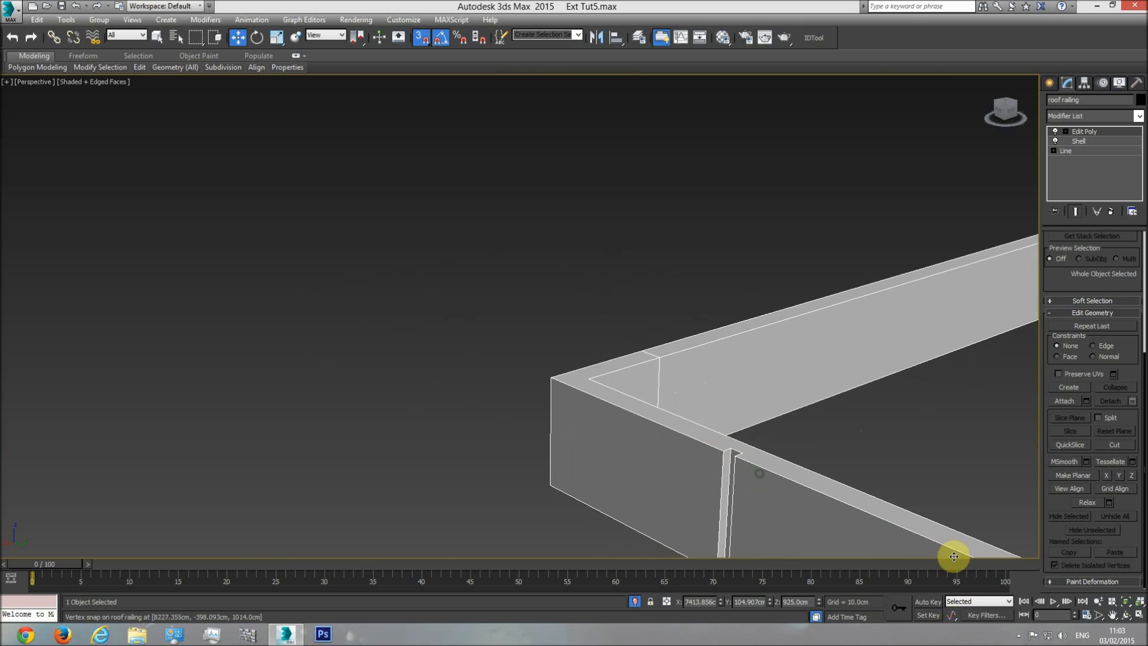
pyautogui.click(1125, 616)
pyautogui.moveTo(523, 311); pyautogui.dragTo(447, 355)
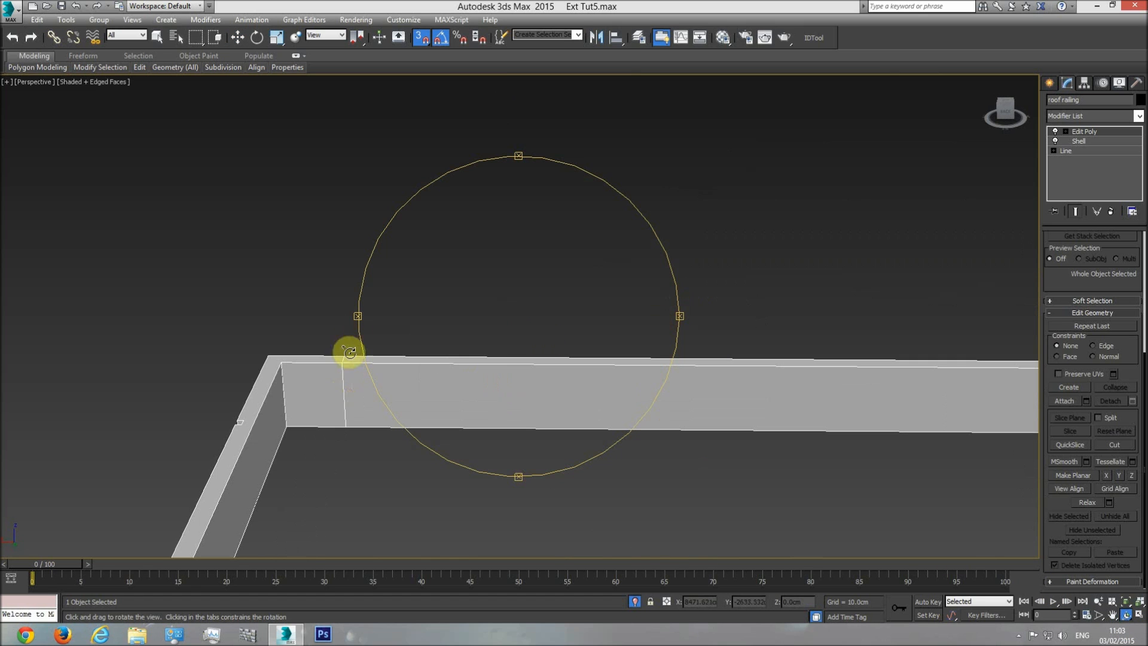
pyautogui.moveTo(513, 410); pyautogui.dragTo(457, 364)
pyautogui.moveTo(515, 429); pyautogui.dragTo(556, 339)
pyautogui.press('w')
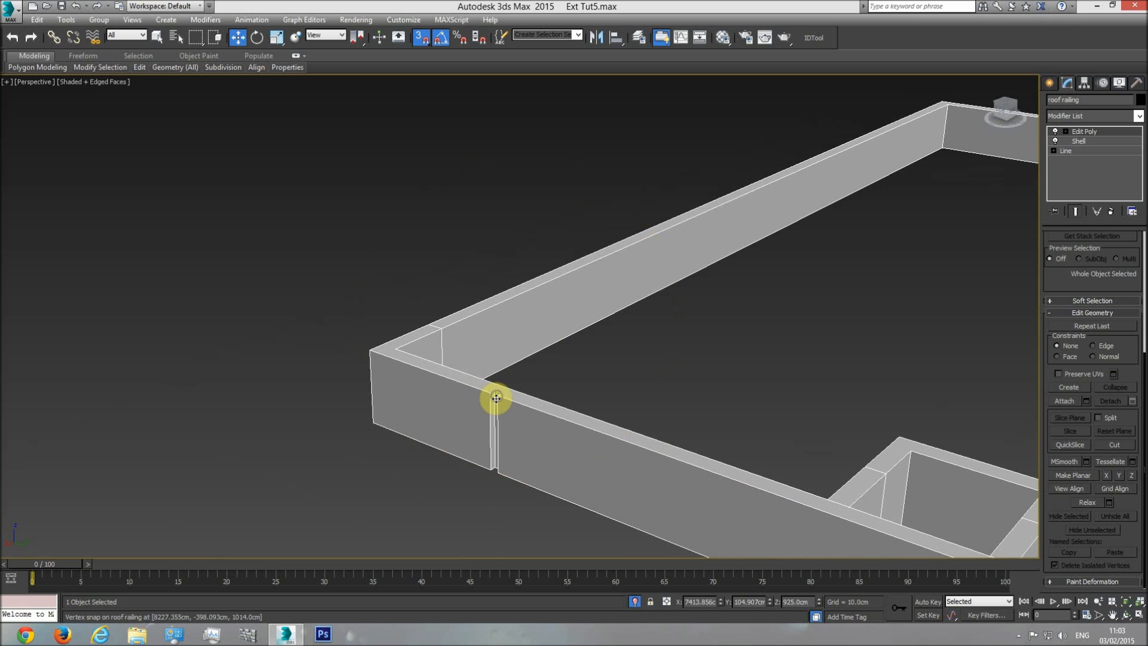
pyautogui.scroll(3, 487, 397)
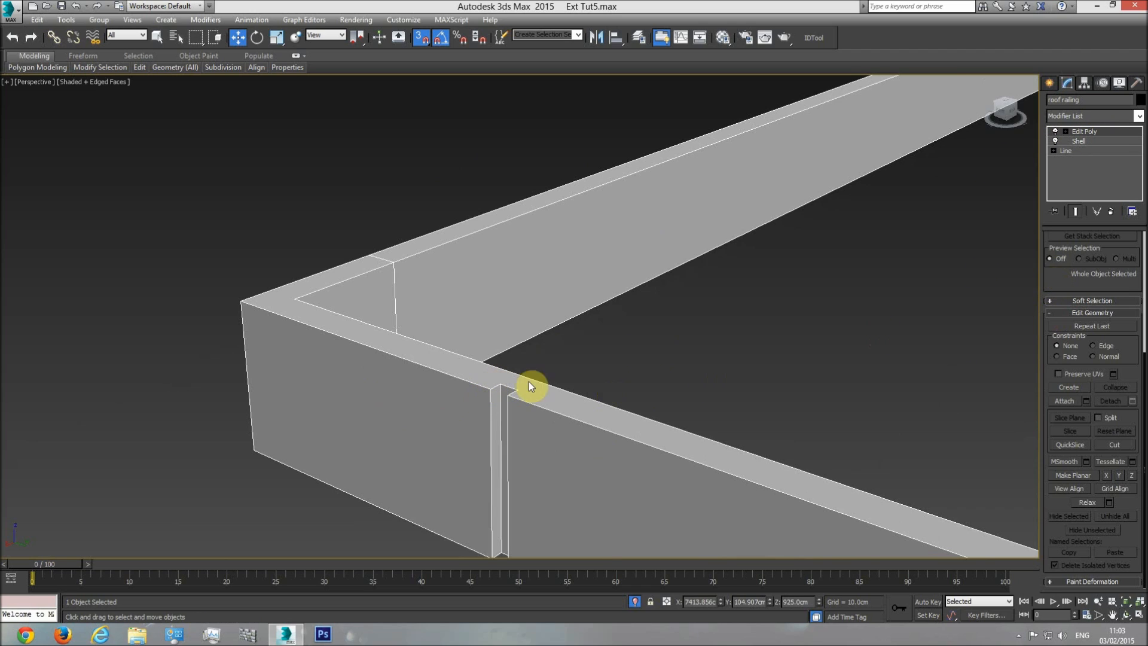
pyautogui.moveTo(1062, 286); pyautogui.dragTo(1058, 445)
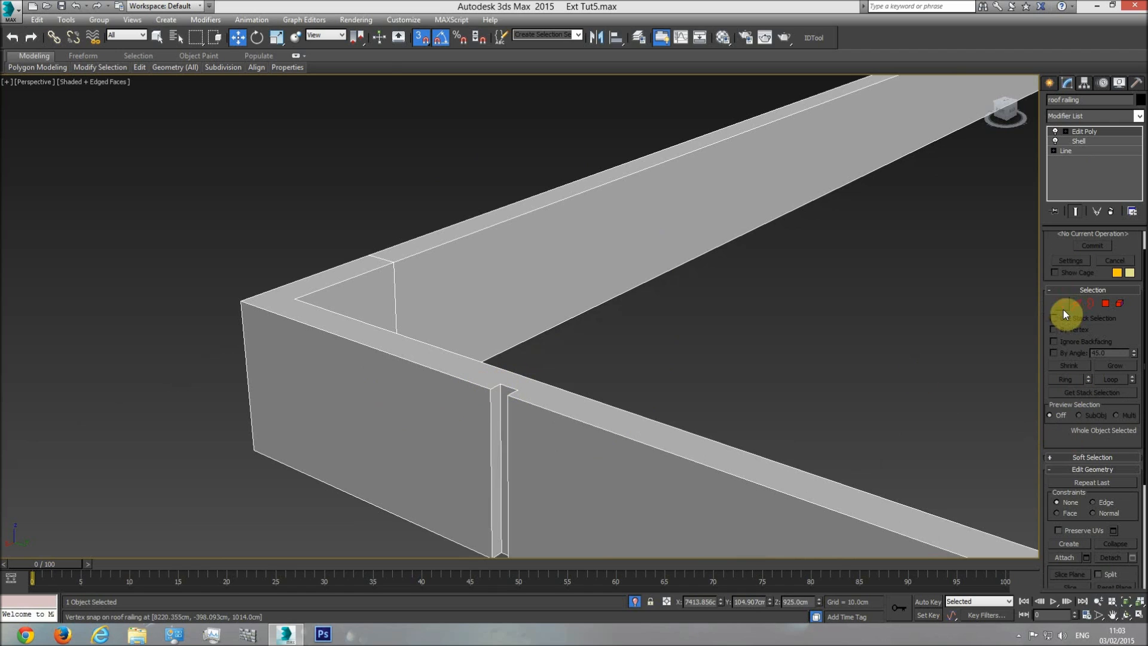
pyautogui.click(1063, 305)
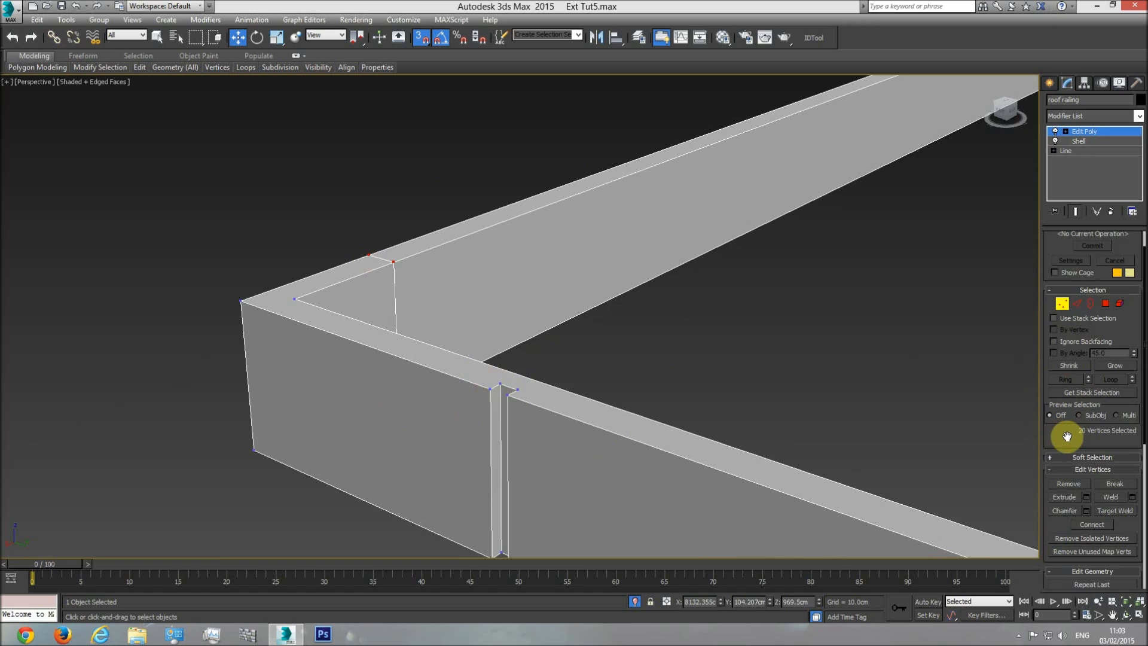
pyautogui.scroll(-3, 1065, 406)
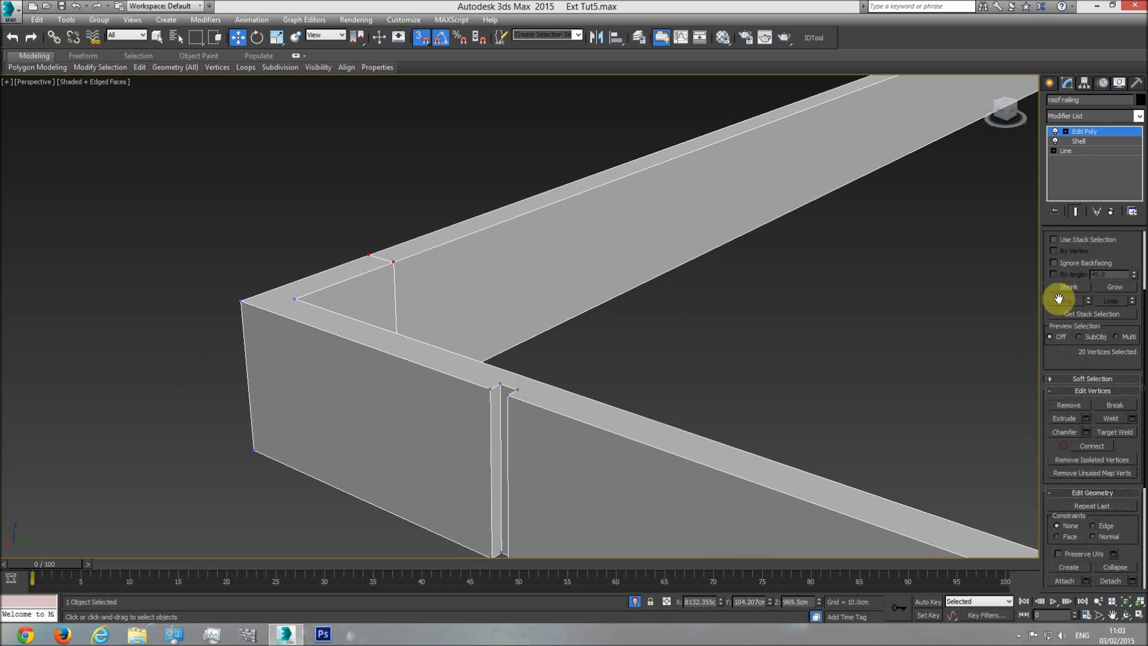
pyautogui.click(1074, 521)
pyautogui.scroll(-5, 329, 223)
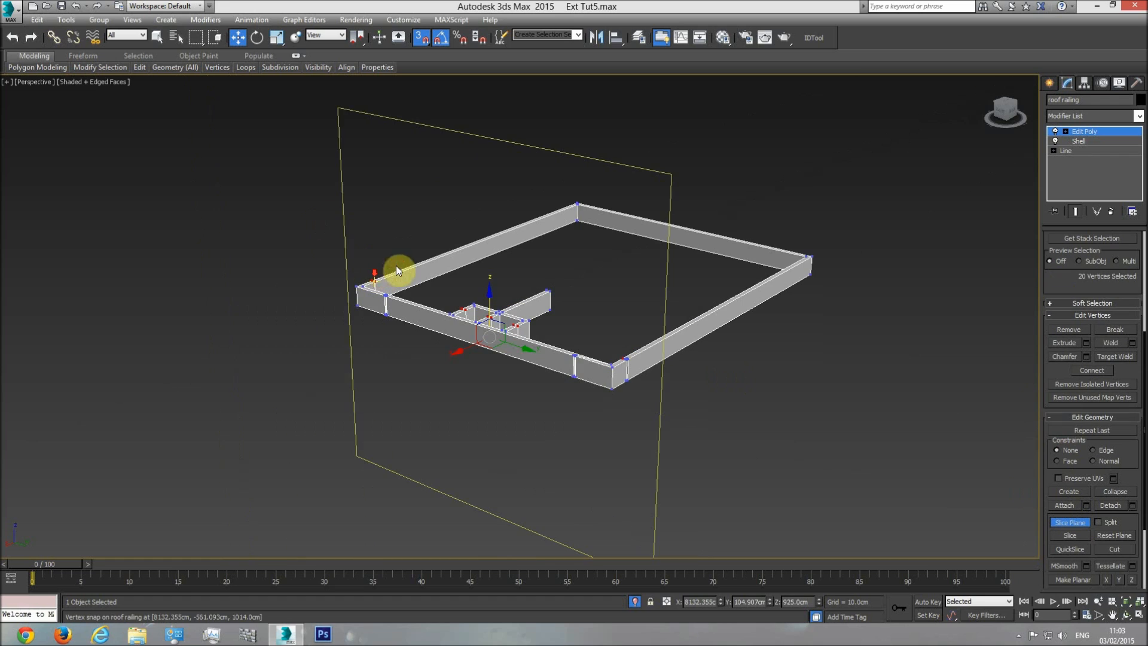
pyautogui.click(257, 37)
pyautogui.moveTo(500, 356); pyautogui.dragTo(551, 356)
pyautogui.click(237, 37)
# Step: Snap the slice plane to the notch's inner vertex nearest the outer corner and slice the railing there
pyautogui.moveTo(350, 247); pyautogui.dragTo(646, 428, button='middle')
pyautogui.scroll(-3, 585, 405)
pyautogui.scroll(-2, 667, 441)
pyautogui.moveTo(801, 457); pyautogui.dragTo(723, 429, button='middle')
pyautogui.moveTo(997, 527); pyautogui.dragTo(989, 502, button='middle')
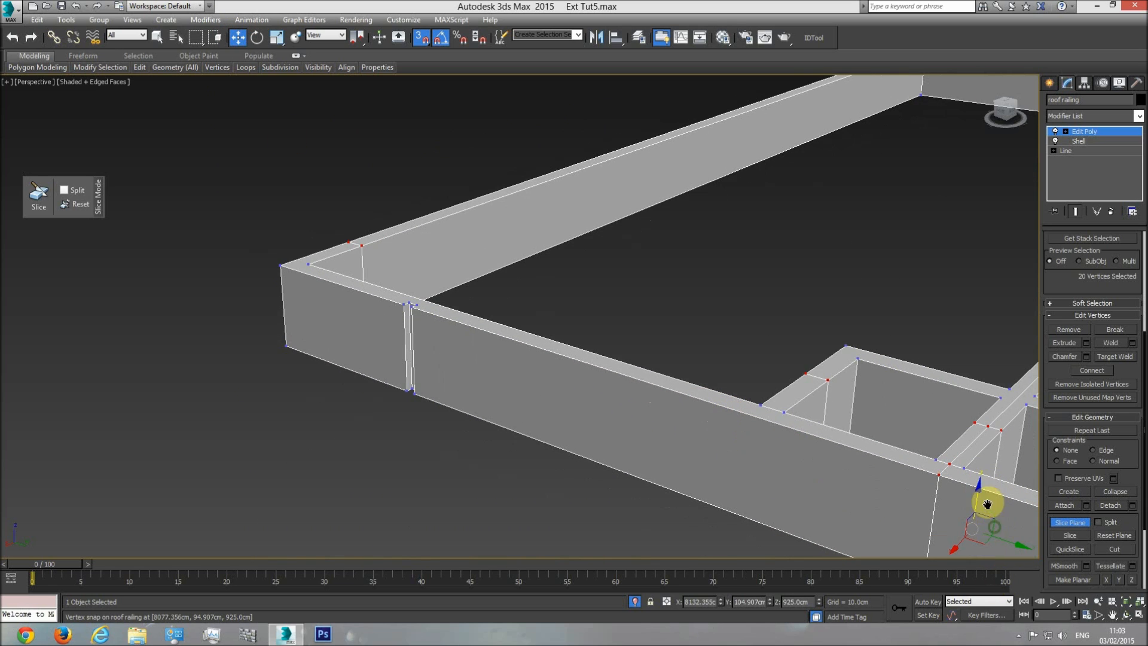
pyautogui.moveTo(1004, 542); pyautogui.dragTo(430, 325)
pyautogui.scroll(2, 460, 371)
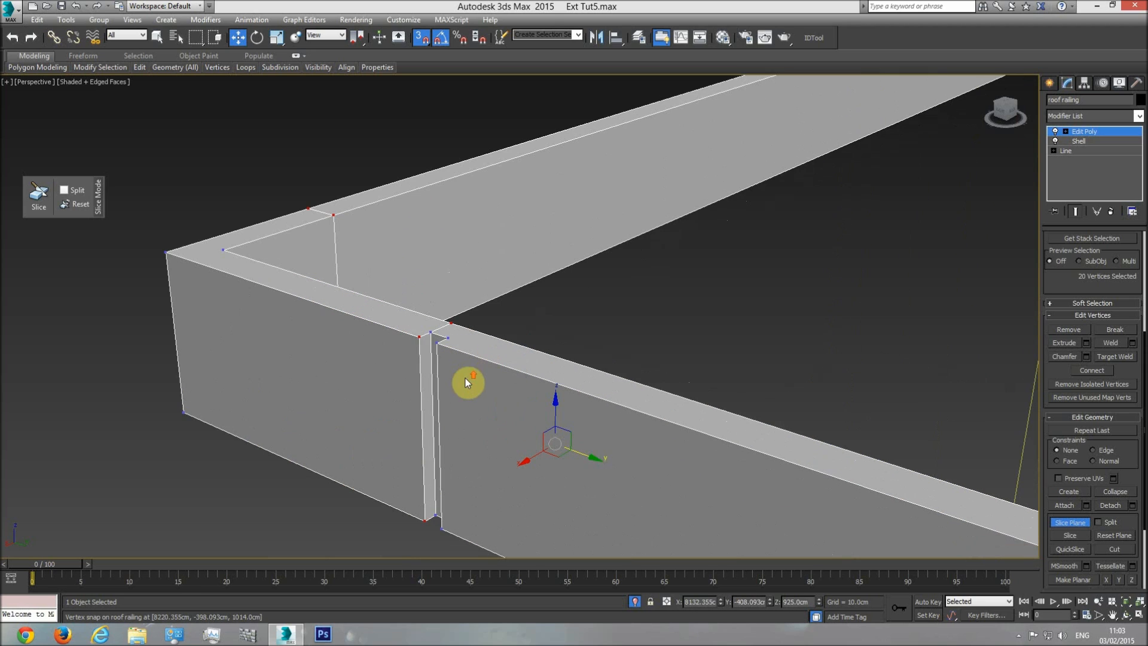
pyautogui.click(1071, 532)
pyautogui.click(1072, 522)
# Step: Delete the outer, top and inner faces between the railing's corner and the notch, plus the notch's narrow side face
pyautogui.scroll(2, 475, 352)
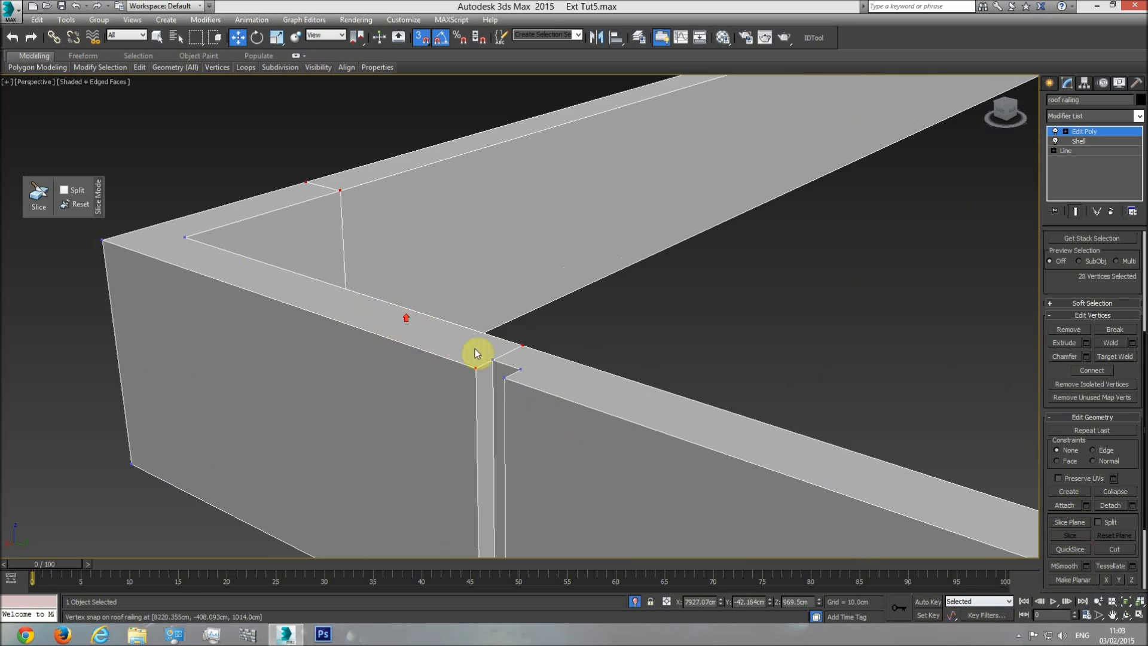
pyautogui.scroll(5, 1059, 317)
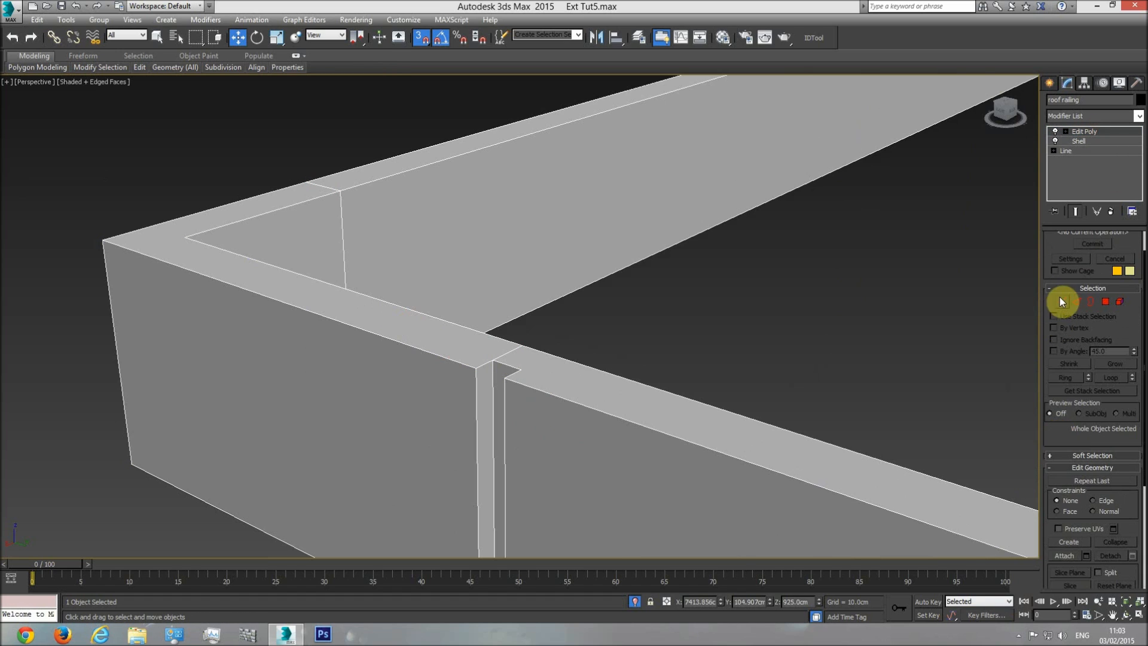
pyautogui.click(487, 368)
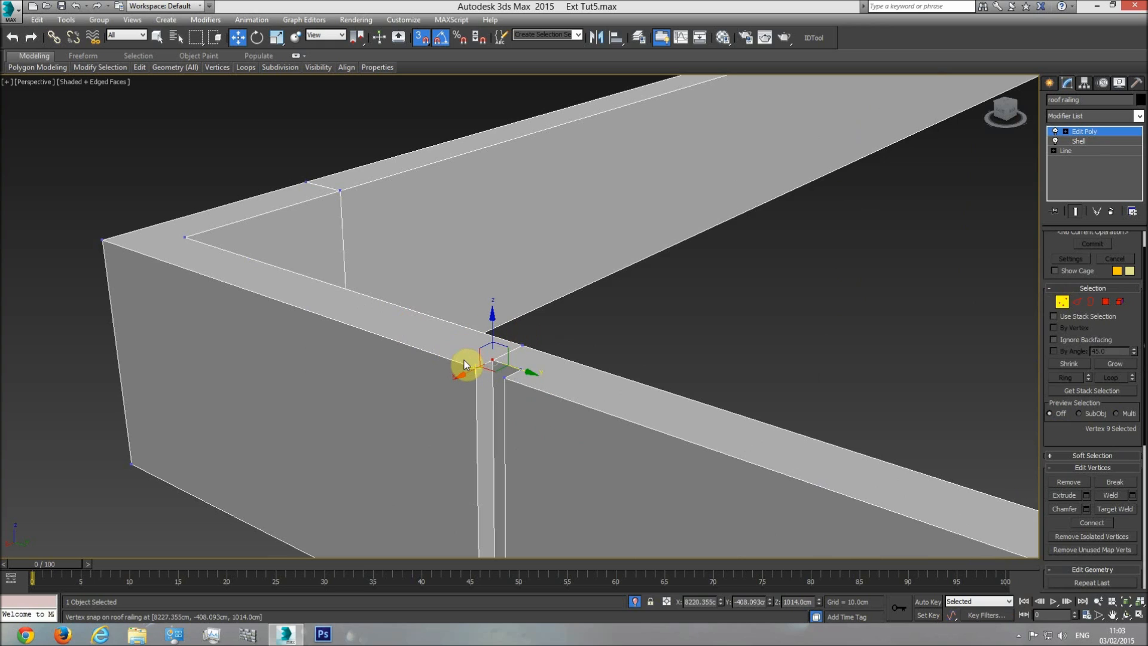
pyautogui.click(1088, 132)
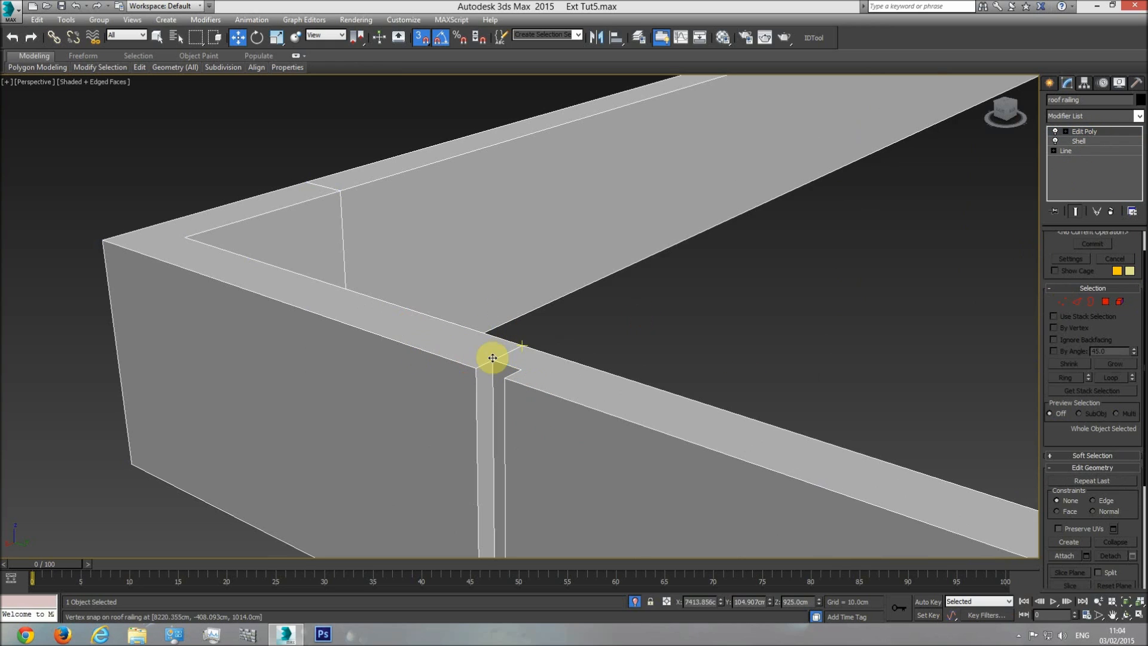
pyautogui.click(1105, 302)
pyautogui.click(411, 361)
pyautogui.press('Delete')
pyautogui.click(450, 351)
pyautogui.press('Delete')
pyautogui.click(483, 393)
pyautogui.press('Delete')
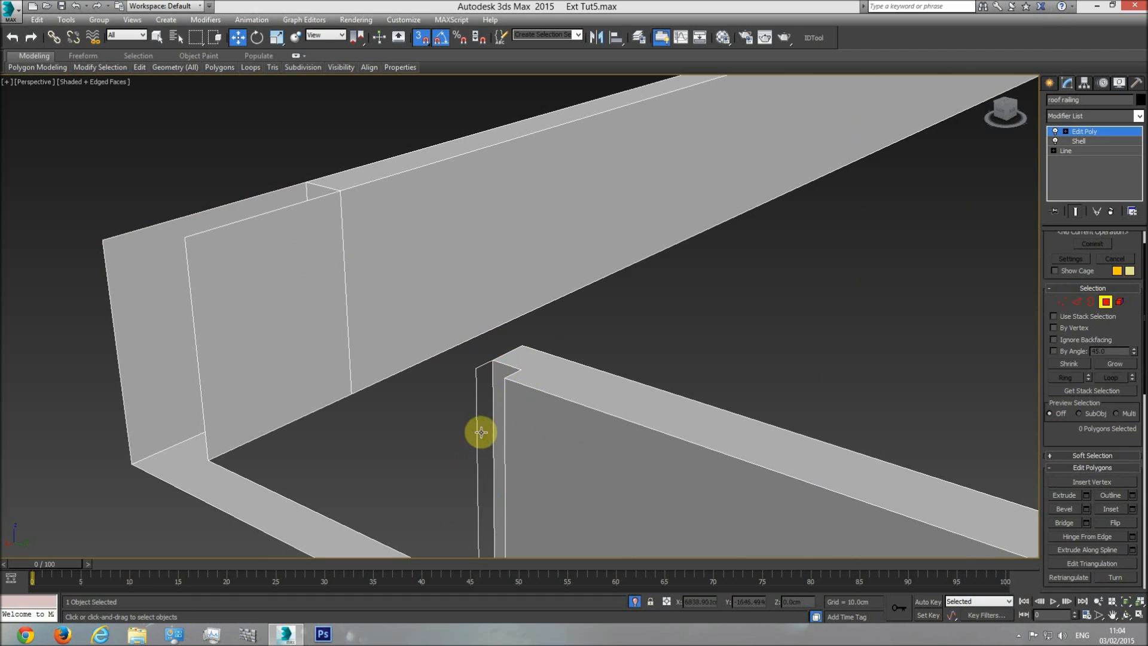
pyautogui.click(478, 429)
pyautogui.press('Delete')
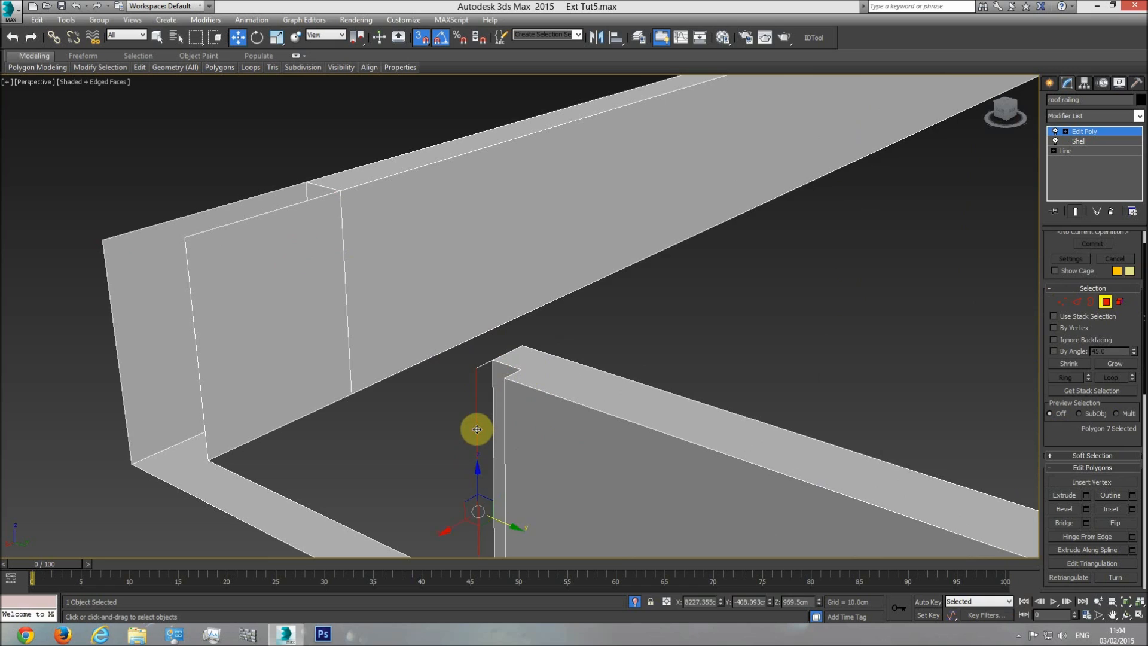
# Step: Examine the top face of the remaining railing at the notch up close
pyautogui.scroll(1, 479, 366)
pyautogui.scroll(-1, 480, 369)
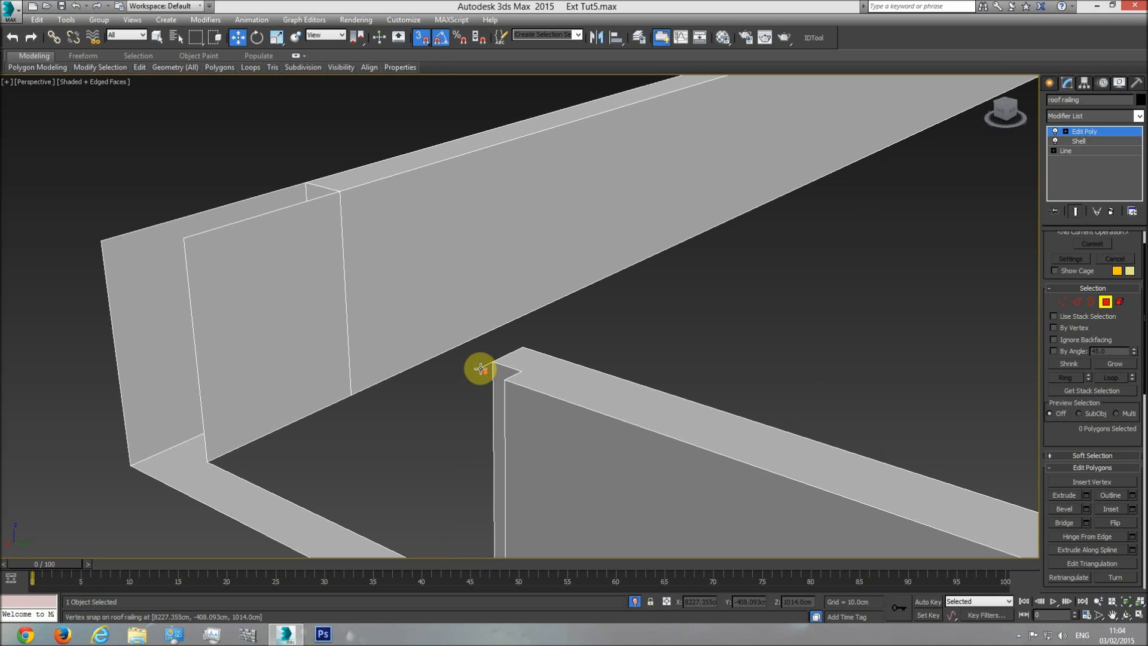
pyautogui.click(482, 368)
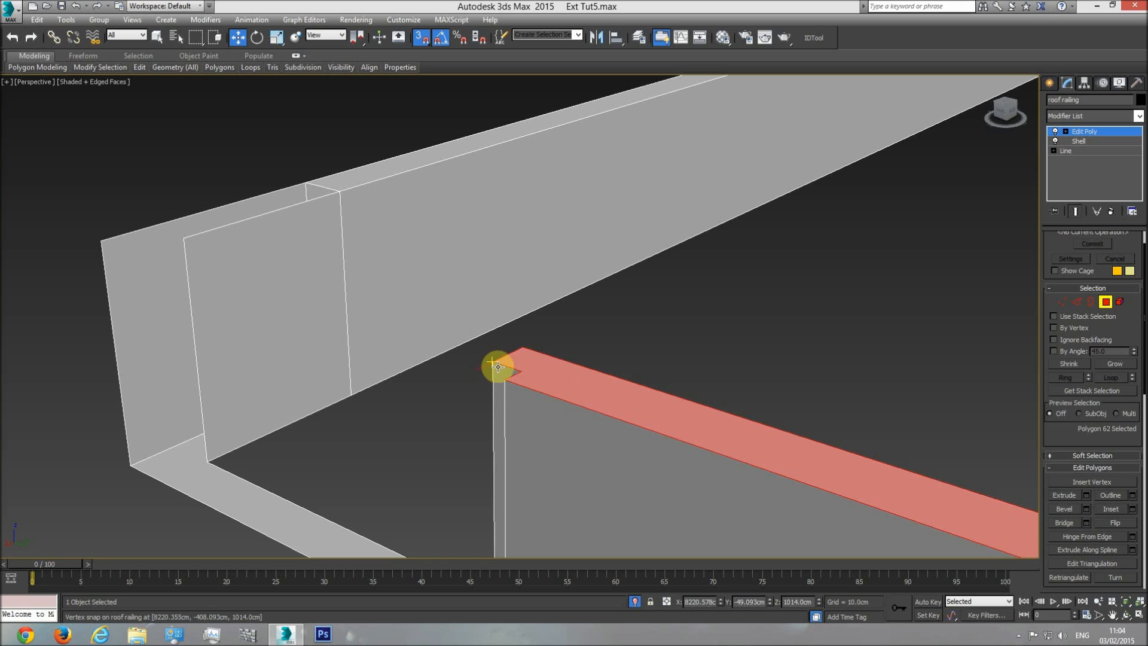
pyautogui.click(1098, 601)
pyautogui.moveTo(466, 382); pyautogui.dragTo(490, 333)
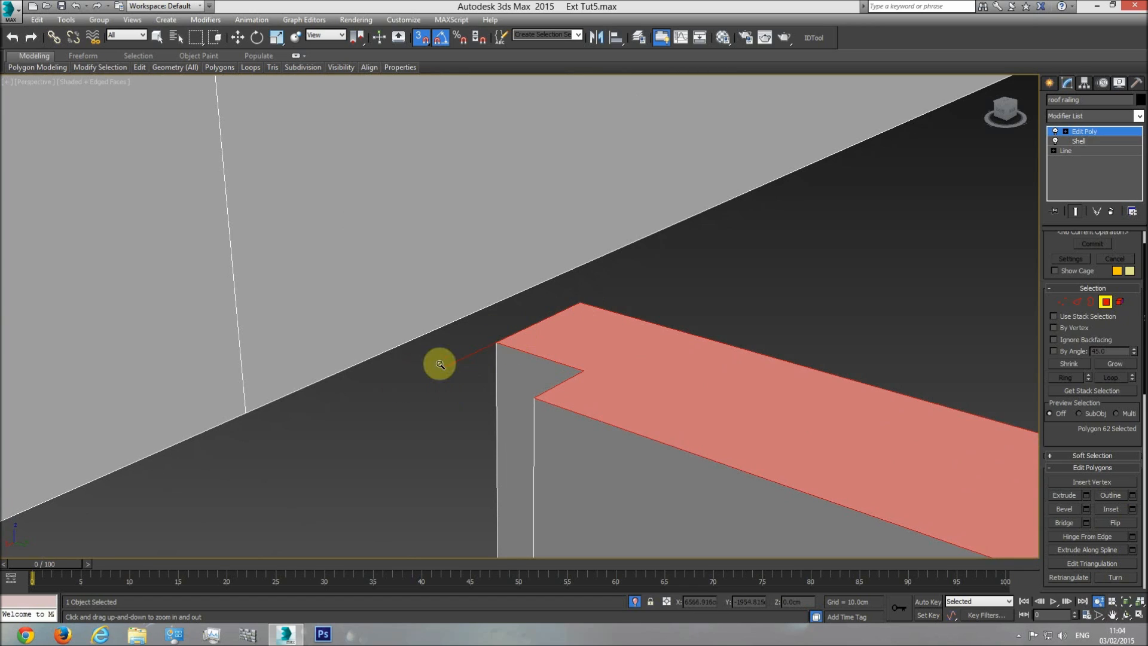
pyautogui.moveTo(581, 364); pyautogui.dragTo(587, 366)
pyautogui.scroll(-2, 586, 370)
# Step: Undo the face deletions and the last slice at the railing's notch
pyautogui.hotkey('ctrl', 'z')
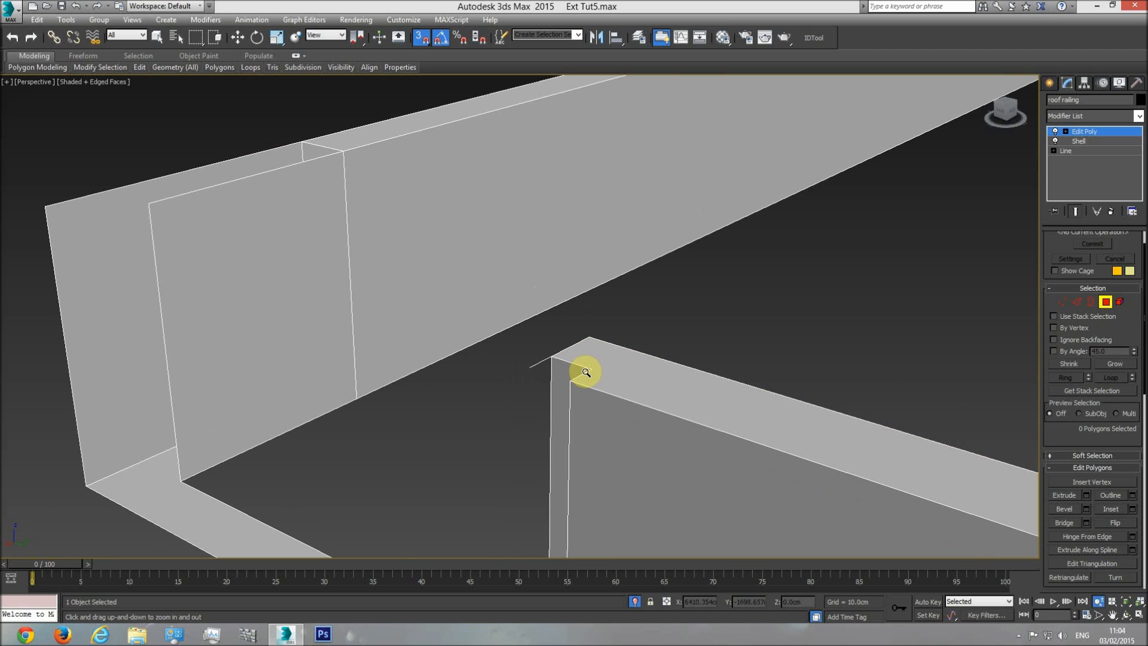
pyautogui.hotkey('ctrl', 'z')
pyautogui.hotkey('ctrl', 'z')
pyautogui.hotkey('ctrl', 'z')
pyautogui.hotkey('ctrl', 'z')
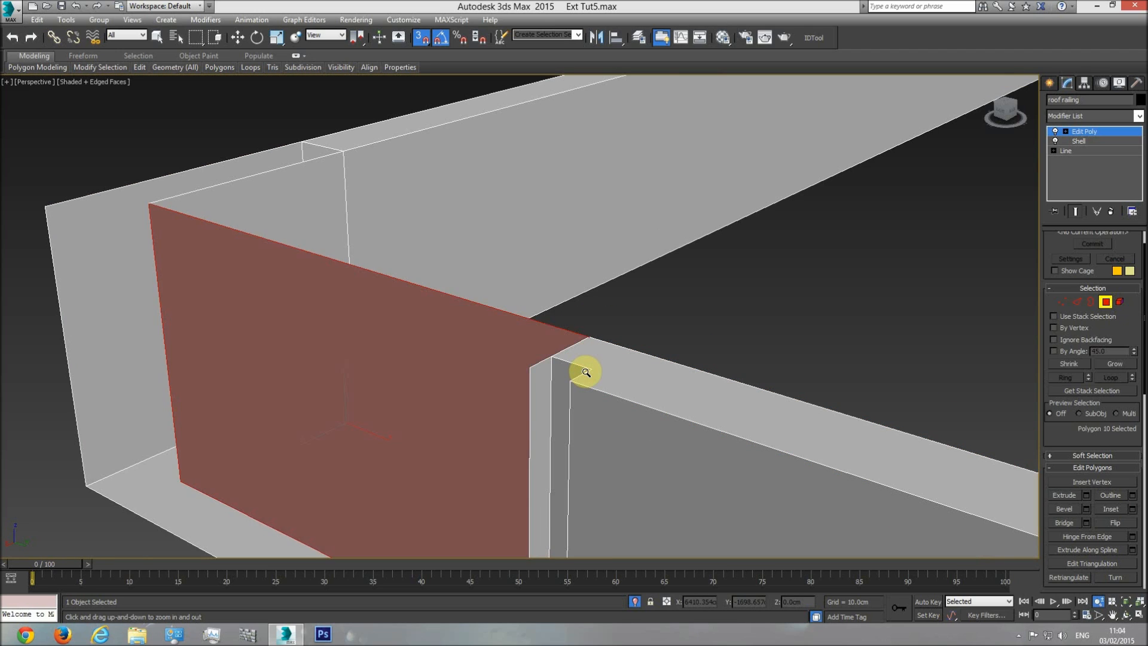
pyautogui.hotkey('ctrl', 'z')
pyautogui.hotkey('ctrl', 'z')
pyautogui.hotkey('ctrl', 'z')
pyautogui.hotkey('ctrl', 'z')
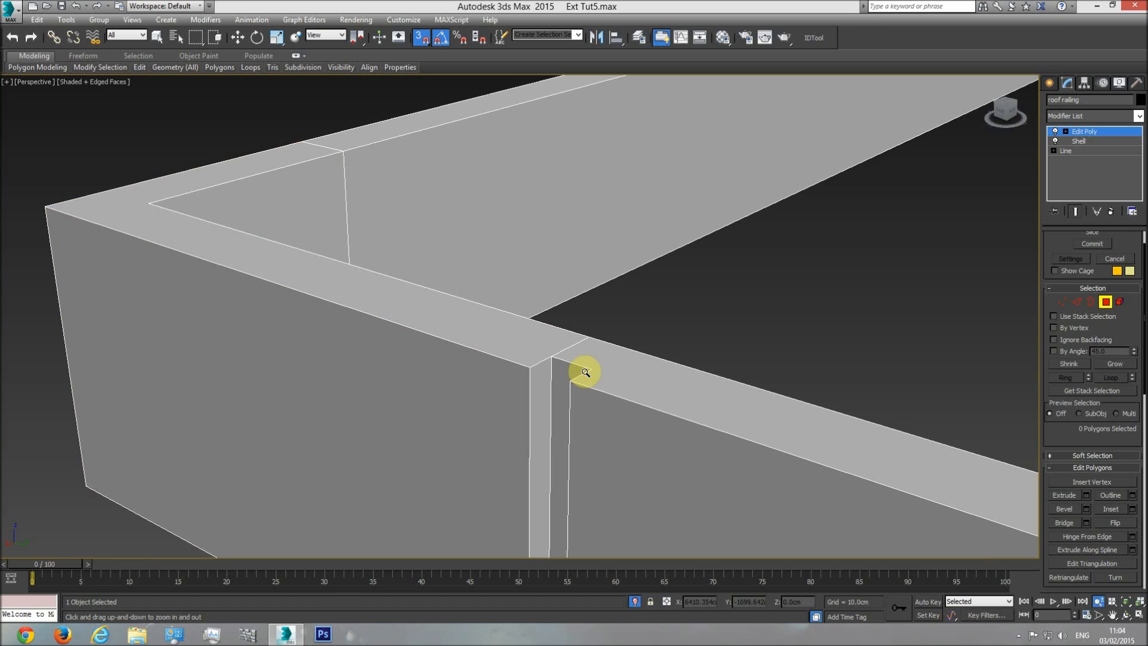
pyautogui.hotkey('ctrl', 'z')
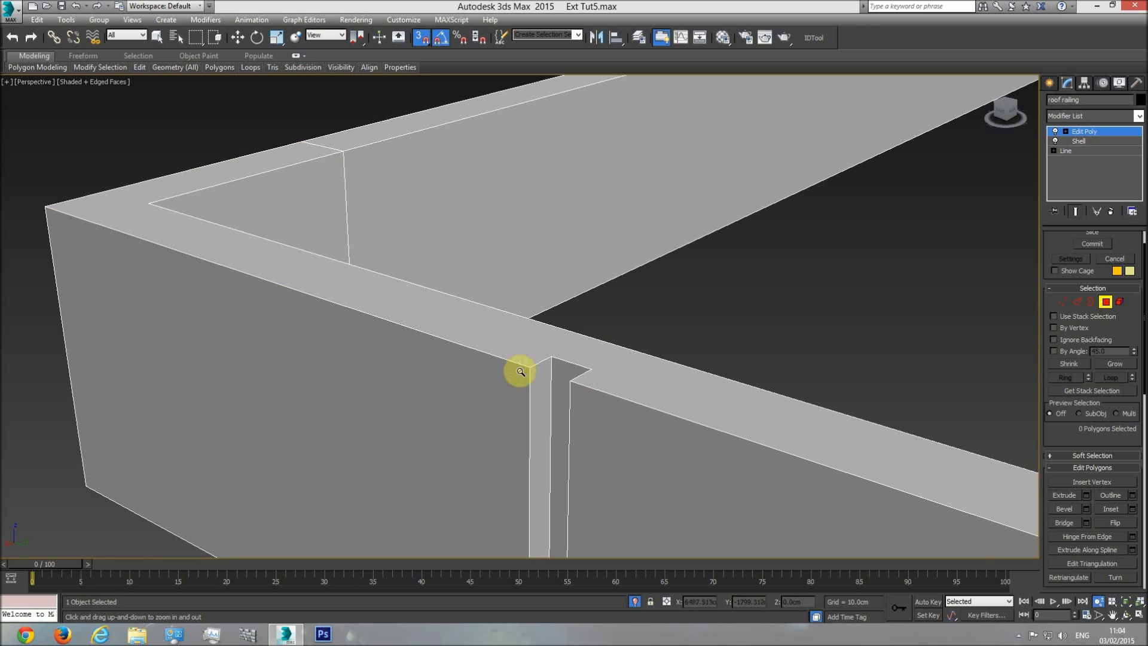
# Step: With snapping off, cut the railing's top face from the notch's inner vertex across to the inner edge
pyautogui.click(1058, 303)
pyautogui.press('w')
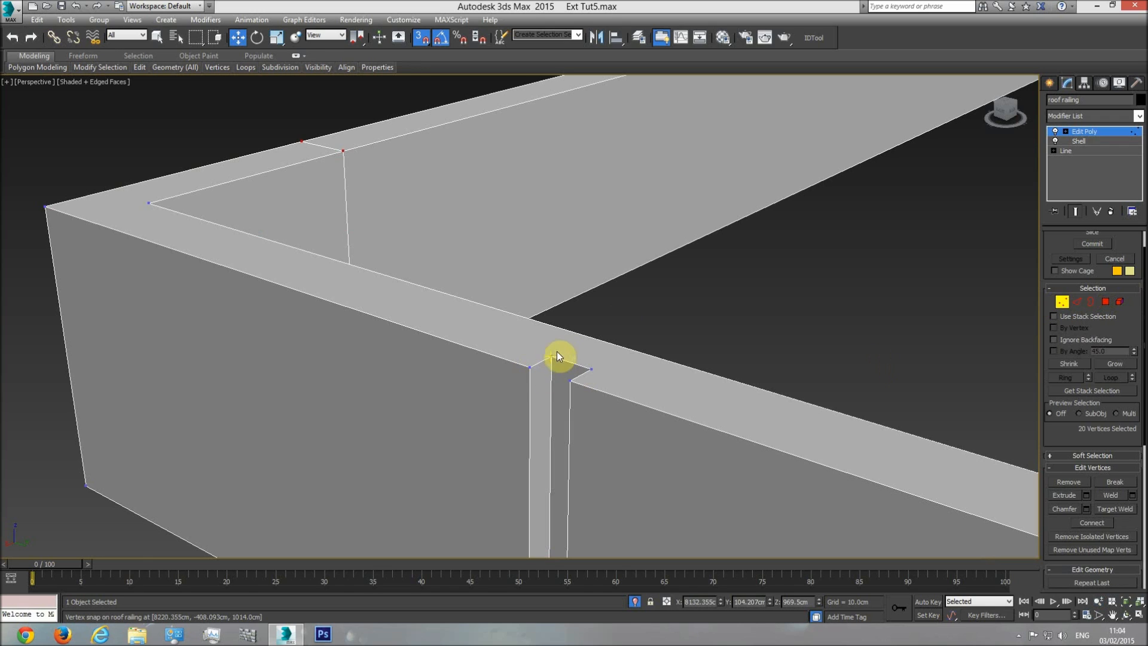
pyautogui.moveTo(1075, 447); pyautogui.dragTo(1052, 295)
pyautogui.click(1115, 541)
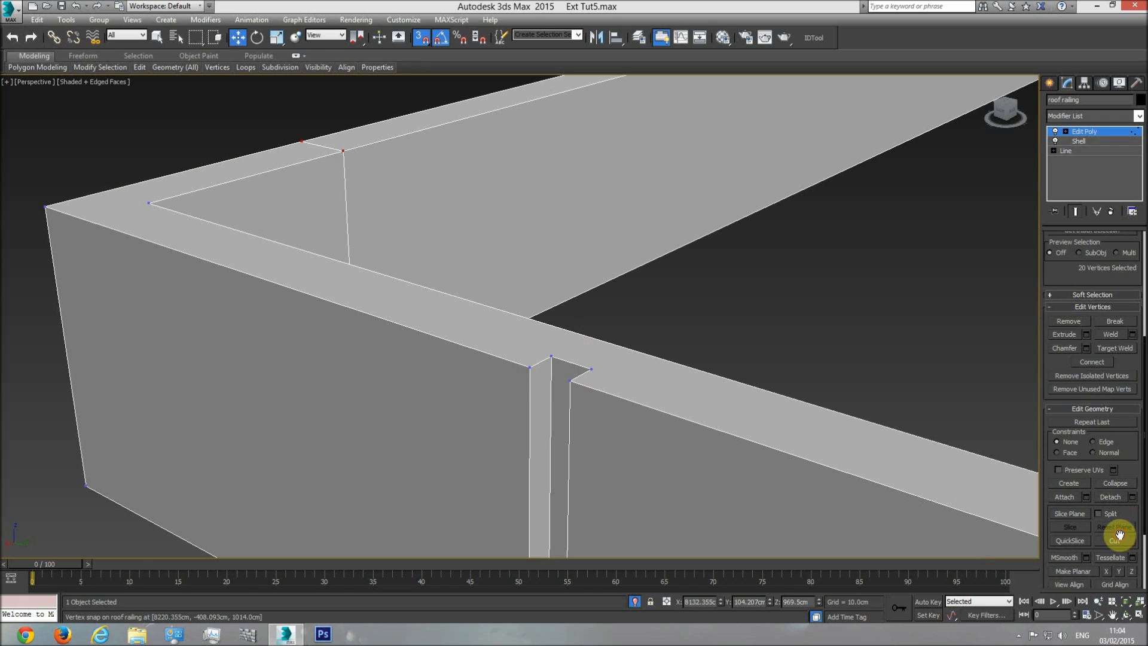
pyautogui.click(418, 38)
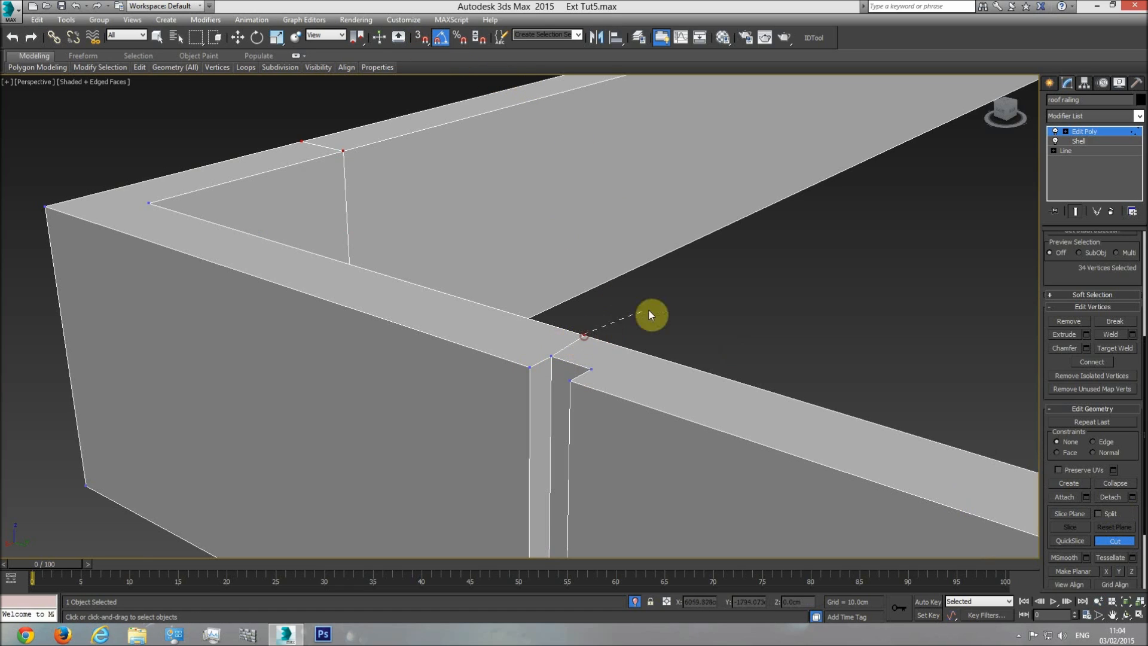
# Step: Cut the railing's inner face from the end of the top cut straight down to the bottom edge
pyautogui.click(1127, 615)
pyautogui.moveTo(607, 325); pyautogui.dragTo(530, 353)
pyautogui.scroll(-5, 592, 336)
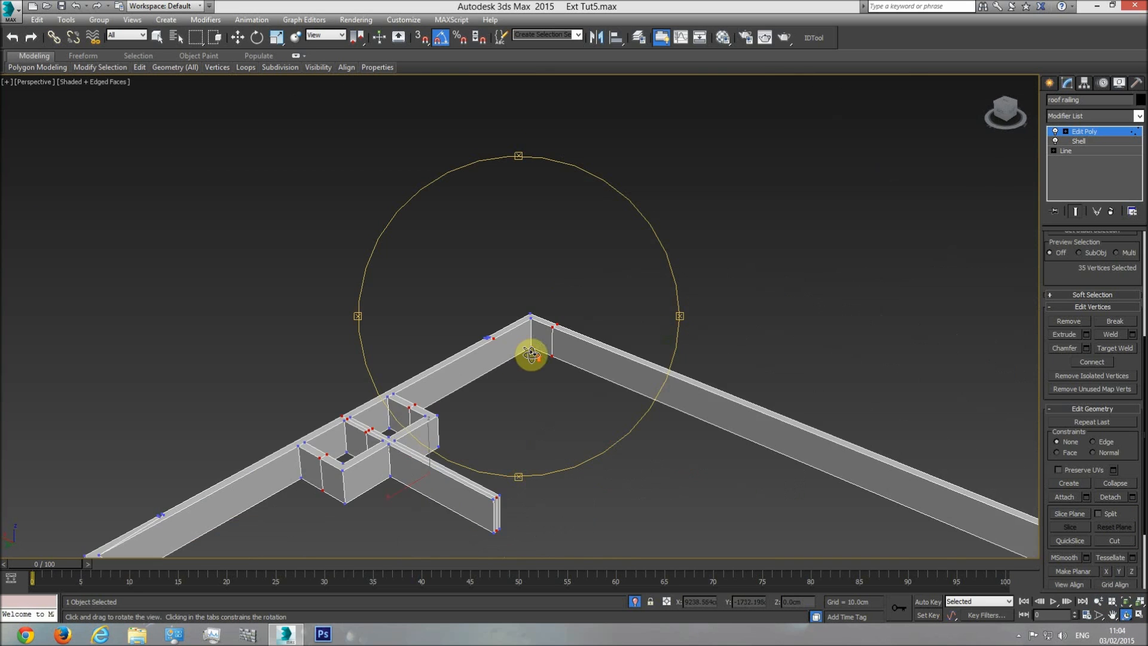
pyautogui.scroll(5, 514, 349)
pyautogui.moveTo(412, 315); pyautogui.dragTo(468, 323)
pyautogui.click(1115, 541)
pyautogui.click(277, 232)
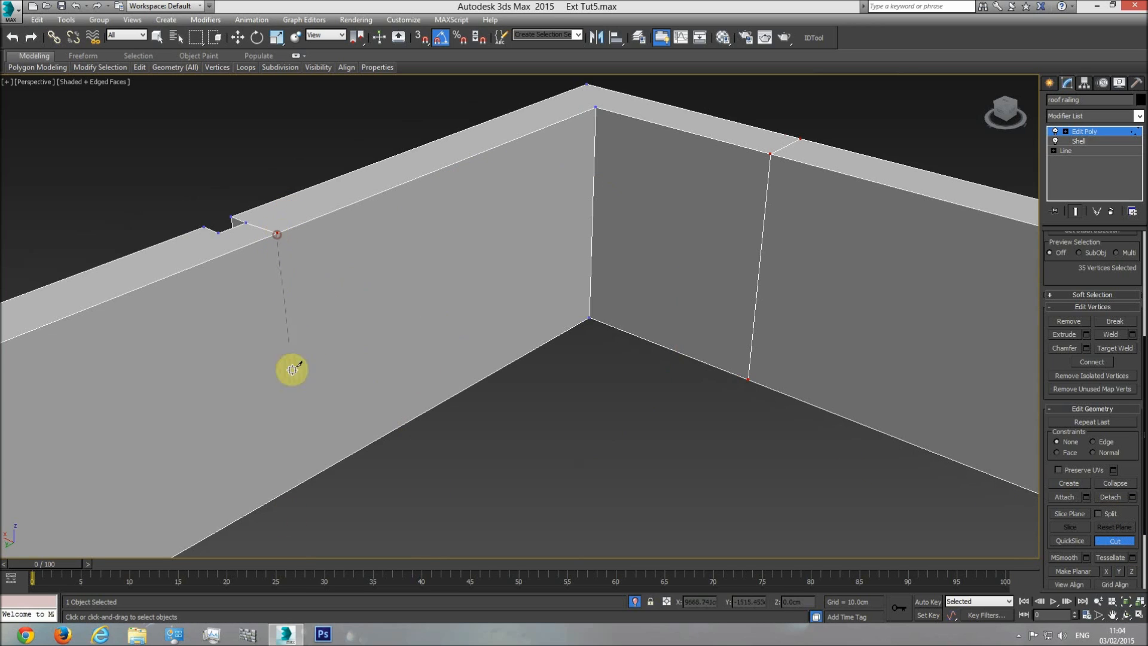
pyautogui.press('w')
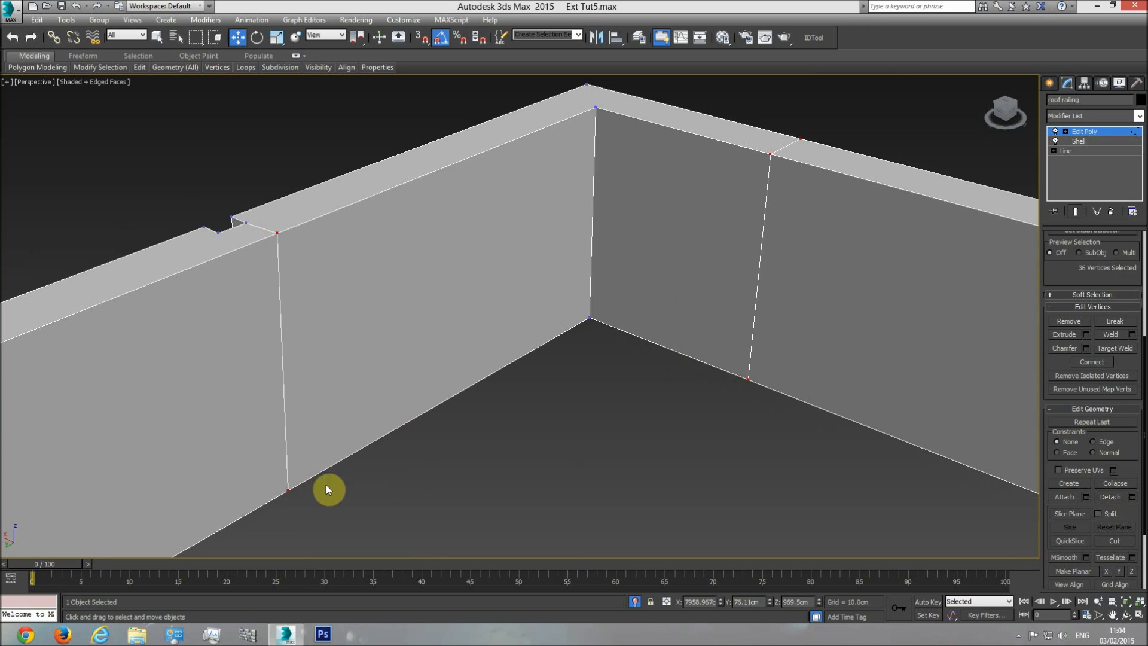
# Step: Cut the railing's underside from the end of the inner-face cut to the notch's inner vertex
pyautogui.click(1128, 603)
pyautogui.click(1128, 616)
pyautogui.moveTo(513, 330); pyautogui.dragTo(514, 243)
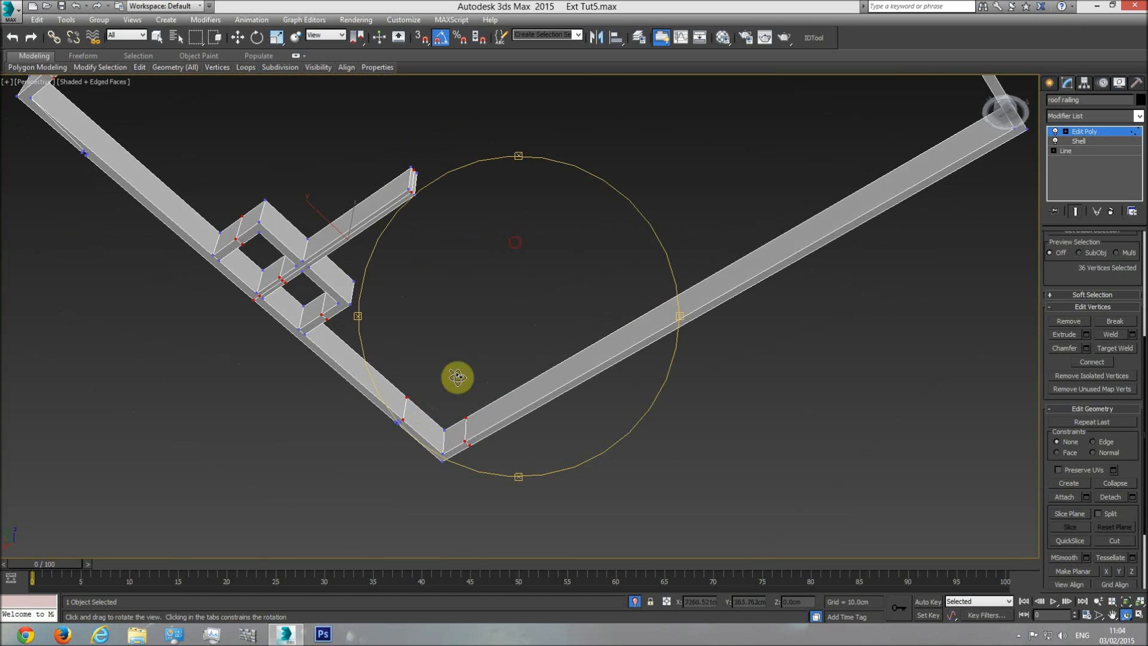
pyautogui.scroll(8, 423, 392)
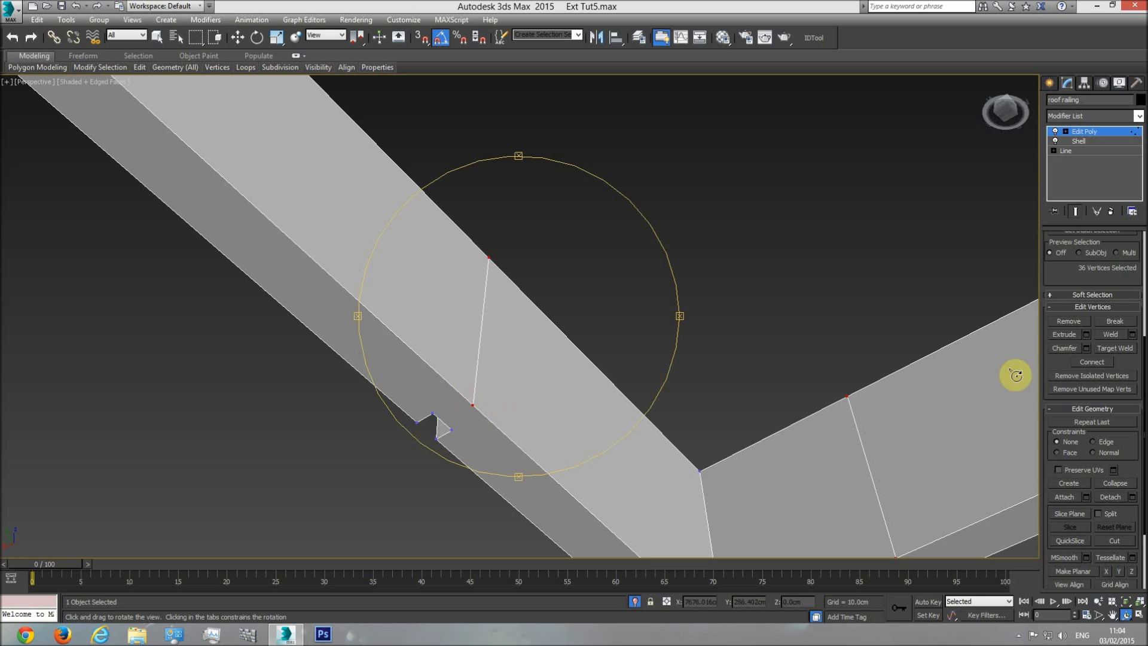
pyautogui.click(1118, 542)
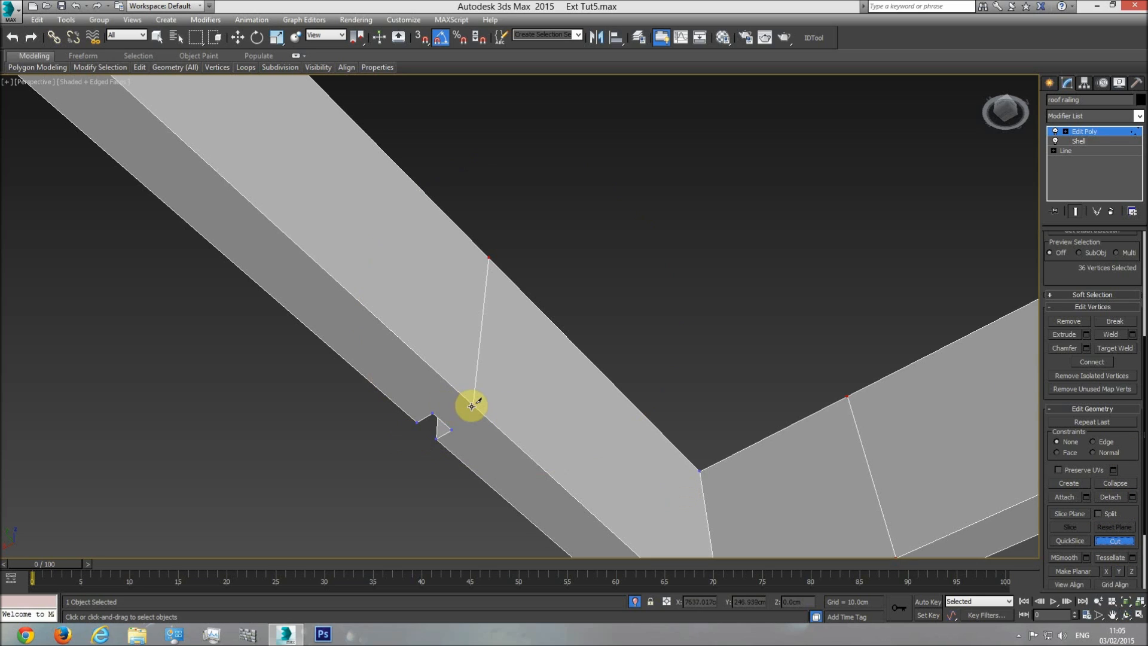
pyautogui.click(453, 429)
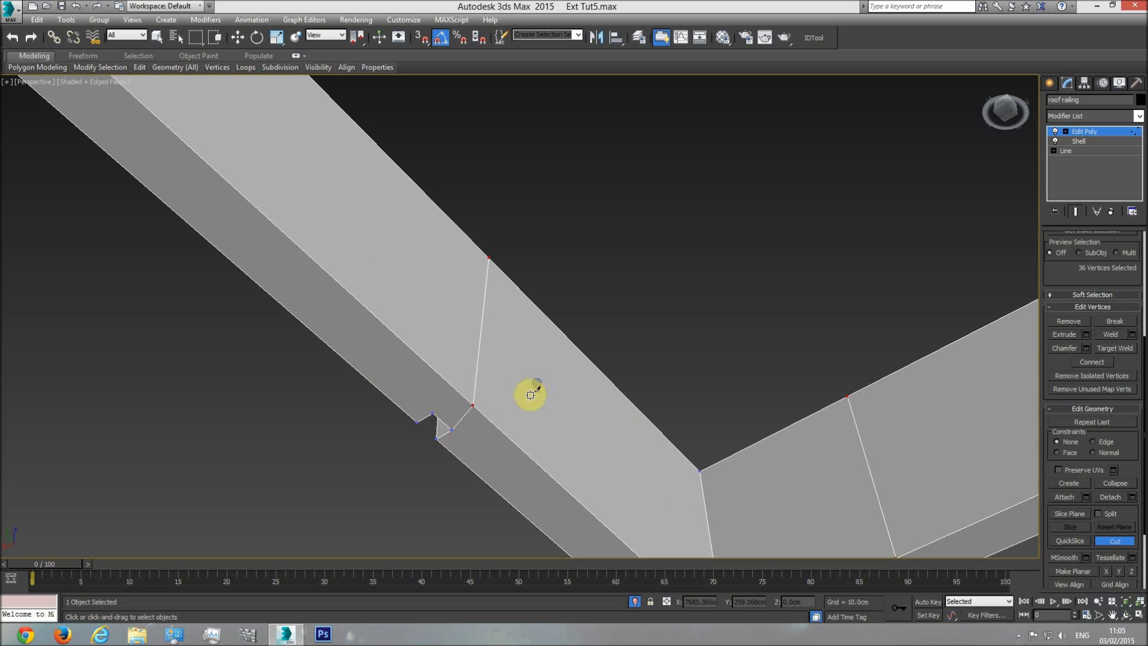
pyautogui.press('w')
# Step: With vertex snapping on in the top view, align both vertices on the railing's inner edge in Y with the notch's inner vertex
pyautogui.press('t')
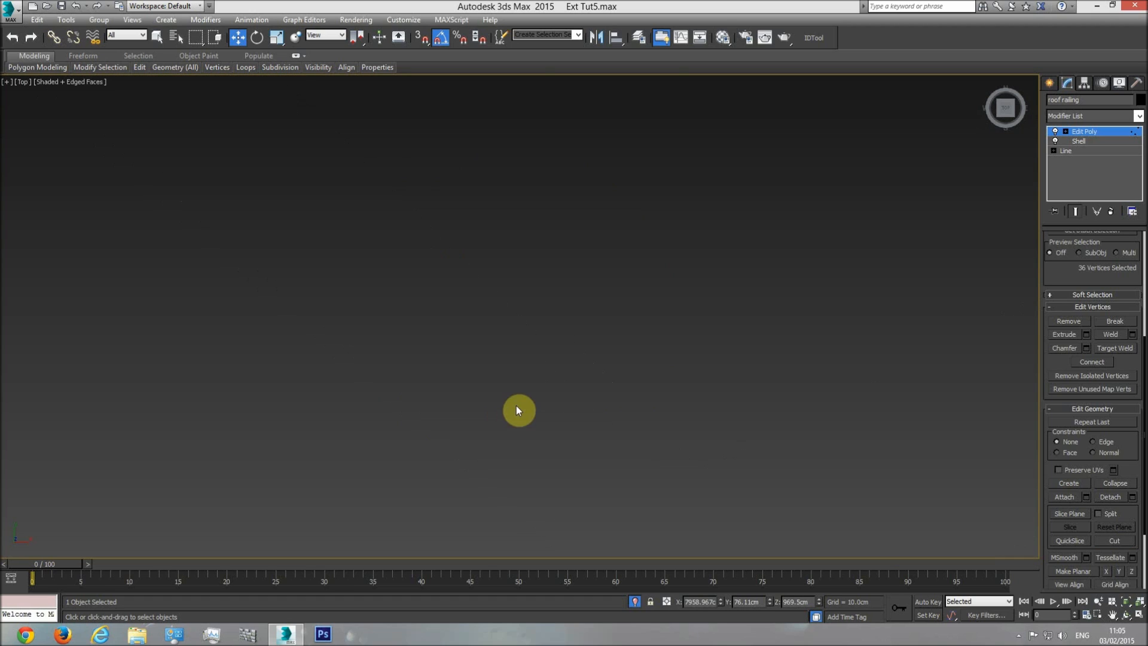
pyautogui.scroll(10, 687, 416)
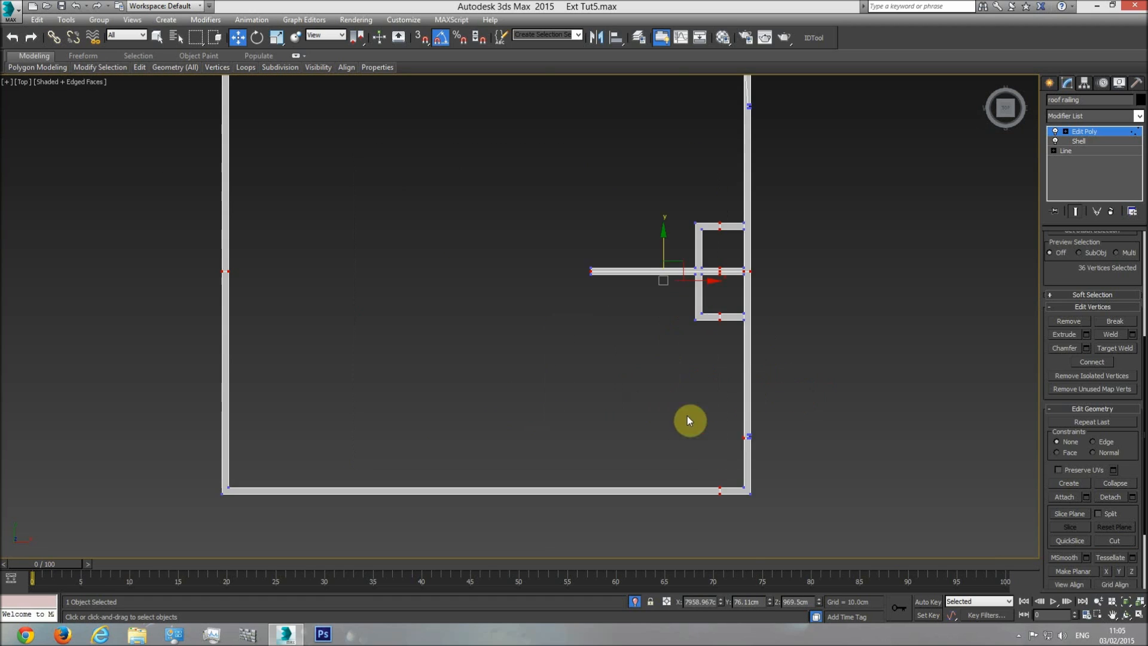
pyautogui.press('F3')
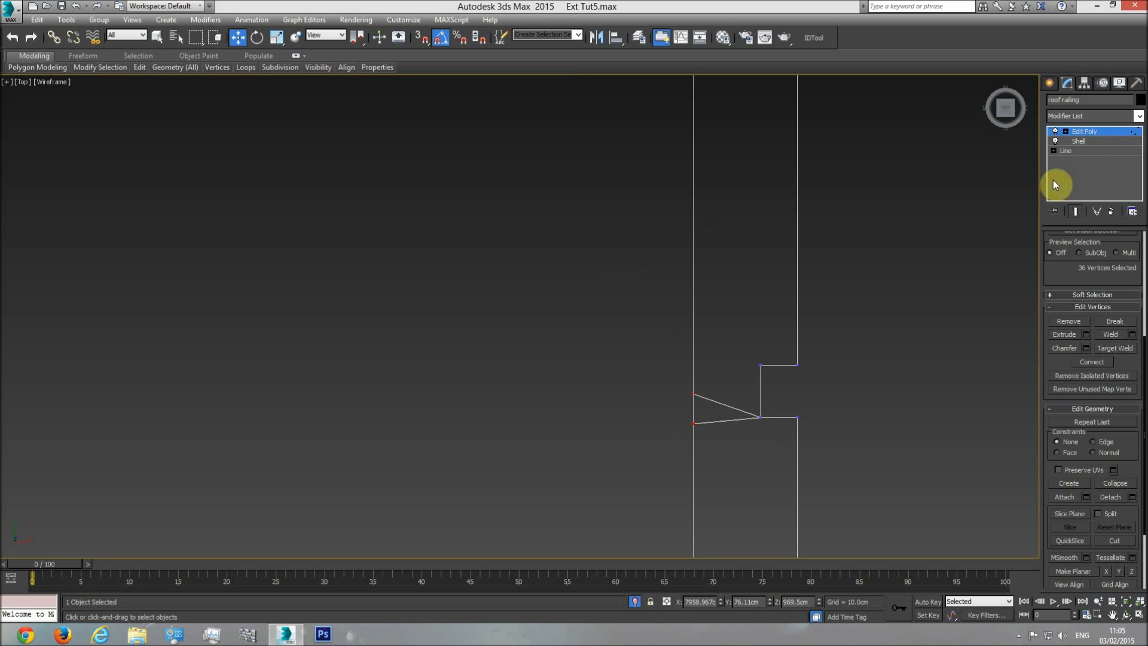
pyautogui.click(425, 35)
pyautogui.moveTo(709, 411); pyautogui.dragTo(709, 412)
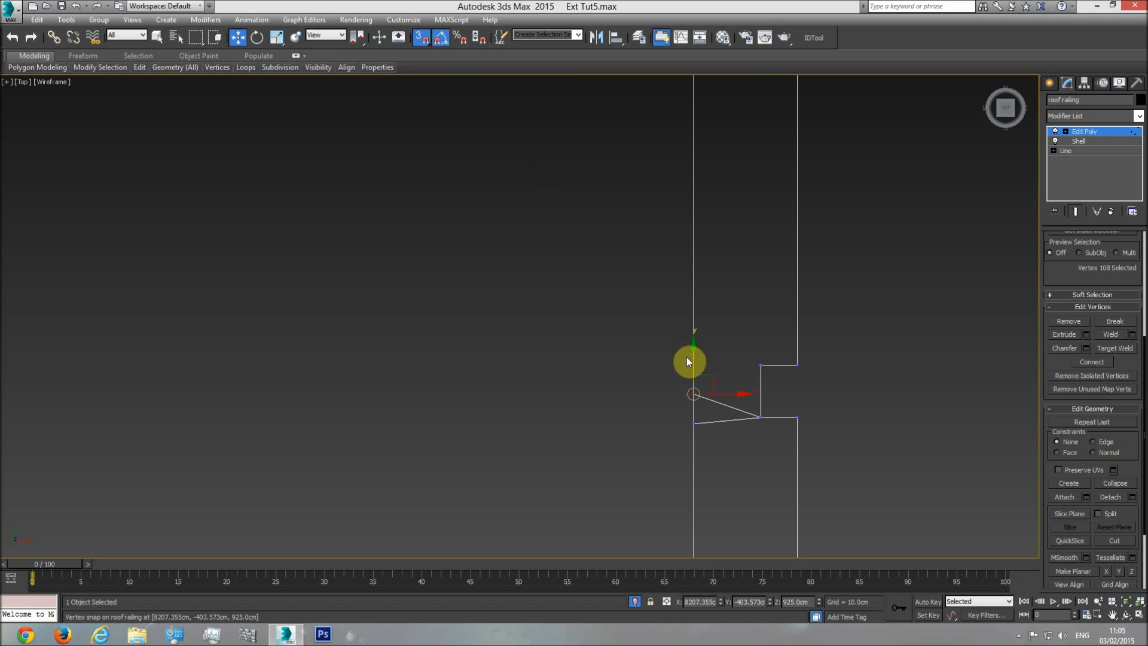
pyautogui.moveTo(694, 351); pyautogui.dragTo(759, 411)
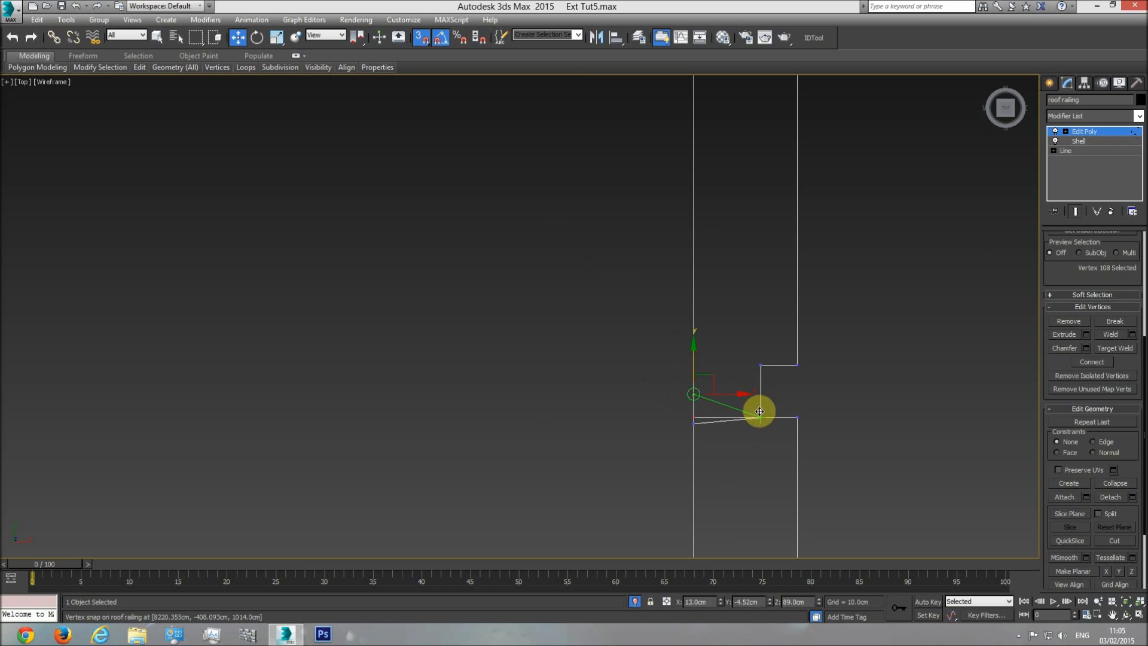
pyautogui.moveTo(674, 422); pyautogui.dragTo(758, 411)
# Step: Delete all railing polygons that form the corner section between the two cuts
pyautogui.press('p')
pyautogui.click(1128, 616)
pyautogui.scroll(-5, 592, 381)
pyautogui.moveTo(591, 382)
pyautogui.mouseDown()
pyautogui.moveTo(658, 333)
pyautogui.moveTo(692, 337)
pyautogui.moveTo(666, 295)
pyautogui.moveTo(676, 239)
pyautogui.moveTo(761, 332)
pyautogui.moveTo(845, 328)
pyautogui.moveTo(540, 384)
pyautogui.moveTo(738, 317)
pyautogui.mouseUp()
pyautogui.press('F3')
pyautogui.scroll(-3, 634, 338)
pyautogui.click(1095, 136)
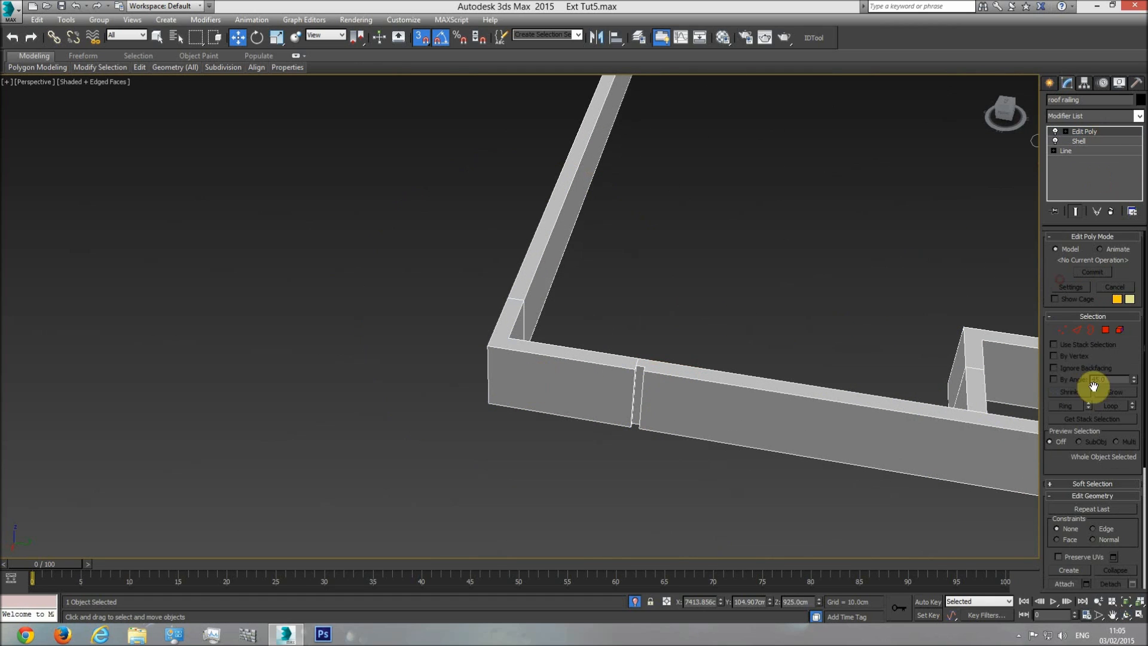
pyautogui.click(1105, 329)
pyautogui.moveTo(596, 333); pyautogui.dragTo(579, 448)
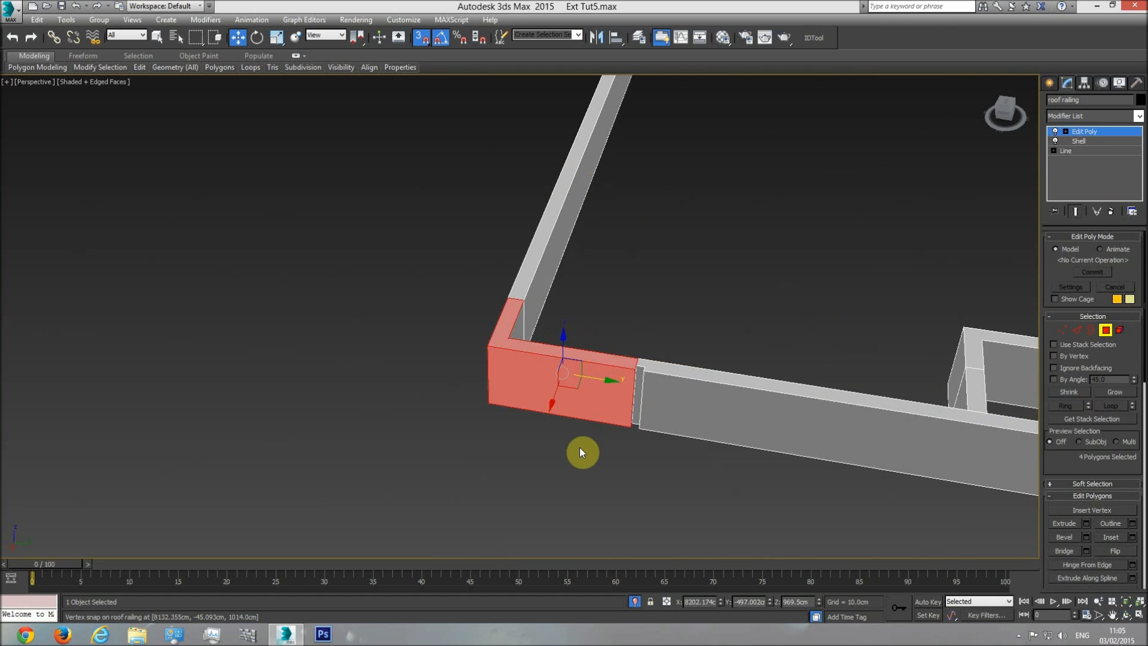
pyautogui.press('Delete')
pyautogui.click(510, 352)
pyautogui.press('Delete')
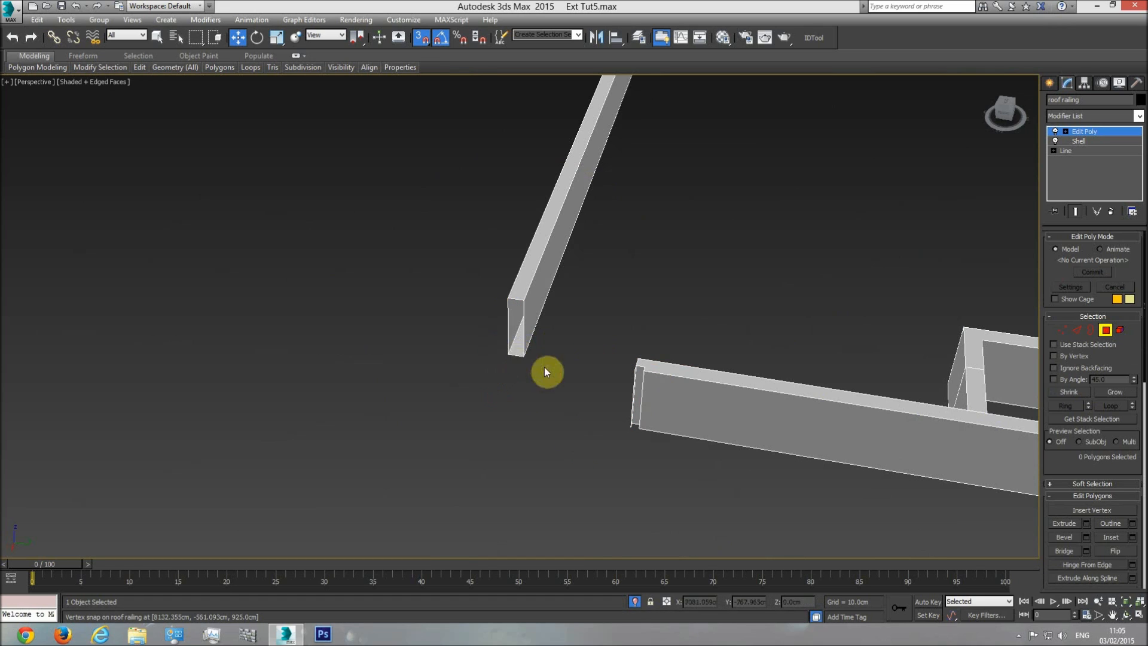
# Step: Delete the leftover narrow face at the cut end beside the railing's notch
pyautogui.scroll(4, 541, 373)
pyautogui.moveTo(738, 419); pyautogui.dragTo(423, 374, button='middle')
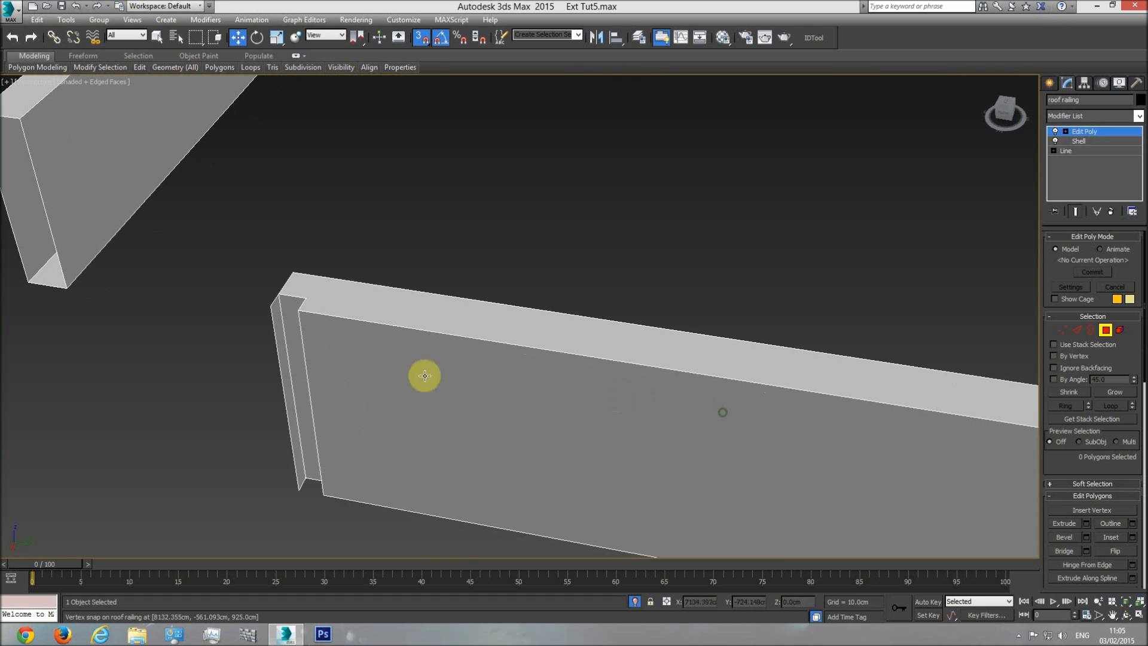
pyautogui.click(281, 353)
pyautogui.press('Delete')
# Step: Cap the two open borders at the railing's cut ends and bring the isolated building parts back into view
pyautogui.moveTo(280, 353); pyautogui.dragTo(359, 361, button='middle')
pyautogui.scroll(-5, 359, 360)
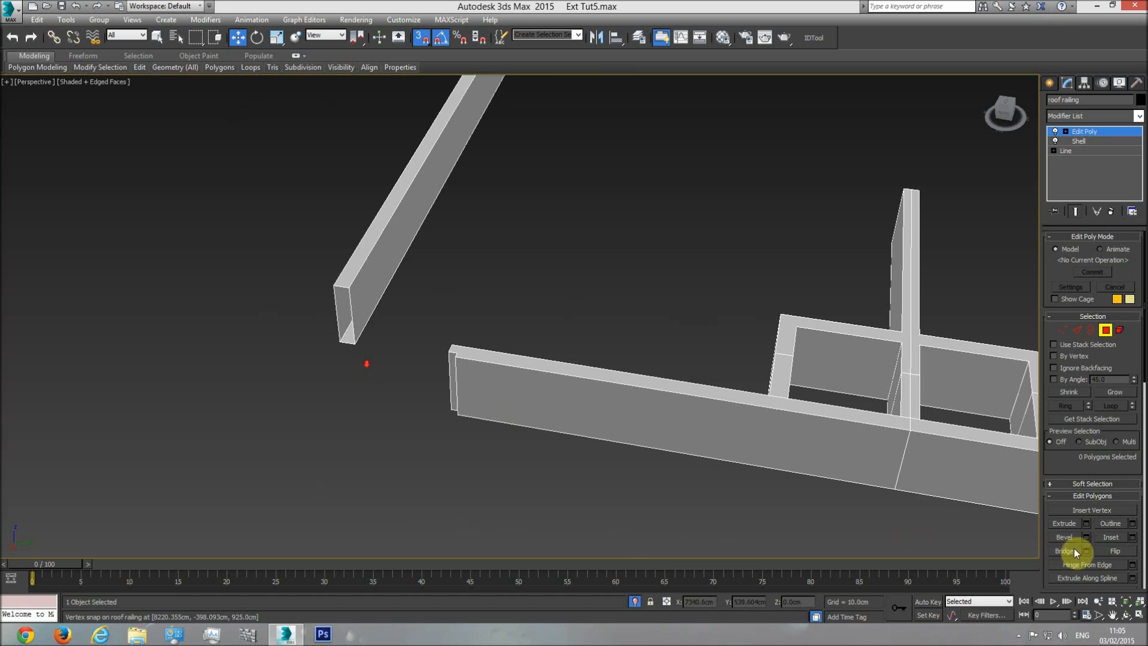
pyautogui.click(1128, 616)
pyautogui.moveTo(590, 367); pyautogui.dragTo(564, 336)
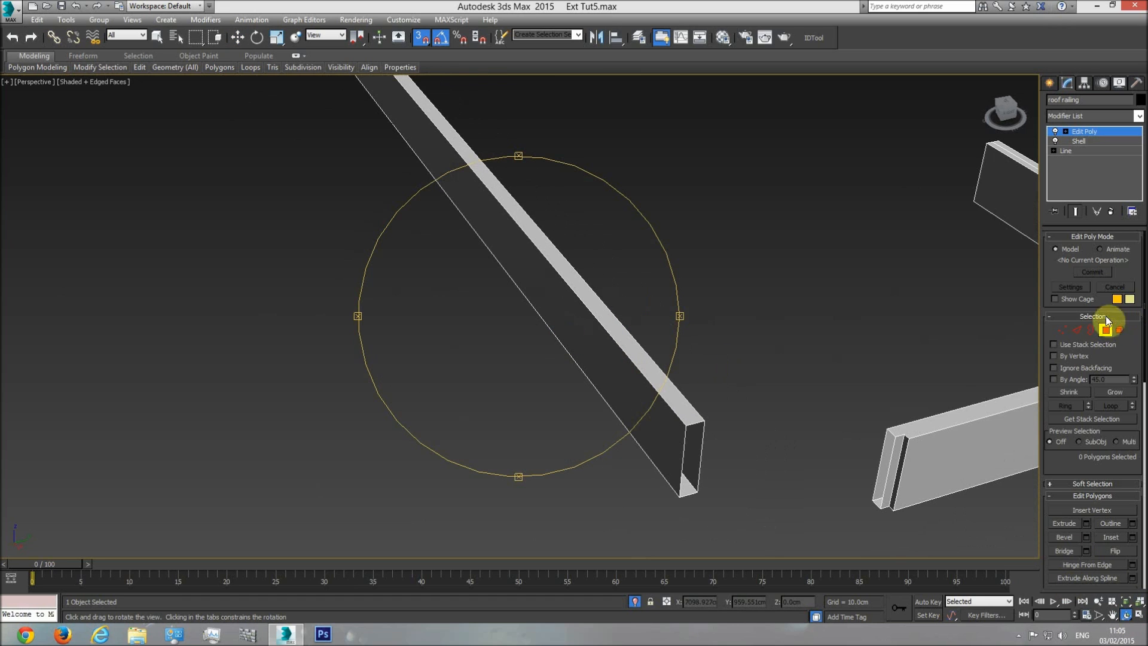
pyautogui.click(1091, 329)
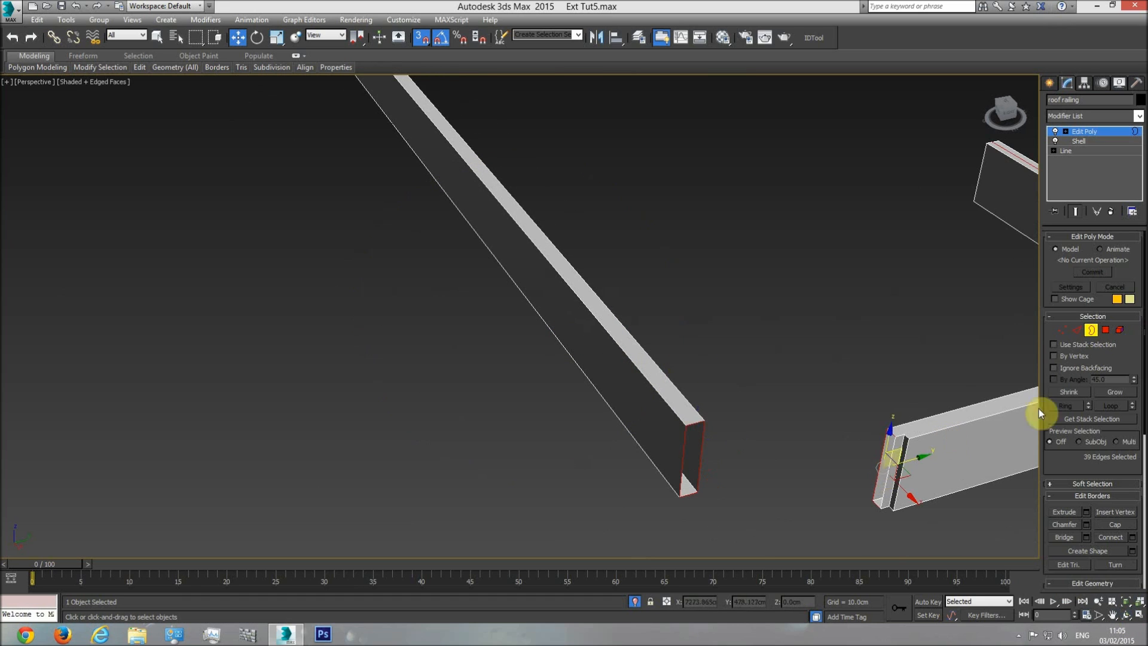
pyautogui.click(157, 37)
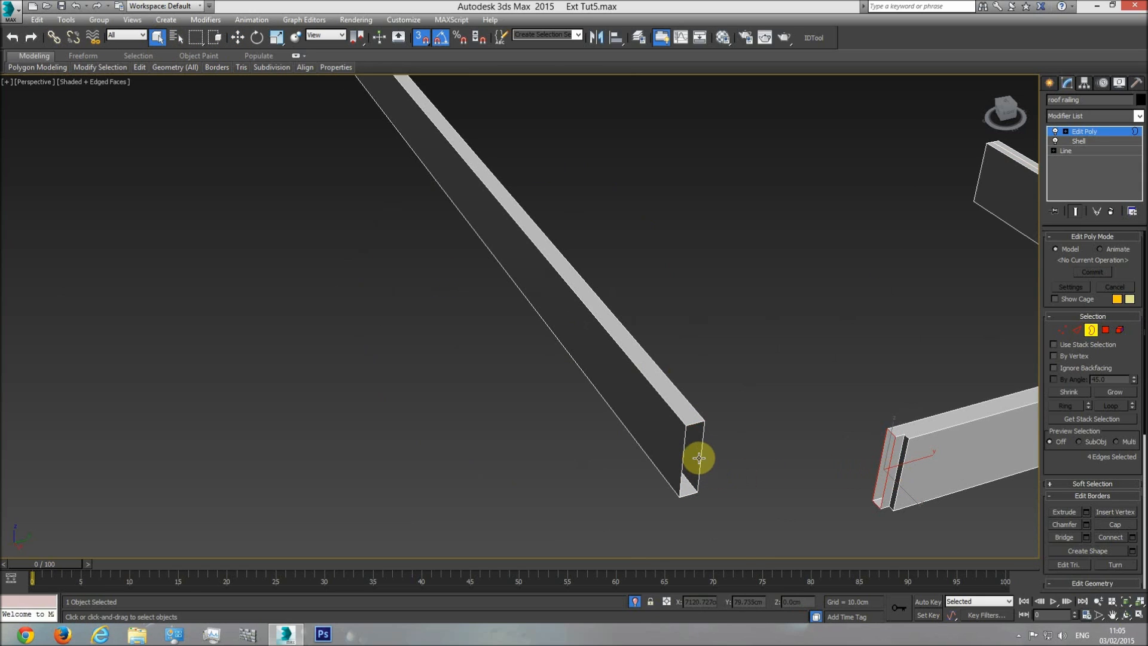
pyautogui.click(1115, 526)
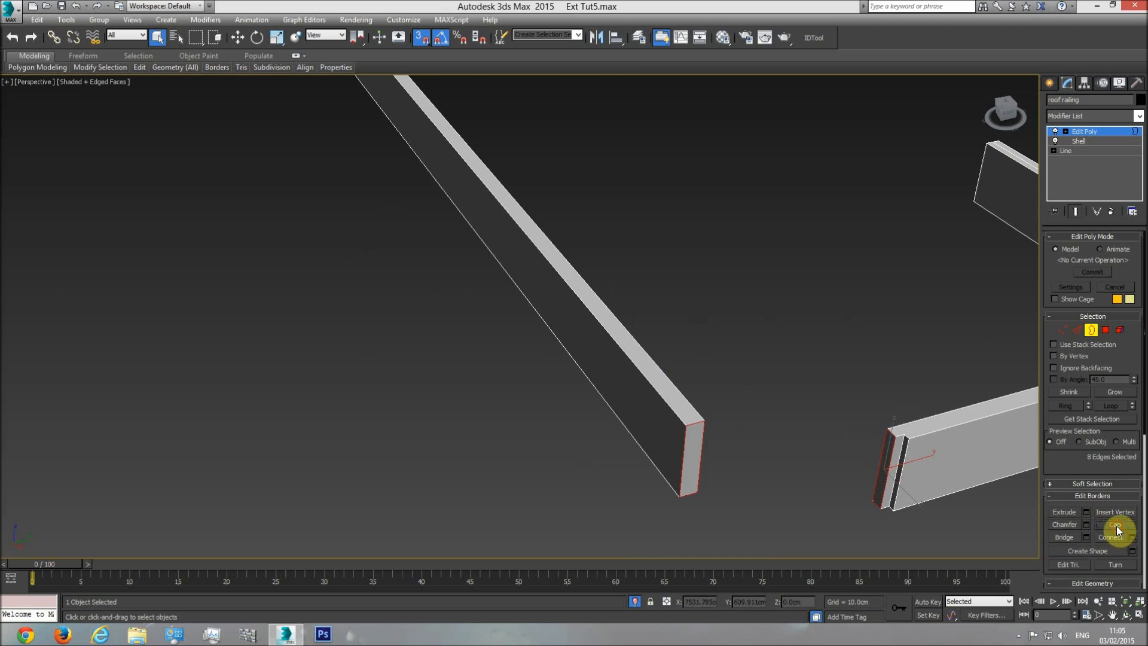
pyautogui.click(1092, 131)
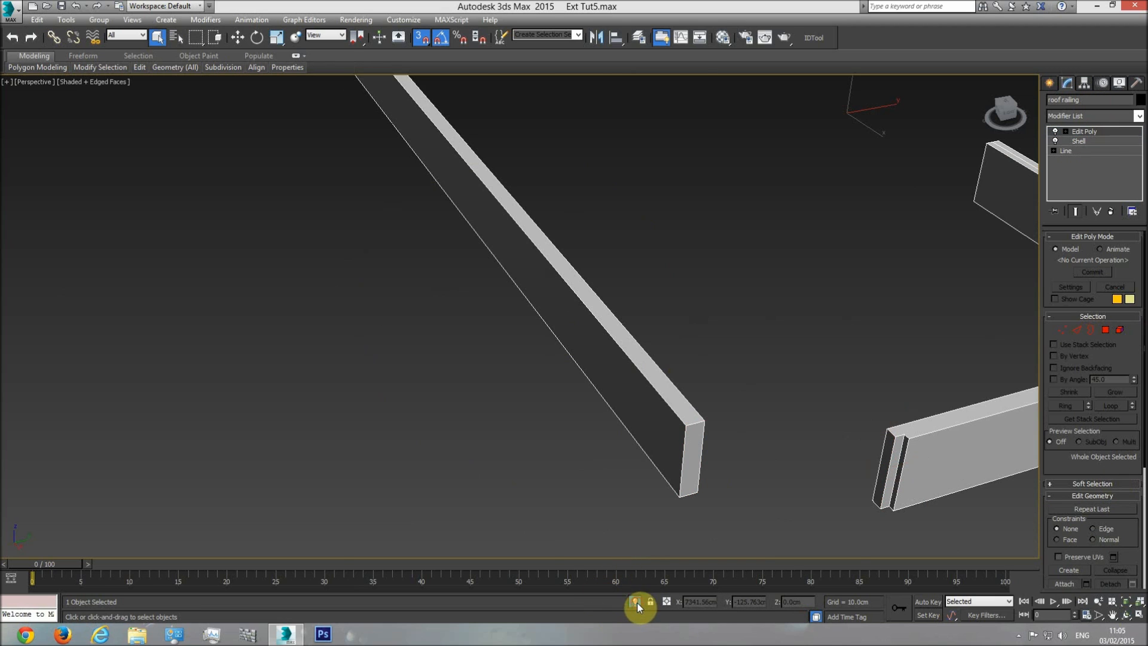
pyautogui.click(634, 601)
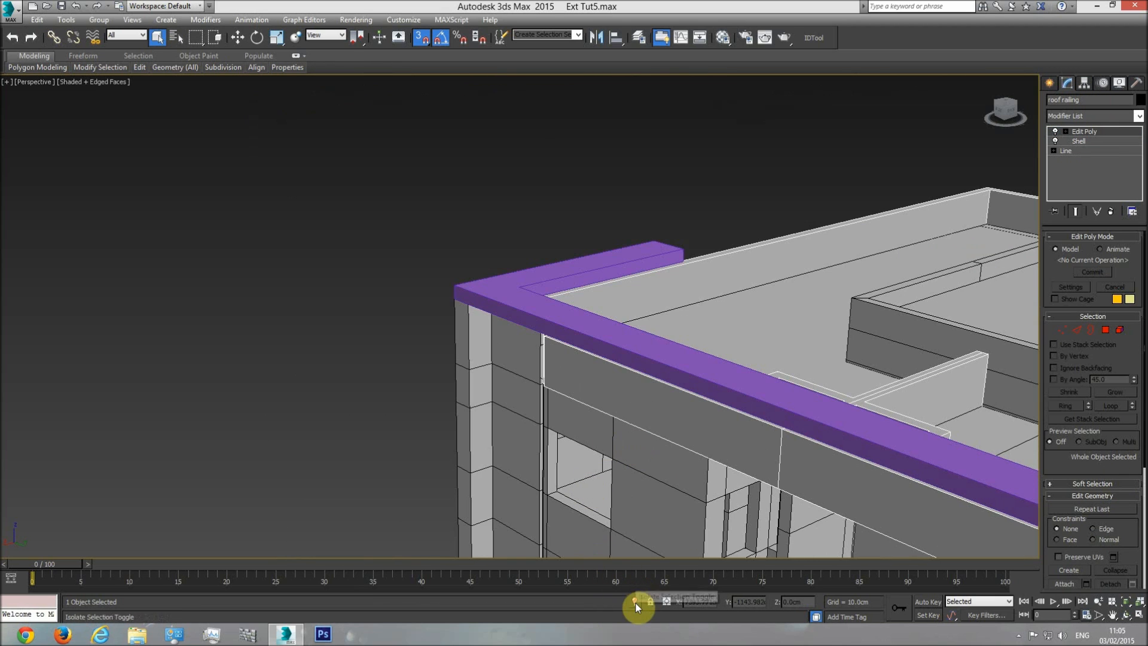
# Step: Isolate Ext walls lvl2 to examine the inner side of its raised corner, and end the isolation
pyautogui.click(1125, 615)
pyautogui.moveTo(605, 355)
pyautogui.mouseDown()
pyautogui.moveTo(666, 333)
pyautogui.moveTo(607, 335)
pyautogui.moveTo(515, 397)
pyautogui.moveTo(579, 329)
pyautogui.moveTo(544, 330)
pyautogui.moveTo(573, 387)
pyautogui.moveTo(662, 297)
pyautogui.moveTo(600, 358)
pyautogui.mouseUp()
pyautogui.rightClick(578, 429)
pyautogui.click(608, 430)
pyautogui.rightClick(601, 391)
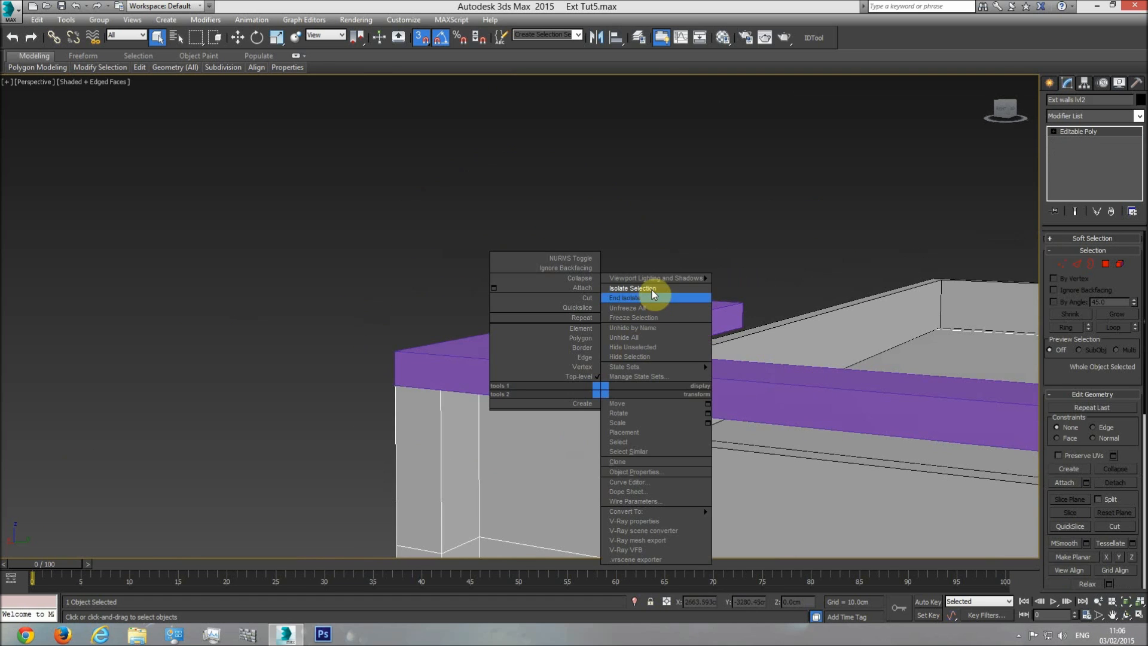
pyautogui.click(651, 289)
pyautogui.click(1125, 614)
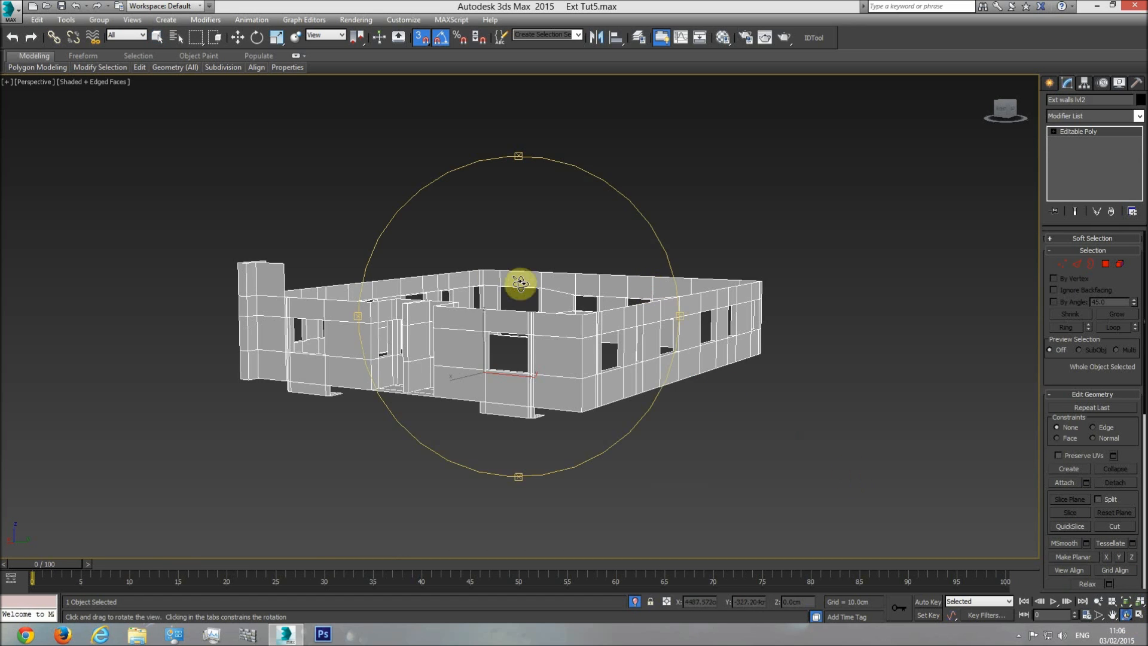
pyautogui.moveTo(520, 282); pyautogui.dragTo(439, 327)
pyautogui.moveTo(318, 239); pyautogui.dragTo(438, 328, button='middle')
pyautogui.scroll(5, 432, 325)
pyautogui.moveTo(557, 318); pyautogui.dragTo(402, 290)
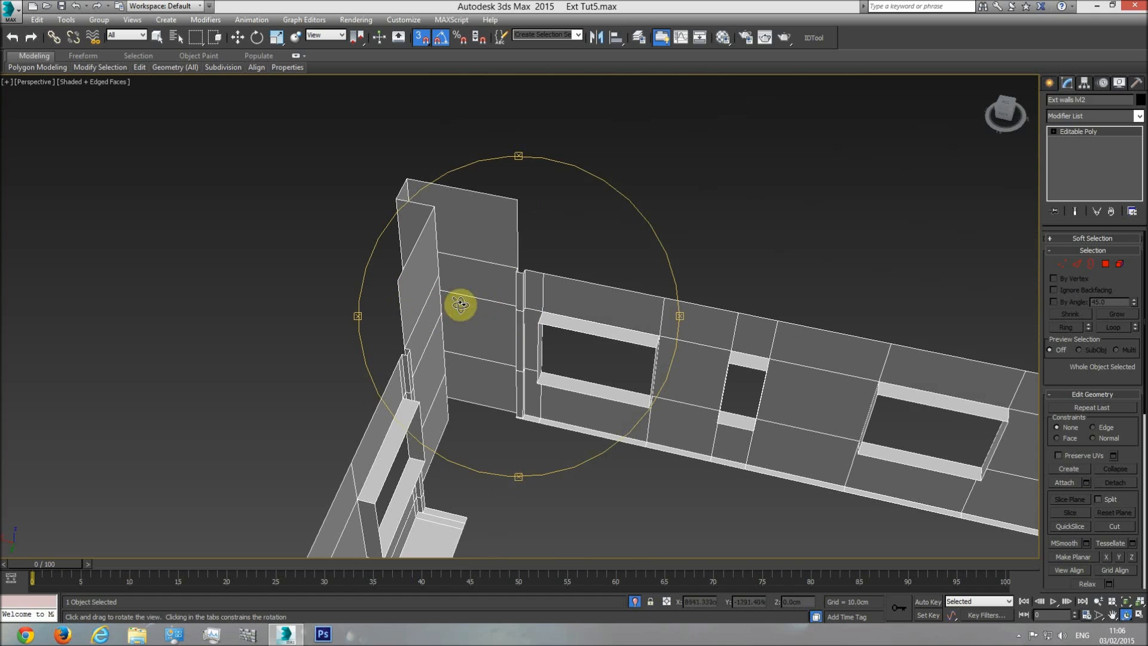
pyautogui.rightClick(584, 240)
pyautogui.click(635, 600)
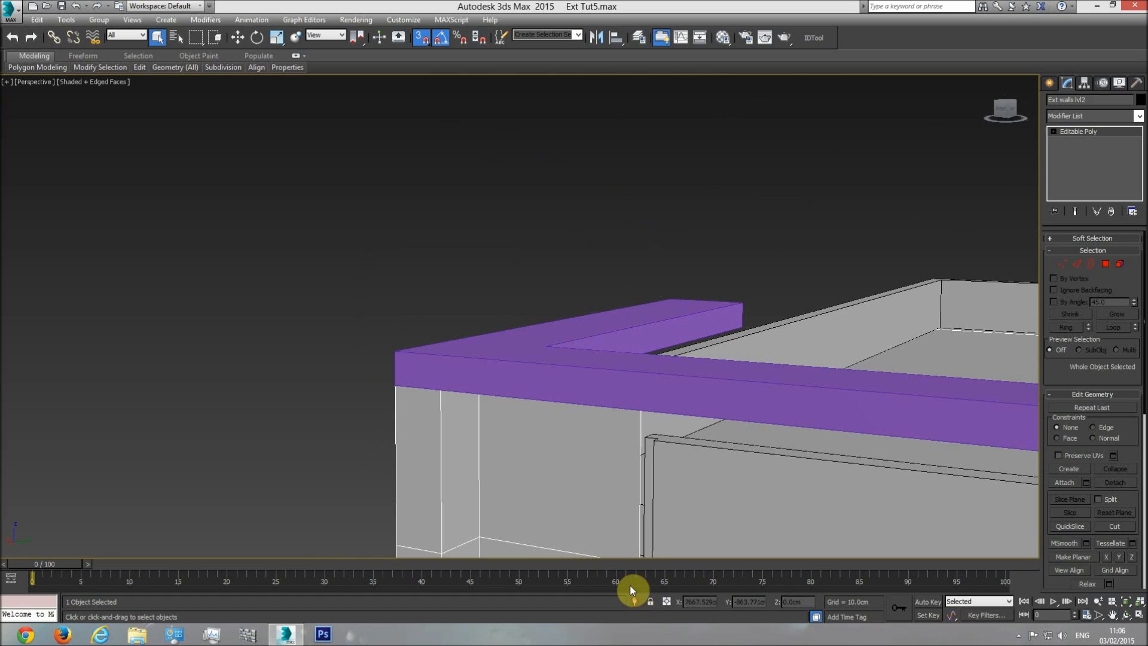
# Step: Extrude the raised corner wall's free vertical edge in Ext walls lvl2 along X, snapped to the inner corner of the roof slab
pyautogui.click(1077, 265)
pyautogui.click(639, 446)
pyautogui.press('t')
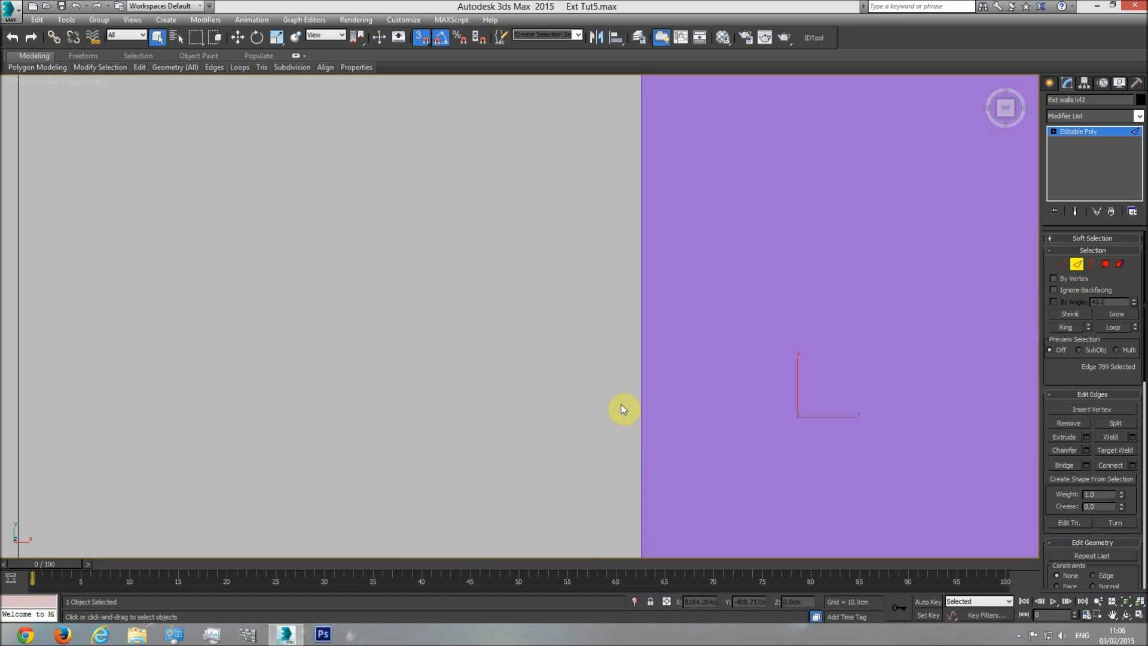
pyautogui.press('F3')
pyautogui.scroll(-2, 653, 424)
pyautogui.press('p')
pyautogui.click(1125, 602)
pyautogui.click(1126, 615)
pyautogui.press('F3')
pyautogui.moveTo(574, 320)
pyautogui.mouseDown()
pyautogui.moveTo(479, 298)
pyautogui.moveTo(390, 257)
pyautogui.mouseUp()
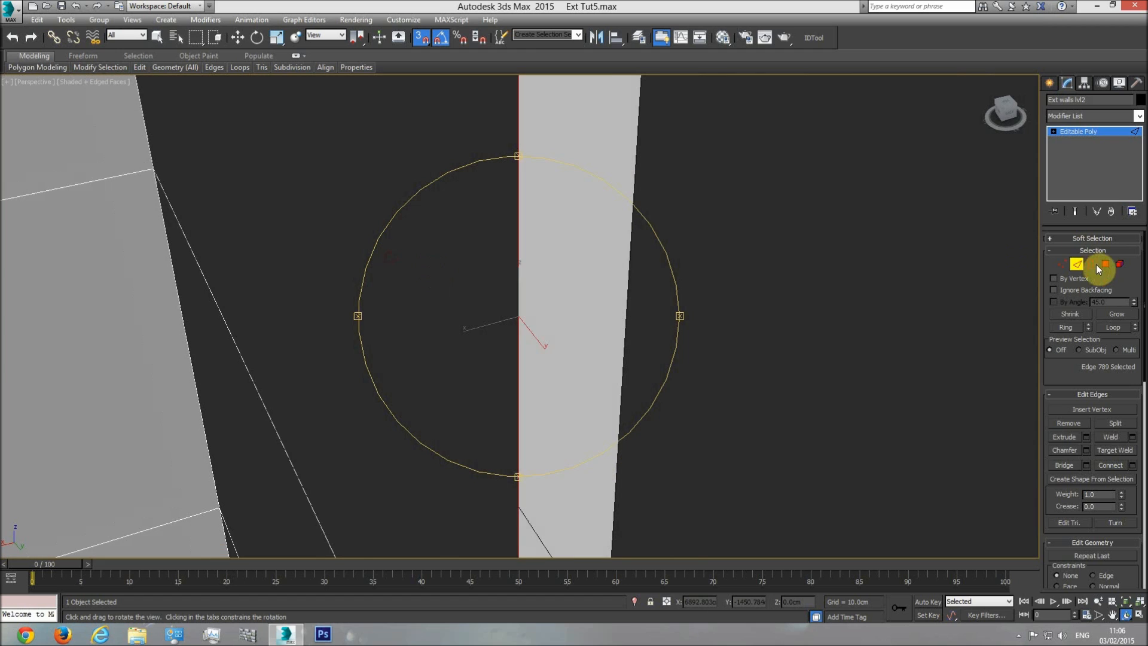
pyautogui.moveTo(523, 366); pyautogui.dragTo(512, 315)
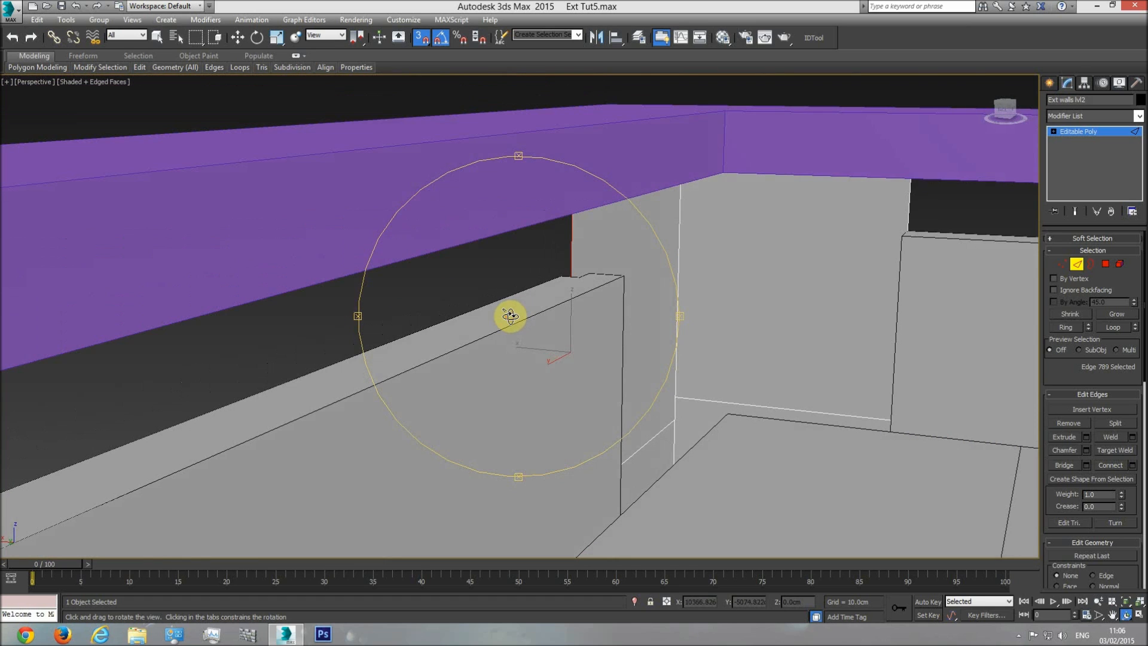
pyautogui.click(237, 37)
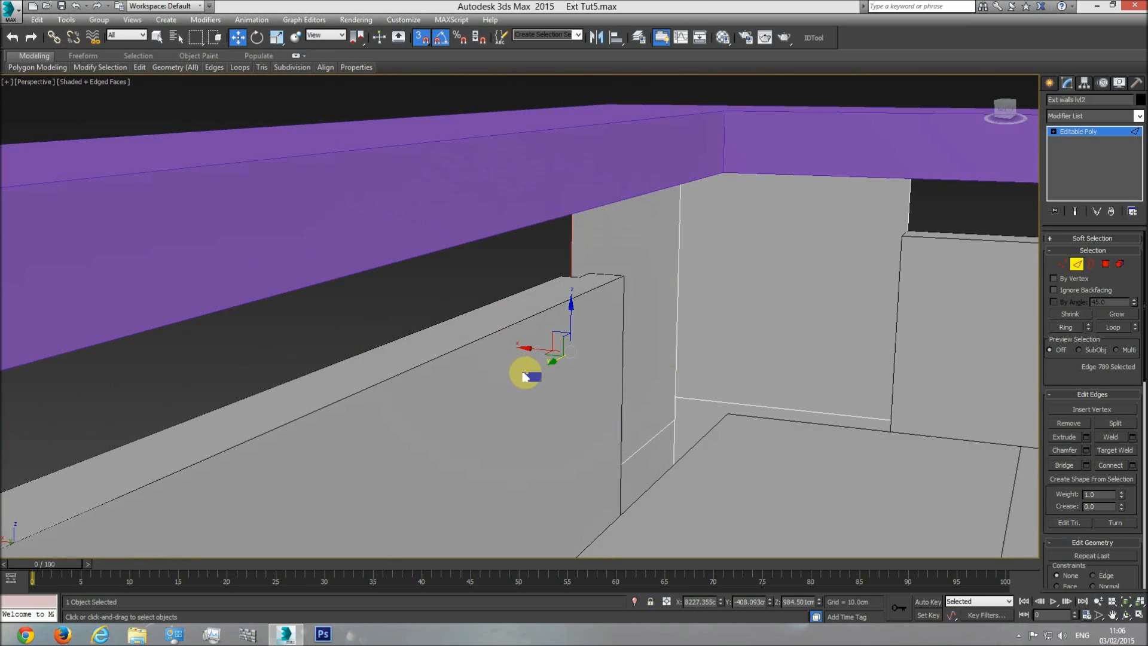
pyautogui.moveTo(529, 347)
pyautogui.keyDown('shift'); pyautogui.mouseDown()
pyautogui.moveTo(697, 207)
pyautogui.moveTo(727, 166)
pyautogui.mouseUp(); pyautogui.keyUp('shift')
pyautogui.moveTo(730, 428); pyautogui.dragTo(474, 428, button='middle')
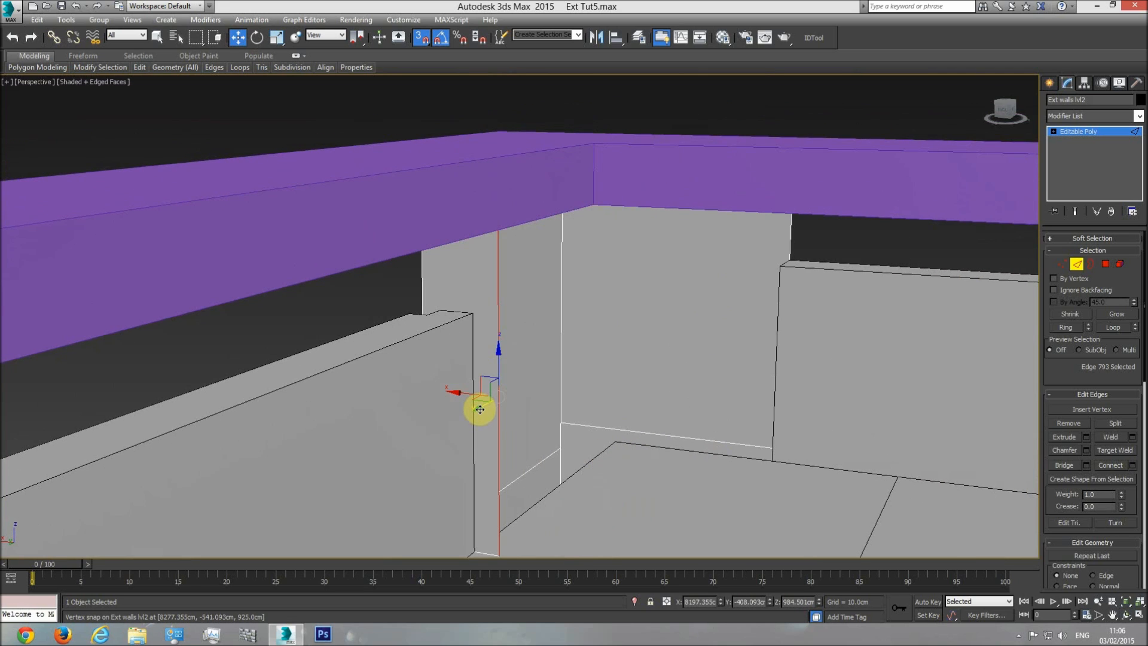
# Step: Continue extruding the wall edge to the slab's inner corner, along its other inner edge and out to the railing's far cut end
pyautogui.moveTo(479, 409); pyautogui.dragTo(594, 201)
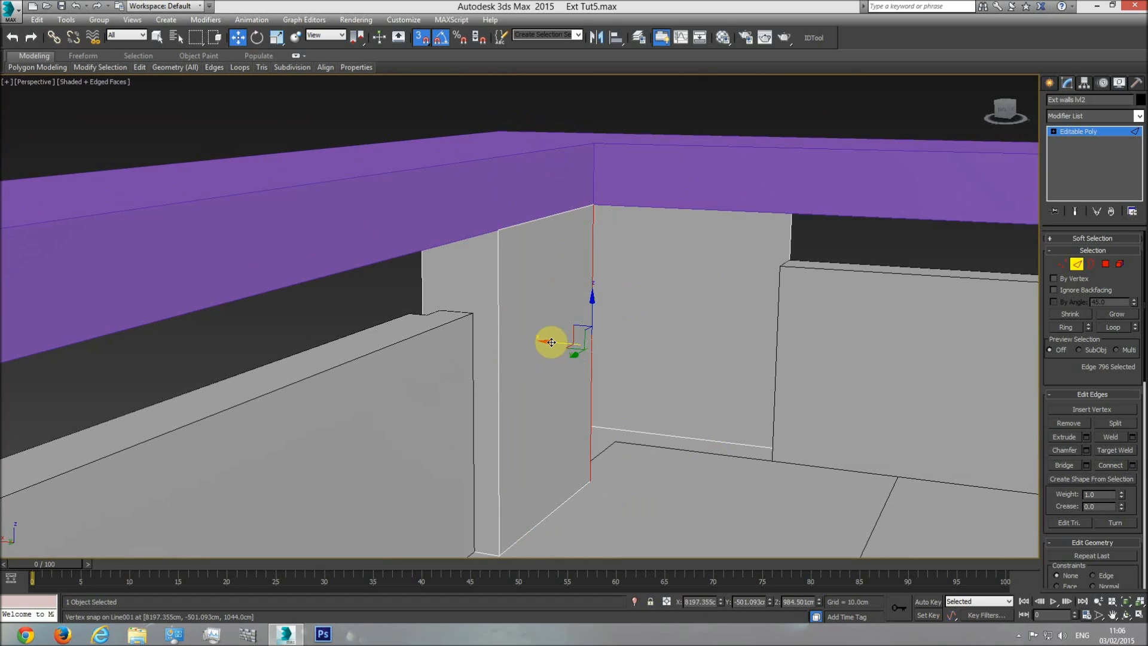
pyautogui.keyDown('shift'); pyautogui.moveTo(550, 341); pyautogui.dragTo(786, 193); pyautogui.keyUp('shift')
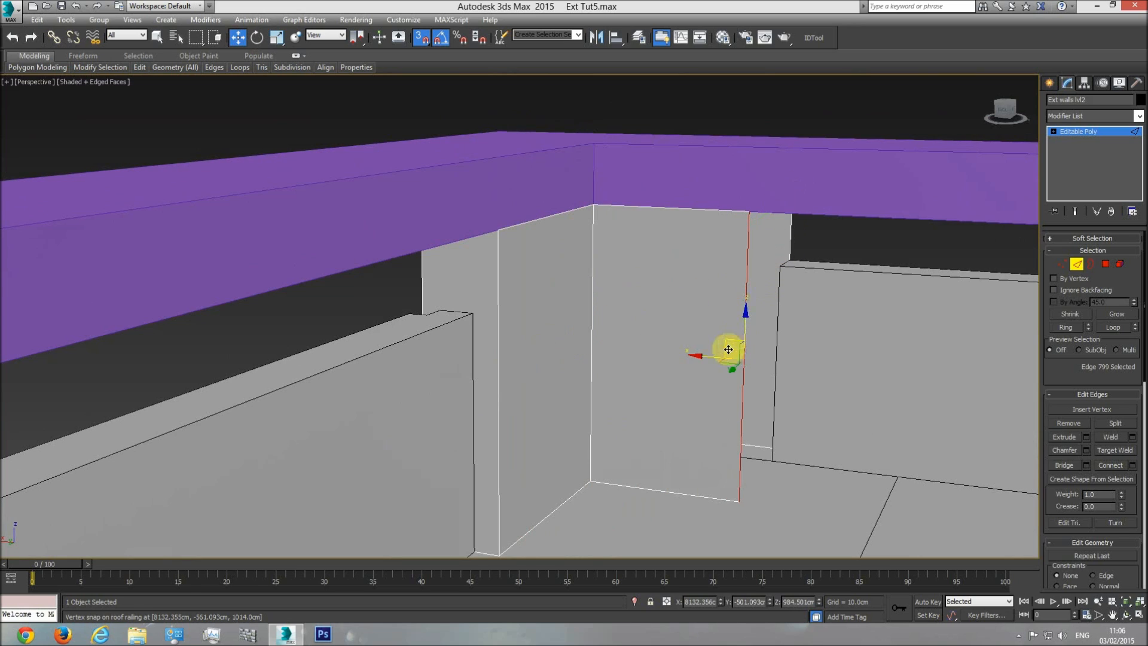
pyautogui.keyDown('shift'); pyautogui.moveTo(734, 372); pyautogui.dragTo(798, 189); pyautogui.keyUp('shift')
pyautogui.click(1127, 616)
pyautogui.moveTo(620, 338); pyautogui.dragTo(587, 343)
pyautogui.moveTo(544, 150); pyautogui.dragTo(703, 341)
# Step: Examine the elevation drawings in the top view for the upper roof slab and its corner walls
pyautogui.scroll(-4, 636, 316)
pyautogui.press('t')
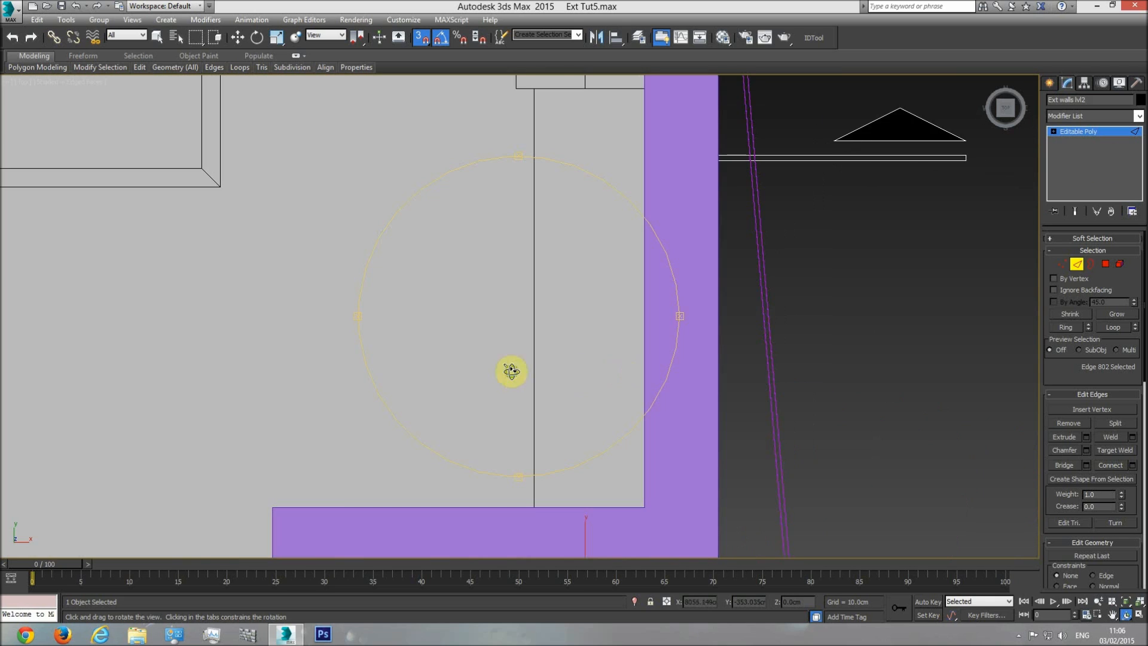
pyautogui.scroll(-7, 516, 384)
pyautogui.scroll(-4, 515, 384)
pyautogui.moveTo(410, 359); pyautogui.dragTo(706, 352, button='middle')
pyautogui.scroll(5, 388, 355)
pyautogui.scroll(4, 304, 384)
pyautogui.moveTo(300, 386); pyautogui.dragTo(673, 384, button='middle')
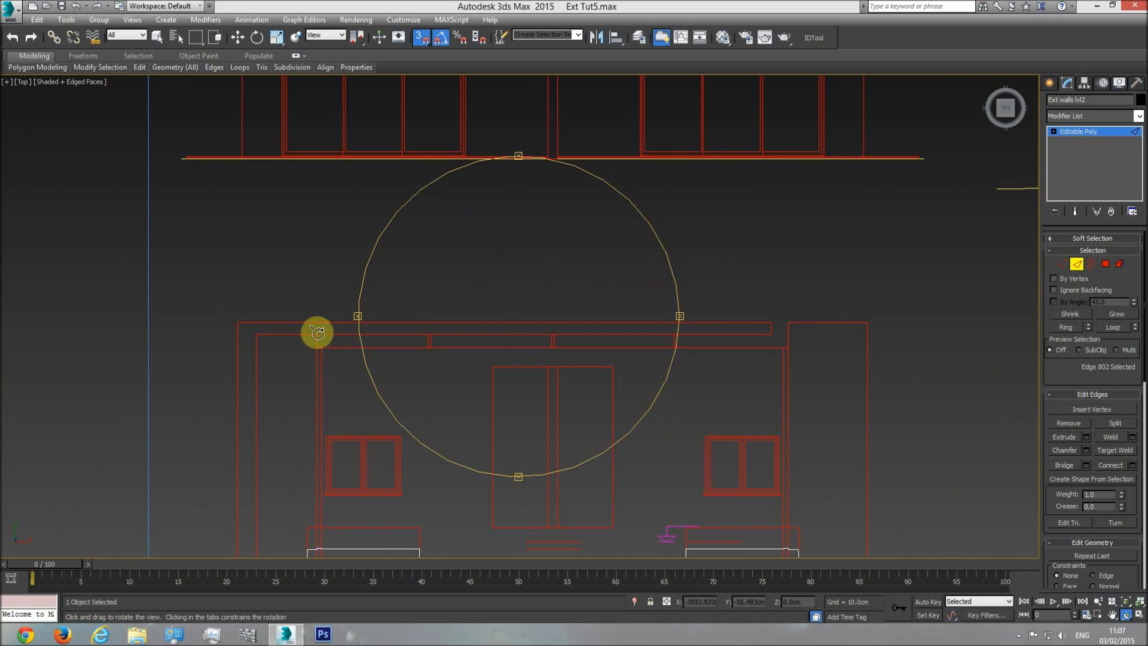
pyautogui.scroll(-3, 599, 350)
pyautogui.moveTo(557, 245); pyautogui.dragTo(344, 343, button='middle')
pyautogui.scroll(-3, 599, 351)
pyautogui.moveTo(587, 289); pyautogui.dragTo(443, 254, button='middle')
pyautogui.scroll(3, 580, 359)
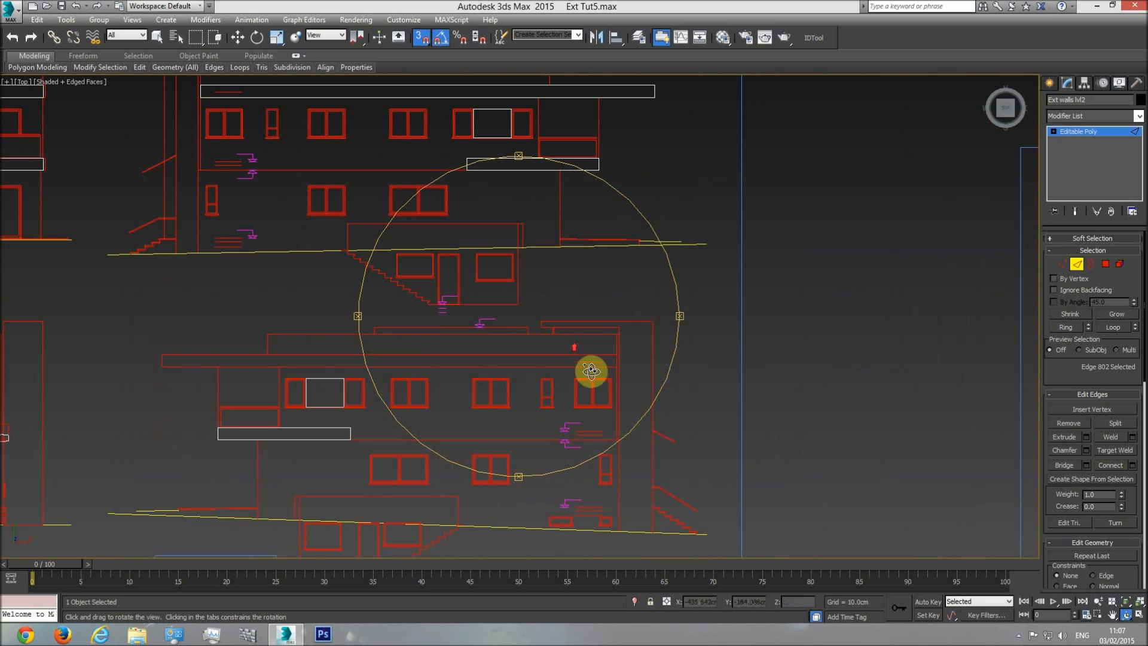
pyautogui.scroll(5, 618, 337)
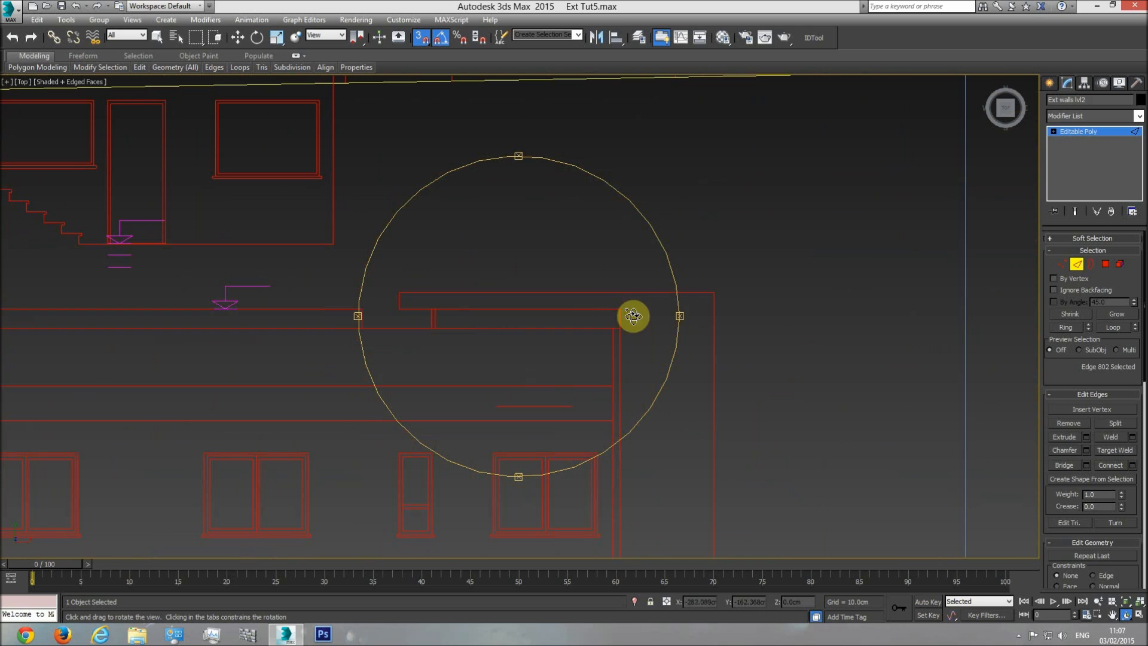
# Step: Leave edge editing of the walls and assign the base material to the L-shaped roof slab
pyautogui.moveTo(615, 364); pyautogui.dragTo(428, 290)
pyautogui.moveTo(429, 290); pyautogui.dragTo(383, 309, button='middle')
pyautogui.scroll(5, 429, 299)
pyautogui.moveTo(568, 333); pyautogui.dragTo(580, 312)
pyautogui.moveTo(885, 329); pyautogui.dragTo(486, 324, button='middle')
pyautogui.scroll(3, 648, 320)
pyautogui.press('w')
pyautogui.click(634, 276)
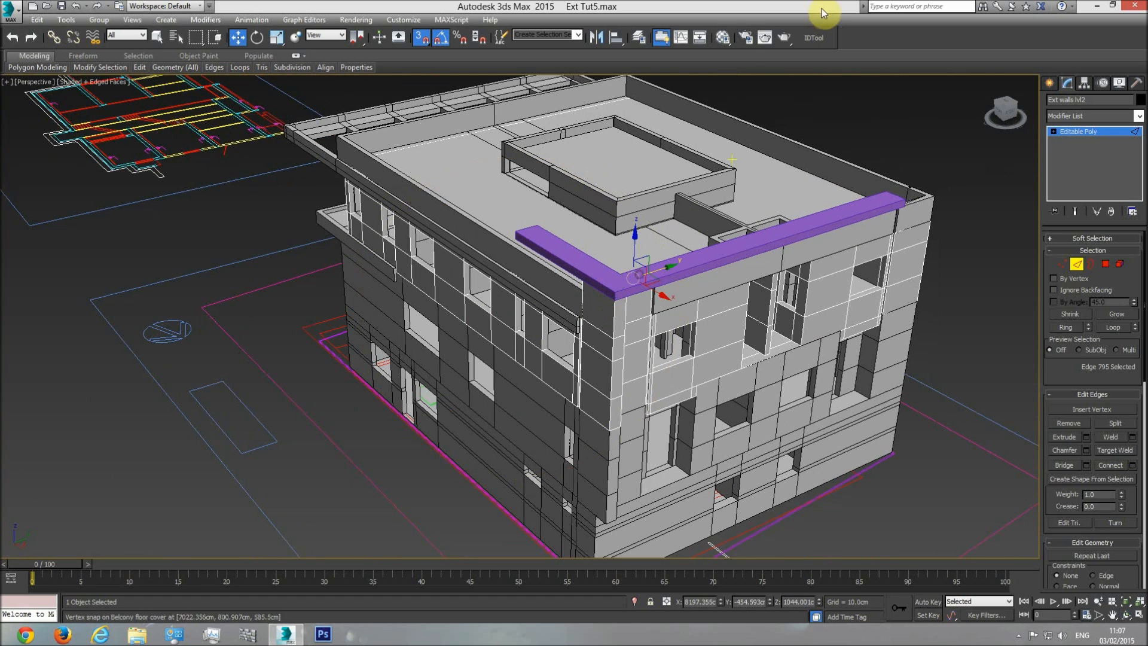
pyautogui.click(1097, 136)
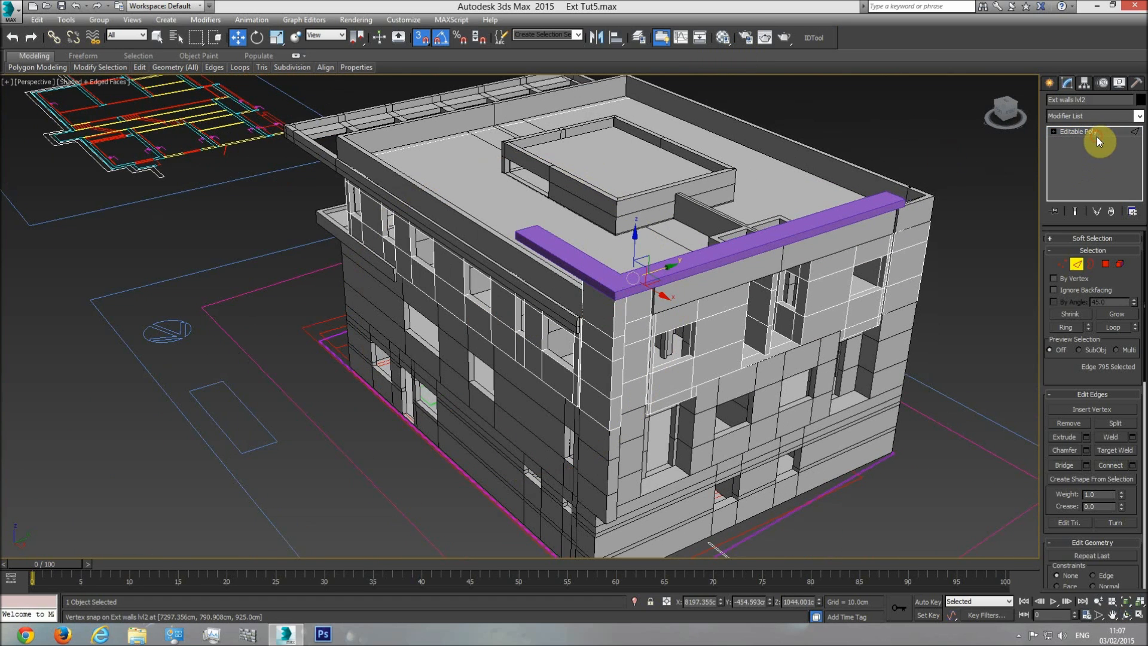
pyautogui.click(702, 260)
pyautogui.click(722, 38)
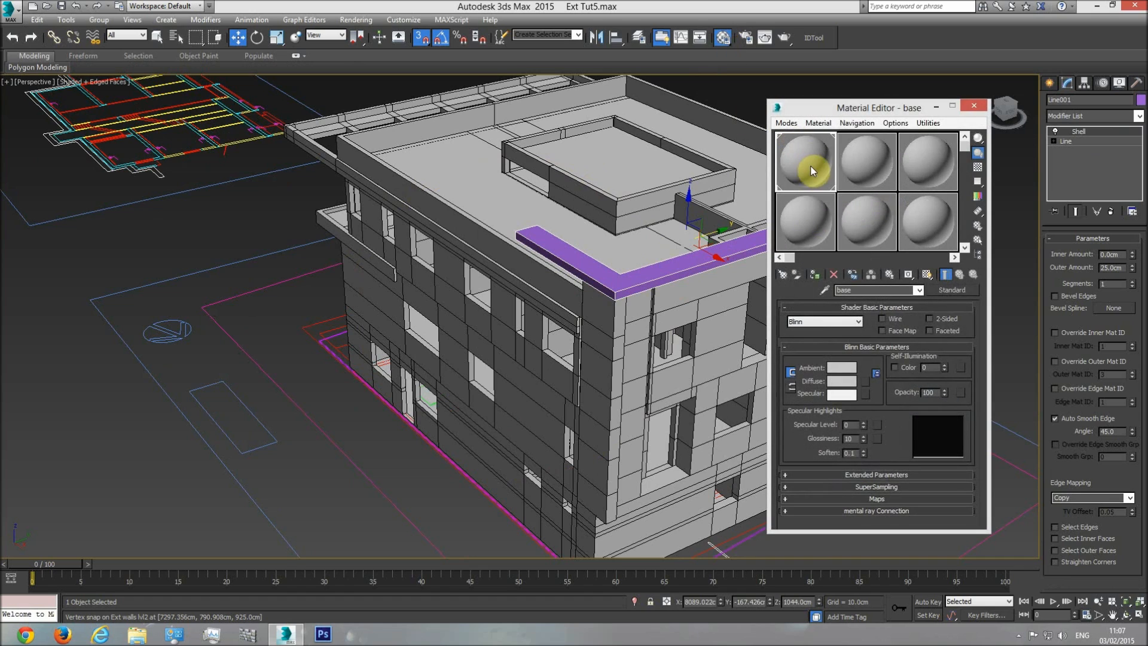
pyautogui.click(815, 274)
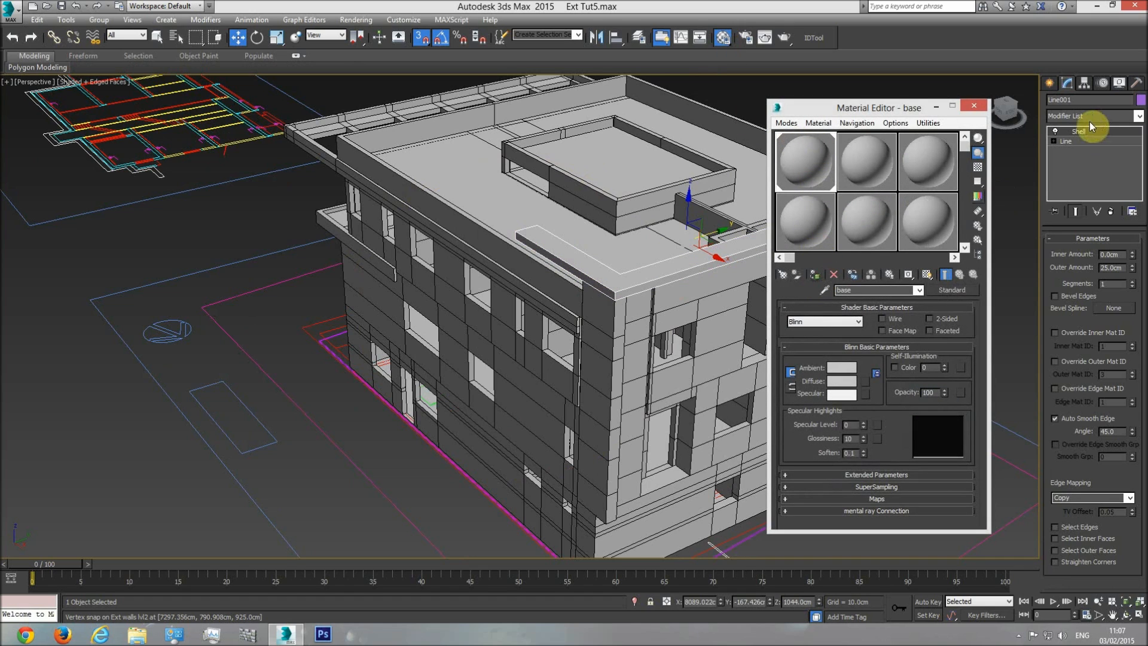
# Step: Set the L-shaped roof slab's object color to black, then close the material editing window and deselect the slab
pyautogui.click(1140, 99)
pyautogui.click(879, 333)
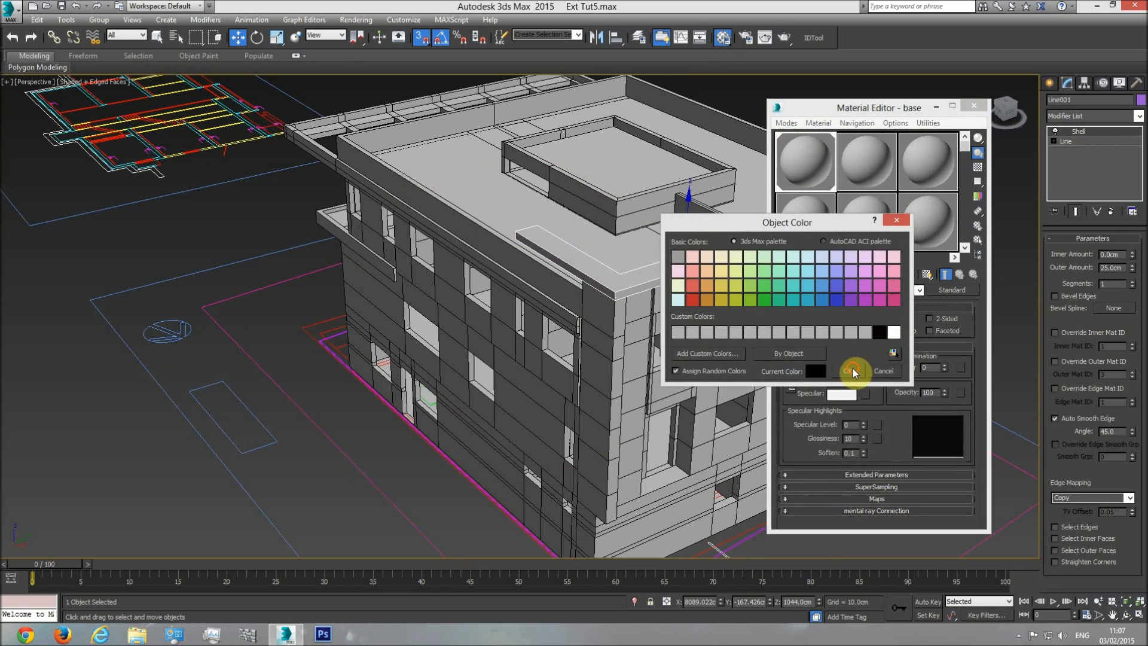
pyautogui.click(852, 368)
pyautogui.click(974, 106)
pyautogui.click(977, 290)
pyautogui.moveTo(707, 301); pyautogui.dragTo(687, 298, button='middle')
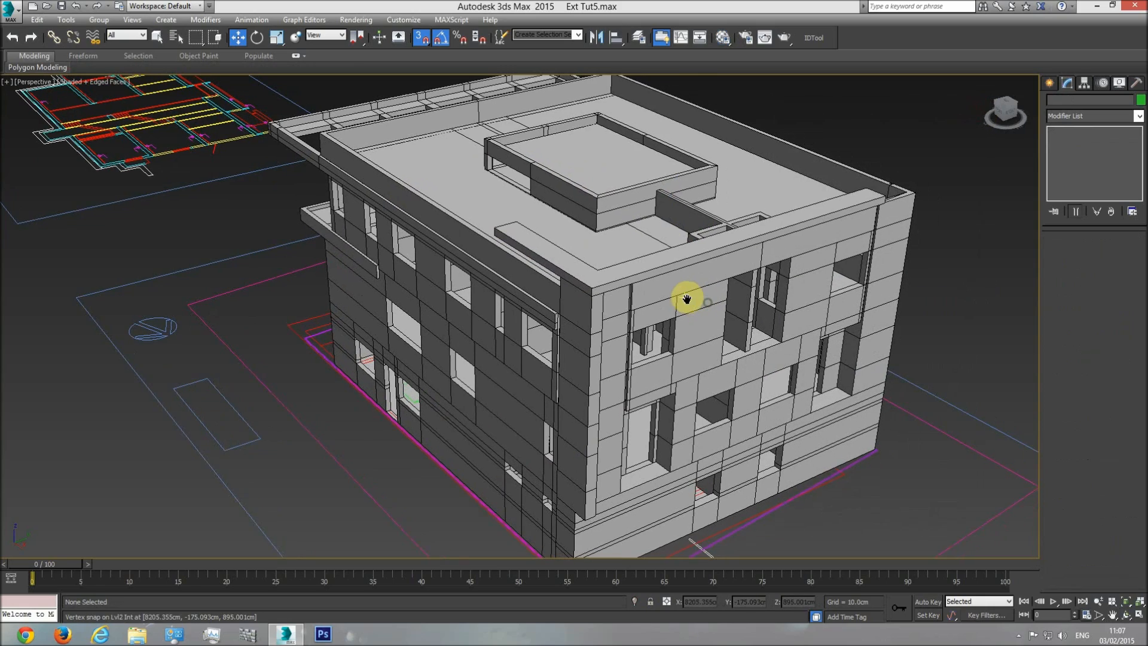
# Step: Compare the basement windows on the building's end wall with the light wells drawn in the floor plan
pyautogui.click(1126, 615)
pyautogui.moveTo(502, 317)
pyautogui.mouseDown()
pyautogui.moveTo(508, 292)
pyautogui.moveTo(623, 300)
pyautogui.moveTo(515, 325)
pyautogui.moveTo(503, 354)
pyautogui.moveTo(428, 346)
pyautogui.moveTo(500, 325)
pyautogui.moveTo(497, 340)
pyautogui.moveTo(435, 337)
pyautogui.moveTo(710, 326)
pyautogui.moveTo(495, 334)
pyautogui.mouseUp()
pyautogui.moveTo(598, 305); pyautogui.dragTo(435, 346)
pyautogui.press('t')
pyautogui.moveTo(527, 382); pyautogui.dragTo(788, 394)
pyautogui.moveTo(788, 395); pyautogui.dragTo(719, 393, button='middle')
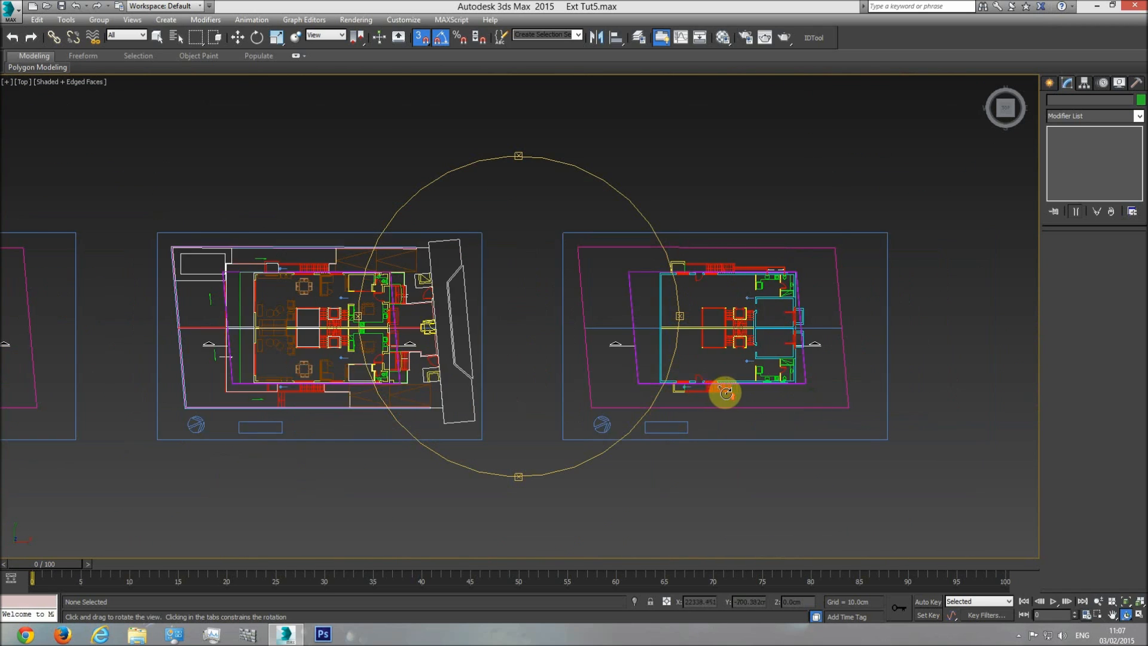
pyautogui.scroll(3, 722, 394)
pyautogui.moveTo(607, 393); pyautogui.dragTo(547, 475, button='middle')
pyautogui.moveTo(607, 347); pyautogui.dragTo(415, 333, button='middle')
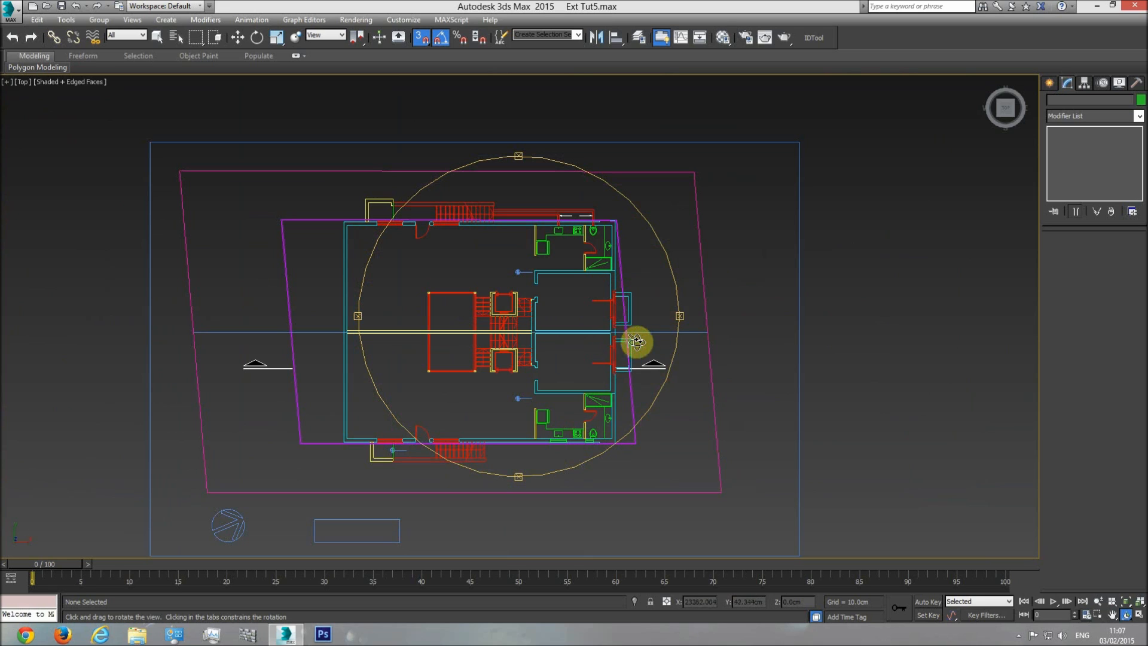
pyautogui.moveTo(632, 343); pyautogui.dragTo(512, 331)
pyautogui.moveTo(511, 332); pyautogui.dragTo(548, 341, button='middle')
pyautogui.scroll(3, 548, 341)
pyautogui.moveTo(549, 341); pyautogui.dragTo(489, 314)
pyautogui.scroll(3, 489, 313)
pyautogui.press('w')
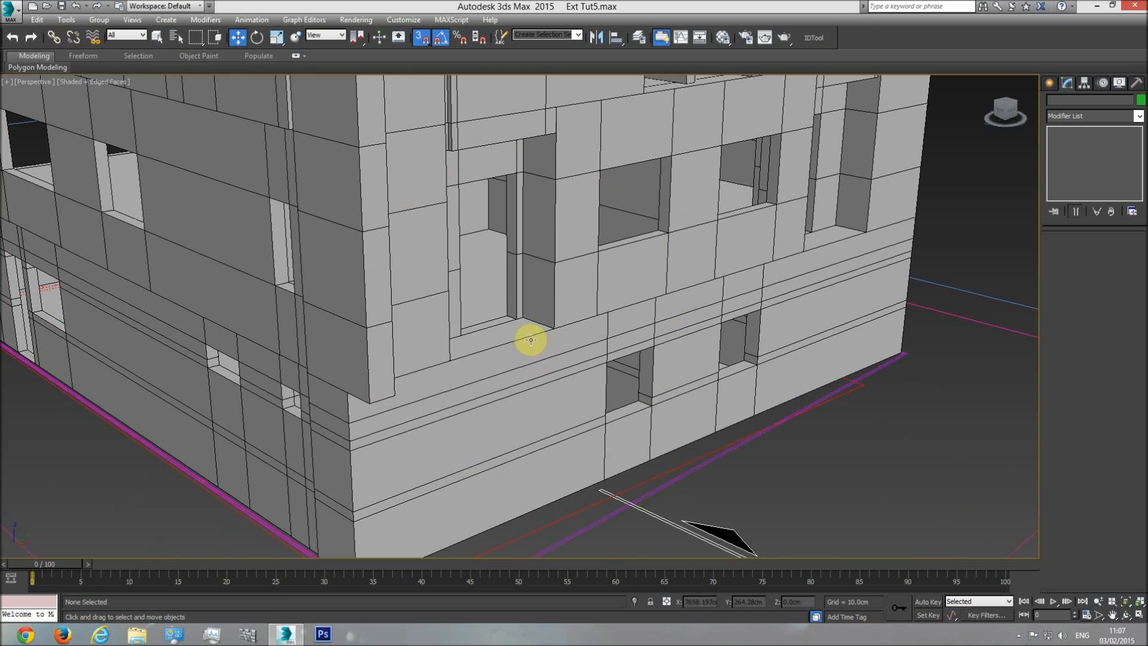
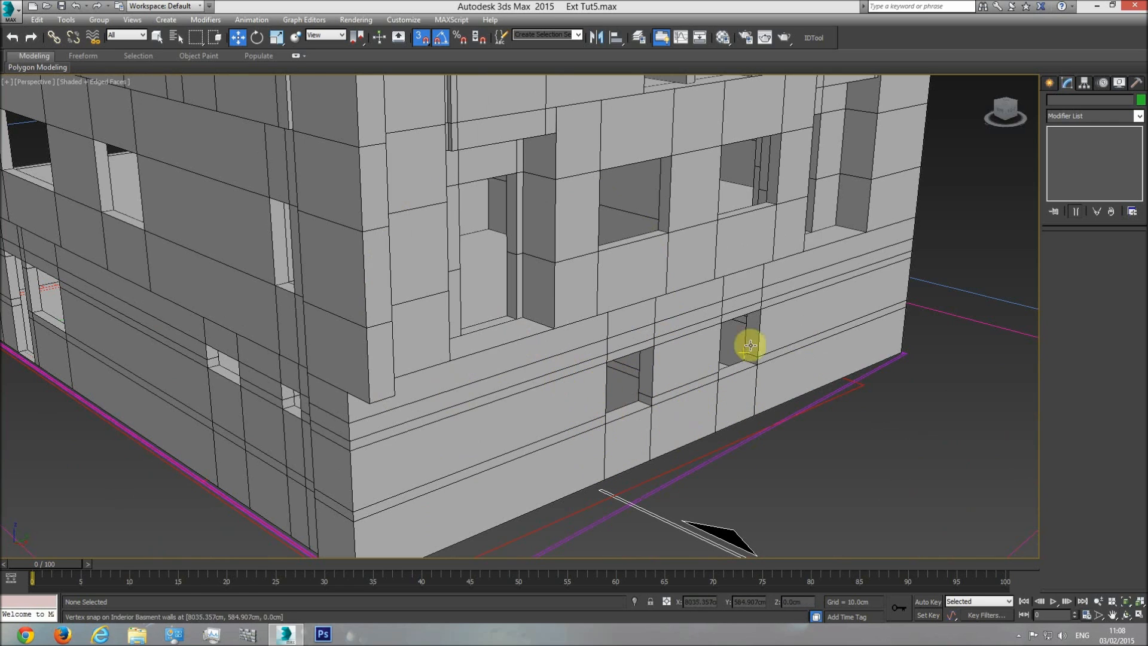
# Step: Start a vertex-snapped line in the top view along the outer edge of the plan's upper U-shaped light well
pyautogui.press('t')
pyautogui.scroll(3, 622, 370)
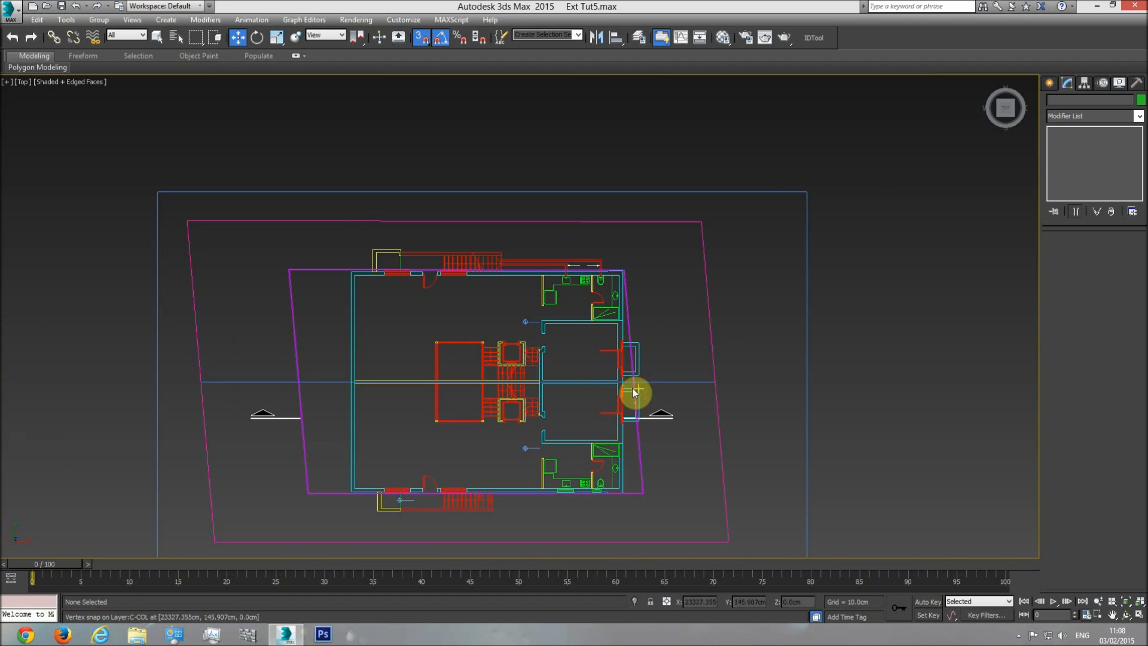
pyautogui.scroll(4, 635, 393)
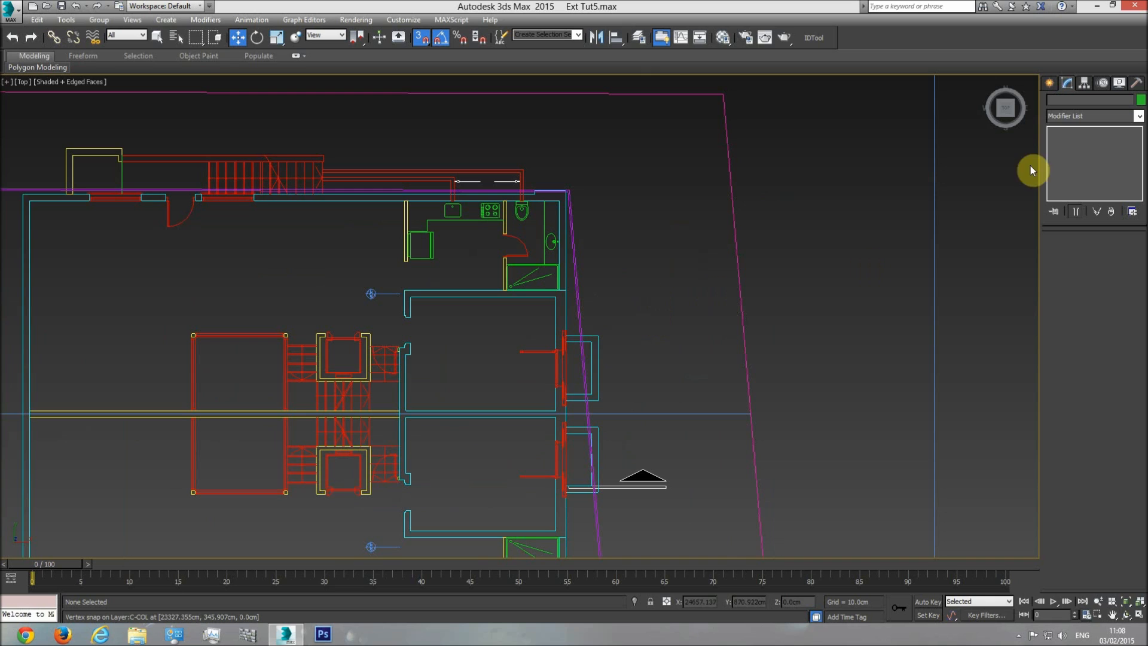
pyautogui.click(1049, 85)
pyautogui.click(1068, 103)
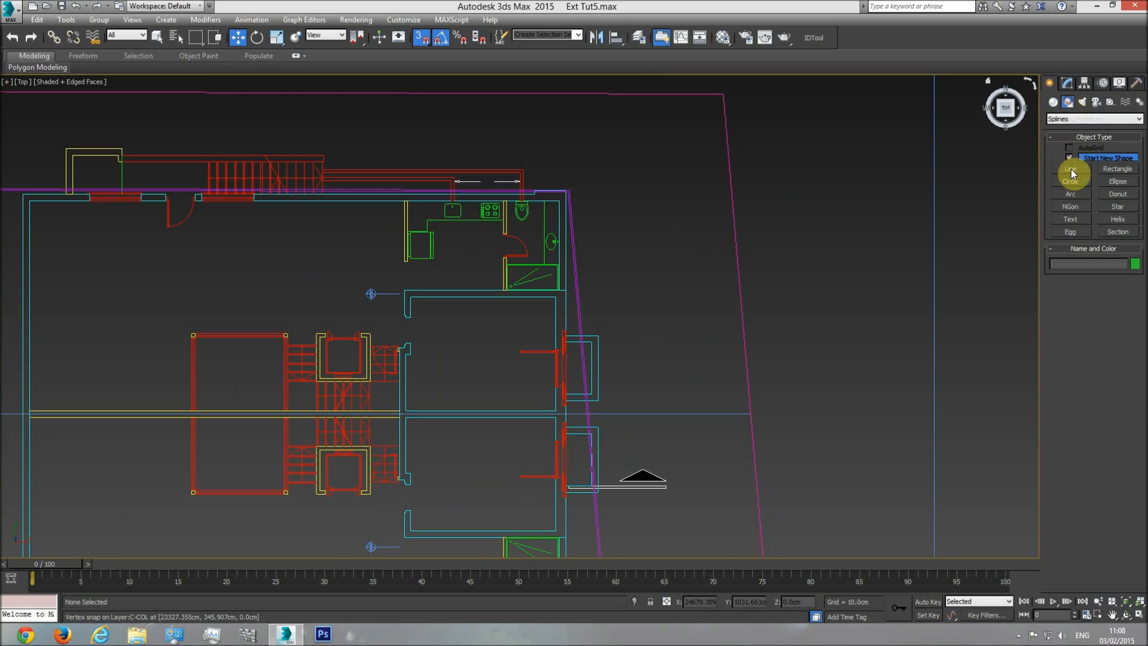
pyautogui.click(1070, 168)
pyautogui.scroll(5, 574, 349)
pyautogui.scroll(1, 516, 357)
pyautogui.click(487, 326)
pyautogui.click(667, 325)
pyautogui.moveTo(699, 415); pyautogui.dragTo(681, 180, button='middle')
pyautogui.scroll(-1, 682, 181)
pyautogui.click(653, 381)
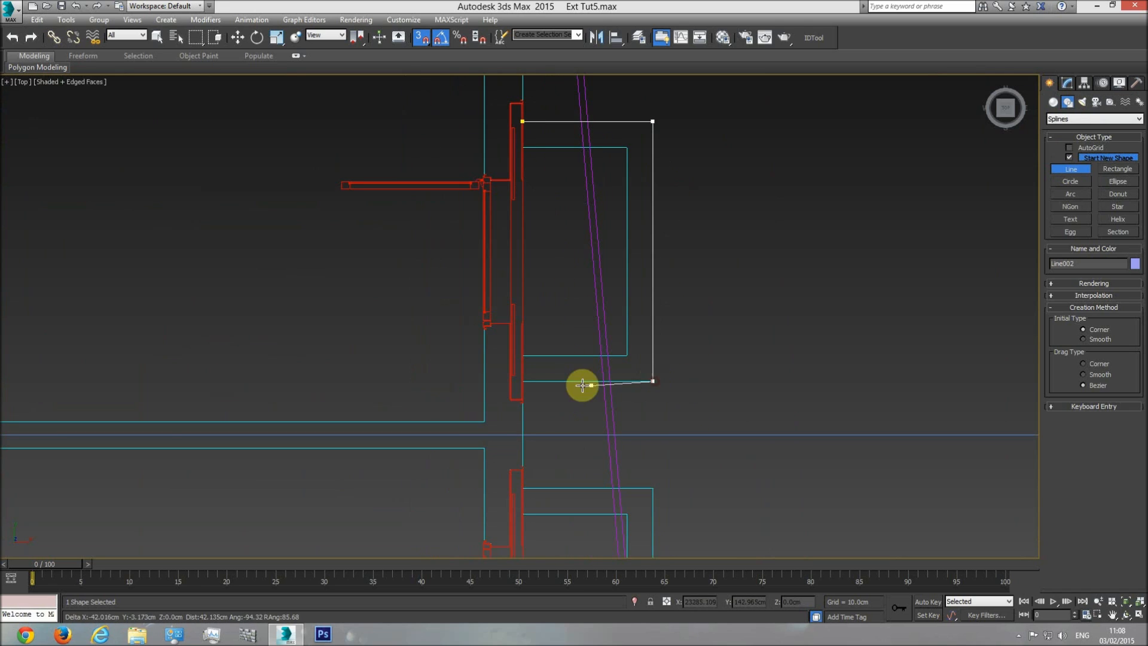
# Step: Continue the line around the light well's inner edge and close the spline at its starting corner
pyautogui.click(523, 355)
pyautogui.click(626, 355)
pyautogui.click(626, 147)
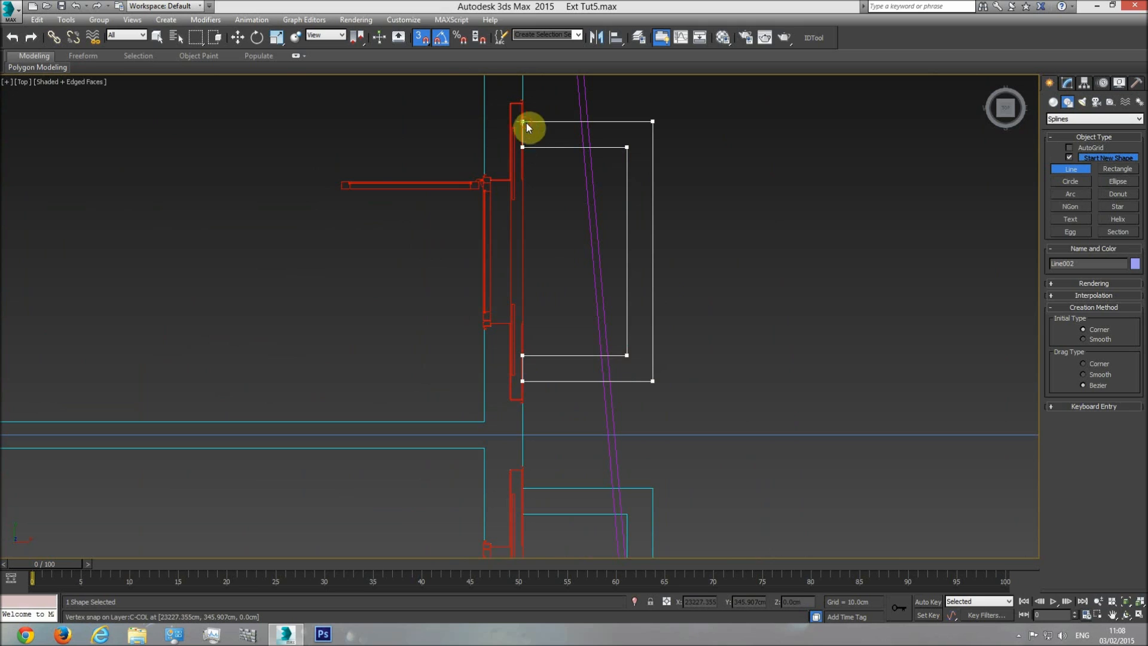
pyautogui.click(523, 122)
pyautogui.click(582, 352)
# Step: Copy the closed light well outline along Y onto the plan's lower light well and align it with the drawing
pyautogui.moveTo(615, 402); pyautogui.dragTo(579, 275, button='middle')
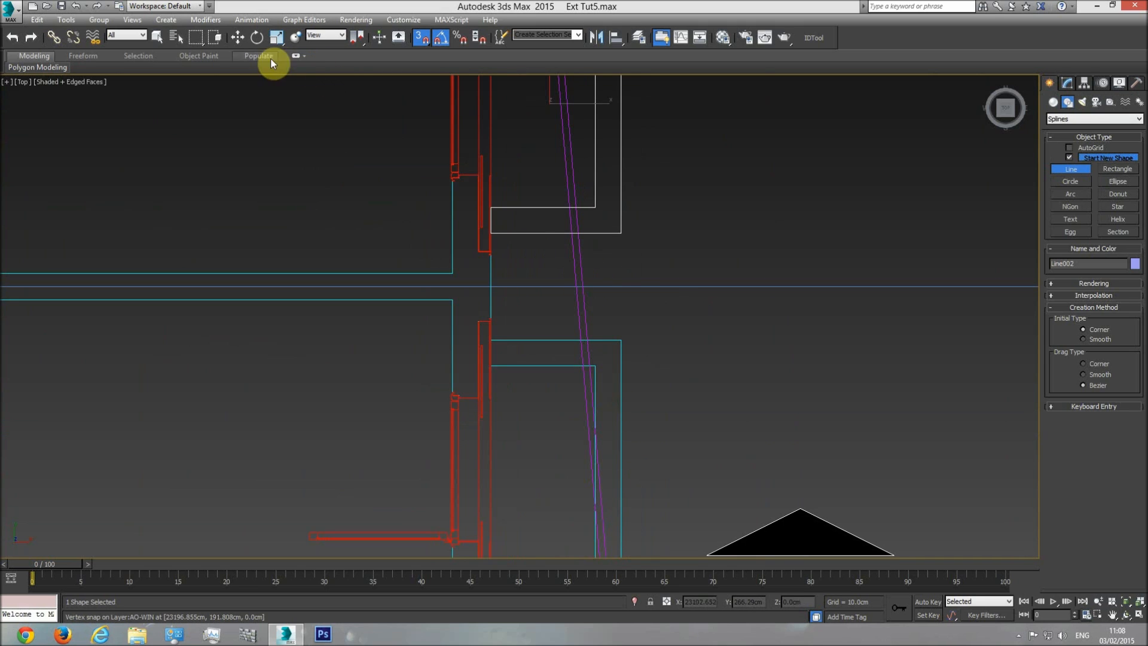
pyautogui.click(238, 37)
pyautogui.scroll(-3, 515, 146)
pyautogui.moveTo(540, 144); pyautogui.dragTo(551, 398)
pyautogui.click(579, 366)
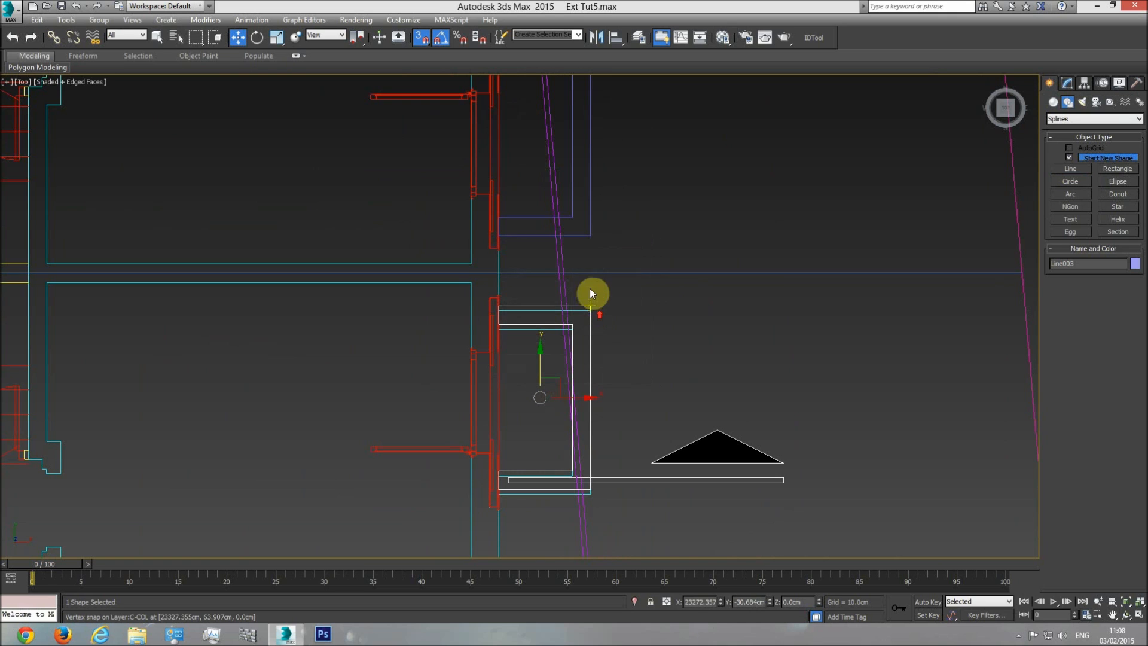
pyautogui.moveTo(589, 288); pyautogui.dragTo(588, 275, button='middle')
pyautogui.scroll(4, 588, 282)
pyautogui.moveTo(582, 296); pyautogui.dragTo(583, 309)
# Step: Examine the elevations and the section drawing for the height and level of the light well outside the basement window
pyautogui.scroll(-8, 584, 310)
pyautogui.moveTo(605, 328); pyautogui.dragTo(648, 339, button='middle')
pyautogui.scroll(-8, 646, 342)
pyautogui.moveTo(179, 366); pyautogui.dragTo(484, 392, button='middle')
pyautogui.moveTo(346, 373); pyautogui.dragTo(599, 365, button='middle')
pyautogui.moveTo(275, 376); pyautogui.dragTo(344, 374, button='middle')
pyautogui.scroll(3, 336, 395)
pyautogui.moveTo(265, 385); pyautogui.dragTo(421, 383, button='middle')
pyautogui.moveTo(203, 379); pyautogui.dragTo(550, 384, button='middle')
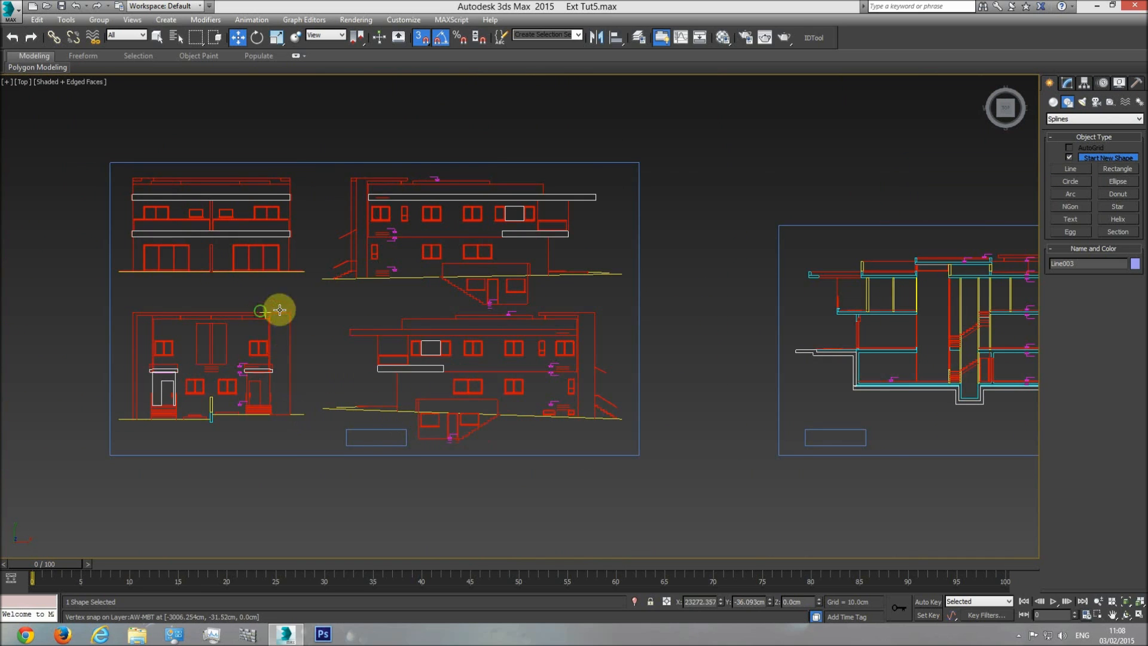
pyautogui.moveTo(279, 310); pyautogui.dragTo(328, 308, button='middle')
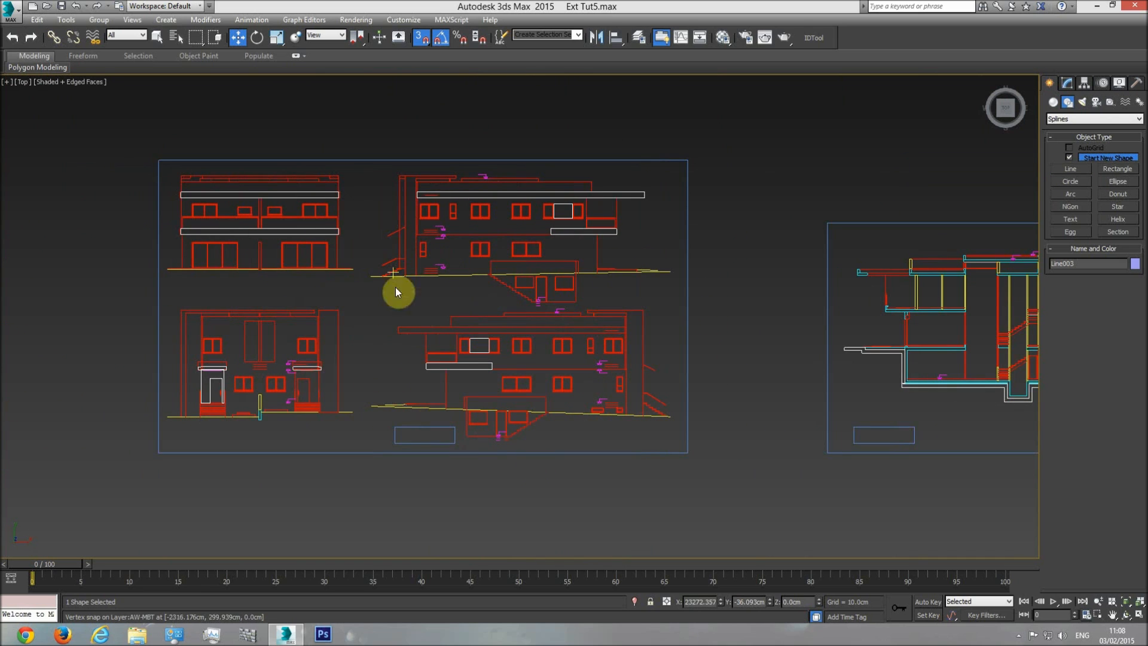
pyautogui.scroll(4, 245, 410)
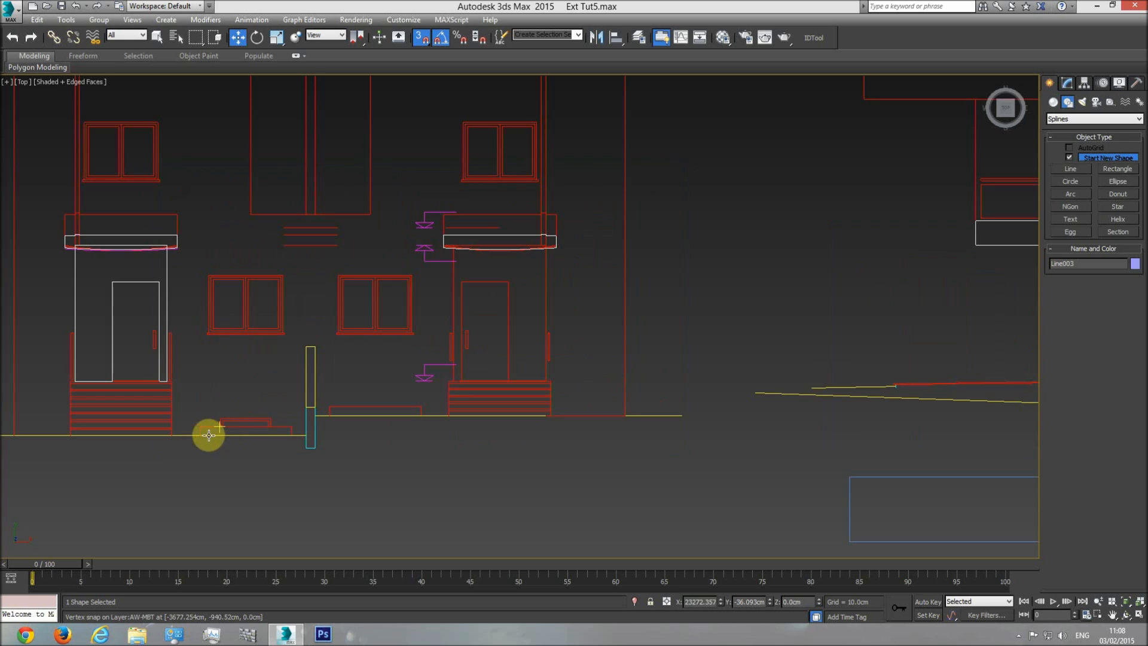
pyautogui.moveTo(581, 442); pyautogui.dragTo(383, 439, button='middle')
pyautogui.scroll(-3, 383, 439)
pyautogui.moveTo(1013, 436); pyautogui.dragTo(597, 426, button='middle')
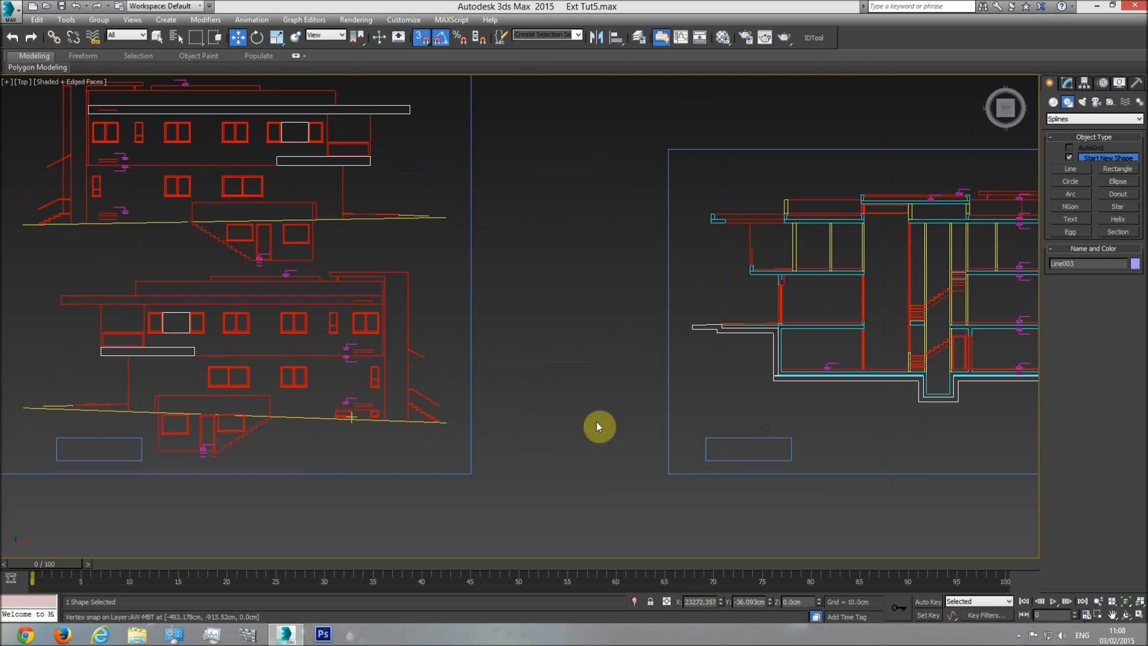
pyautogui.moveTo(818, 408); pyautogui.dragTo(443, 429, button='middle')
pyautogui.scroll(3, 692, 378)
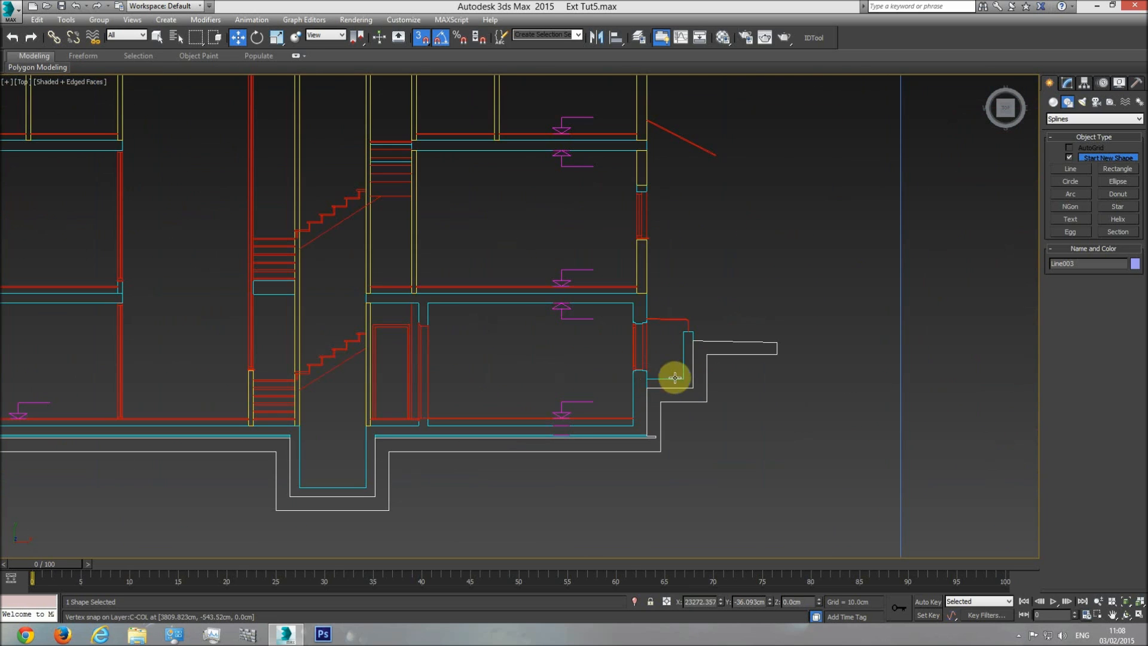
pyautogui.scroll(2, 629, 338)
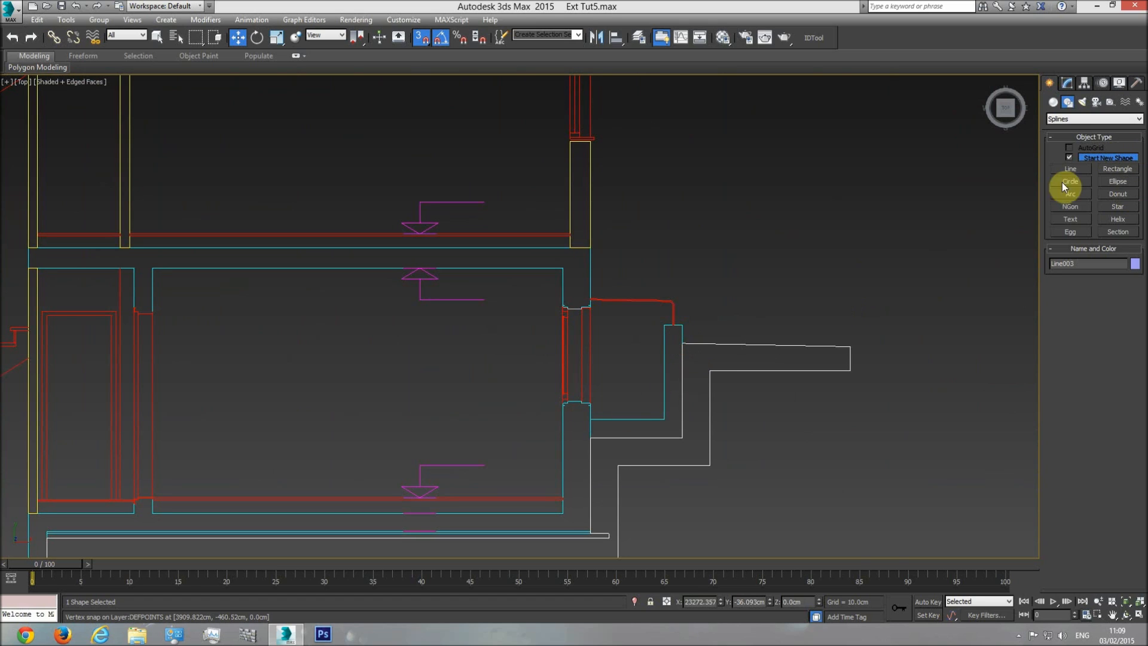
# Step: Measure the height from the basement floor to the light well floor in the section with a temporary box, and undo the box
pyautogui.click(1053, 102)
pyautogui.click(1071, 159)
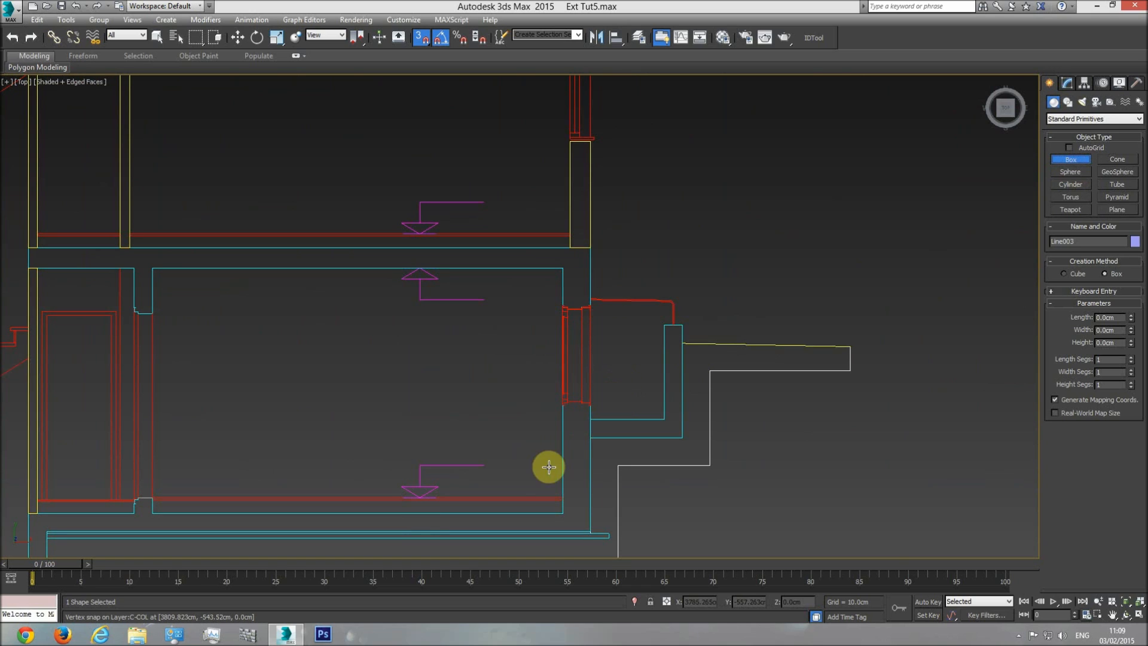
pyautogui.moveTo(562, 491); pyautogui.dragTo(590, 418)
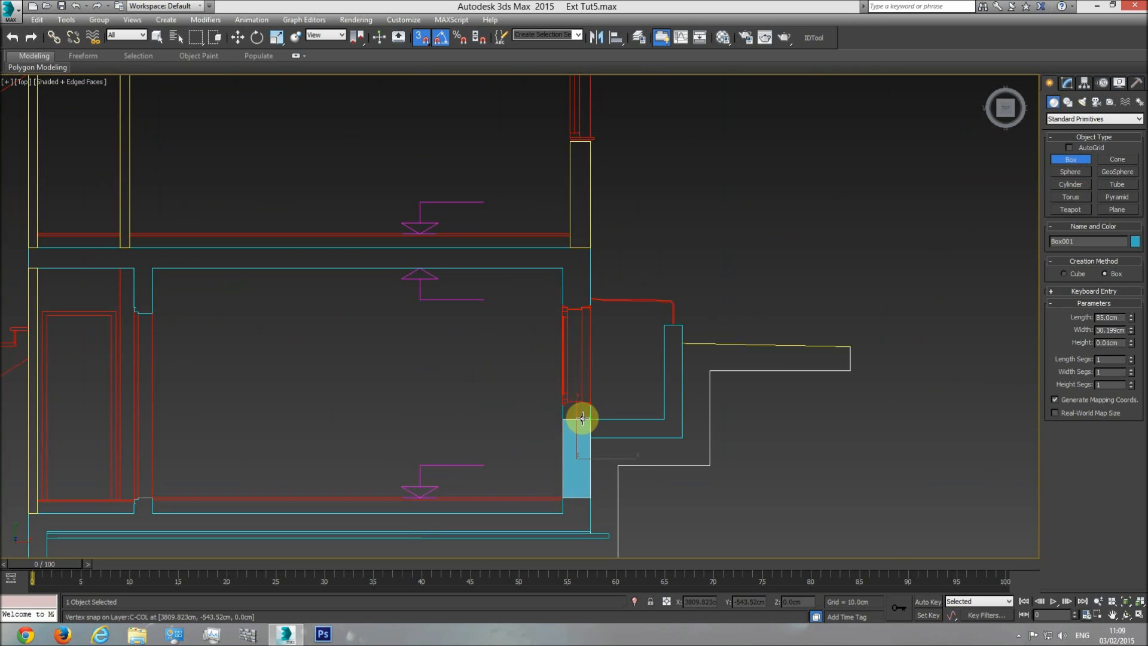
pyautogui.click(617, 264)
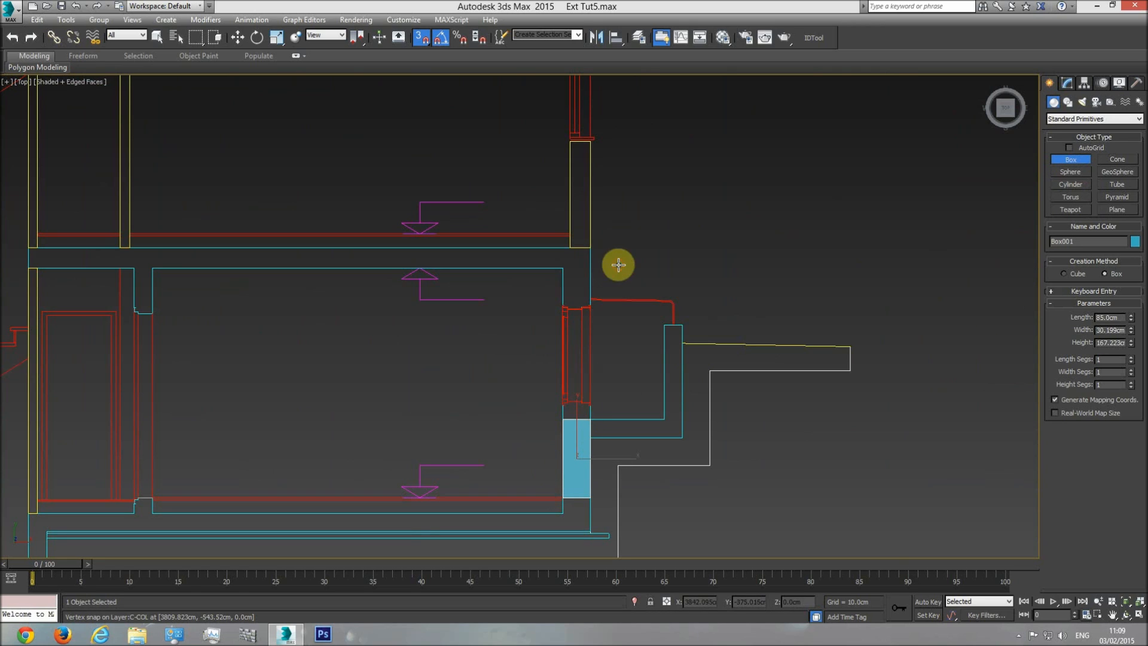
pyautogui.moveTo(1131, 317); pyautogui.dragTo(1127, 274)
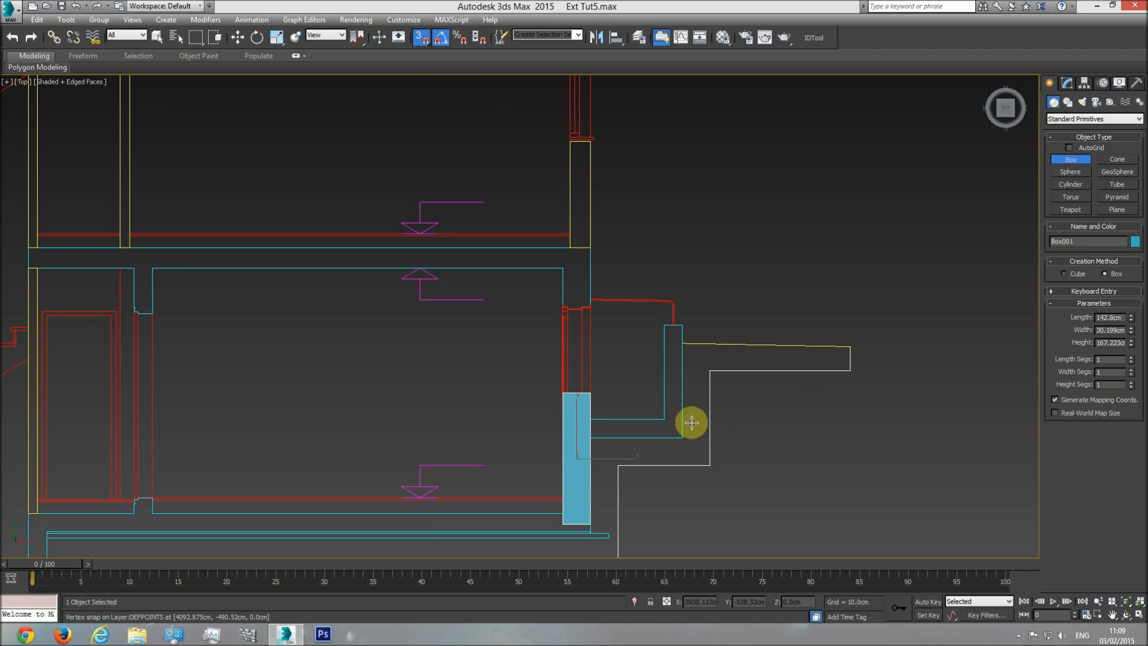
pyautogui.hotkey('ctrl', 'z')
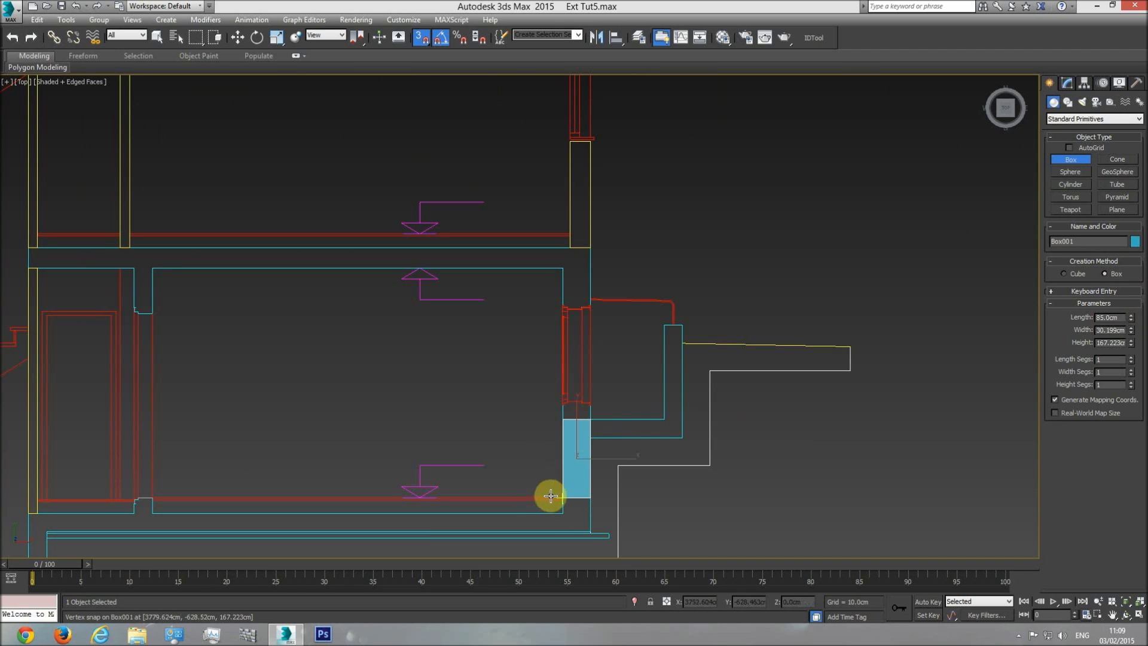
pyautogui.hotkey('ctrl', 'z')
# Step: Hide the Plan group in the top view so only the model and the light well outlines remain
pyautogui.scroll(-5, 551, 411)
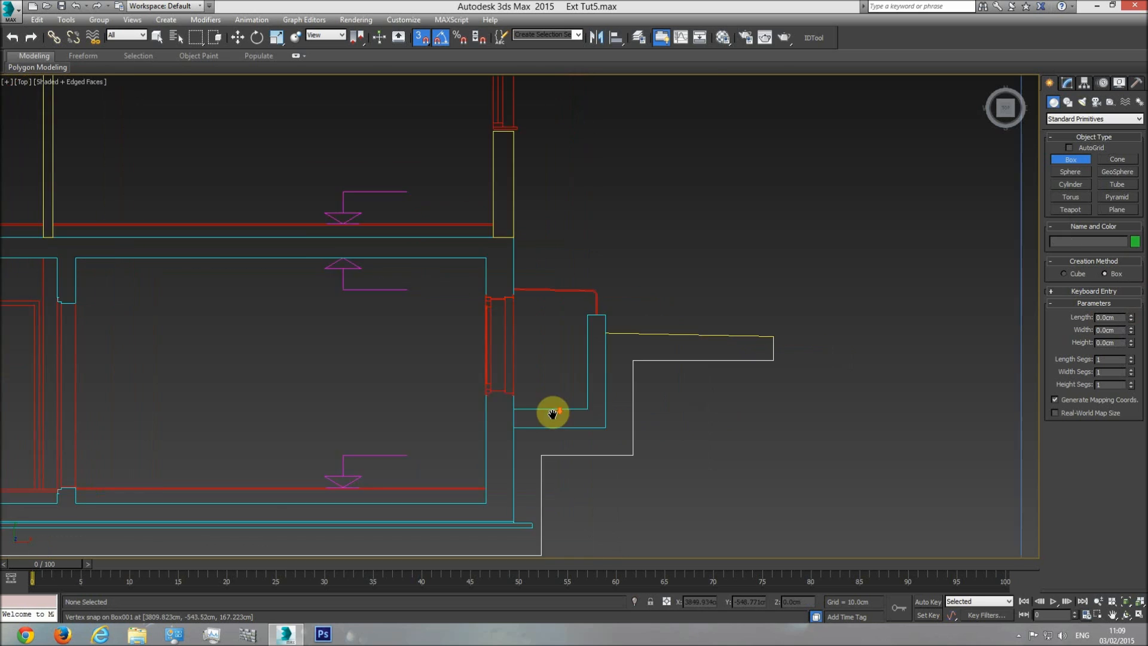
pyautogui.moveTo(594, 422); pyautogui.dragTo(540, 420, button='middle')
pyautogui.press('f')
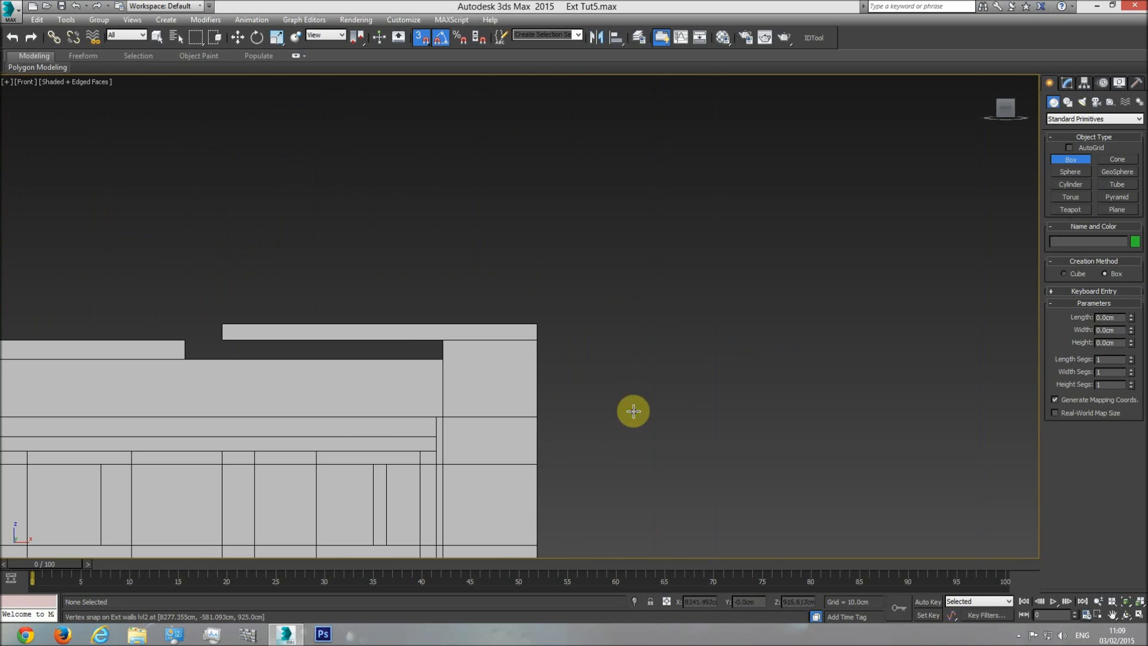
pyautogui.moveTo(617, 405); pyautogui.dragTo(537, 362, button='middle')
pyautogui.scroll(-4, 537, 361)
pyautogui.press('t')
pyautogui.scroll(-4, 531, 396)
pyautogui.moveTo(670, 402); pyautogui.dragTo(187, 383, button='middle')
pyautogui.scroll(-4, 601, 386)
pyautogui.moveTo(651, 383); pyautogui.dragTo(396, 380, button='middle')
pyautogui.scroll(4, 645, 363)
pyautogui.rightClick(551, 364)
pyautogui.click(567, 359)
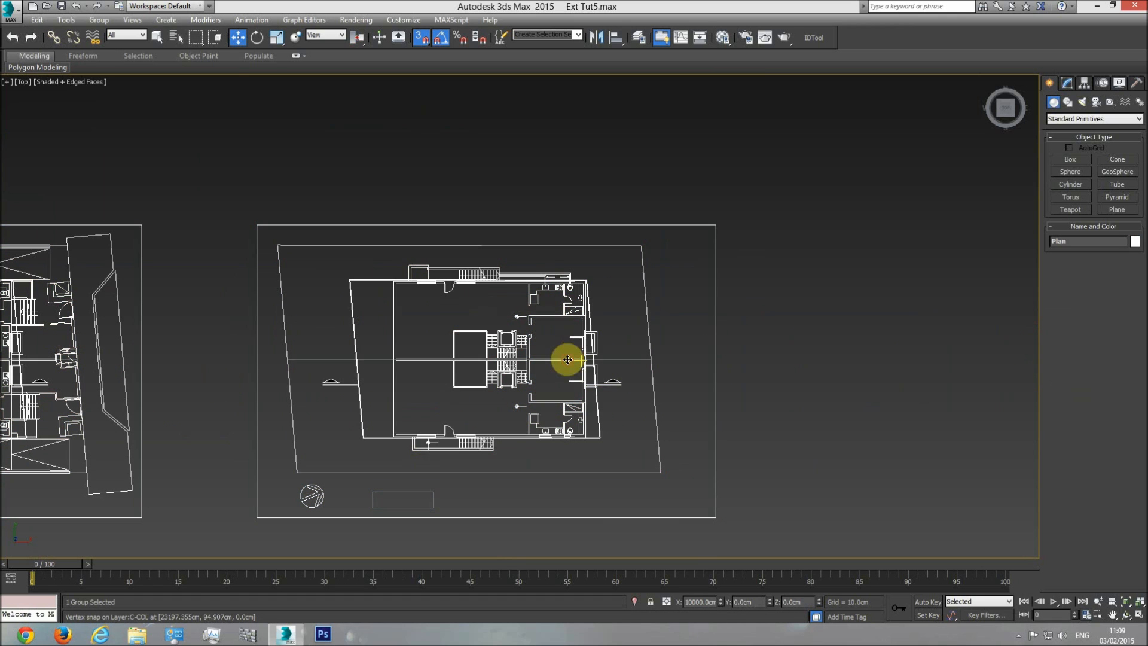
pyautogui.rightClick(568, 360)
pyautogui.click(599, 324)
# Step: Add a Shell modifier with an outer amount of 85 cm to the upper light well outline
pyautogui.click(597, 342)
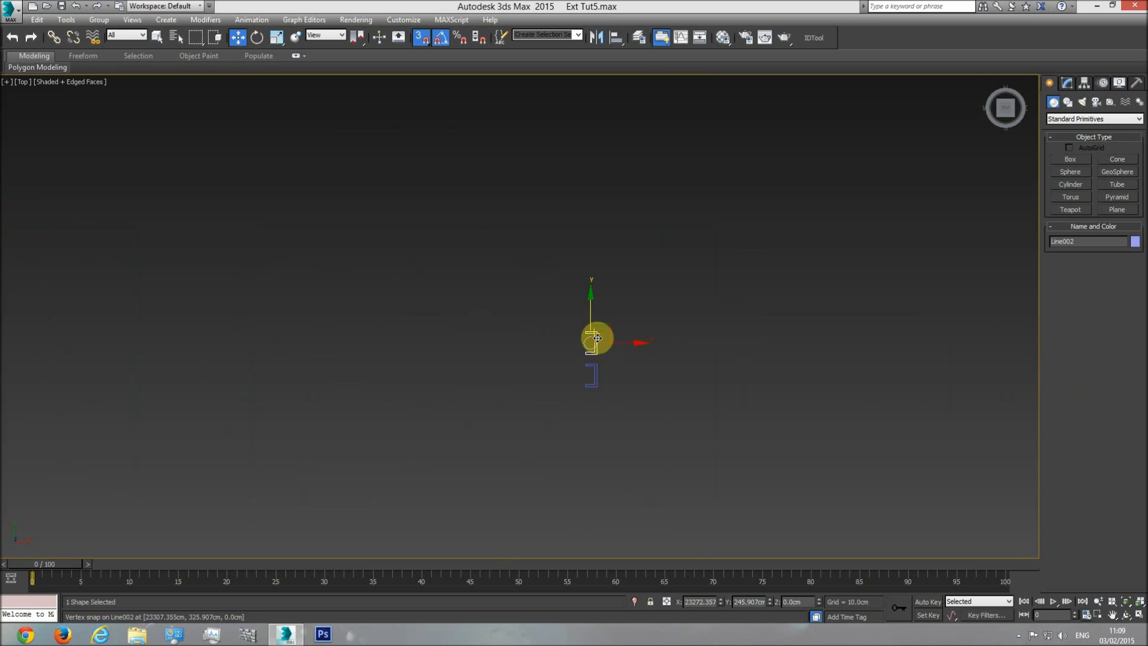
pyautogui.click(1068, 84)
pyautogui.click(1139, 117)
pyautogui.moveTo(1136, 160); pyautogui.dragTo(1139, 477)
pyautogui.click(1076, 195)
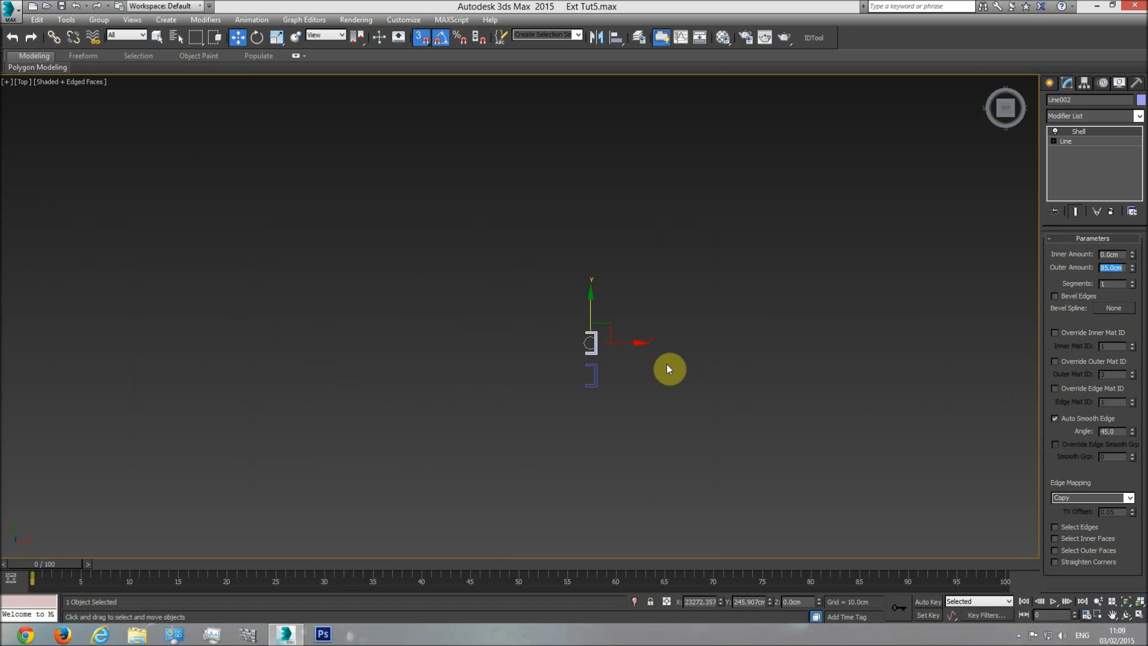
# Step: Give the lower light well outline a Shell modifier with the same 85 cm outer amount
pyautogui.click(597, 376)
pyautogui.click(1140, 116)
pyautogui.moveTo(1139, 161); pyautogui.dragTo(1139, 394)
pyautogui.click(1074, 216)
pyautogui.click(1115, 267)
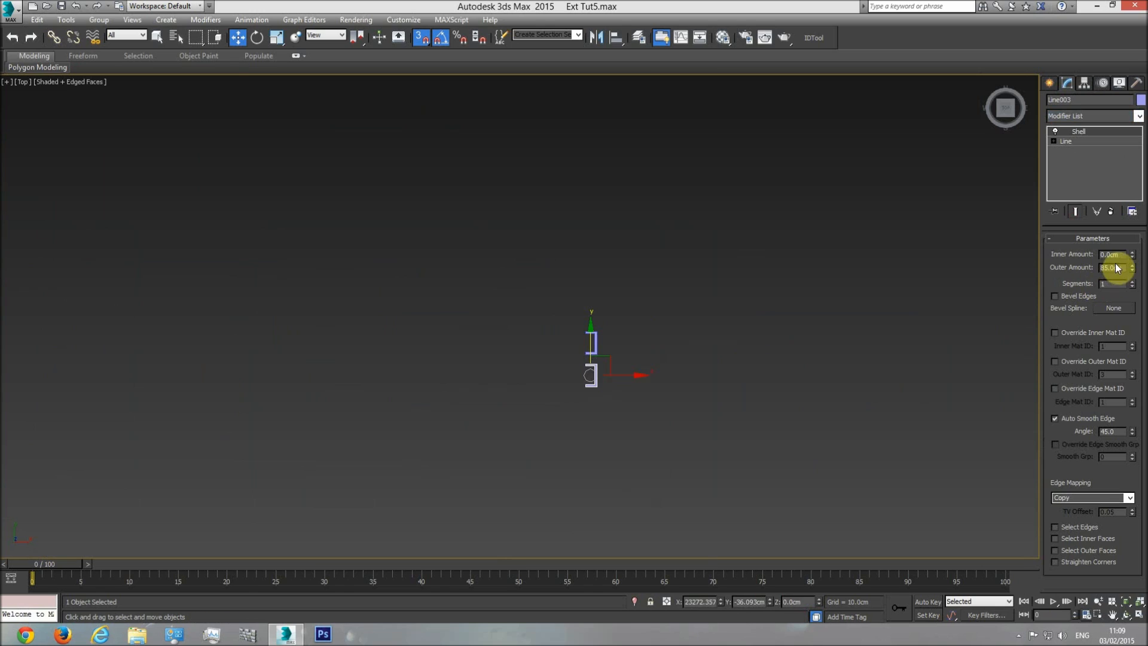
pyautogui.scroll(3, 622, 359)
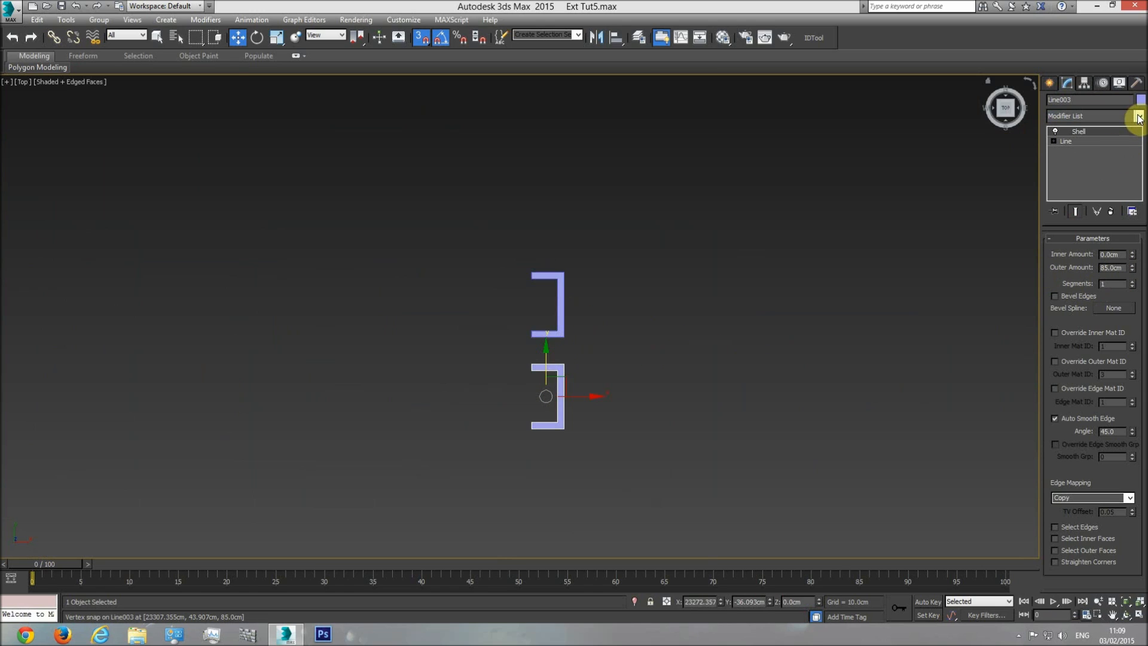
# Step: Select both light wells in the top view and move them along X to just outside the building's end wall
pyautogui.moveTo(605, 266); pyautogui.dragTo(515, 459)
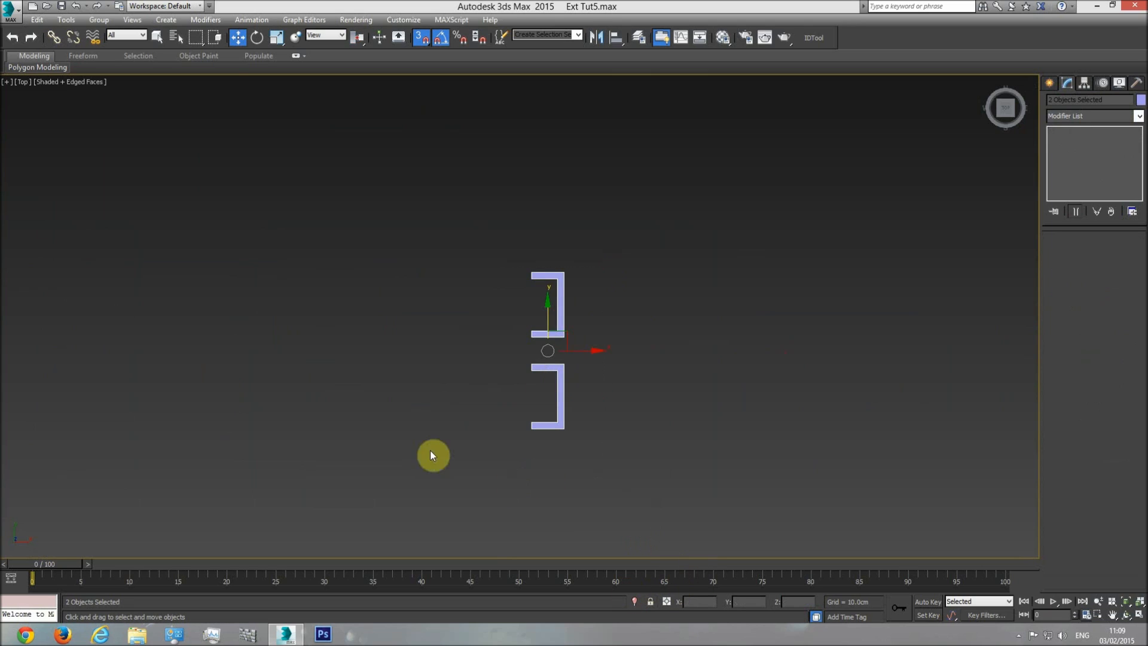
pyautogui.moveTo(430, 451); pyautogui.dragTo(625, 456, button='middle')
pyautogui.scroll(-4, 632, 456)
pyautogui.moveTo(666, 395); pyautogui.dragTo(705, 386, button='middle')
pyautogui.scroll(-2, 683, 396)
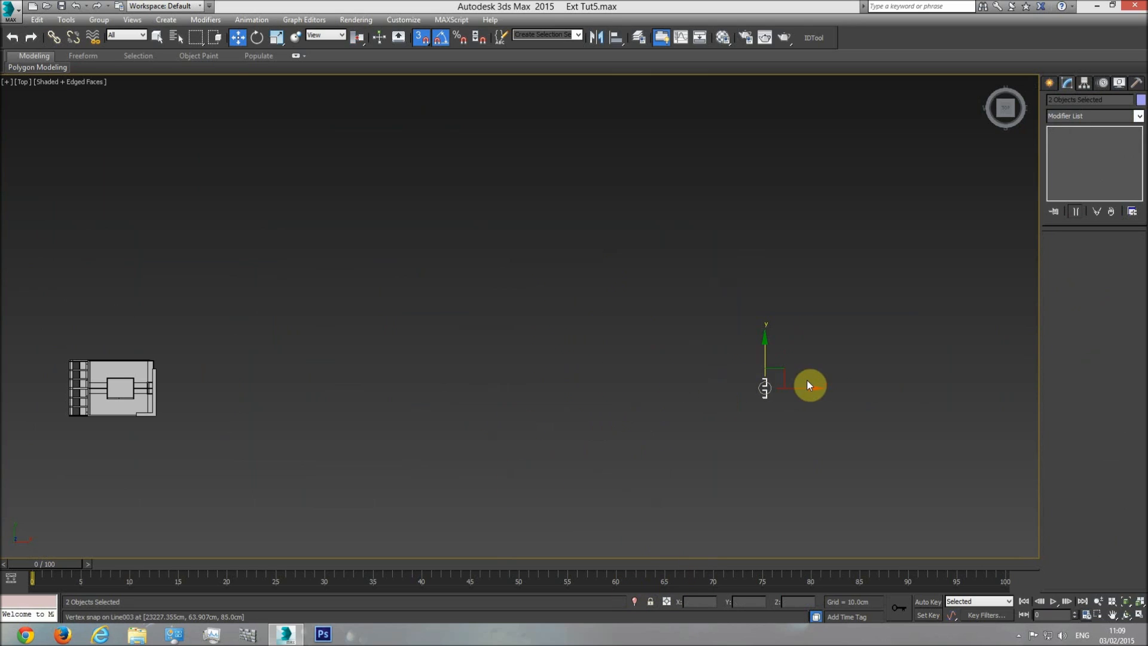
pyautogui.moveTo(805, 390); pyautogui.dragTo(383, 411)
pyautogui.scroll(4, 164, 418)
pyautogui.scroll(5, 370, 239)
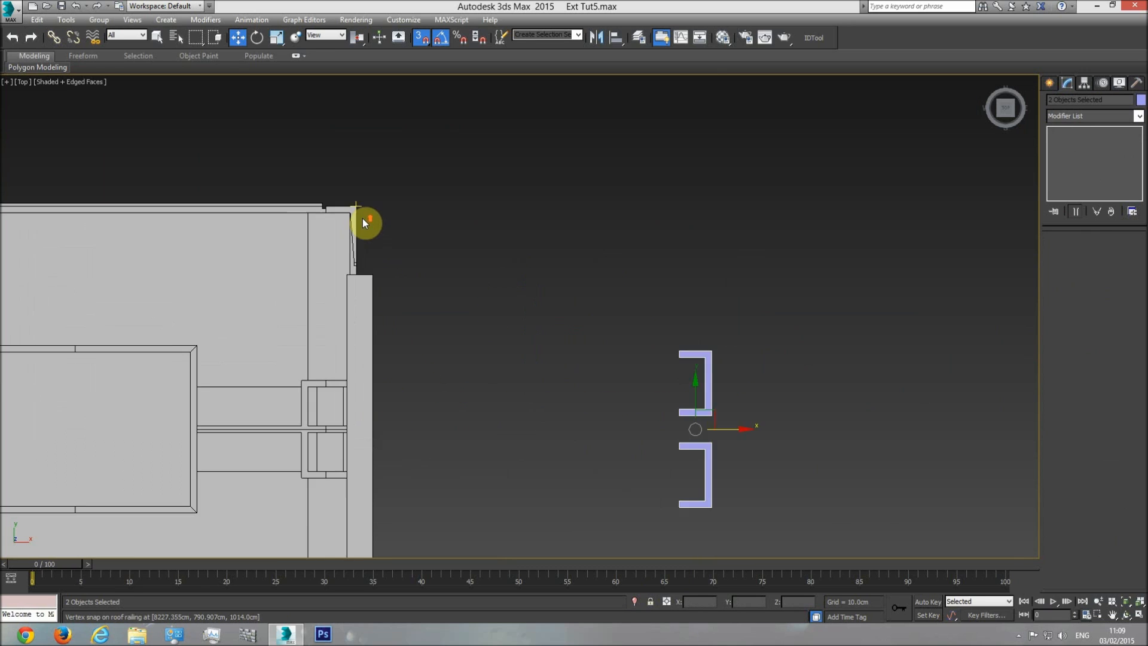
# Step: Snap both light wells along X flush against the outer face of the basement end wall and check their placement in perspective
pyautogui.moveTo(633, 294); pyautogui.dragTo(582, 162, button='middle')
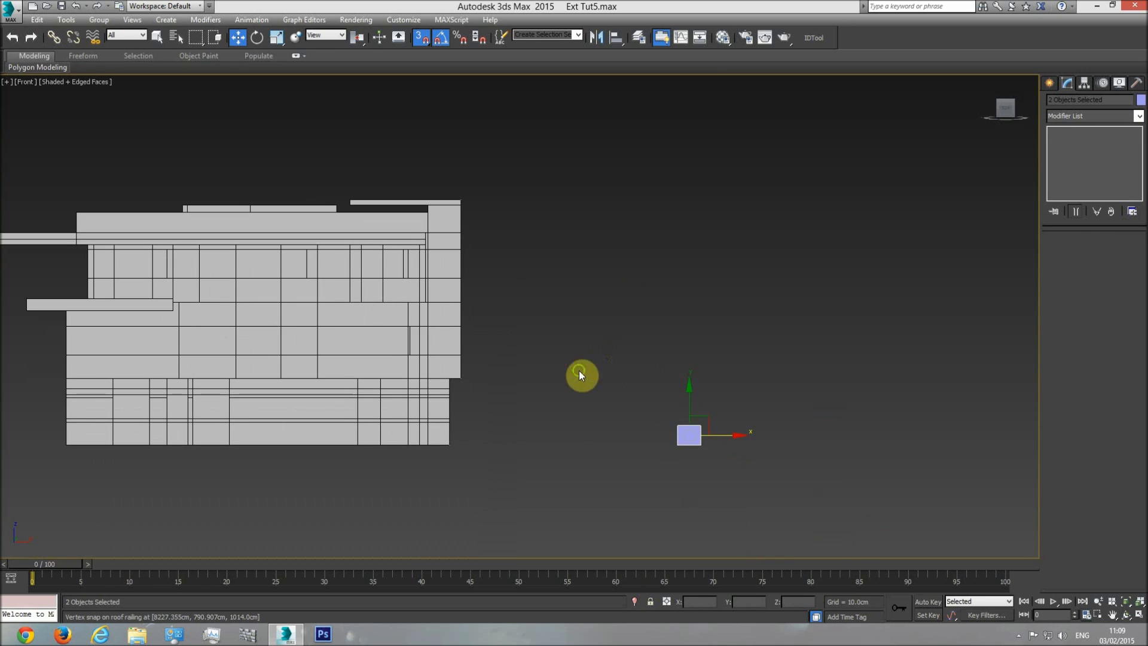
pyautogui.moveTo(578, 371); pyautogui.dragTo(613, 362, button='middle')
pyautogui.scroll(3, 590, 383)
pyautogui.moveTo(893, 469); pyautogui.dragTo(379, 484)
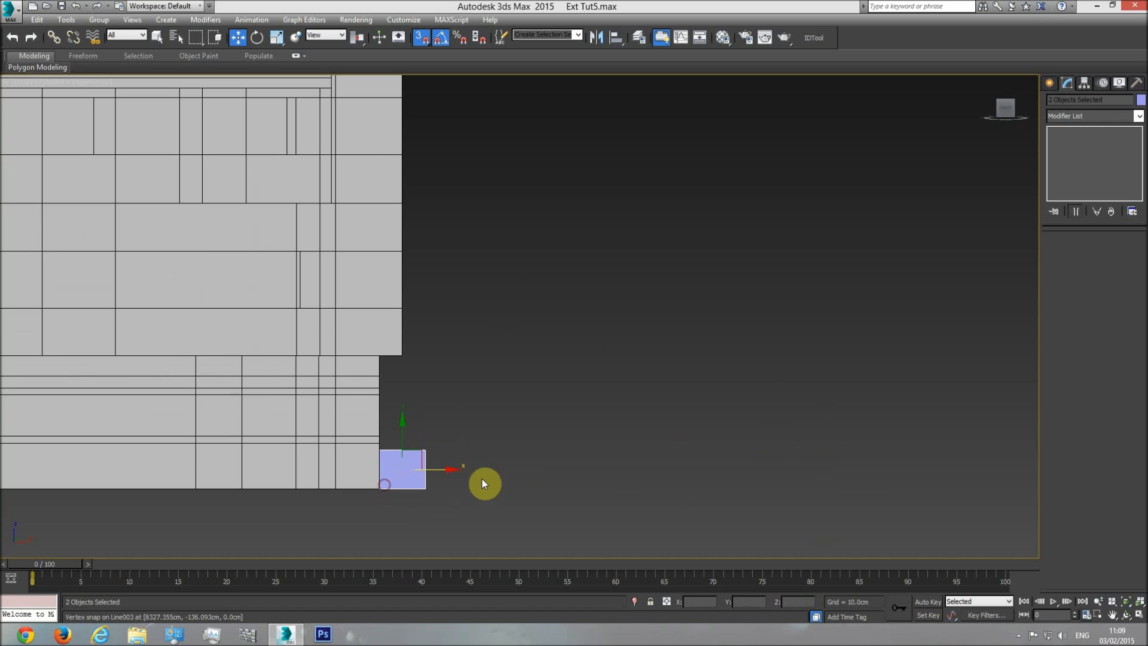
pyautogui.press('p')
pyautogui.click(1124, 618)
pyautogui.moveTo(487, 379); pyautogui.dragTo(463, 347)
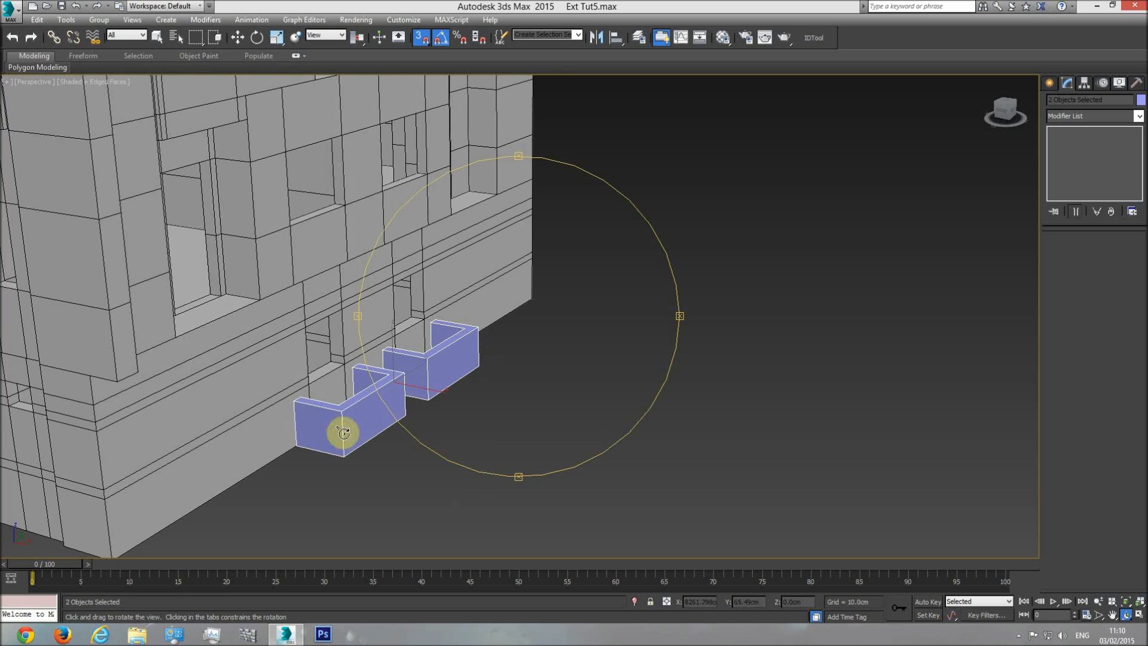
pyautogui.moveTo(503, 400); pyautogui.dragTo(446, 361)
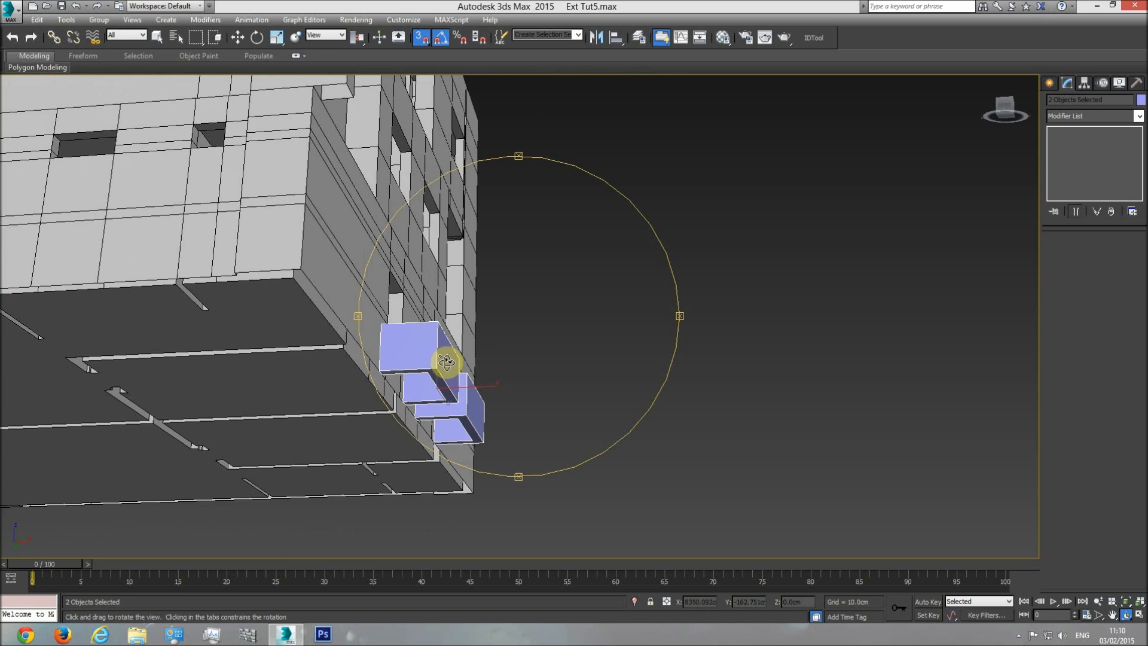
# Step: Create a helper box with a length of 85 cm in the front view and align its base with the basement wall's bottom edge
pyautogui.press('f')
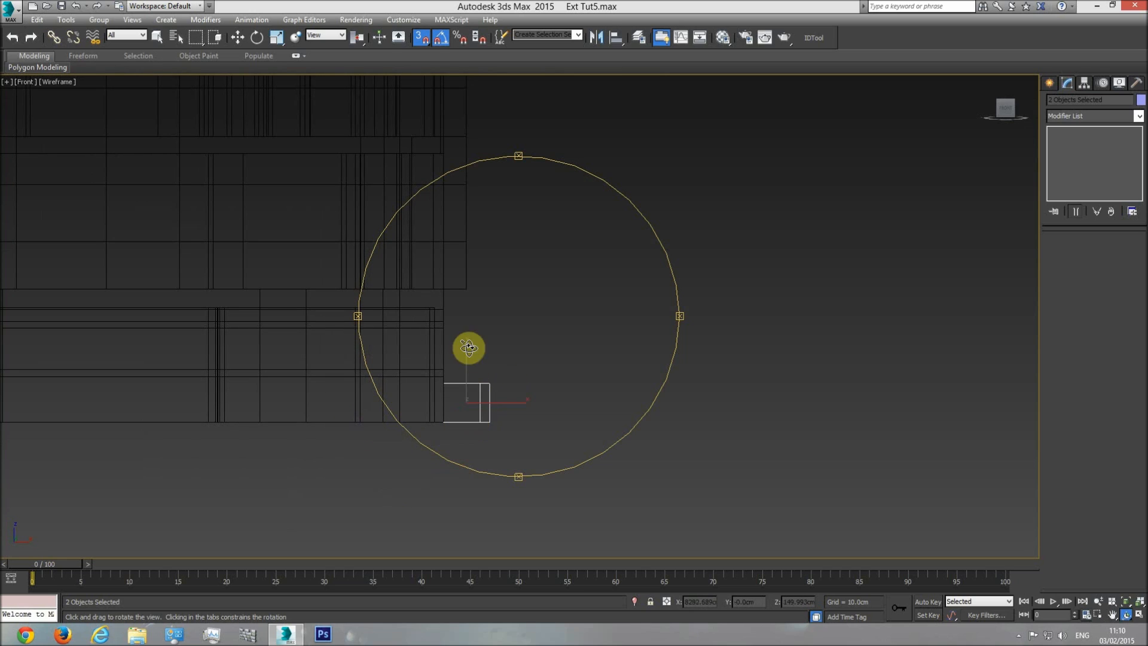
pyautogui.click(1049, 83)
pyautogui.click(1070, 159)
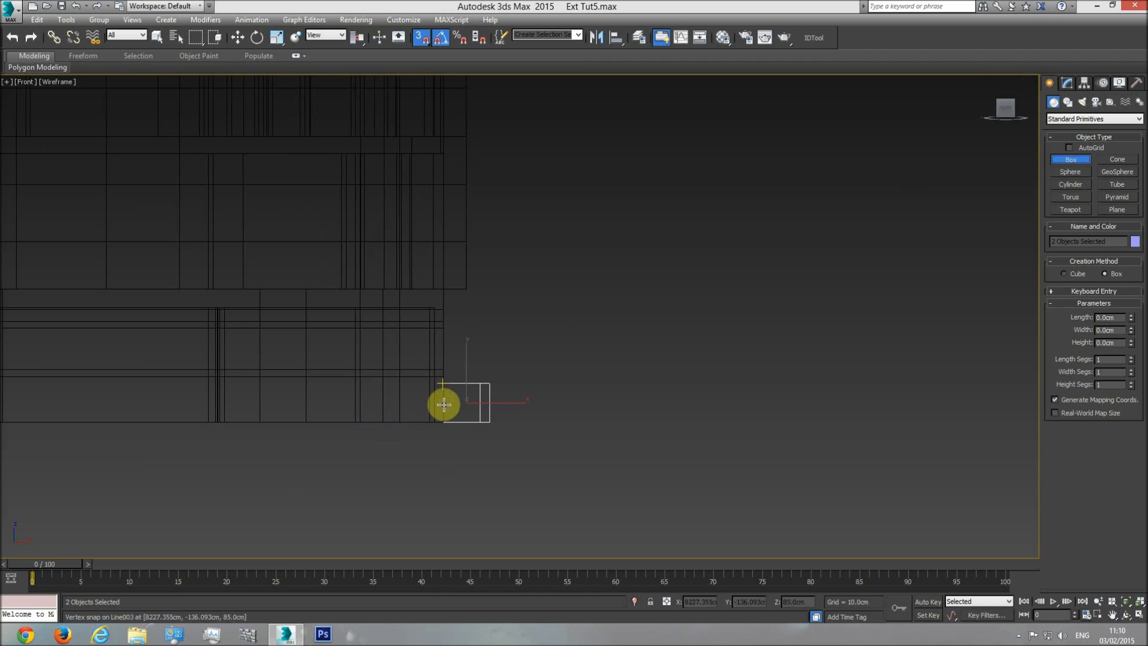
pyautogui.moveTo(428, 421); pyautogui.dragTo(411, 392)
pyautogui.click(410, 323)
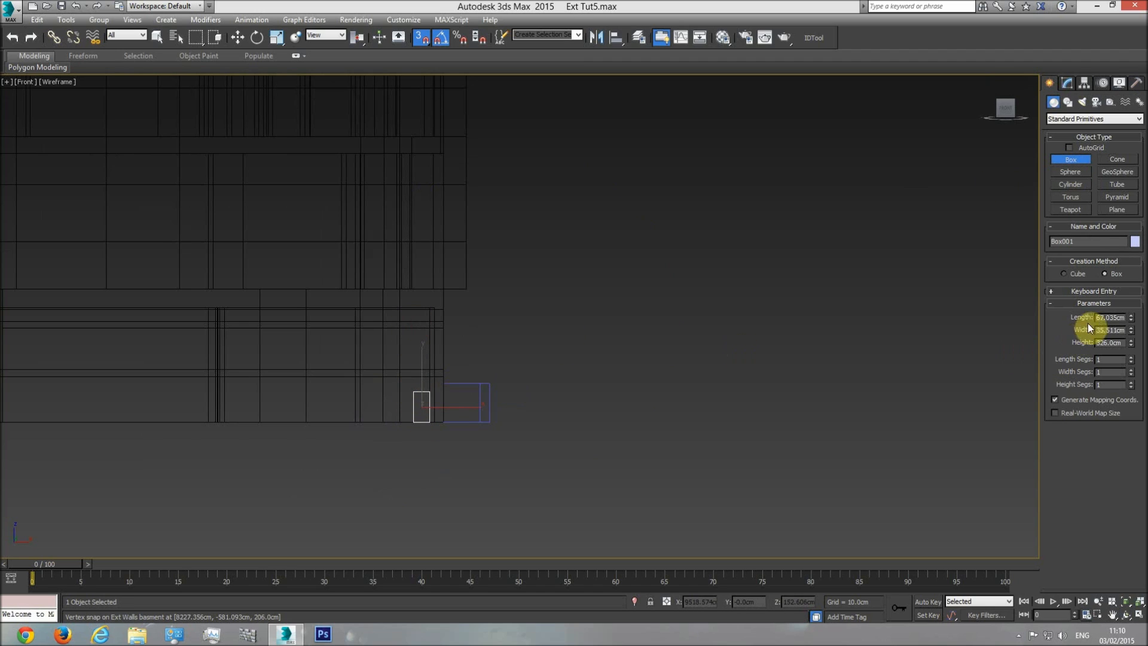
pyautogui.press('Return')
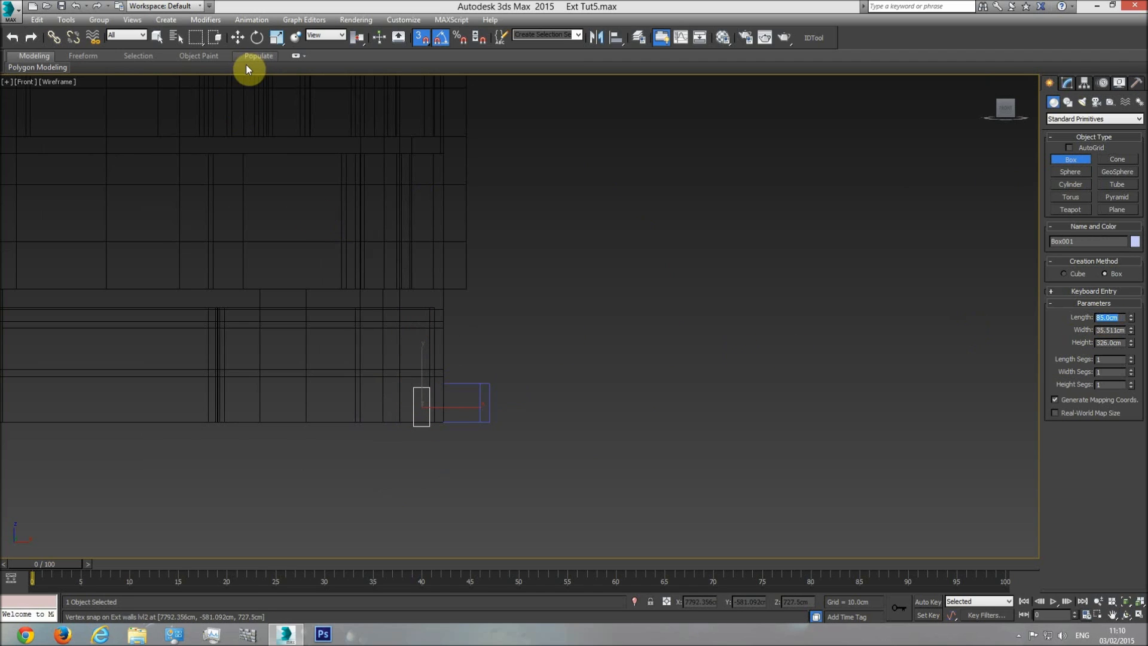
pyautogui.click(239, 39)
pyautogui.moveTo(431, 408); pyautogui.dragTo(413, 376, button='middle')
pyautogui.scroll(4, 413, 376)
pyautogui.moveTo(386, 345); pyautogui.dragTo(403, 413)
# Step: Raise both light wells so their underside snaps to the helper box's top, delete the box and view the result in shaded perspective
pyautogui.moveTo(657, 263); pyautogui.dragTo(533, 404)
pyautogui.moveTo(515, 332); pyautogui.dragTo(373, 301)
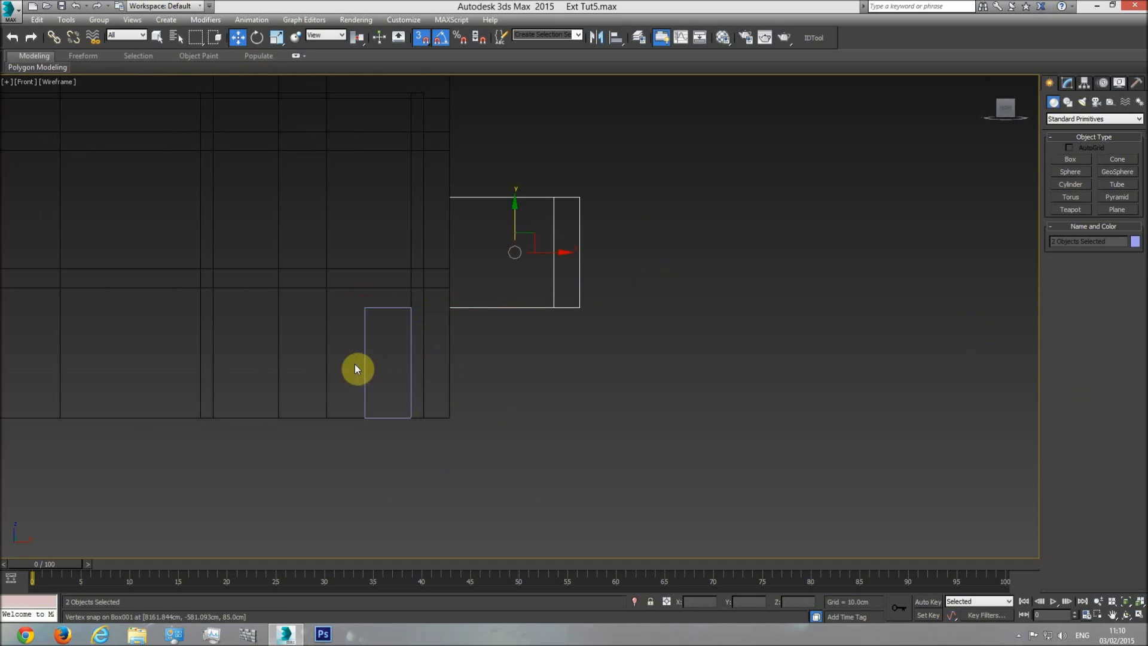
pyautogui.click(455, 365)
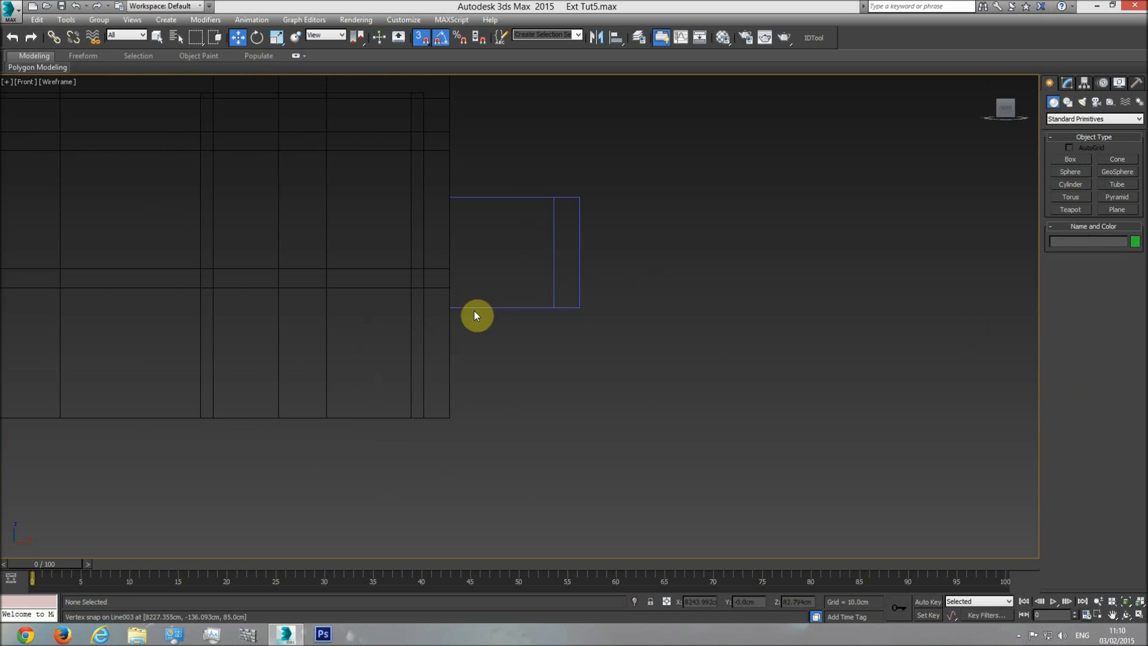
pyautogui.press('p')
pyautogui.click(1125, 602)
pyautogui.click(1126, 615)
pyautogui.press('F3')
pyautogui.moveTo(577, 374)
pyautogui.mouseDown()
pyautogui.moveTo(540, 395)
pyautogui.moveTo(513, 390)
pyautogui.mouseUp()
pyautogui.scroll(-3, 404, 285)
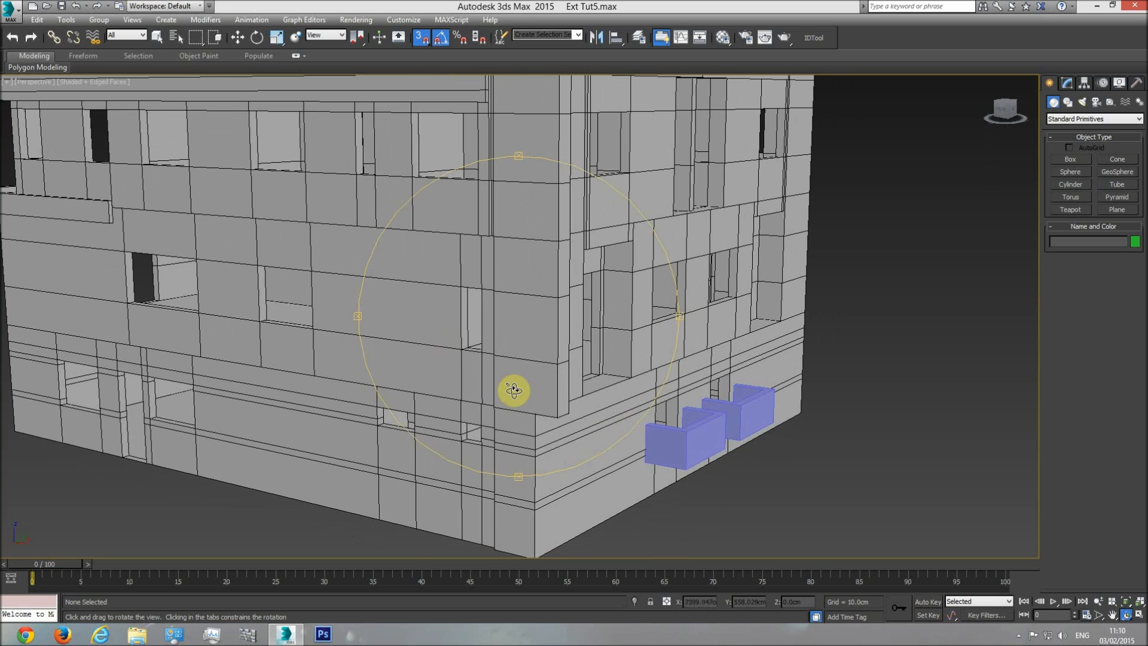
# Step: Unhide the hidden plan and section drawings
pyautogui.rightClick(819, 409)
pyautogui.rightClick(842, 379)
pyautogui.click(877, 328)
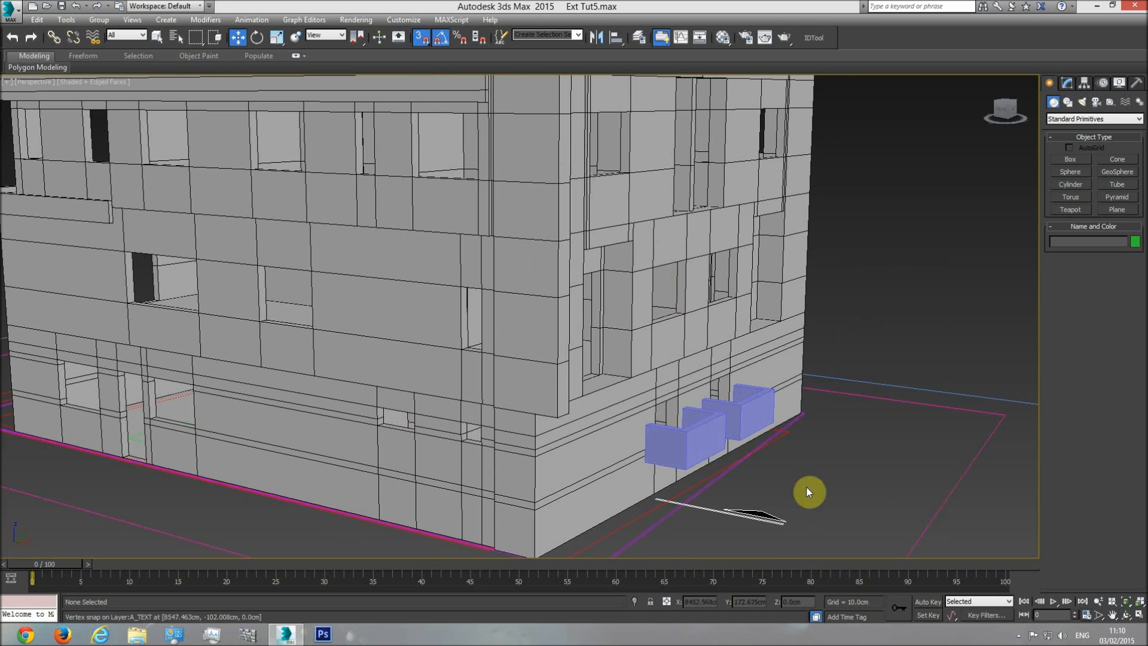
# Step: Recheck the height from the basement floor to the light well floor in the section with a temporary box, and remove the box
pyautogui.press('t')
pyautogui.scroll(-8, 607, 383)
pyautogui.moveTo(305, 394); pyautogui.dragTo(641, 384, button='middle')
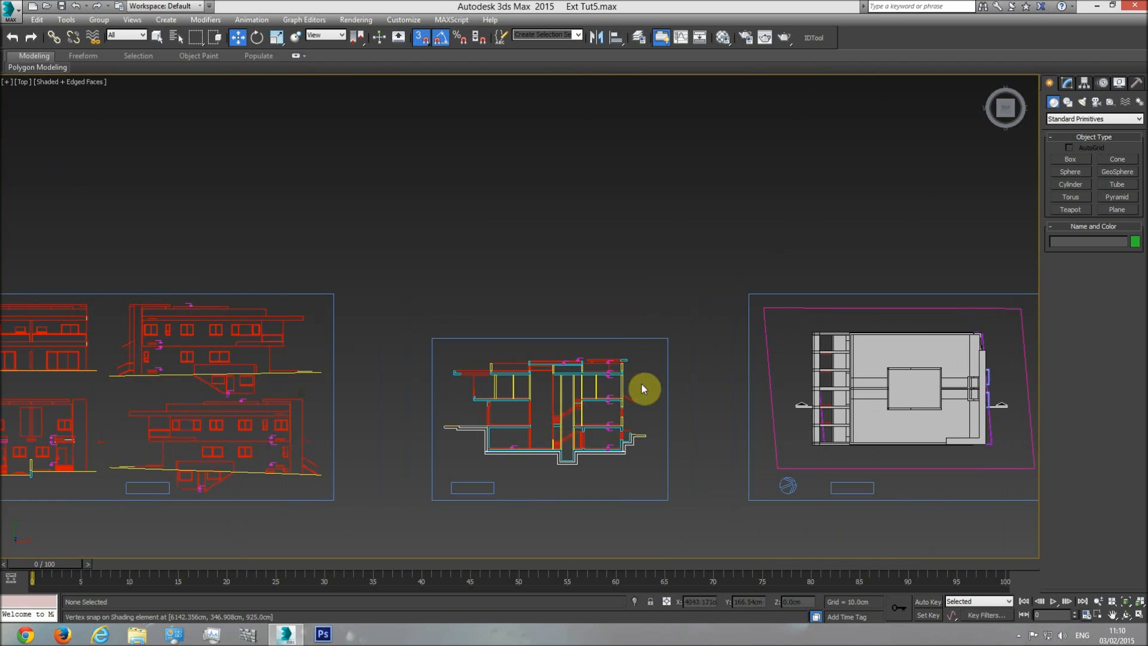
pyautogui.scroll(8, 592, 401)
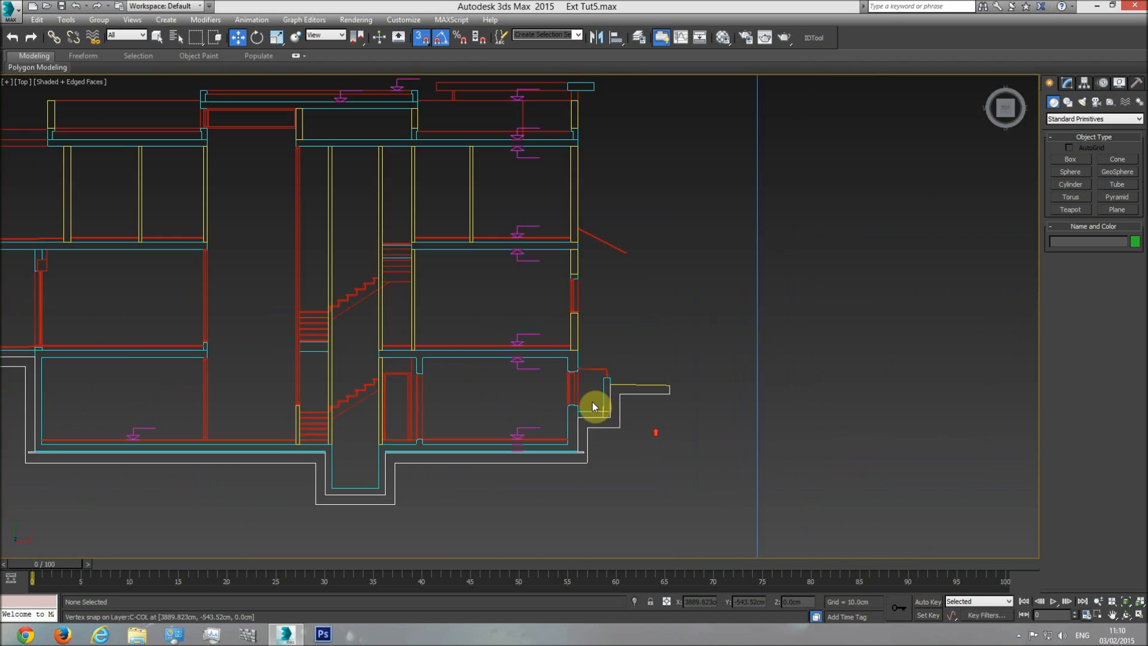
pyautogui.moveTo(519, 439); pyautogui.dragTo(565, 375, button='middle')
pyautogui.scroll(3, 568, 426)
pyautogui.scroll(-5, 570, 427)
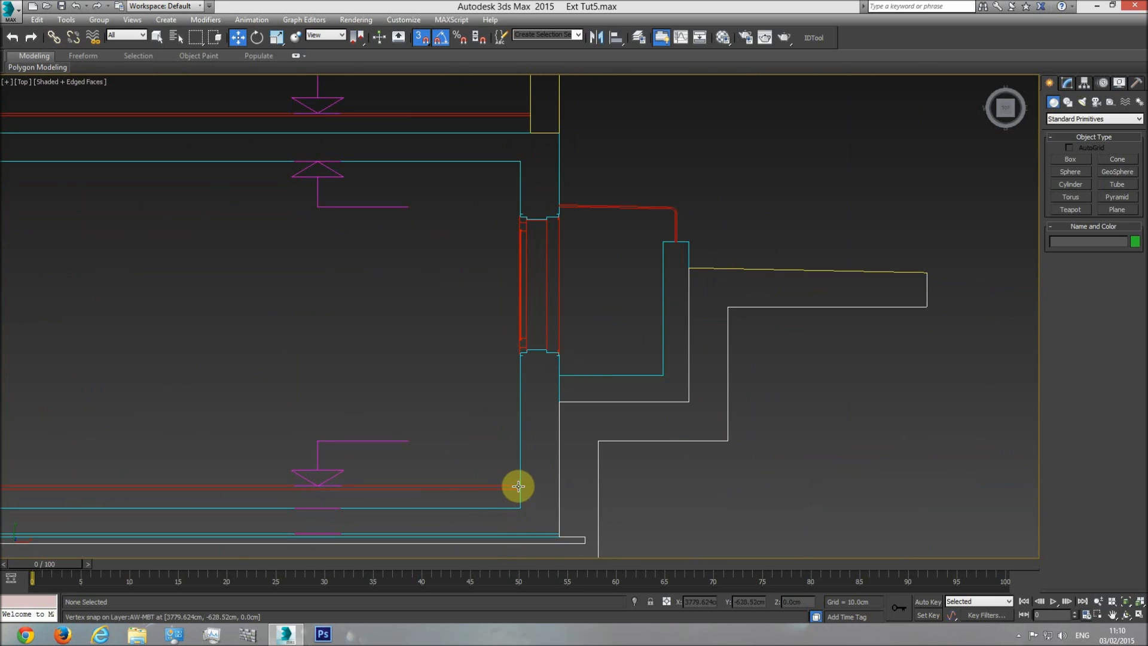
pyautogui.click(1063, 158)
pyautogui.moveTo(559, 375); pyautogui.dragTo(510, 484)
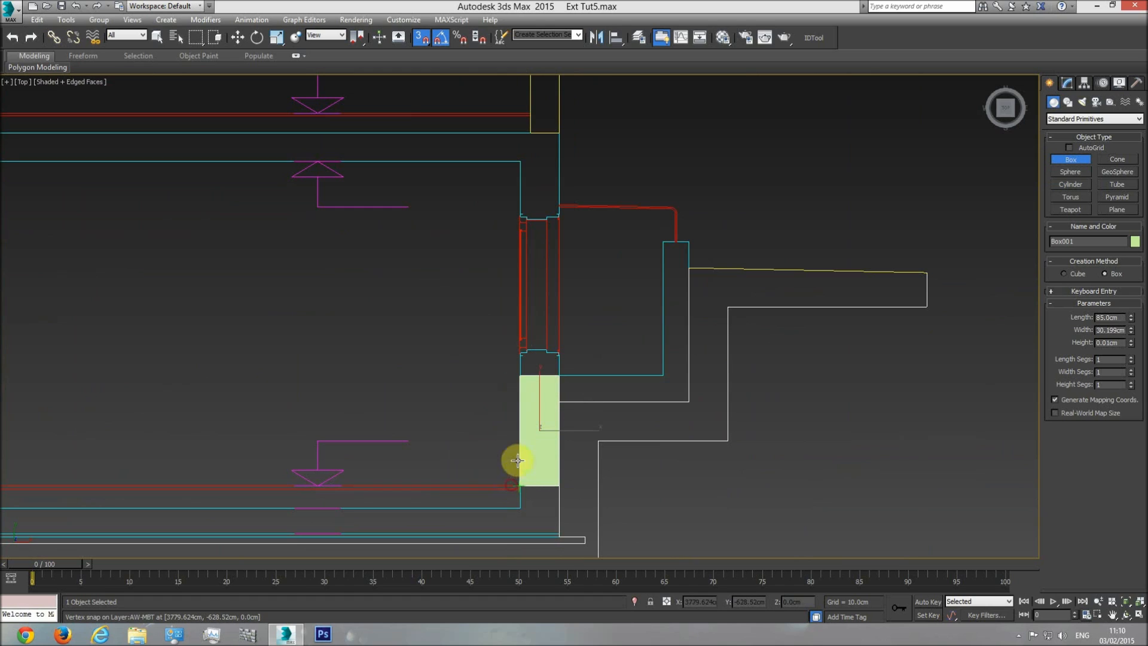
pyautogui.rightClick(534, 424)
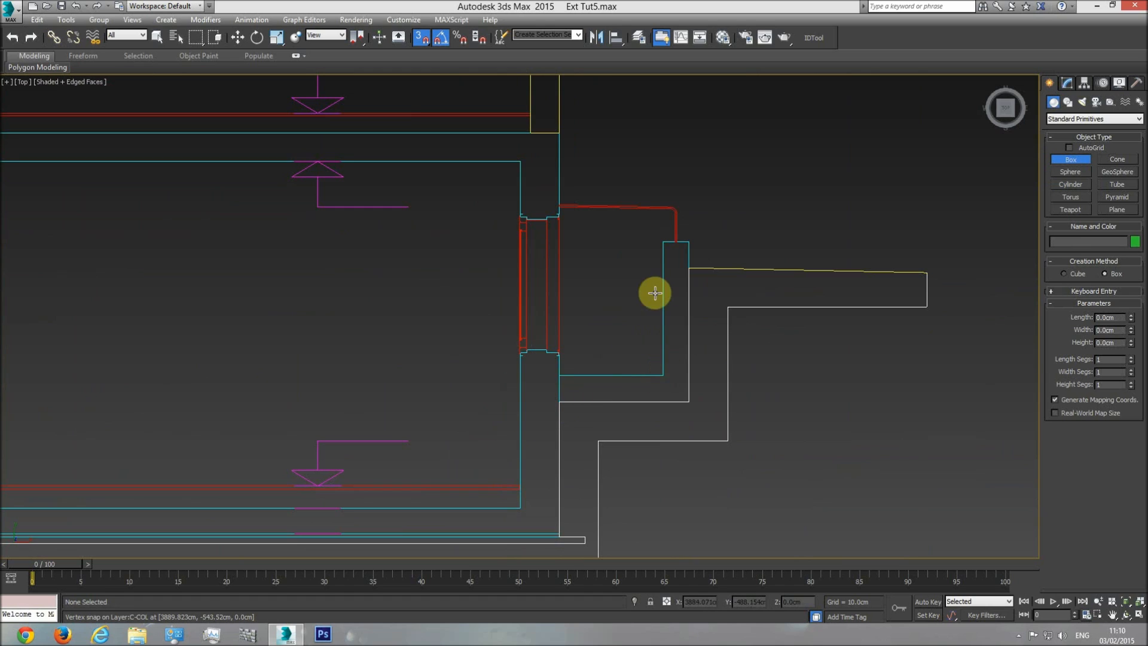
# Step: Measure the light well wall's height above its floor in the section with a temporary box, and remove the box
pyautogui.moveTo(660, 240); pyautogui.dragTo(657, 372)
pyautogui.click(635, 169)
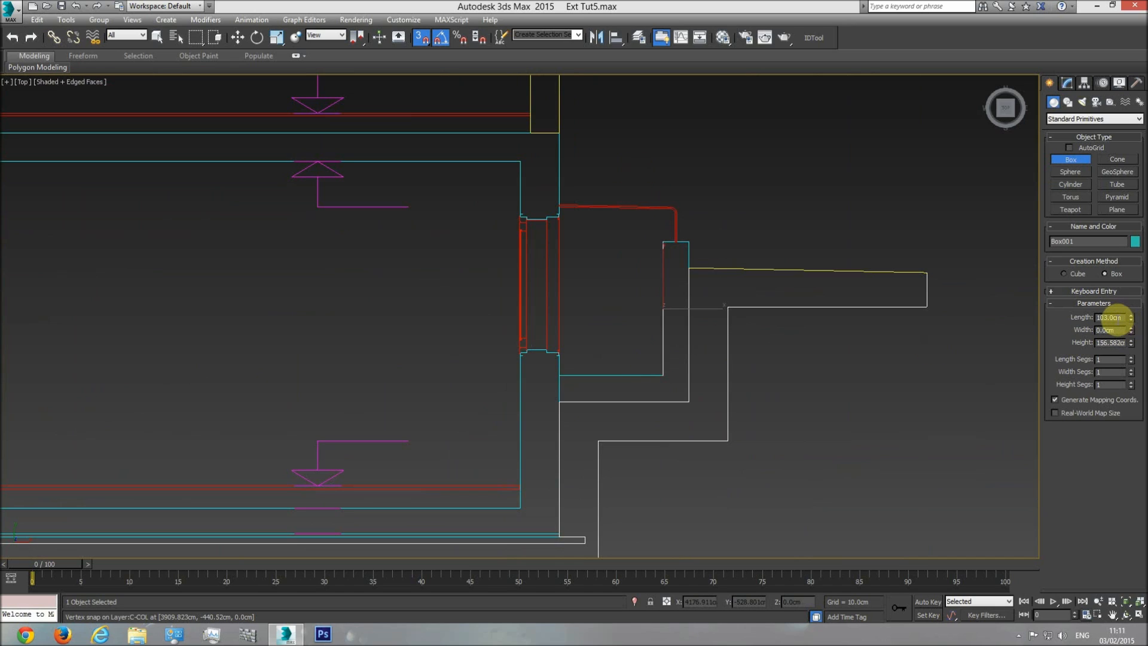
pyautogui.scroll(-6, 845, 333)
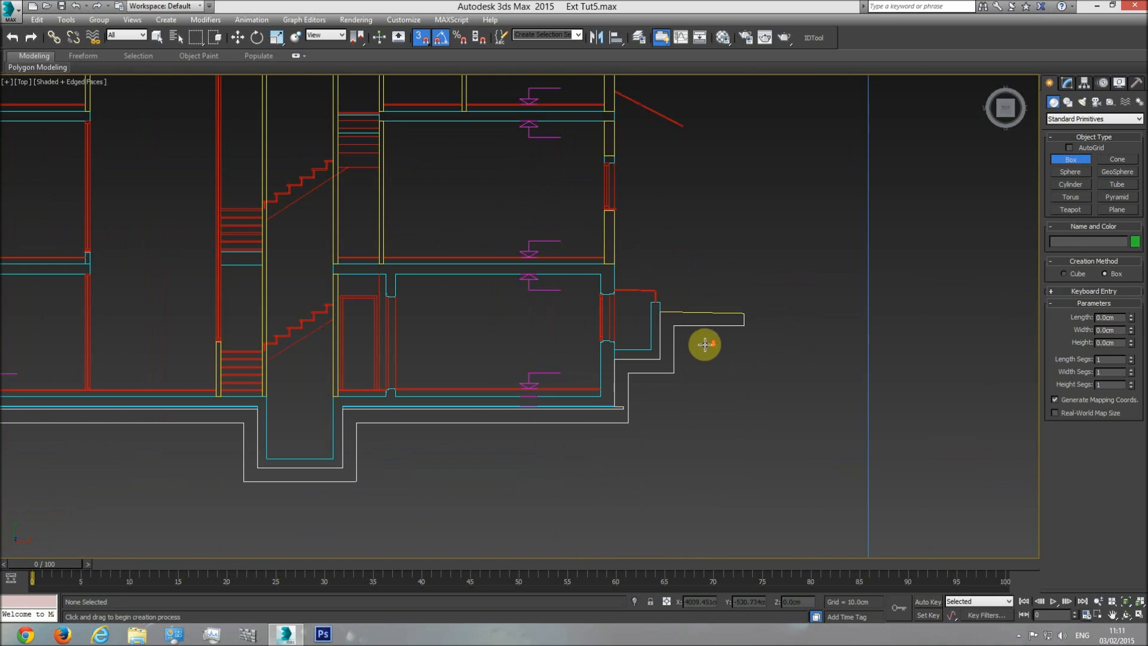
# Step: Select the upper light well in the top view and set its Shell outer amount to 103 cm
pyautogui.scroll(-4, 744, 377)
pyautogui.moveTo(747, 377)
pyautogui.mouseDown(button='middle')
pyautogui.moveTo(409, 371)
pyautogui.moveTo(436, 366)
pyautogui.mouseUp(button='middle')
pyautogui.scroll(-4, 759, 380)
pyautogui.moveTo(792, 348)
pyautogui.mouseDown(button='middle')
pyautogui.moveTo(420, 367)
pyautogui.moveTo(456, 348)
pyautogui.mouseUp(button='middle')
pyautogui.moveTo(61, 341); pyautogui.dragTo(499, 330, button='middle')
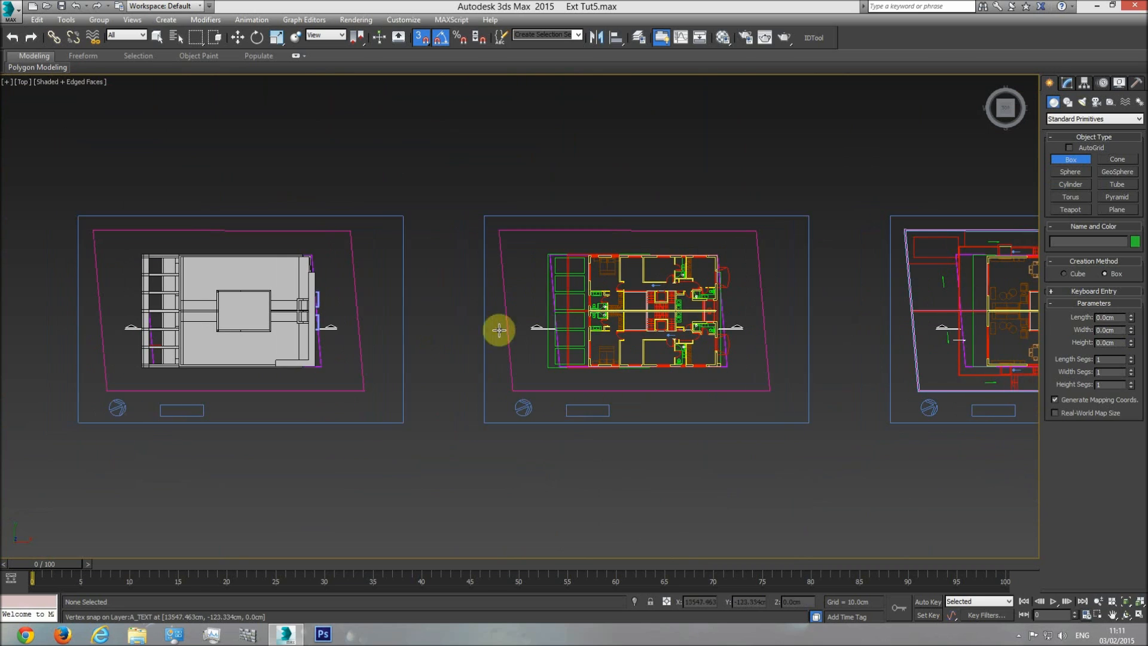
pyautogui.rightClick(335, 318)
pyautogui.scroll(6, 334, 314)
pyautogui.click(301, 270)
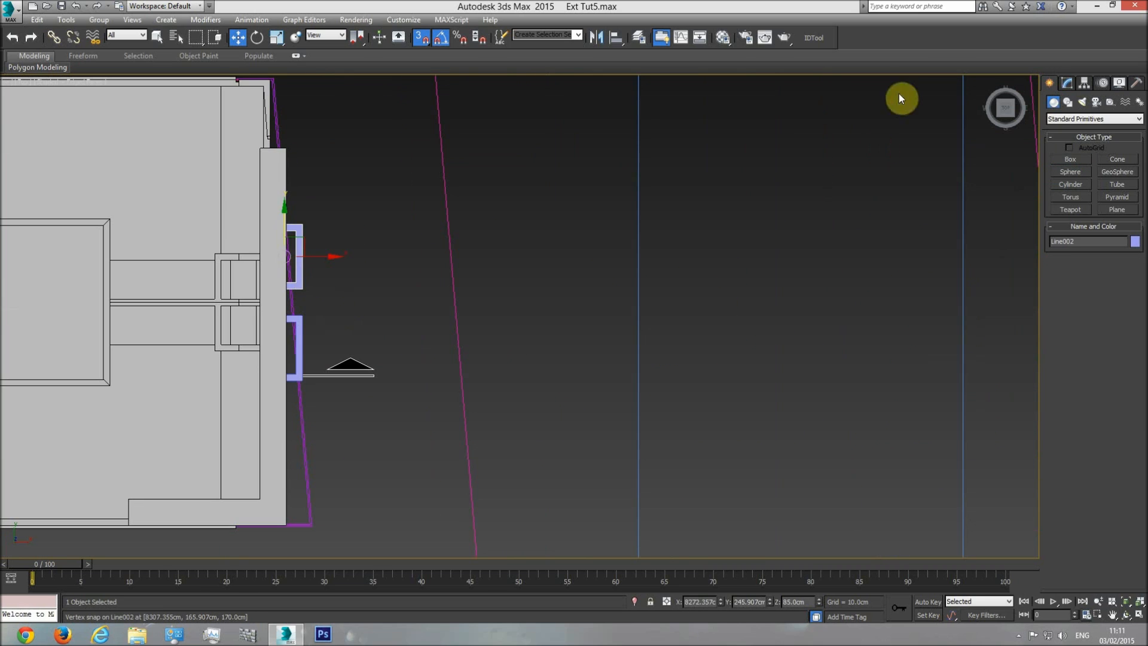
pyautogui.click(1070, 84)
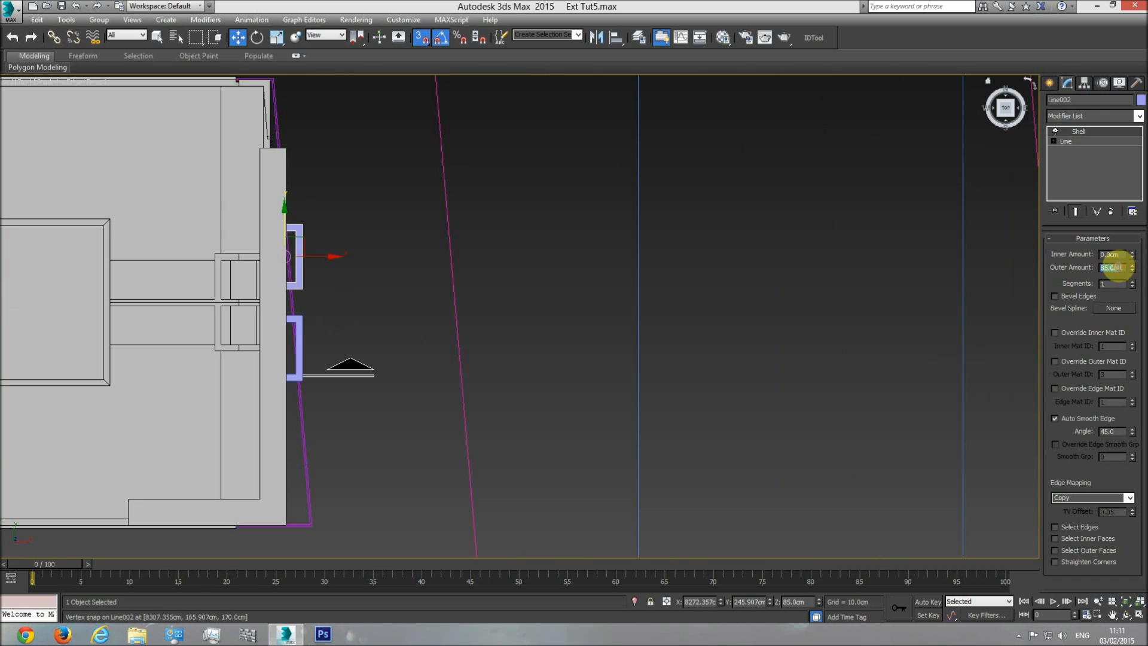
# Step: Set the lower light well's Shell outer amount to 103 cm and compare its height with the other one in the front wireframe view
pyautogui.click(298, 337)
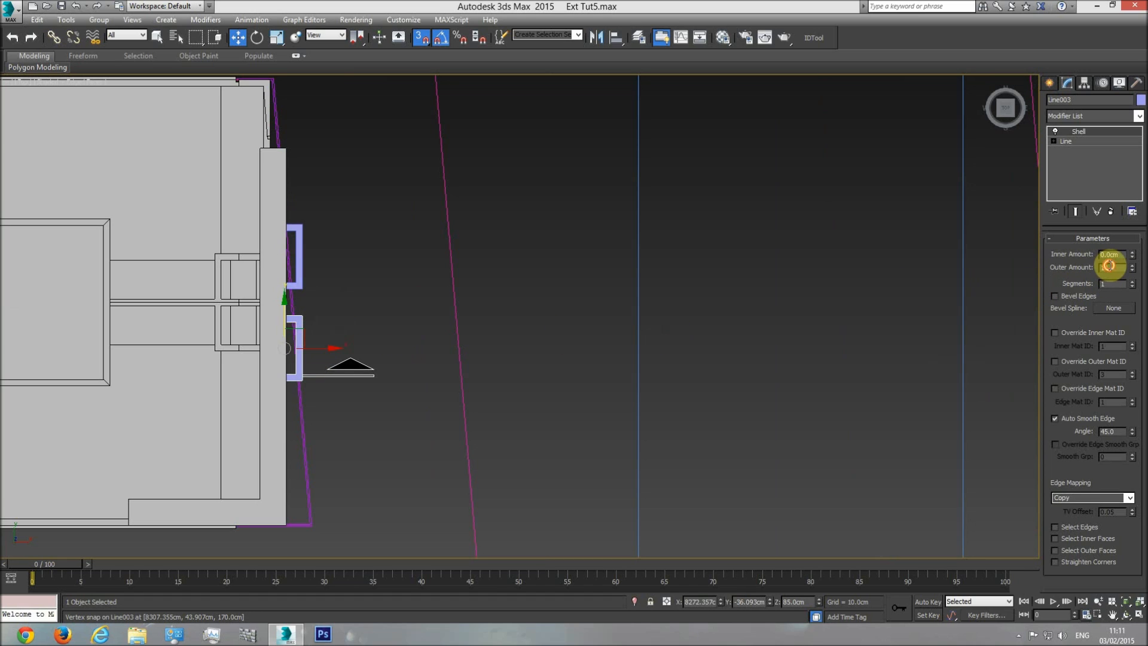
pyautogui.scroll(-1, 568, 317)
pyautogui.moveTo(555, 332)
pyautogui.mouseDown(button='middle')
pyautogui.moveTo(567, 311)
pyautogui.moveTo(540, 335)
pyautogui.mouseUp(button='middle')
pyautogui.press('f')
pyautogui.scroll(-1, 538, 332)
pyautogui.press('F3')
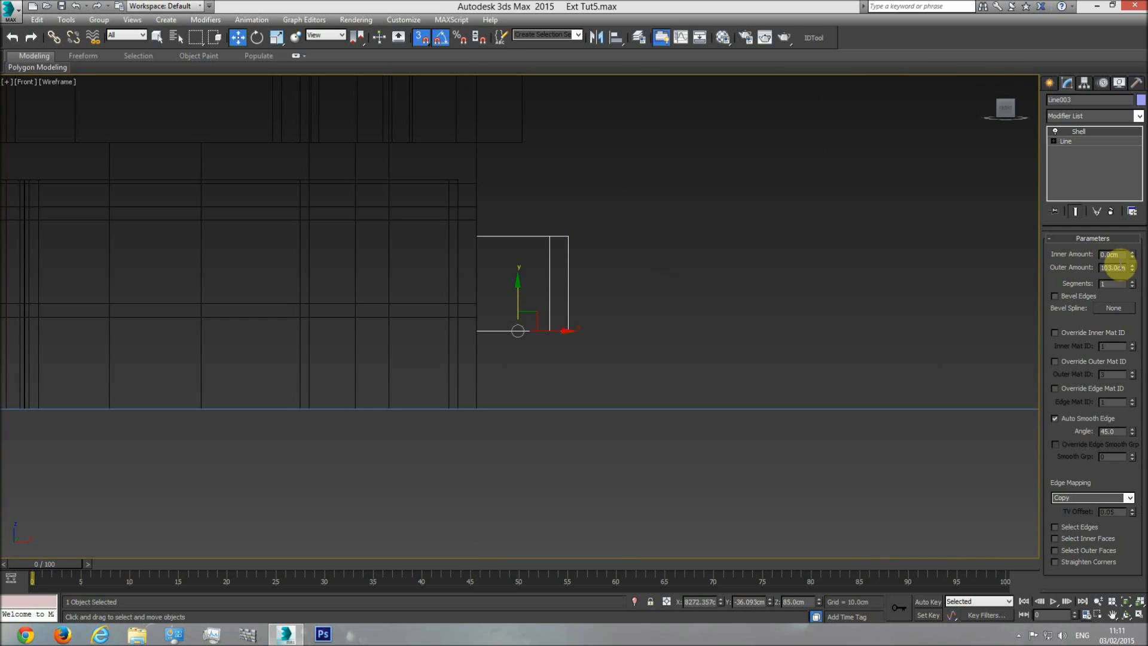
pyautogui.moveTo(598, 302); pyautogui.dragTo(602, 302, button='middle')
pyautogui.hotkey('ctrl', 'z')
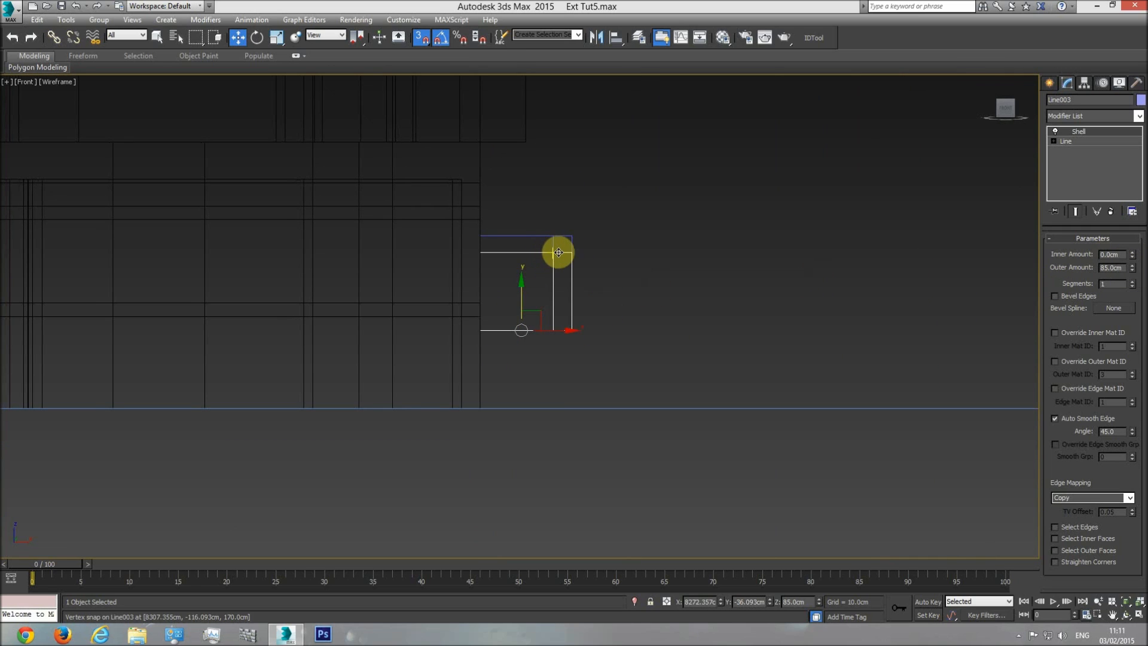
pyautogui.moveTo(572, 299); pyautogui.dragTo(603, 302, button='middle')
pyautogui.scroll(2, 553, 288)
# Step: Examine the two light wells against the basement windows and end wall from several angles in shaded perspective
pyautogui.press('p')
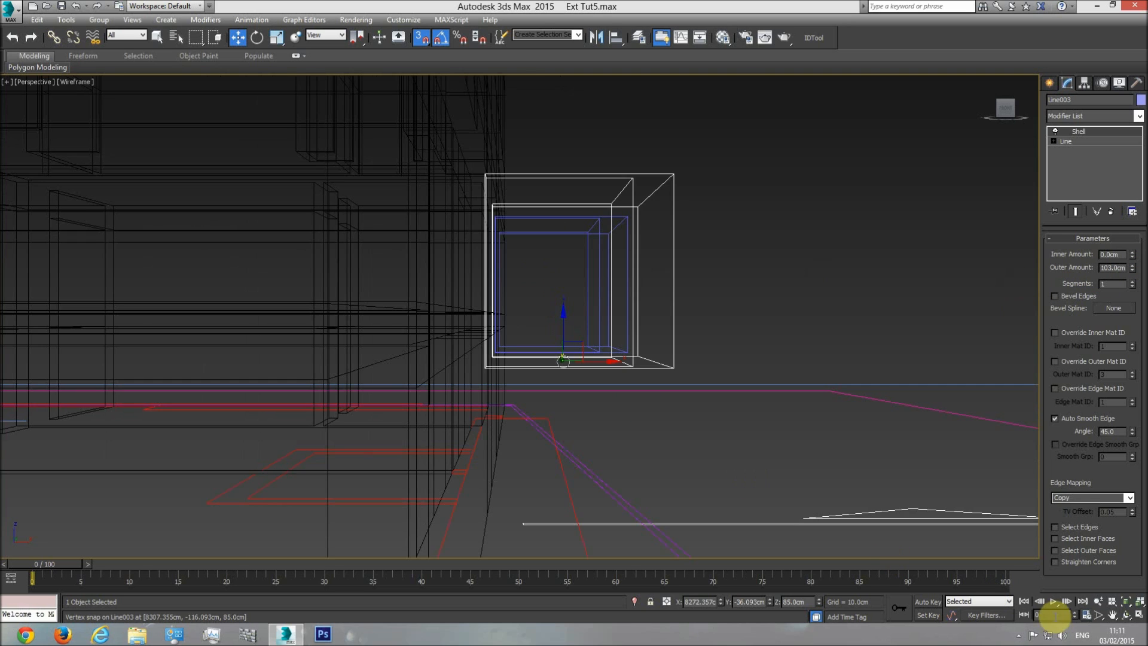
pyautogui.press('F3')
pyautogui.click(1127, 615)
pyautogui.moveTo(449, 285)
pyautogui.mouseDown()
pyautogui.moveTo(429, 307)
pyautogui.moveTo(348, 298)
pyautogui.moveTo(404, 302)
pyautogui.mouseUp()
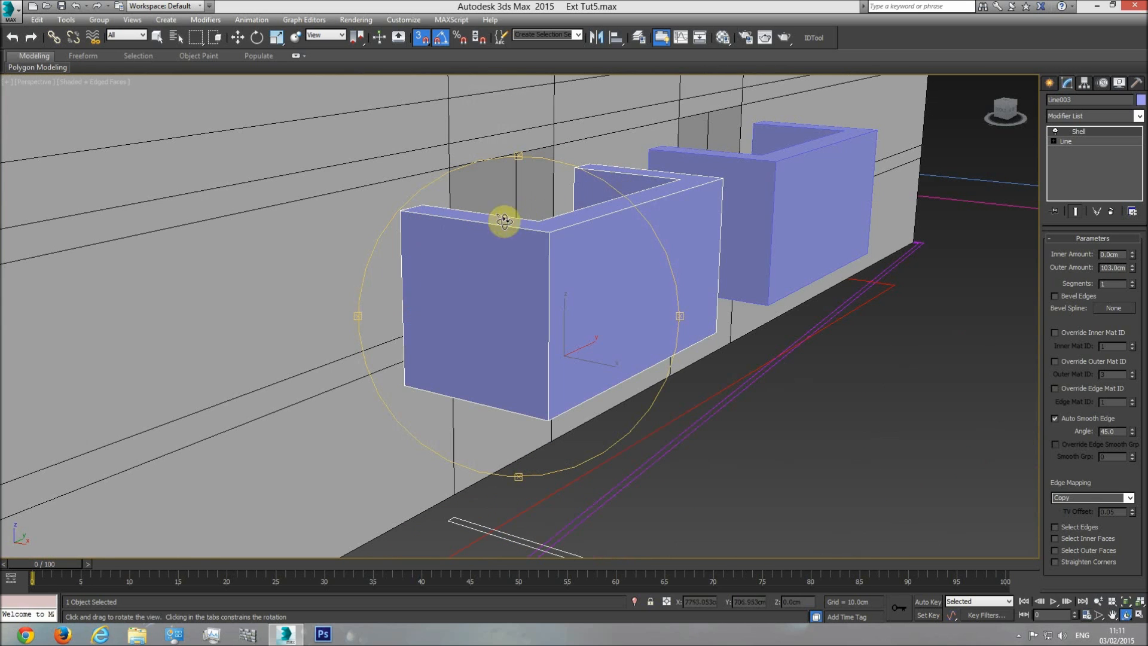
pyautogui.moveTo(504, 221); pyautogui.dragTo(442, 245)
pyautogui.scroll(-5, 529, 221)
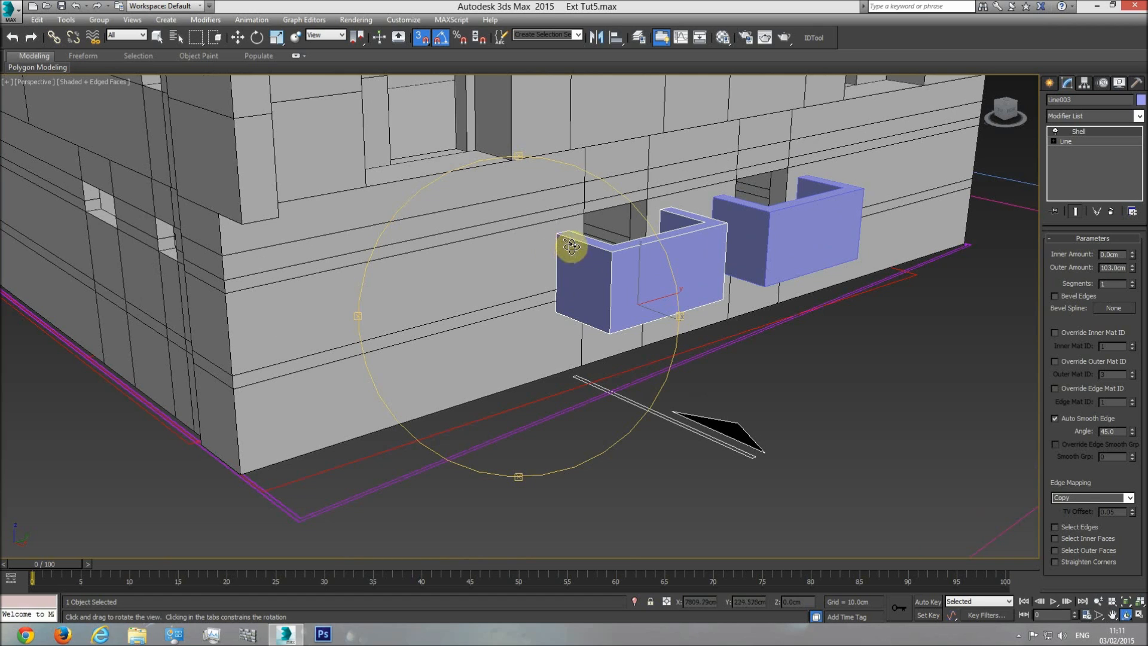
pyautogui.moveTo(544, 253); pyautogui.dragTo(598, 250)
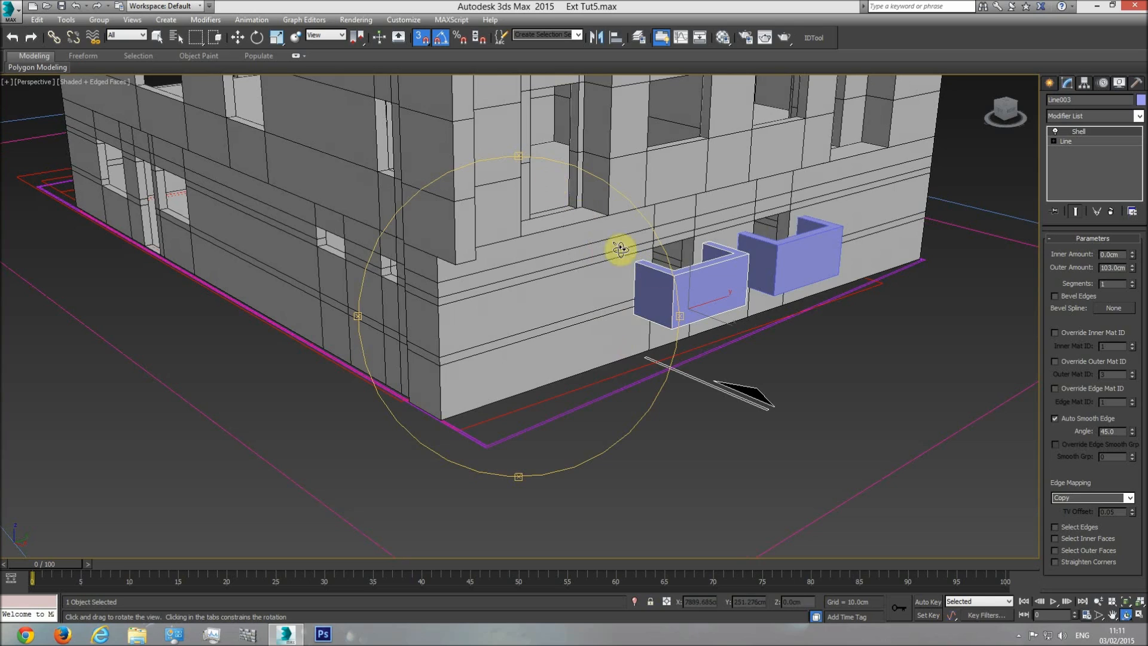
pyautogui.moveTo(605, 282); pyautogui.dragTo(570, 276)
# Step: Measure the light well floor's thickness in the section drawing with a temporary box, and discard the box
pyautogui.press('t')
pyautogui.scroll(-5, 600, 346)
pyautogui.moveTo(452, 347); pyautogui.dragTo(738, 327, button='middle')
pyautogui.scroll(6, 480, 360)
pyautogui.scroll(5, 550, 370)
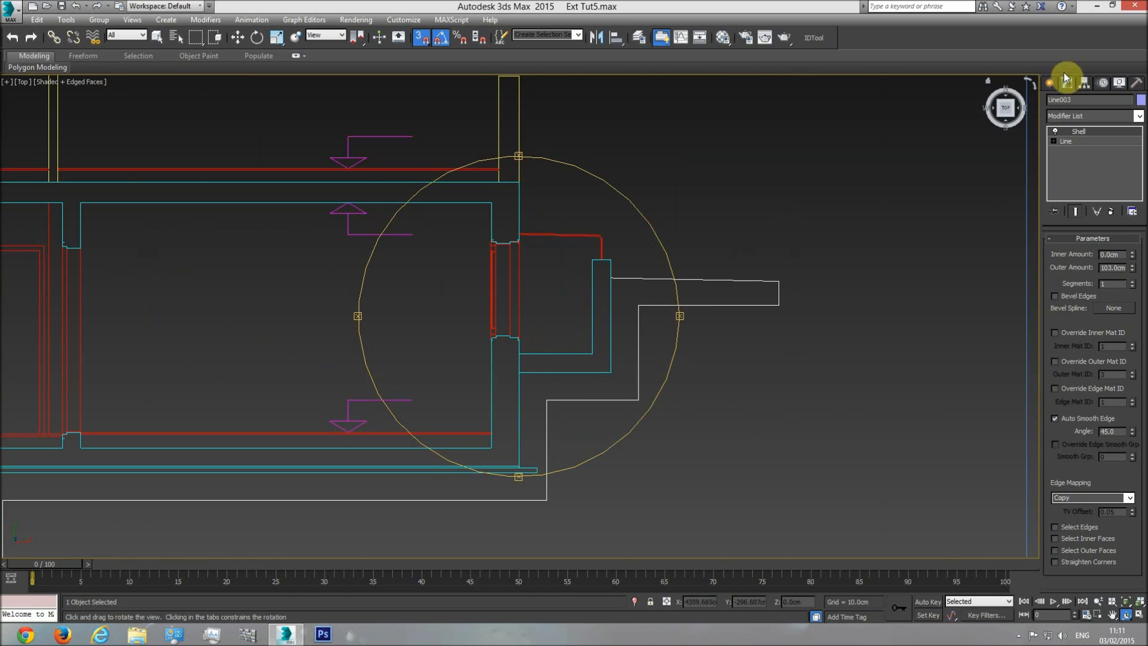
pyautogui.click(1051, 84)
pyautogui.click(1071, 159)
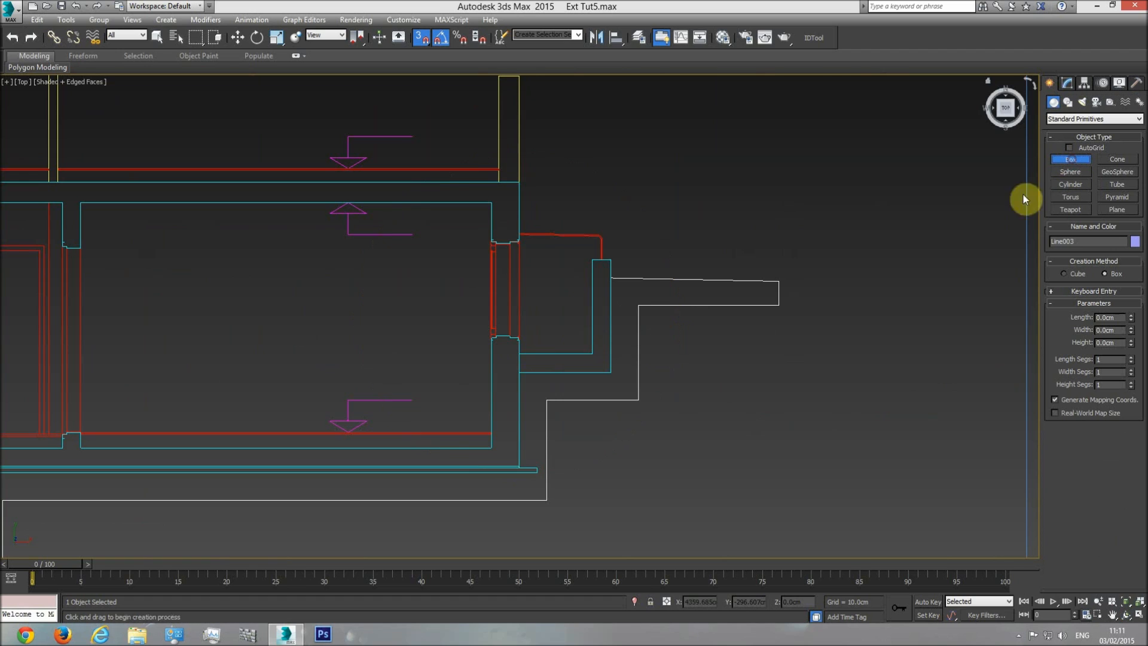
pyautogui.moveTo(591, 354); pyautogui.dragTo(616, 367)
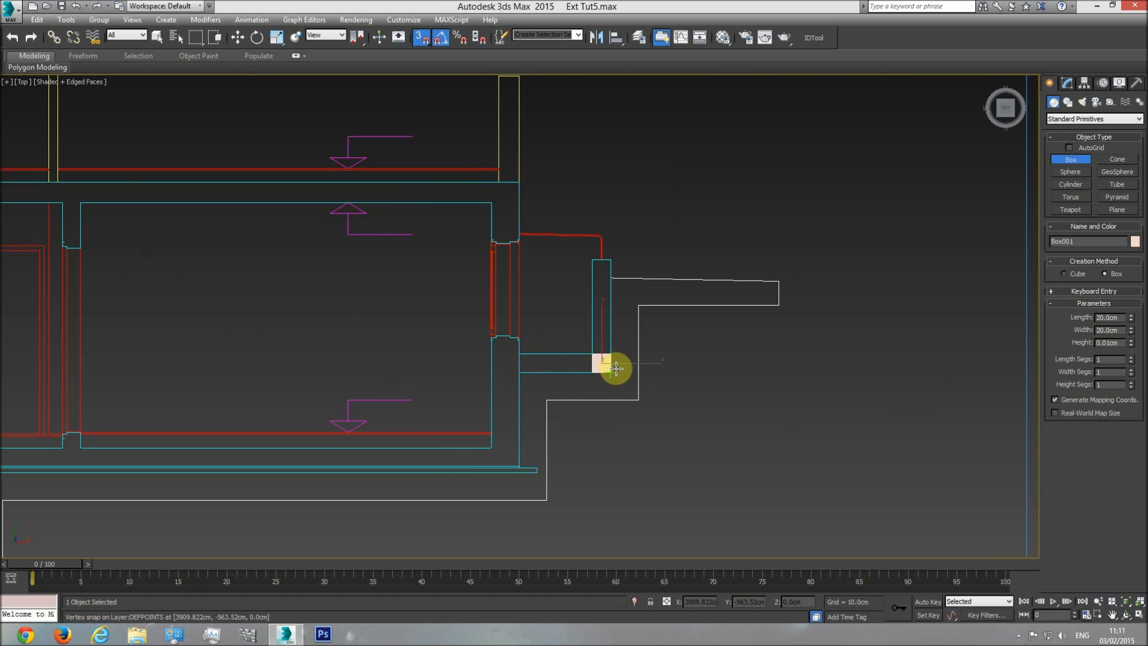
pyautogui.scroll(-3, 556, 338)
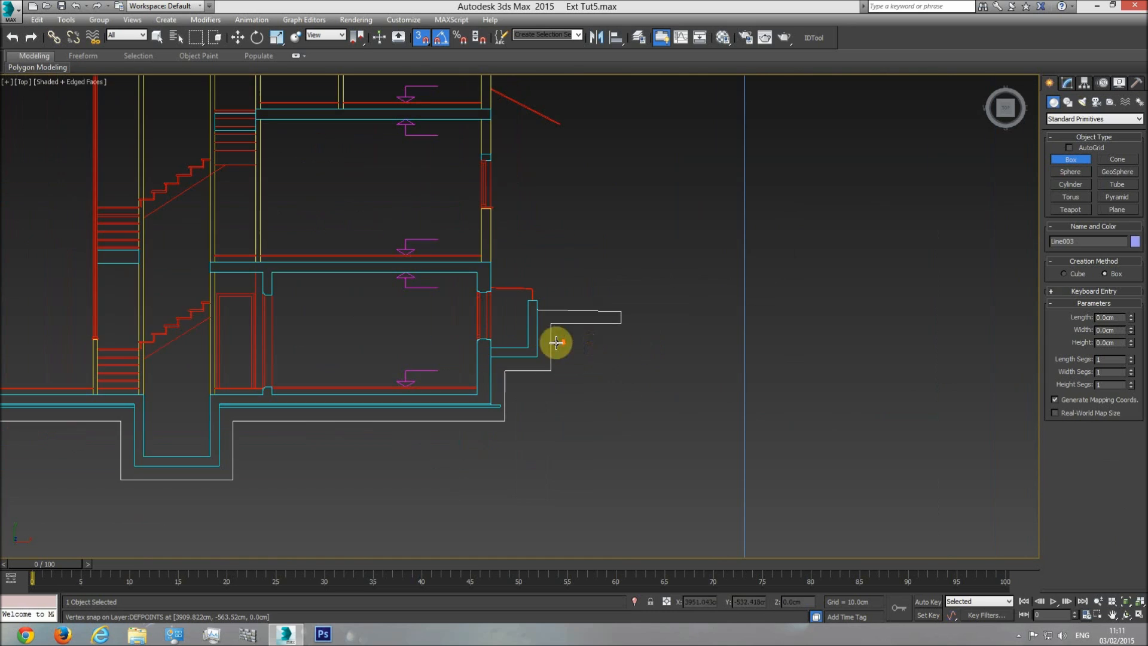
# Step: Select both light wells on the building's end wall in the top view and isolate them
pyautogui.moveTo(656, 349); pyautogui.dragTo(324, 362, button='middle')
pyautogui.scroll(-3, 323, 362)
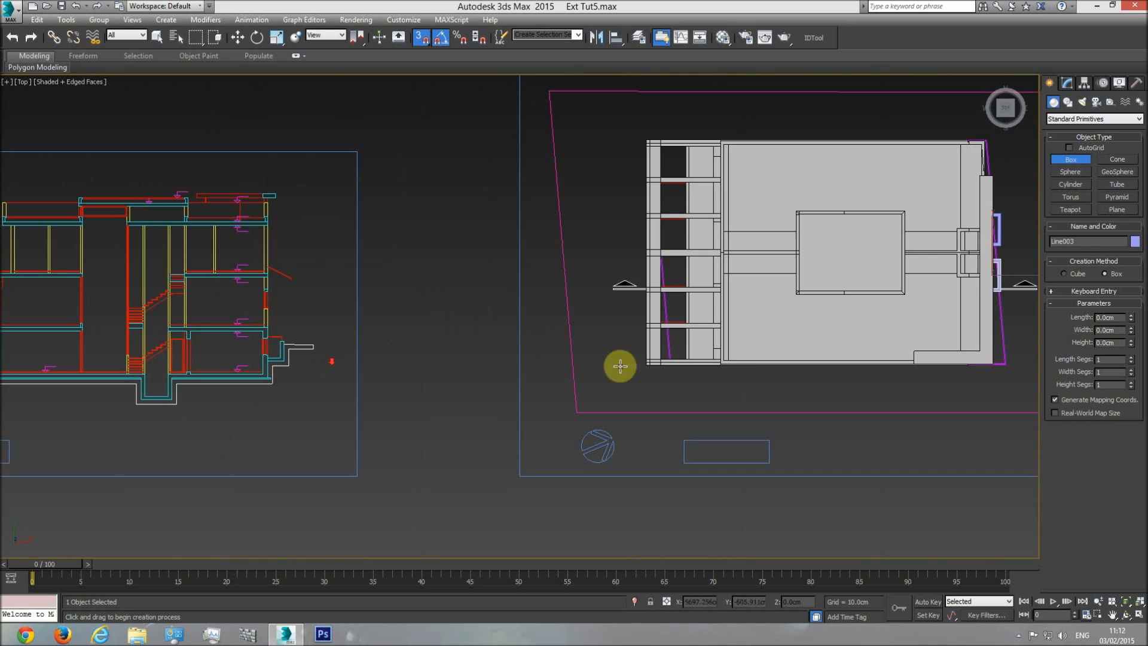
pyautogui.moveTo(856, 338); pyautogui.dragTo(379, 369, button='middle')
pyautogui.scroll(2, 503, 287)
pyautogui.press('w')
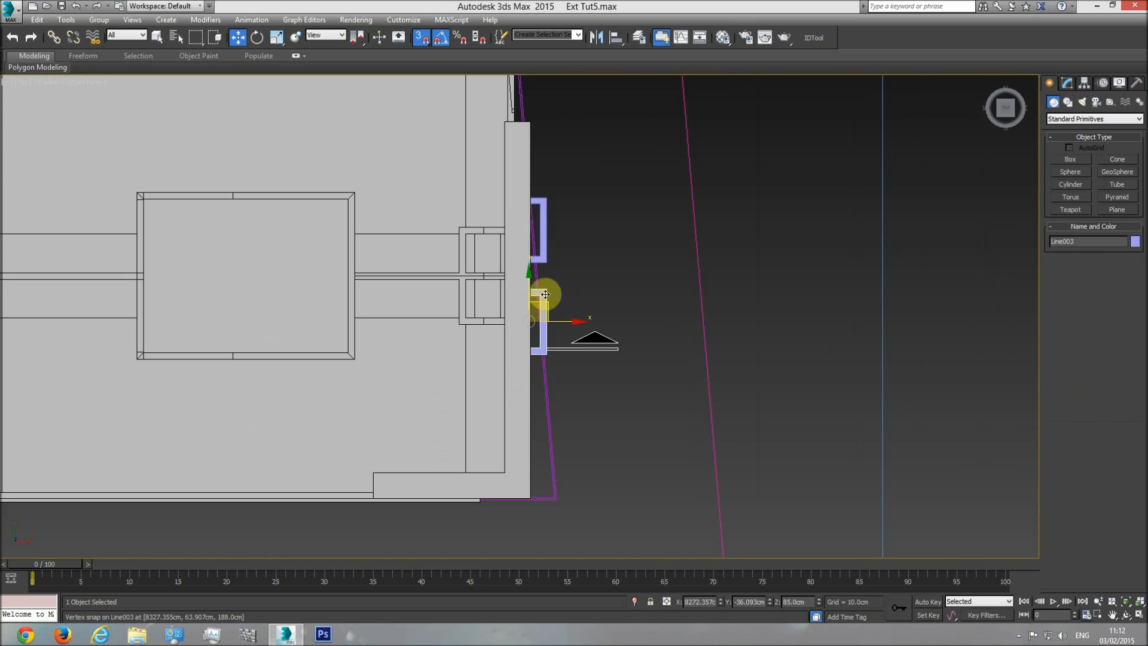
pyautogui.keyDown('ctrl'); pyautogui.click(544, 233); pyautogui.keyUp('ctrl')
pyautogui.rightClick(544, 235)
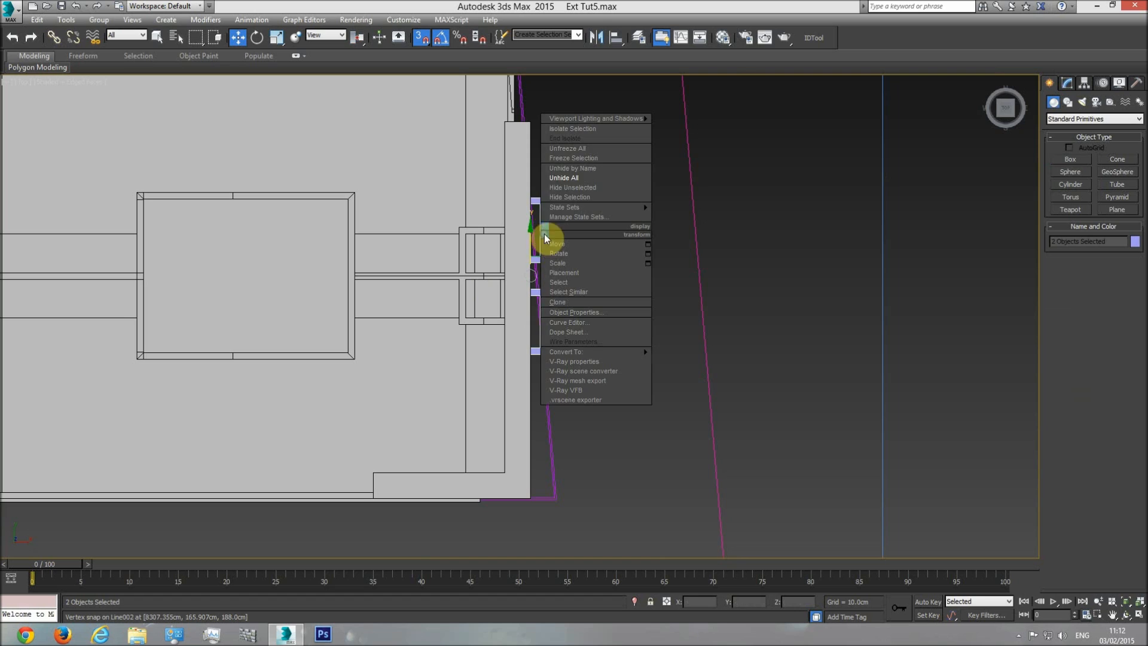
pyautogui.click(569, 128)
pyautogui.click(675, 294)
# Step: Create a 200 by 100 cm box covering the upper light well's footprint, with a height of 20 cm, as its floor
pyautogui.click(1077, 158)
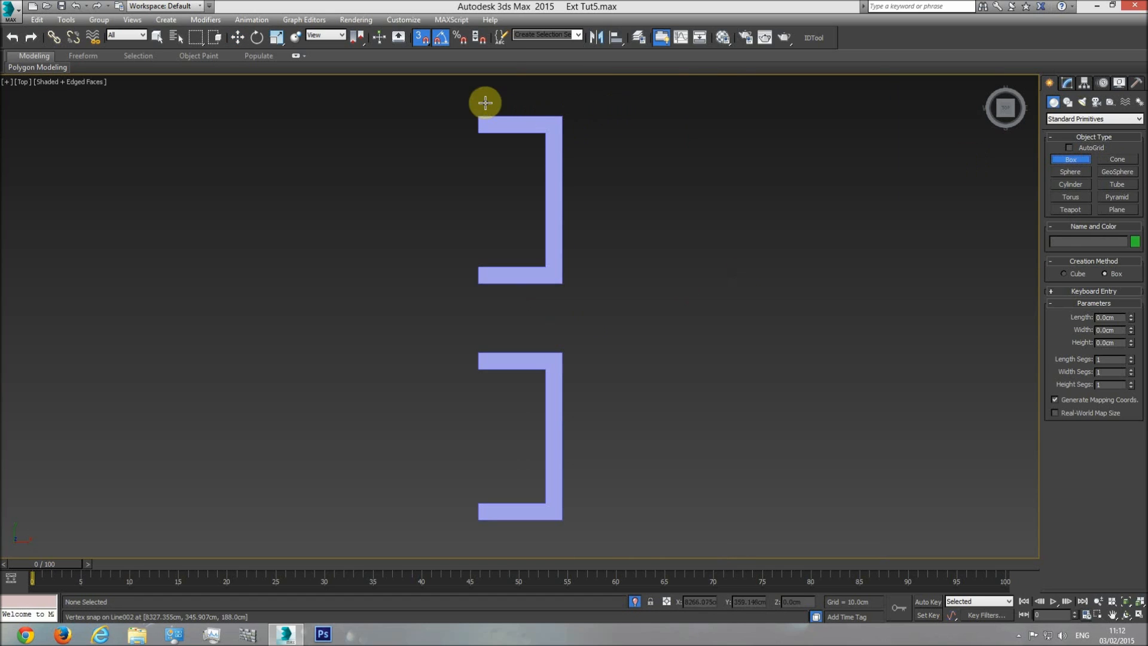
pyautogui.moveTo(478, 116); pyautogui.dragTo(564, 289)
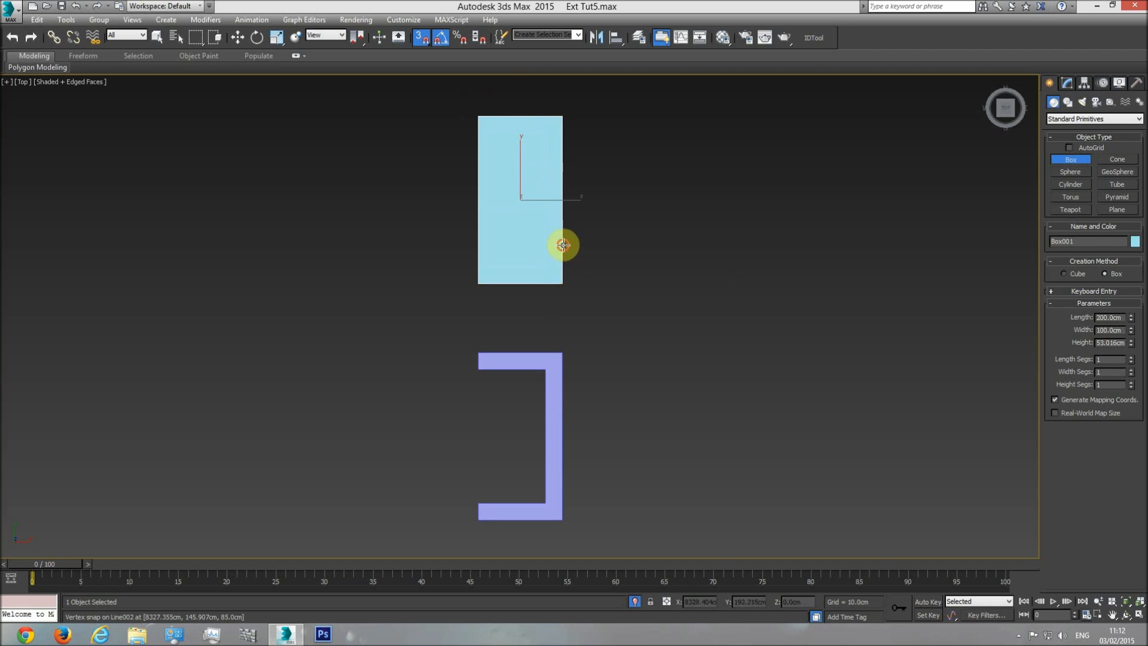
pyautogui.write('20')
pyautogui.press('Return')
# Step: Move the floor box down in the front view so that its top snaps to the underside of the light well walls
pyautogui.press('f')
pyautogui.click(238, 38)
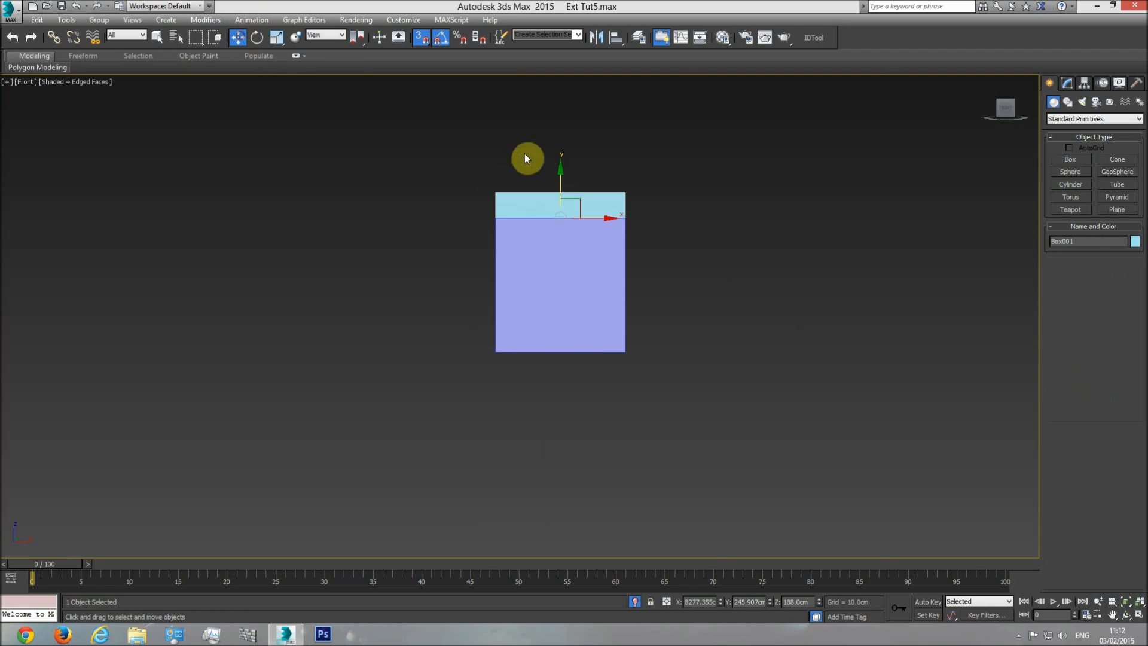
pyautogui.moveTo(560, 172); pyautogui.dragTo(493, 351)
pyautogui.press('p')
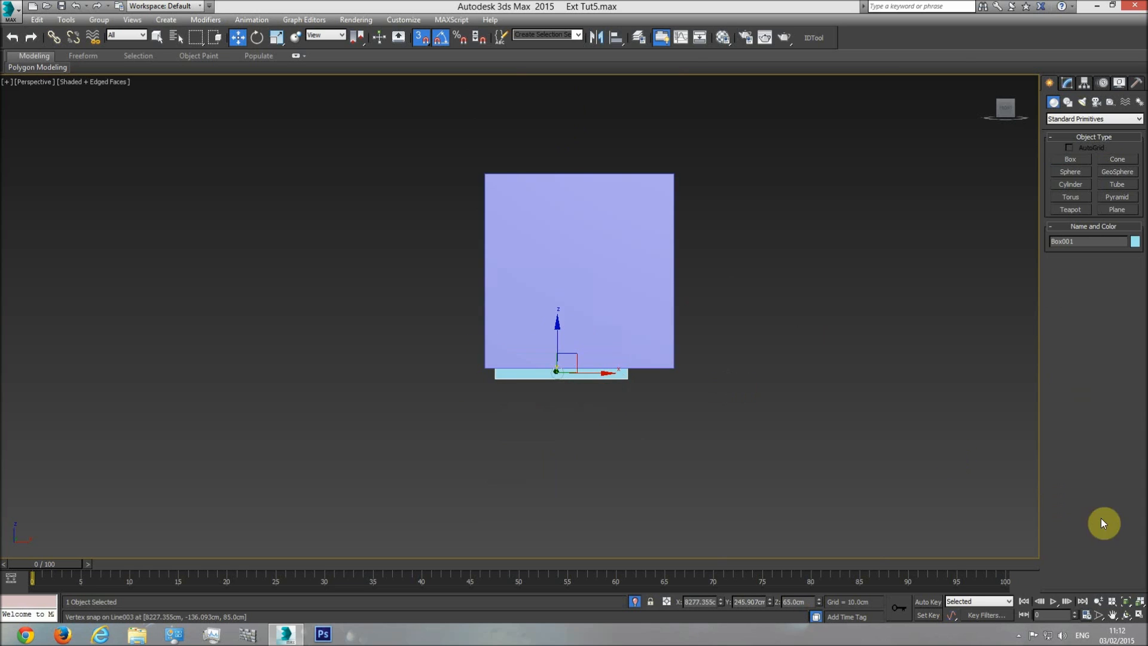
pyautogui.click(1125, 614)
pyautogui.moveTo(640, 379); pyautogui.dragTo(565, 362)
# Step: Copy the floor box down to the lower light well and snap the copy's corner to the outer wall corner
pyautogui.press('t')
pyautogui.click(237, 37)
pyautogui.keyDown('shift'); pyautogui.moveTo(517, 141); pyautogui.dragTo(506, 383); pyautogui.keyUp('shift')
pyautogui.click(576, 366)
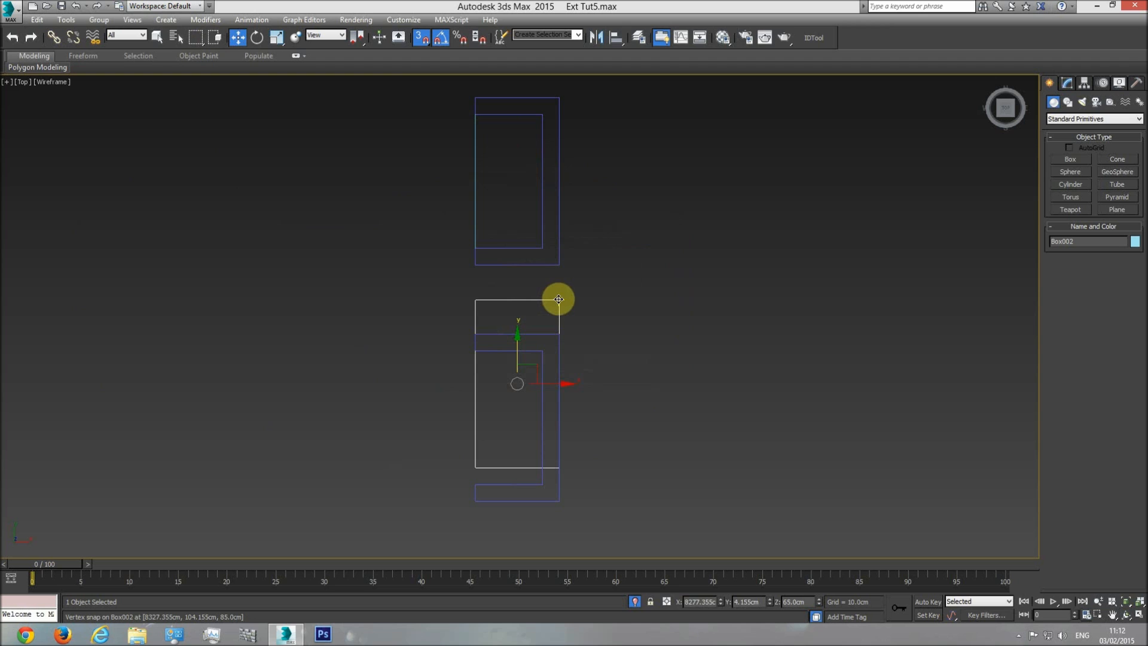
pyautogui.moveTo(558, 307); pyautogui.dragTo(557, 334)
pyautogui.press('p')
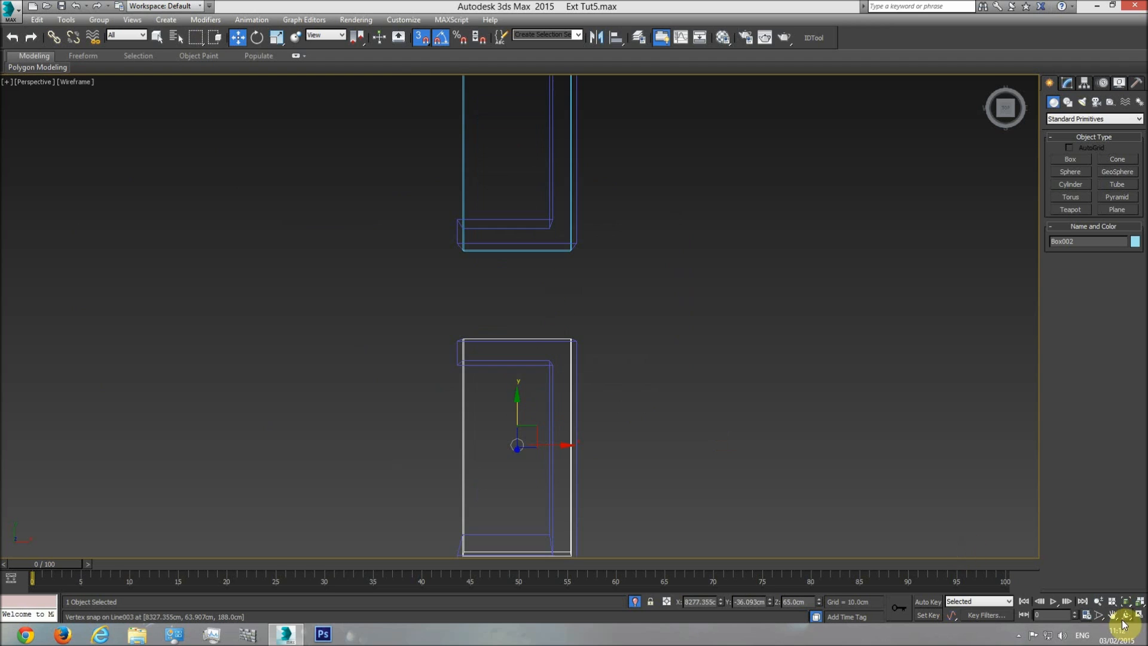
# Step: Check both light wells with their floors in shaded perspective and end the isolation to show the whole building
pyautogui.click(1127, 617)
pyautogui.press('F3')
pyautogui.moveTo(595, 395); pyautogui.dragTo(557, 327)
pyautogui.scroll(-4, 557, 327)
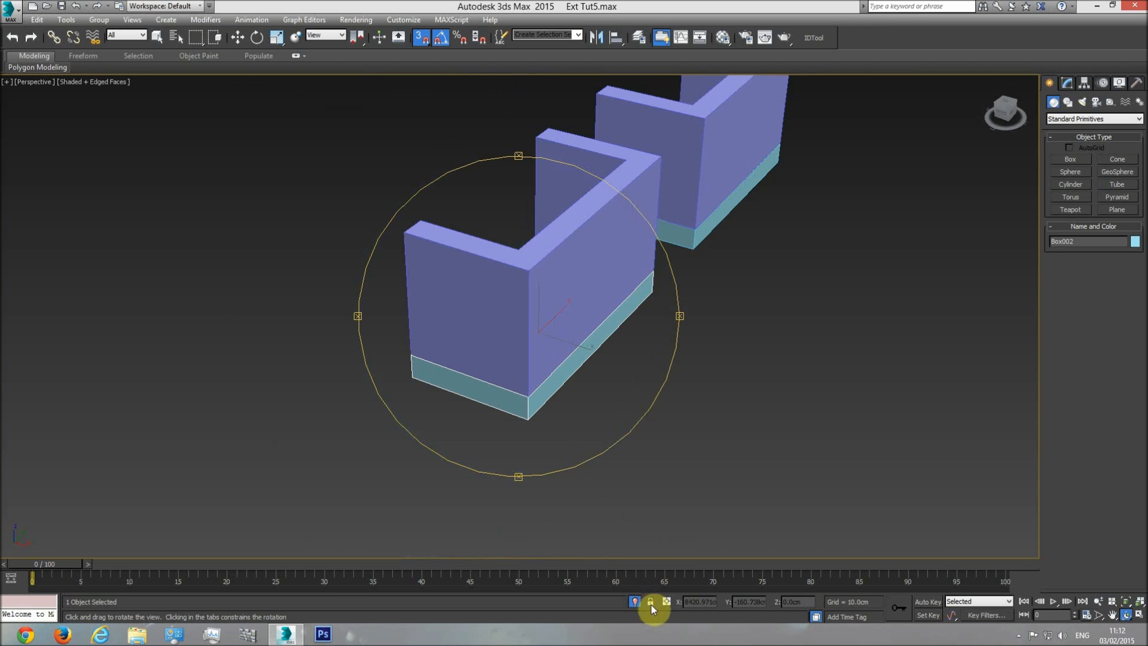
pyautogui.click(636, 602)
pyautogui.moveTo(530, 404); pyautogui.dragTo(516, 357)
pyautogui.scroll(-4, 504, 375)
pyautogui.moveTo(549, 310); pyautogui.dragTo(517, 328)
# Step: Select both light wells and their floors, assign the base material to them, and change their object color
pyautogui.press('w')
pyautogui.keyDown('ctrl'); pyautogui.click(535, 324); pyautogui.keyUp('ctrl')
pyautogui.keyDown('ctrl'); pyautogui.click(607, 297); pyautogui.keyUp('ctrl')
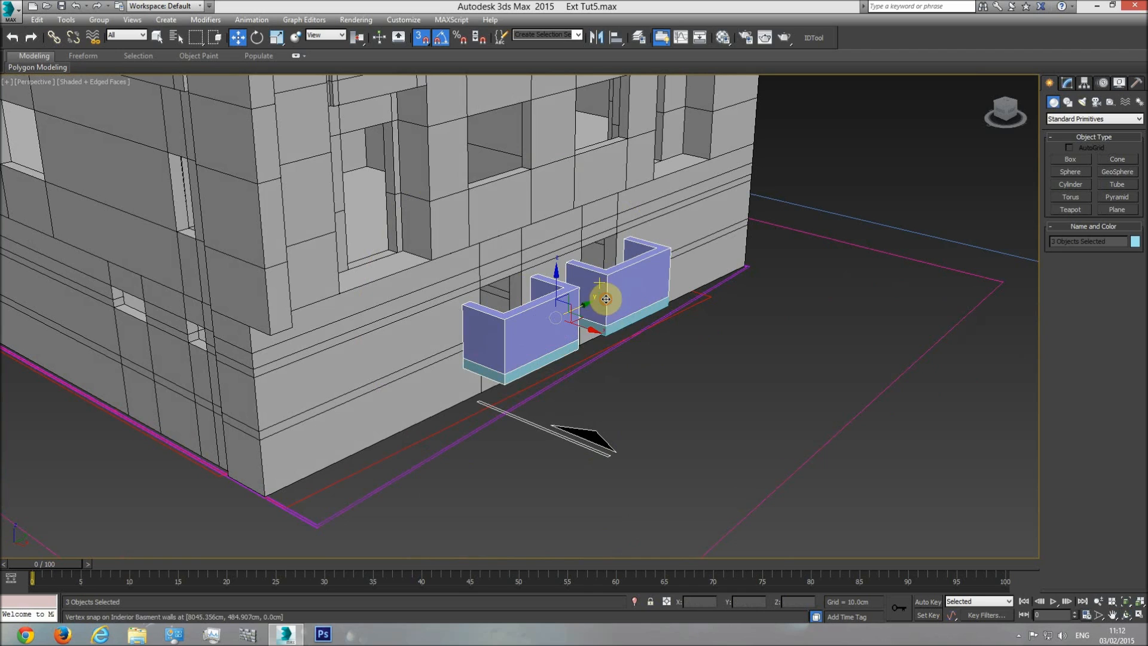
pyautogui.keyDown('ctrl'); pyautogui.click(614, 328); pyautogui.keyUp('ctrl')
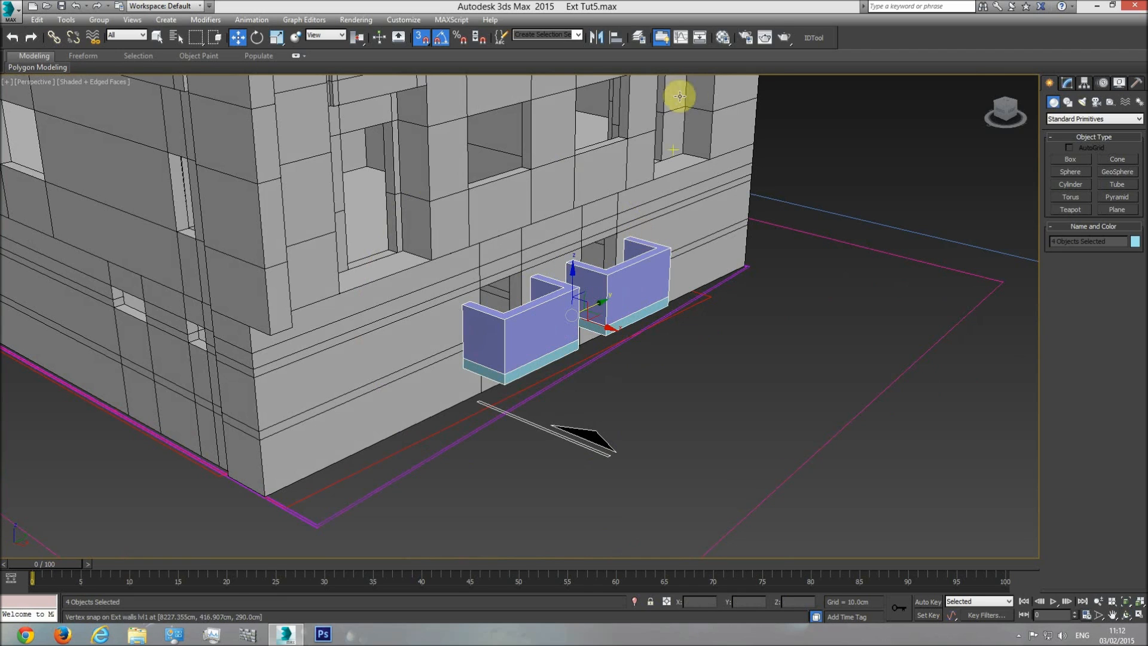
pyautogui.click(725, 37)
pyautogui.click(814, 274)
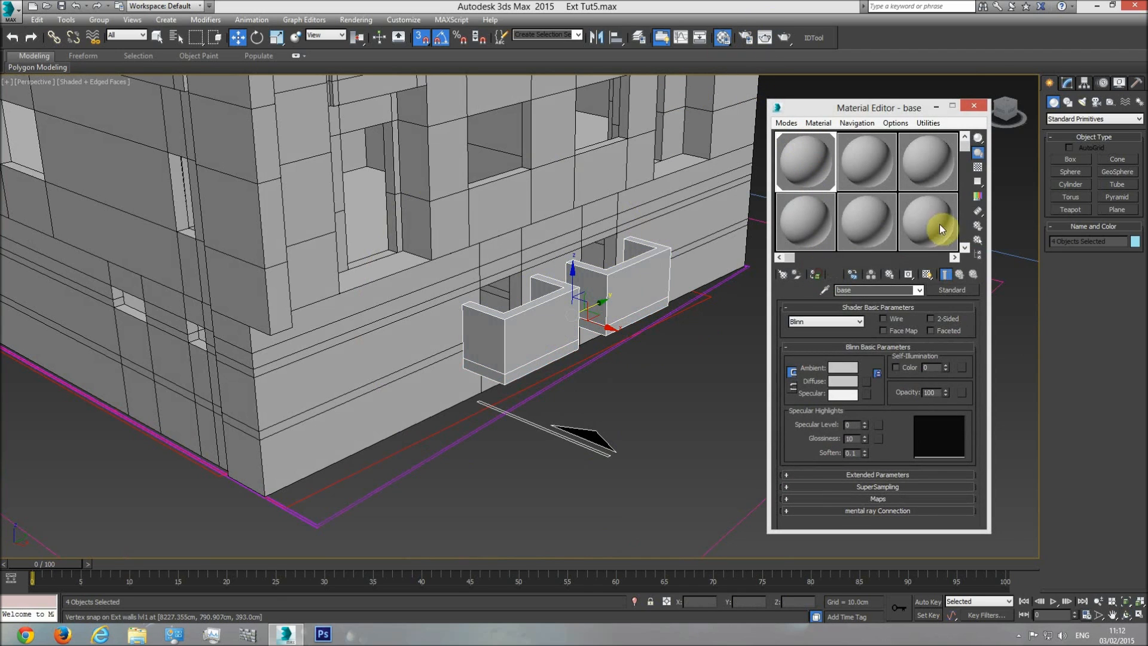
pyautogui.click(1133, 244)
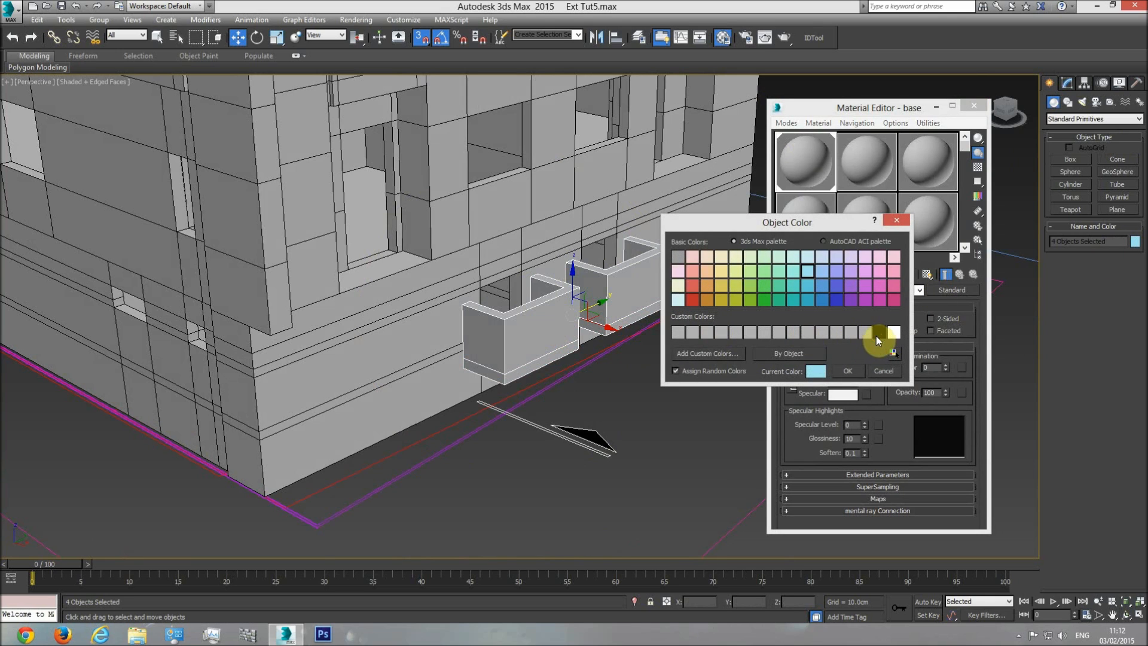
pyautogui.click(856, 372)
pyautogui.click(974, 107)
pyautogui.click(745, 372)
# Step: Examine the light well and canopy area at the building's end in the section drawing
pyautogui.moveTo(553, 371); pyautogui.dragTo(927, 413, button='middle')
pyautogui.scroll(-5, 664, 397)
pyautogui.scroll(-2, 604, 389)
pyautogui.press('f')
pyautogui.scroll(-6, 547, 382)
pyautogui.moveTo(472, 394); pyautogui.dragTo(730, 409, button='middle')
pyautogui.scroll(-3, 731, 410)
pyautogui.press('t')
pyautogui.scroll(-7, 394, 376)
pyautogui.moveTo(396, 376); pyautogui.dragTo(610, 377, button='middle')
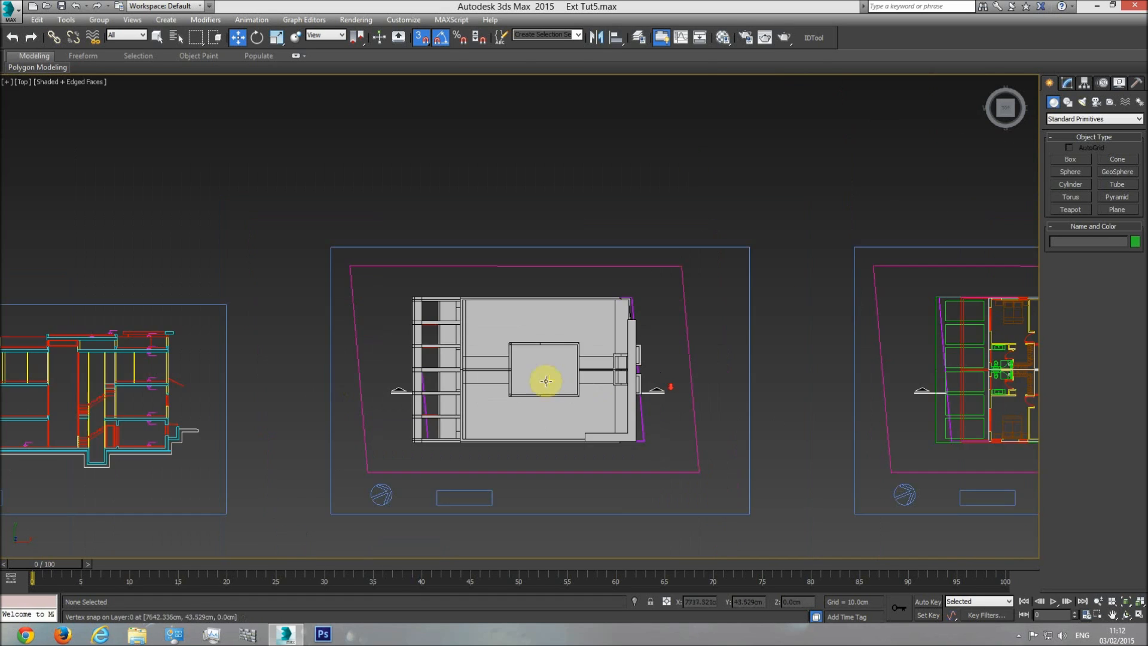
pyautogui.moveTo(241, 392); pyautogui.dragTo(758, 390, button='middle')
pyautogui.scroll(6, 655, 433)
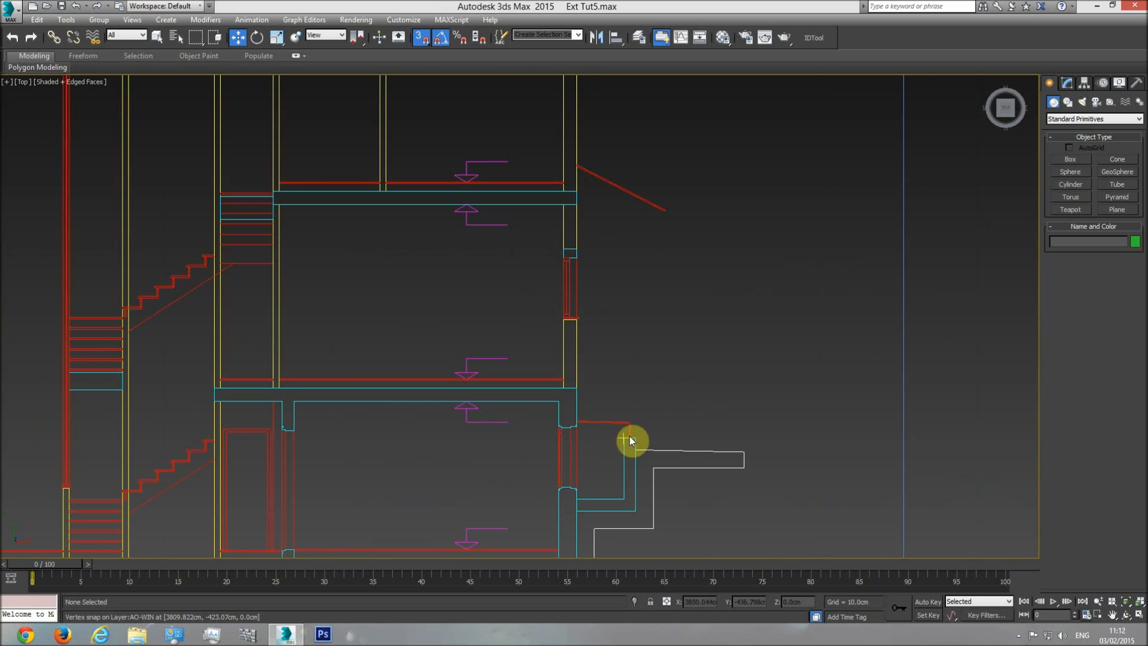
pyautogui.moveTo(650, 458); pyautogui.dragTo(648, 453, button='middle')
pyautogui.scroll(-8, 720, 417)
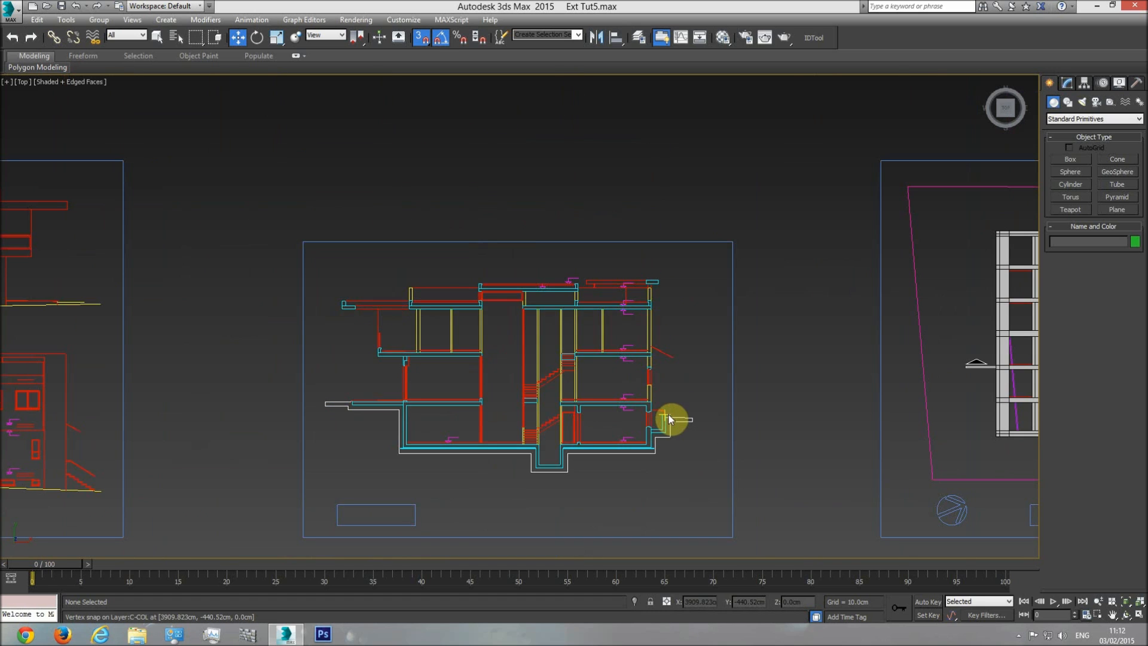
# Step: Look through the floor plans and examine the exterior staircase along the lower side of the basement plan
pyautogui.scroll(-3, 457, 422)
pyautogui.moveTo(655, 421); pyautogui.dragTo(479, 395, button='middle')
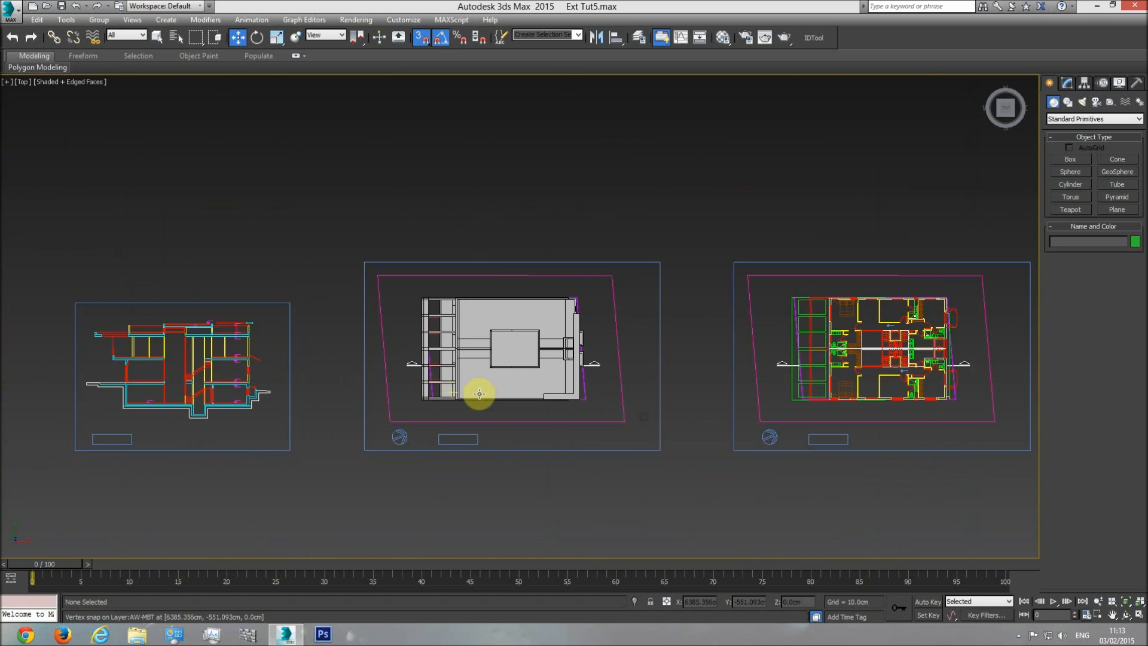
pyautogui.moveTo(824, 410); pyautogui.dragTo(426, 411, button='middle')
pyautogui.moveTo(747, 399); pyautogui.dragTo(532, 396, button='middle')
pyautogui.moveTo(717, 399); pyautogui.dragTo(394, 392, button='middle')
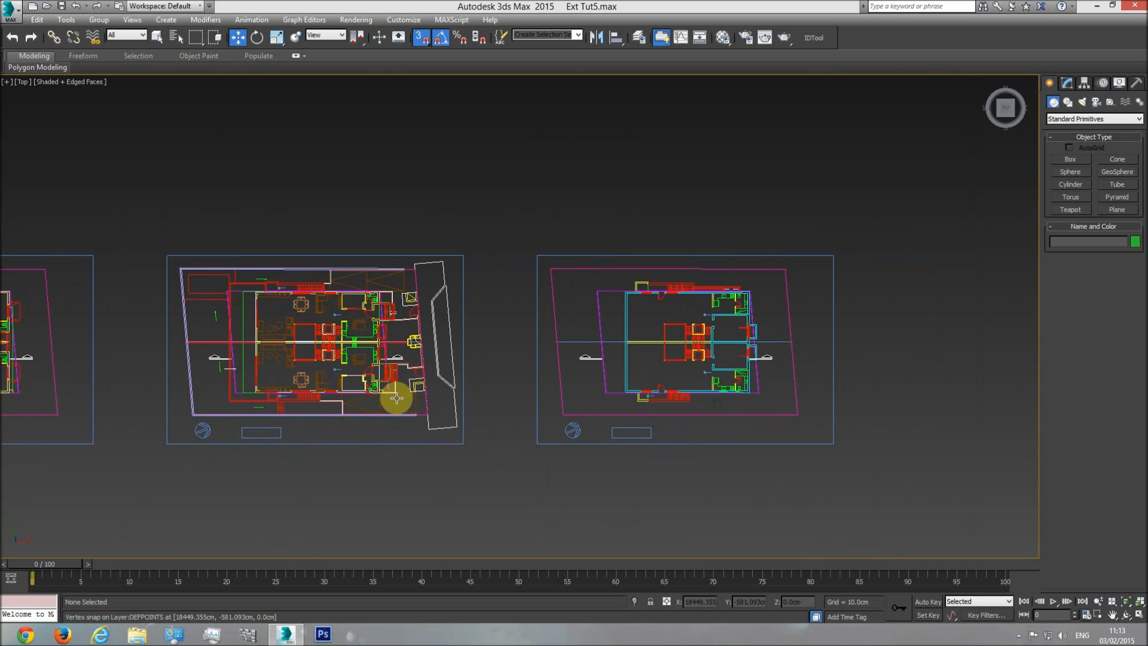
pyautogui.moveTo(276, 398); pyautogui.dragTo(368, 400, button='middle')
pyautogui.scroll(3, 367, 400)
pyautogui.scroll(-2, 455, 399)
pyautogui.moveTo(746, 407); pyautogui.dragTo(297, 404, button='middle')
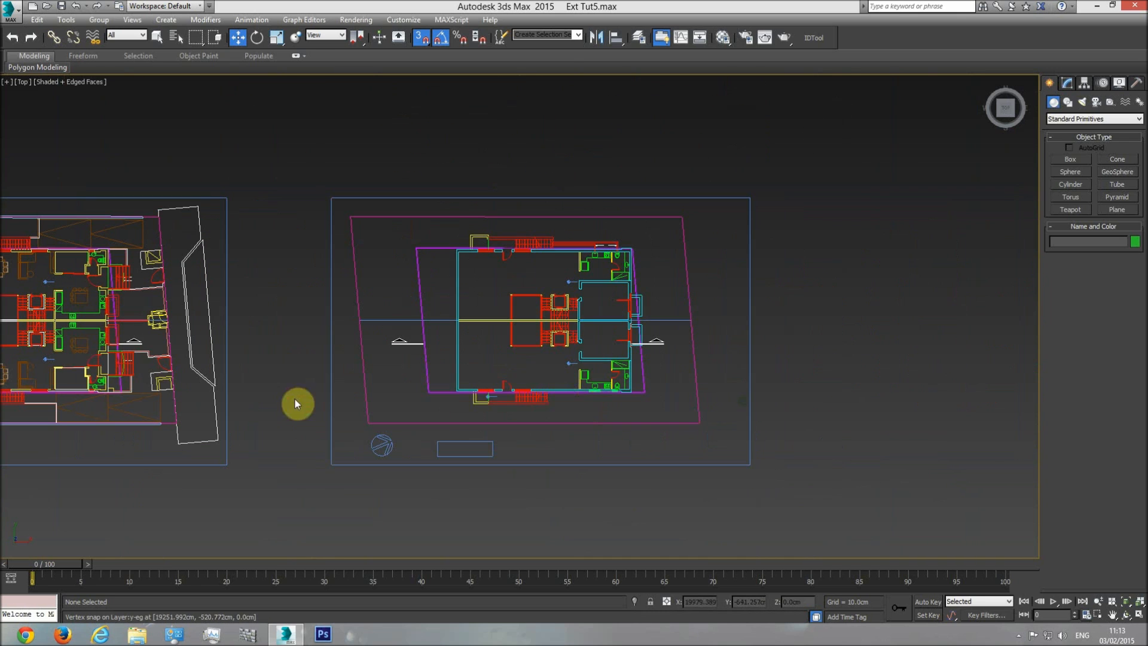
pyautogui.scroll(5, 505, 402)
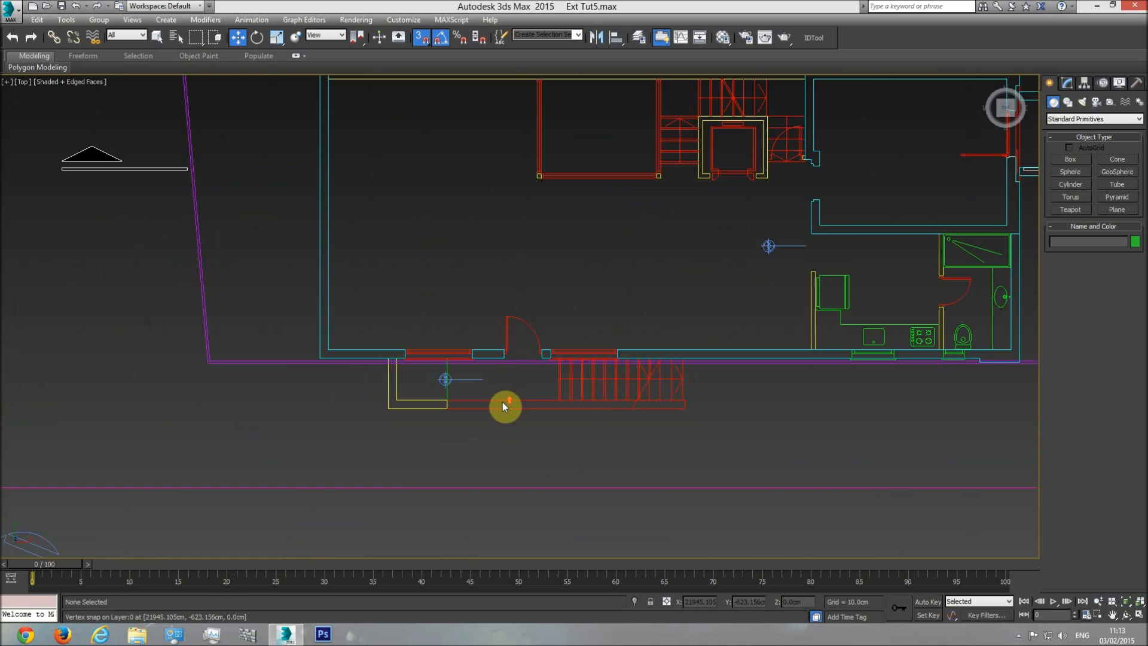
# Step: Create a 100 by 301 cm box, about 21 cm high, over the exterior stair flight in the ground floor plan
pyautogui.moveTo(372, 393); pyautogui.dragTo(702, 415, button='middle')
pyautogui.scroll(-3, 703, 415)
pyautogui.moveTo(370, 419); pyautogui.dragTo(915, 410, button='middle')
pyautogui.moveTo(300, 409); pyautogui.dragTo(423, 415, button='middle')
pyautogui.scroll(3, 423, 413)
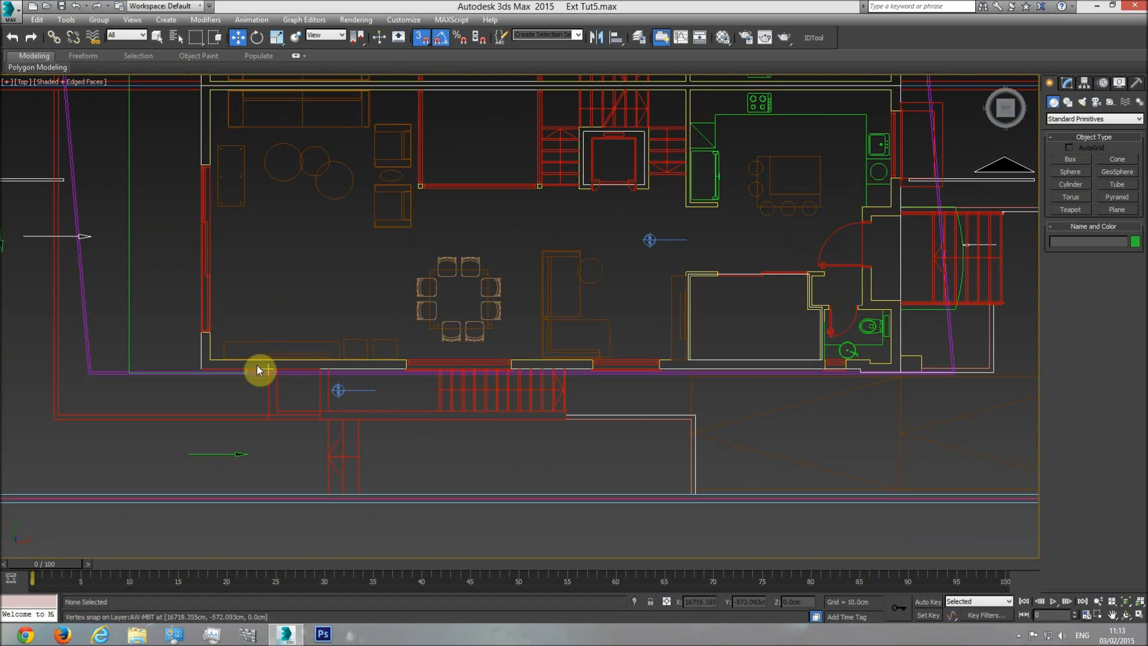
pyautogui.scroll(-5, 495, 391)
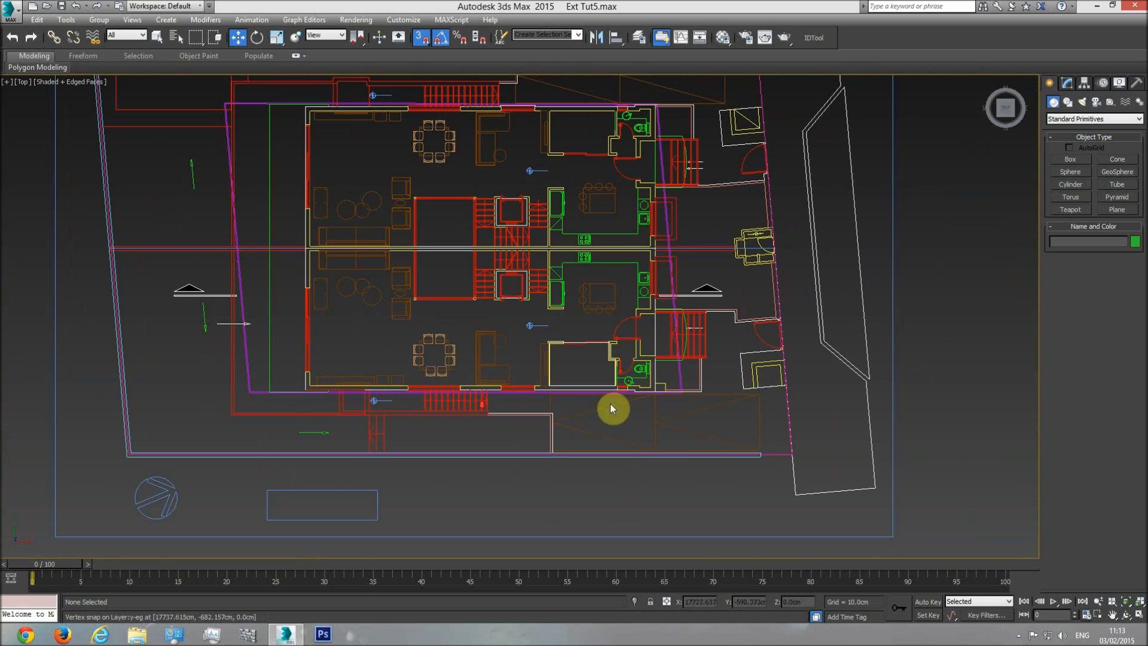
pyautogui.scroll(1, 472, 409)
pyautogui.scroll(5, 472, 409)
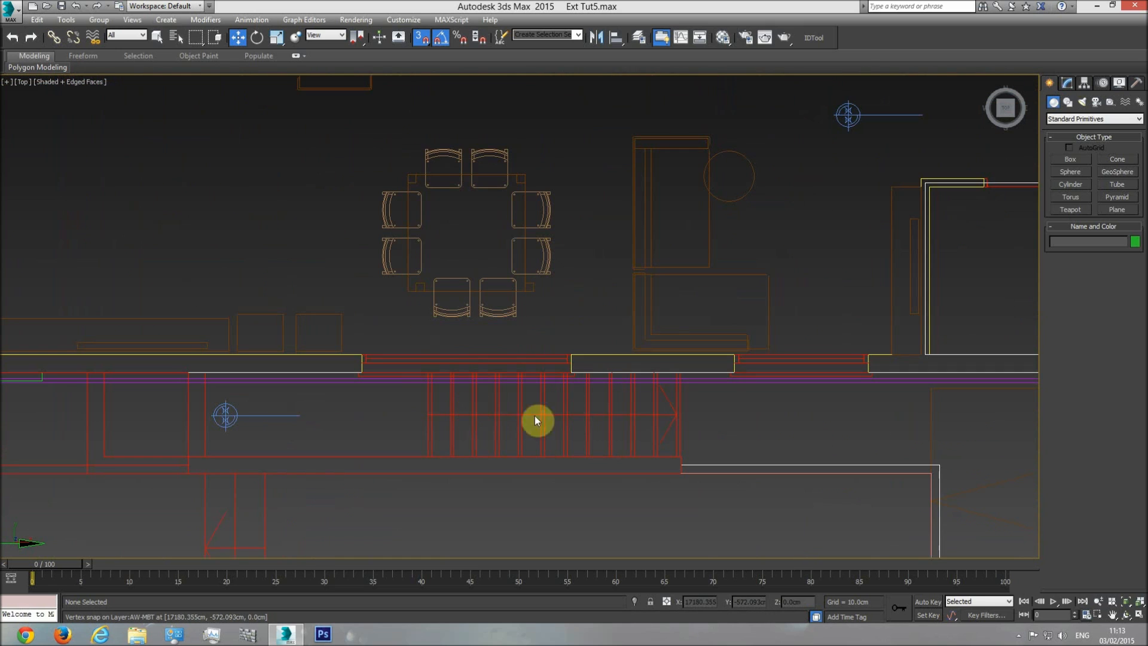
pyautogui.click(1074, 158)
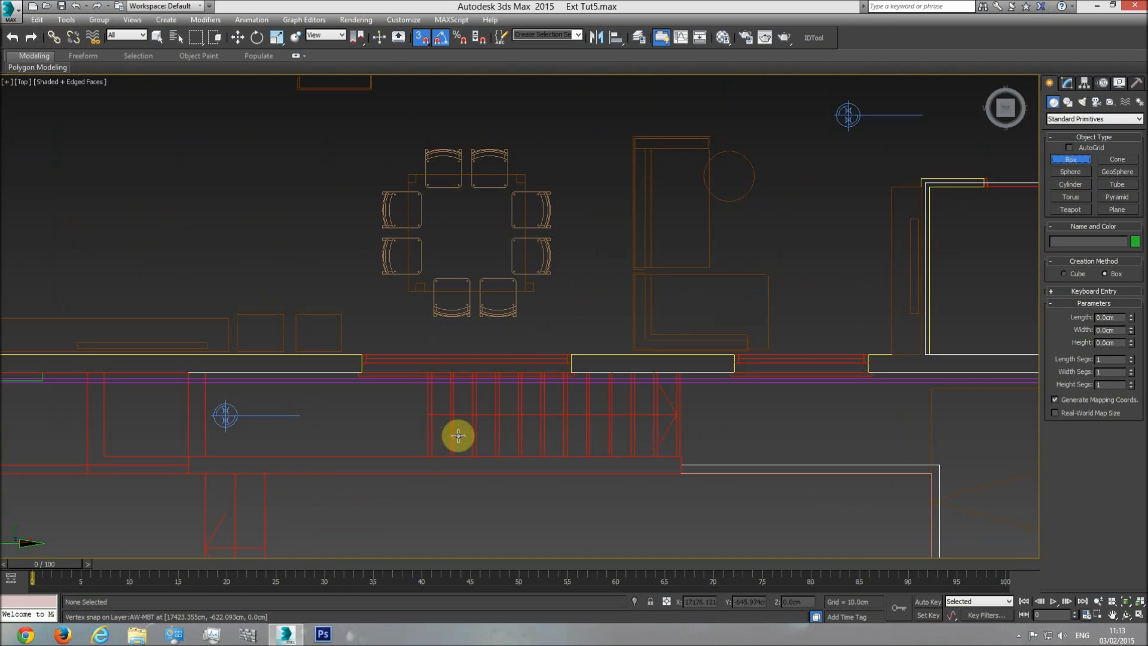
pyautogui.moveTo(426, 455); pyautogui.dragTo(684, 372)
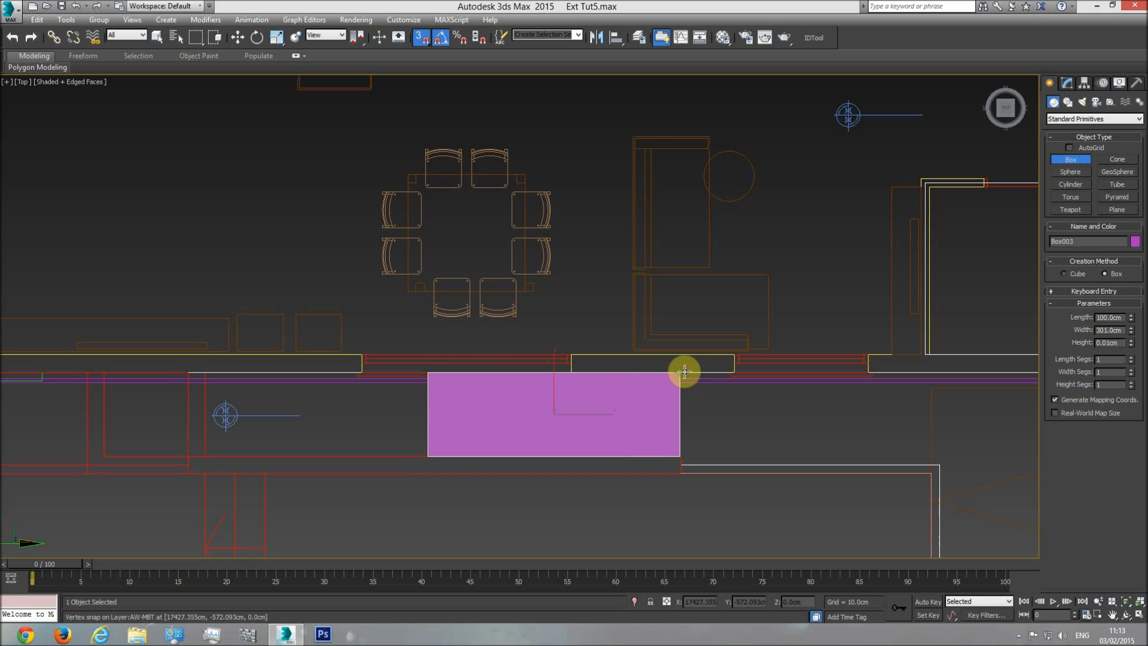
pyautogui.click(685, 353)
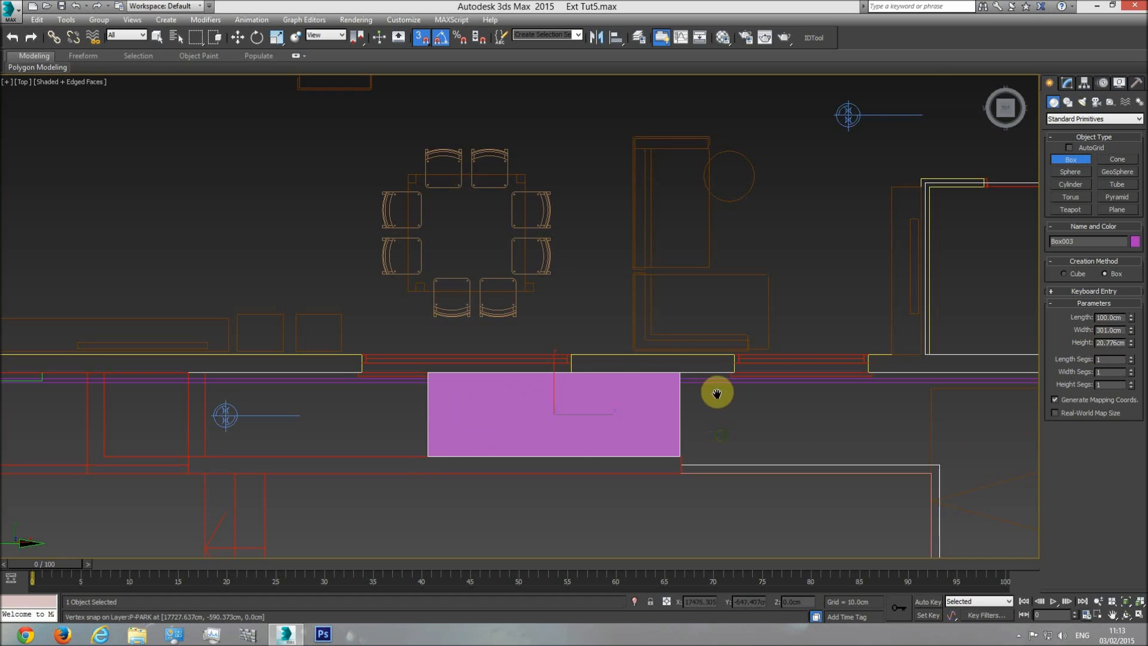
# Step: Measure the lowest riser of the exterior staircase in the side elevation with a temporary box
pyautogui.scroll(-5, 717, 392)
pyautogui.moveTo(252, 445); pyautogui.dragTo(705, 415, button='middle')
pyautogui.scroll(-3, 705, 415)
pyautogui.moveTo(281, 427); pyautogui.dragTo(473, 448, button='middle')
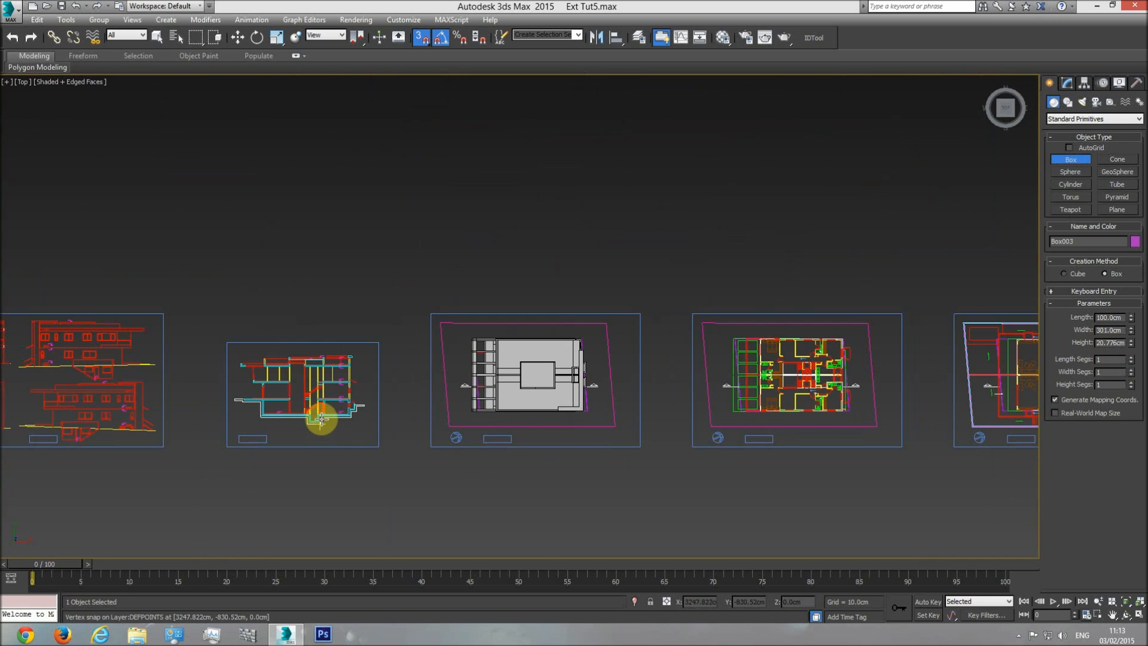
pyautogui.scroll(3, 320, 418)
pyautogui.moveTo(245, 418); pyautogui.dragTo(576, 433, button='middle')
pyautogui.scroll(-2, 576, 433)
pyautogui.moveTo(271, 442); pyautogui.dragTo(463, 437, button='middle')
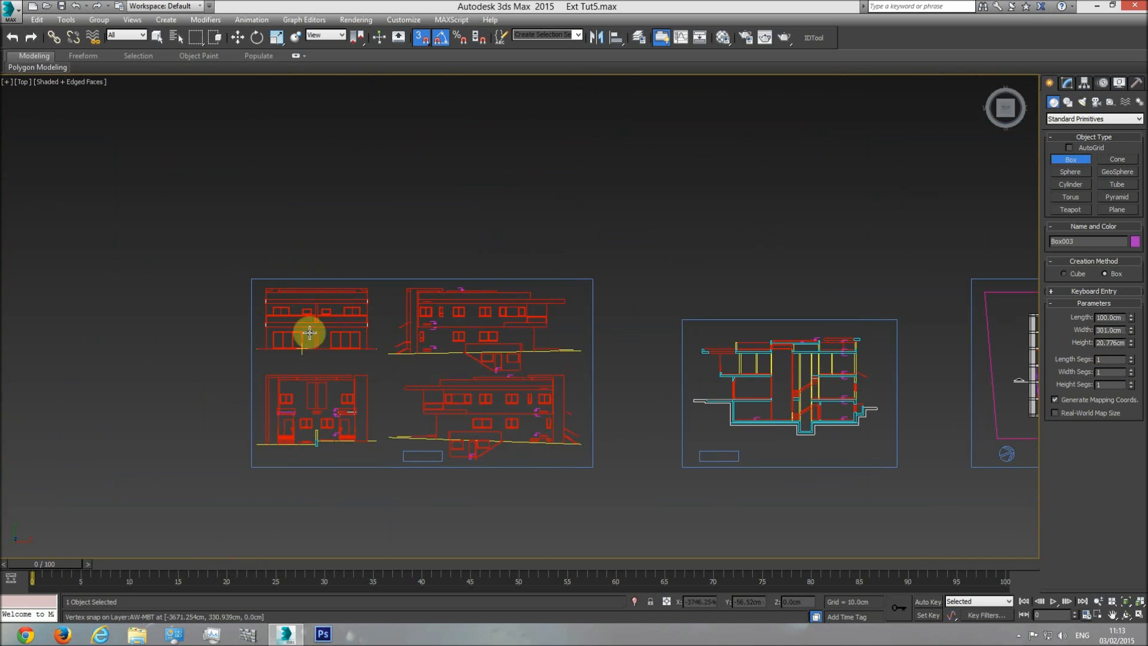
pyautogui.scroll(5, 461, 361)
pyautogui.moveTo(642, 397); pyautogui.dragTo(387, 290, button='middle')
pyautogui.moveTo(610, 438); pyautogui.dragTo(618, 410)
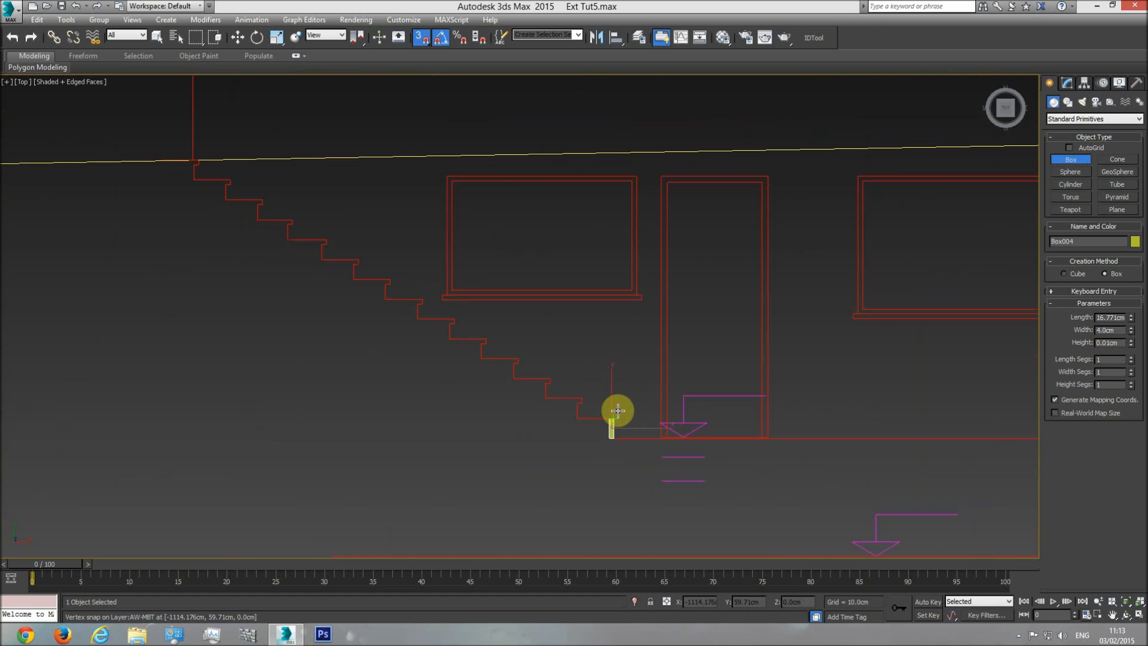
pyautogui.click(615, 310)
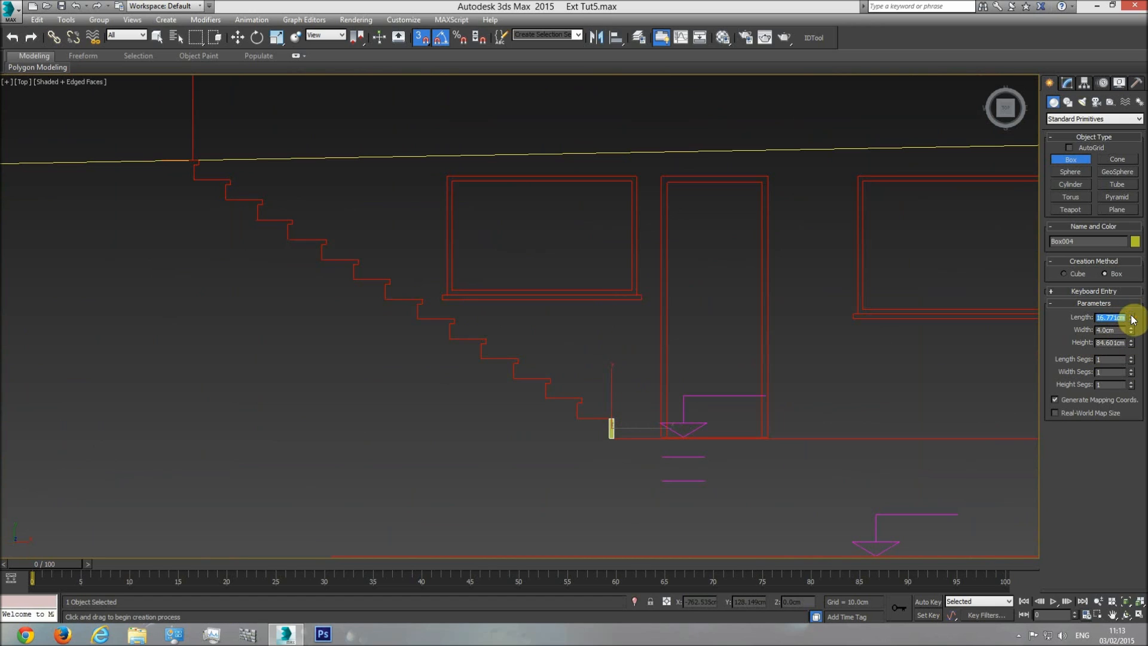
# Step: Switch to the Calculator and enter 16.771 to keep the stair riser height at hand
pyautogui.moveTo(701, 397); pyautogui.dragTo(689, 393, button='middle')
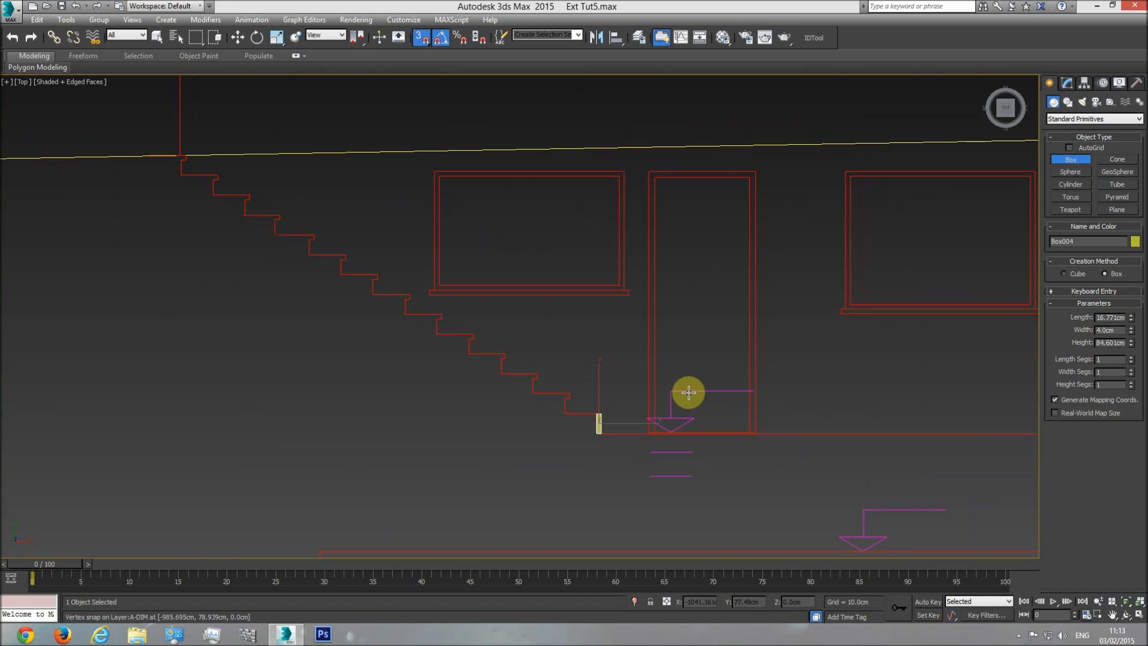
pyautogui.press('XF86Calculator')
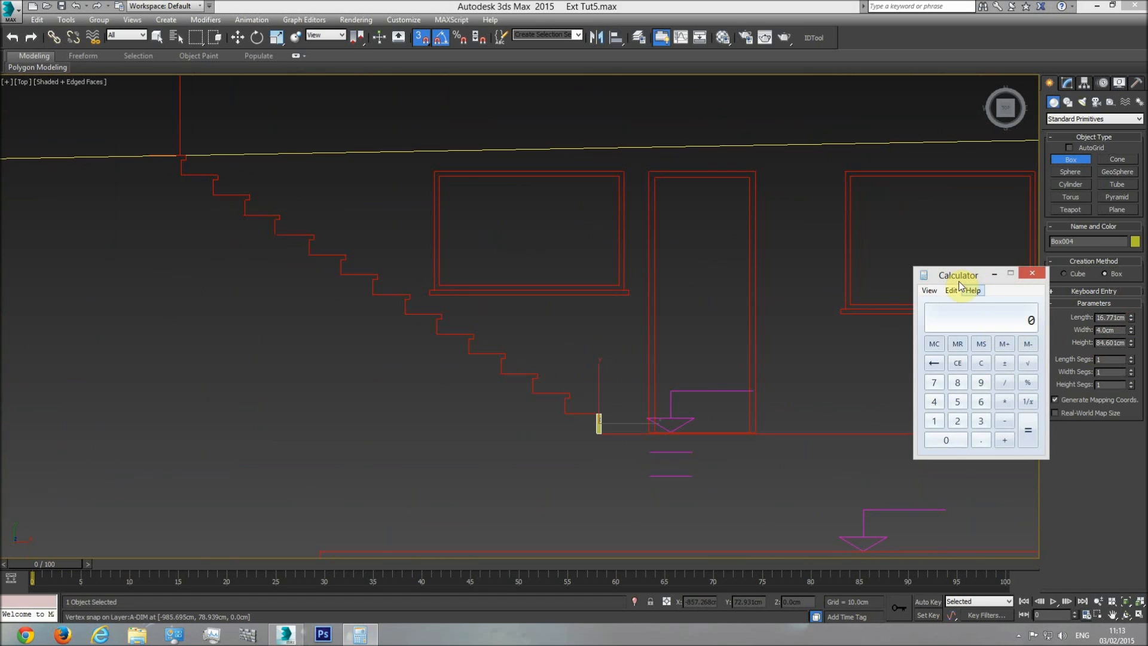
pyautogui.moveTo(959, 286); pyautogui.dragTo(421, 302)
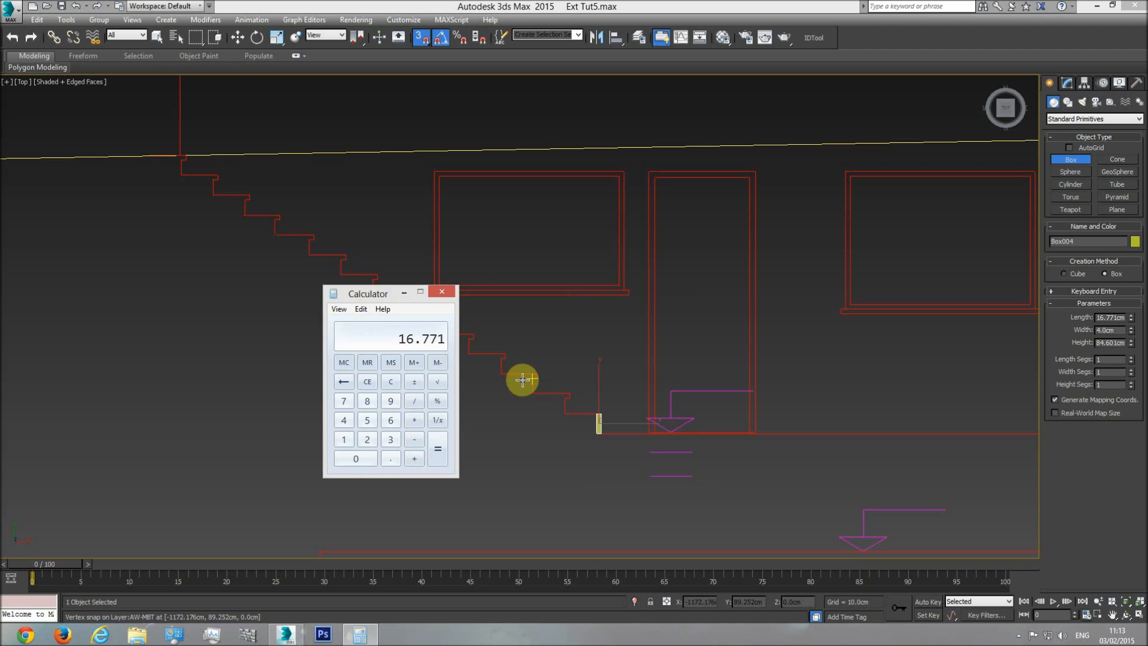
pyautogui.click(404, 293)
# Step: Set the height of the exterior stair box in the ground floor plan to 16.771 cm
pyautogui.scroll(-2, 622, 405)
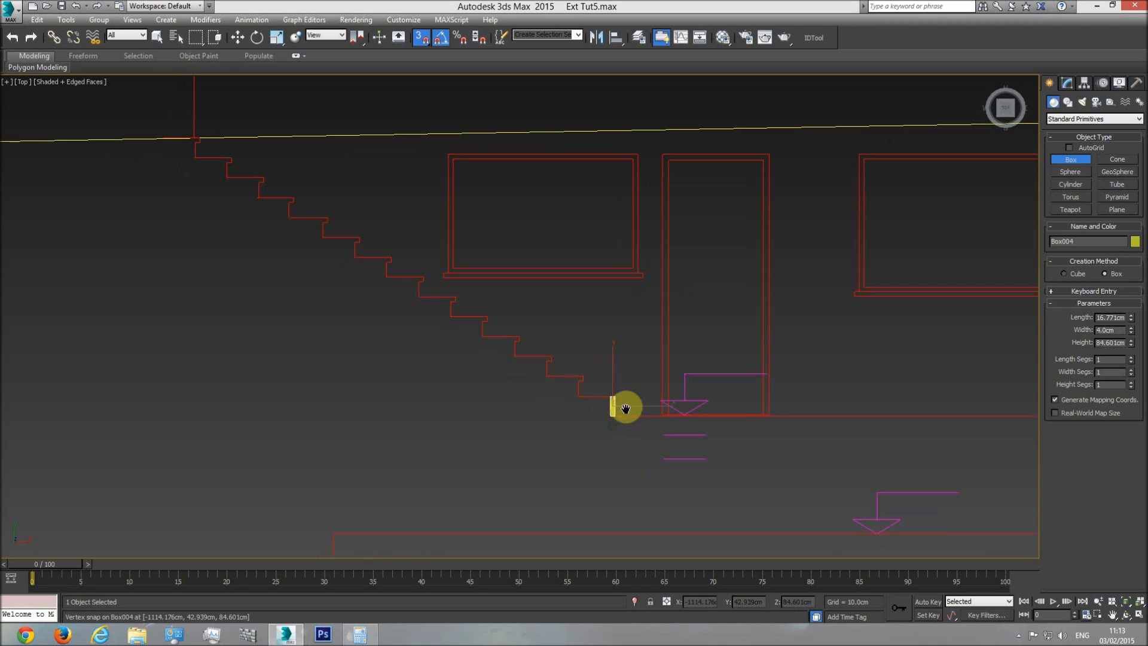
pyautogui.scroll(-2, 572, 408)
pyautogui.moveTo(680, 401); pyautogui.dragTo(545, 397, button='middle')
pyautogui.scroll(-8, 745, 410)
pyautogui.moveTo(746, 410); pyautogui.dragTo(359, 377, button='middle')
pyautogui.moveTo(833, 391); pyautogui.dragTo(546, 386, button='middle')
pyautogui.scroll(6, 569, 387)
pyautogui.scroll(4, 337, 397)
pyautogui.press('w')
pyautogui.click(376, 377)
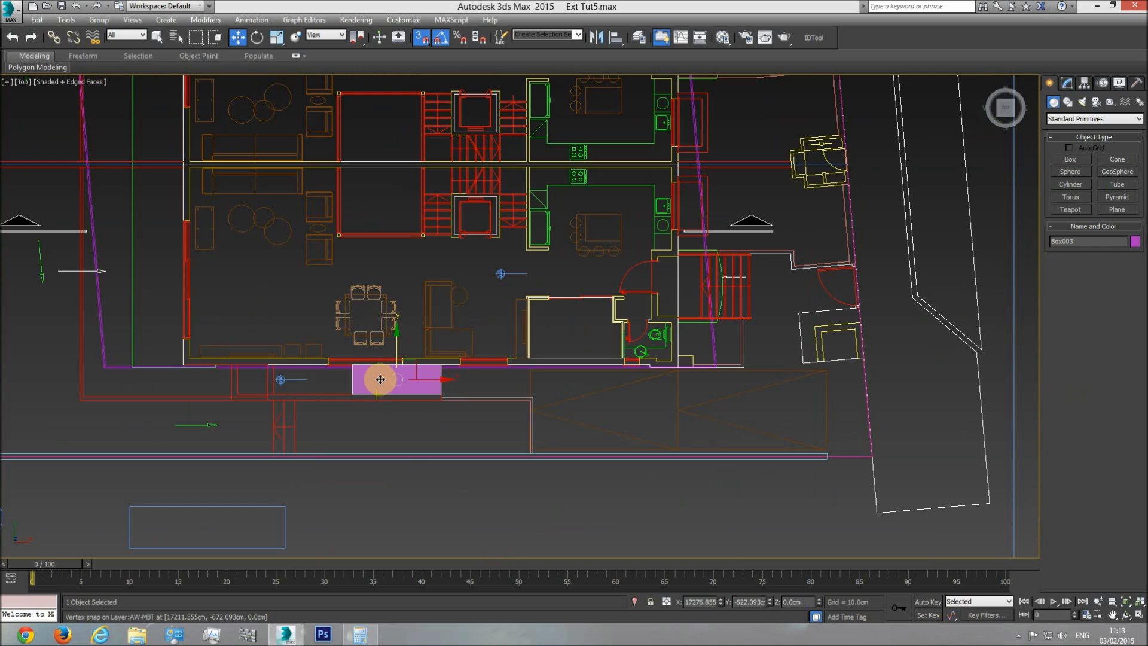
pyautogui.press('p')
pyautogui.click(1126, 615)
pyautogui.press('z')
pyautogui.moveTo(486, 363); pyautogui.dragTo(585, 339)
pyautogui.scroll(-6, 572, 384)
pyautogui.scroll(6, 543, 361)
pyautogui.scroll(1, 543, 303)
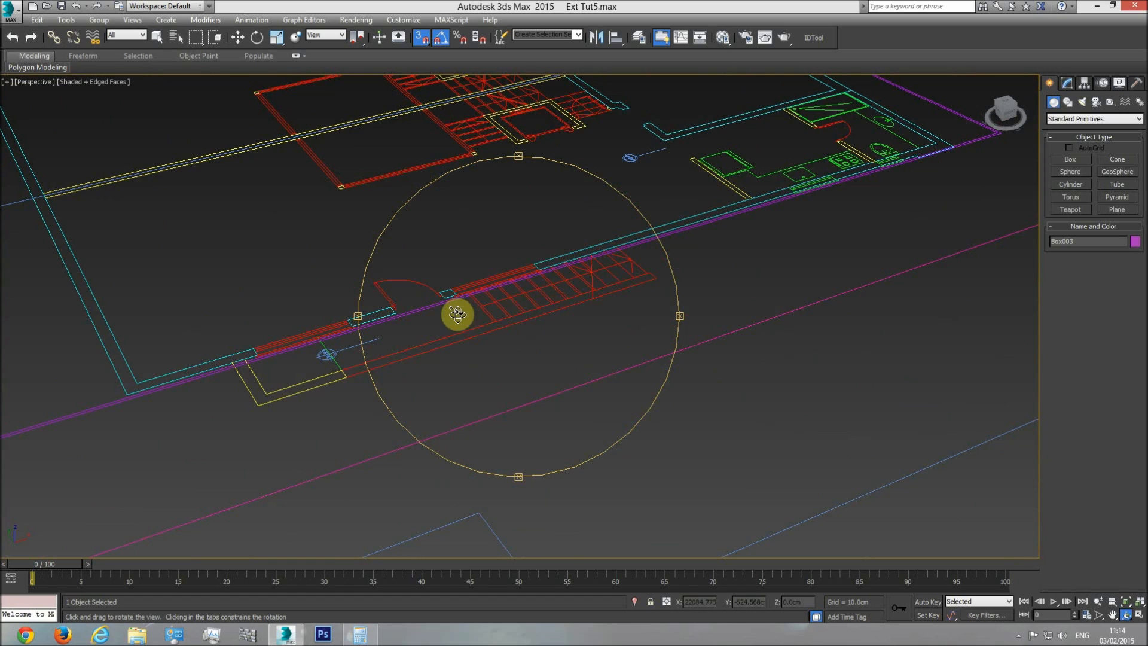
pyautogui.moveTo(535, 310); pyautogui.dragTo(500, 388)
pyautogui.scroll(10, 402, 402)
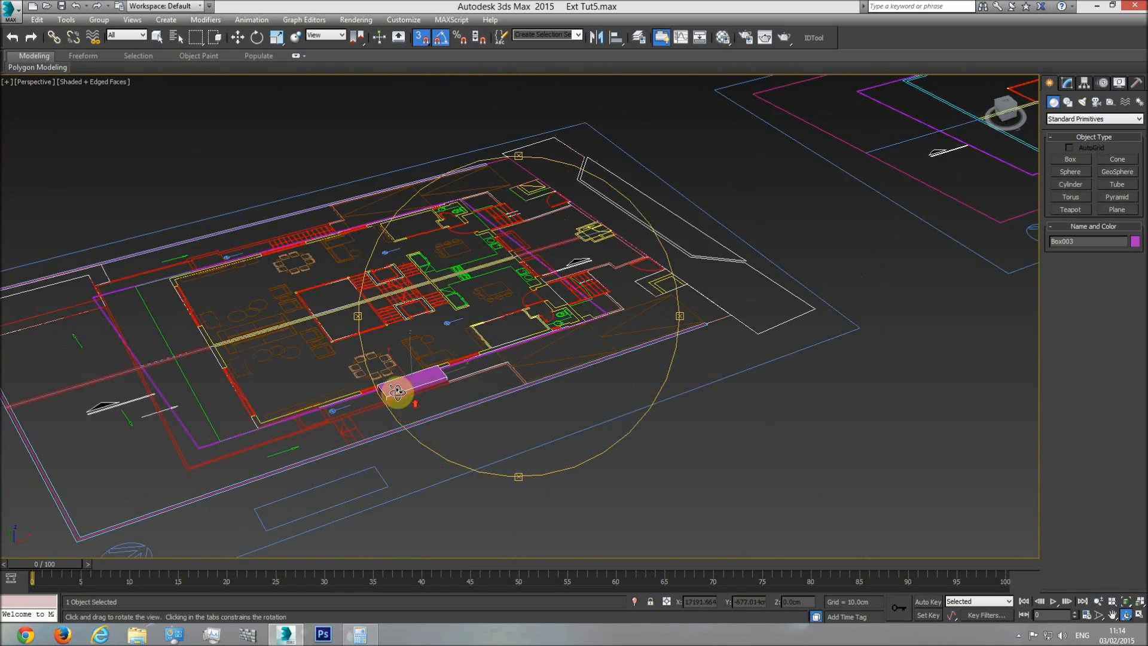
pyautogui.rightClick(406, 379)
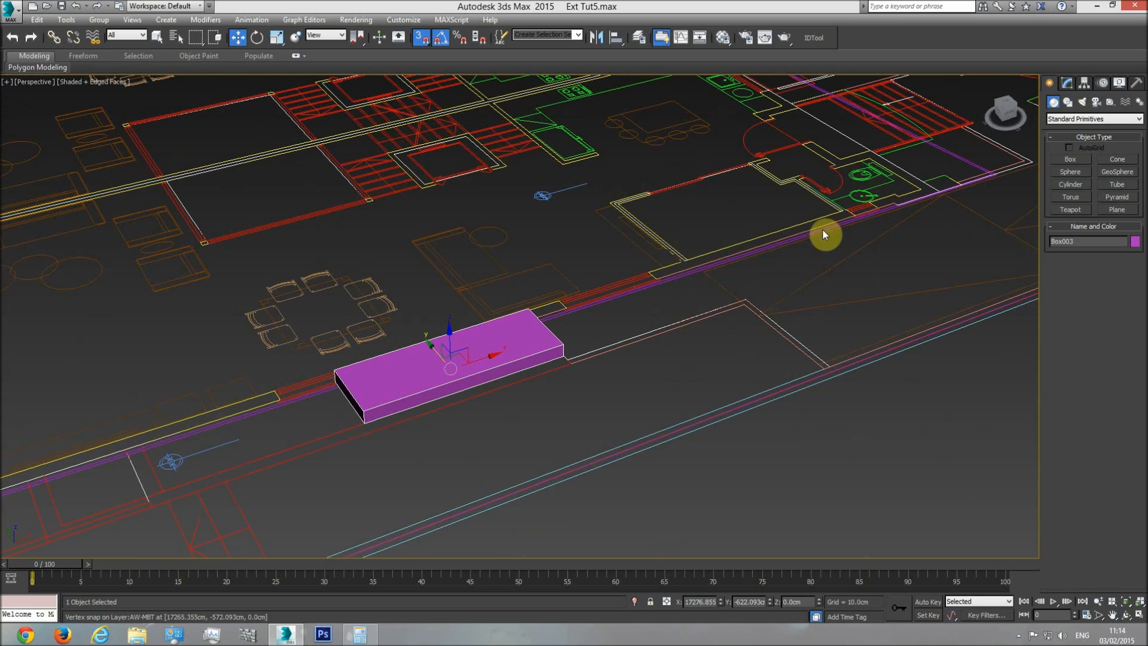
pyautogui.click(1067, 83)
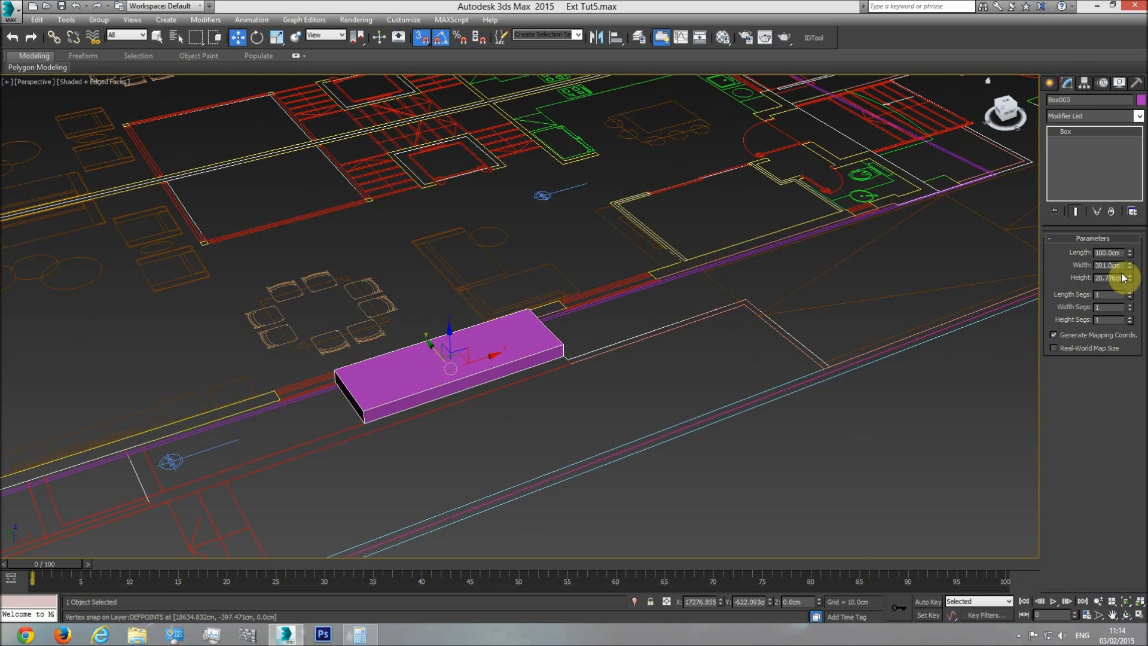
pyautogui.click(360, 634)
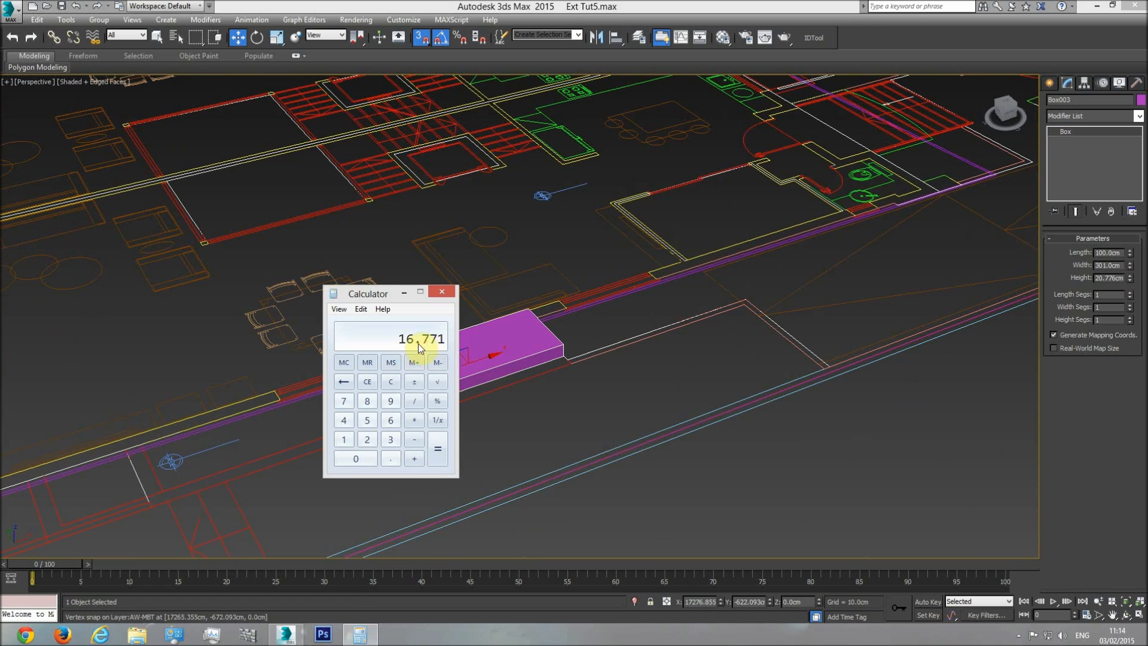
pyautogui.doubleClick(1100, 278)
pyautogui.write('16.771')
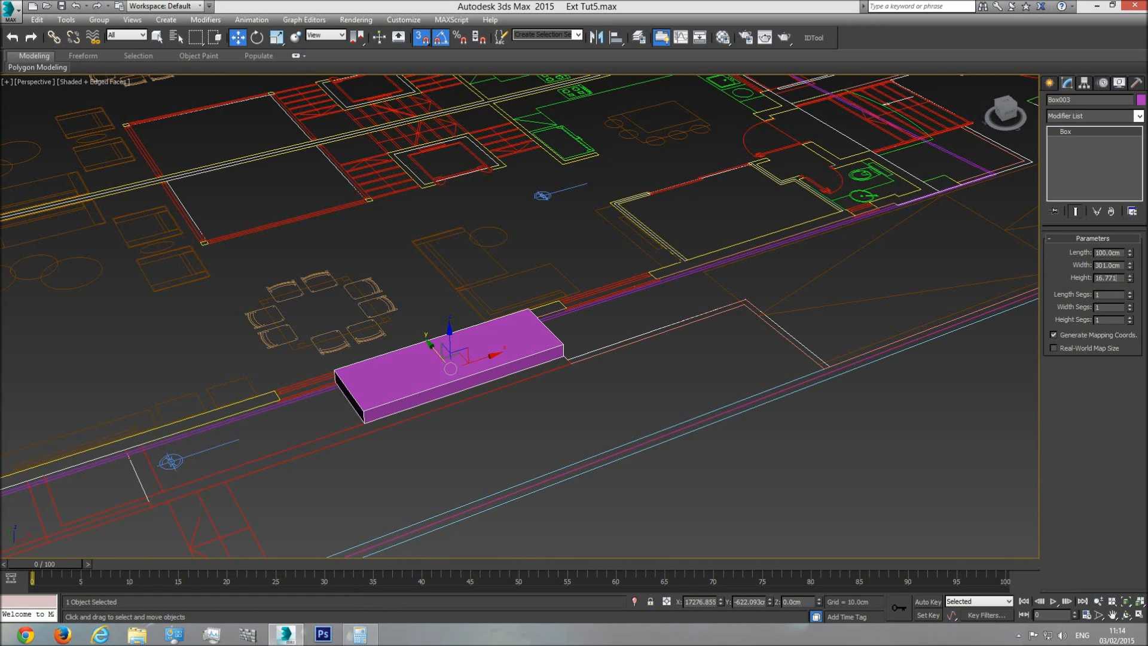
pyautogui.press('Return')
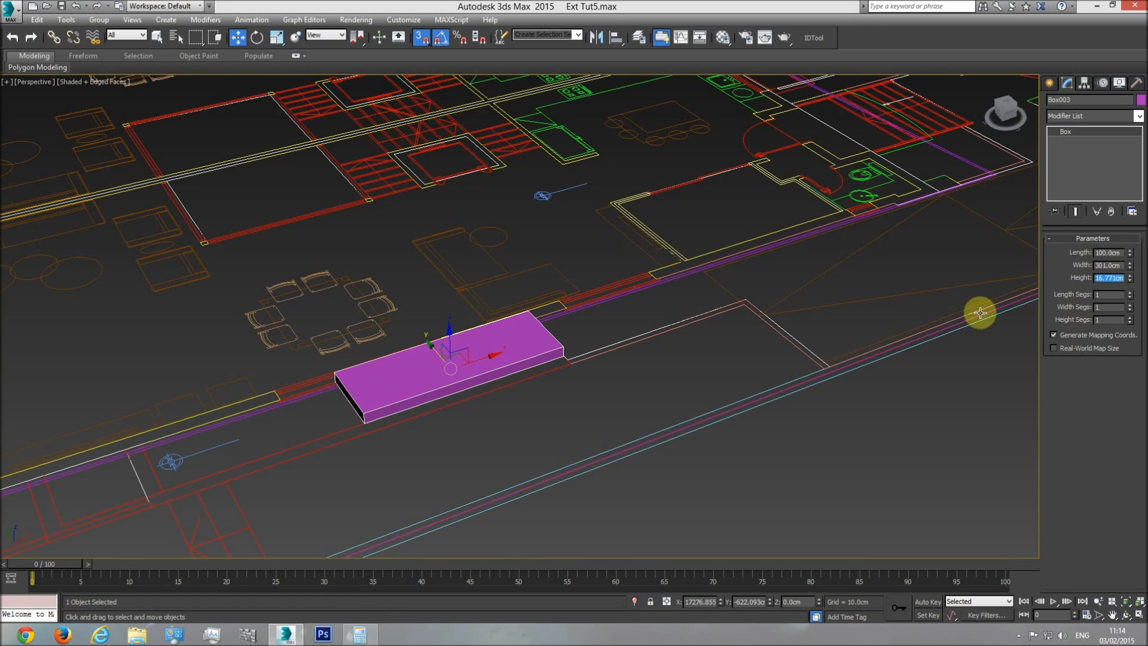
# Step: Divide the stair box into 11 width segments, comparing them with the plan's tread lines in a wireframe top view
pyautogui.moveTo(416, 366); pyautogui.dragTo(463, 356, button='middle')
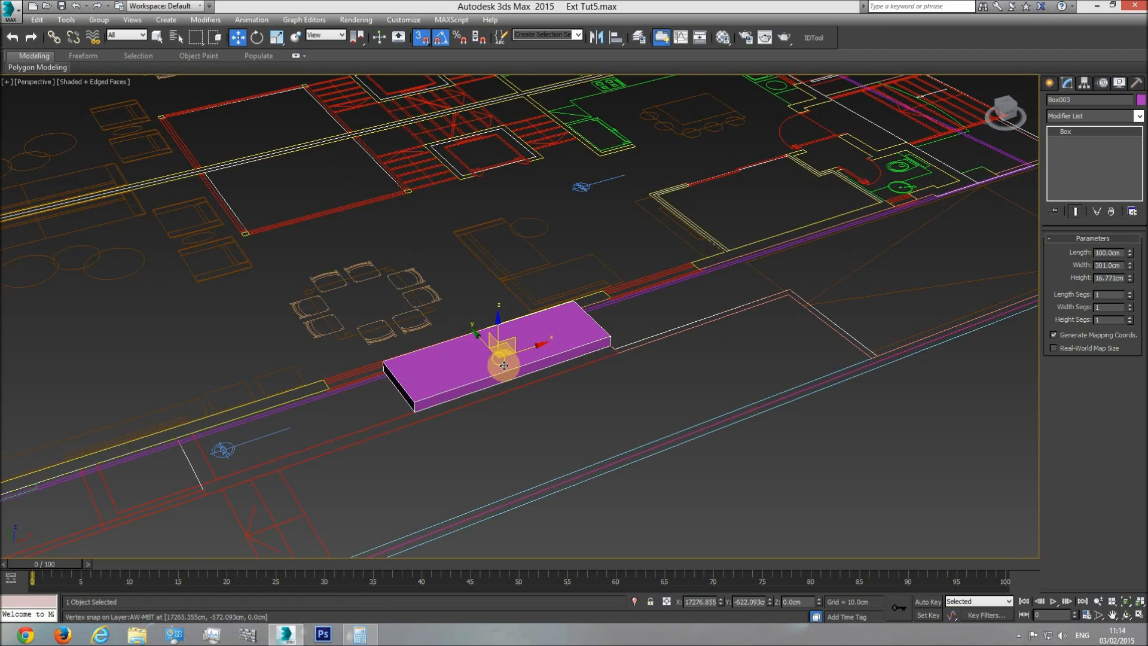
pyautogui.press('t')
pyautogui.press('r')
pyautogui.press('F3')
pyautogui.moveTo(418, 391); pyautogui.dragTo(474, 385, button='middle')
pyautogui.scroll(5, 429, 391)
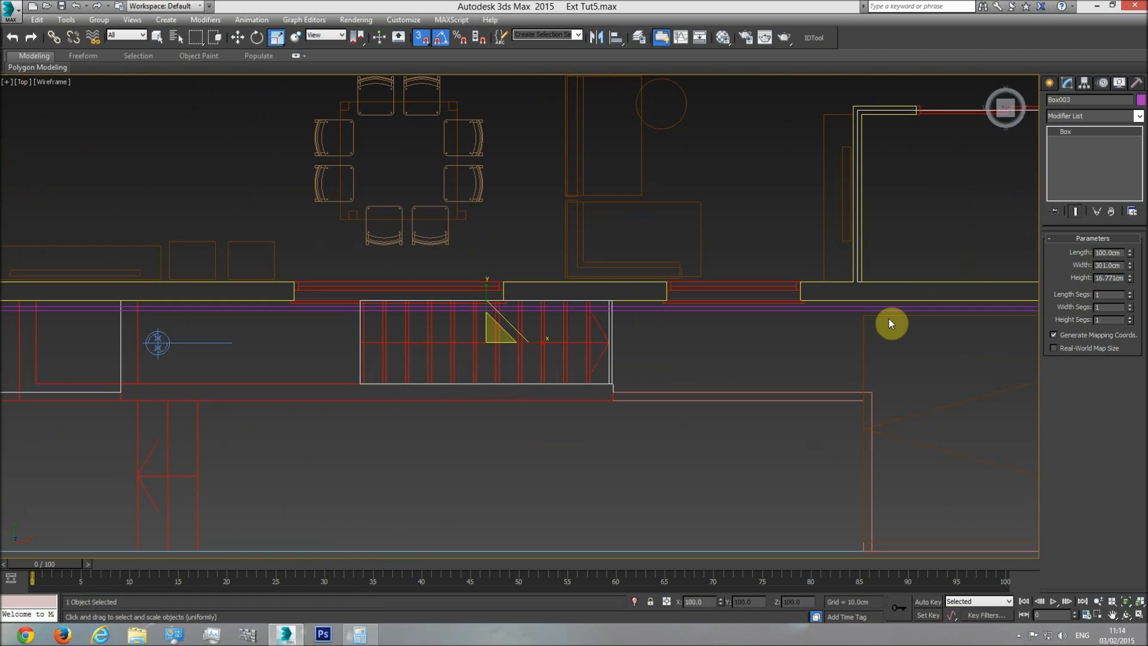
pyautogui.click(1130, 305)
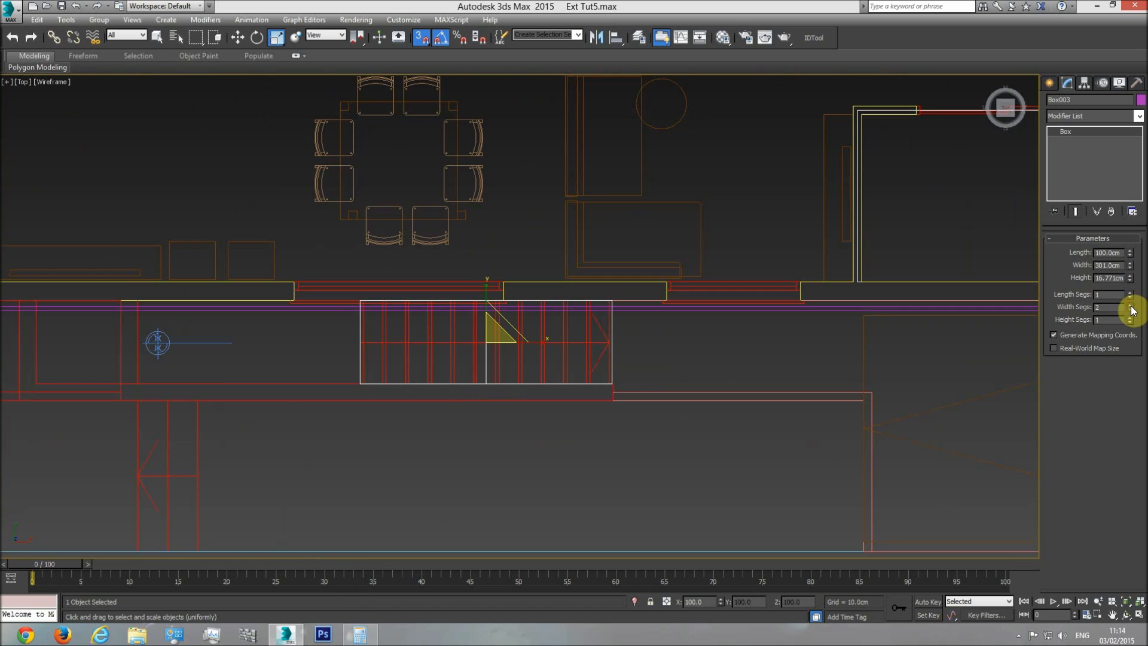
pyautogui.moveTo(1130, 305); pyautogui.dragTo(1130, 305)
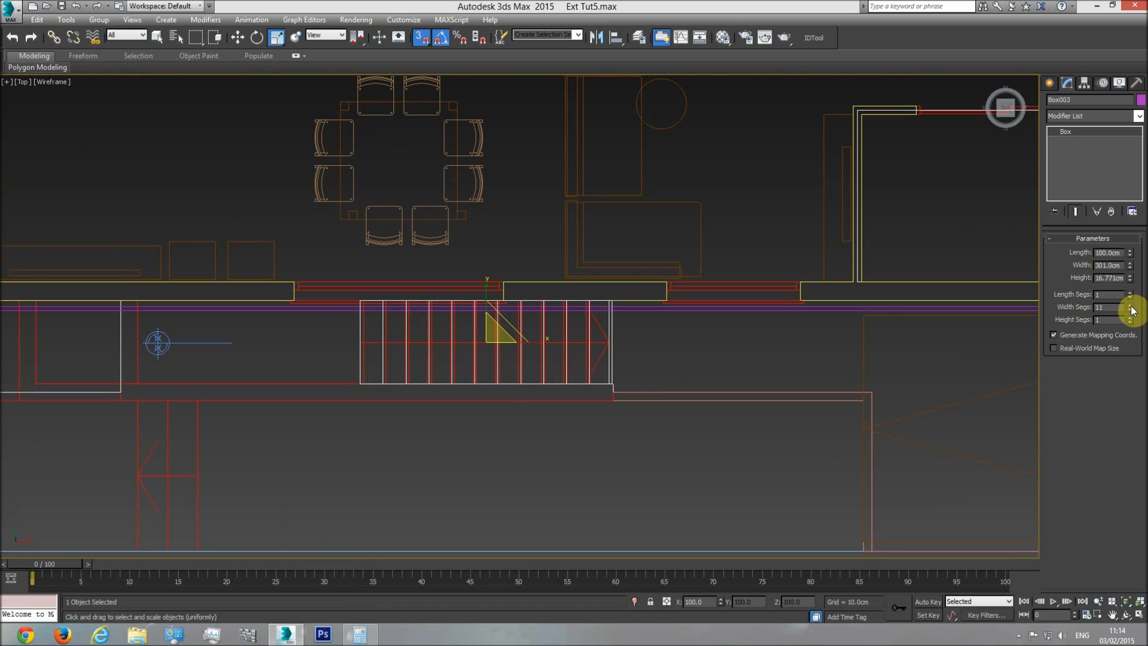
# Step: Convert the stair box to an Editable Poly and begin editing at vertex level
pyautogui.scroll(4, 395, 357)
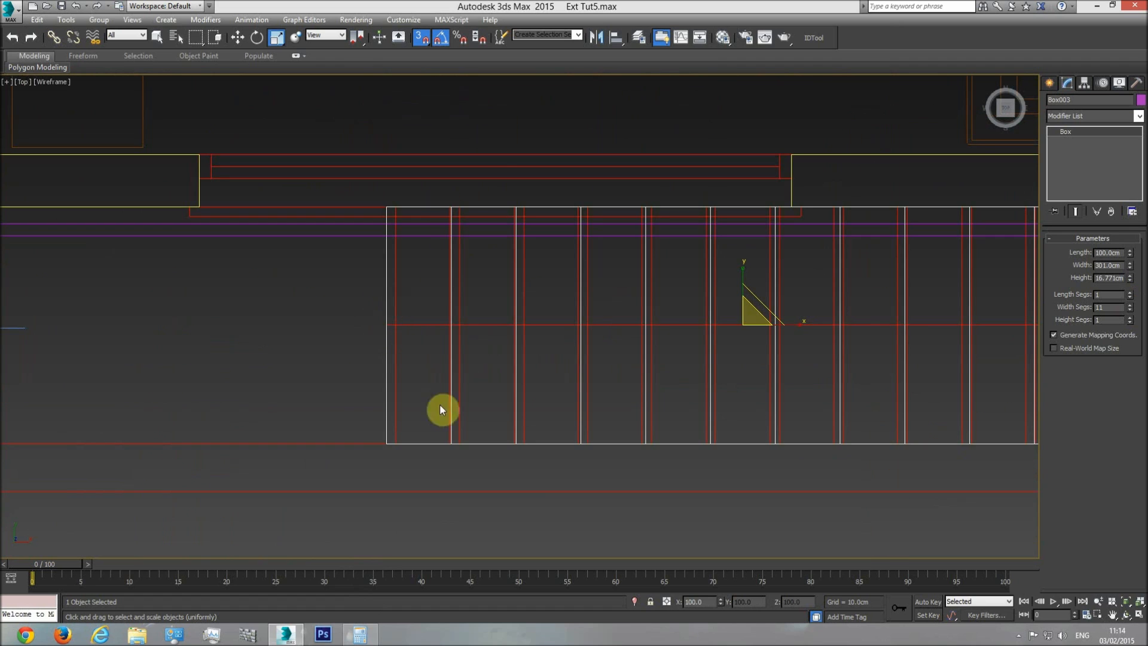
pyautogui.moveTo(608, 387); pyautogui.dragTo(731, 336, button='middle')
pyautogui.rightClick(649, 326)
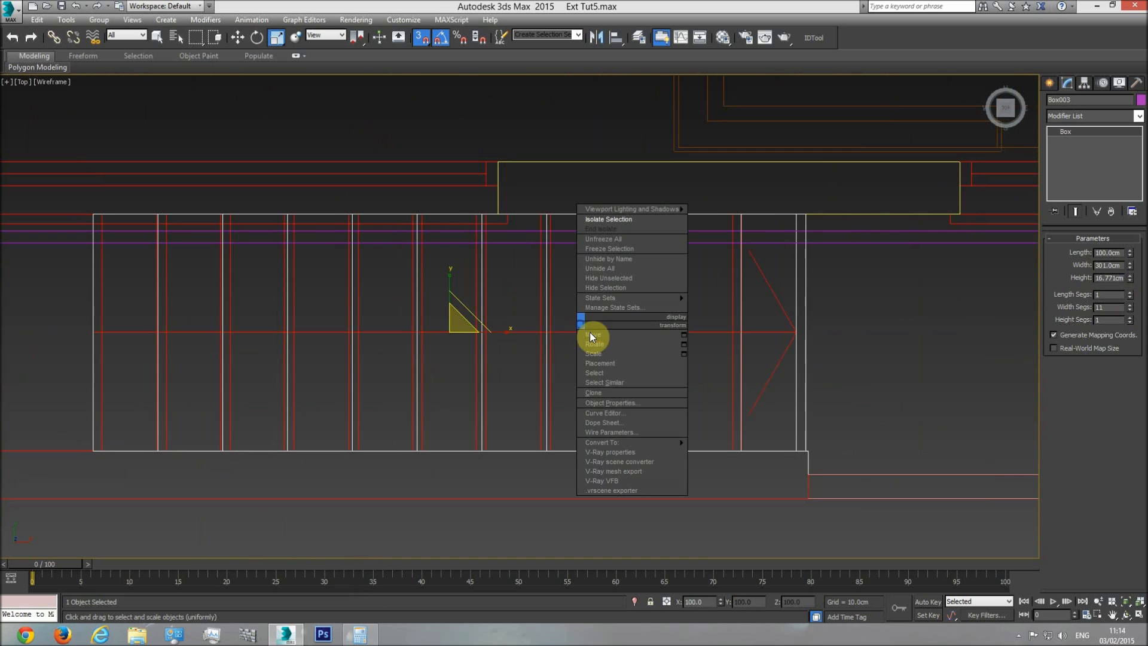
pyautogui.moveTo(624, 442)
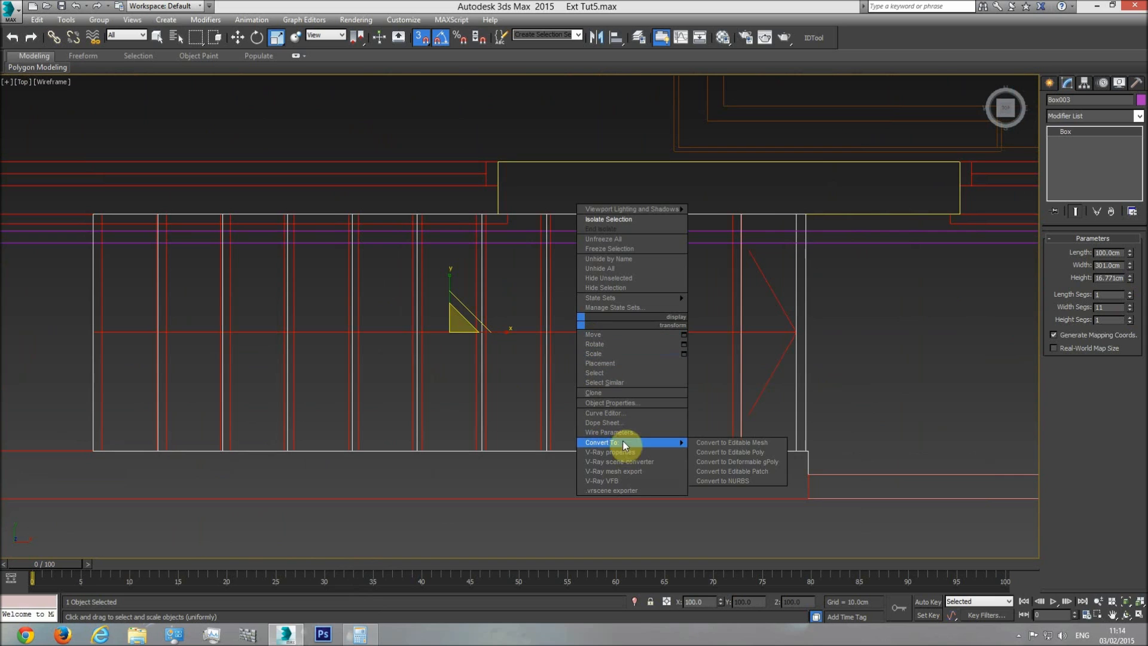
pyautogui.click(748, 454)
pyautogui.click(1062, 263)
# Step: Snap the first two inner vertex rows of the stair box, starting opposite the arrow end, onto the plan's tread lines
pyautogui.moveTo(318, 284); pyautogui.dragTo(426, 303, button='middle')
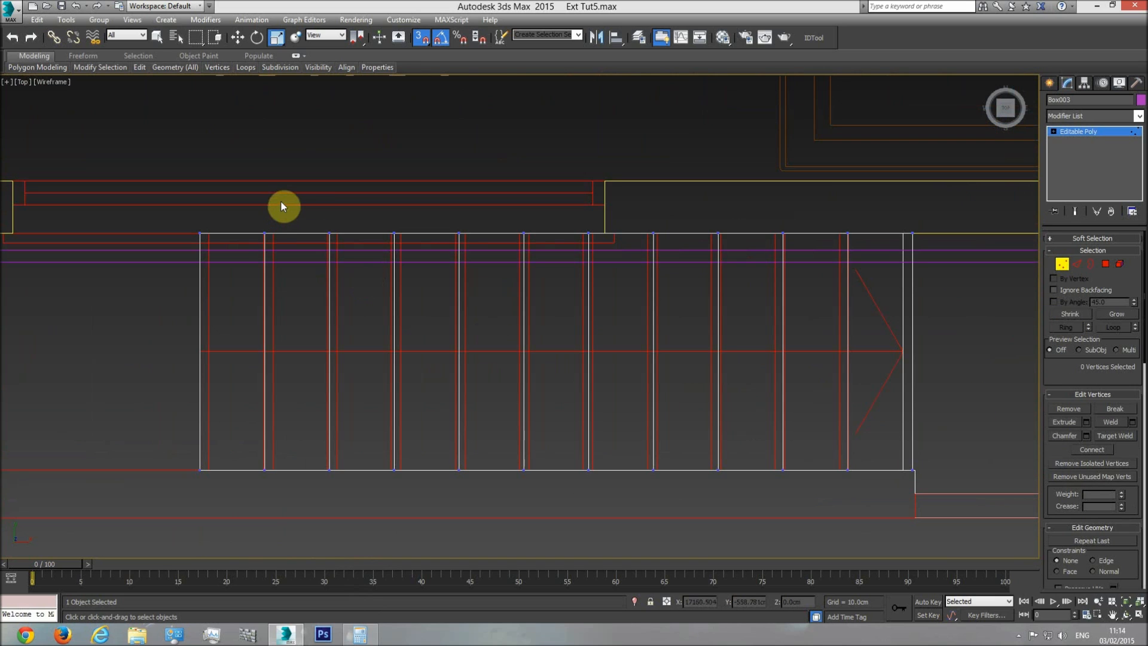
pyautogui.moveTo(281, 206); pyautogui.dragTo(261, 525)
pyautogui.click(237, 40)
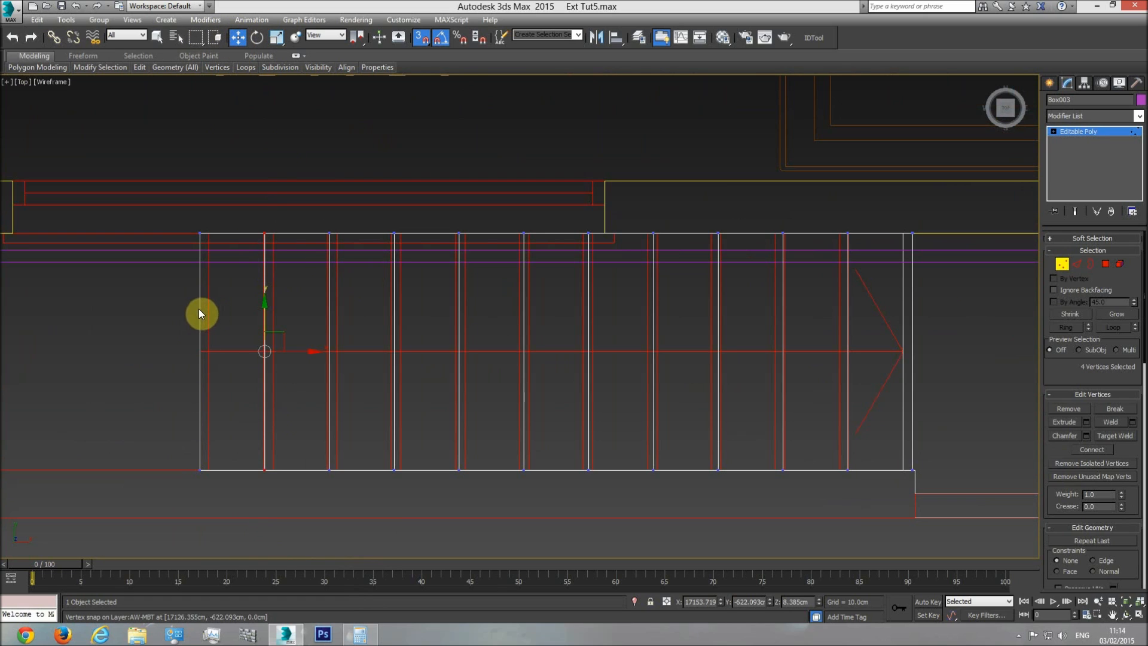
pyautogui.moveTo(293, 350); pyautogui.dragTo(255, 471)
pyautogui.moveTo(370, 359)
pyautogui.mouseDown()
pyautogui.moveTo(320, 387)
pyautogui.moveTo(310, 464)
pyautogui.moveTo(321, 477)
pyautogui.mouseUp()
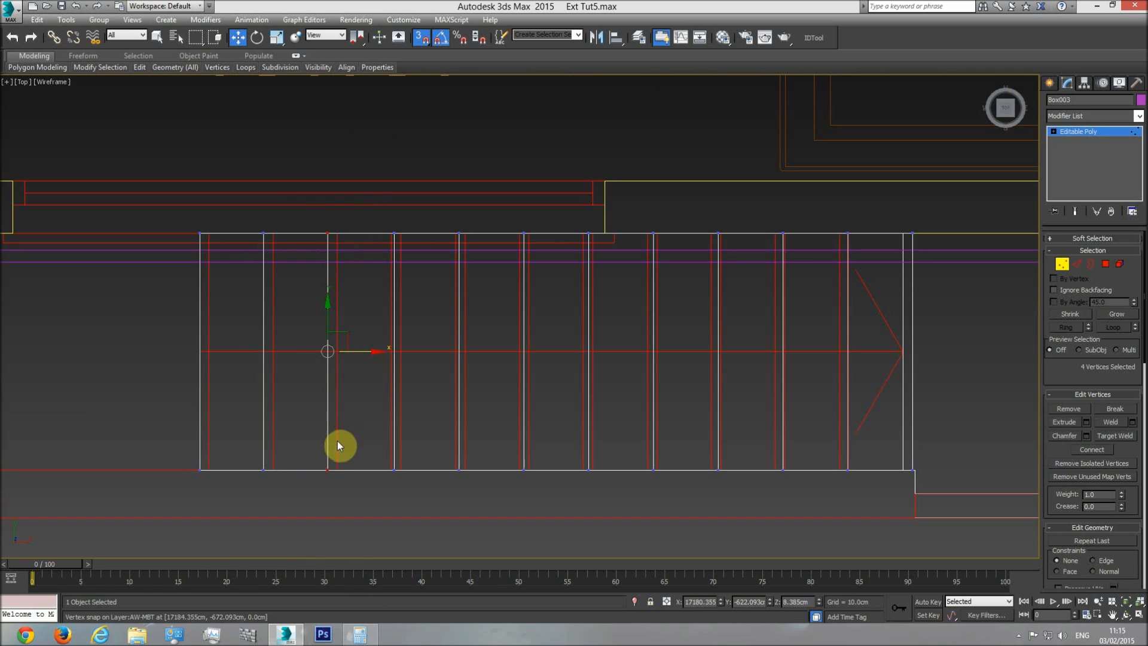
# Step: Examine the exterior staircase's stepped profile in the side elevation and compare it with the flight in the ground floor plan
pyautogui.scroll(-8, 512, 405)
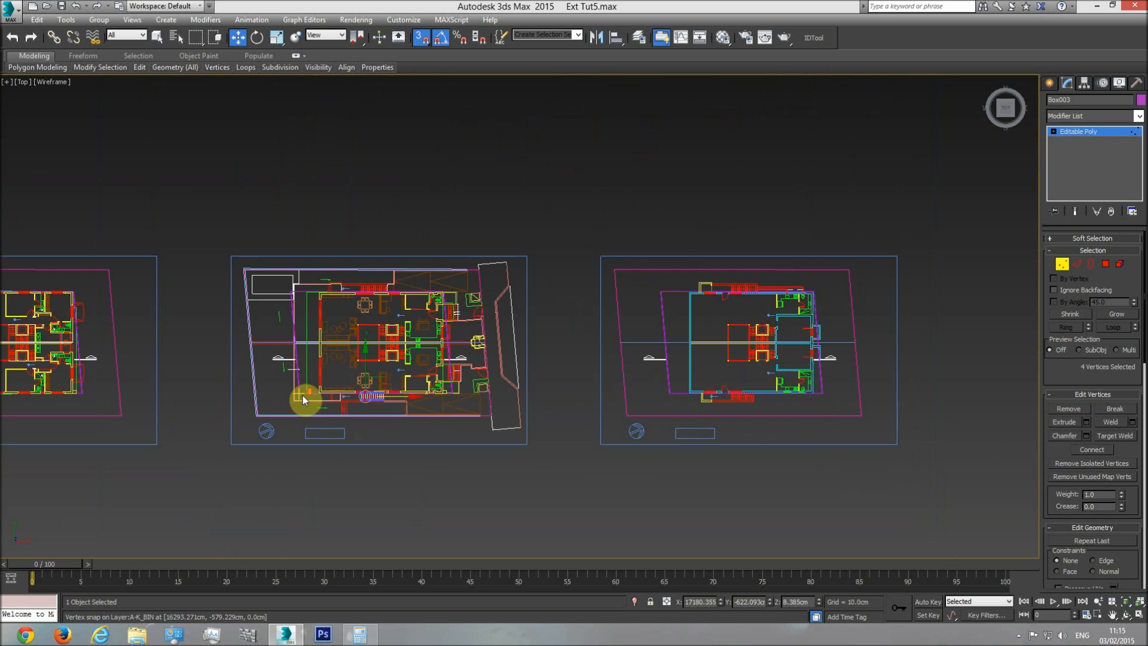
pyautogui.moveTo(302, 397); pyautogui.dragTo(473, 374, button='middle')
pyautogui.moveTo(217, 348); pyautogui.dragTo(833, 330, button='middle')
pyautogui.moveTo(281, 344); pyautogui.dragTo(667, 334, button='middle')
pyautogui.scroll(5, 282, 374)
pyautogui.scroll(6, 350, 391)
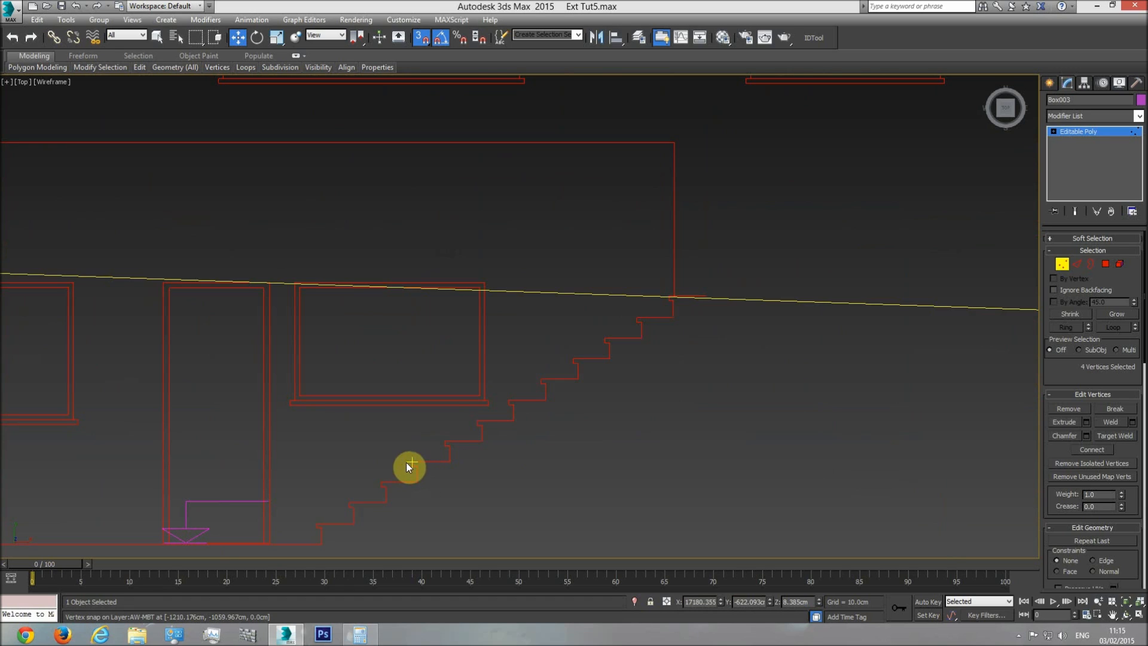
pyautogui.moveTo(599, 411); pyautogui.dragTo(508, 412, button='middle')
pyautogui.scroll(-6, 508, 412)
pyautogui.scroll(-2, 747, 392)
pyautogui.moveTo(759, 391); pyautogui.dragTo(160, 378, button='middle')
pyautogui.moveTo(688, 340); pyautogui.dragTo(226, 330, button='middle')
pyautogui.moveTo(706, 343); pyautogui.dragTo(173, 367, button='middle')
pyautogui.moveTo(701, 353); pyautogui.dragTo(220, 330, button='middle')
pyautogui.scroll(8, 445, 332)
pyautogui.moveTo(580, 339); pyautogui.dragTo(418, 321, button='middle')
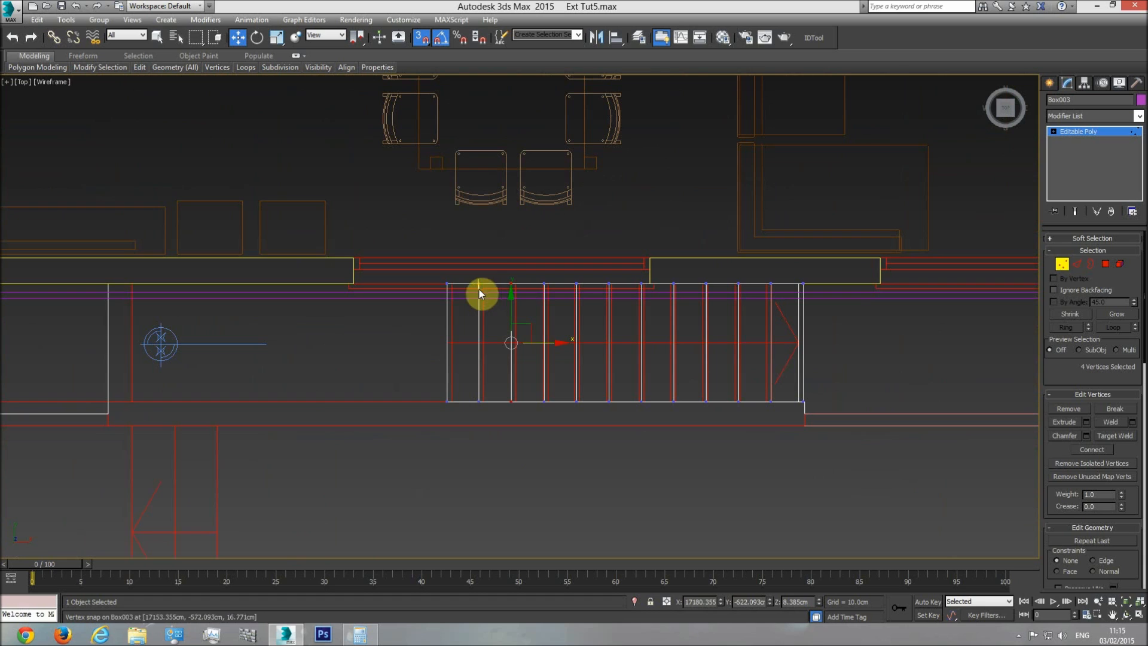
# Step: Snap the third, fourth and fifth inner vertex rows of the stair box onto the matching tread lines of the plan
pyautogui.scroll(4, 479, 305)
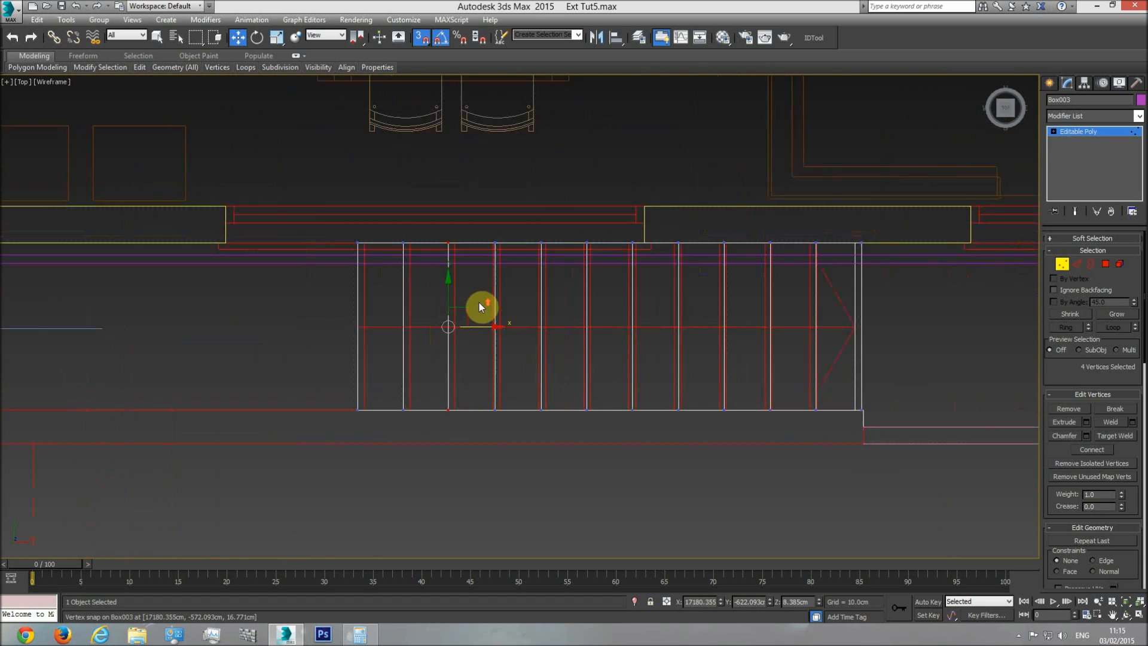
pyautogui.moveTo(472, 210); pyautogui.dragTo(528, 381)
pyautogui.moveTo(530, 341); pyautogui.dragTo(499, 448)
pyautogui.moveTo(607, 345); pyautogui.dragTo(615, 406)
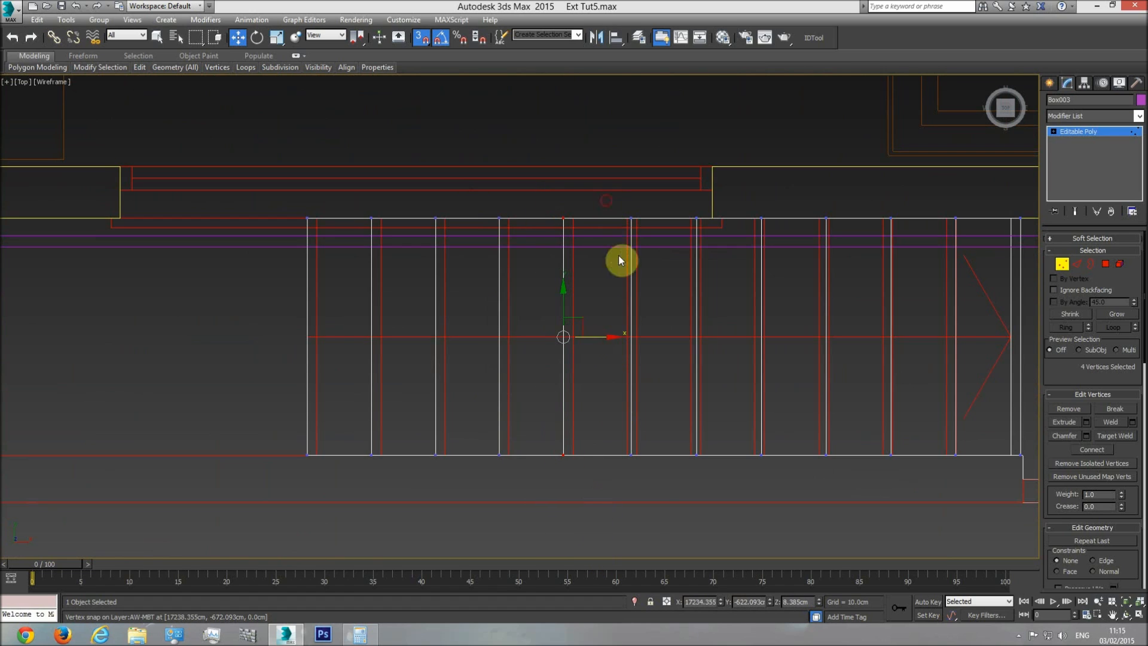
pyautogui.moveTo(664, 343); pyautogui.dragTo(622, 461)
# Step: Align the sixth, seventh and eighth inner vertex rows of the stair box with their tread lines in the plan
pyautogui.moveTo(709, 477); pyautogui.dragTo(710, 479)
pyautogui.moveTo(596, 392); pyautogui.dragTo(450, 365, button='middle')
pyautogui.moveTo(582, 310); pyautogui.dragTo(542, 424)
pyautogui.moveTo(591, 154); pyautogui.dragTo(622, 476)
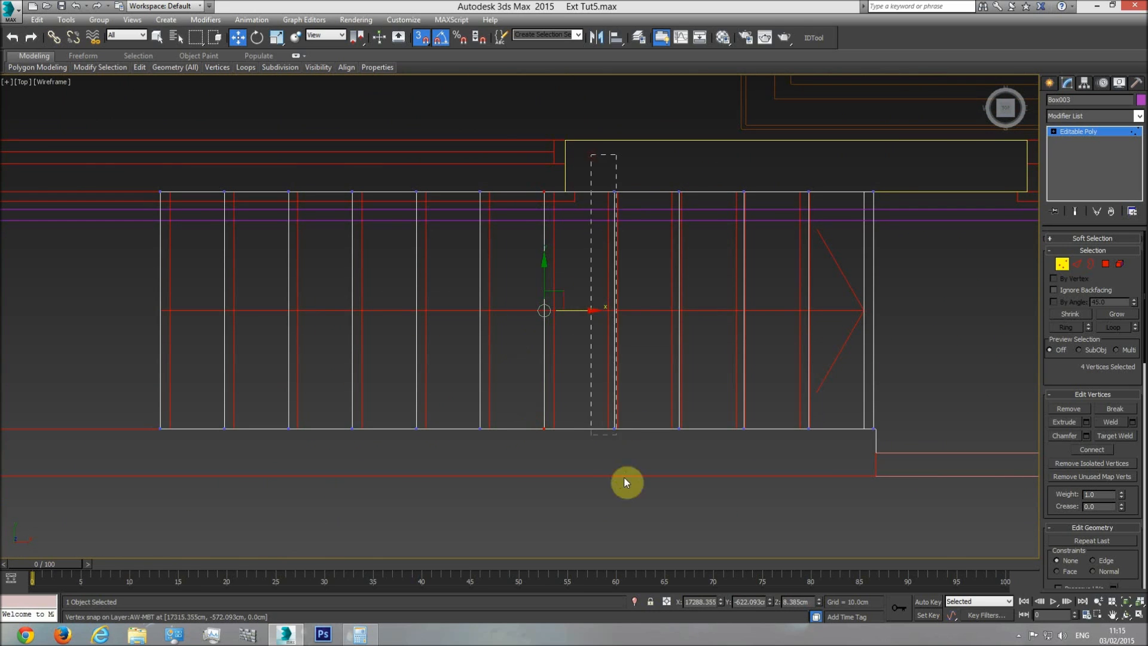
pyautogui.moveTo(614, 311); pyautogui.dragTo(605, 434)
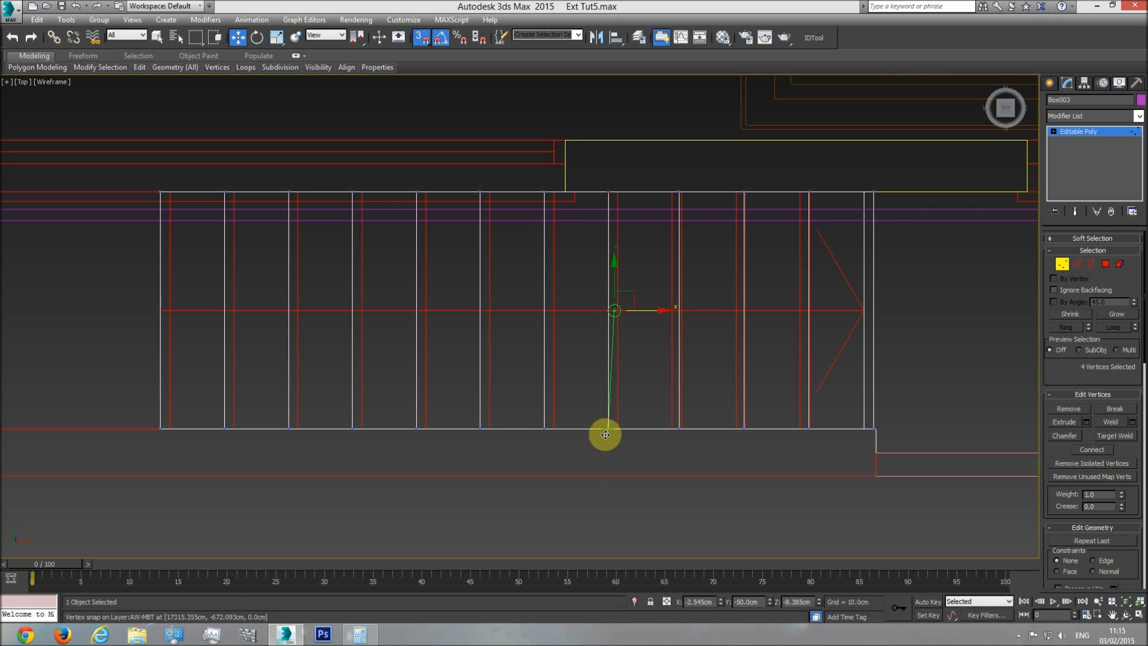
pyautogui.moveTo(716, 311); pyautogui.dragTo(693, 391)
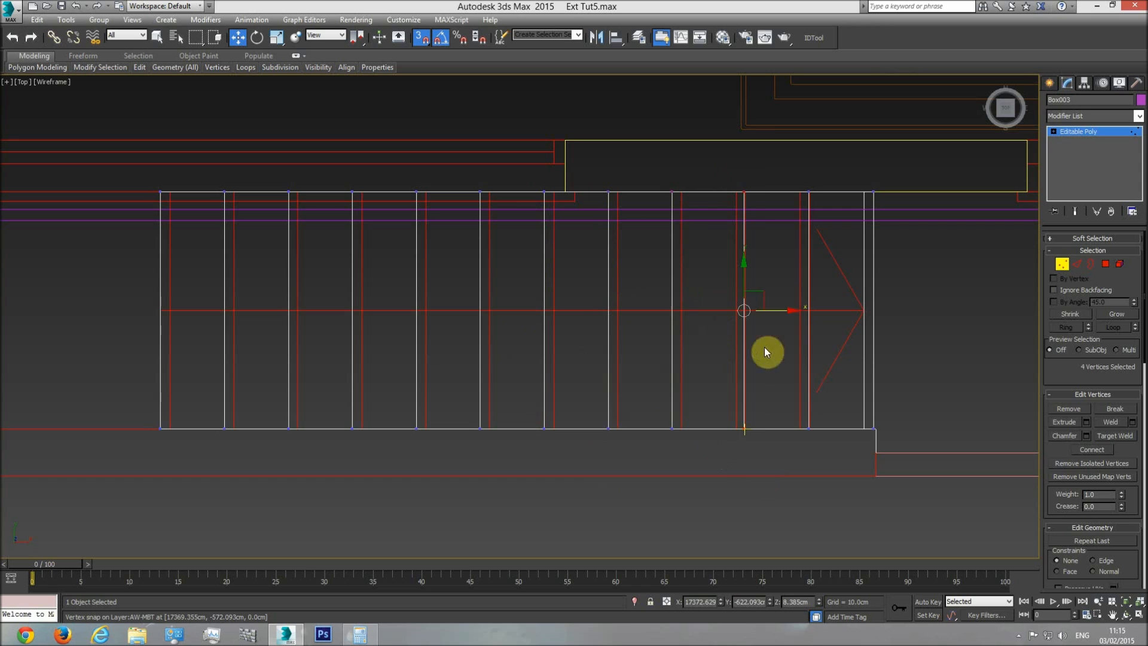
# Step: Snap the box's last three vertex columns onto the remaining stair riser lines of the floor plan
pyautogui.moveTo(779, 312); pyautogui.dragTo(767, 378)
pyautogui.moveTo(798, 254); pyautogui.dragTo(828, 443)
pyautogui.moveTo(841, 309)
pyautogui.mouseDown()
pyautogui.moveTo(796, 351)
pyautogui.moveTo(795, 429)
pyautogui.moveTo(825, 322)
pyautogui.mouseUp()
pyautogui.moveTo(855, 475); pyautogui.dragTo(858, 476)
pyautogui.moveTo(908, 310); pyautogui.dragTo(864, 428)
pyautogui.moveTo(885, 293); pyautogui.dragTo(874, 189)
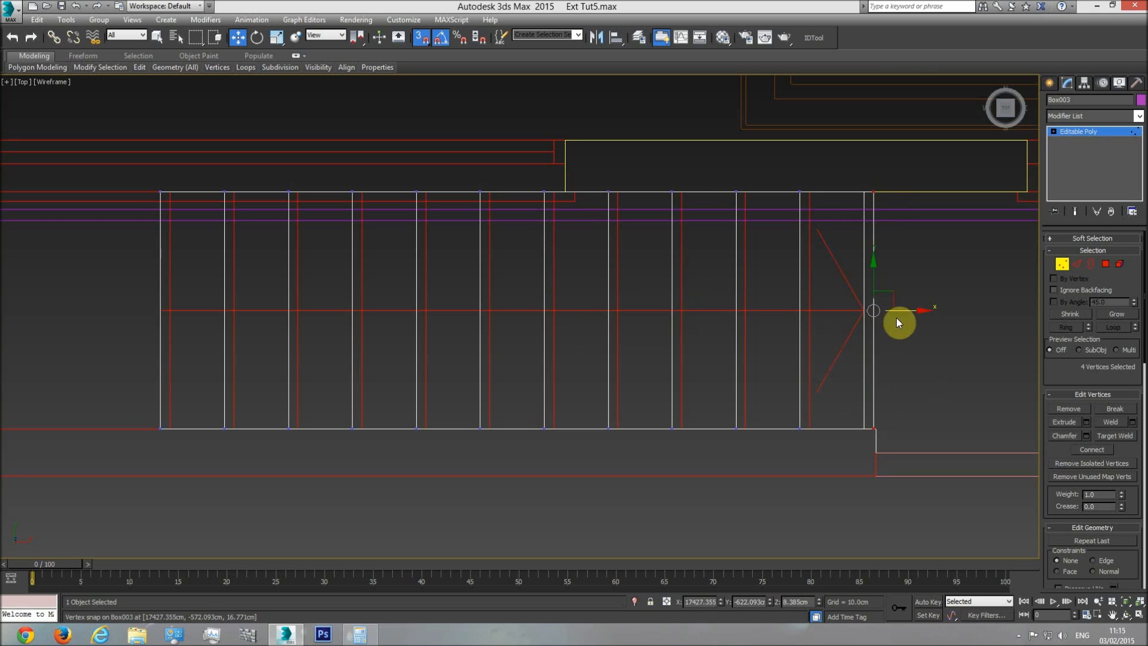
pyautogui.moveTo(892, 294); pyautogui.dragTo(865, 192)
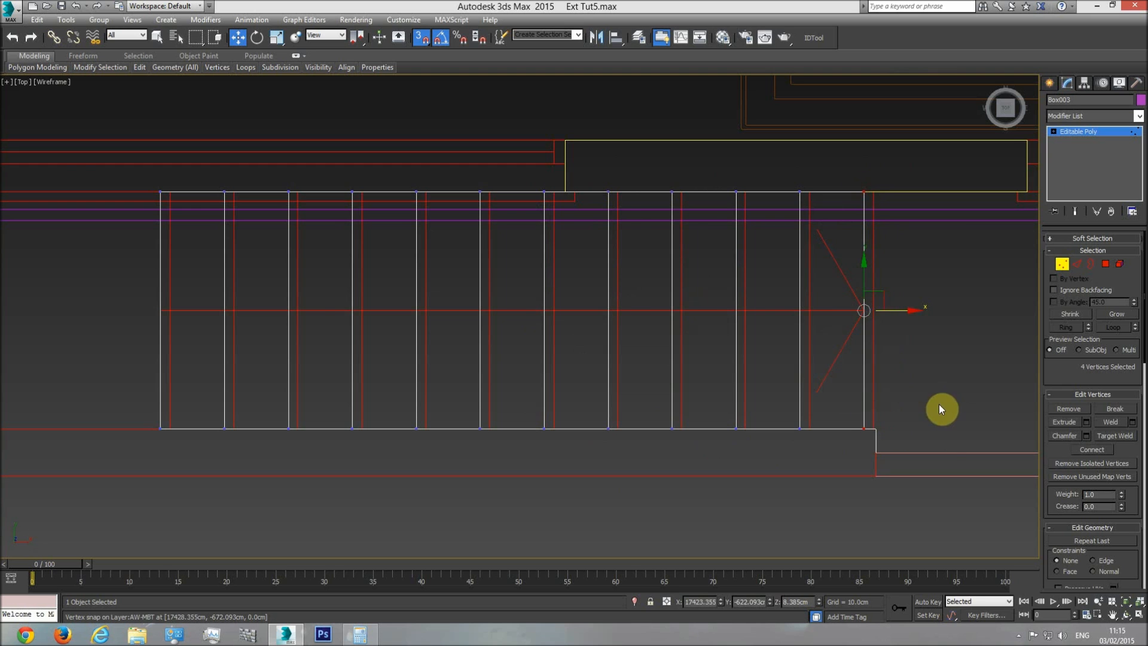
# Step: Examine the segmented box in perspective, both shaded and in wireframe, and check the riser height in the calculator
pyautogui.press('p')
pyautogui.click(1126, 602)
pyautogui.click(1126, 614)
pyautogui.moveTo(591, 311)
pyautogui.mouseDown()
pyautogui.moveTo(595, 240)
pyautogui.moveTo(513, 333)
pyautogui.moveTo(405, 393)
pyautogui.mouseUp()
pyautogui.press('F3')
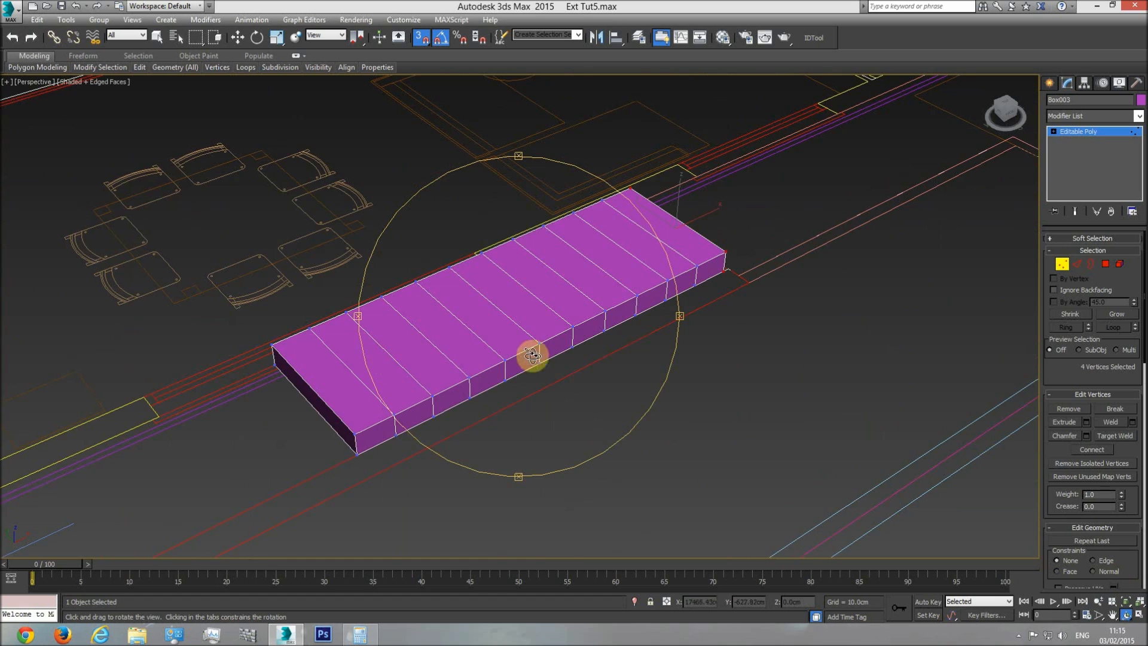
pyautogui.scroll(-3, 478, 374)
pyautogui.moveTo(372, 418); pyautogui.dragTo(313, 474)
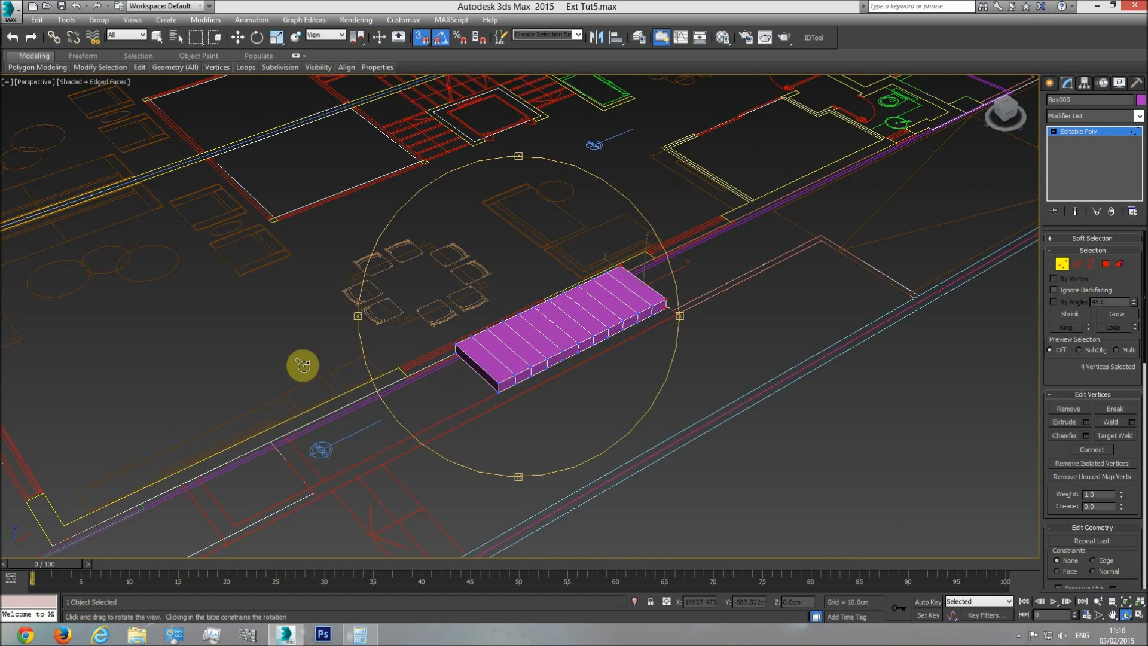
pyautogui.scroll(-5, 621, 329)
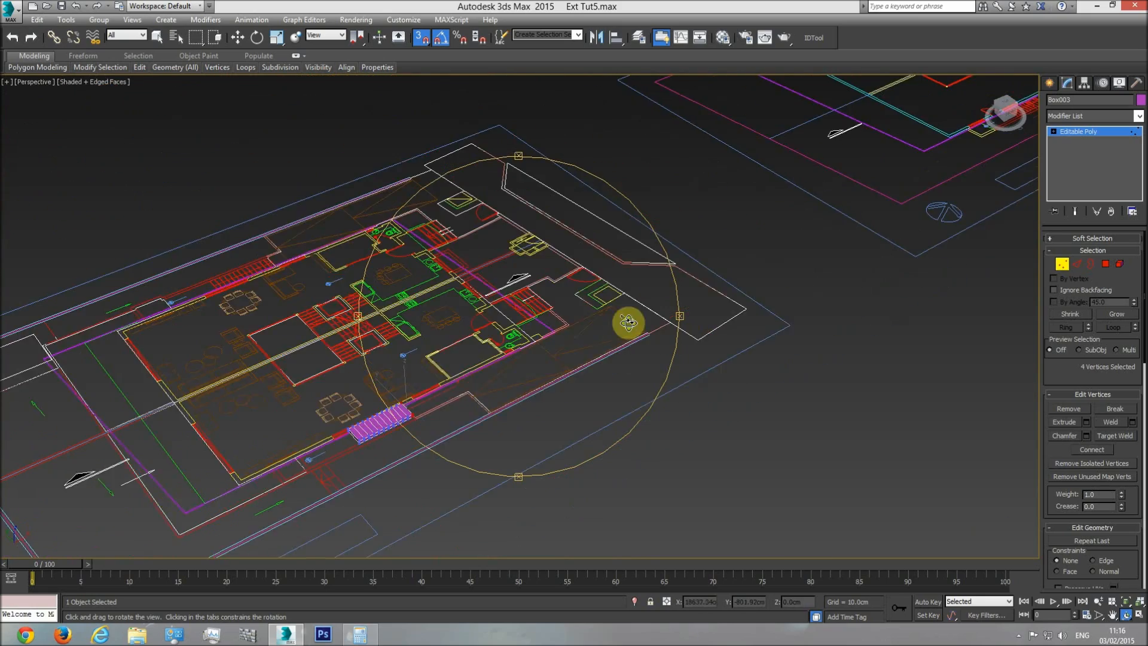
pyautogui.moveTo(624, 324); pyautogui.dragTo(323, 444, button='middle')
pyautogui.moveTo(541, 344); pyautogui.dragTo(800, 186, button='middle')
pyautogui.scroll(5, 324, 413)
pyautogui.press('F3')
pyautogui.scroll(4, 325, 392)
pyautogui.moveTo(325, 392); pyautogui.dragTo(494, 399, button='middle')
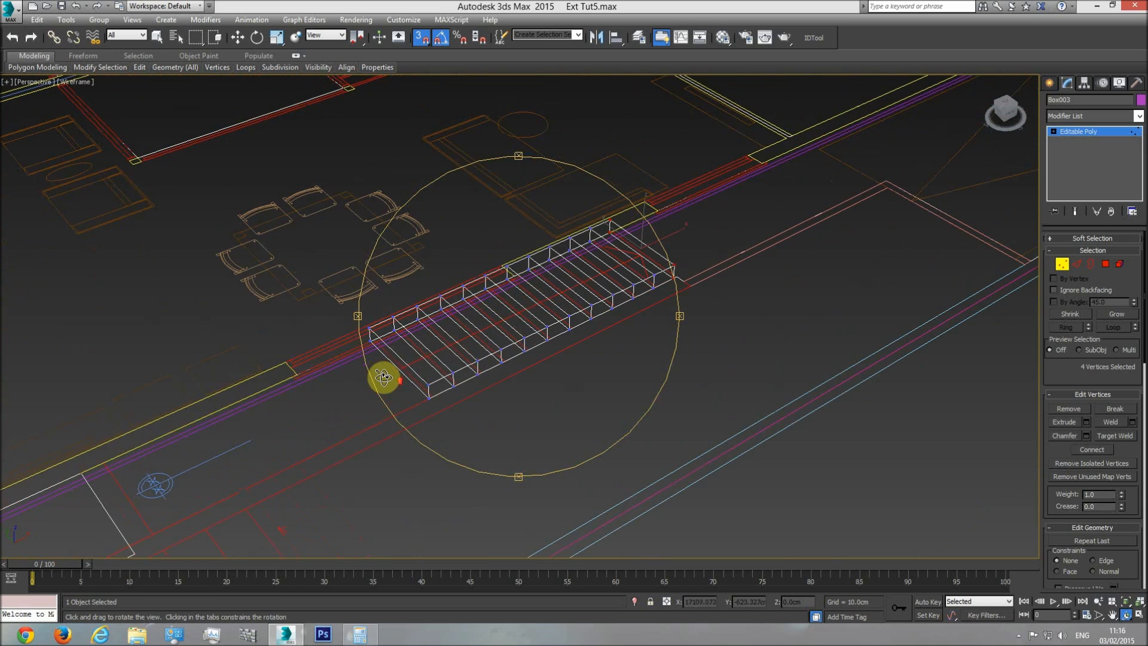
pyautogui.press('F3')
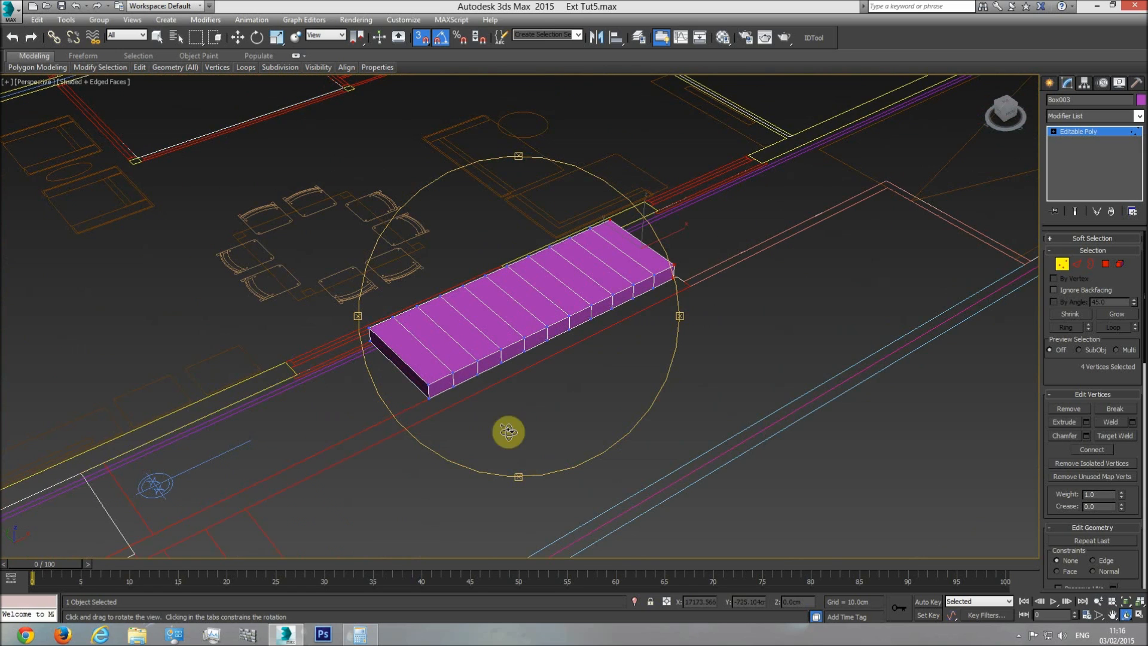
pyautogui.click(365, 634)
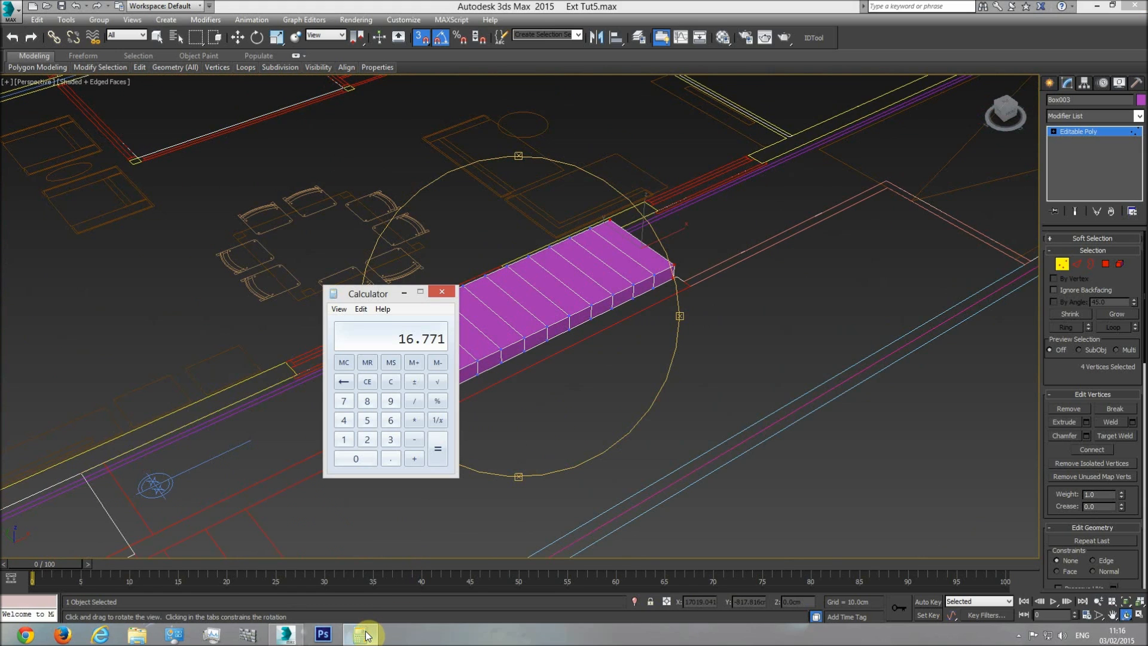
pyautogui.click(365, 633)
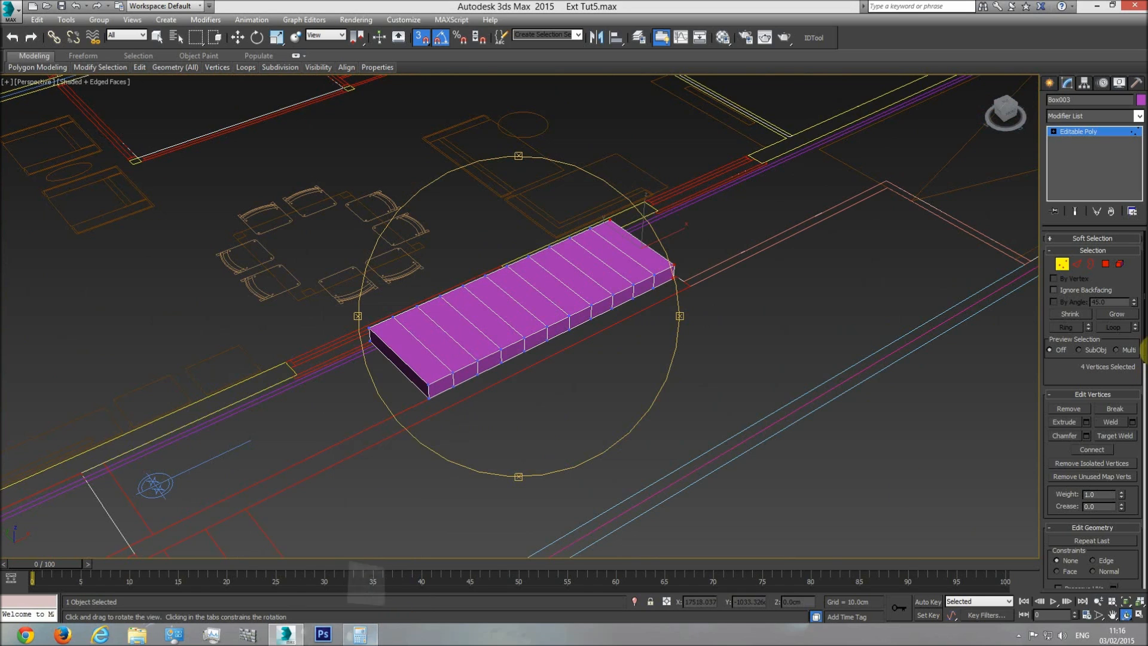
# Step: Select the ten top polygons of the box in Polygon mode, leaving out the first tread at its lower end
pyautogui.click(1105, 264)
pyautogui.click(237, 37)
pyautogui.click(156, 38)
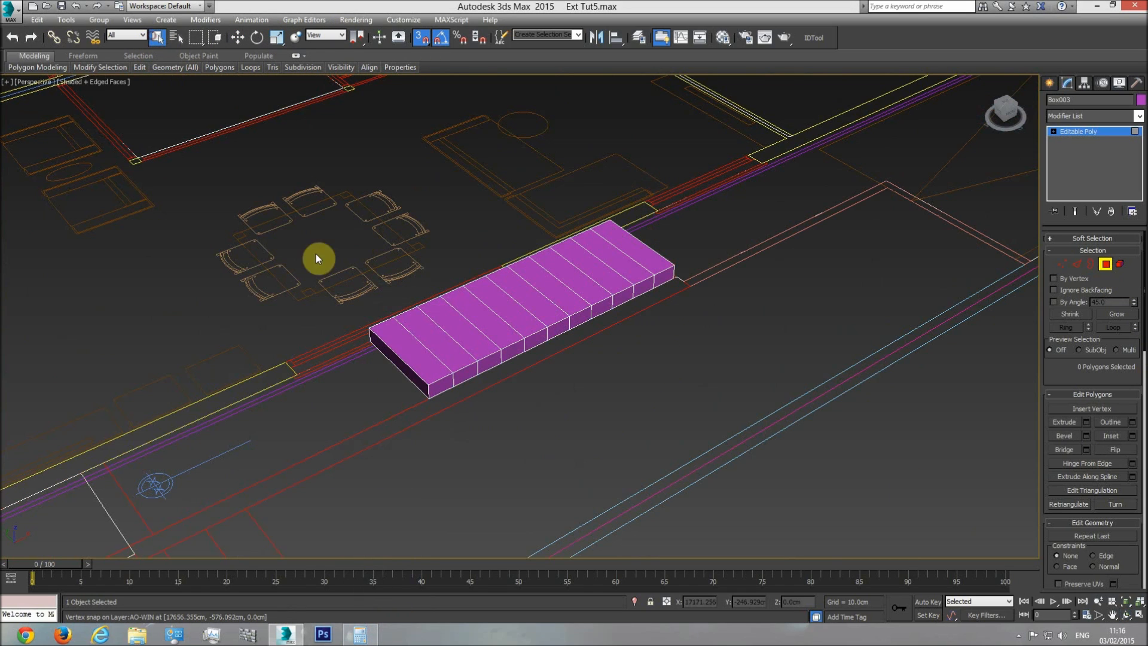
pyautogui.click(427, 337)
pyautogui.keyDown('ctrl'); pyautogui.click(454, 325); pyautogui.keyUp('ctrl')
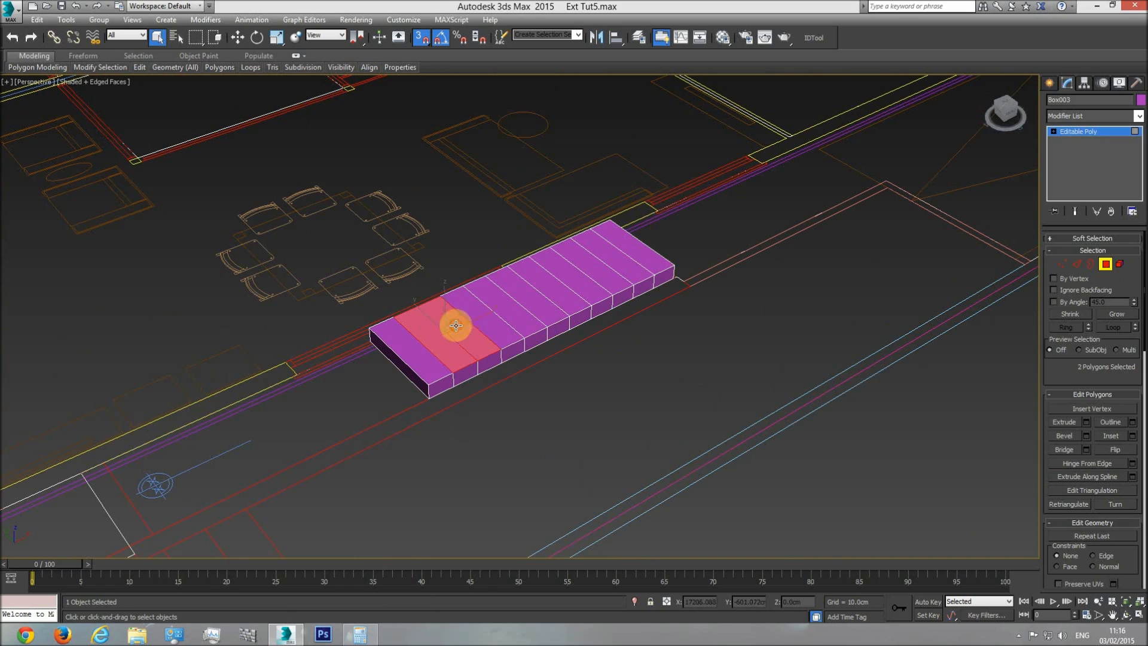
pyautogui.keyDown('ctrl'); pyautogui.click(476, 315); pyautogui.keyUp('ctrl')
pyautogui.keyDown('ctrl'); pyautogui.click(499, 307); pyautogui.keyUp('ctrl')
pyautogui.keyDown('ctrl'); pyautogui.click(520, 294); pyautogui.keyUp('ctrl')
pyautogui.keyDown('ctrl'); pyautogui.click(540, 284); pyautogui.keyUp('ctrl')
pyautogui.keyDown('ctrl'); pyautogui.click(568, 274); pyautogui.keyUp('ctrl')
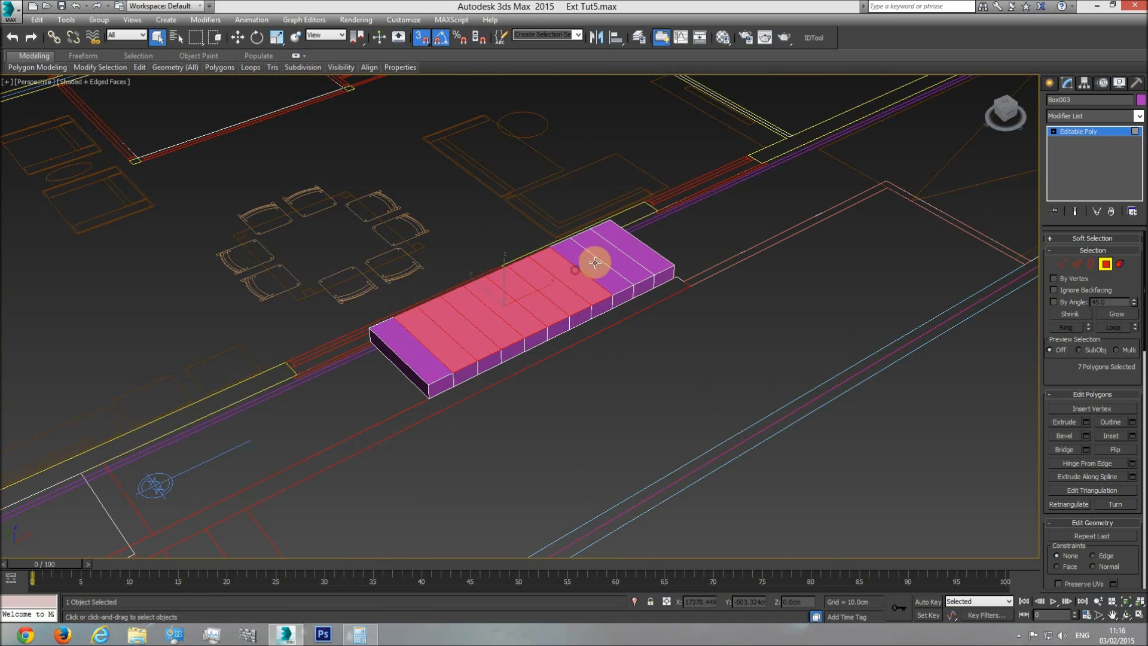
pyautogui.keyDown('ctrl'); pyautogui.click(593, 261); pyautogui.keyUp('ctrl')
pyautogui.keyDown('ctrl'); pyautogui.click(610, 252); pyautogui.keyUp('ctrl')
pyautogui.keyDown('ctrl'); pyautogui.click(626, 247); pyautogui.keyUp('ctrl')
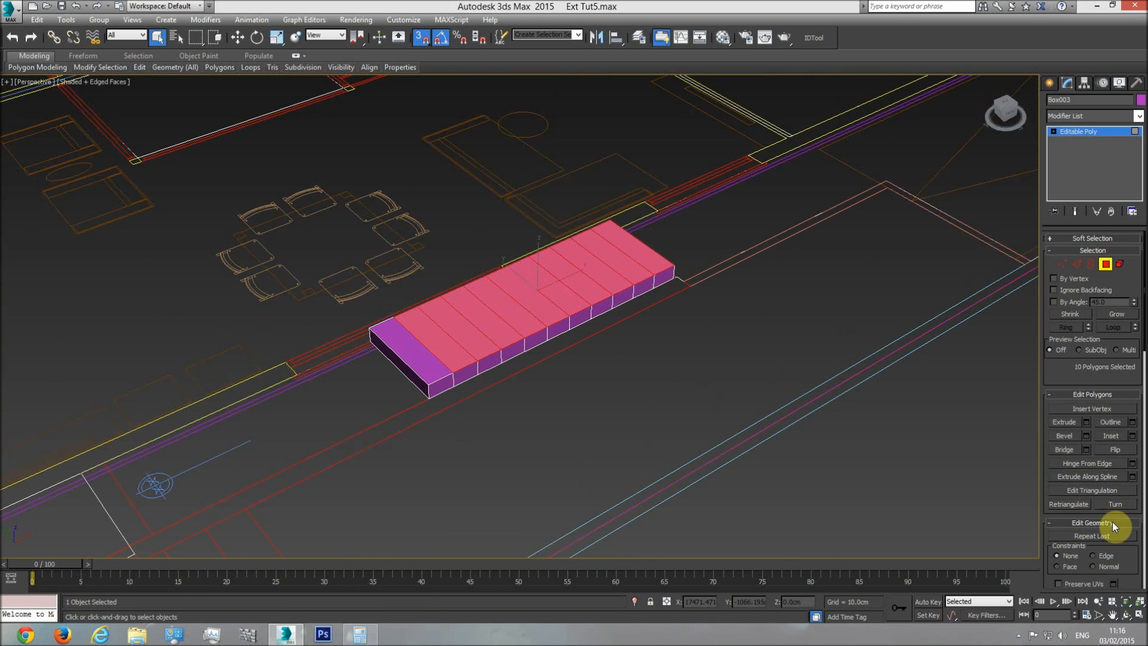
# Step: Extrude the ten selected top polygons with a height of 16.771 cm, checking the value in the calculator
pyautogui.click(1085, 422)
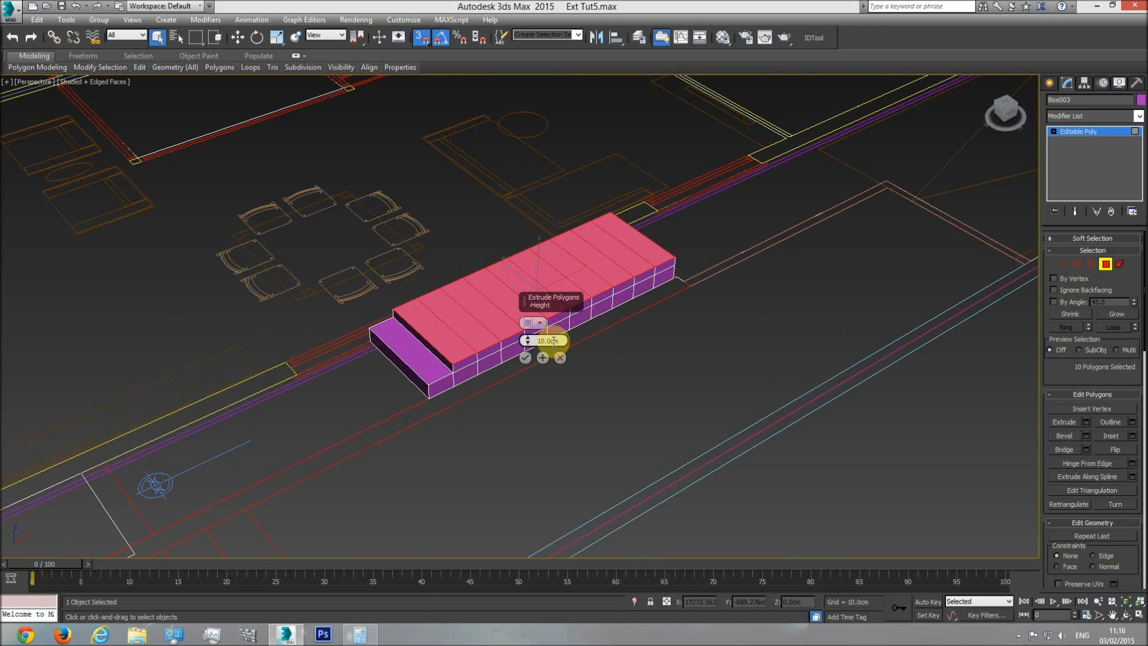
pyautogui.click(359, 634)
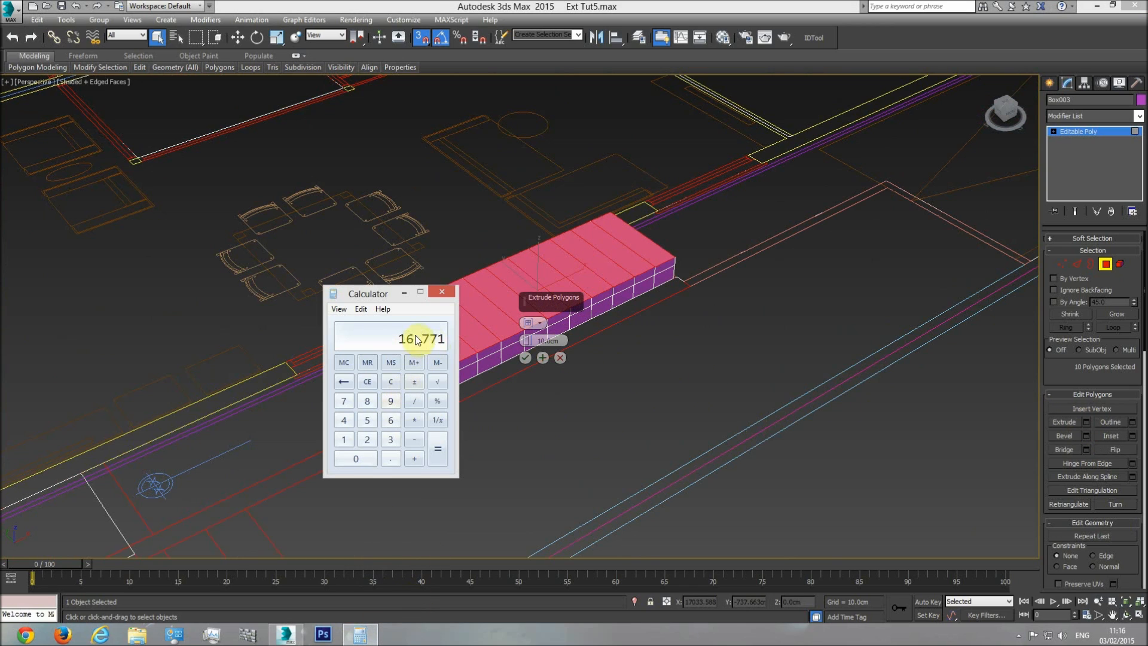
pyautogui.click(576, 5)
pyautogui.click(555, 340)
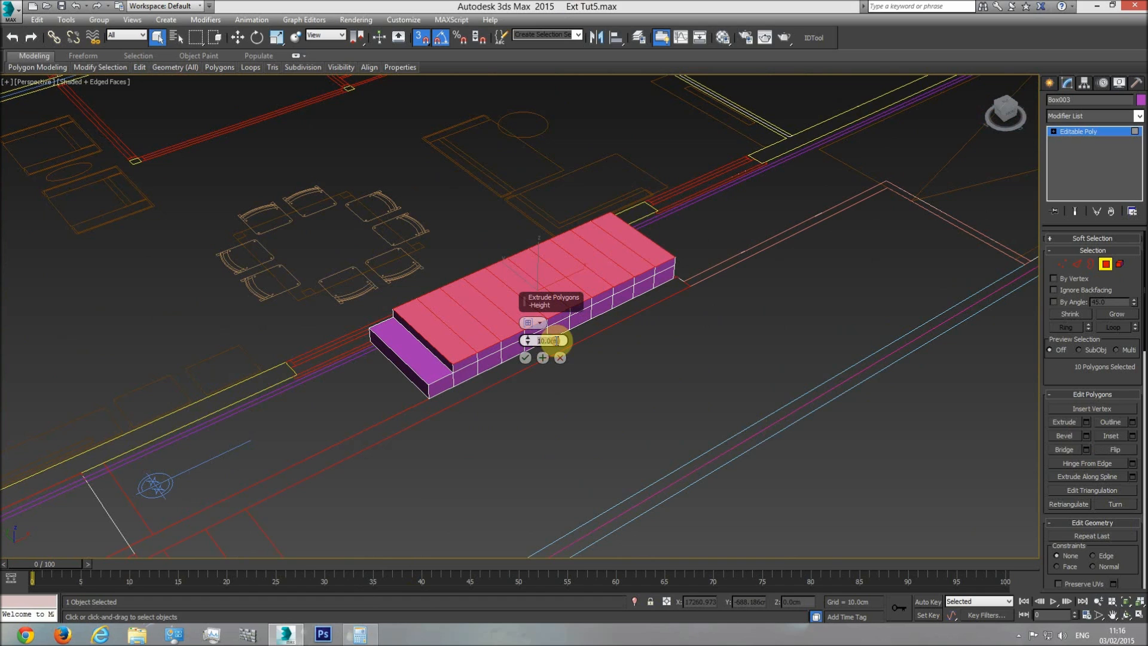
pyautogui.write('16.771')
pyautogui.press('Return')
pyautogui.scroll(2, 472, 357)
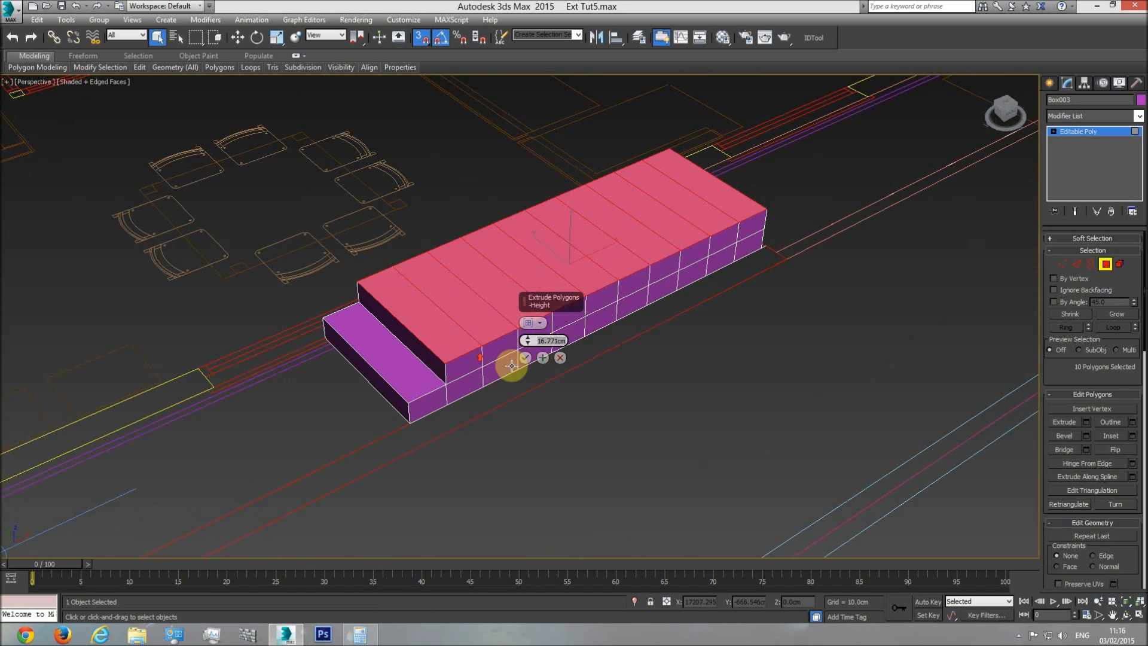
# Step: Apply the 16.771 cm extrusion repeatedly, deselecting the lowest selected polygon each time to form the second and third treads
pyautogui.click(543, 357)
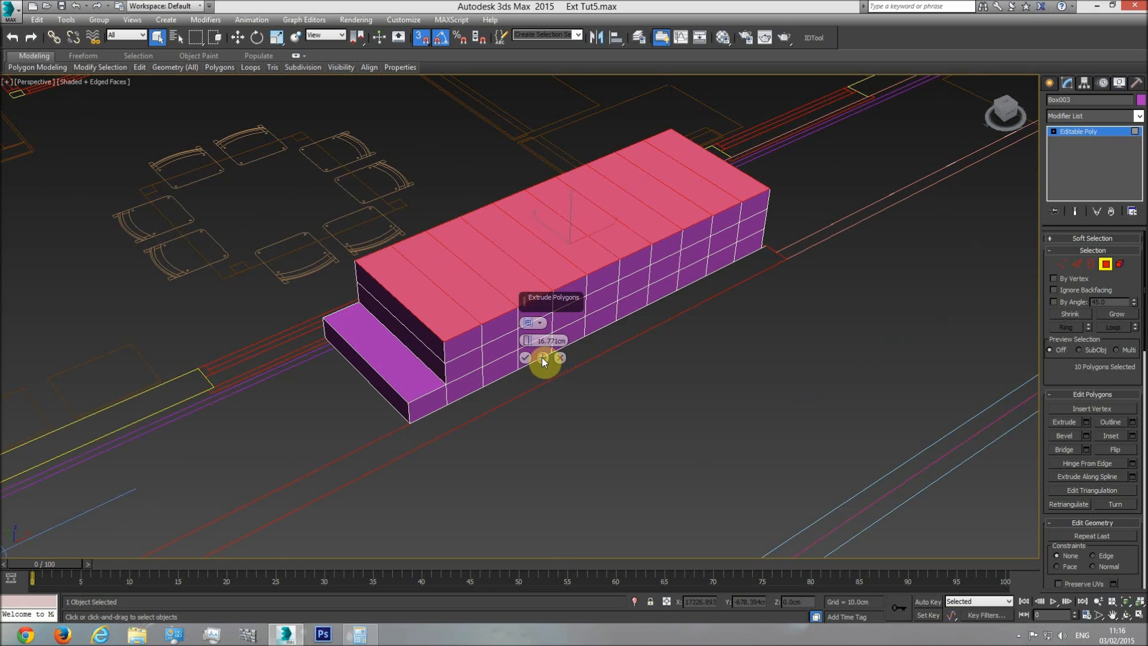
pyautogui.keyDown('alt'); pyautogui.click(440, 309); pyautogui.keyUp('alt')
pyautogui.hotkey('ctrl', 'z')
pyautogui.keyDown('alt'); pyautogui.click(421, 313); pyautogui.keyUp('alt')
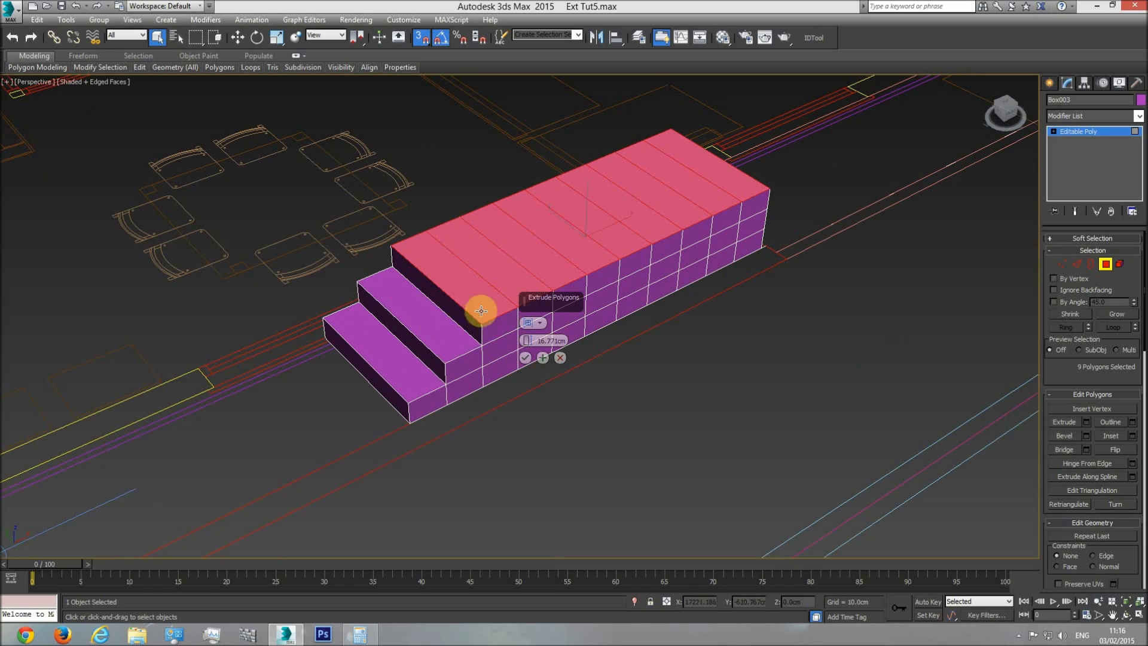
pyautogui.click(543, 358)
pyautogui.keyDown('alt'); pyautogui.click(456, 277); pyautogui.keyUp('alt')
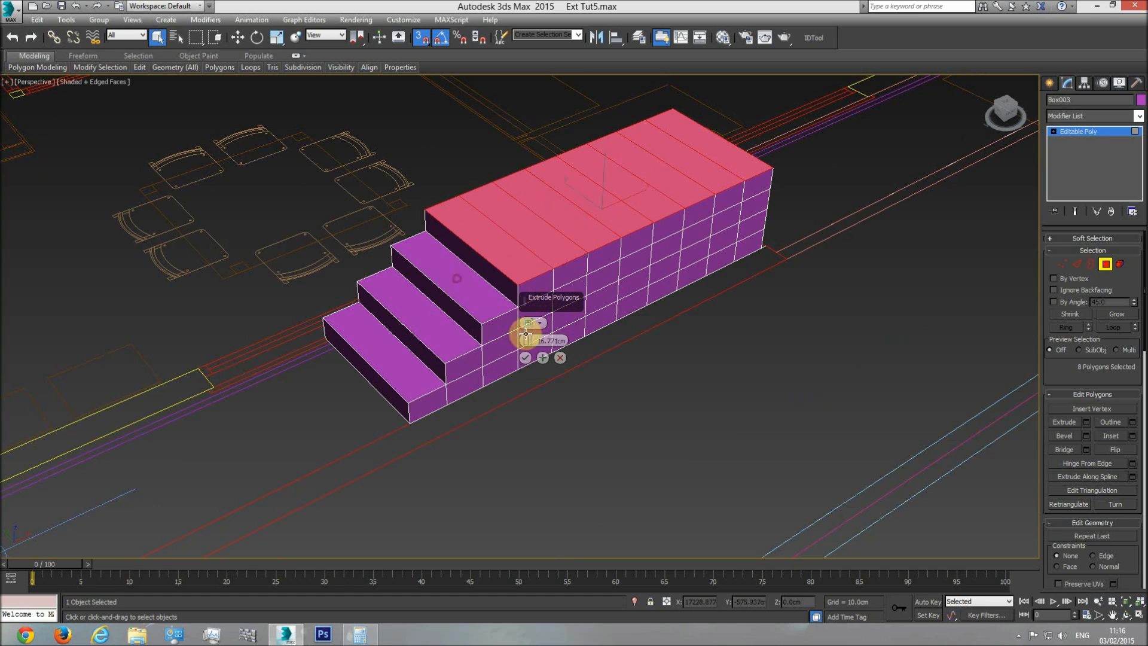
# Step: Continue the 16.771 cm extrusions, dropping one more polygon from the selection each time to form the fourth to sixth treads
pyautogui.click(543, 358)
pyautogui.keyDown('alt'); pyautogui.click(495, 237); pyautogui.keyUp('alt')
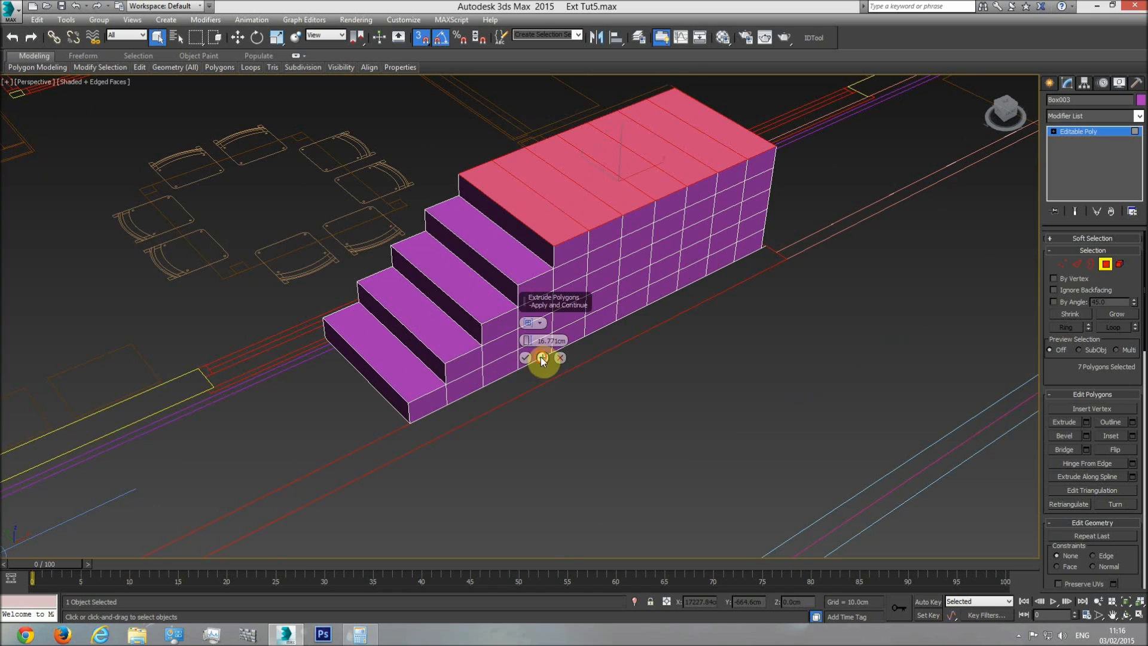
pyautogui.click(542, 357)
pyautogui.keyDown('alt'); pyautogui.click(526, 198); pyautogui.keyUp('alt')
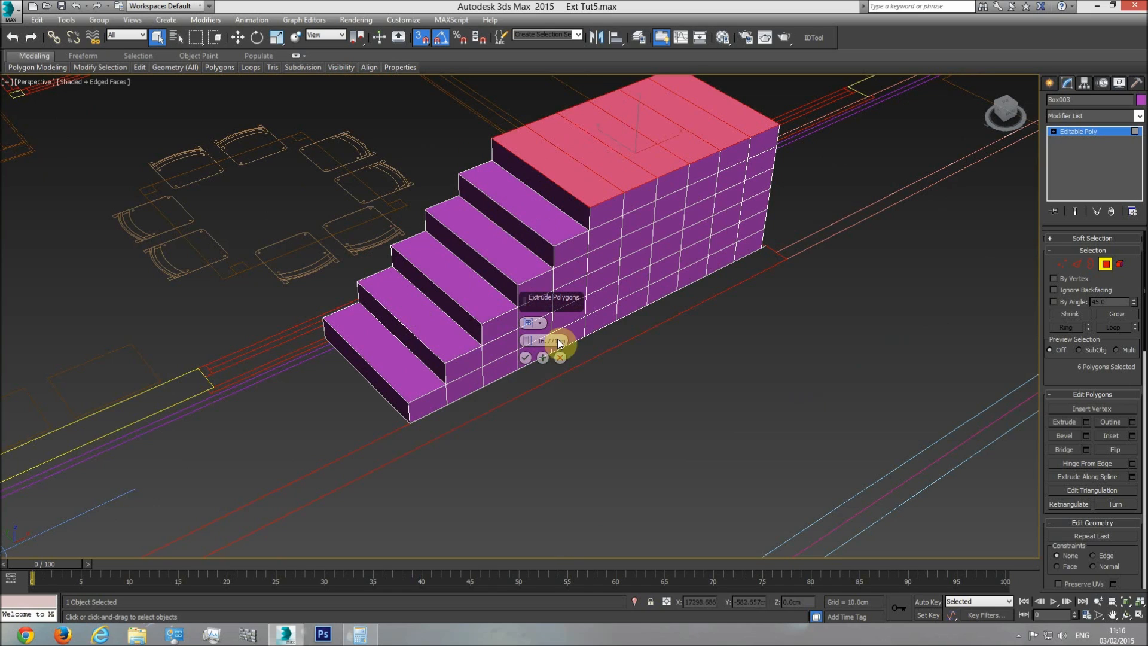
pyautogui.click(543, 357)
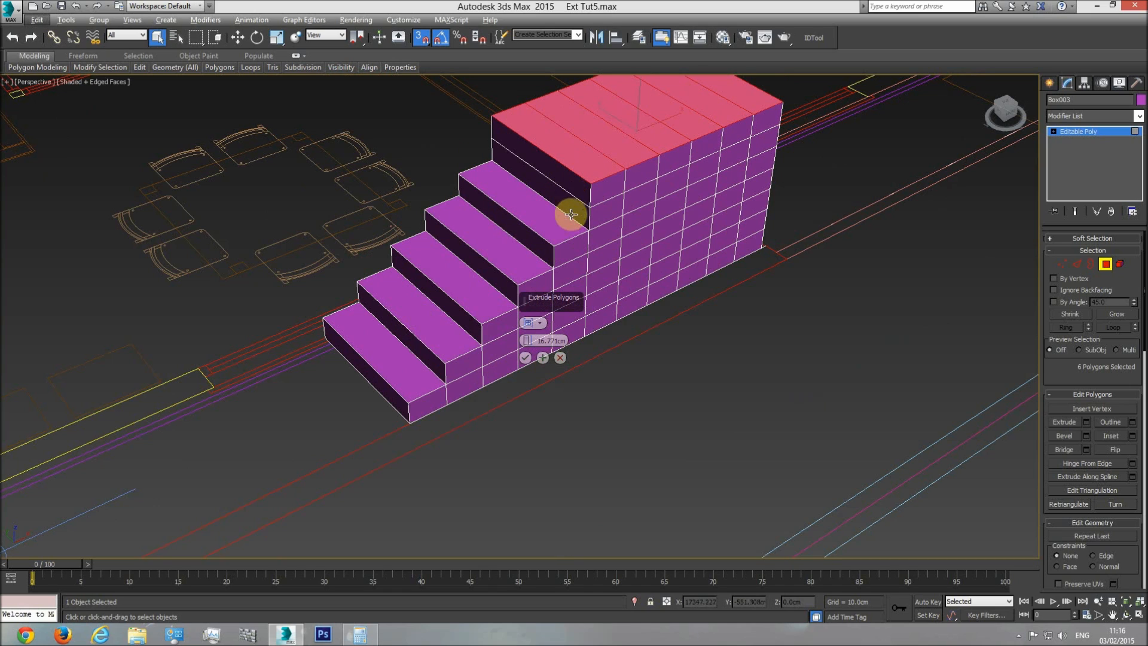
pyautogui.keyDown('alt'); pyautogui.click(569, 183); pyautogui.keyUp('alt')
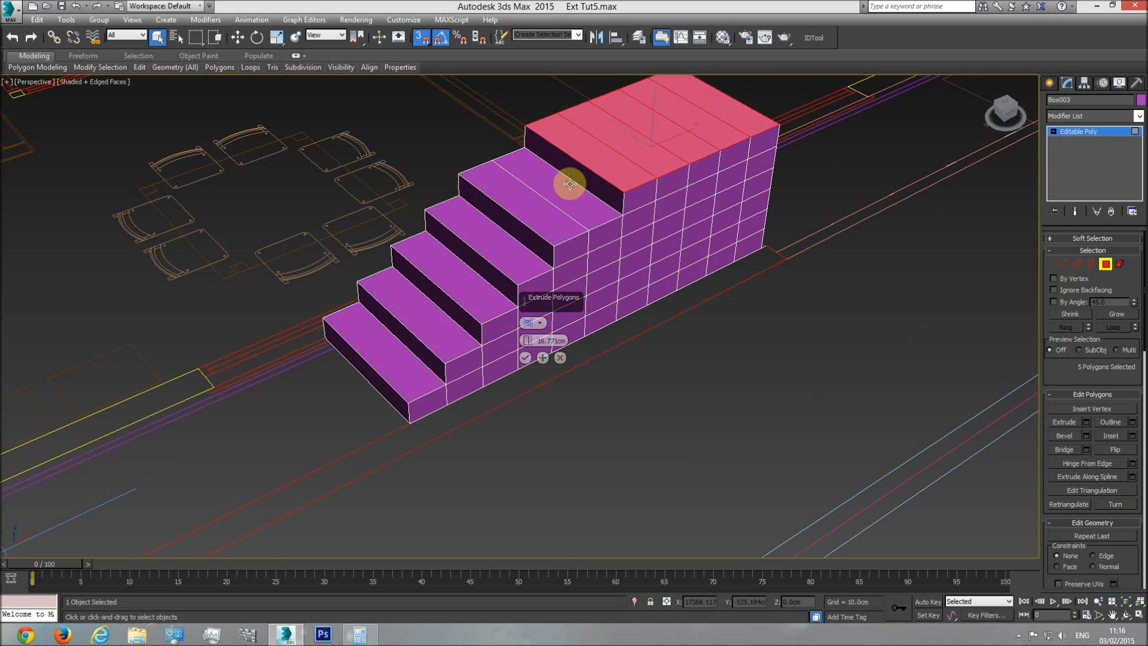
pyautogui.keyDown('ctrl'); pyautogui.click(571, 185); pyautogui.keyUp('ctrl')
pyautogui.click(543, 357)
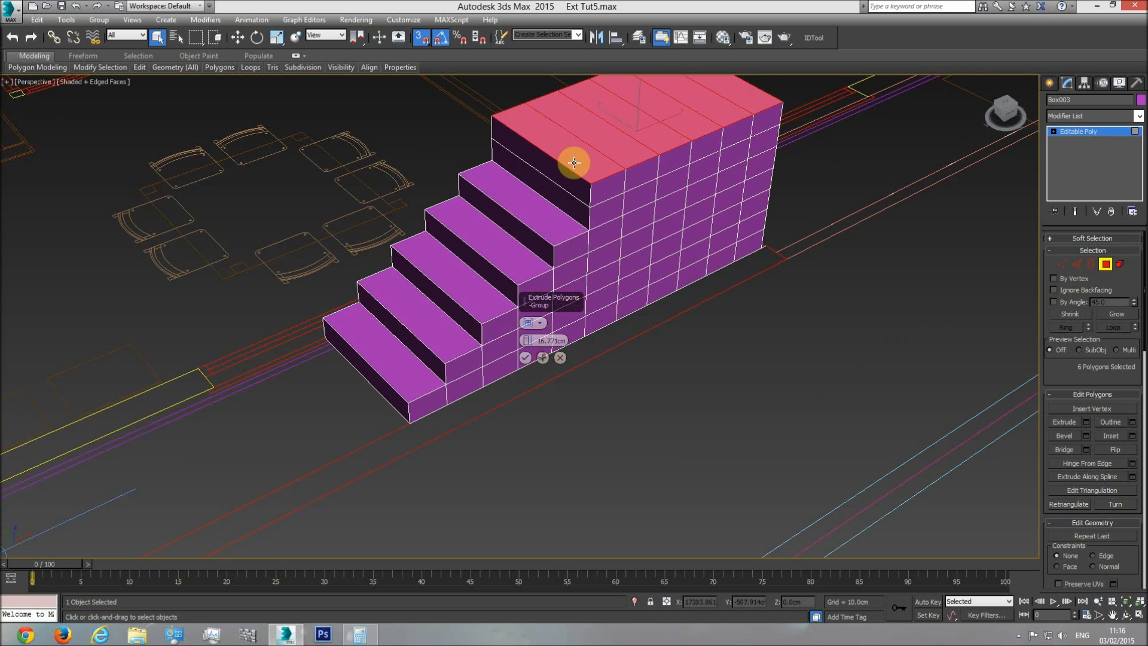
pyautogui.keyDown('alt'); pyautogui.click(573, 163); pyautogui.keyUp('alt')
pyautogui.moveTo(572, 163); pyautogui.dragTo(491, 361, button='middle')
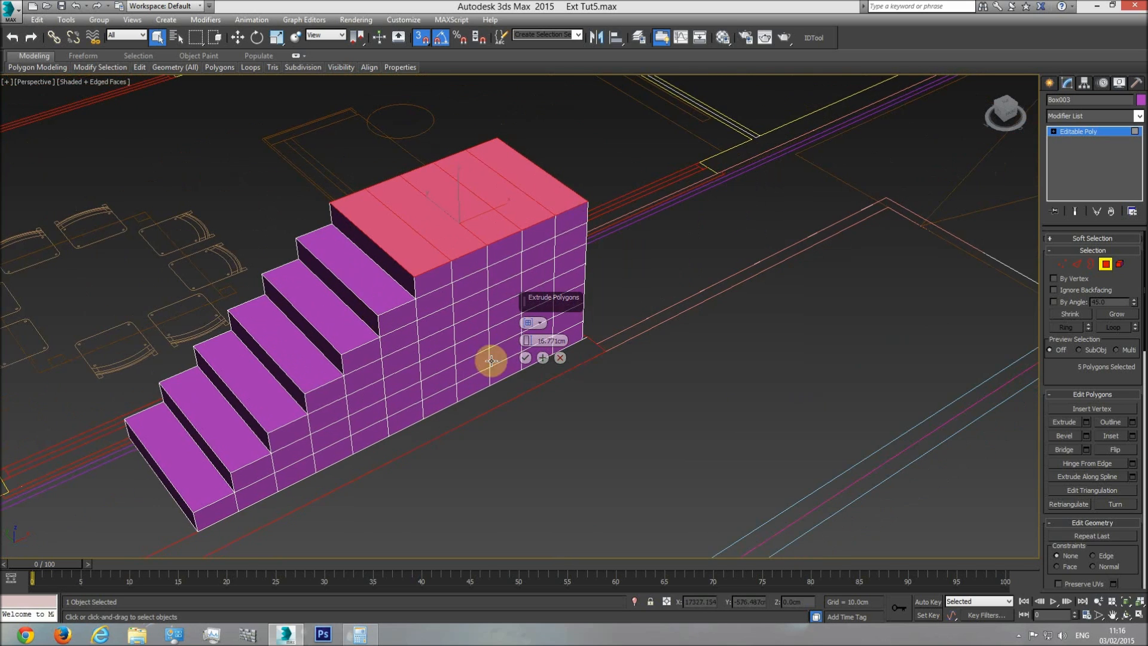
# Step: Form the seventh to tenth treads with further 16.771 cm extrusions, then commit the last extrusion on the single top polygon
pyautogui.click(541, 357)
pyautogui.keyDown('alt'); pyautogui.click(397, 231); pyautogui.keyUp('alt')
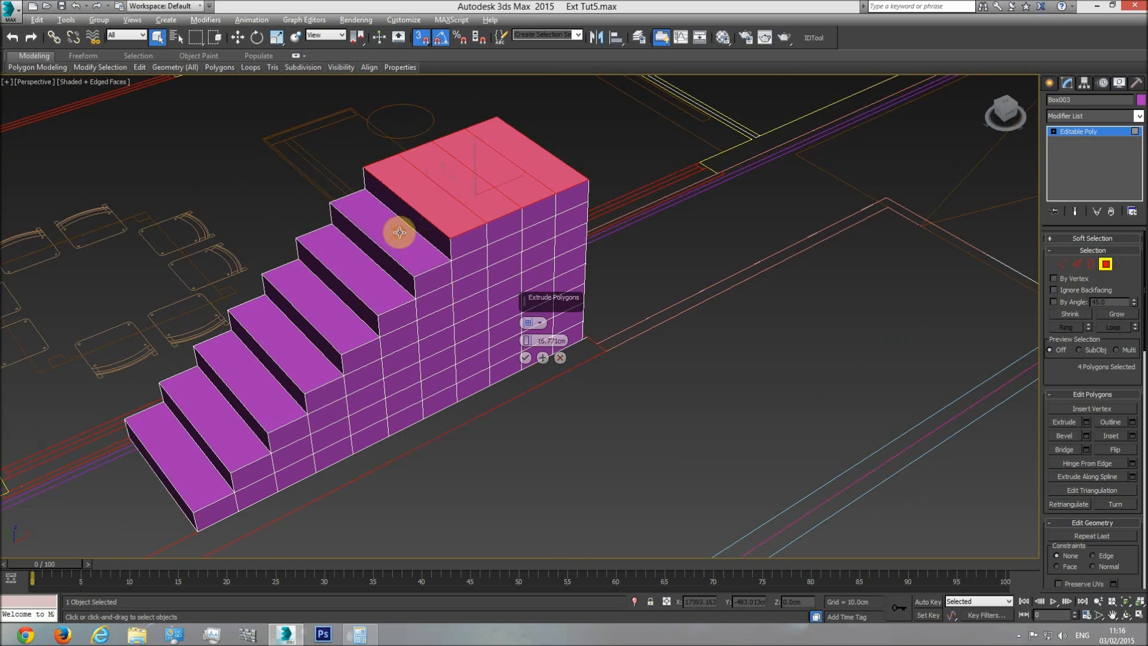
pyautogui.click(542, 357)
pyautogui.keyDown('alt'); pyautogui.click(412, 173); pyautogui.keyUp('alt')
pyautogui.click(542, 358)
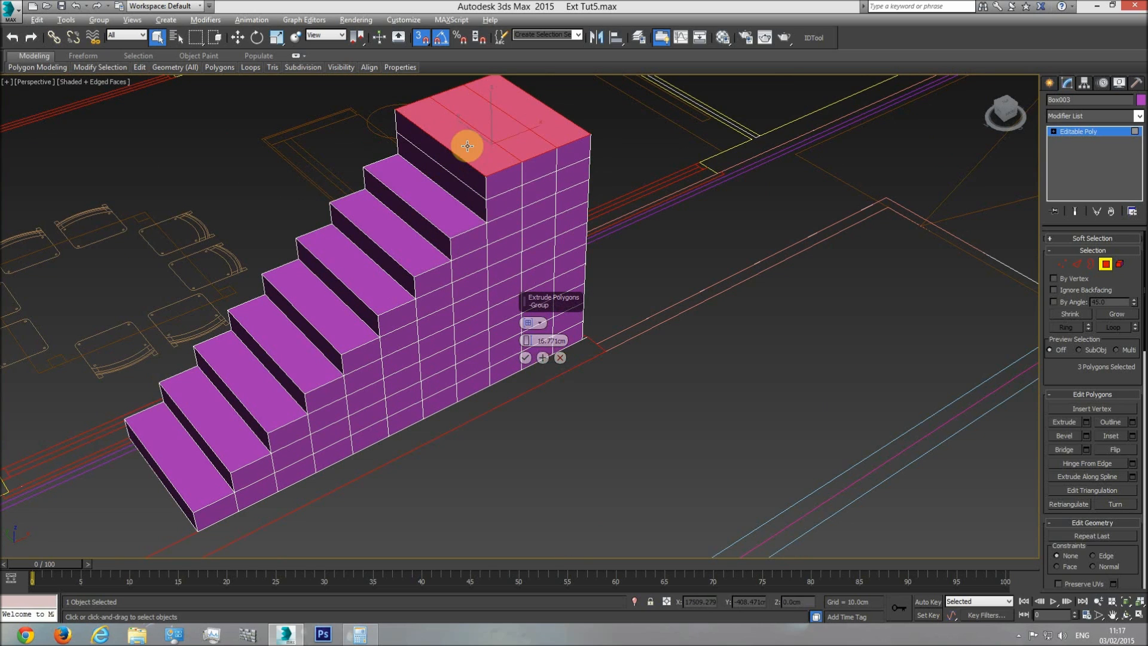
pyautogui.keyDown('alt'); pyautogui.click(471, 161); pyautogui.keyUp('alt')
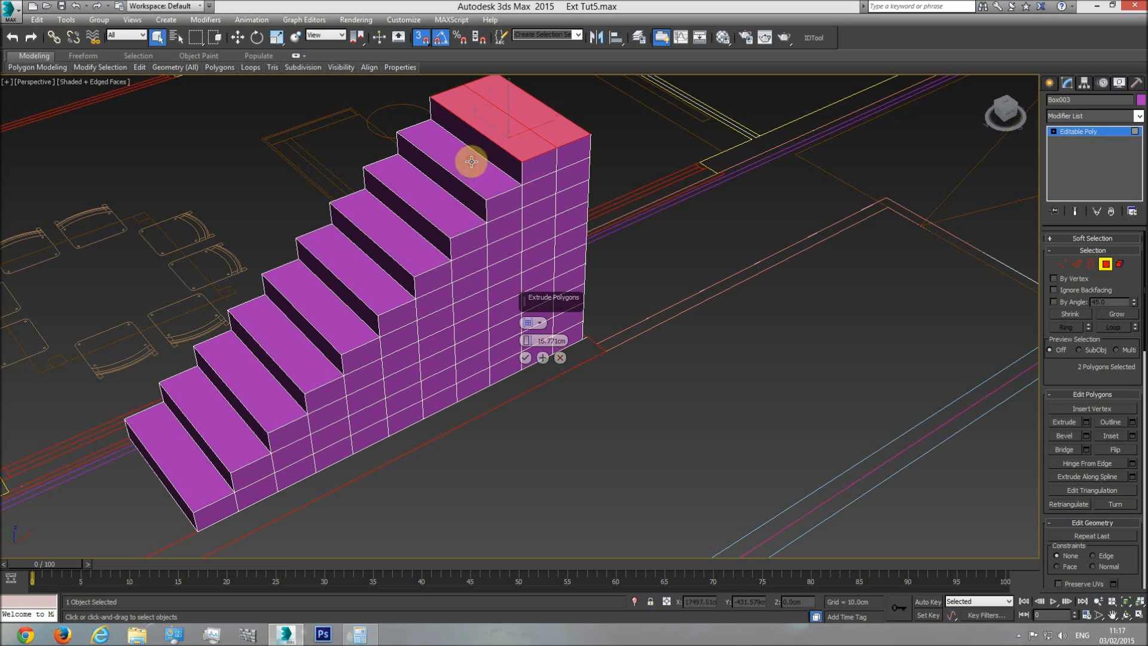
pyautogui.click(542, 357)
pyautogui.keyDown('alt'); pyautogui.click(501, 125); pyautogui.keyUp('alt')
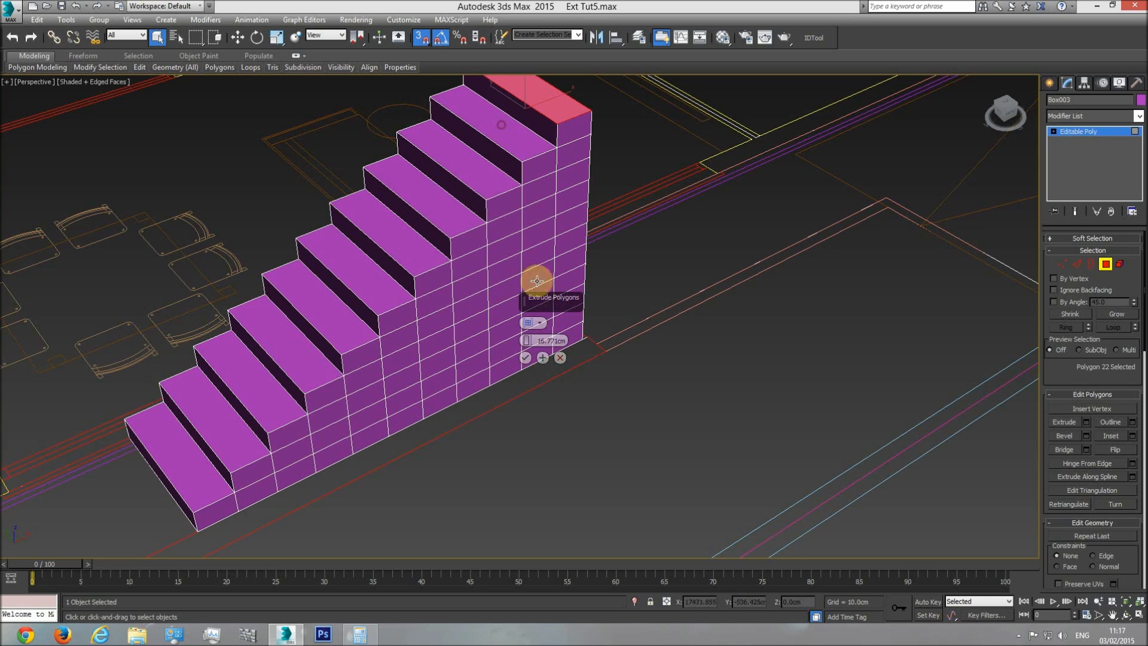
pyautogui.click(525, 357)
# Step: Examine the extruded staircase against the floor plan from several distances and angles
pyautogui.scroll(-5, 526, 367)
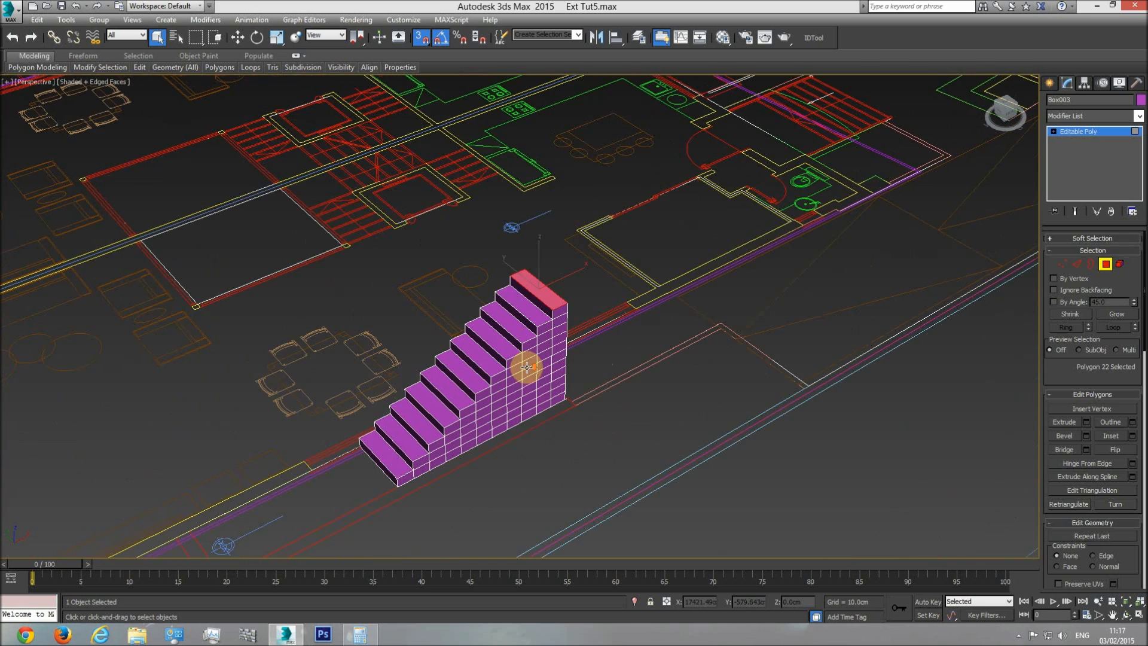
pyautogui.moveTo(538, 382); pyautogui.dragTo(542, 355, button='middle')
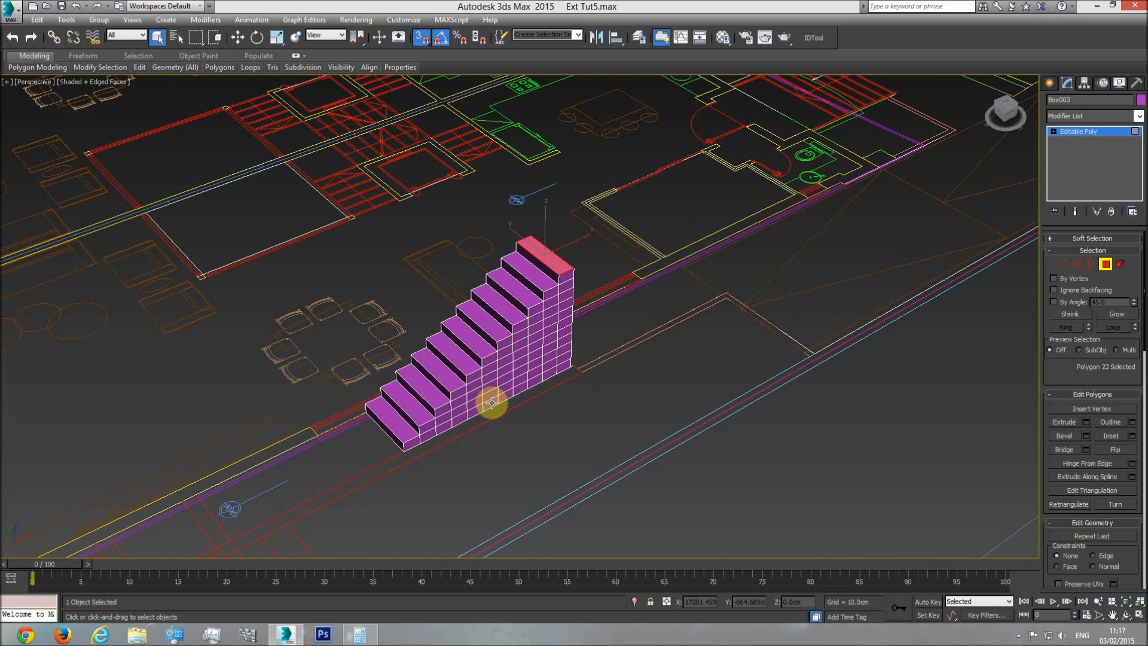
pyautogui.scroll(3, 499, 367)
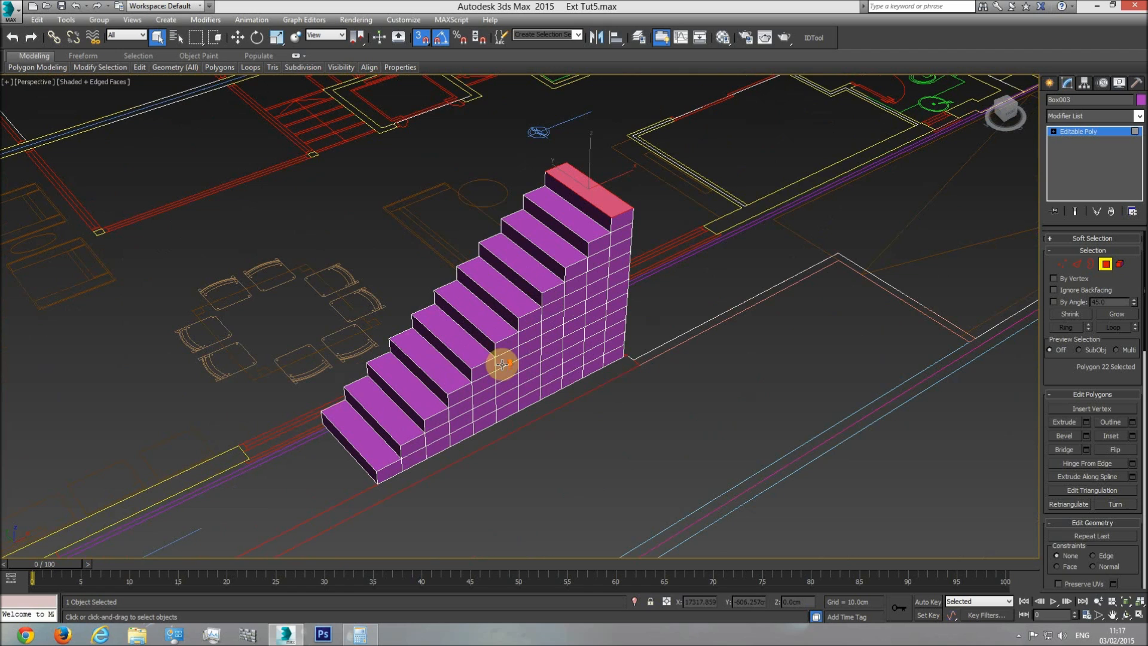
pyautogui.click(1127, 605)
pyautogui.click(1126, 616)
pyautogui.moveTo(464, 354); pyautogui.dragTo(464, 341)
pyautogui.scroll(-5, 466, 361)
pyautogui.moveTo(496, 365); pyautogui.dragTo(507, 282, button='middle')
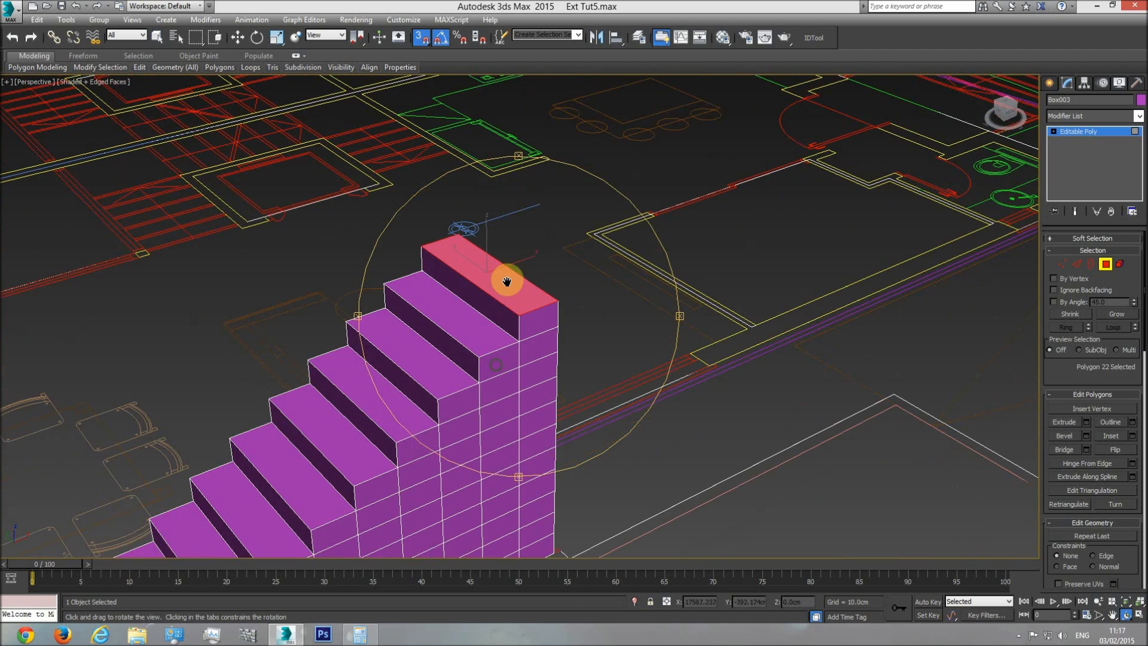
pyautogui.moveTo(251, 520); pyautogui.dragTo(702, 192)
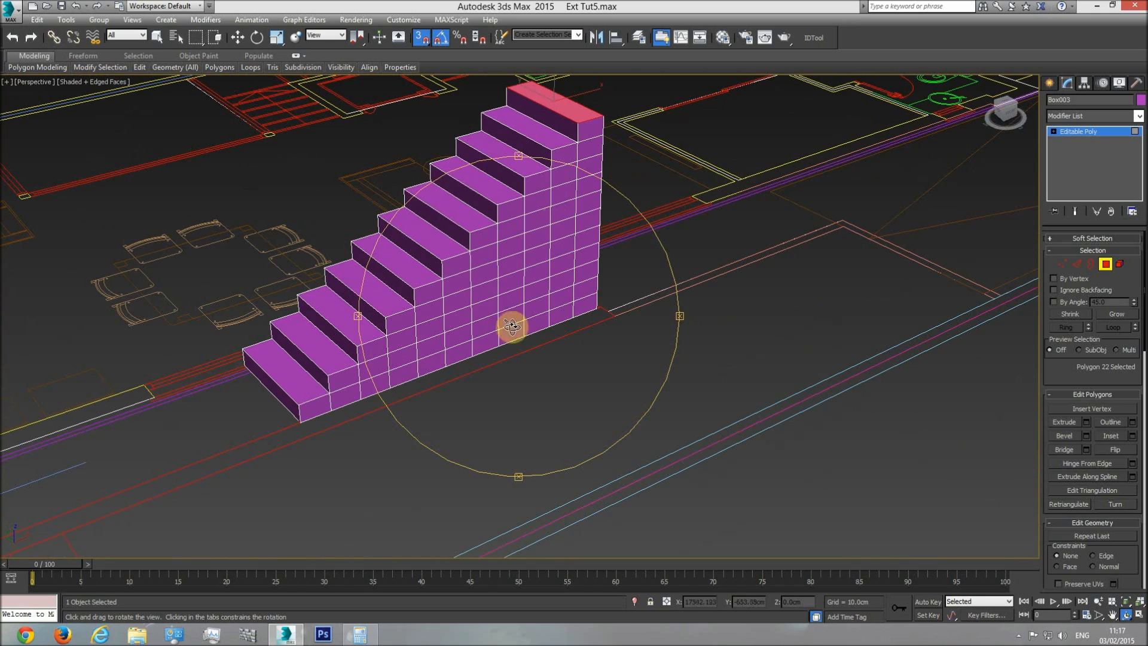
# Step: Examine the stair profile in the elevation drawing and compare it with the modelled staircase in perspective
pyautogui.moveTo(599, 285); pyautogui.dragTo(469, 205)
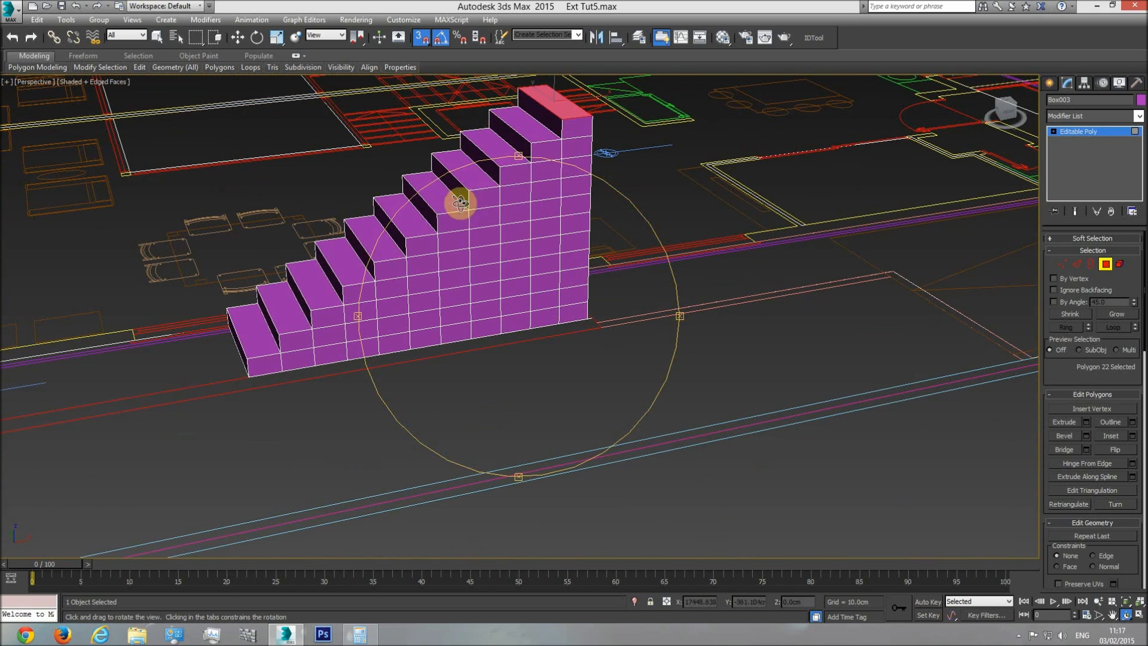
pyautogui.moveTo(448, 200); pyautogui.dragTo(512, 241)
pyautogui.moveTo(379, 342); pyautogui.dragTo(546, 346)
pyautogui.press('t')
pyautogui.scroll(-5, 535, 339)
pyautogui.moveTo(351, 361); pyautogui.dragTo(939, 322, button='middle')
pyautogui.scroll(-2, 939, 322)
pyautogui.moveTo(422, 336); pyautogui.dragTo(576, 321, button='middle')
pyautogui.scroll(-1, 576, 320)
pyautogui.scroll(-2, 409, 313)
pyautogui.moveTo(410, 313); pyautogui.dragTo(894, 352, button='middle')
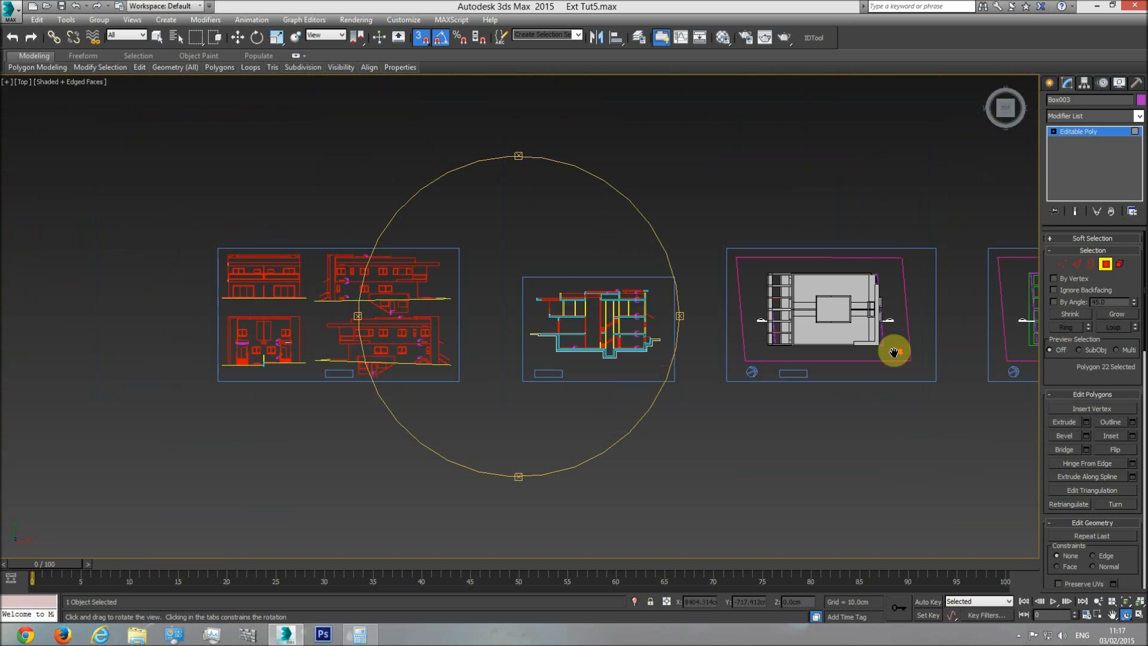
pyautogui.scroll(8, 346, 358)
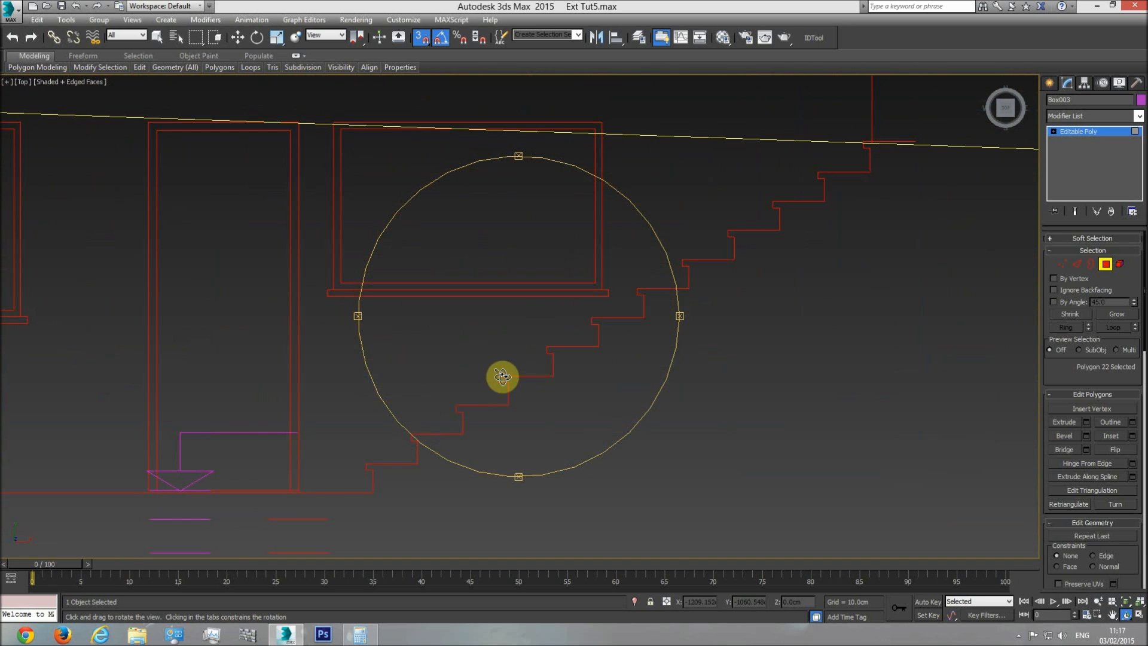
pyautogui.scroll(-4, 562, 369)
pyautogui.moveTo(562, 369); pyautogui.dragTo(467, 381, button='middle')
pyautogui.scroll(-3, 553, 376)
pyautogui.press('p')
pyautogui.moveTo(558, 376)
pyautogui.mouseDown()
pyautogui.moveTo(595, 325)
pyautogui.moveTo(617, 333)
pyautogui.moveTo(554, 351)
pyautogui.moveTo(439, 339)
pyautogui.mouseUp()
pyautogui.moveTo(439, 338); pyautogui.dragTo(389, 339, button='middle')
pyautogui.scroll(10, 479, 351)
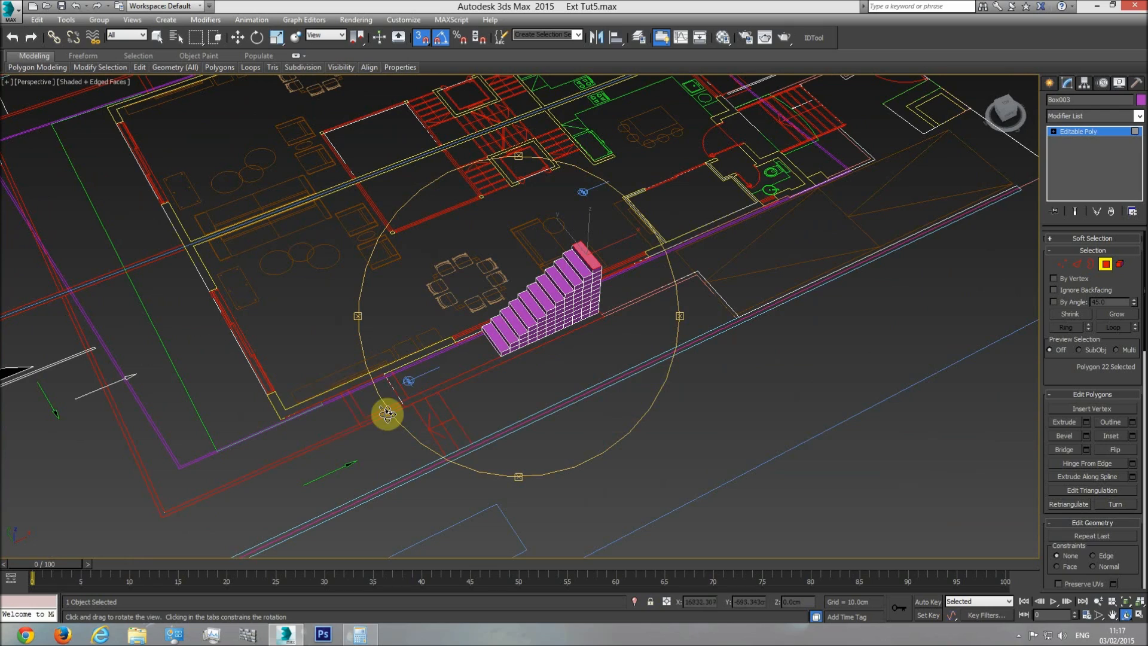
pyautogui.moveTo(543, 348); pyautogui.dragTo(580, 303)
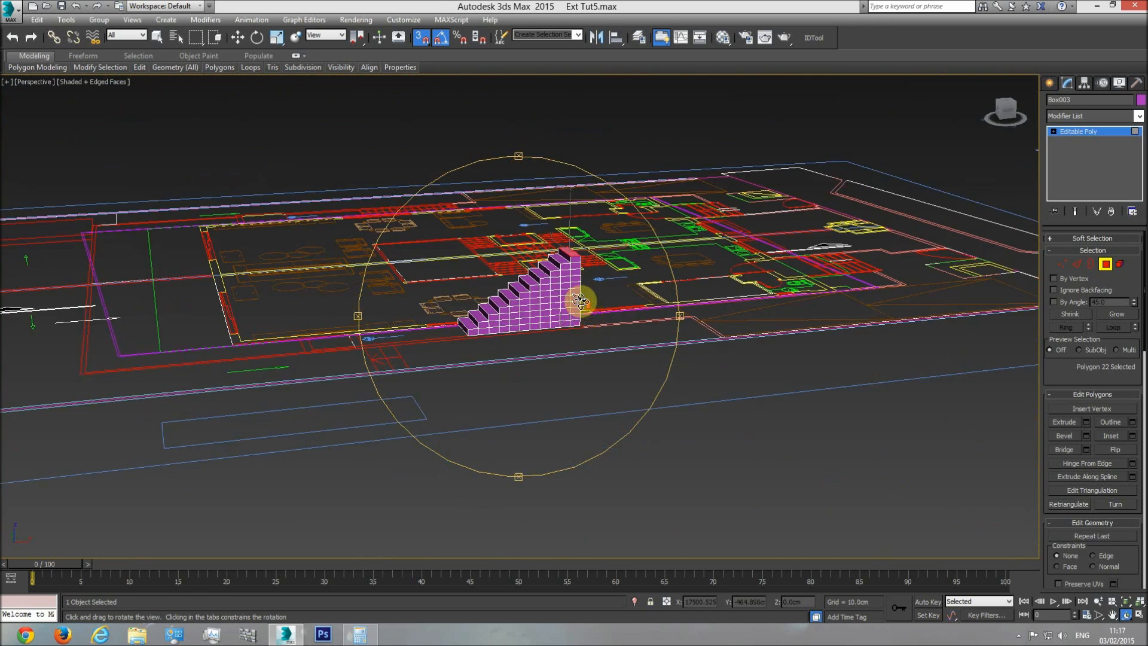
pyautogui.scroll(5, 579, 302)
pyautogui.rightClick(586, 322)
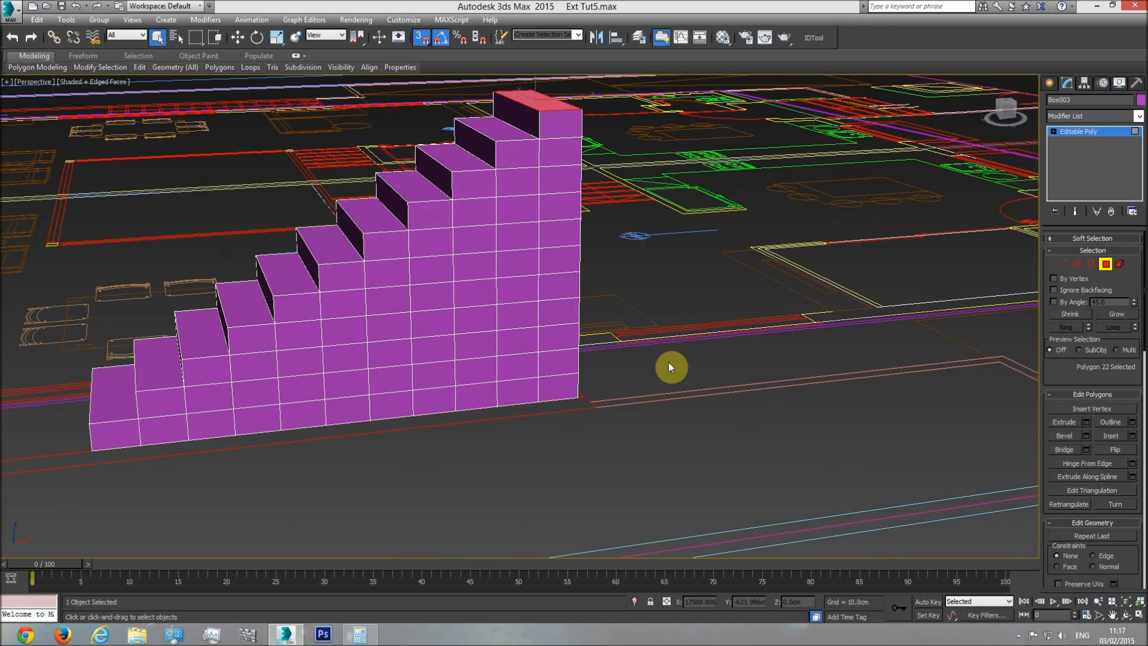
# Step: In the front view, delete the side polygons in the lower rows of the staircase below the tread line
pyautogui.press('f')
pyautogui.moveTo(723, 379); pyautogui.dragTo(138, 336, button='middle')
pyautogui.scroll(-3, 138, 335)
pyautogui.moveTo(625, 379); pyautogui.dragTo(485, 377, button='middle')
pyautogui.scroll(3, 485, 376)
pyautogui.scroll(4, 485, 379)
pyautogui.scroll(6, 598, 259)
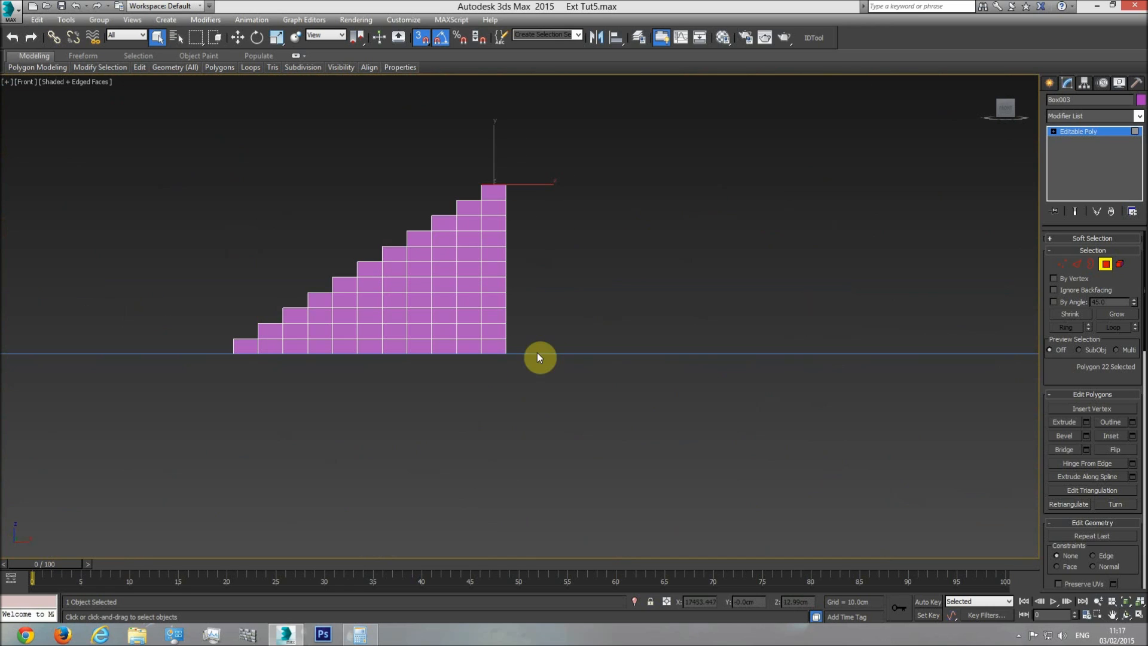
pyautogui.moveTo(322, 409); pyautogui.dragTo(322, 409)
pyautogui.press('Delete')
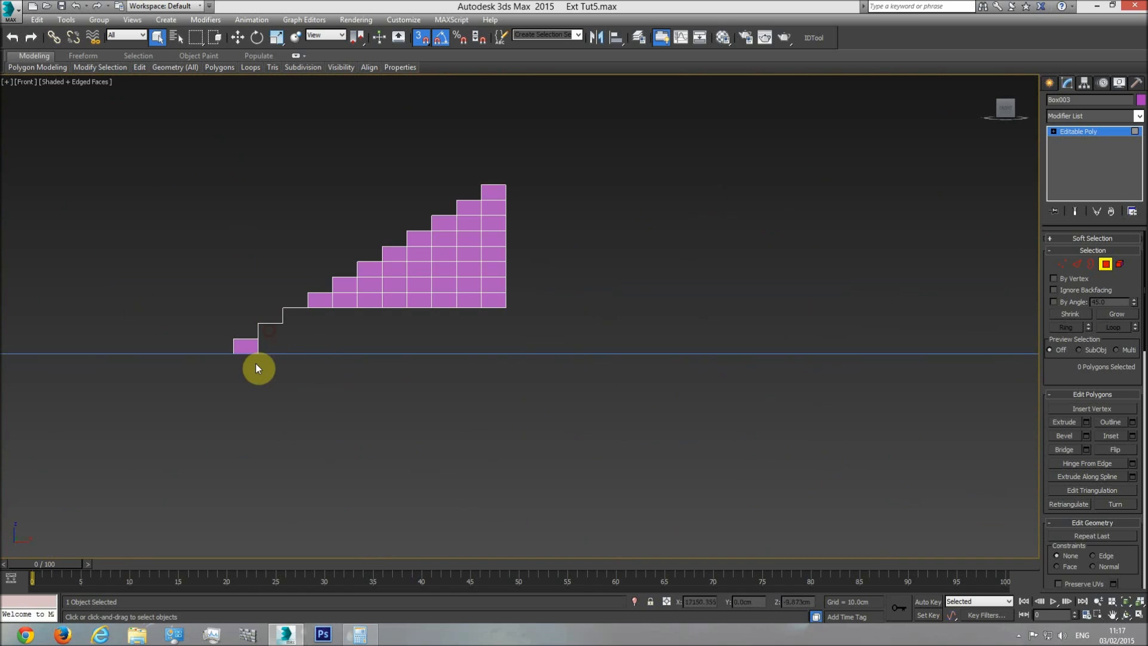
# Step: Delete the staircase's remaining side, back and underside polygons so that only the treads and risers are left
pyautogui.moveTo(496, 189); pyautogui.dragTo(493, 193)
pyautogui.press('Delete')
pyautogui.moveTo(467, 234); pyautogui.dragTo(464, 207)
pyautogui.press('Delete')
pyautogui.moveTo(493, 341); pyautogui.dragTo(375, 279)
pyautogui.press('Delete')
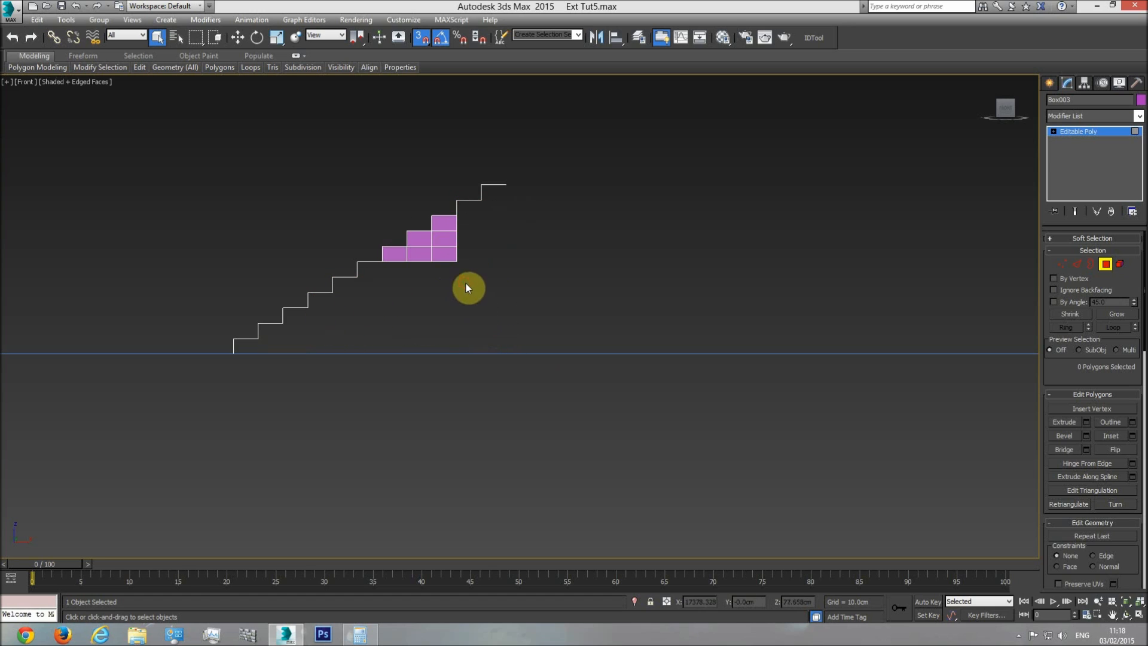
pyautogui.press('Delete')
pyautogui.moveTo(419, 241); pyautogui.dragTo(442, 225)
pyautogui.press('p')
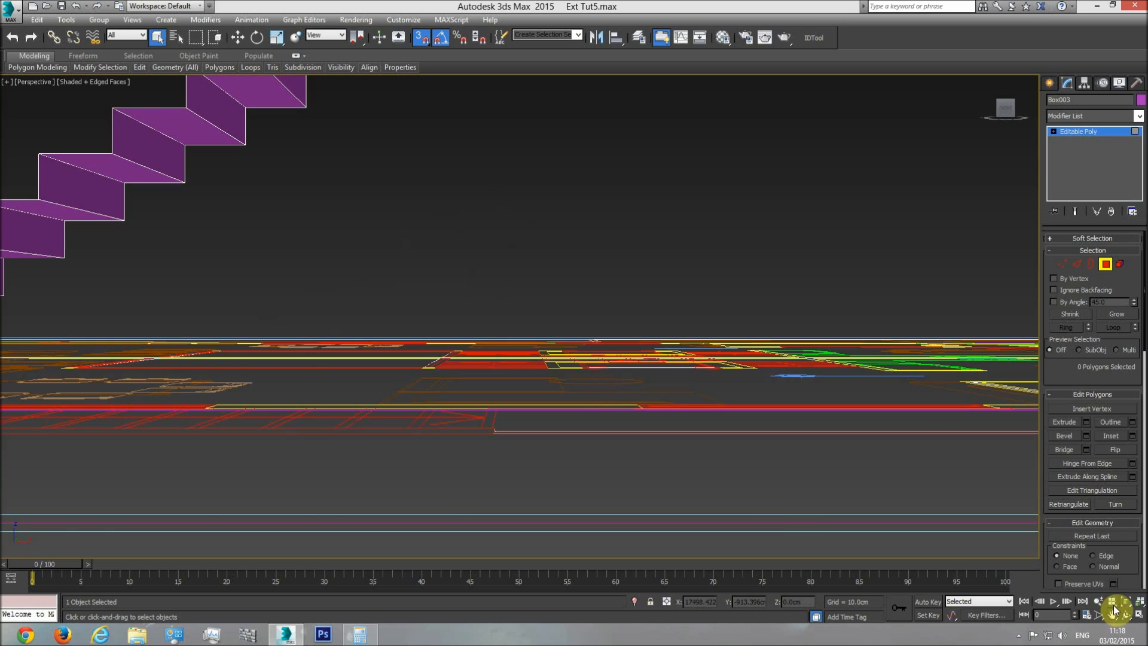
pyautogui.click(1127, 616)
pyautogui.moveTo(501, 347); pyautogui.dragTo(543, 357)
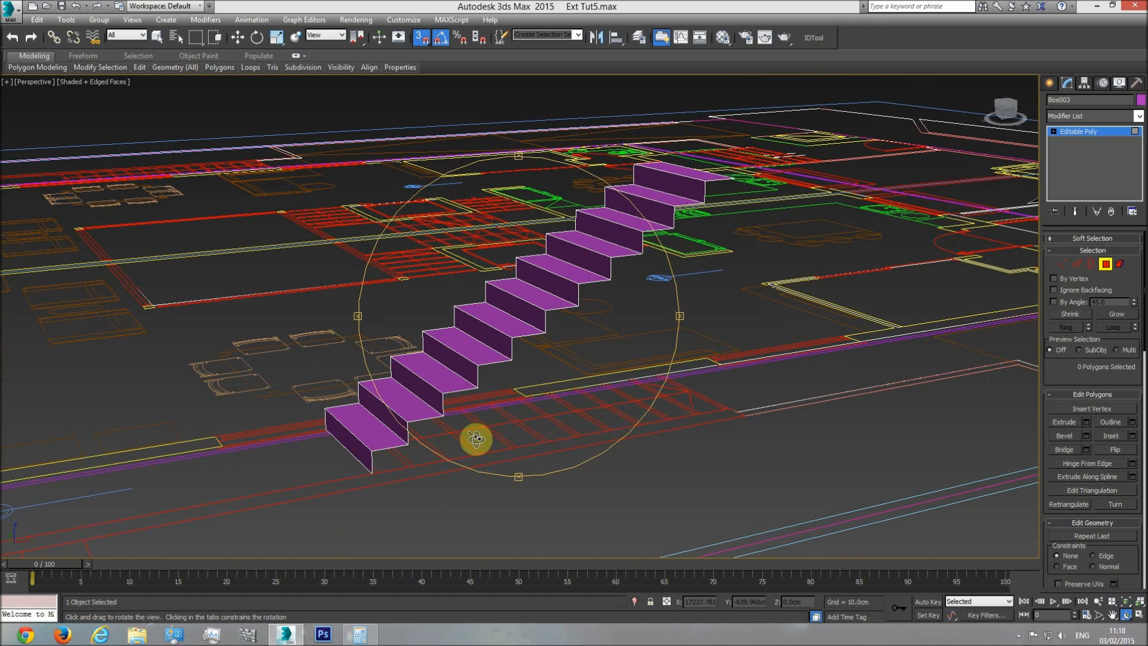
# Step: Measure the first step's nosing height in the elevation drawing with a box snapped to its corners
pyautogui.moveTo(477, 436); pyautogui.dragTo(533, 421)
pyautogui.press('t')
pyautogui.scroll(-3, 571, 414)
pyautogui.scroll(6, 521, 403)
pyautogui.scroll(5, 602, 384)
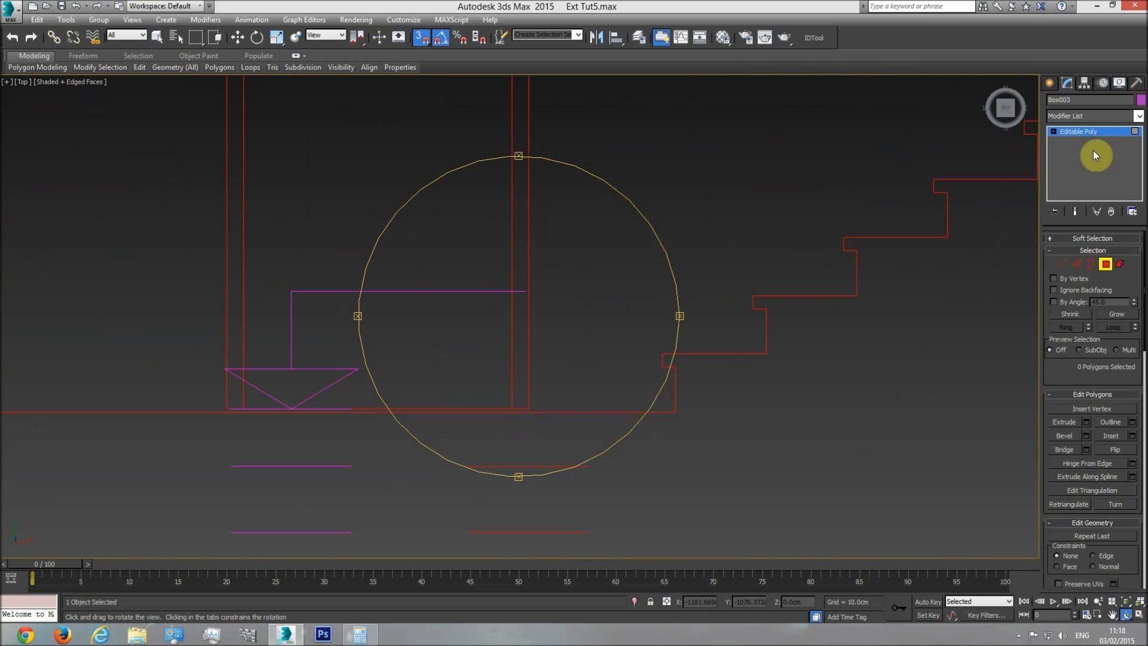
pyautogui.click(1049, 84)
pyautogui.click(1079, 161)
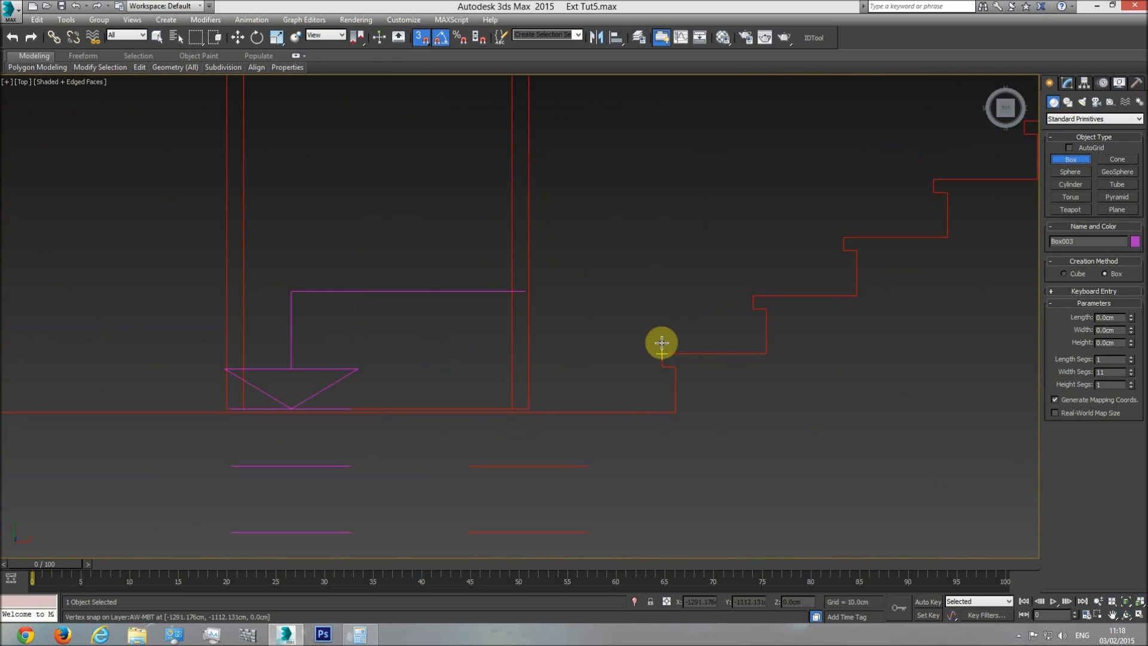
pyautogui.click(641, 288)
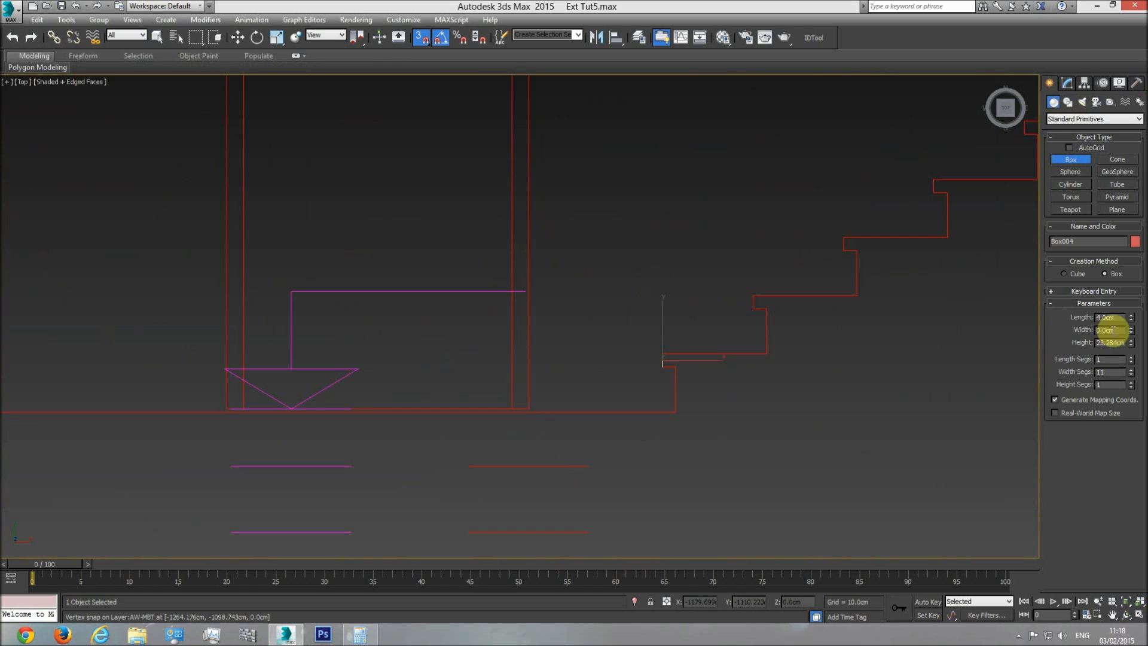
pyautogui.moveTo(1131, 329); pyautogui.dragTo(1127, 282)
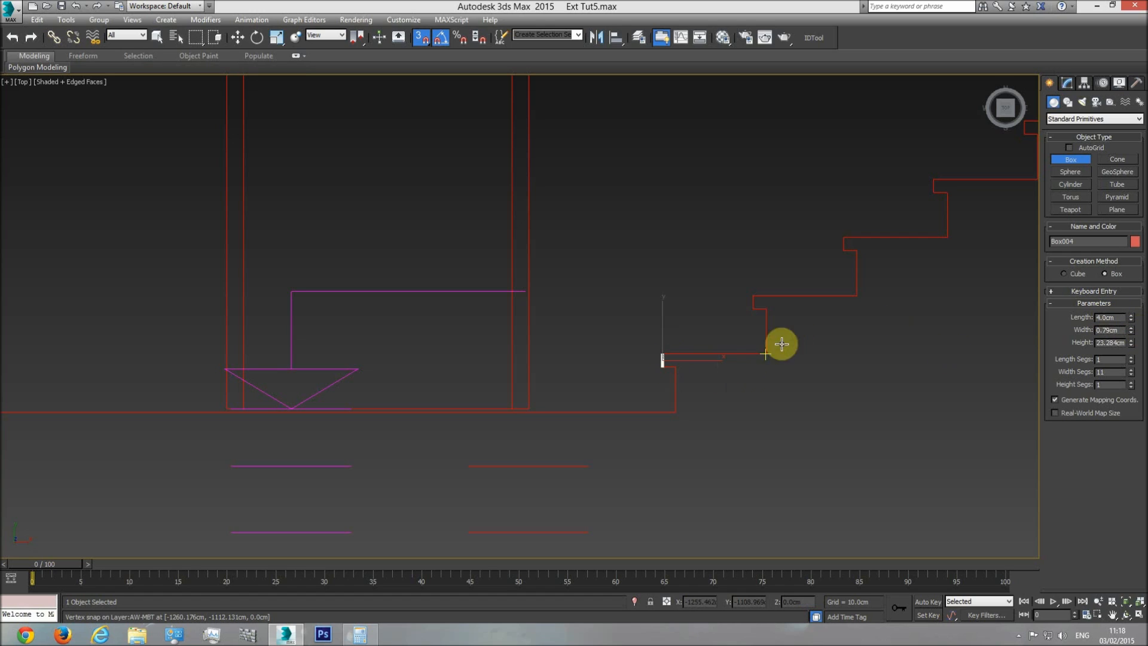
# Step: Measure the nosing's depth on the elevation with another snapped box, and delete the temporary measuring boxes
pyautogui.moveTo(671, 364); pyautogui.dragTo(659, 374)
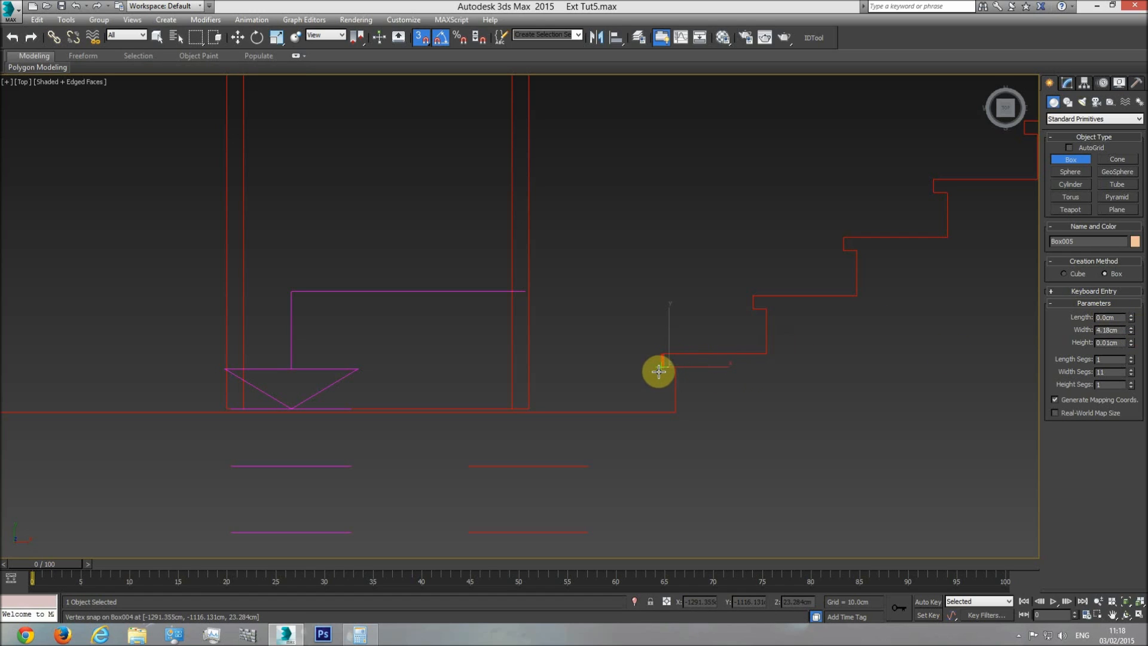
pyautogui.rightClick(679, 380)
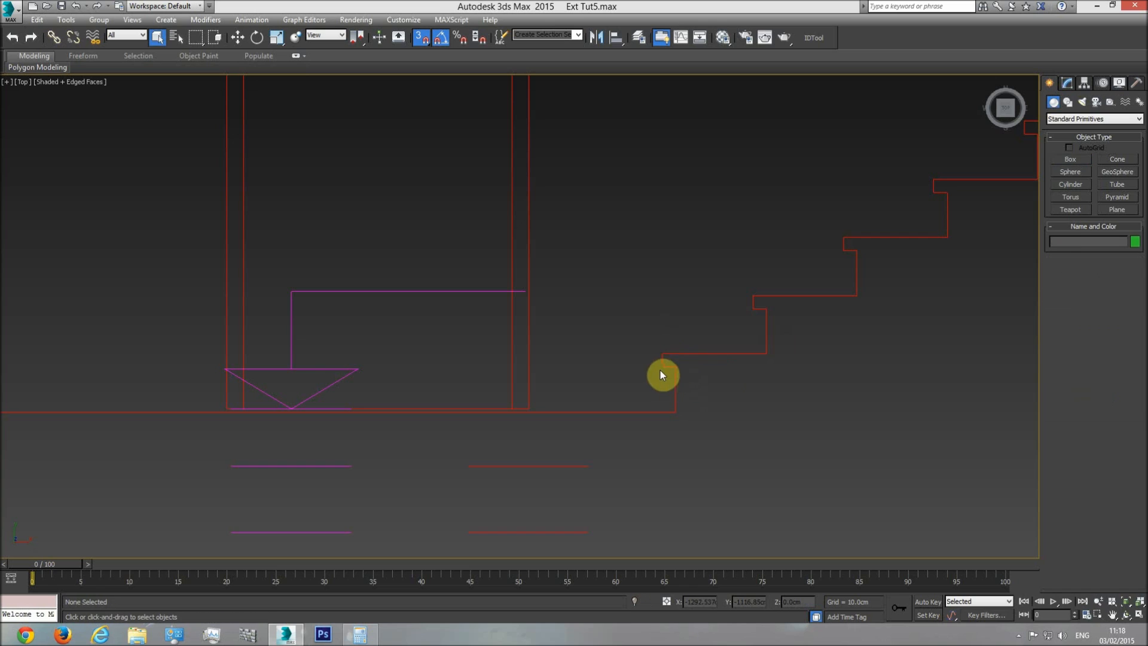
pyautogui.click(1069, 159)
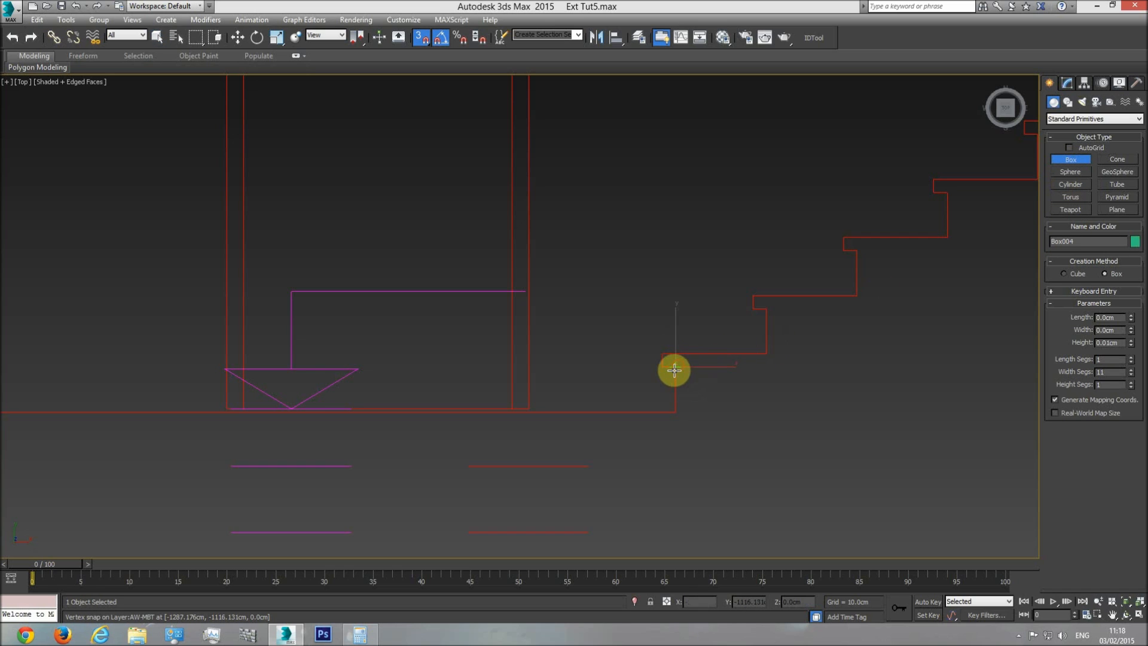
pyautogui.click(676, 246)
pyautogui.moveTo(1131, 319); pyautogui.dragTo(1100, 189)
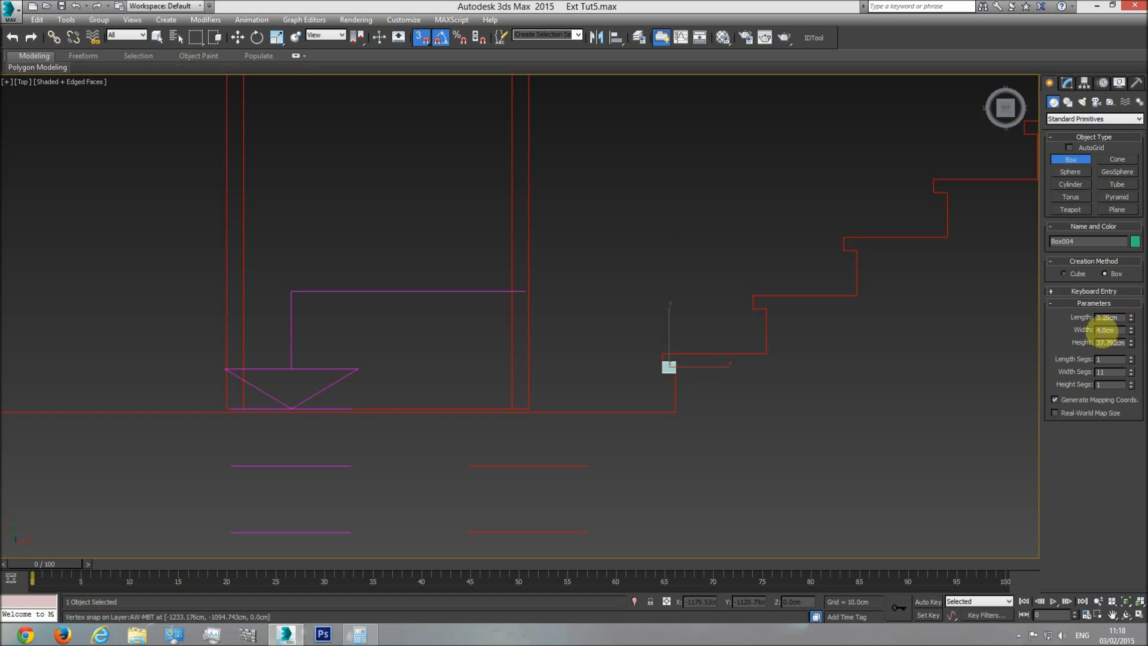
pyautogui.press('Delete')
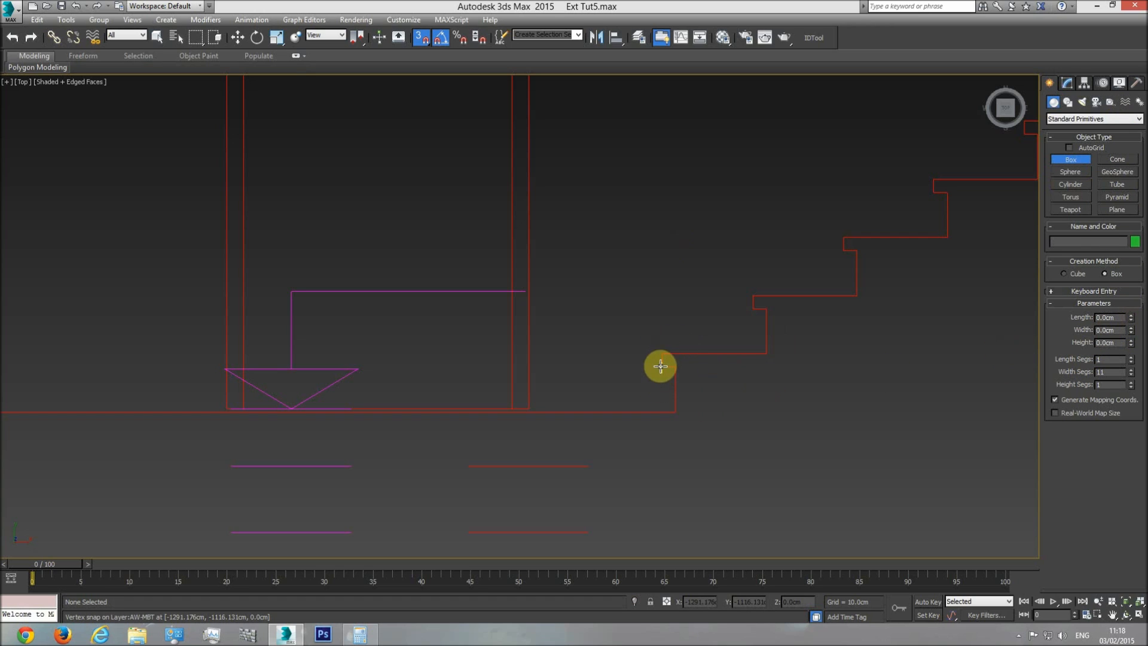
pyautogui.press('p')
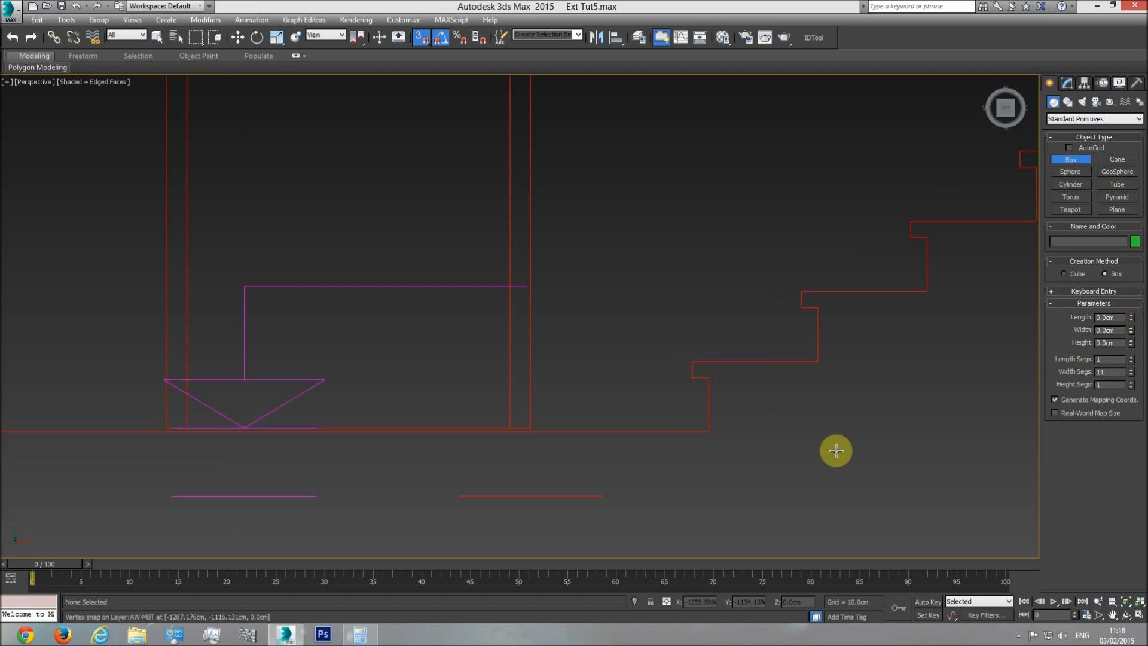
pyautogui.press('f')
pyautogui.rightClick(454, 330)
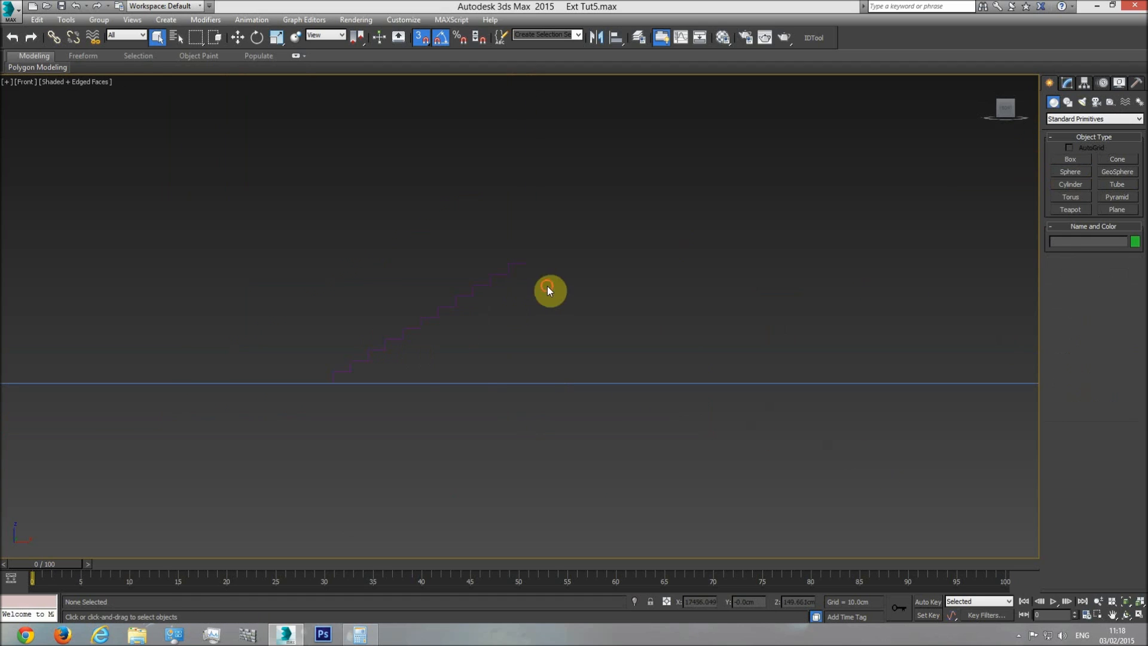
pyautogui.moveTo(548, 290); pyautogui.dragTo(528, 328)
pyautogui.press('p')
pyautogui.click(1126, 601)
pyautogui.click(1126, 615)
pyautogui.scroll(-3, 516, 292)
pyautogui.scroll(-2, 516, 293)
pyautogui.rightClick(487, 359)
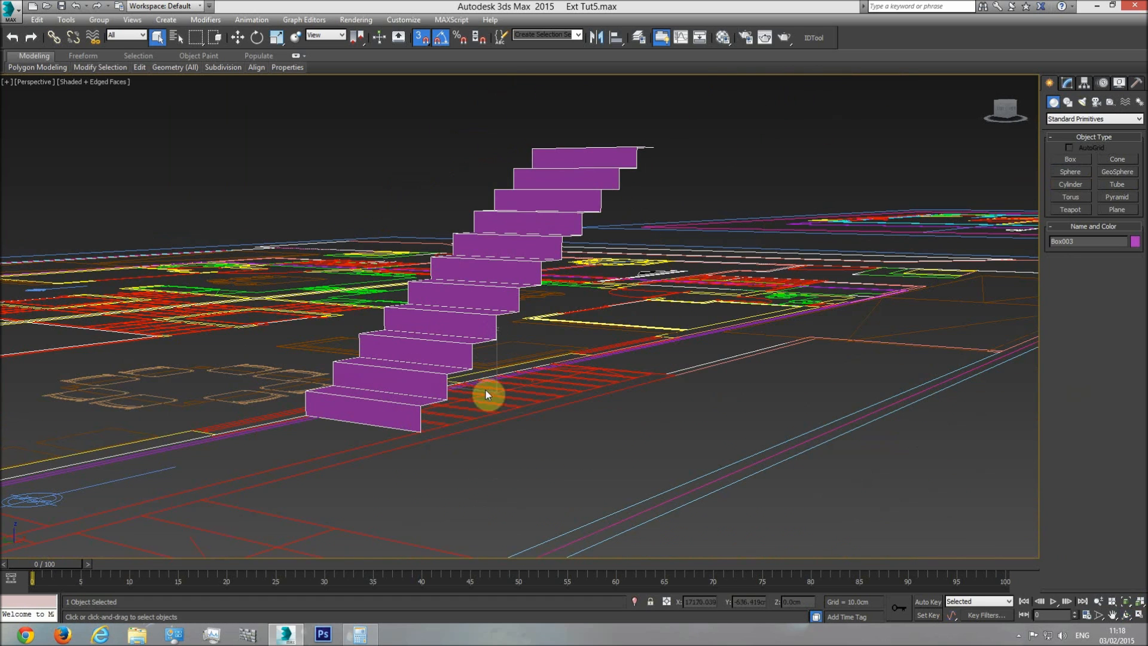
pyautogui.click(1067, 81)
pyautogui.click(1076, 263)
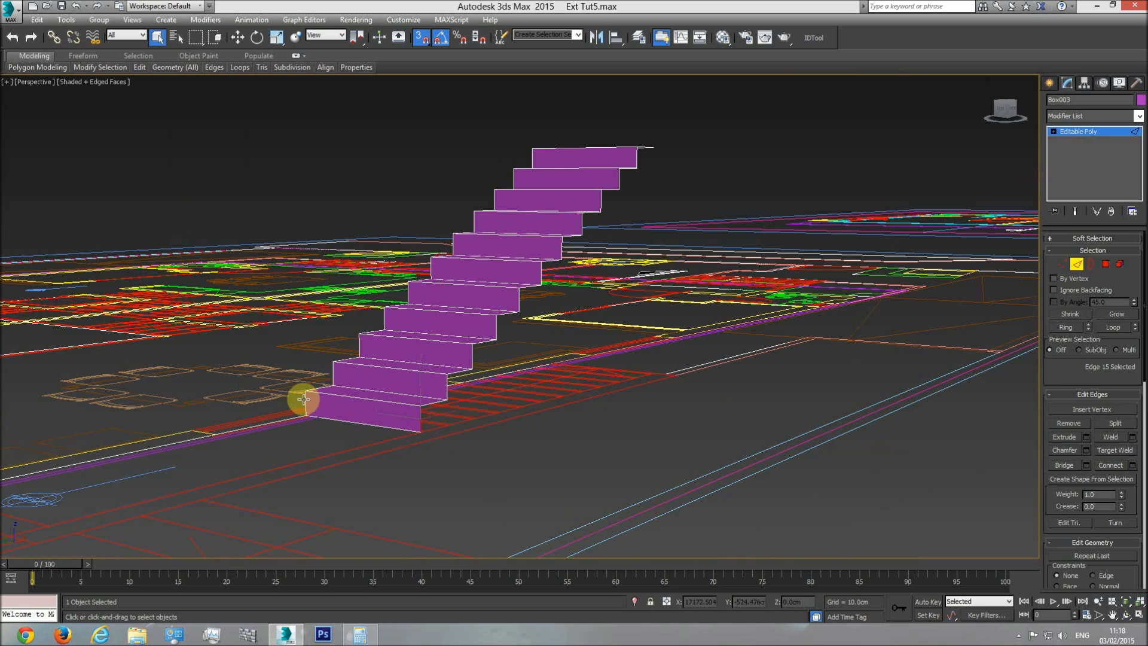
pyautogui.click(1132, 466)
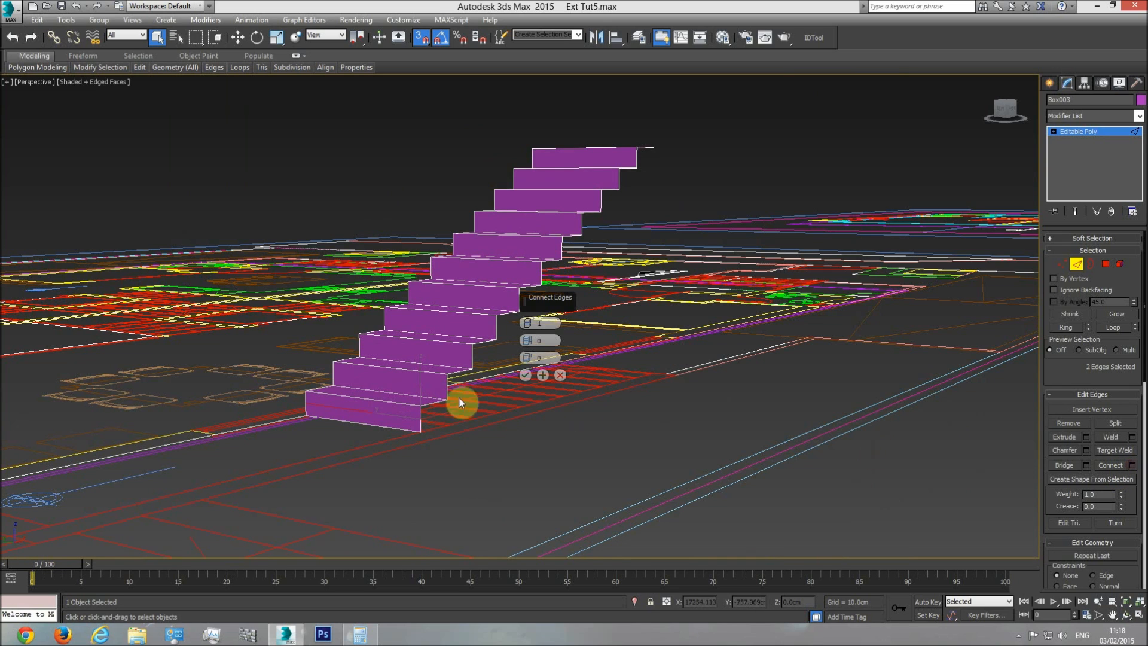
pyautogui.scroll(4, 389, 400)
pyautogui.click(560, 375)
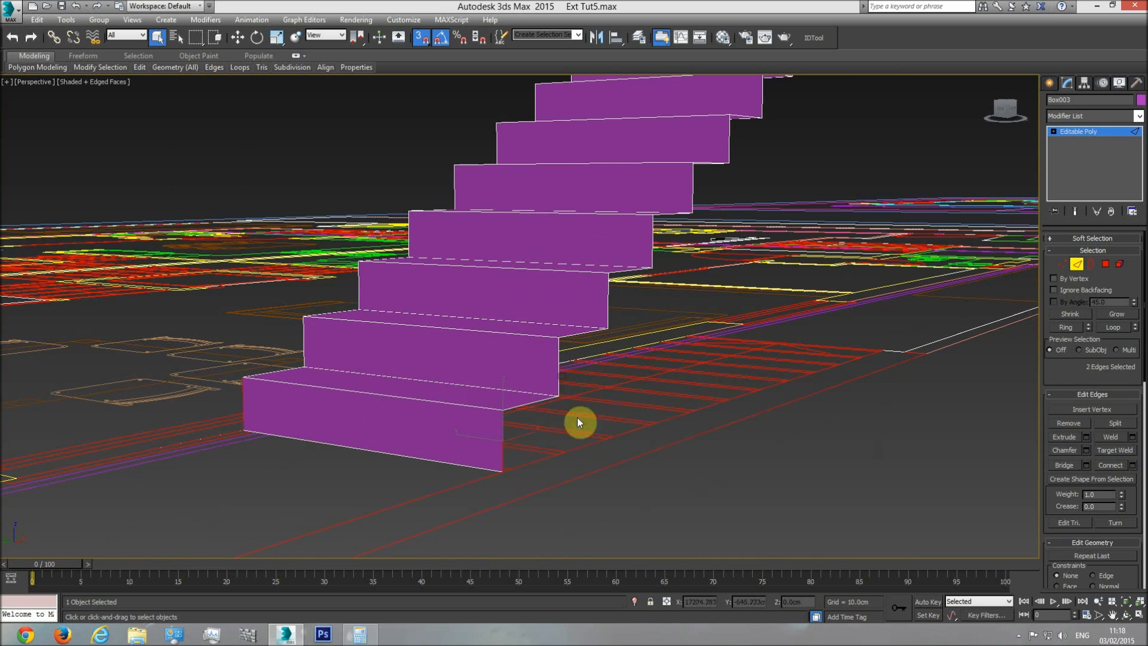
# Step: Create a box in the front view near the lowest riser, with length and width of 4 cm and 1 width segment
pyautogui.press('f')
pyautogui.scroll(4, 419, 371)
pyautogui.scroll(2, 391, 379)
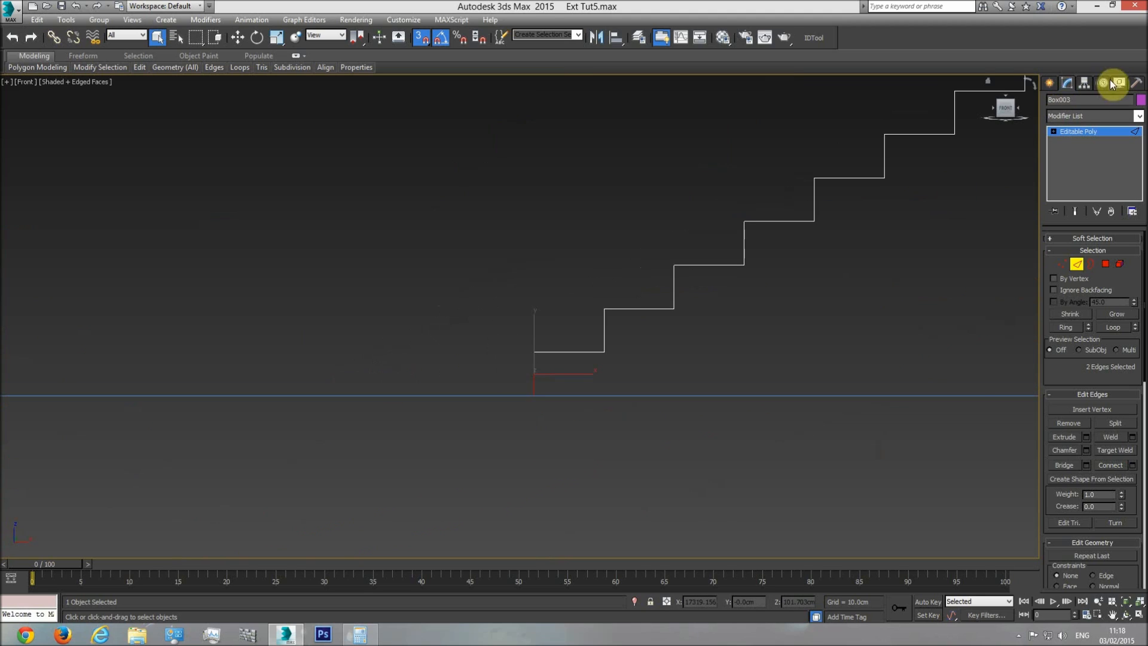
pyautogui.click(1050, 83)
pyautogui.click(1071, 159)
pyautogui.moveTo(529, 260); pyautogui.dragTo(535, 262)
pyautogui.click(535, 189)
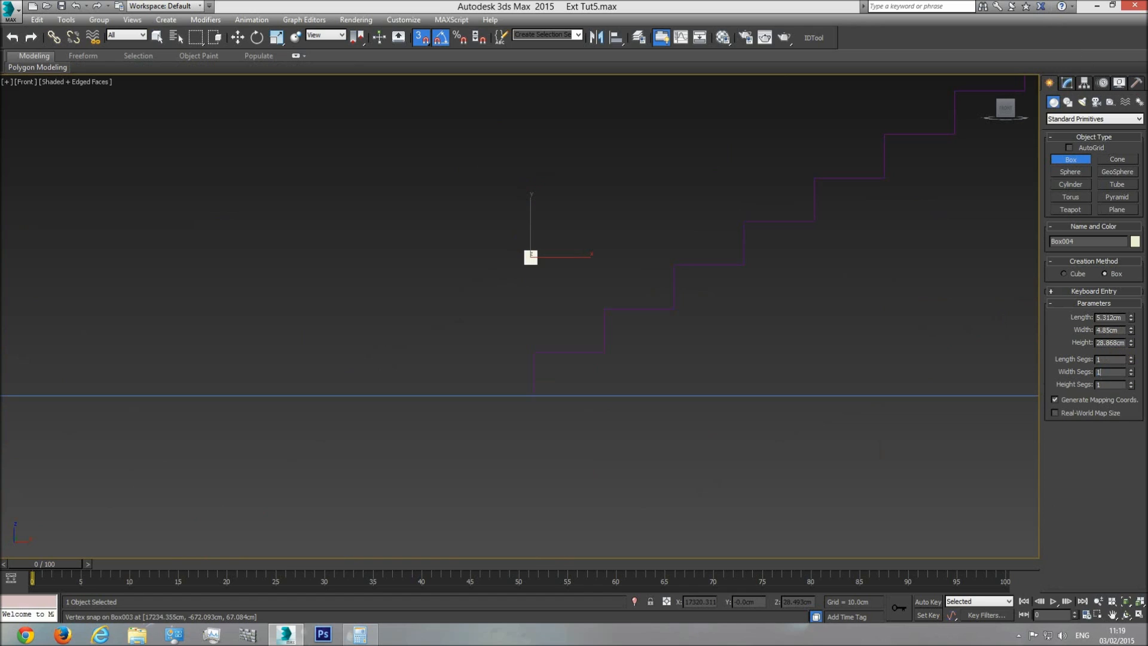
pyautogui.press('Return')
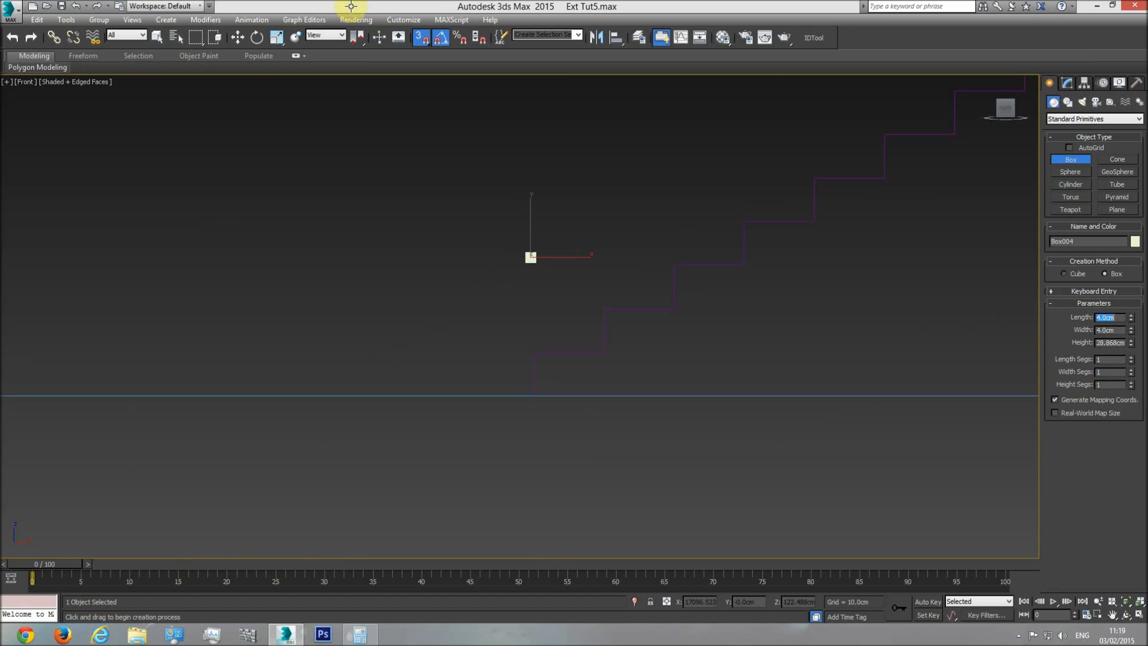
# Step: Move the small box in the front view, snapping its upper corner to the front edge of the first tread
pyautogui.click(238, 37)
pyautogui.scroll(3, 449, 222)
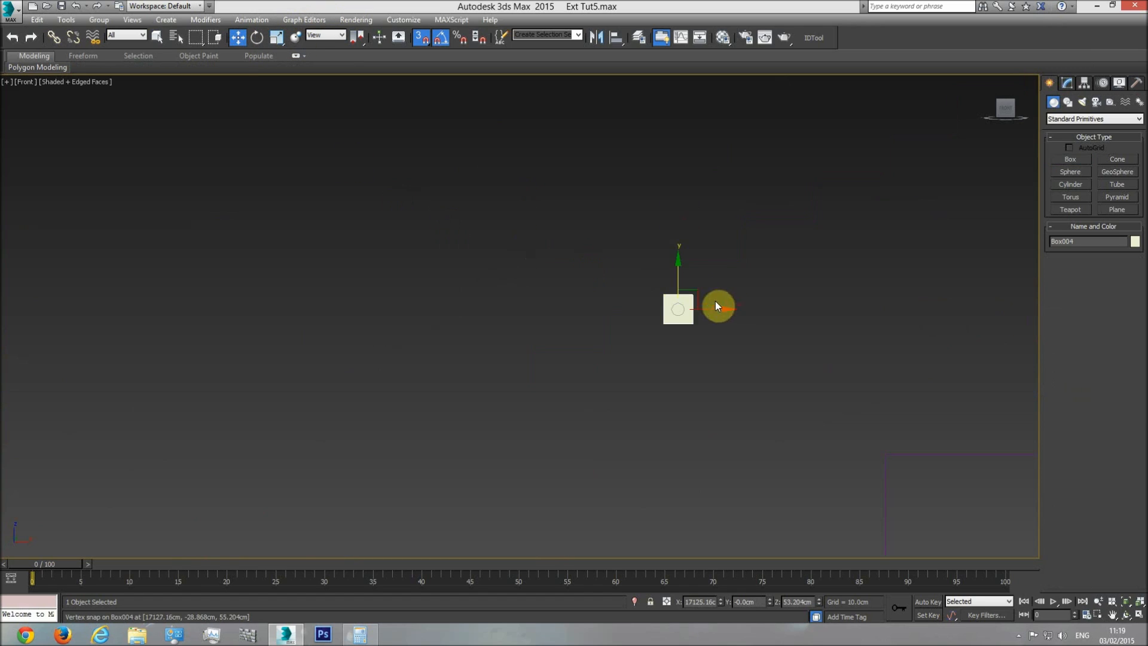
pyautogui.moveTo(715, 301); pyautogui.dragTo(562, 112, button='middle')
pyautogui.scroll(-1, 562, 111)
pyautogui.moveTo(556, 110); pyautogui.dragTo(540, 298)
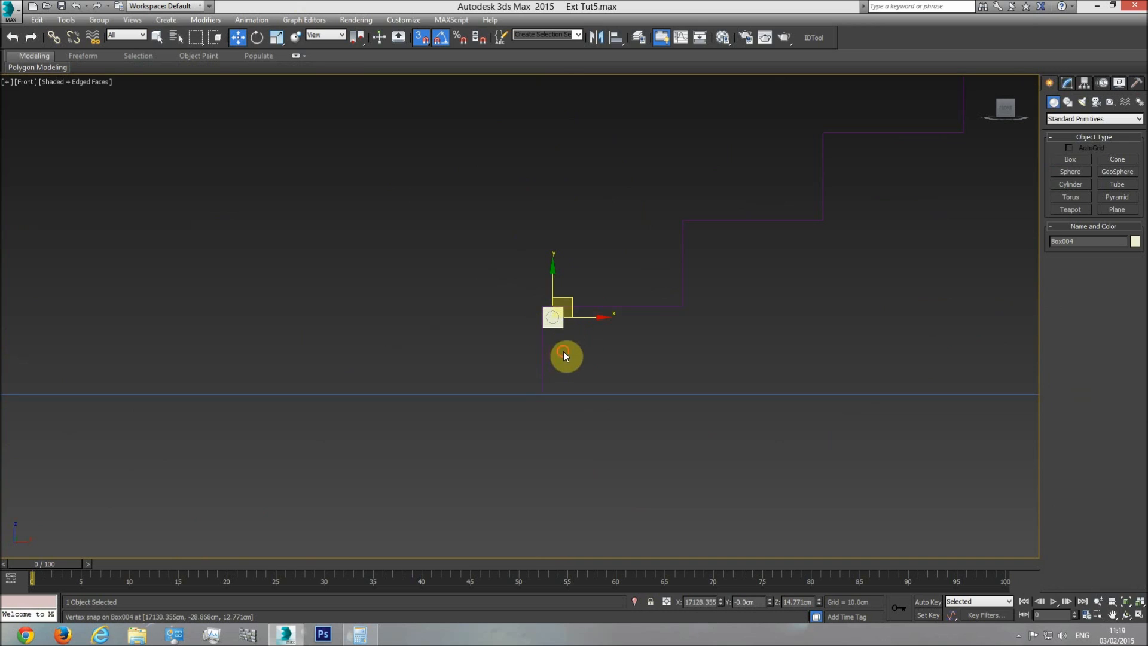
# Step: Reselect the small box and move it along Y in the top view to the midpoint of the first tread's front edge
pyautogui.click(630, 377)
pyautogui.press('p')
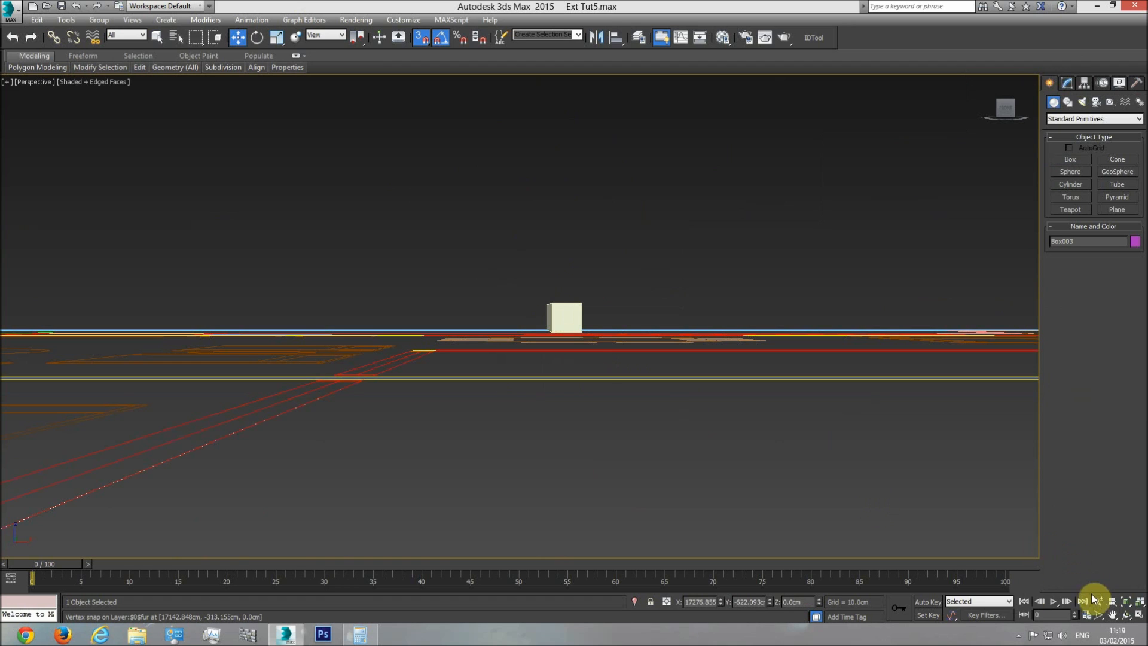
pyautogui.click(1126, 610)
pyautogui.click(1139, 614)
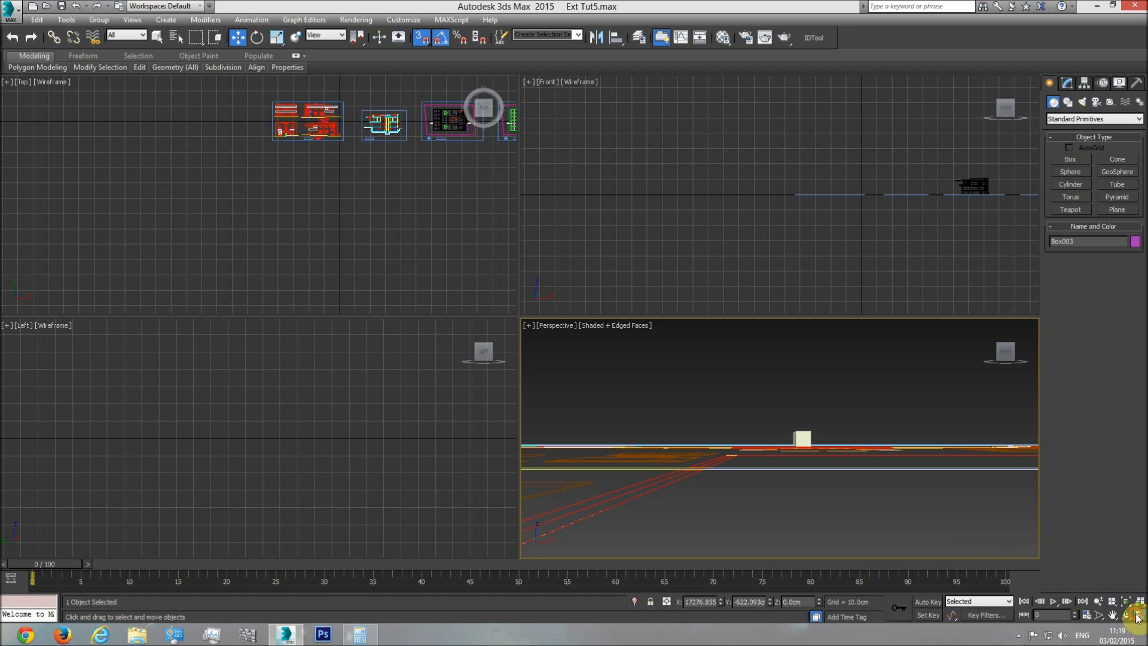
pyautogui.click(557, 318)
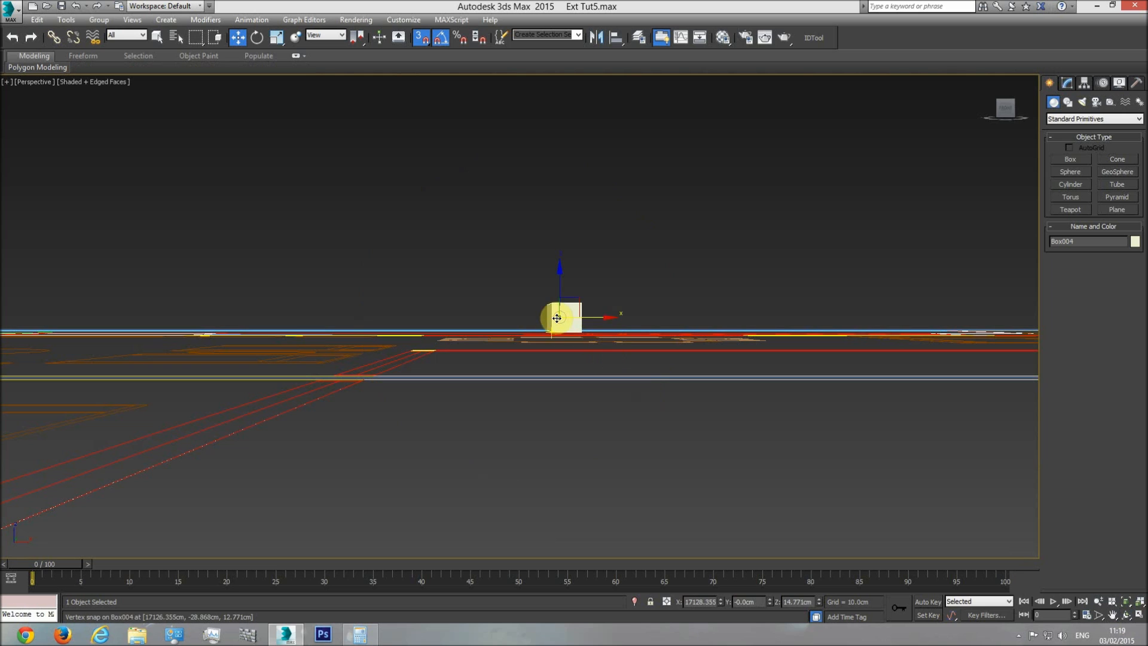
pyautogui.press('t')
pyautogui.press('z')
pyautogui.moveTo(691, 277); pyautogui.dragTo(683, 444)
pyautogui.scroll(6, 696, 465)
pyautogui.moveTo(662, 383); pyautogui.dragTo(655, 325)
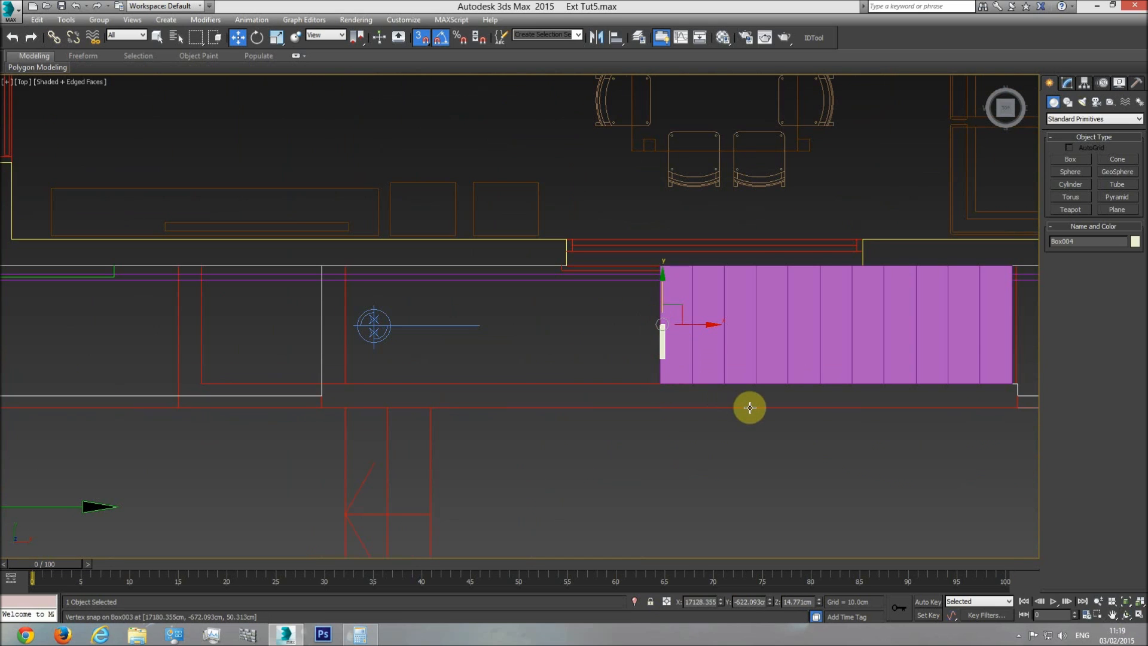
# Step: Select the staircase in a perspective view and pick both side edges of the lowest riser at edge level
pyautogui.click(1125, 614)
pyautogui.moveTo(561, 335)
pyautogui.mouseDown()
pyautogui.moveTo(614, 258)
pyautogui.moveTo(591, 227)
pyautogui.mouseUp()
pyautogui.scroll(4, 510, 342)
pyautogui.press('w')
pyautogui.click(692, 352)
pyautogui.press('F4')
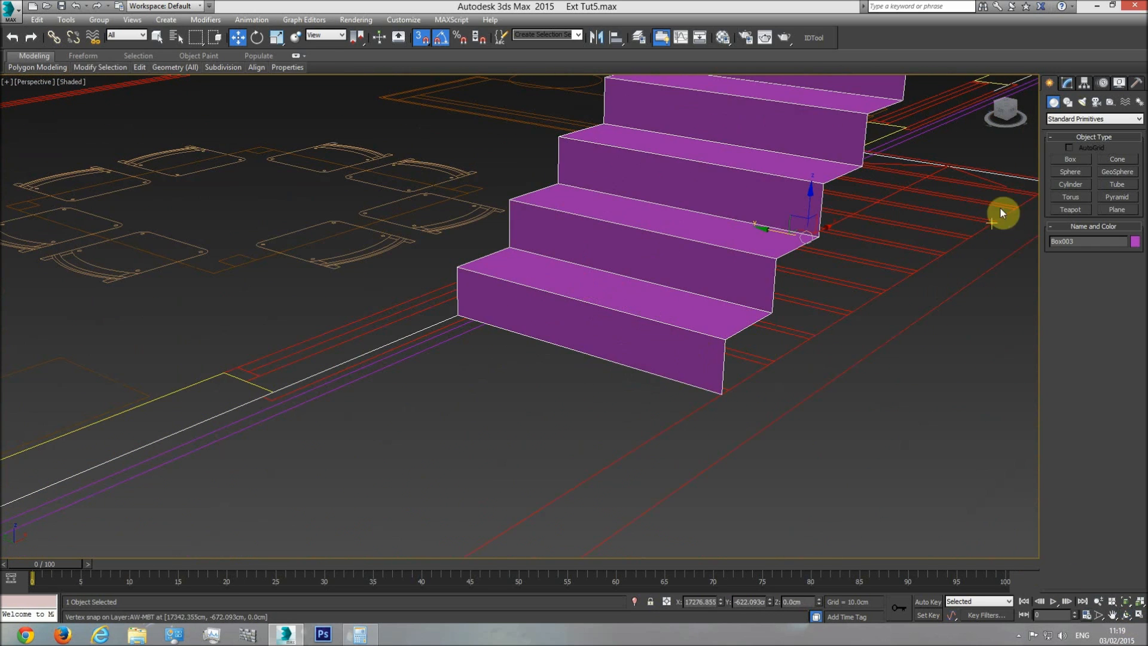
pyautogui.click(1067, 84)
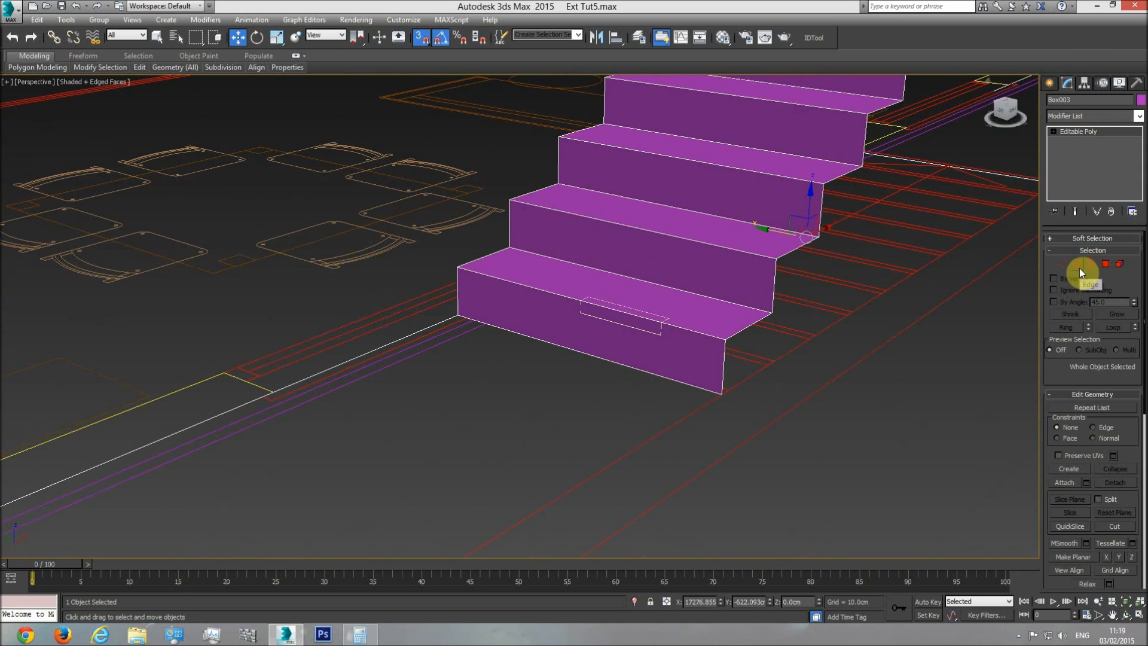
pyautogui.click(1076, 263)
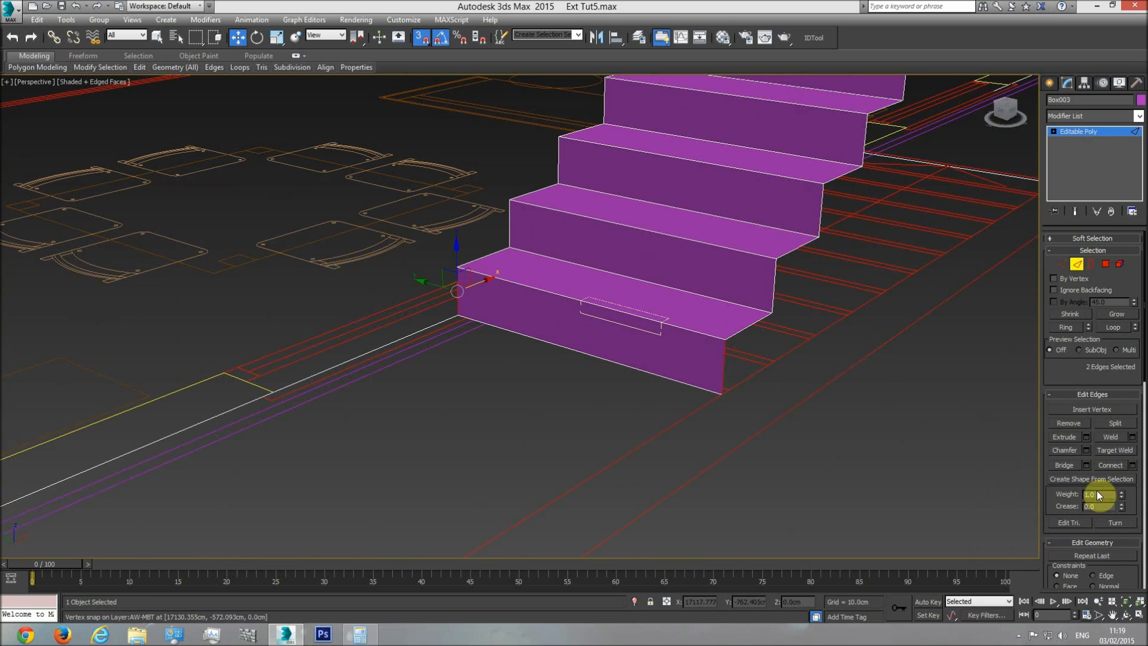
# Step: Preview one connecting edge across the lowest riser, setting the slide to 52 to match the small box's lower edge
pyautogui.click(1132, 465)
pyautogui.moveTo(526, 357); pyautogui.dragTo(522, 232)
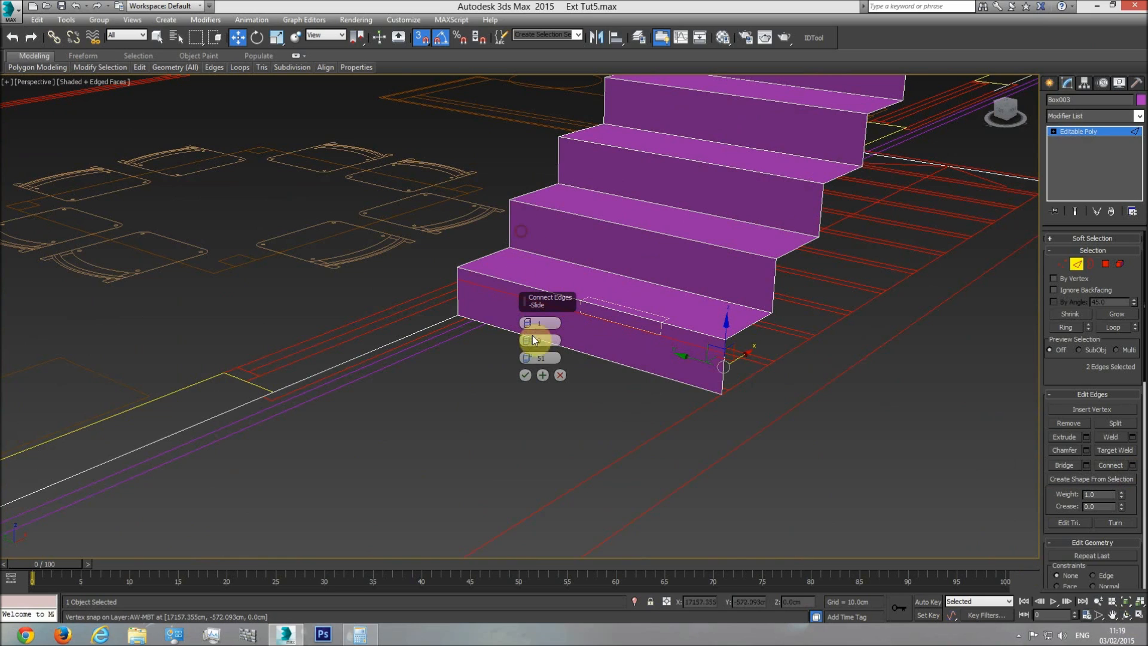
pyautogui.moveTo(531, 359)
pyautogui.mouseDown()
pyautogui.moveTo(525, 338)
pyautogui.moveTo(525, 349)
pyautogui.mouseUp()
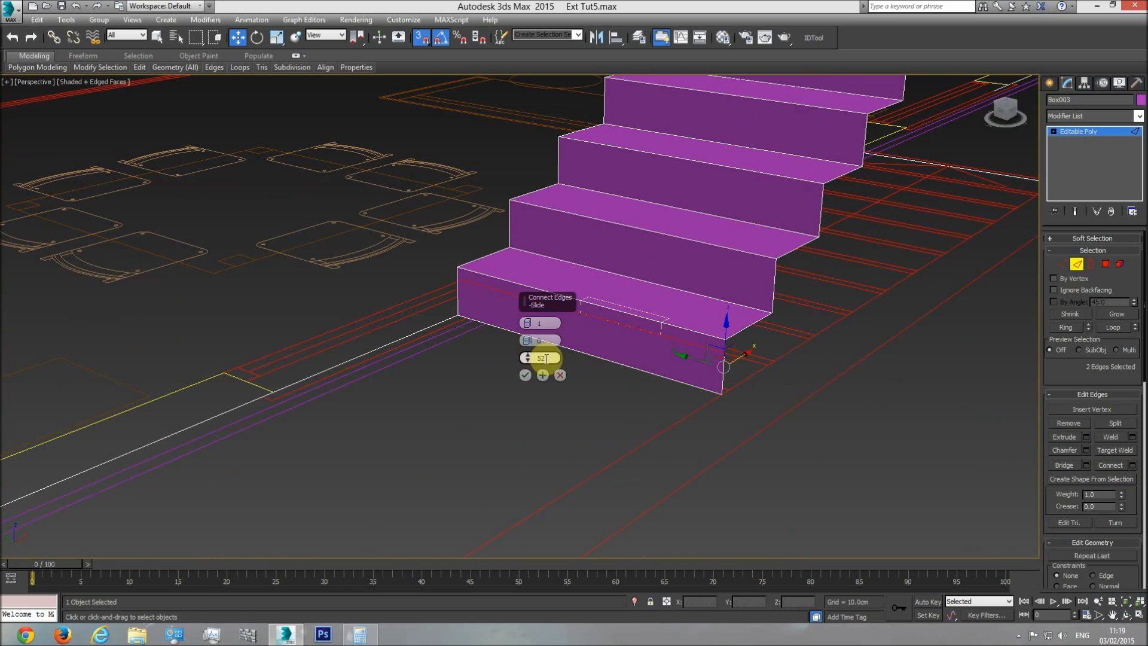
# Step: Select the vertical side edges of all eleven risers, using the front view to catch both sides of each one
pyautogui.click(157, 37)
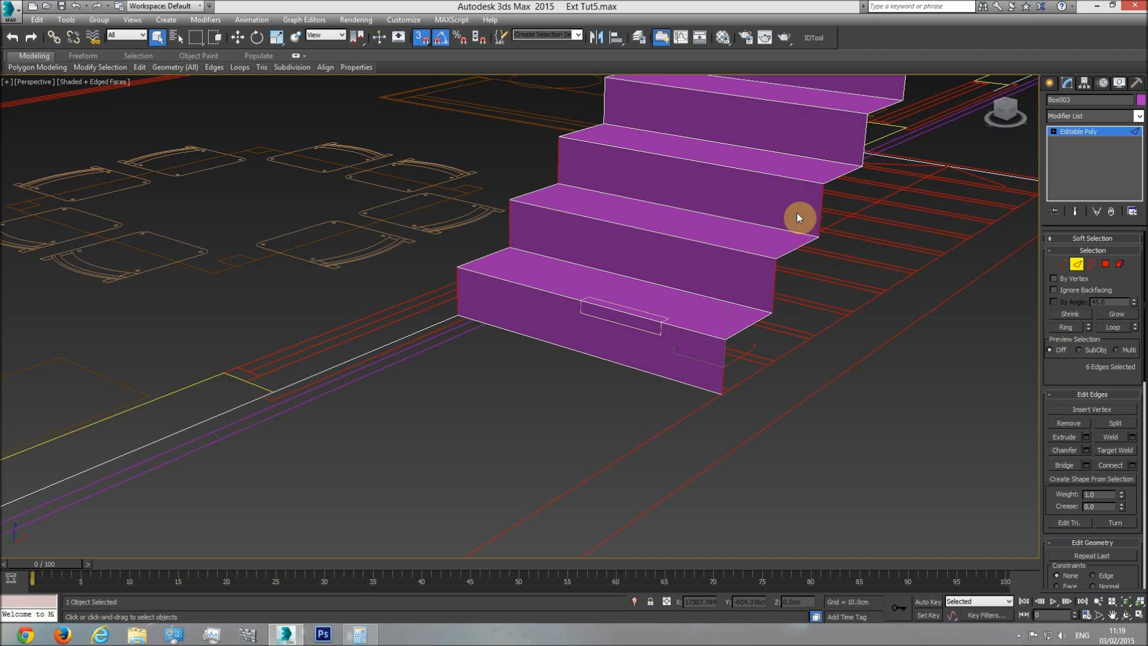
pyautogui.press('f')
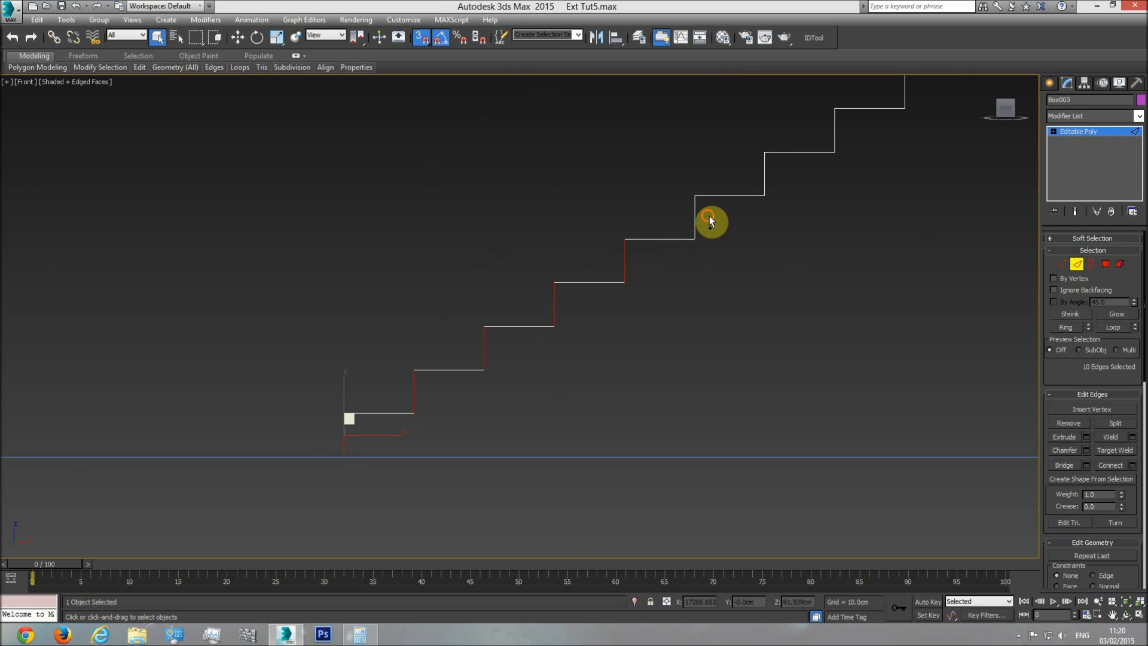
pyautogui.keyDown('ctrl'); pyautogui.moveTo(723, 171); pyautogui.dragTo(723, 171); pyautogui.keyUp('ctrl')
pyautogui.moveTo(806, 177); pyautogui.dragTo(695, 256, button='middle')
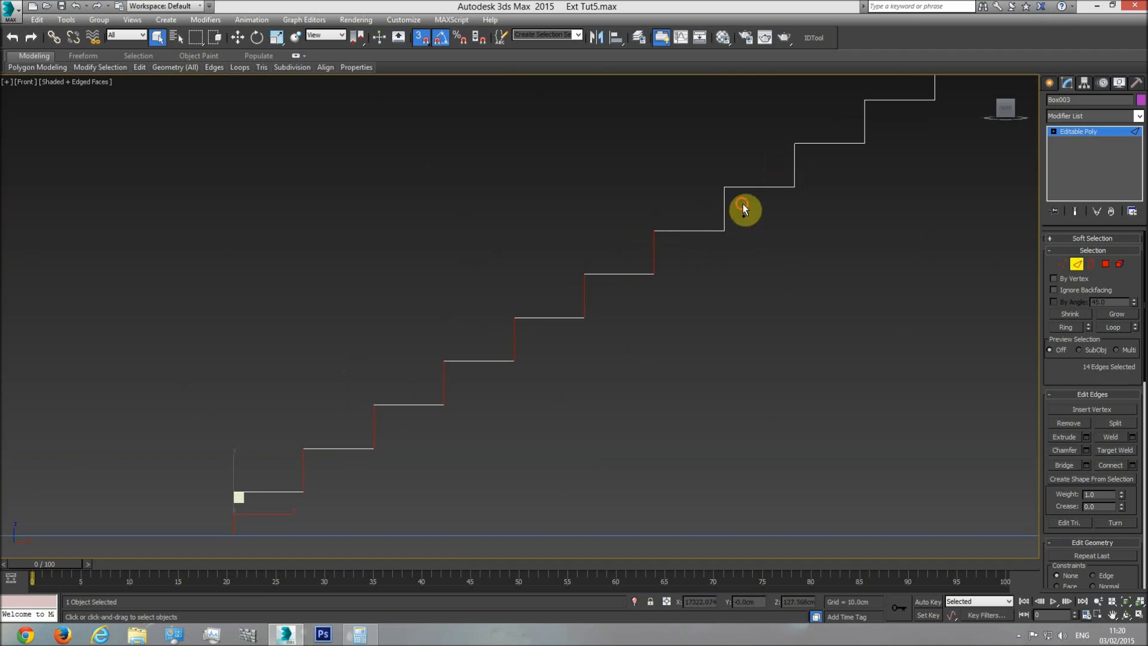
pyautogui.moveTo(801, 169); pyautogui.dragTo(717, 217, button='middle')
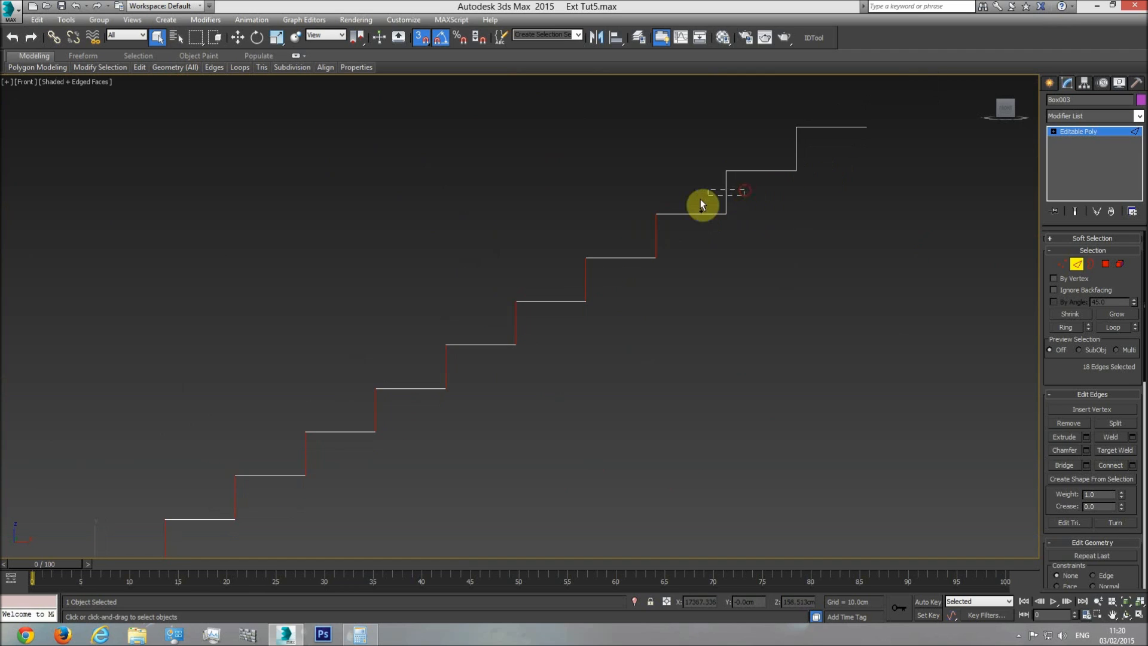
pyautogui.press('p')
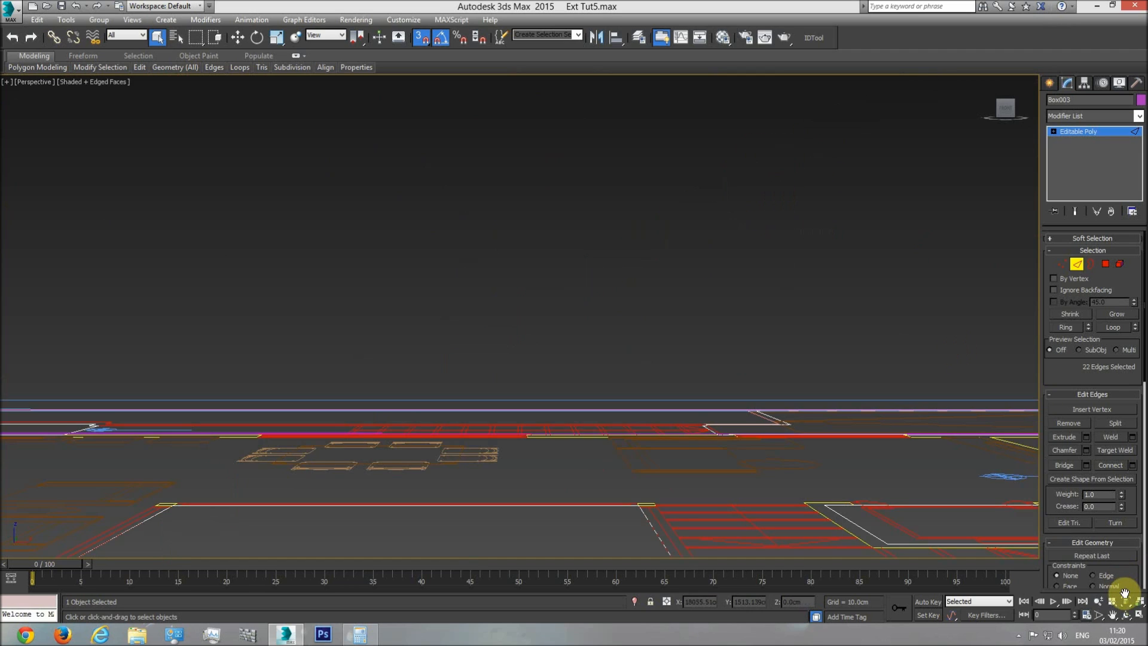
pyautogui.click(1126, 601)
pyautogui.click(1125, 615)
pyautogui.moveTo(543, 323); pyautogui.dragTo(535, 361)
# Step: Deselect the lowest riser's edges and connect the other risers' side edges with 1 segment, pinch 0 and slide -52
pyautogui.click(1132, 465)
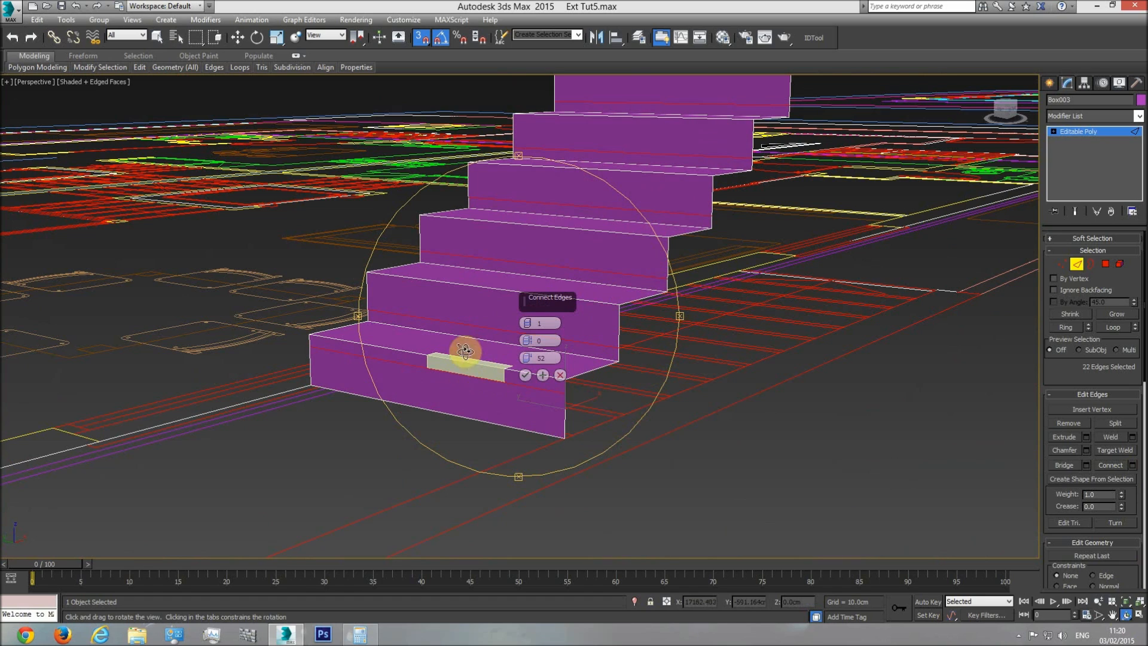
pyautogui.click(560, 376)
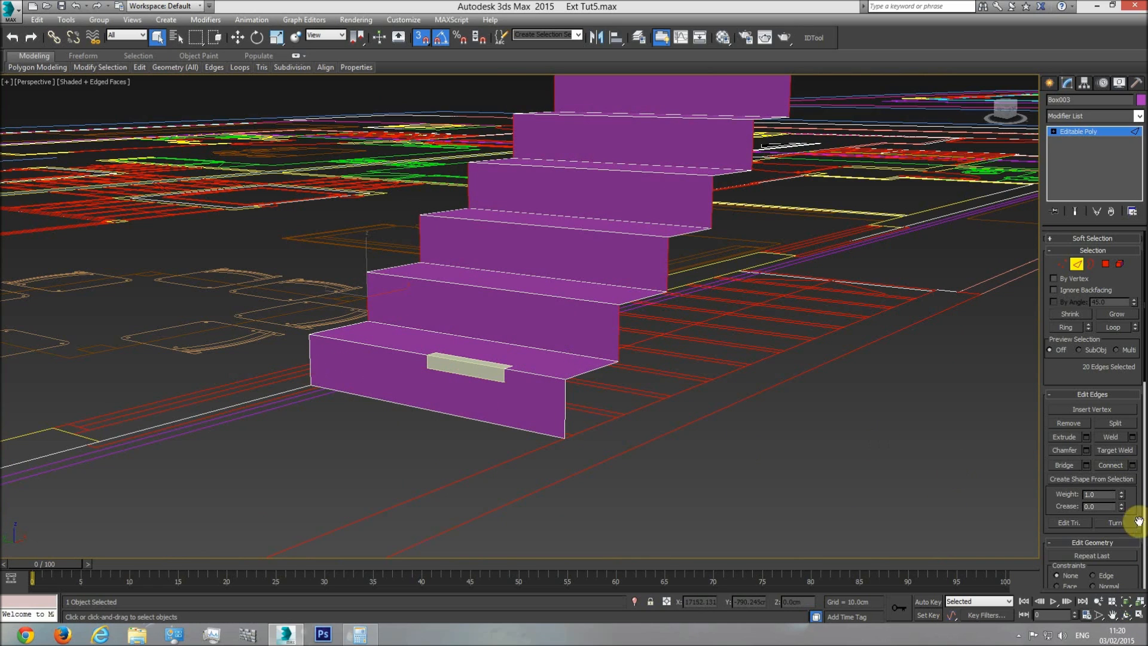
pyautogui.click(1131, 465)
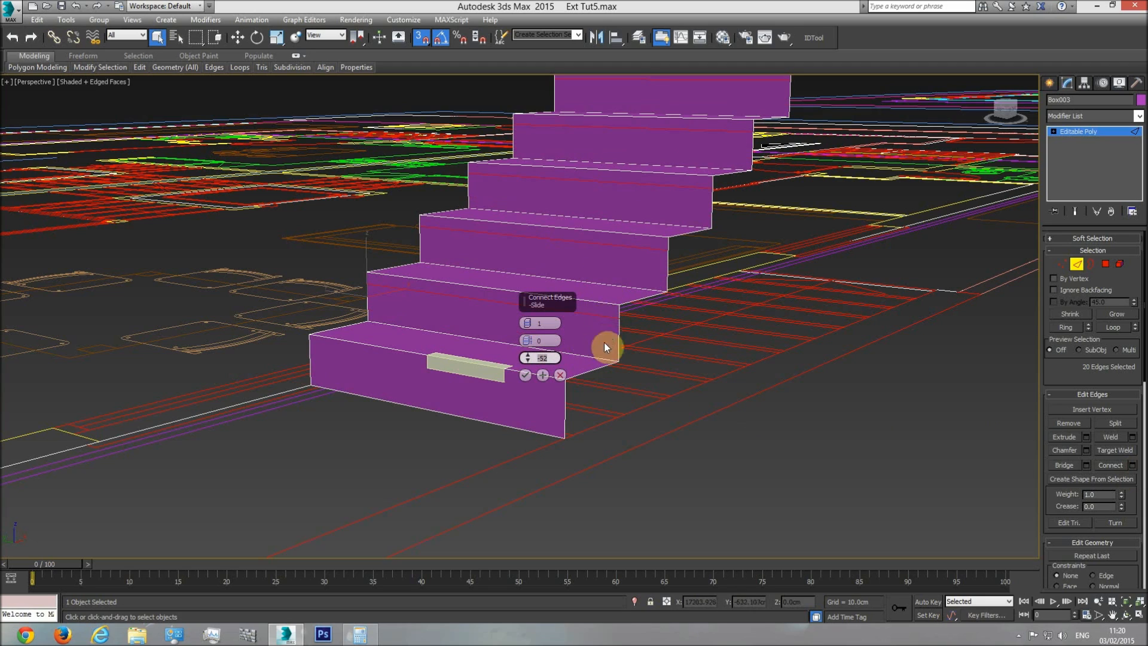
pyautogui.scroll(-6, 735, 198)
pyautogui.scroll(10, 670, 217)
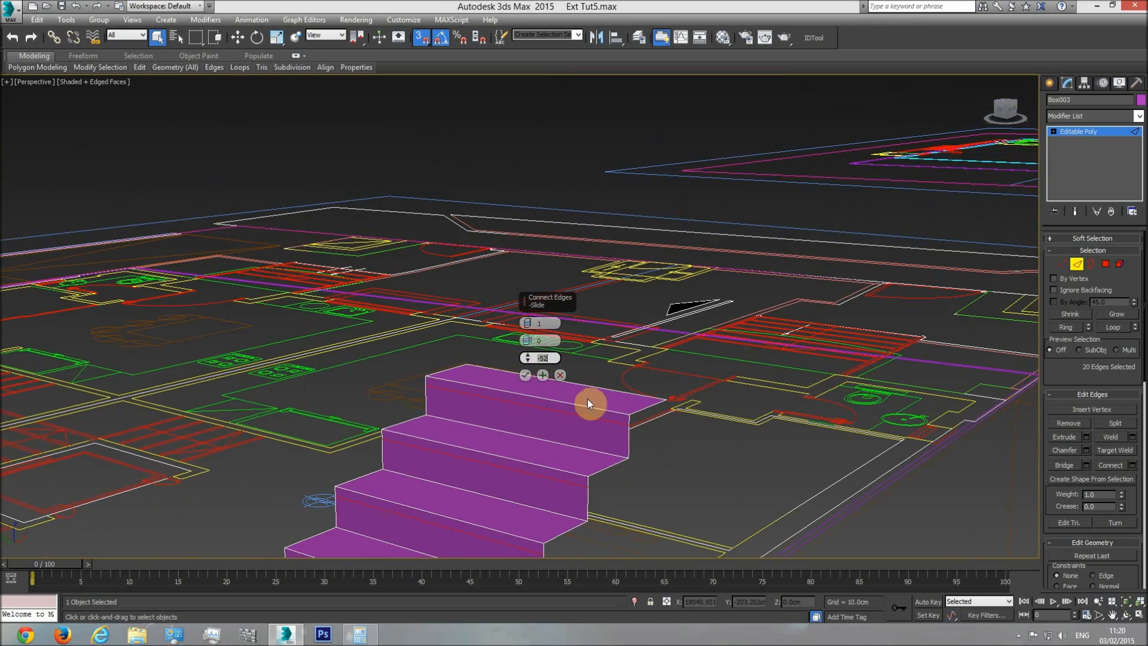
pyautogui.scroll(-3, 609, 438)
pyautogui.moveTo(497, 527); pyautogui.dragTo(626, 314, button='middle')
pyautogui.moveTo(556, 387); pyautogui.dragTo(591, 324, button='middle')
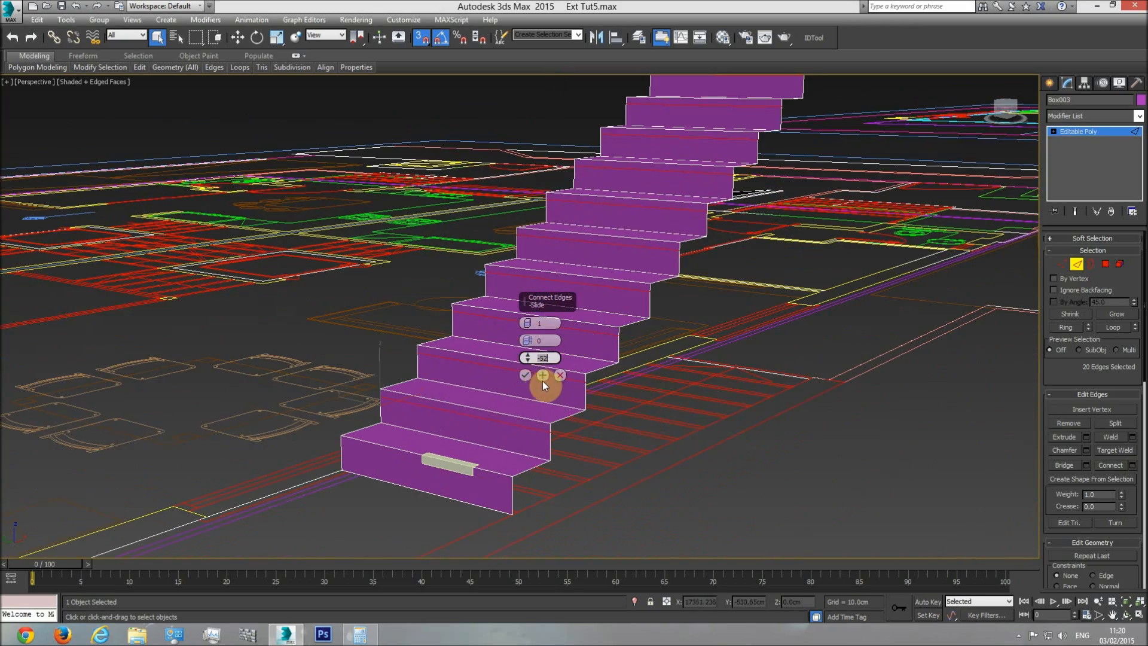
pyautogui.click(526, 375)
# Step: Connect the lowest riser's two side edges with 1 segment and a slide of 52
pyautogui.click(509, 492)
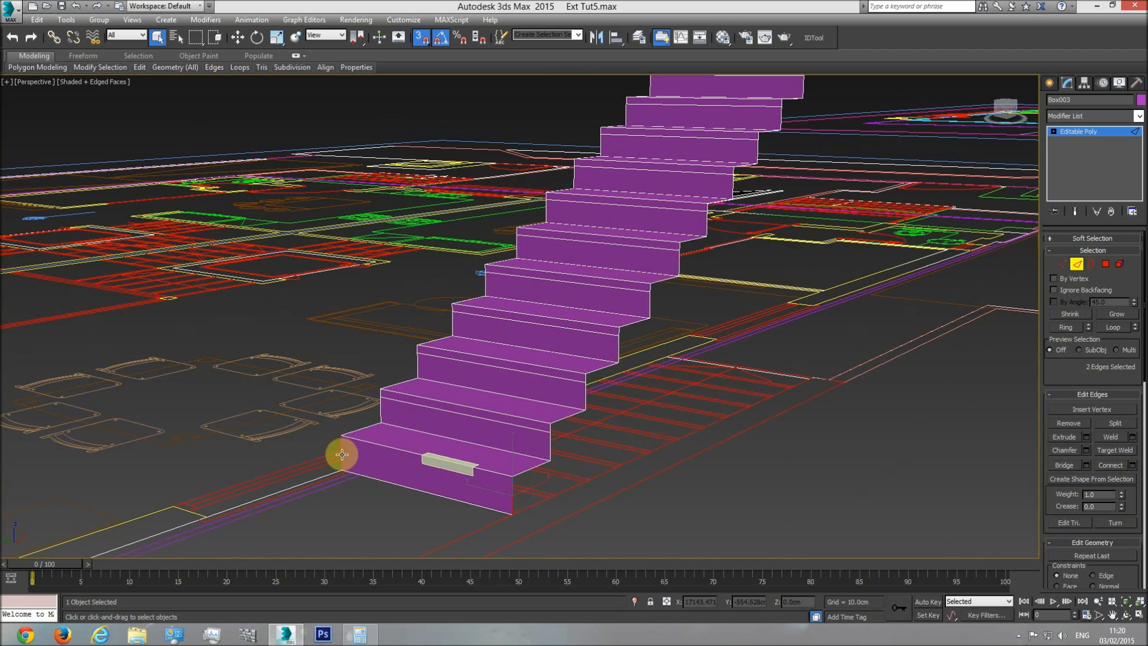
pyautogui.click(1132, 464)
pyautogui.scroll(2, 530, 435)
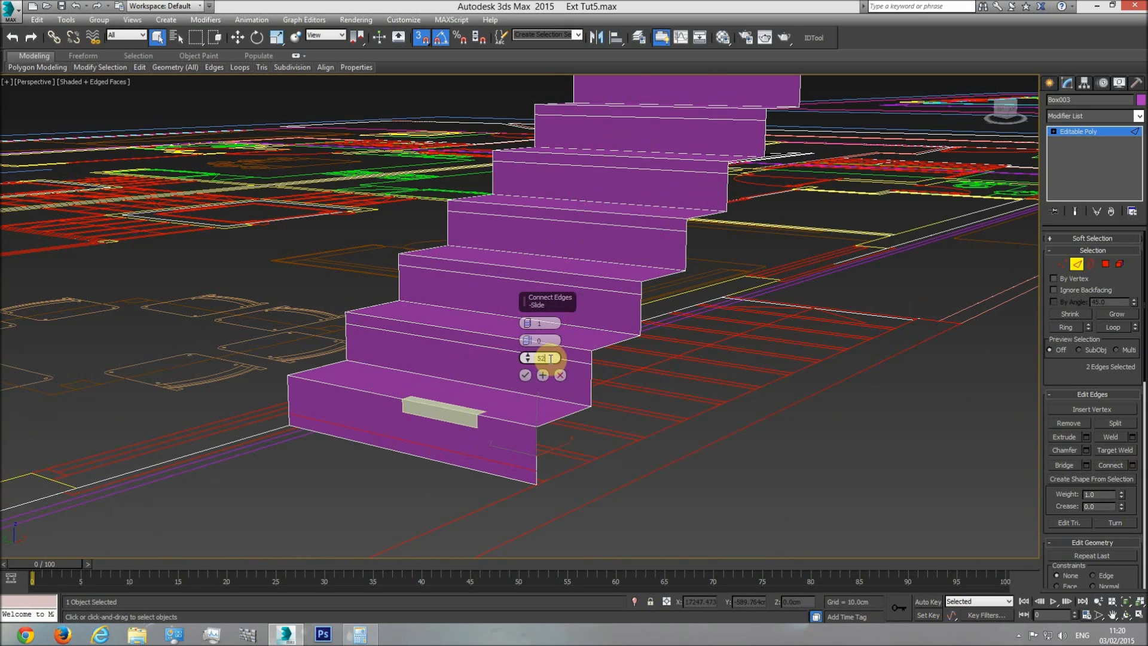
pyautogui.click(526, 375)
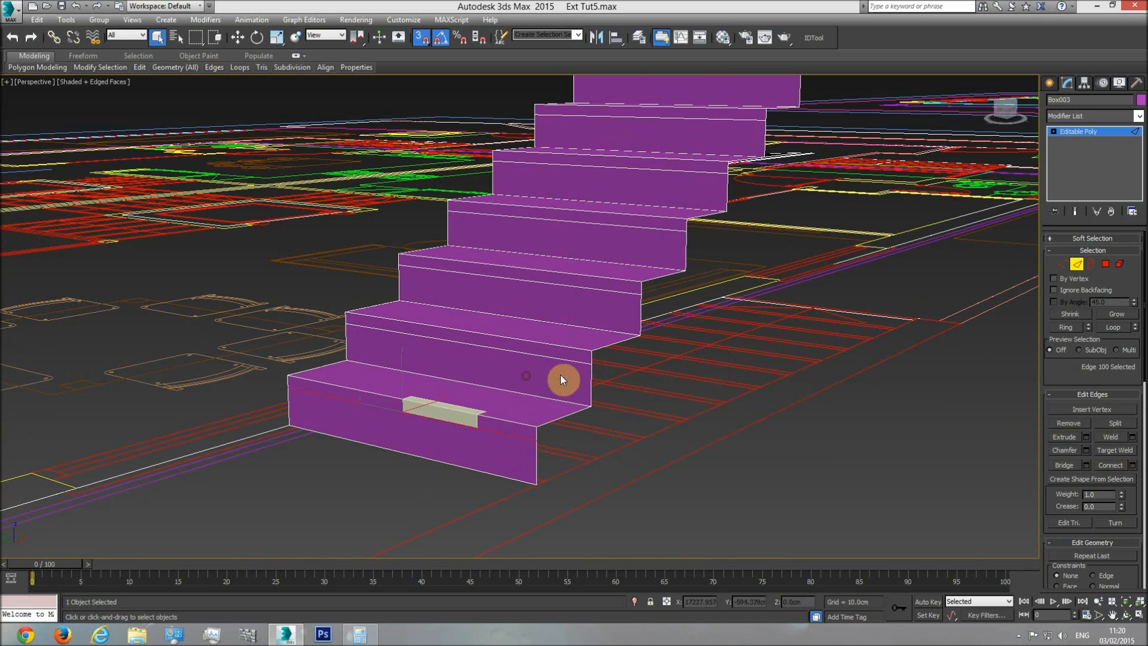
# Step: Leave edge editing and delete the small 4 cm reference box on the lowest riser
pyautogui.click(1080, 263)
pyautogui.click(454, 413)
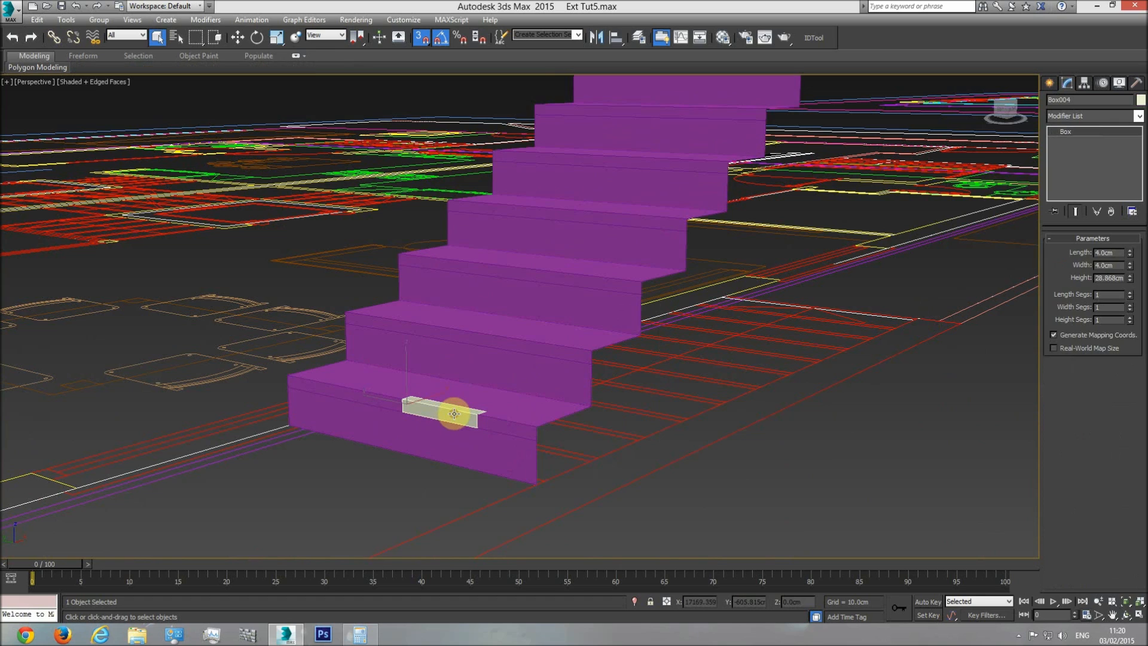
pyautogui.press('Delete')
# Step: Select the lower front polygons, below the nosing line, on the first six risers of the staircase
pyautogui.click(479, 443)
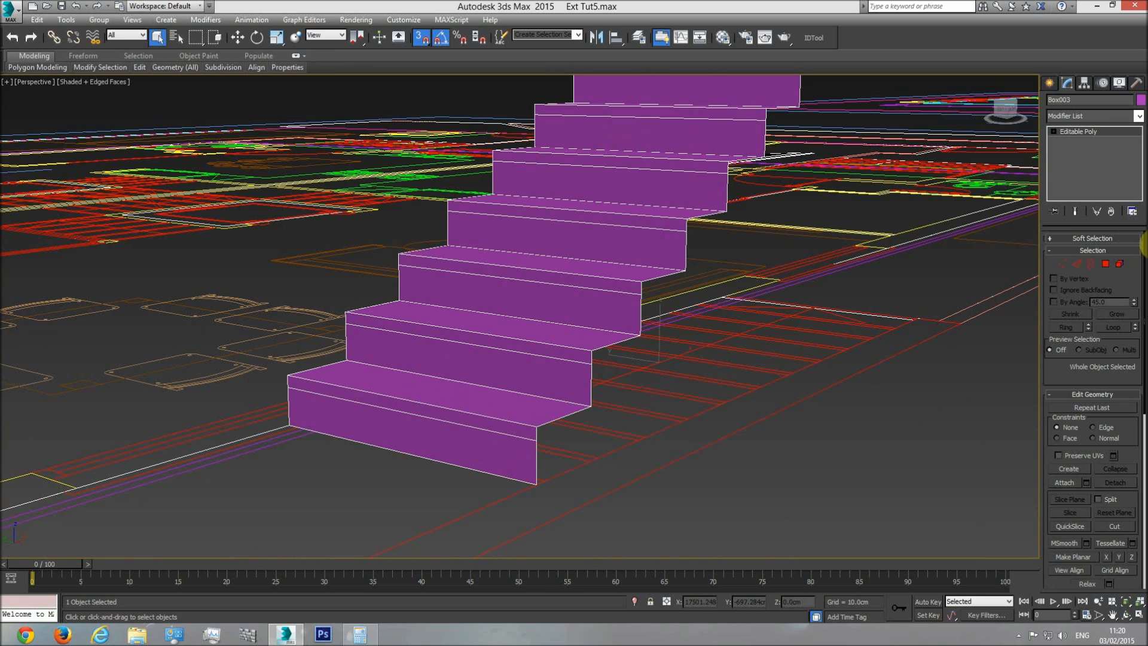
pyautogui.click(1103, 264)
pyautogui.click(499, 445)
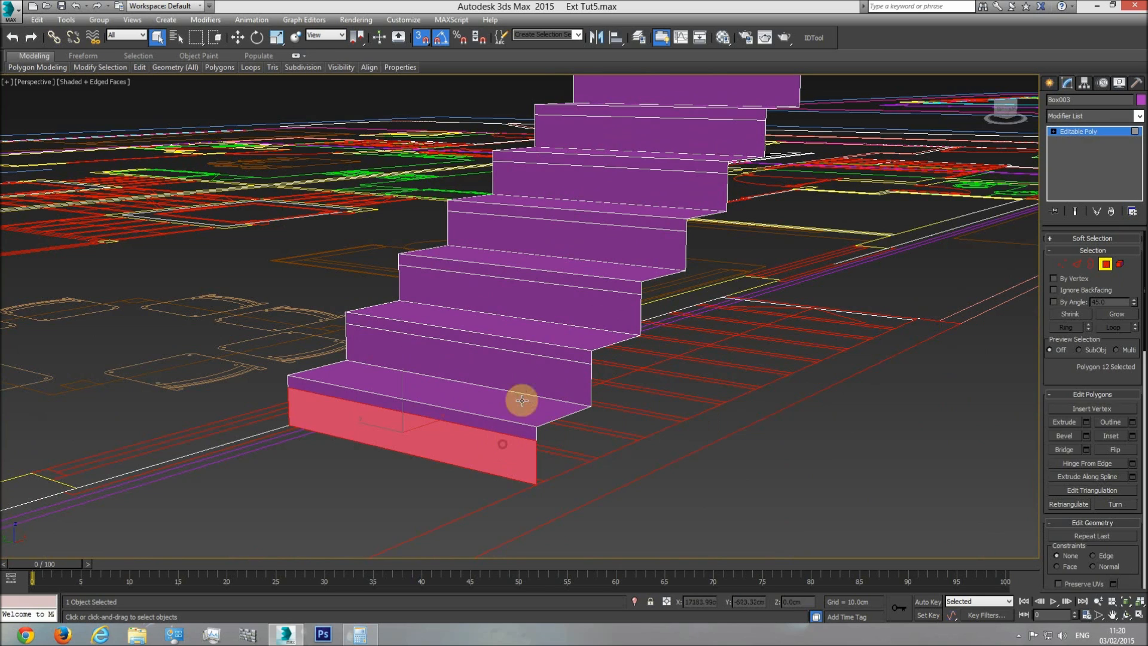
pyautogui.keyDown('ctrl'); pyautogui.click(538, 368); pyautogui.keyUp('ctrl')
pyautogui.keyDown('ctrl'); pyautogui.click(604, 290); pyautogui.keyUp('ctrl')
pyautogui.keyDown('ctrl'); pyautogui.click(649, 230); pyautogui.keyUp('ctrl')
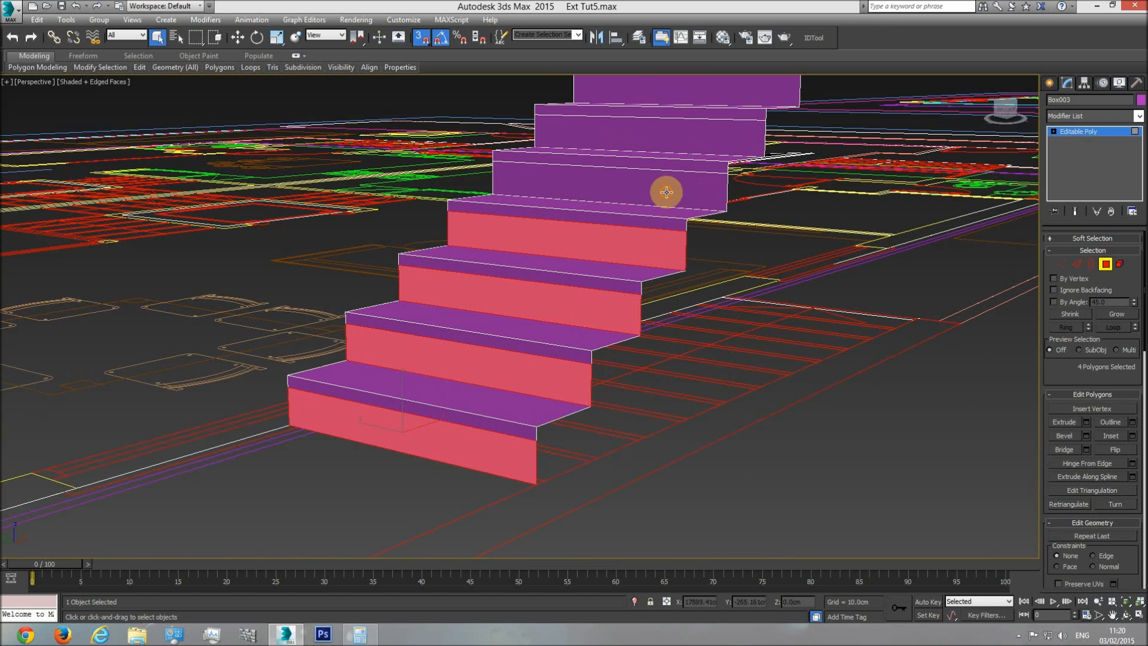
pyautogui.keyDown('ctrl'); pyautogui.click(678, 180); pyautogui.keyUp('ctrl')
pyautogui.keyDown('ctrl'); pyautogui.click(701, 137); pyautogui.keyUp('ctrl')
pyautogui.moveTo(700, 137); pyautogui.dragTo(649, 238, button='middle')
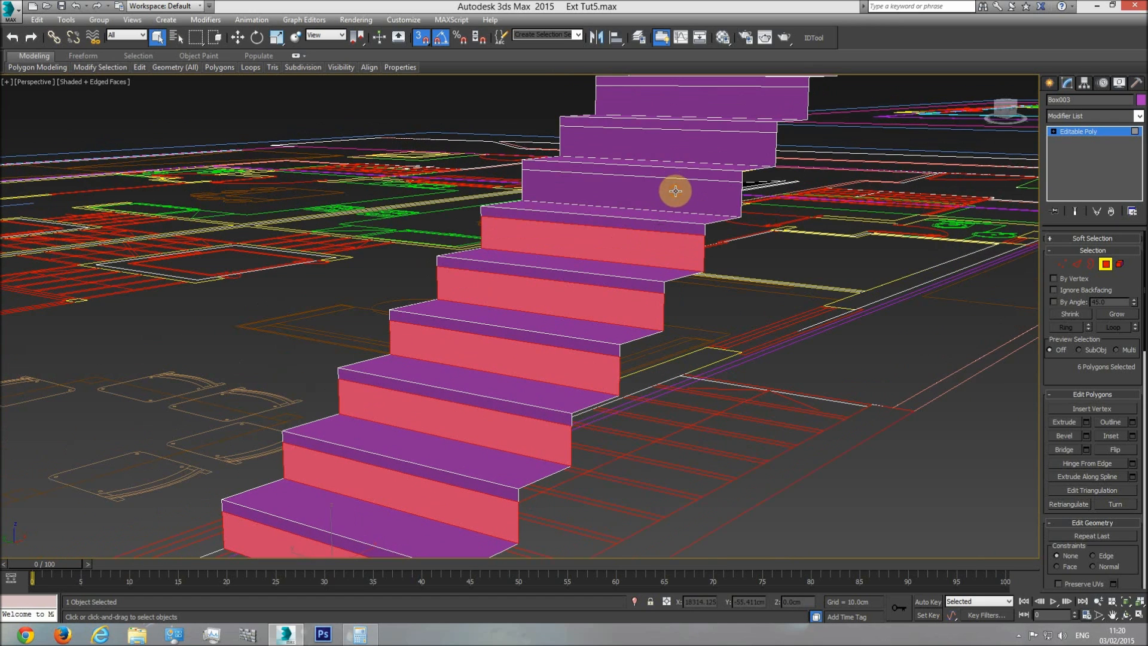
# Step: Add the lower front polygons of the remaining five upper risers to the selection
pyautogui.keyDown('ctrl'); pyautogui.click(675, 191); pyautogui.keyUp('ctrl')
pyautogui.keyDown('ctrl'); pyautogui.click(699, 147); pyautogui.keyUp('ctrl')
pyautogui.keyDown('ctrl'); pyautogui.click(721, 113); pyautogui.keyUp('ctrl')
pyautogui.moveTo(740, 120); pyautogui.dragTo(671, 225, button='middle')
pyautogui.keyDown('ctrl'); pyautogui.click(697, 162); pyautogui.keyUp('ctrl')
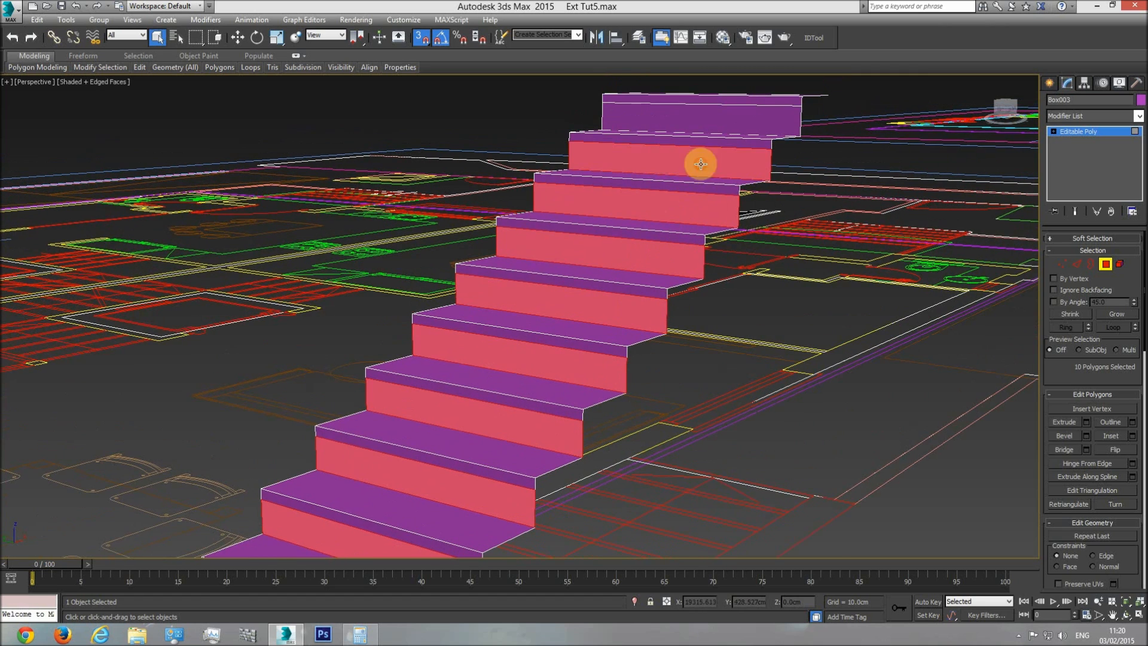
pyautogui.keyDown('ctrl'); pyautogui.click(712, 120); pyautogui.keyUp('ctrl')
# Step: Extrude the selected riser polygons by -4 cm to recess them beneath the nosings
pyautogui.press('f')
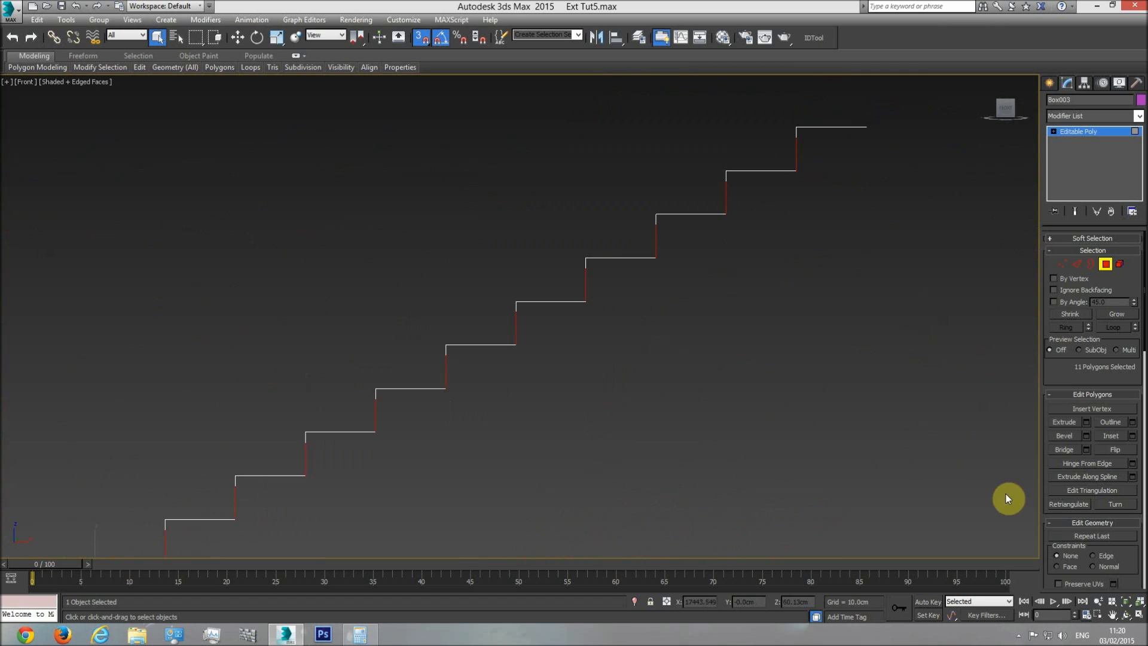
pyautogui.click(1088, 421)
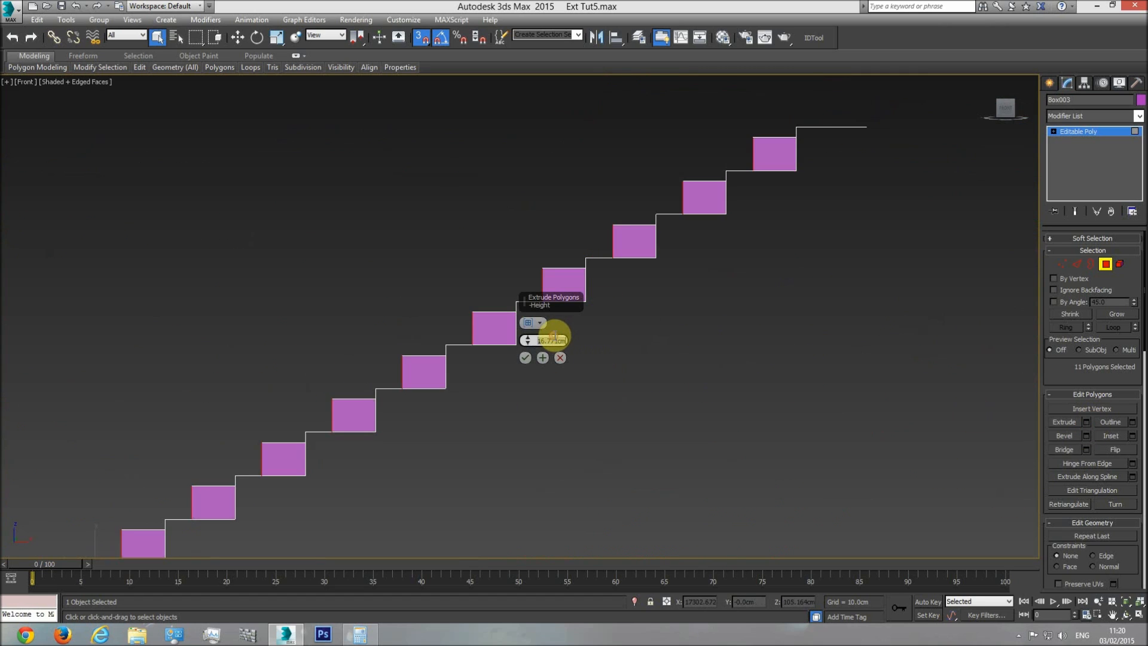
pyautogui.write('-4')
pyautogui.press('Return')
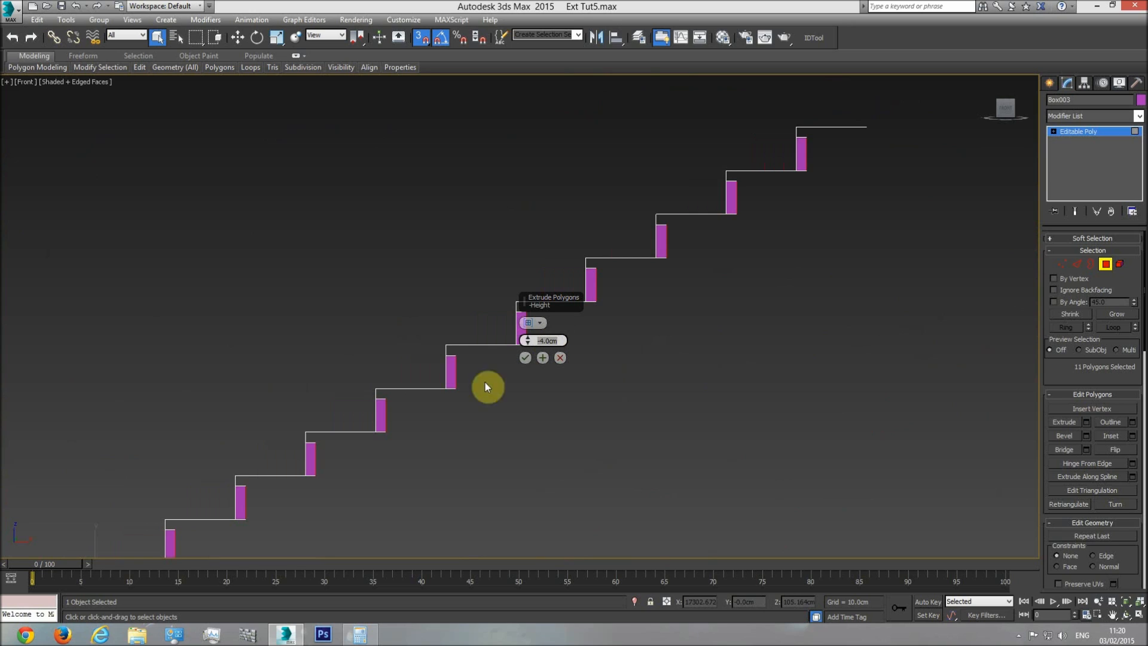
pyautogui.scroll(4, 442, 358)
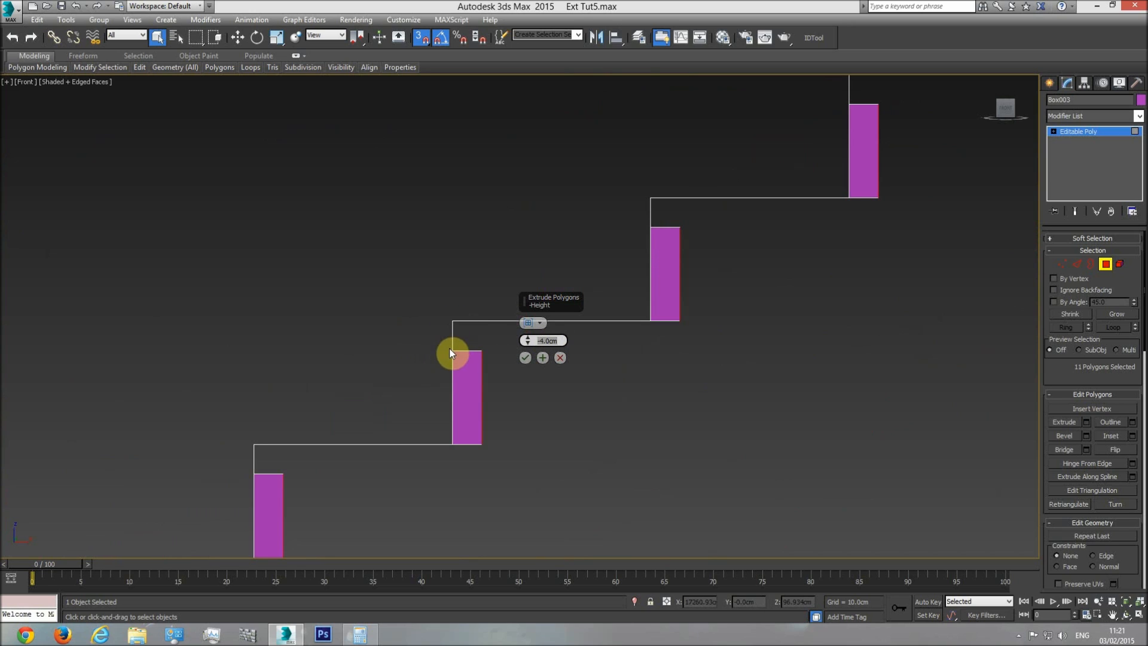
pyautogui.click(525, 357)
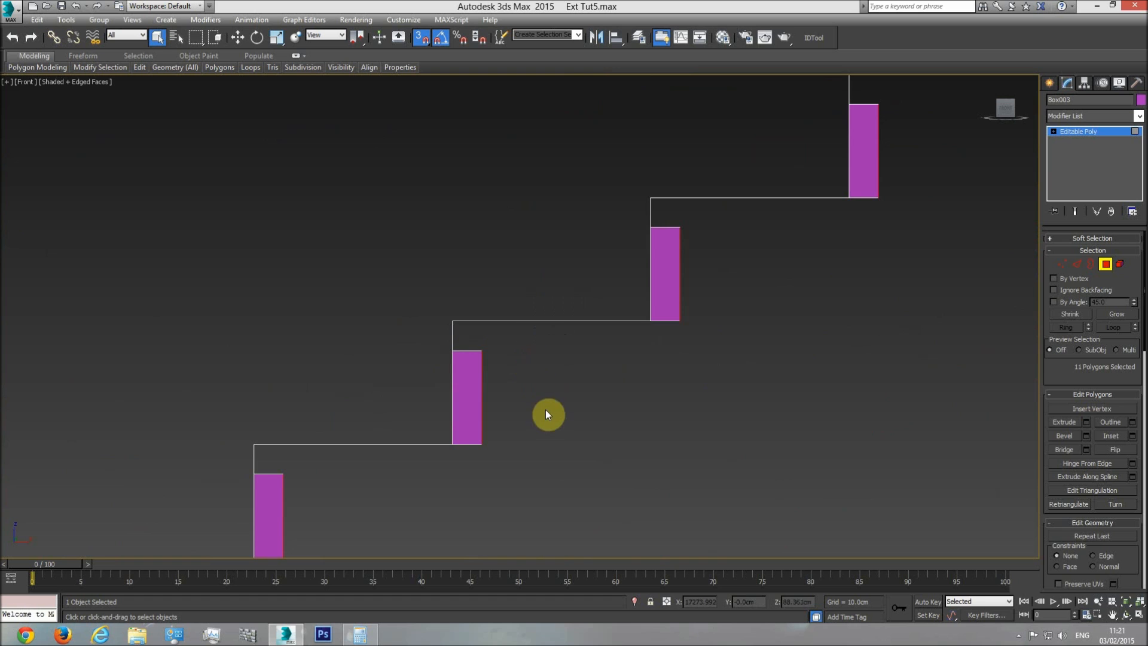
# Step: Delete the side polygons left by the extrusion on the fourth, fifth and sixth risers in the front view
pyautogui.scroll(-4, 600, 407)
pyautogui.press('p')
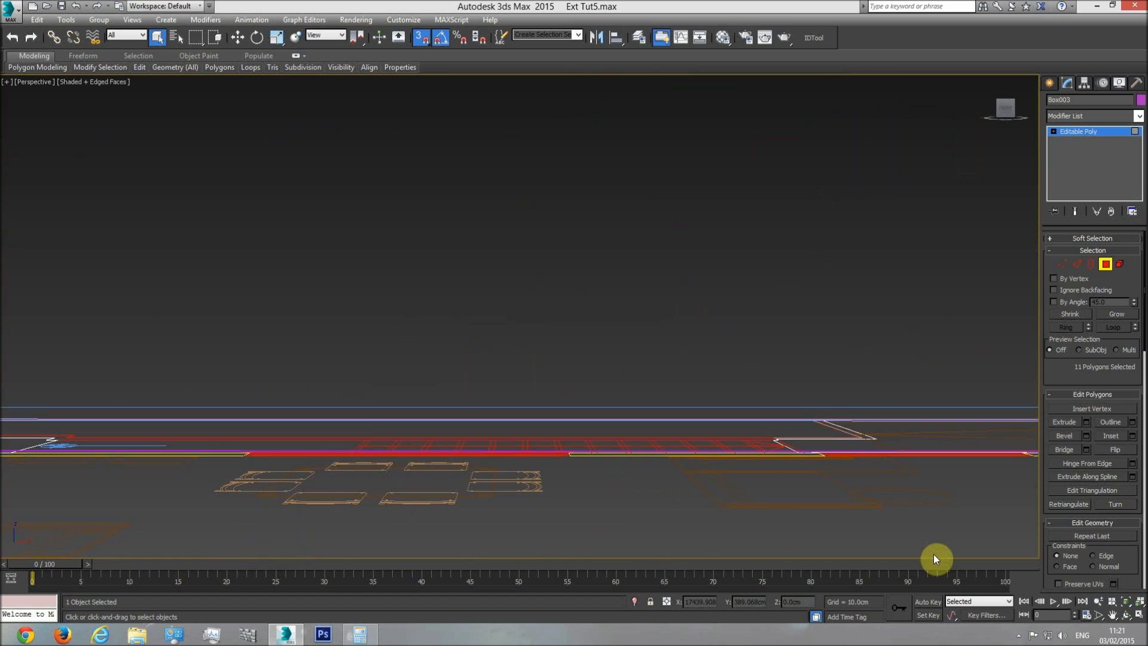
pyautogui.click(1126, 603)
pyautogui.click(1125, 615)
pyautogui.moveTo(505, 354); pyautogui.dragTo(587, 374)
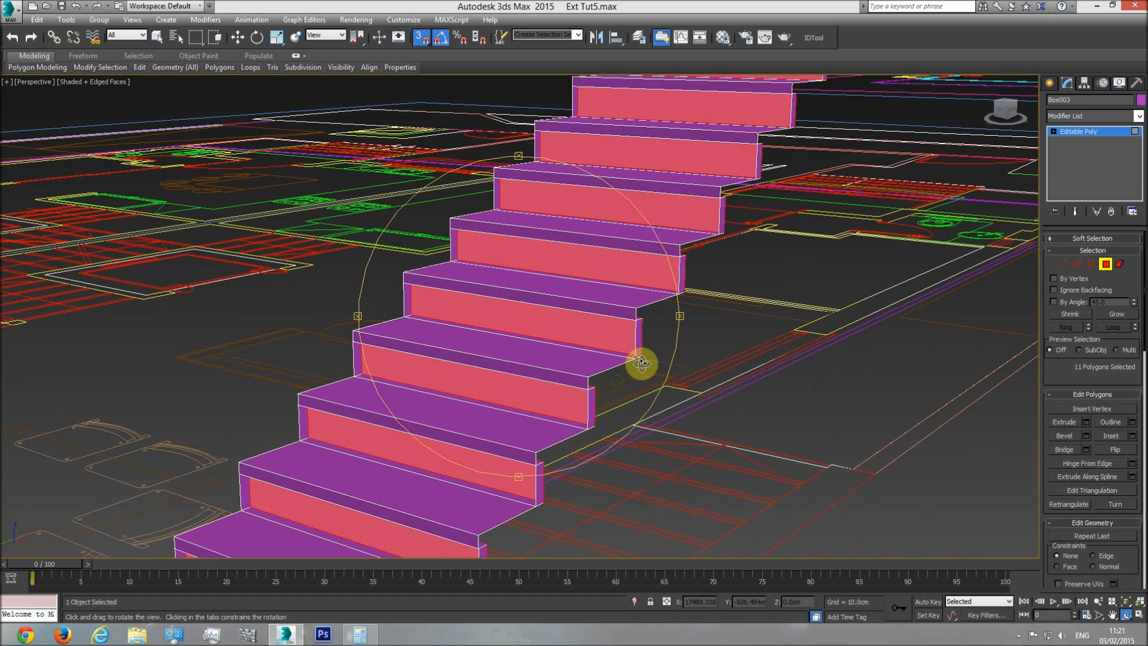
pyautogui.press('f')
pyautogui.rightClick(526, 410)
pyautogui.click(544, 408)
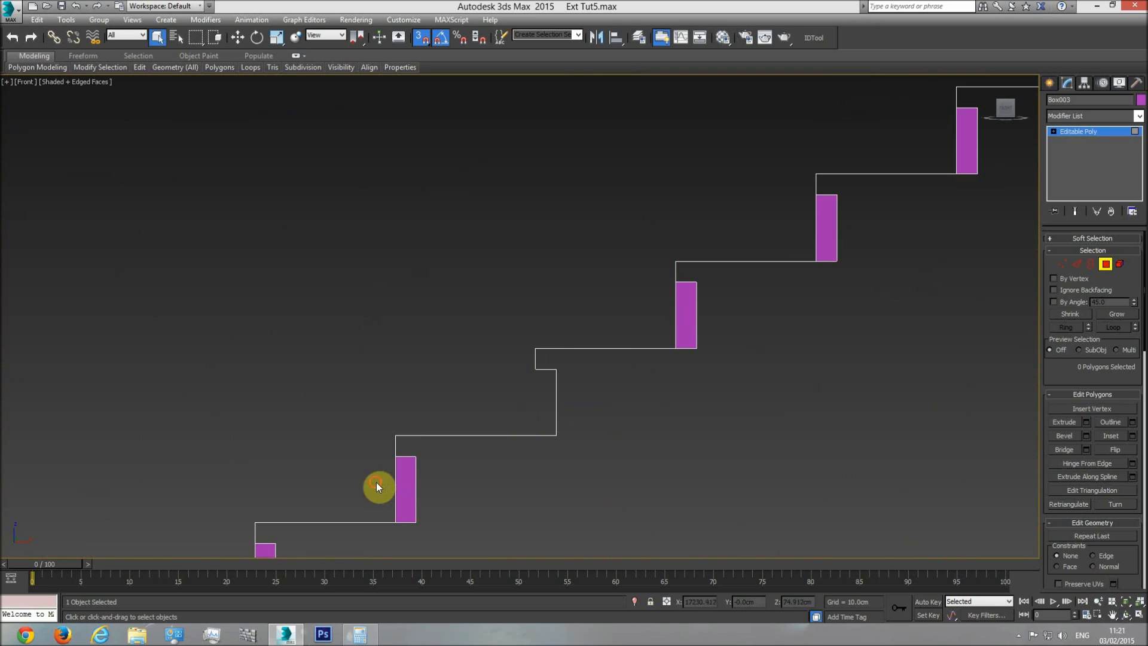
pyautogui.moveTo(403, 499); pyautogui.dragTo(383, 448, button='middle')
pyautogui.moveTo(404, 465); pyautogui.dragTo(405, 466)
pyautogui.press('Delete')
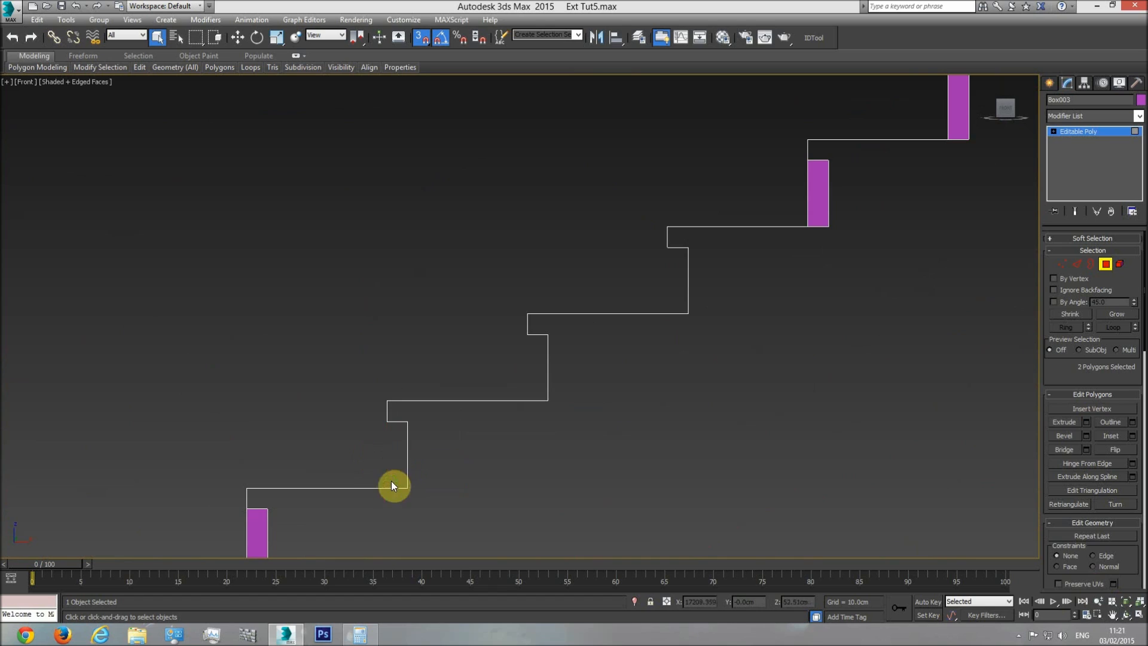
pyautogui.moveTo(386, 484); pyautogui.dragTo(490, 384, button='middle')
pyautogui.moveTo(417, 443); pyautogui.dragTo(416, 444)
pyautogui.press('Delete')
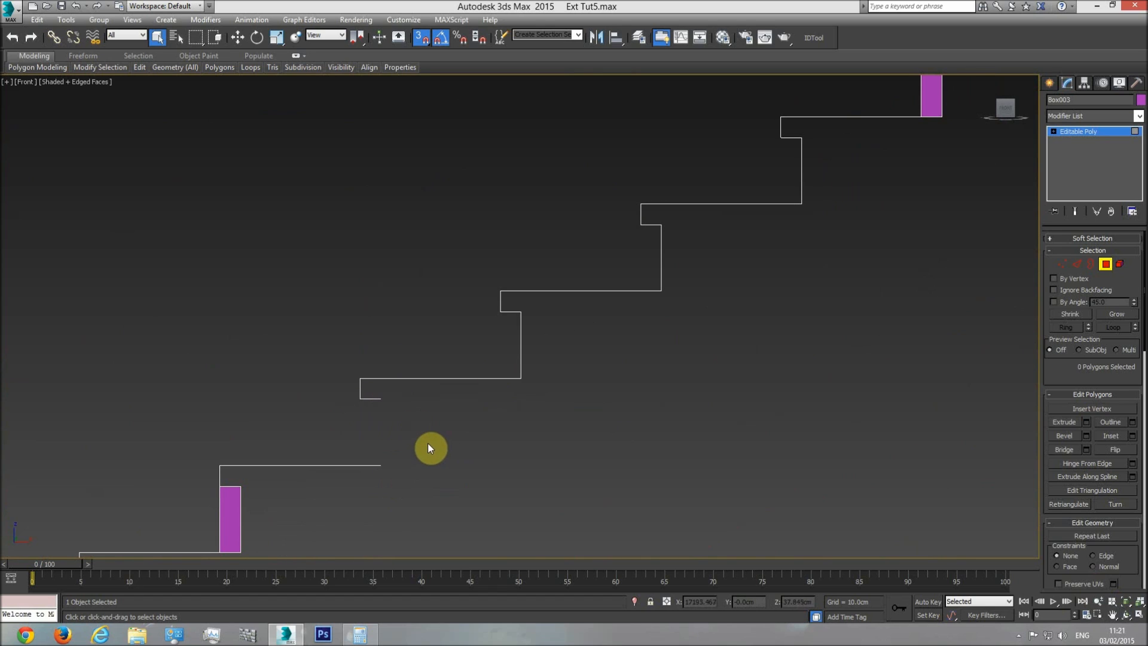
pyautogui.hotkey('ctrl', 'z')
# Step: Delete the leftover side polygons on the lowest three risers of the staircase in the front view
pyautogui.moveTo(368, 439); pyautogui.dragTo(369, 438)
pyautogui.press('Delete')
pyautogui.moveTo(458, 380); pyautogui.dragTo(619, 252, button='middle')
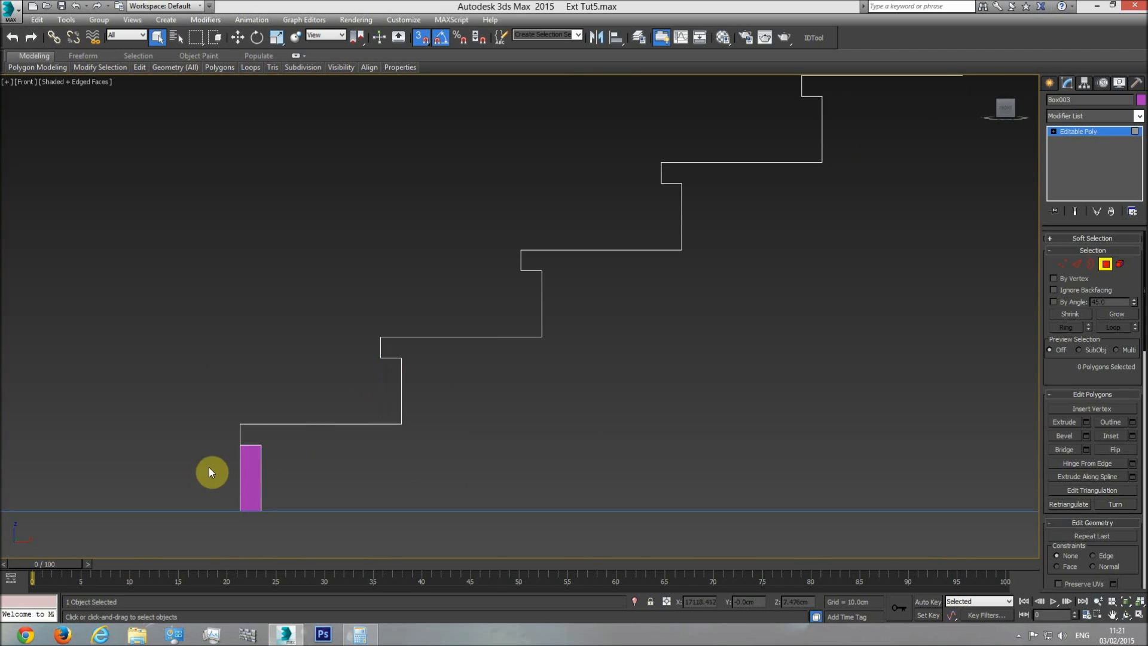
pyautogui.moveTo(251, 479); pyautogui.dragTo(251, 479)
pyautogui.press('Delete')
# Step: Delete the leftover side polygons on the remaining upper risers, up to the top step
pyautogui.moveTo(545, 412); pyautogui.dragTo(425, 499, button='middle')
pyautogui.scroll(-2, 425, 499)
pyautogui.moveTo(668, 269); pyautogui.dragTo(501, 380, button='middle')
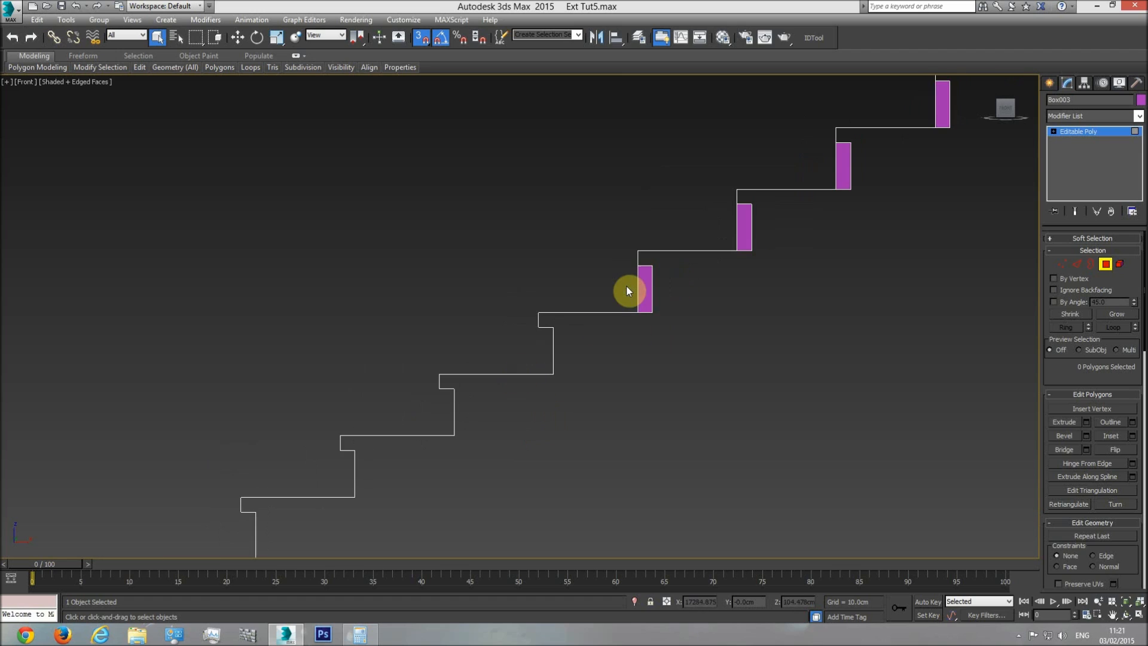
pyautogui.click(641, 296)
pyautogui.press('Delete')
pyautogui.moveTo(844, 178); pyautogui.dragTo(732, 217, button='middle')
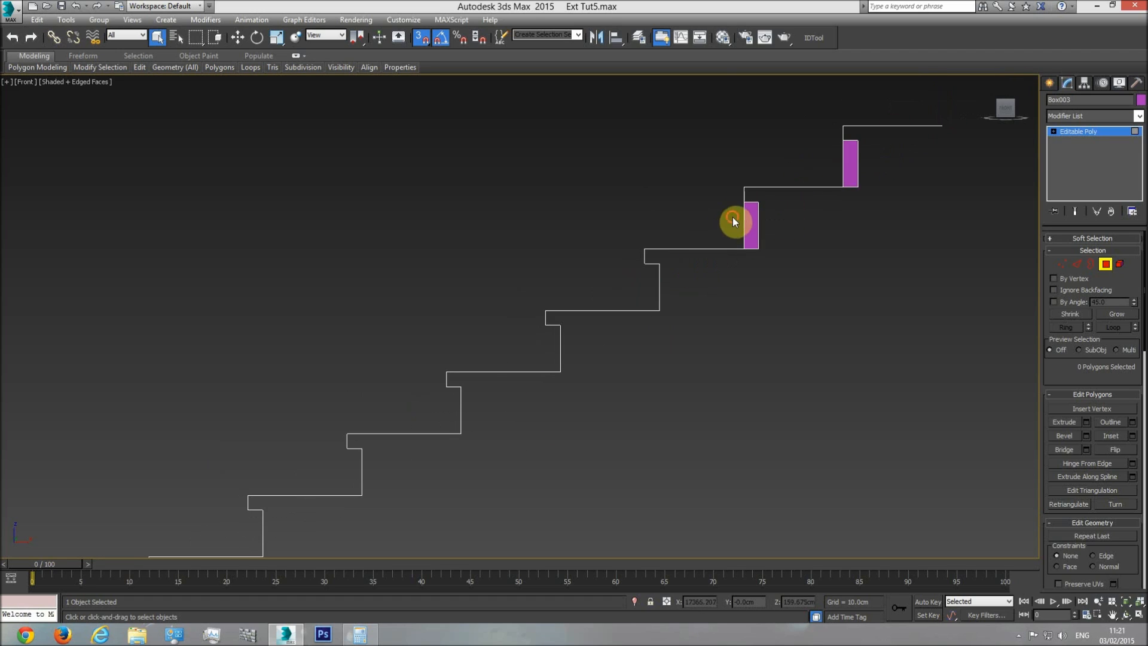
pyautogui.click(837, 157)
pyautogui.press('Delete')
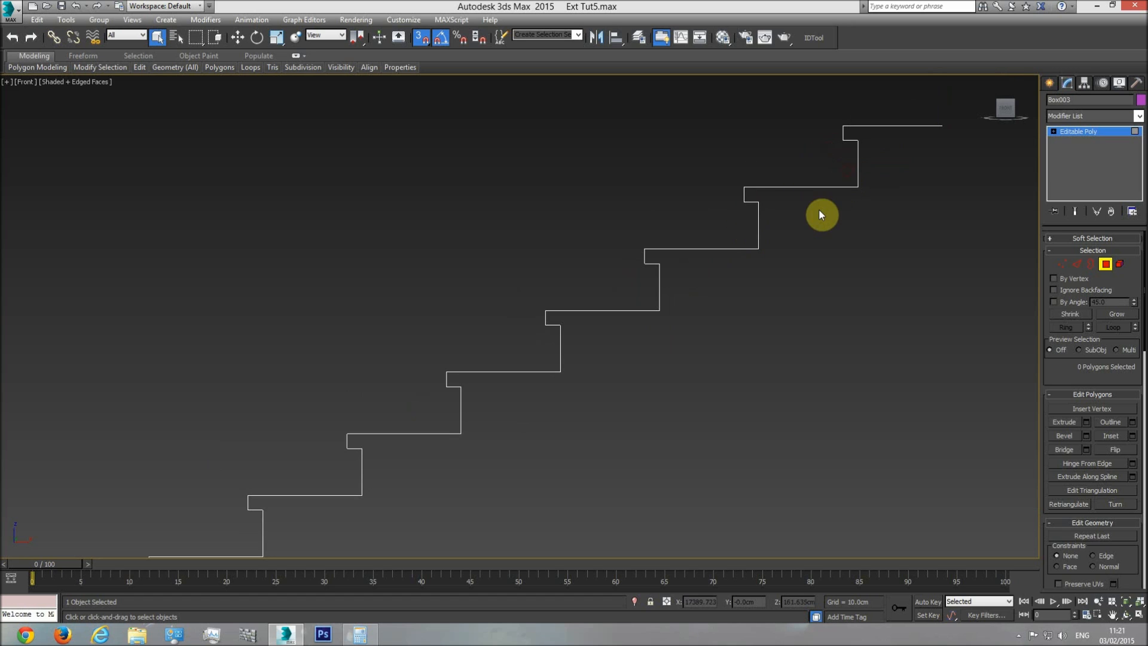
# Step: Examine the recessed risers and nosings of the whole staircase in the perspective view
pyautogui.press('p')
pyautogui.click(1127, 603)
pyautogui.click(1125, 615)
pyautogui.moveTo(499, 336); pyautogui.dragTo(564, 364)
pyautogui.scroll(-3, 563, 364)
pyautogui.moveTo(564, 364); pyautogui.dragTo(583, 327, button='middle')
pyautogui.scroll(-3, 583, 327)
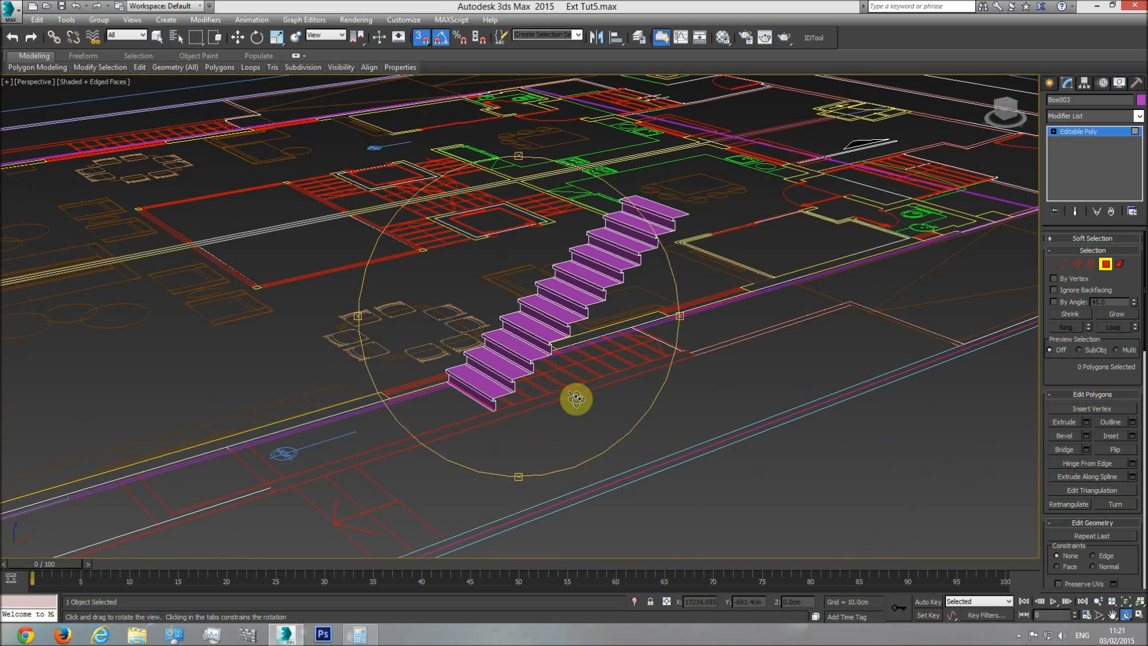
pyautogui.moveTo(524, 391); pyautogui.dragTo(518, 391)
pyautogui.rightClick(518, 391)
# Step: Leave polygon editing and clone the staircase along Y to the matching stairs on the opposite side of the plan
pyautogui.click(1106, 264)
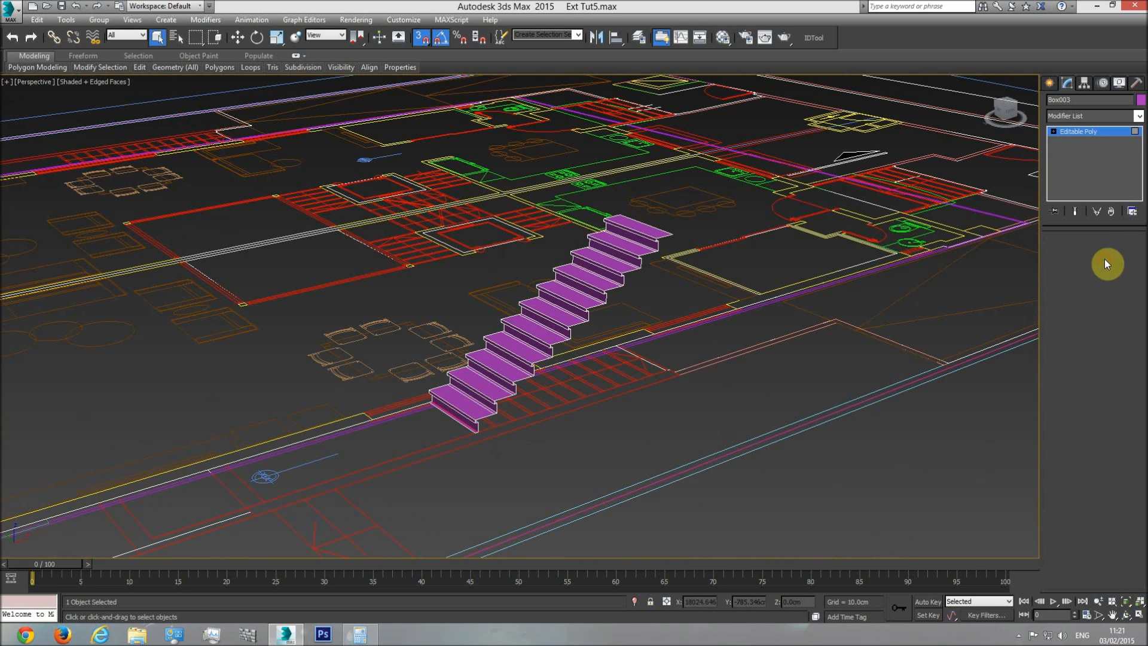
pyautogui.press('t')
pyautogui.scroll(-3, 590, 379)
pyautogui.moveTo(589, 379); pyautogui.dragTo(547, 440, button='middle')
pyautogui.scroll(-1, 546, 391)
pyautogui.scroll(-1, 545, 391)
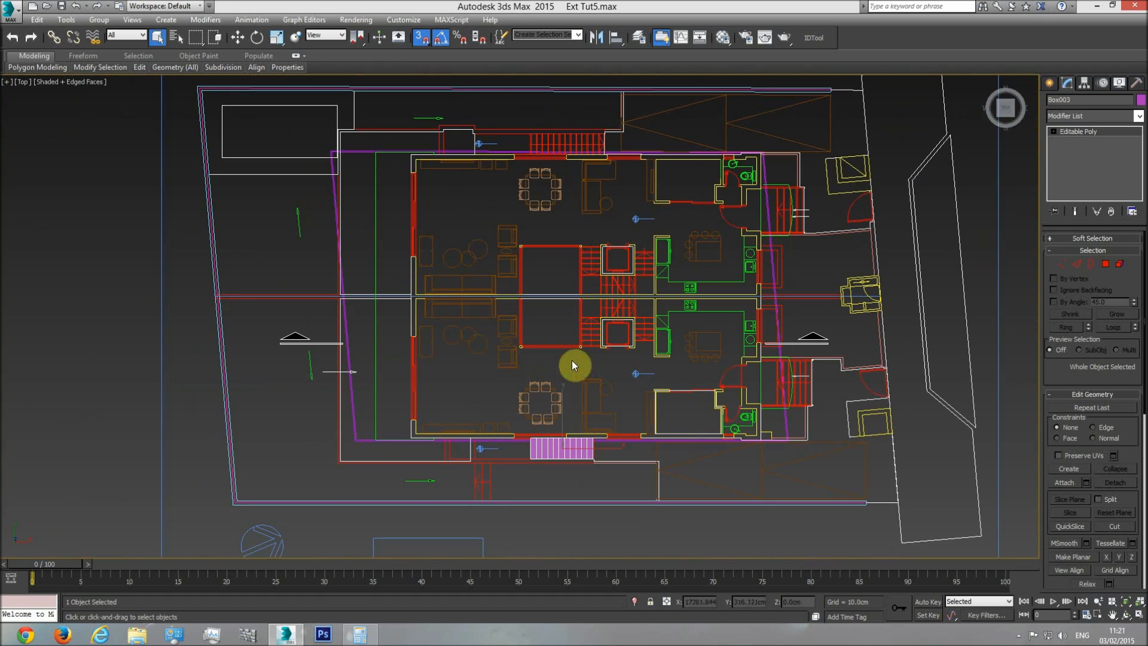
pyautogui.click(239, 37)
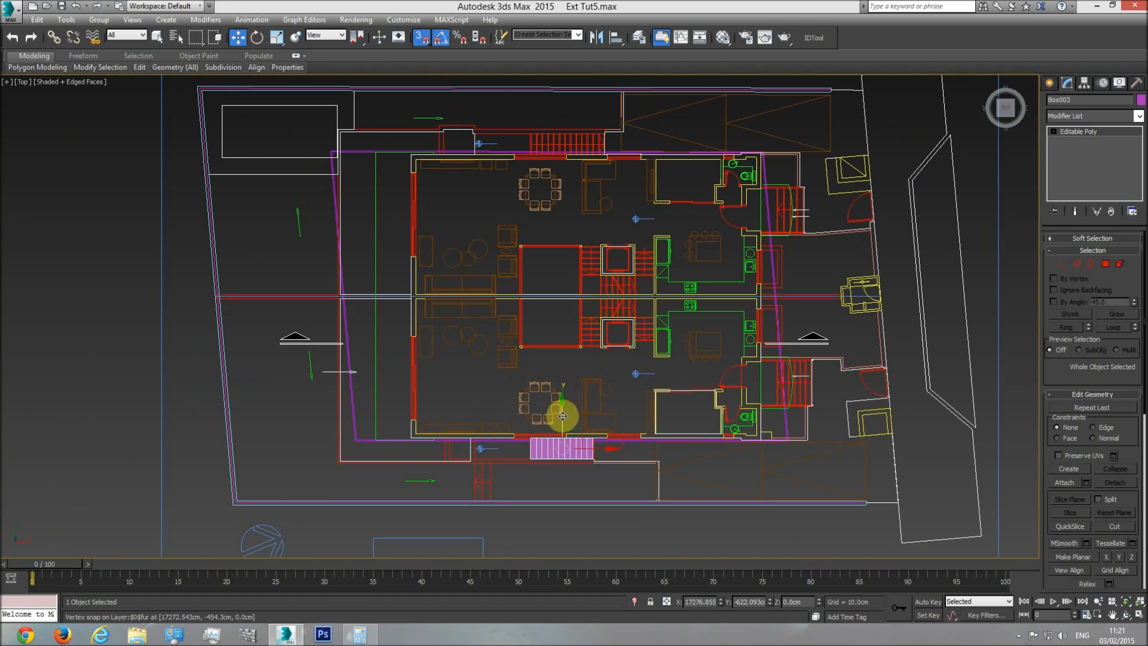
pyautogui.keyDown('shift'); pyautogui.moveTo(562, 415); pyautogui.dragTo(559, 133); pyautogui.keyUp('shift')
pyautogui.click(589, 366)
# Step: Snap the cloned staircase along Y so its outer edge aligns with the stair outline on the plan
pyautogui.scroll(3, 598, 190)
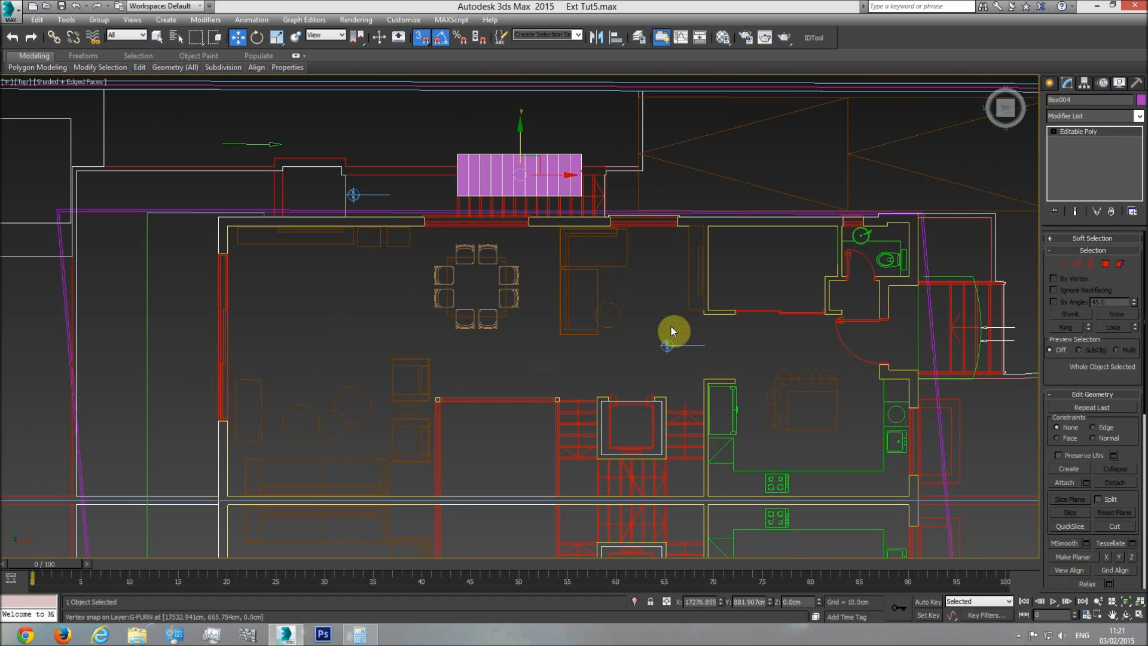
pyautogui.scroll(-3, 671, 328)
pyautogui.moveTo(686, 517); pyautogui.dragTo(658, 297, button='middle')
pyautogui.scroll(-2, 697, 352)
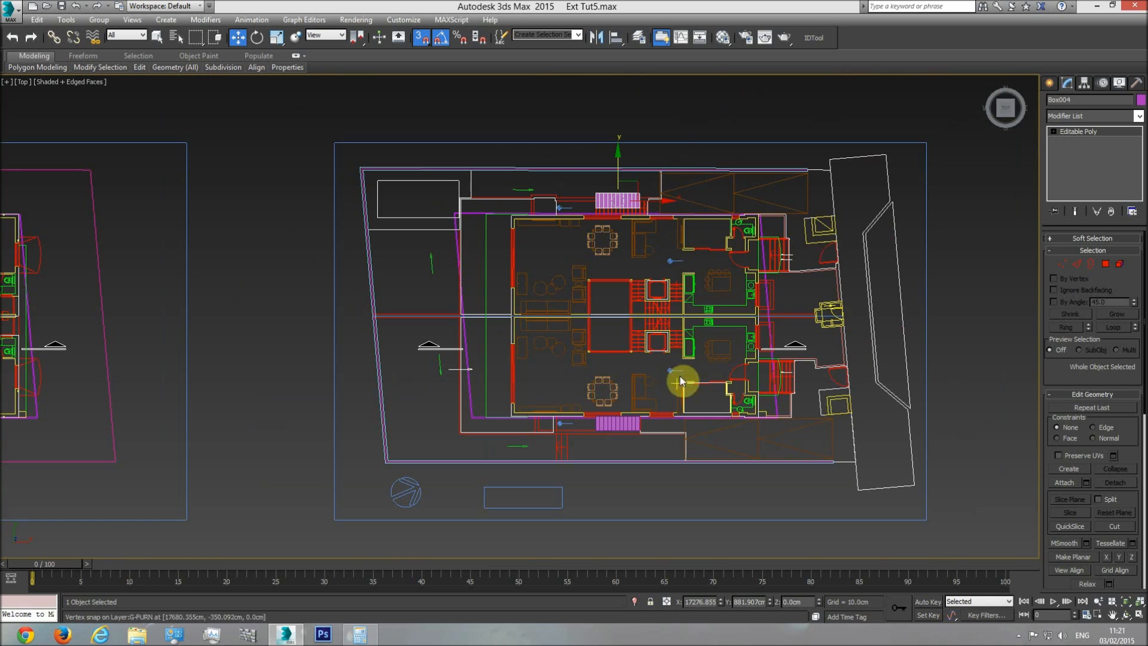
pyautogui.moveTo(633, 341); pyautogui.dragTo(659, 366, button='middle')
pyautogui.scroll(4, 635, 216)
pyautogui.scroll(1, 635, 216)
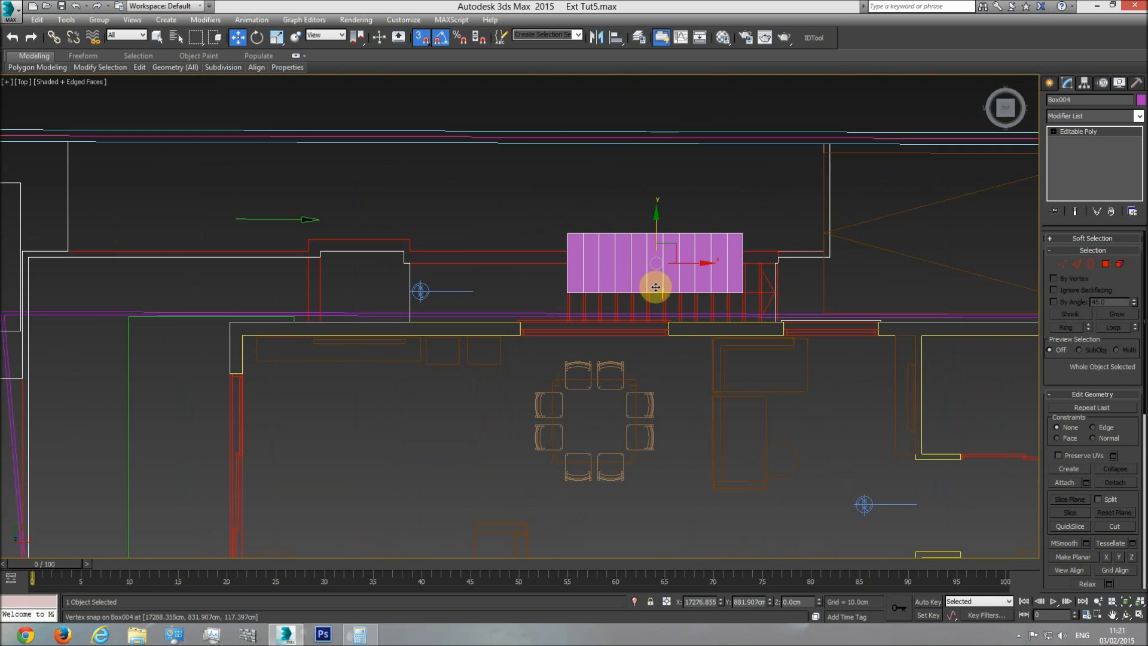
pyautogui.scroll(4, 609, 277)
pyautogui.moveTo(489, 138); pyautogui.dragTo(488, 225)
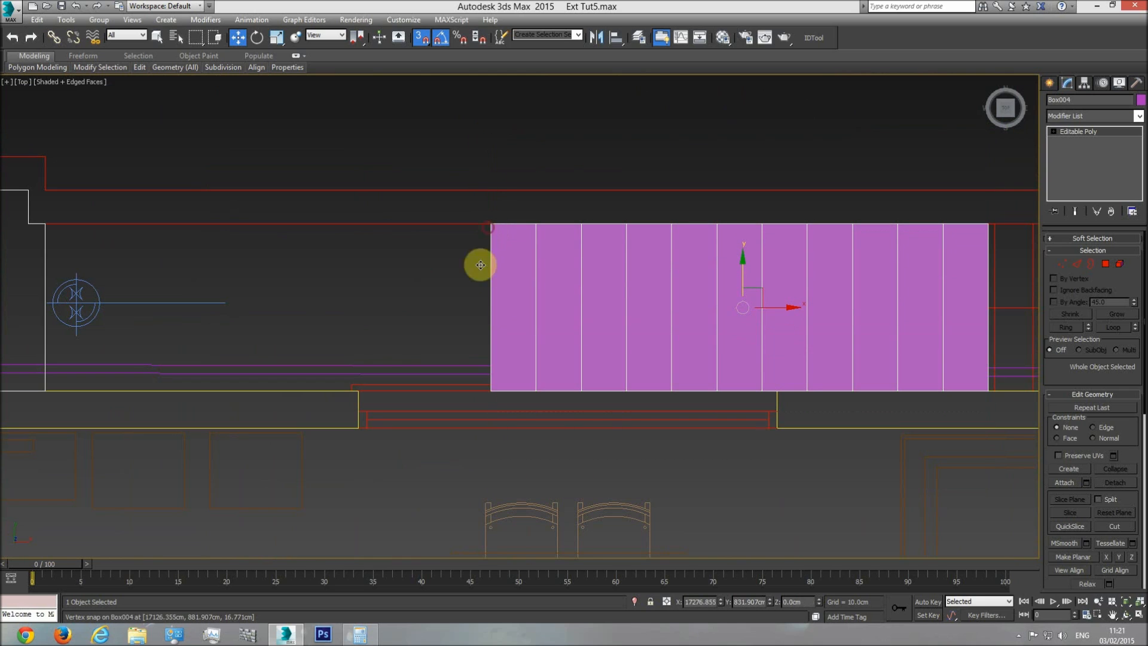
pyautogui.moveTo(844, 398); pyautogui.dragTo(672, 397, button='middle')
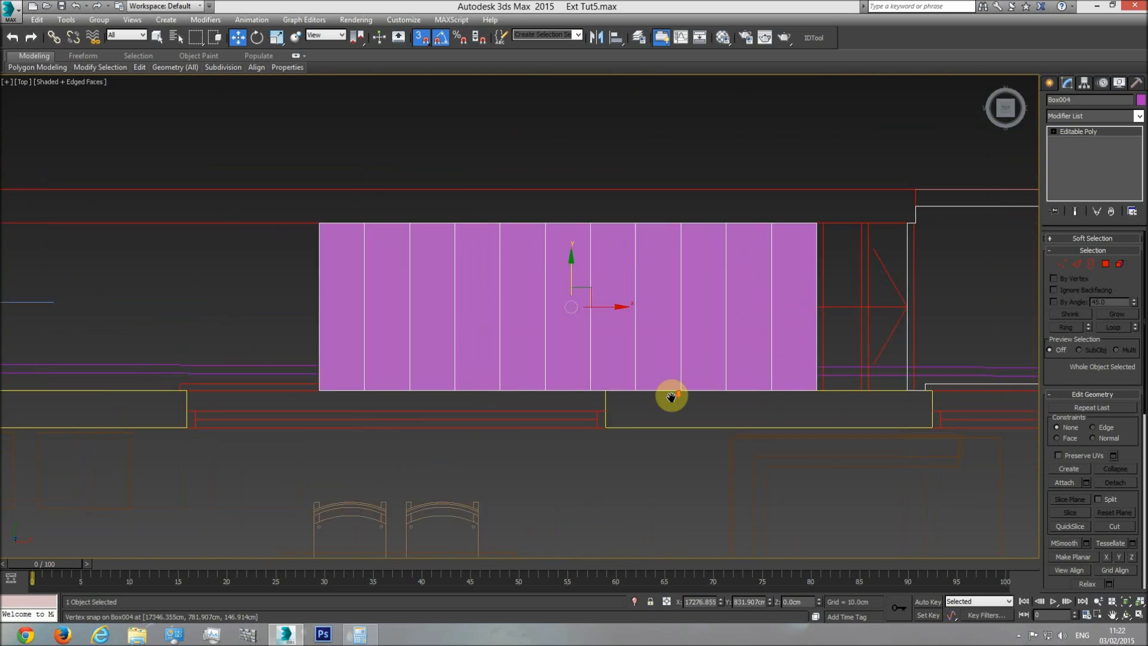
pyautogui.scroll(-3, 669, 400)
# Step: Examine both staircases on the opposite sides of the plan in the perspective view
pyautogui.press('p')
pyautogui.click(1125, 603)
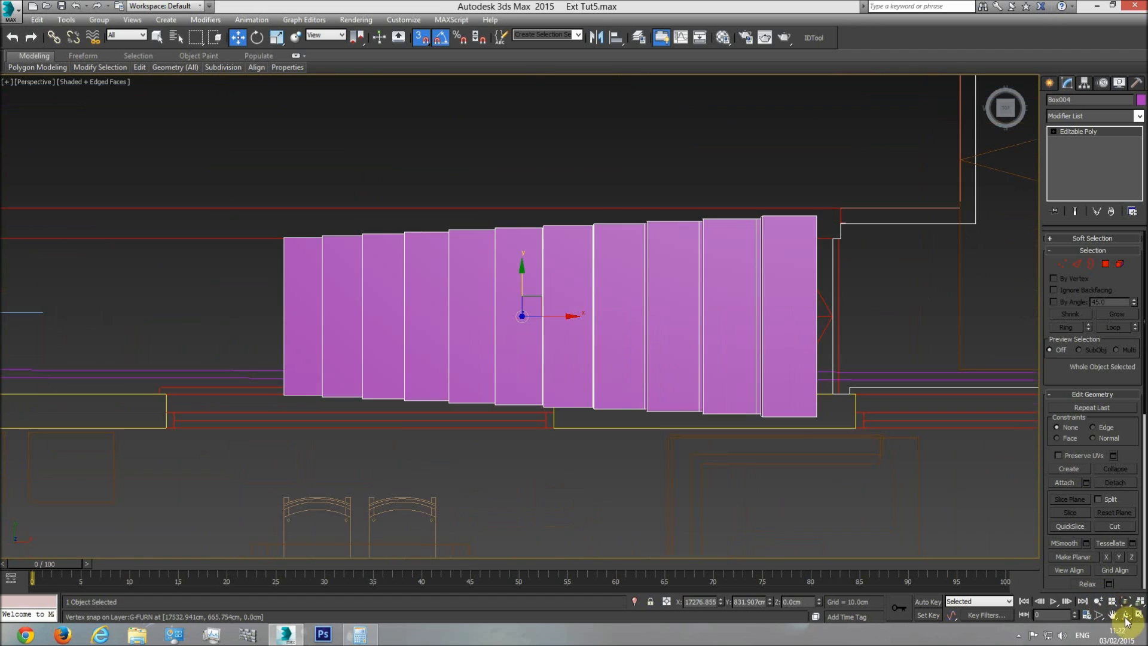
pyautogui.click(1126, 615)
pyautogui.moveTo(550, 354); pyautogui.dragTo(520, 275)
pyautogui.moveTo(484, 325); pyautogui.dragTo(545, 287)
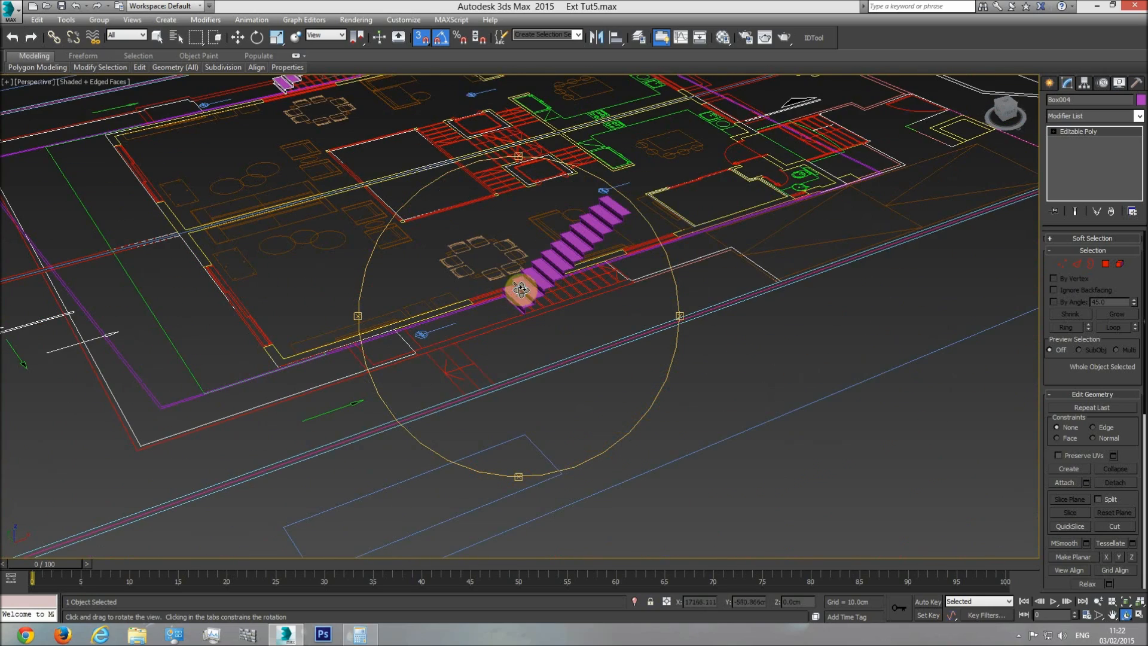
pyautogui.rightClick(525, 290)
pyautogui.moveTo(526, 290); pyautogui.dragTo(540, 351, button='middle')
pyautogui.scroll(-4, 543, 349)
pyautogui.scroll(-3, 483, 339)
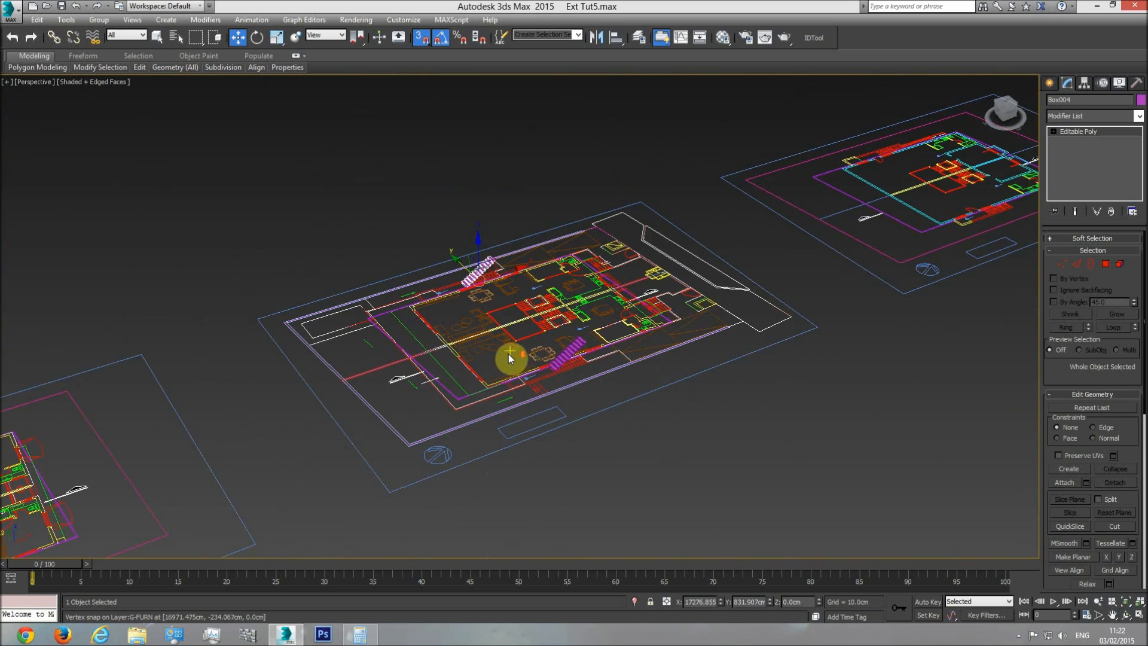
# Step: Select only the building model objects, without the CAD drawings, and move them along X onto the plan holding the staircases
pyautogui.press('t')
pyautogui.scroll(-4, 525, 375)
pyautogui.scroll(-4, 526, 381)
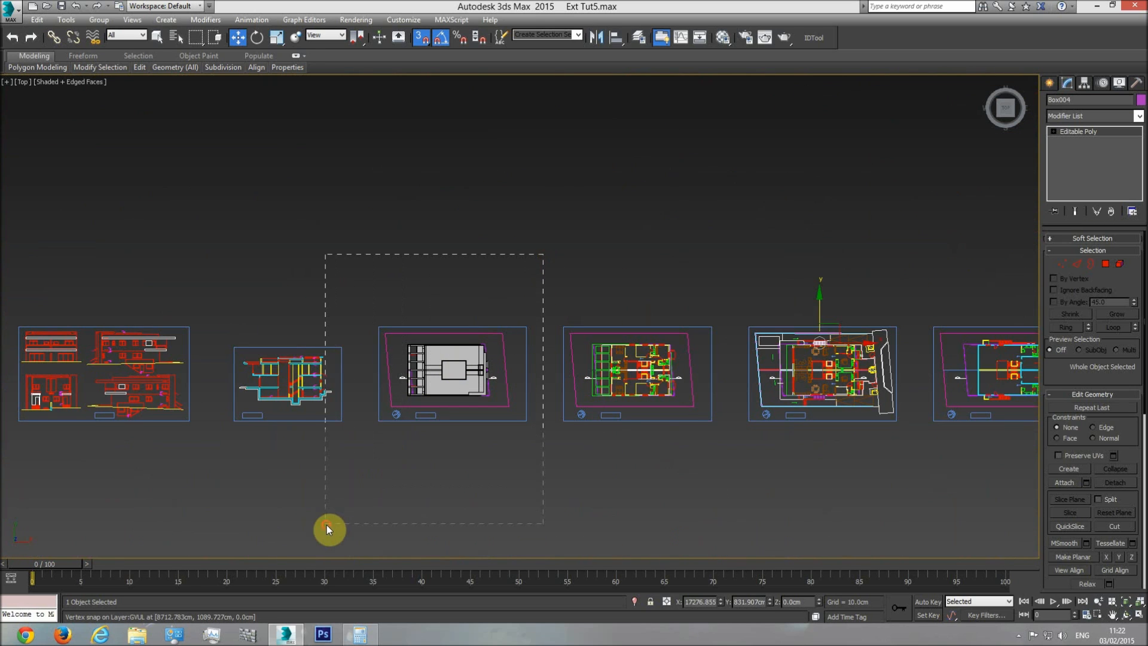
pyautogui.hotkey('ctrl', 'a')
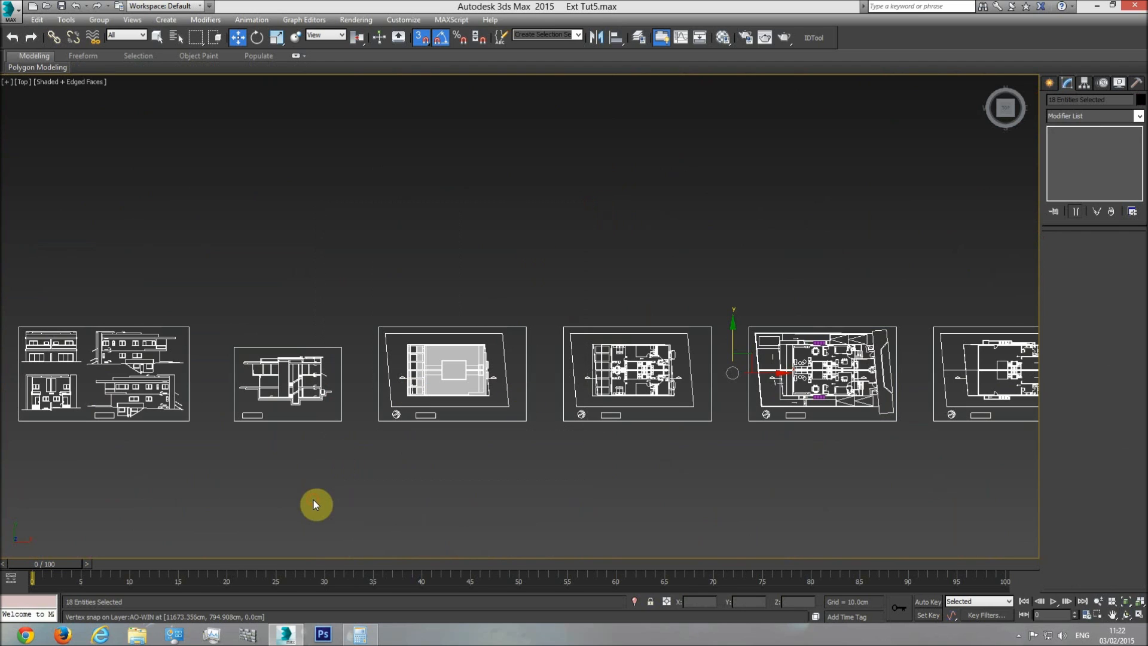
pyautogui.moveTo(314, 499); pyautogui.dragTo(117, 259)
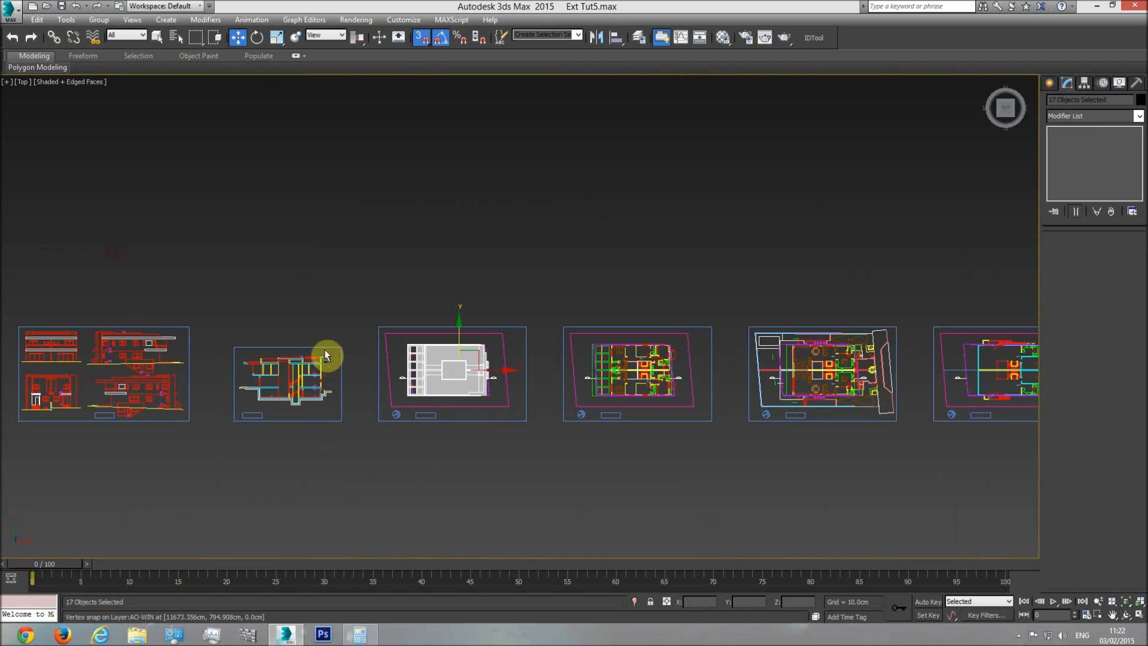
pyautogui.moveTo(500, 370)
pyautogui.mouseDown()
pyautogui.moveTo(866, 389)
pyautogui.moveTo(781, 353)
pyautogui.moveTo(797, 355)
pyautogui.mouseUp()
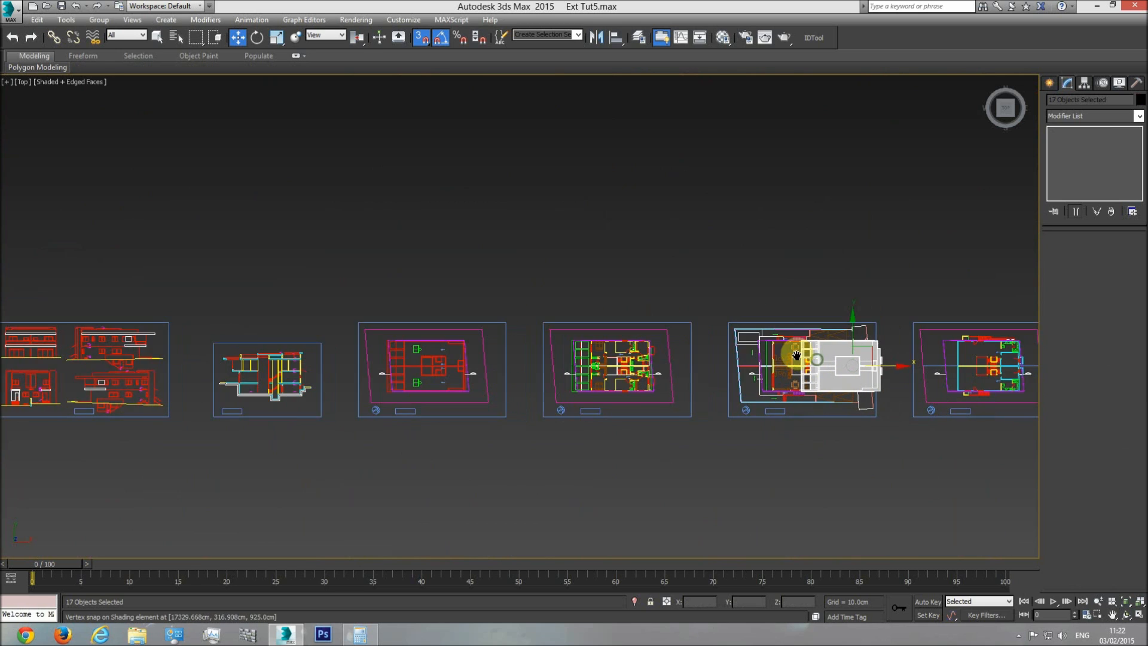
# Step: Move the building further along X with vertex snapping to align its walls with the plan beneath it
pyautogui.scroll(10, 796, 355)
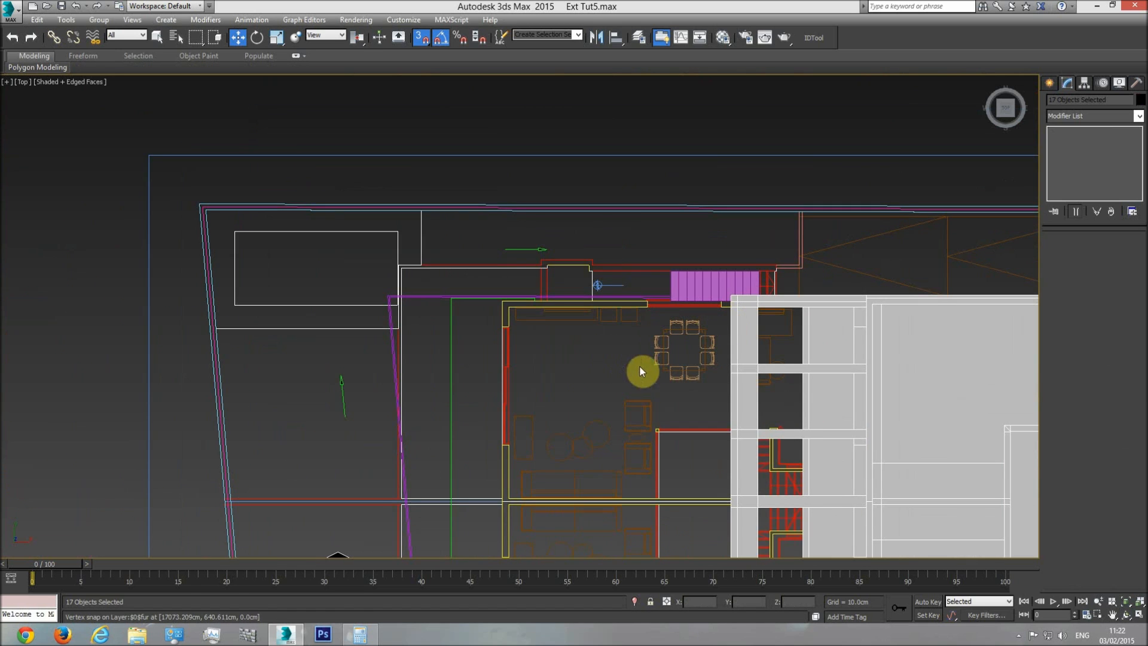
pyautogui.moveTo(680, 356); pyautogui.dragTo(415, 360, button='middle')
pyautogui.scroll(-3, 414, 360)
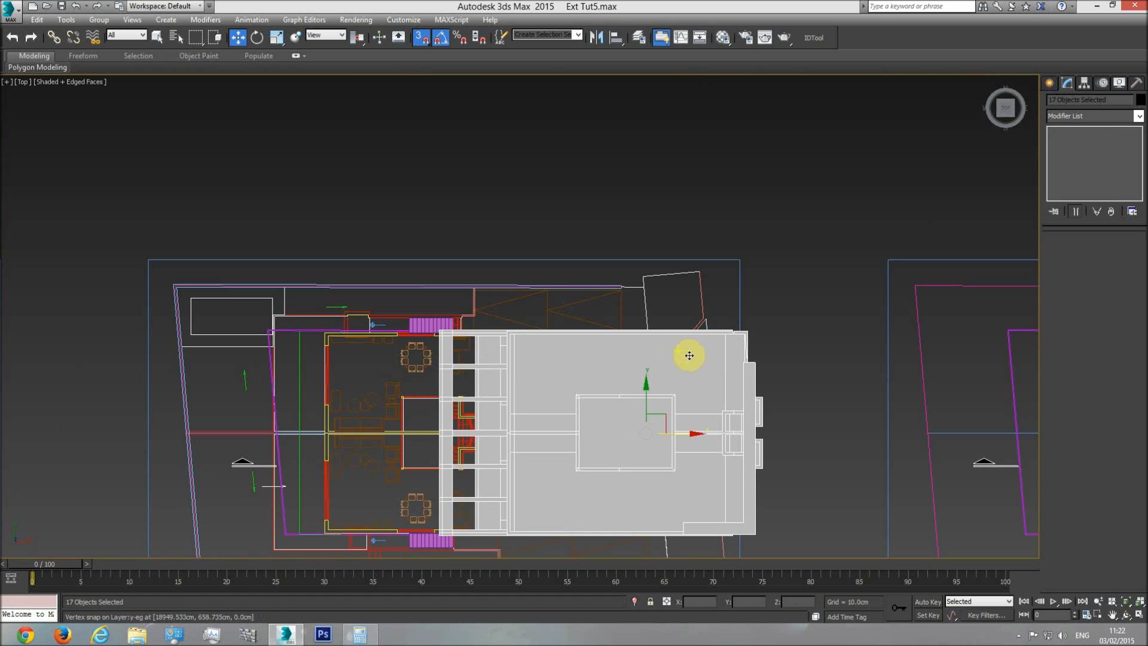
pyautogui.moveTo(666, 431); pyautogui.dragTo(838, 384)
pyautogui.scroll(5, 278, 336)
pyautogui.moveTo(838, 384); pyautogui.dragTo(359, 403, button='middle')
pyautogui.moveTo(359, 403); pyautogui.dragTo(881, 364)
pyautogui.scroll(5, 880, 364)
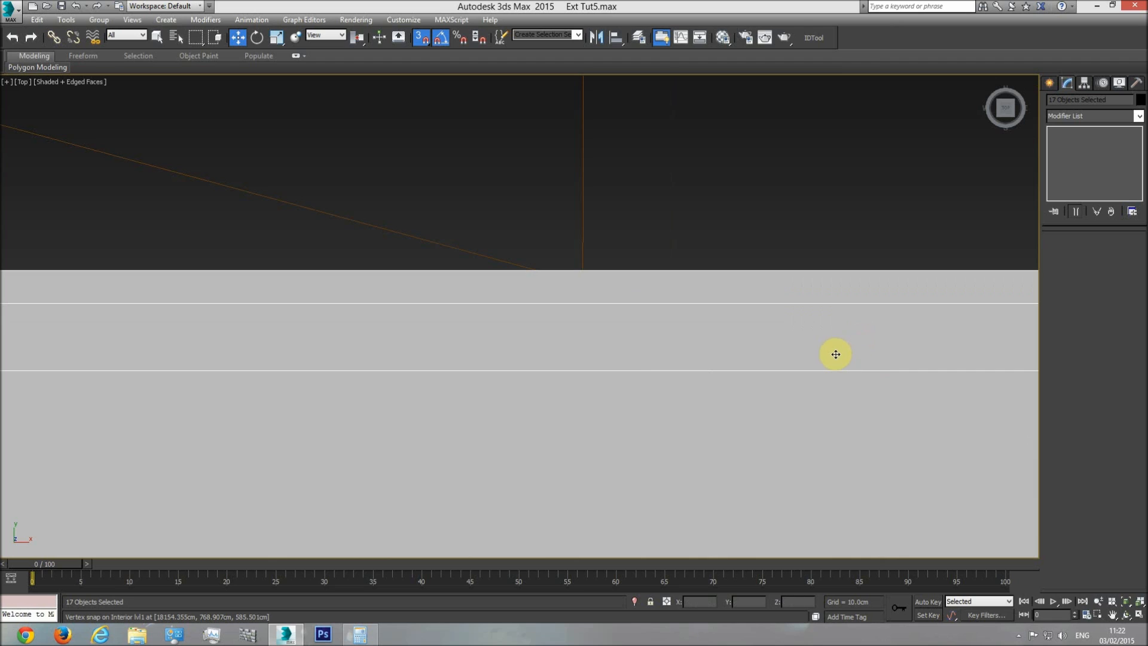
# Step: Check the building's alignment with the plan by toggling the wireframe display and temporarily hiding the selected objects
pyautogui.scroll(-5, 902, 374)
pyautogui.press('F3')
pyautogui.press('F3')
pyautogui.rightClick(584, 373)
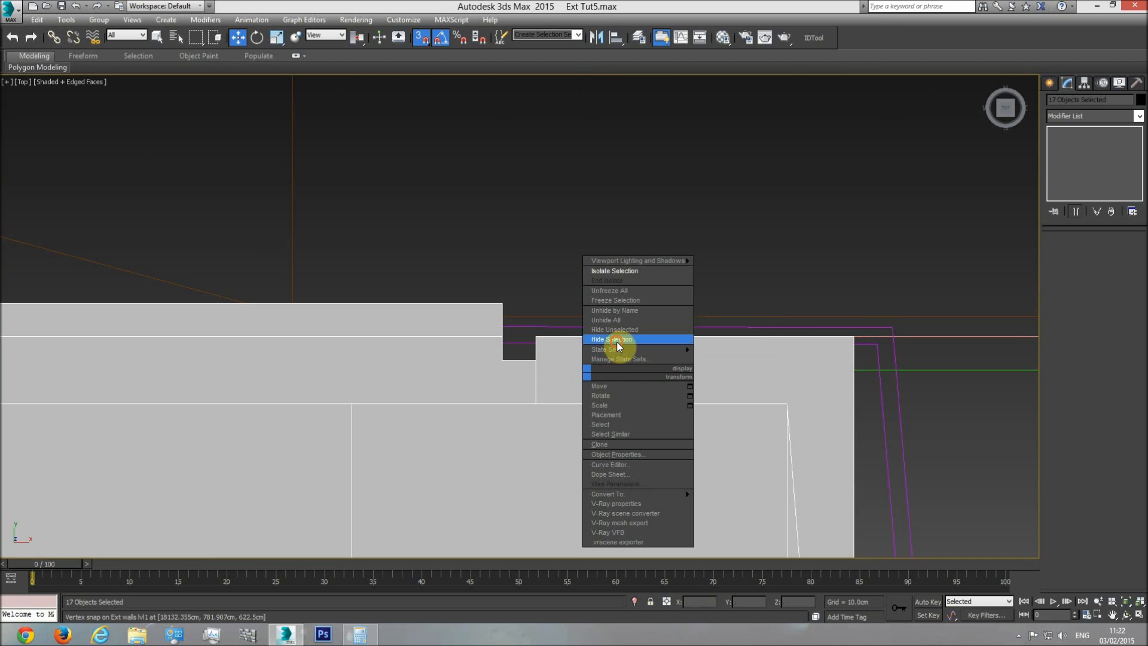
pyautogui.click(615, 340)
pyautogui.hotkey('ctrl', 'z')
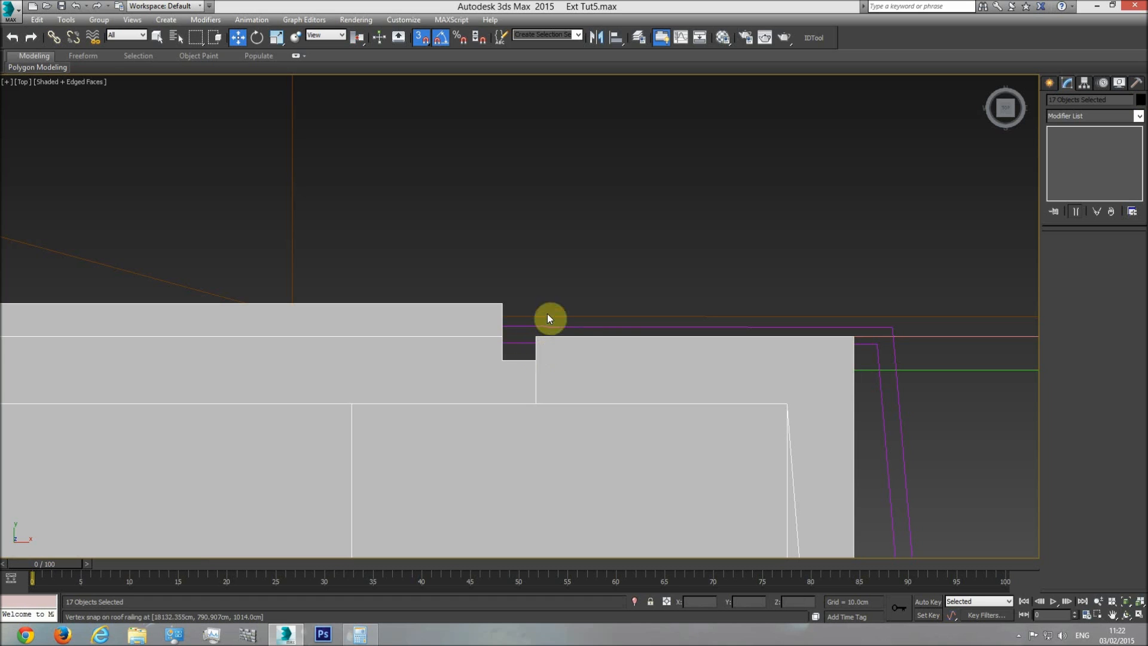
# Step: Examine how the original staircase sits against the building's side wall and door opening in the perspective view
pyautogui.press('p')
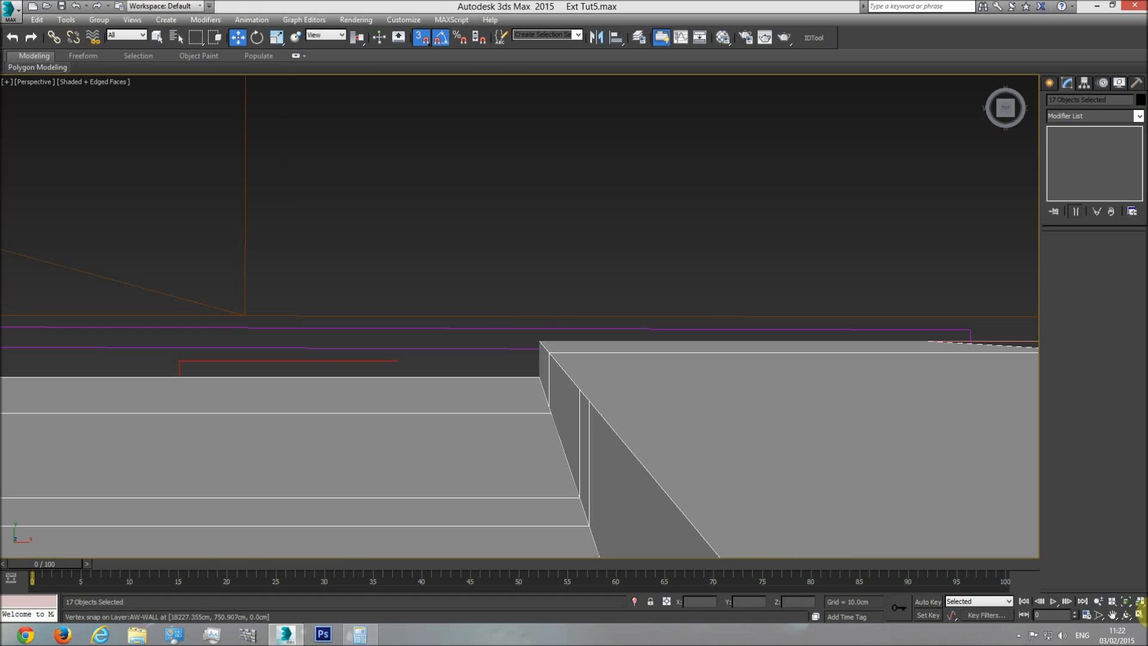
pyautogui.click(1131, 606)
pyautogui.click(1129, 616)
pyautogui.moveTo(608, 351); pyautogui.dragTo(553, 258)
pyautogui.moveTo(510, 305); pyautogui.dragTo(630, 299)
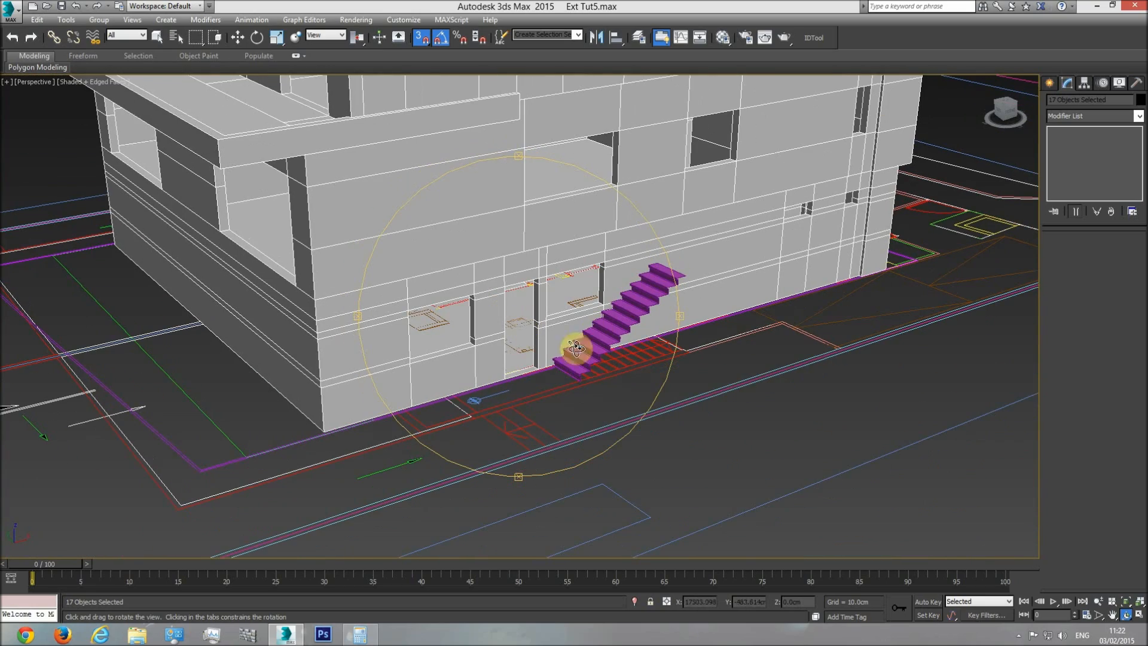
pyautogui.scroll(3, 545, 342)
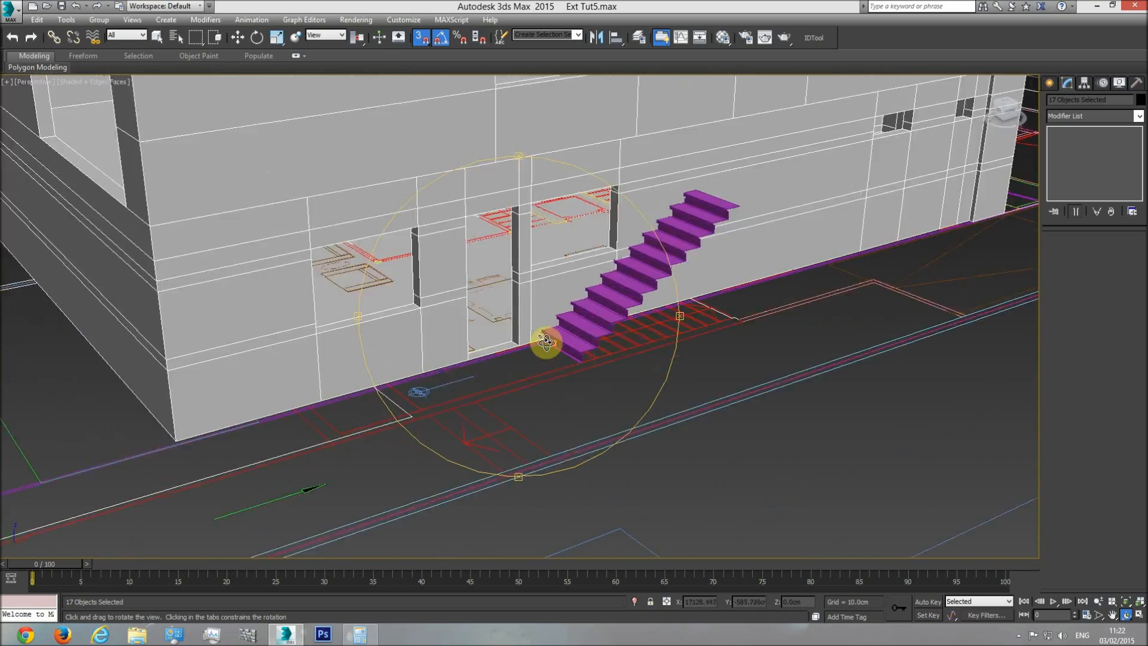
pyautogui.scroll(2, 545, 342)
pyautogui.scroll(4, 543, 376)
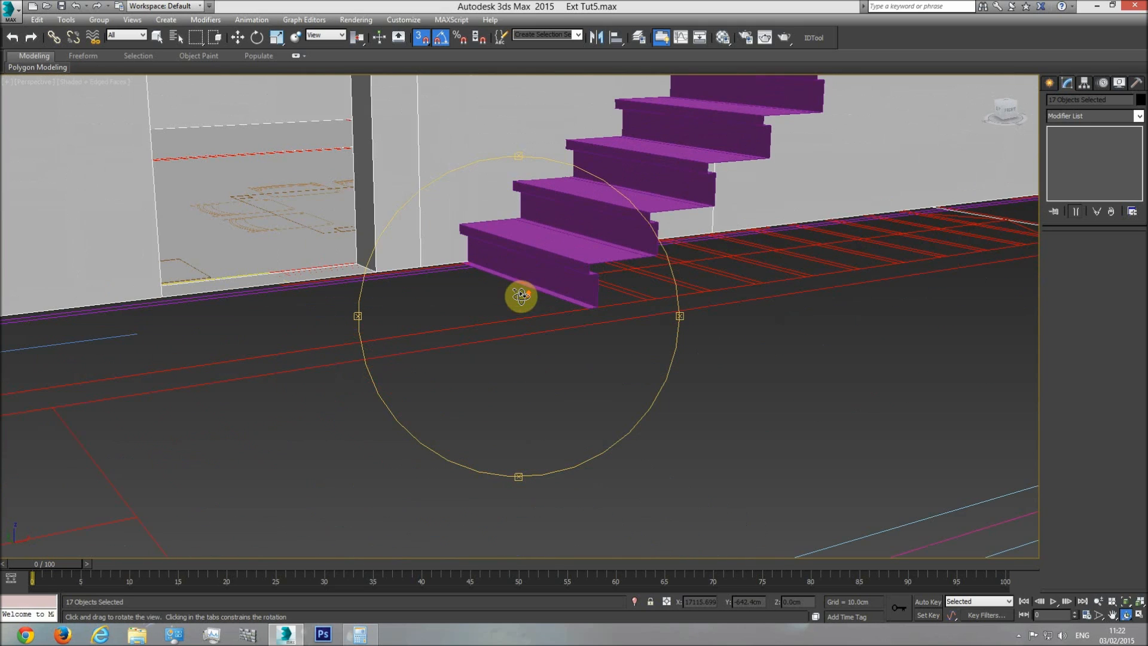
# Step: Select the original staircase and examine the stairs against the building walls from the opposite side and from above
pyautogui.press('w')
pyautogui.click(538, 257)
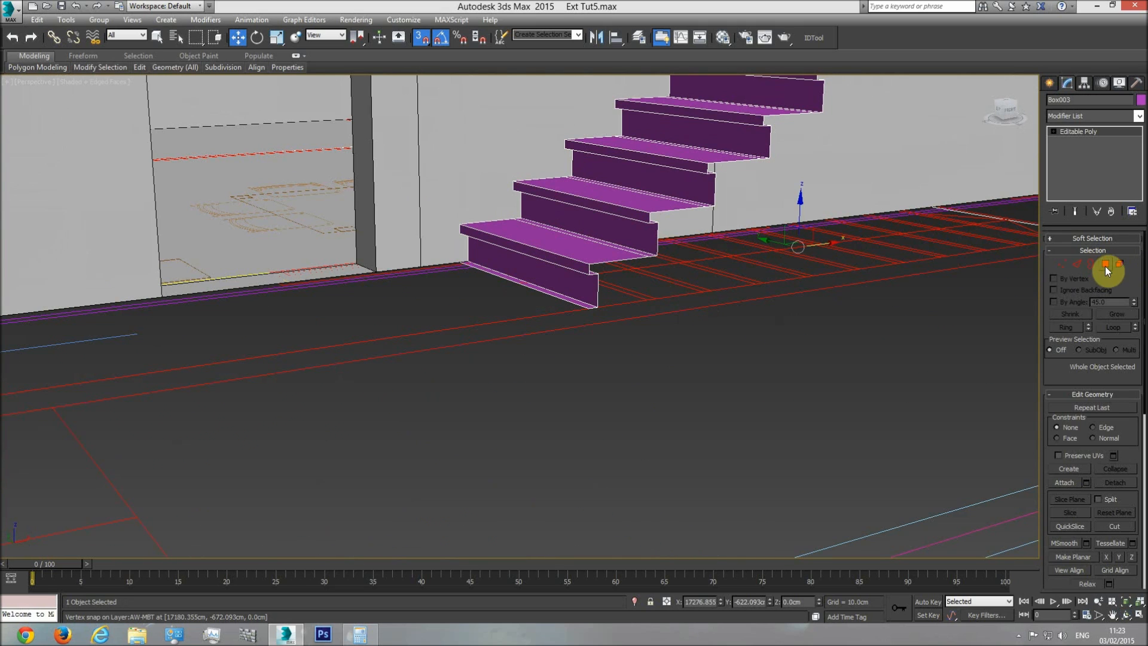
pyautogui.scroll(-6, 540, 367)
pyautogui.moveTo(568, 327); pyautogui.dragTo(567, 421, button='middle')
pyautogui.click(1126, 615)
pyautogui.moveTo(541, 332); pyautogui.dragTo(633, 274)
pyautogui.scroll(-2, 632, 274)
pyautogui.scroll(-6, 535, 348)
pyautogui.moveTo(513, 369); pyautogui.dragTo(467, 346)
pyautogui.scroll(8, 466, 347)
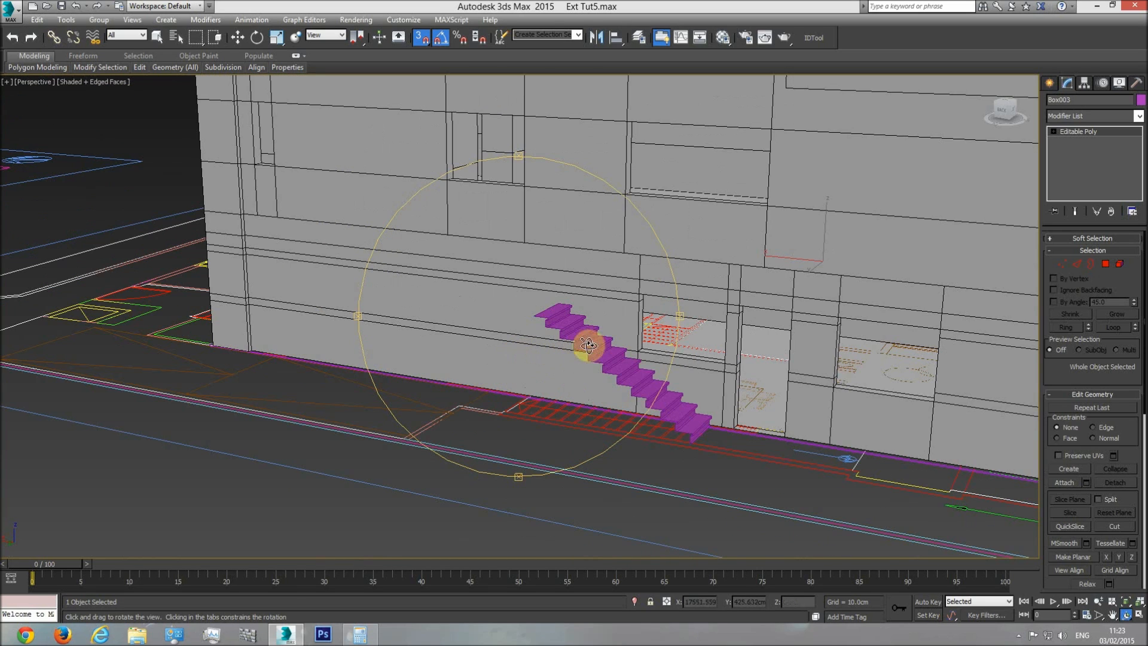
pyautogui.moveTo(520, 371); pyautogui.dragTo(506, 443)
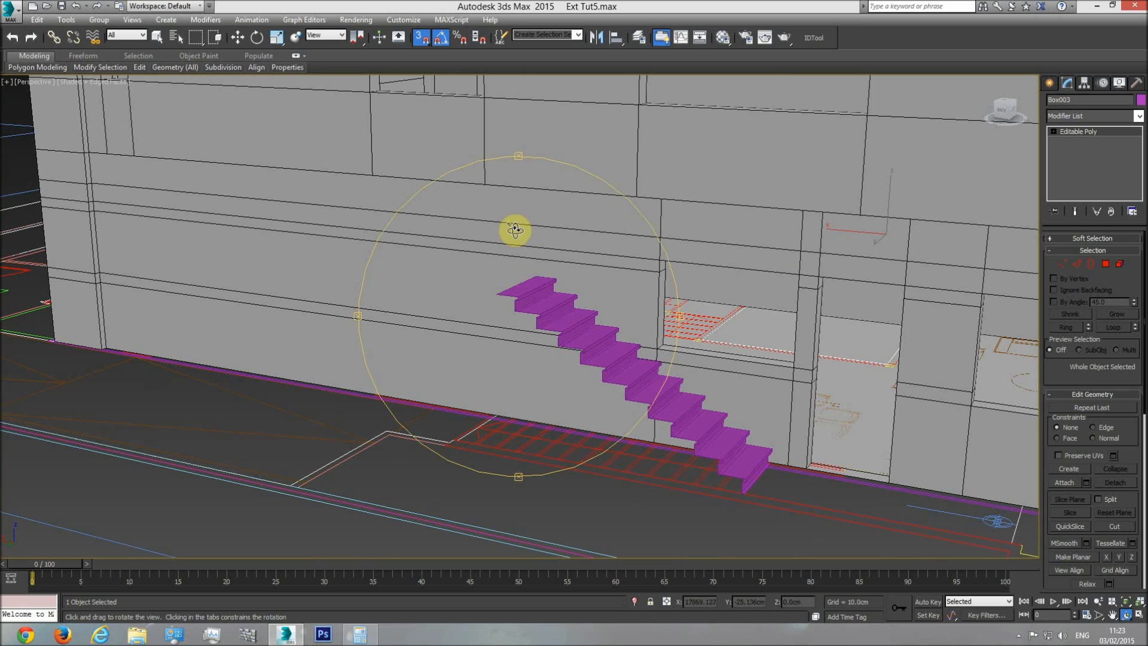
pyautogui.press('t')
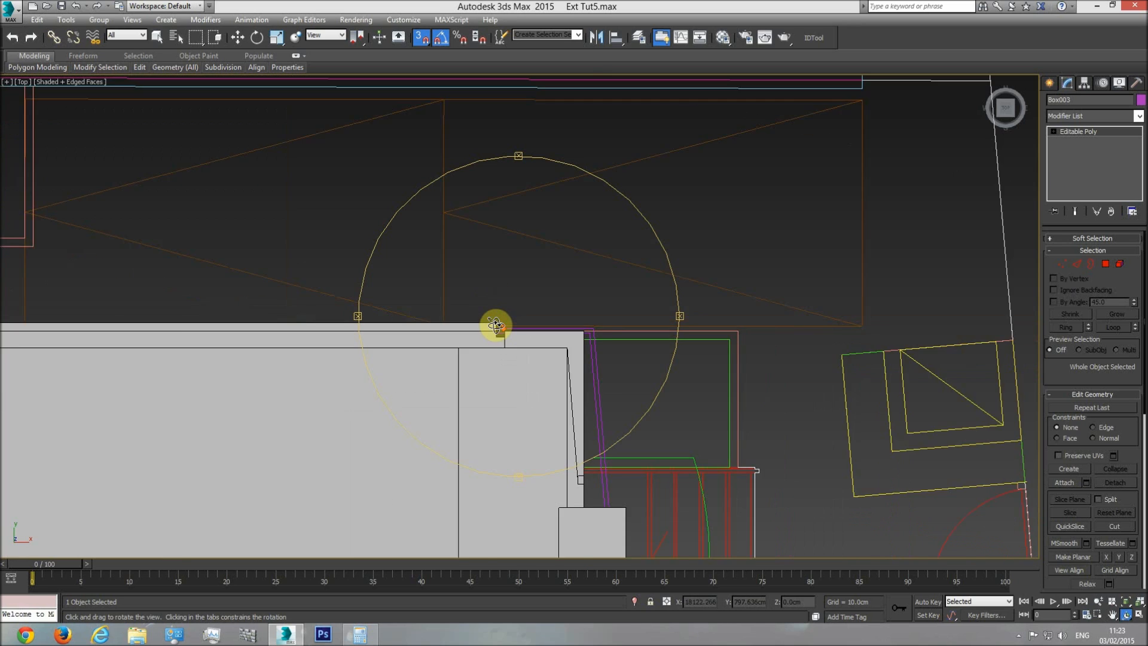
pyautogui.scroll(10, 434, 338)
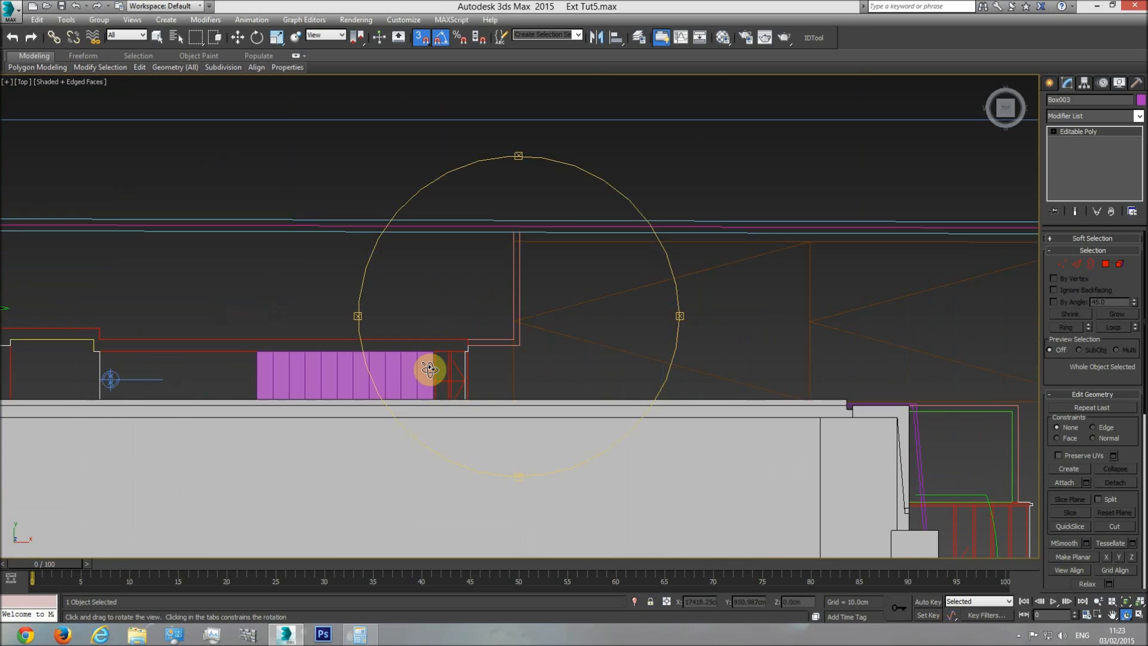
pyautogui.scroll(-10, 499, 347)
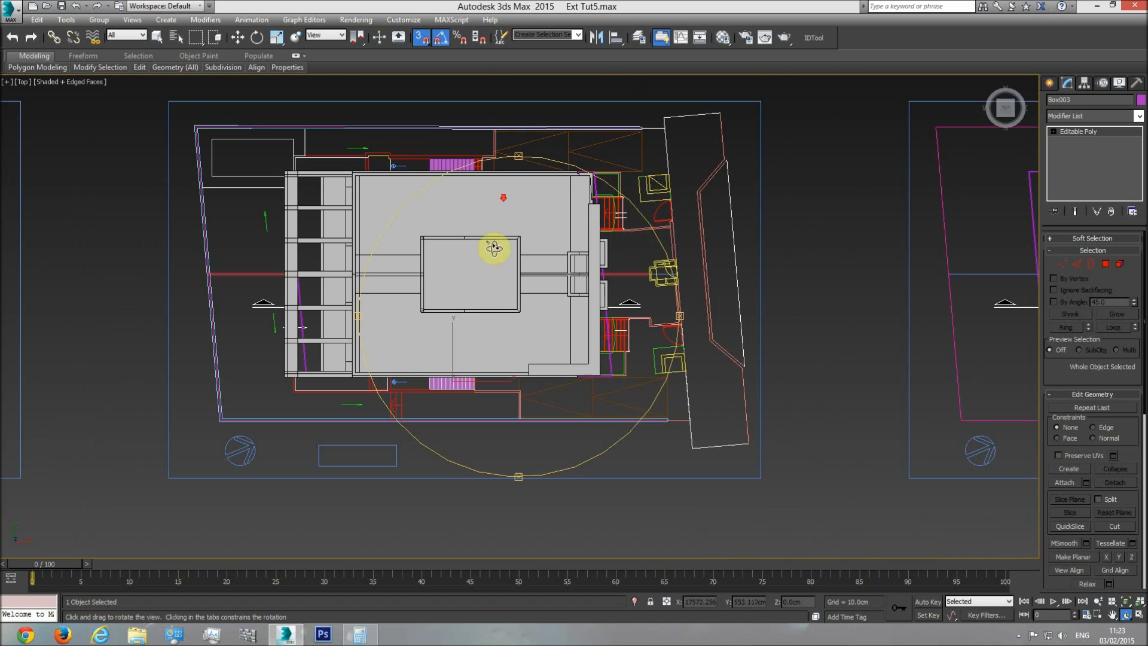
# Step: Examine how the exterior stairs are drawn in the building's elevation drawings
pyautogui.scroll(-2, 504, 289)
pyautogui.moveTo(504, 289); pyautogui.dragTo(790, 343, button='middle')
pyautogui.scroll(-2, 484, 390)
pyautogui.scroll(-4, 790, 344)
pyautogui.moveTo(454, 388); pyautogui.dragTo(901, 371, button='middle')
pyautogui.scroll(6, 378, 357)
pyautogui.moveTo(347, 359); pyautogui.dragTo(479, 357, button='middle')
pyautogui.moveTo(425, 396); pyautogui.dragTo(487, 444, button='middle')
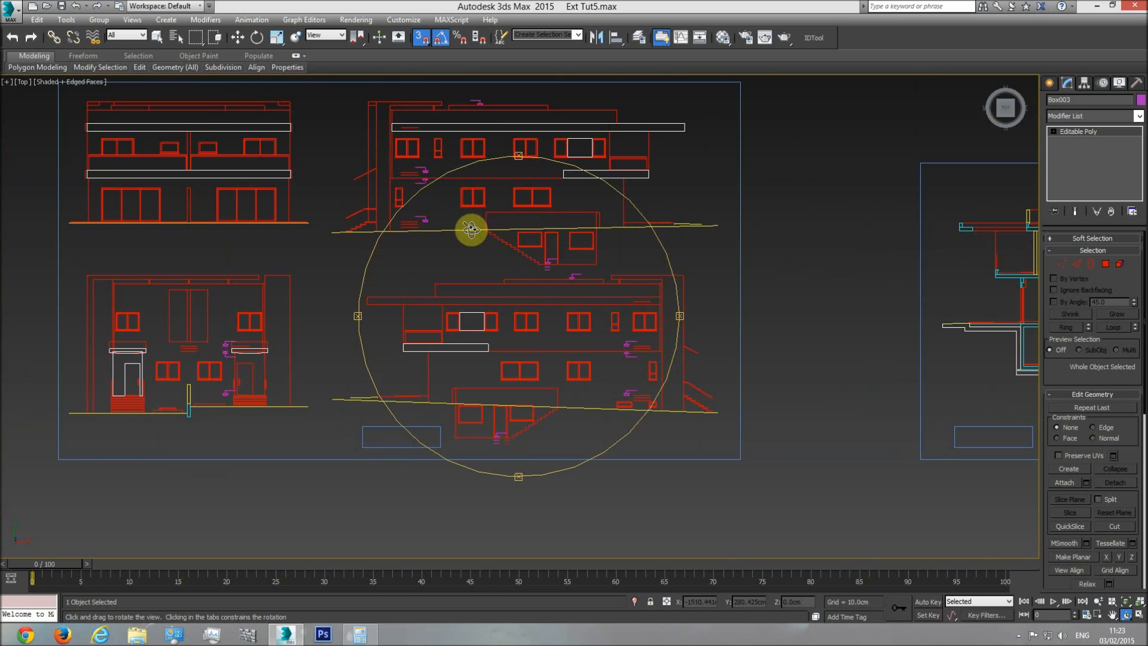
pyautogui.press('w')
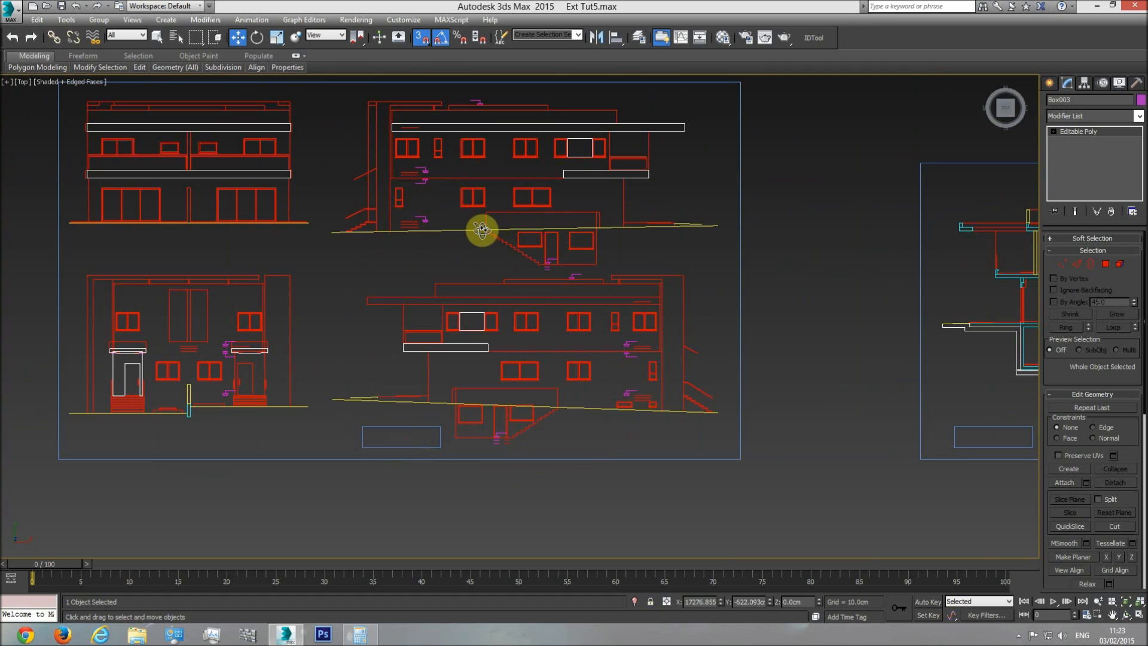
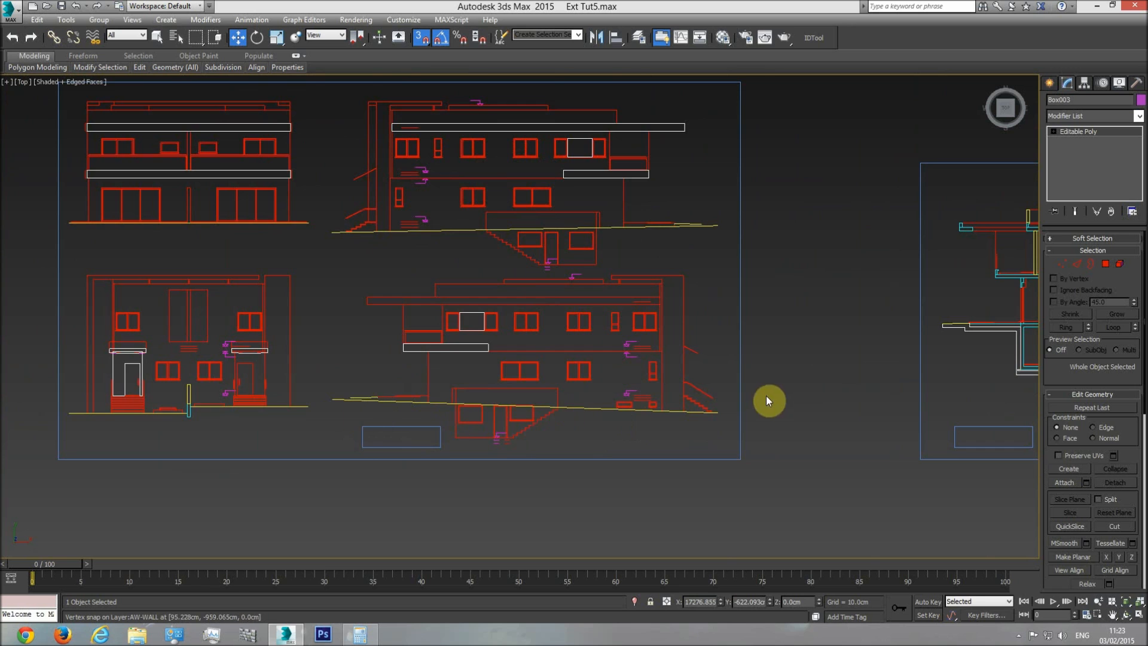
# Step: Copy the upper-side staircase along X in the top view and snap the copy's corner against the end of the original flight
pyautogui.scroll(-3, 766, 396)
pyautogui.moveTo(797, 389); pyautogui.dragTo(588, 388, button='middle')
pyautogui.moveTo(745, 380); pyautogui.dragTo(443, 405, button='middle')
pyautogui.scroll(-2, 443, 406)
pyautogui.moveTo(806, 438); pyautogui.dragTo(745, 441, button='middle')
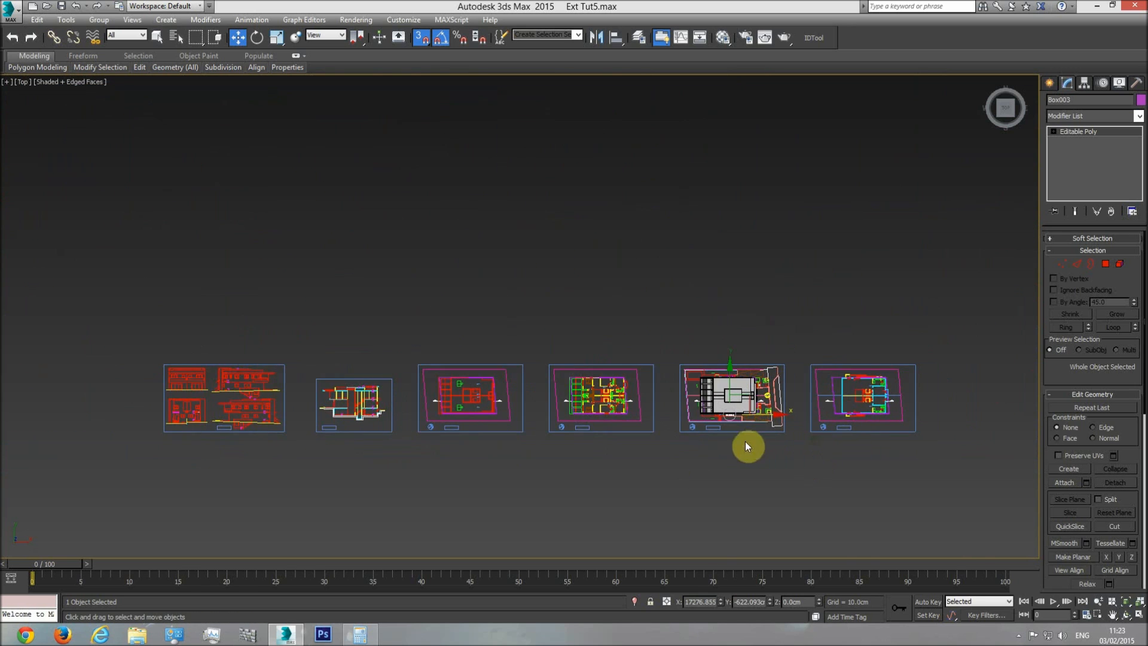
pyautogui.scroll(5, 744, 441)
pyautogui.scroll(3, 674, 303)
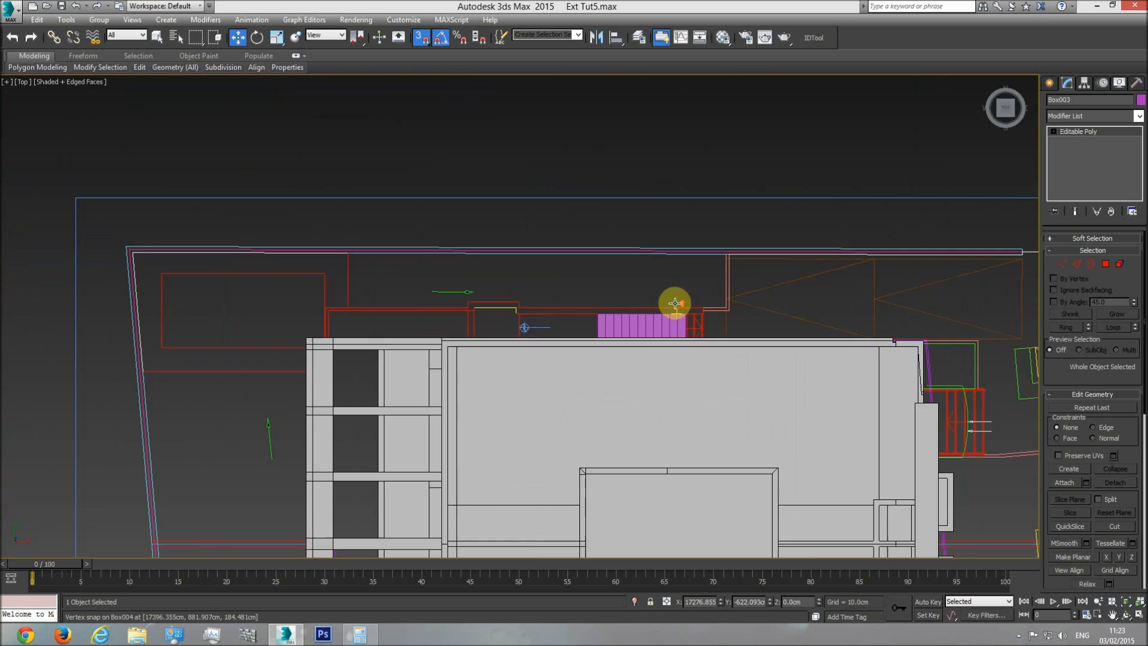
pyautogui.scroll(3, 674, 303)
pyautogui.click(672, 328)
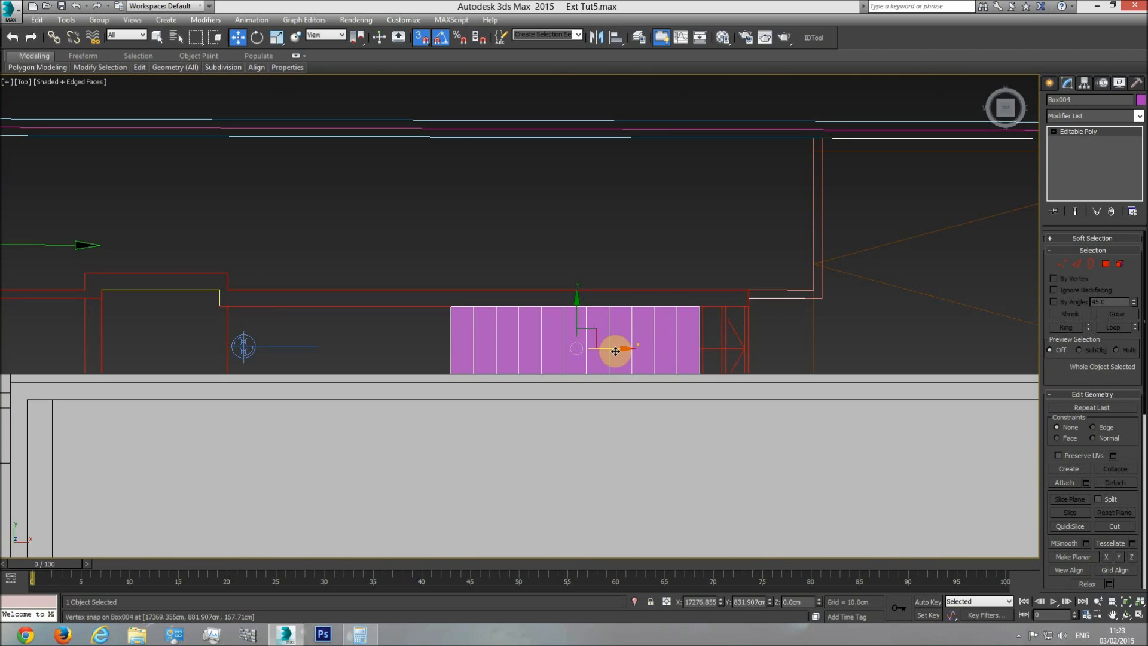
pyautogui.moveTo(614, 349)
pyautogui.keyDown('shift'); pyautogui.mouseDown()
pyautogui.moveTo(887, 332)
pyautogui.moveTo(859, 334)
pyautogui.mouseUp(); pyautogui.keyUp('shift')
pyautogui.click(575, 367)
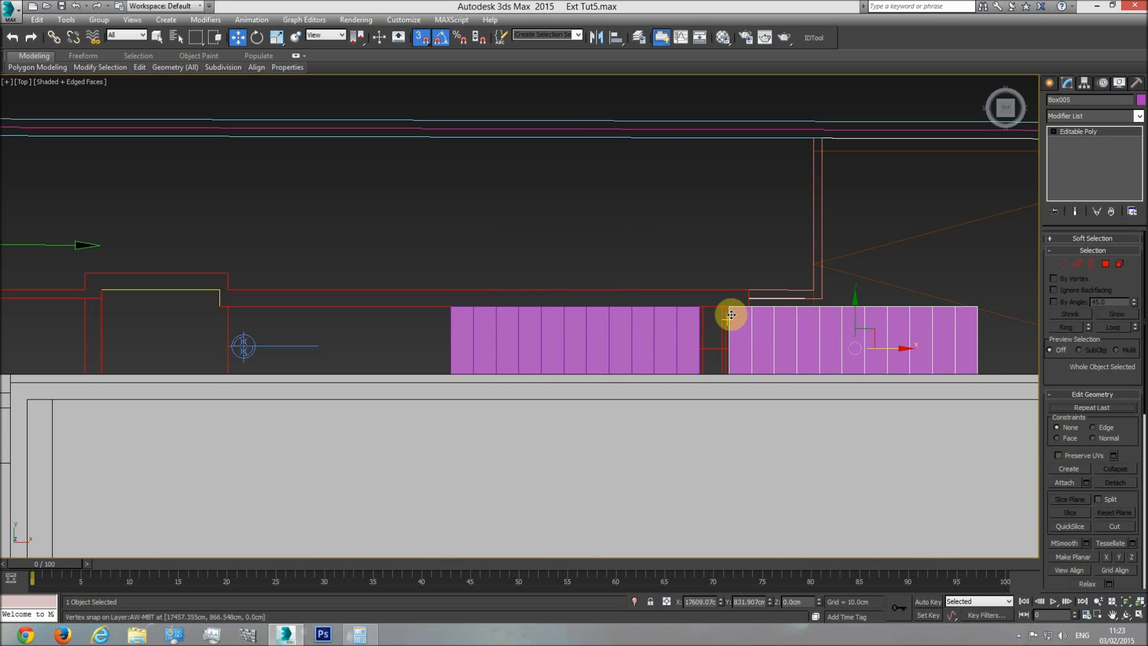
pyautogui.moveTo(729, 308); pyautogui.dragTo(698, 306)
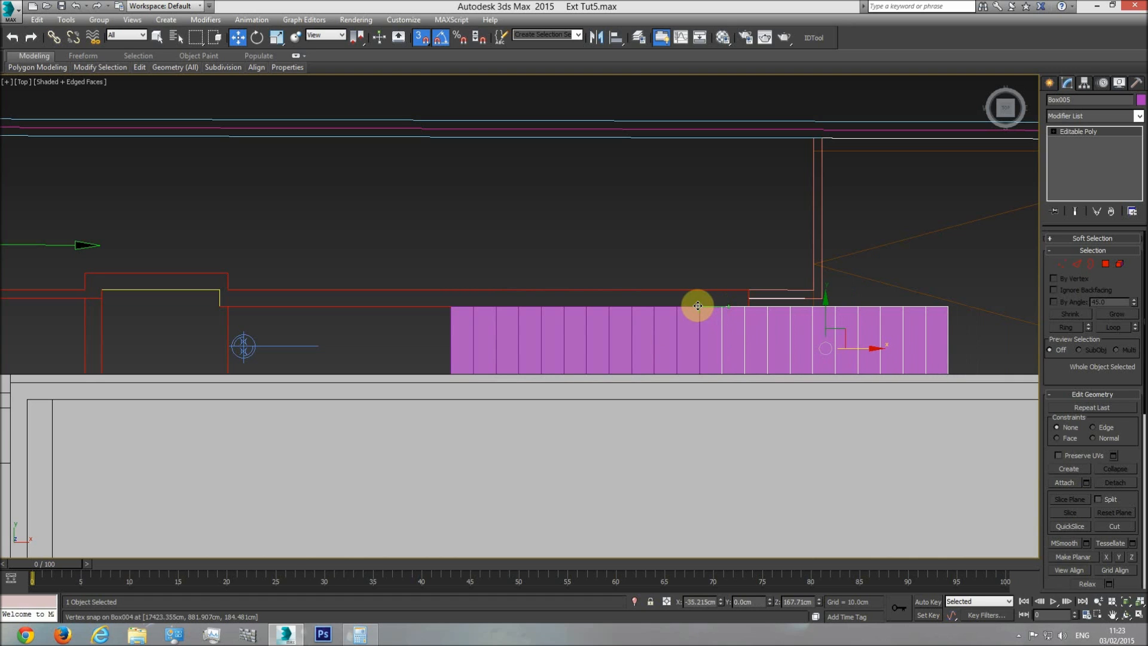
# Step: Raise the copied flight along Z and vertex-snap its lowest riser onto the top tread of the original staircase
pyautogui.press('p')
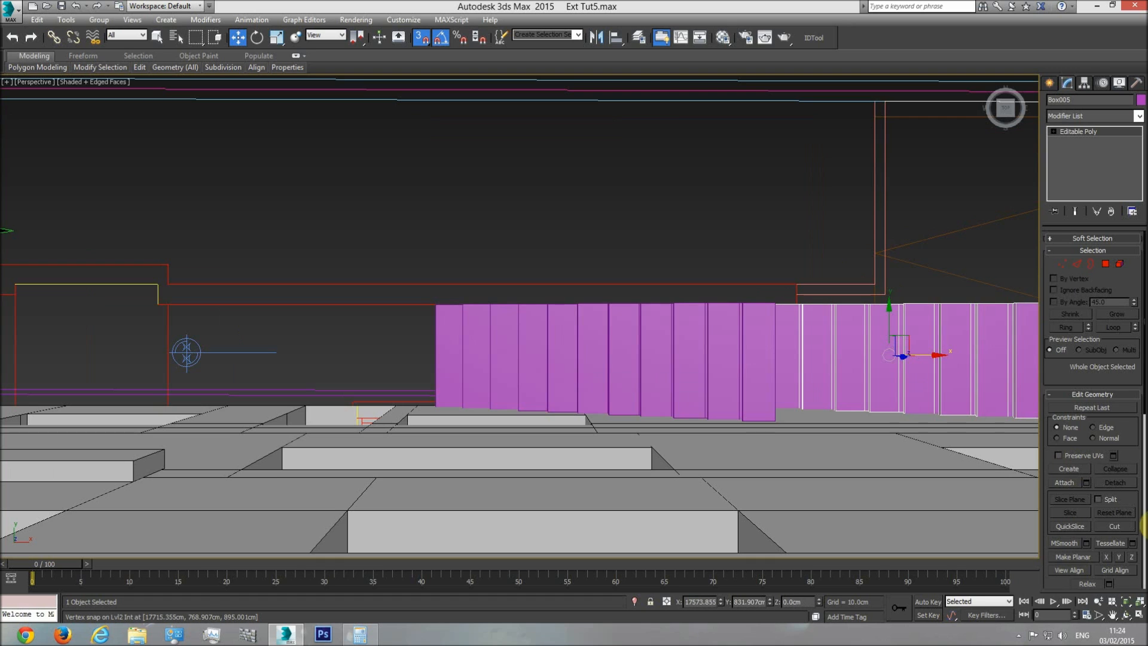
pyautogui.click(1125, 615)
pyautogui.moveTo(613, 349); pyautogui.dragTo(543, 359)
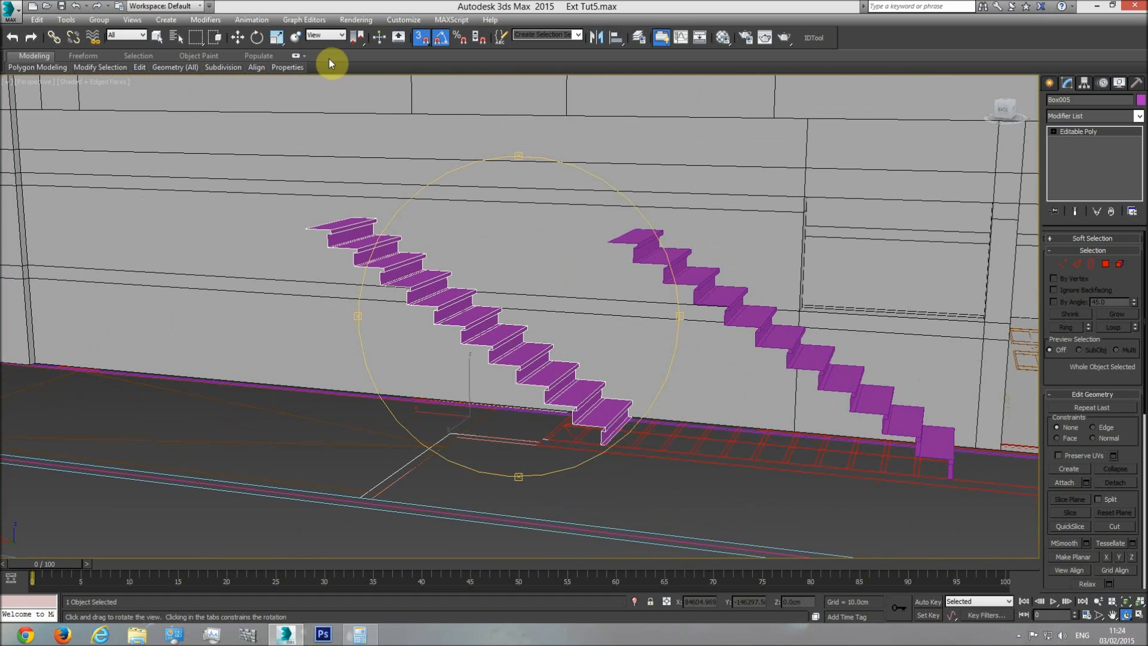
pyautogui.click(239, 38)
pyautogui.moveTo(466, 385); pyautogui.dragTo(508, 160)
pyautogui.scroll(5, 622, 205)
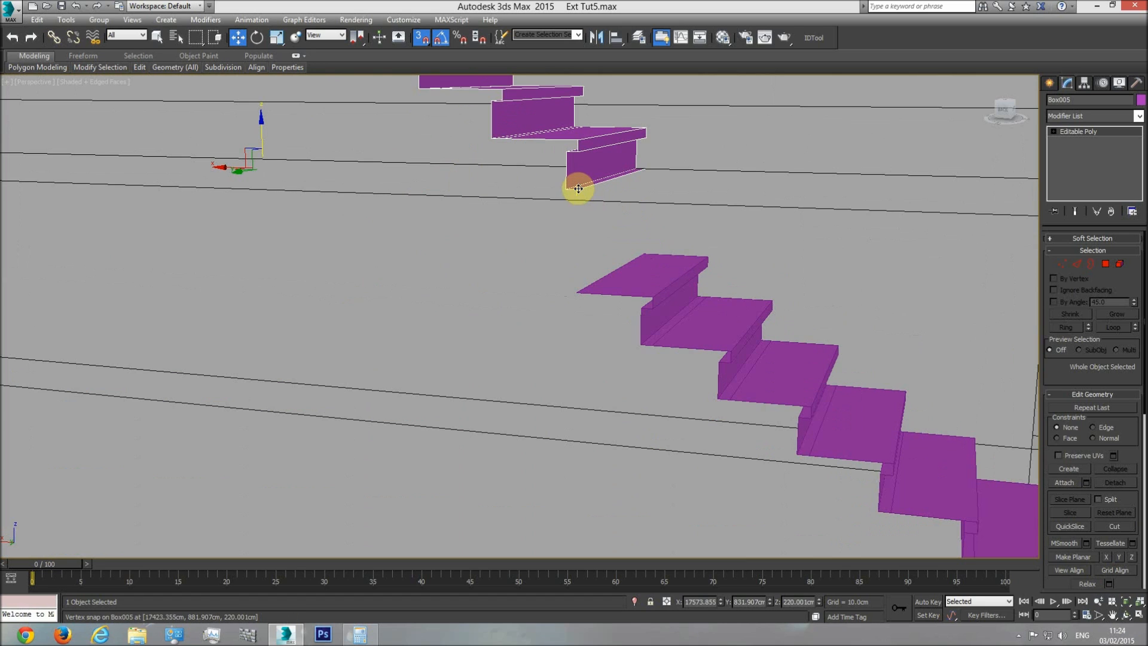
pyautogui.moveTo(578, 188); pyautogui.dragTo(580, 295)
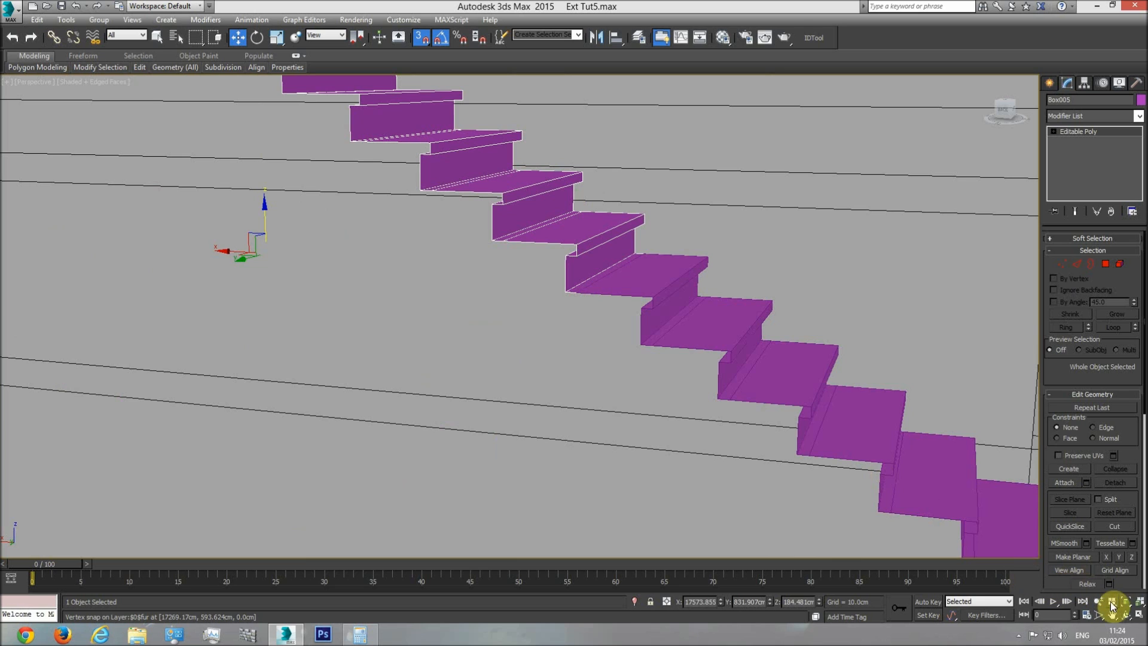
# Step: Select and delete the copied flight's polygons that extend beyond the staircase drawn on the plan
pyautogui.press('t')
pyautogui.scroll(5, 714, 347)
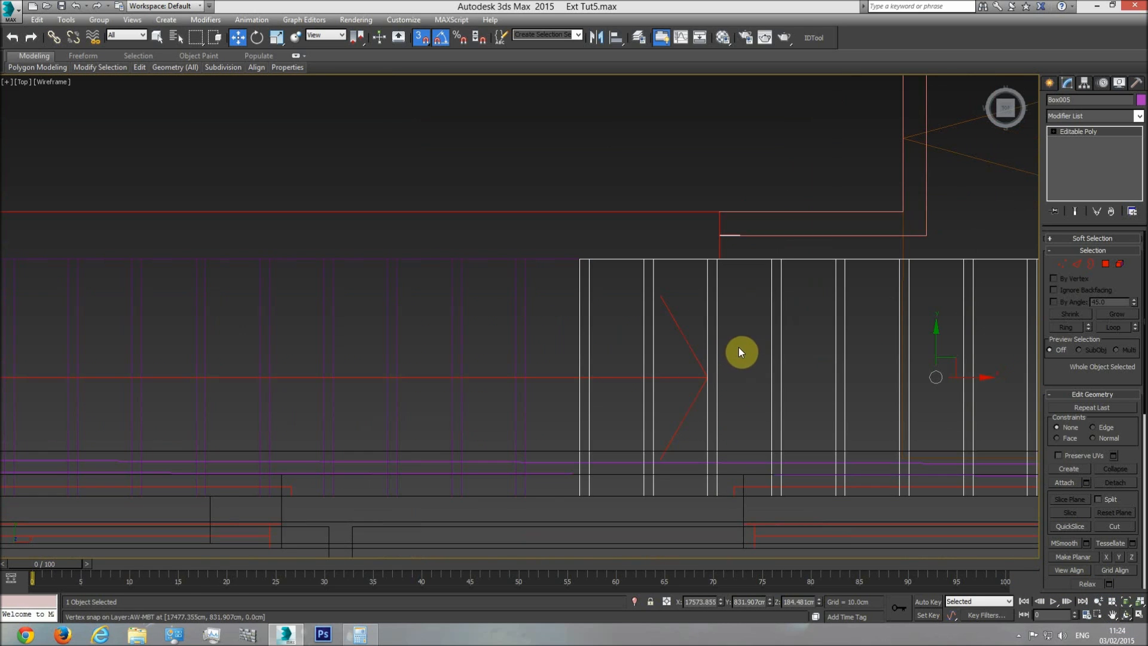
pyautogui.moveTo(935, 336); pyautogui.dragTo(930, 295)
pyautogui.hotkey('ctrl', 'z')
pyautogui.click(1106, 264)
pyautogui.scroll(-3, 884, 295)
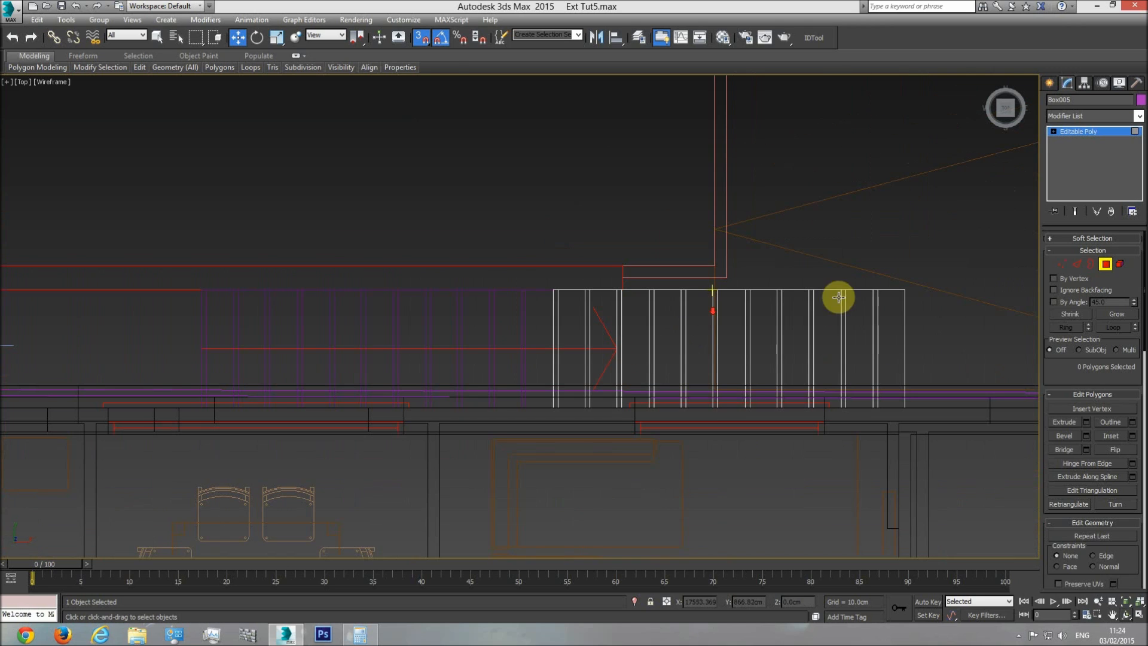
pyautogui.moveTo(643, 450); pyautogui.dragTo(643, 448)
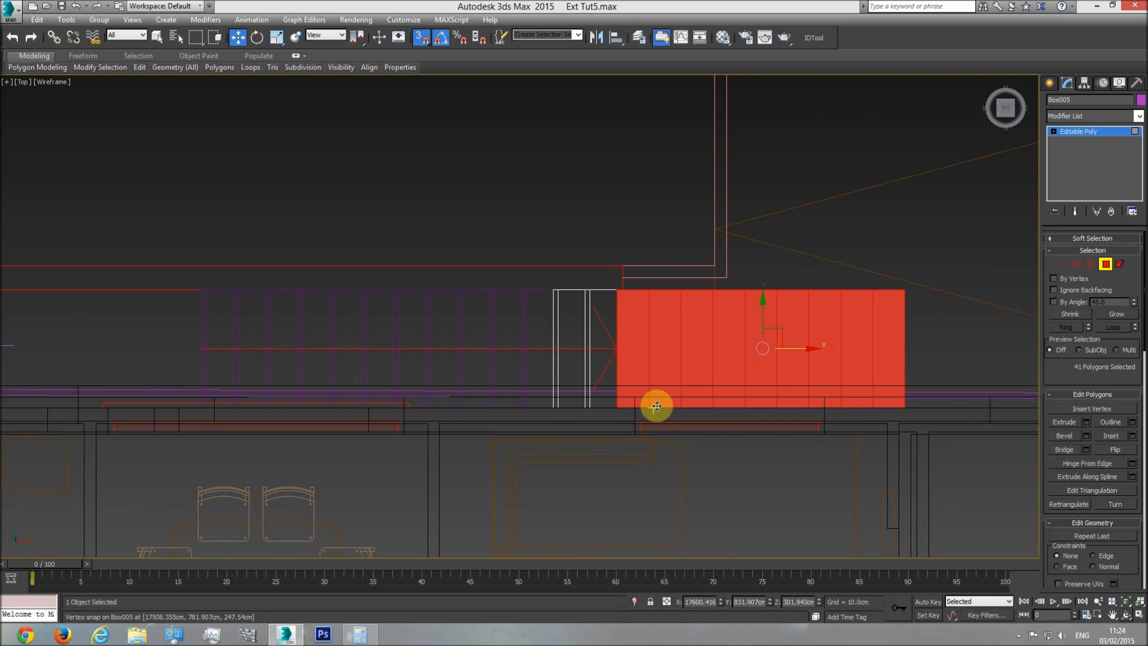
pyautogui.press('Delete')
# Step: Try removing the leftover faces at the copied flight's upper end in the shaded perspective view, and undo the deletions
pyautogui.press('p')
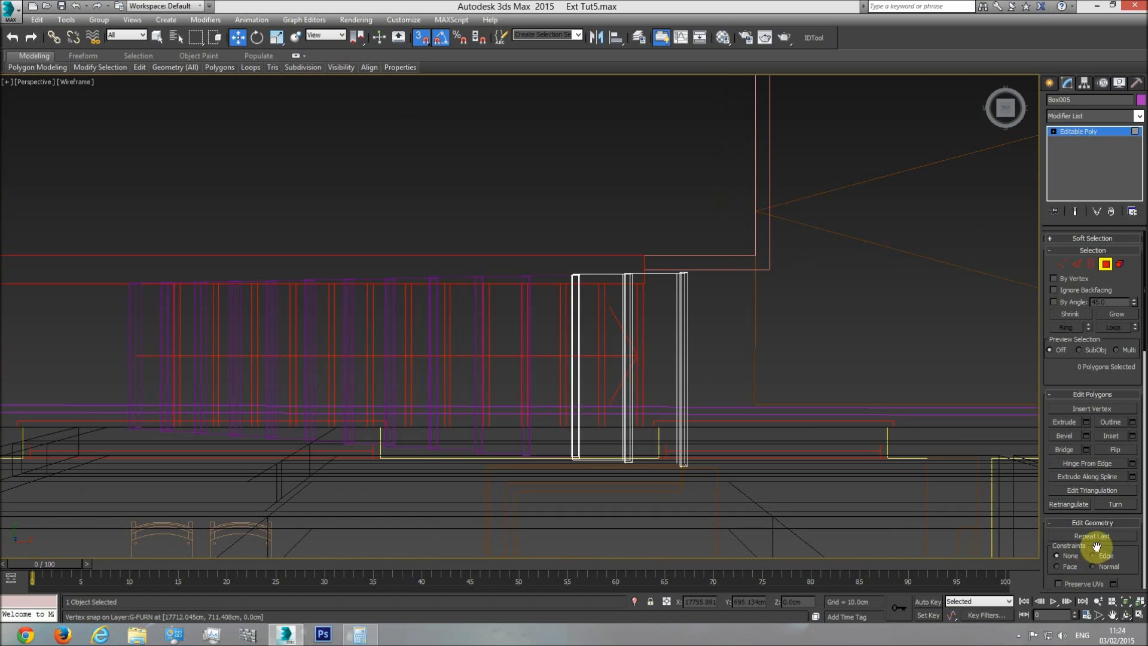
pyautogui.click(1119, 601)
pyautogui.moveTo(535, 341)
pyautogui.mouseDown()
pyautogui.moveTo(605, 325)
pyautogui.moveTo(700, 269)
pyautogui.moveTo(587, 357)
pyautogui.moveTo(568, 389)
pyautogui.moveTo(584, 376)
pyautogui.mouseUp()
pyautogui.press('F3')
pyautogui.rightClick(569, 326)
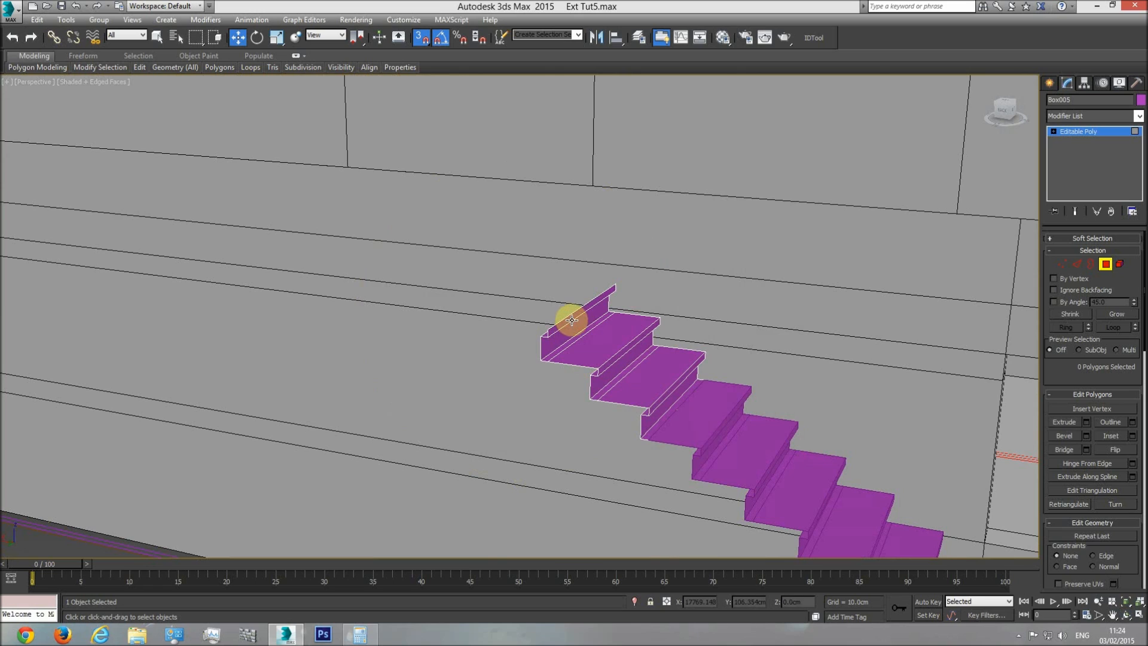
pyautogui.click(567, 319)
pyautogui.press('Delete')
pyautogui.click(548, 336)
pyautogui.press('Delete')
pyautogui.click(551, 340)
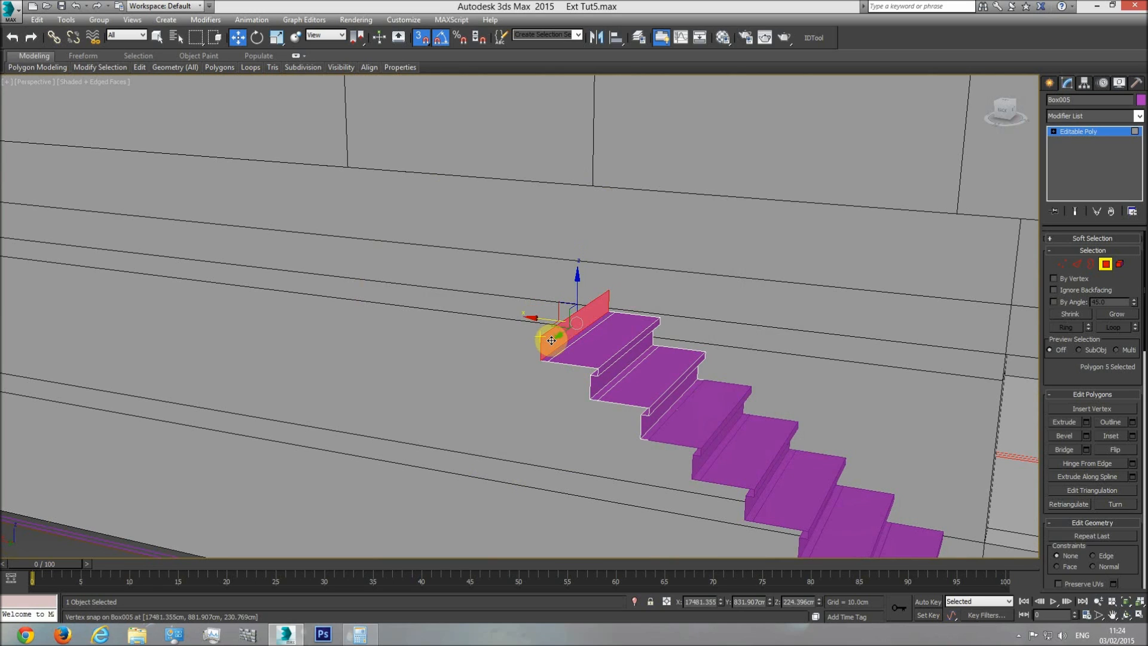
pyautogui.press('Delete')
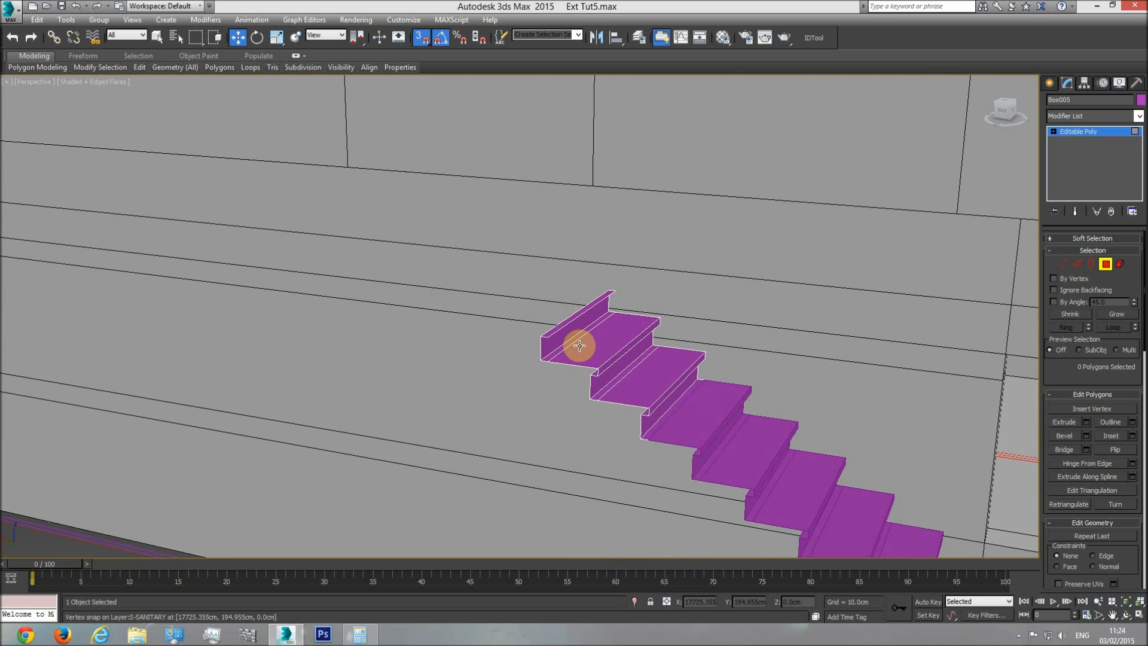
pyautogui.hotkey('ctrl', 'z')
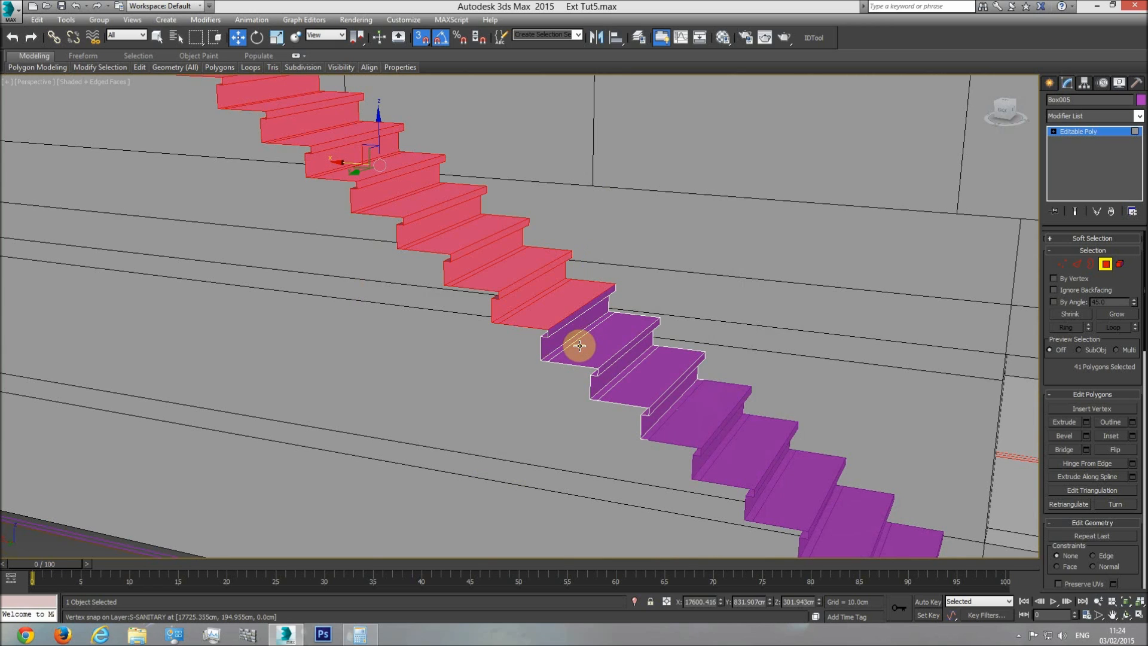
# Step: Exclude the lowest selected tread from the surplus steps' selection and delete the other selected polygons
pyautogui.keyDown('alt'); pyautogui.click(546, 311); pyautogui.keyUp('alt')
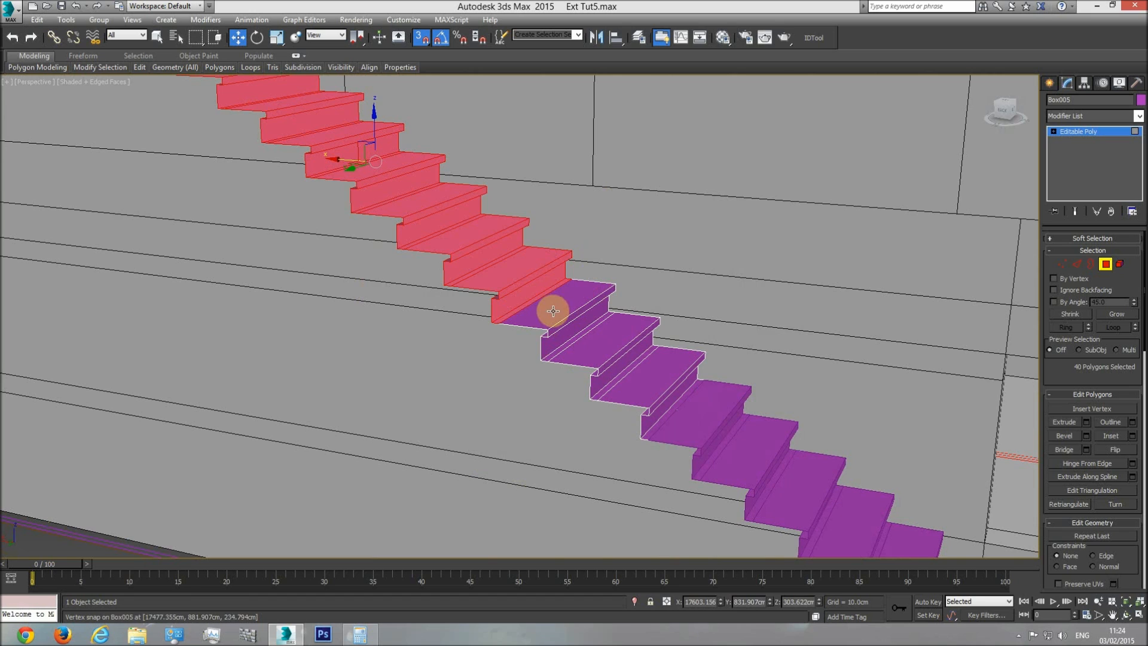
pyautogui.press('Delete')
pyautogui.click(1109, 130)
pyautogui.scroll(-5, 615, 295)
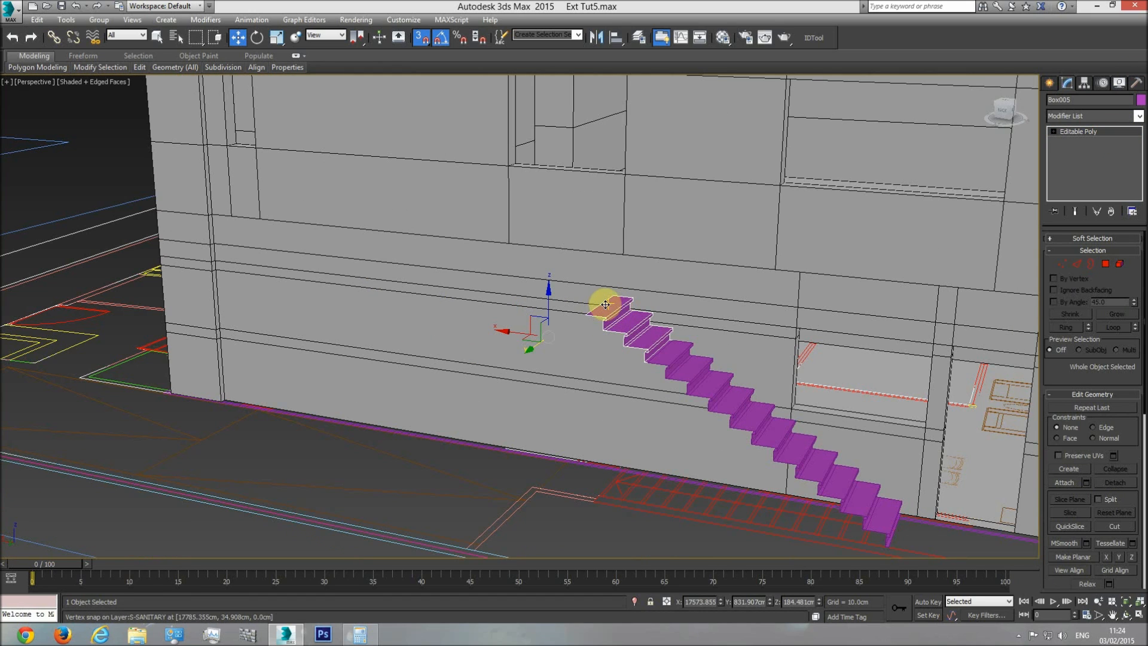
# Step: Rename the original staircase "stares left side" and attach the trimmed extra steps to it
pyautogui.click(1126, 615)
pyautogui.moveTo(648, 346); pyautogui.dragTo(723, 443)
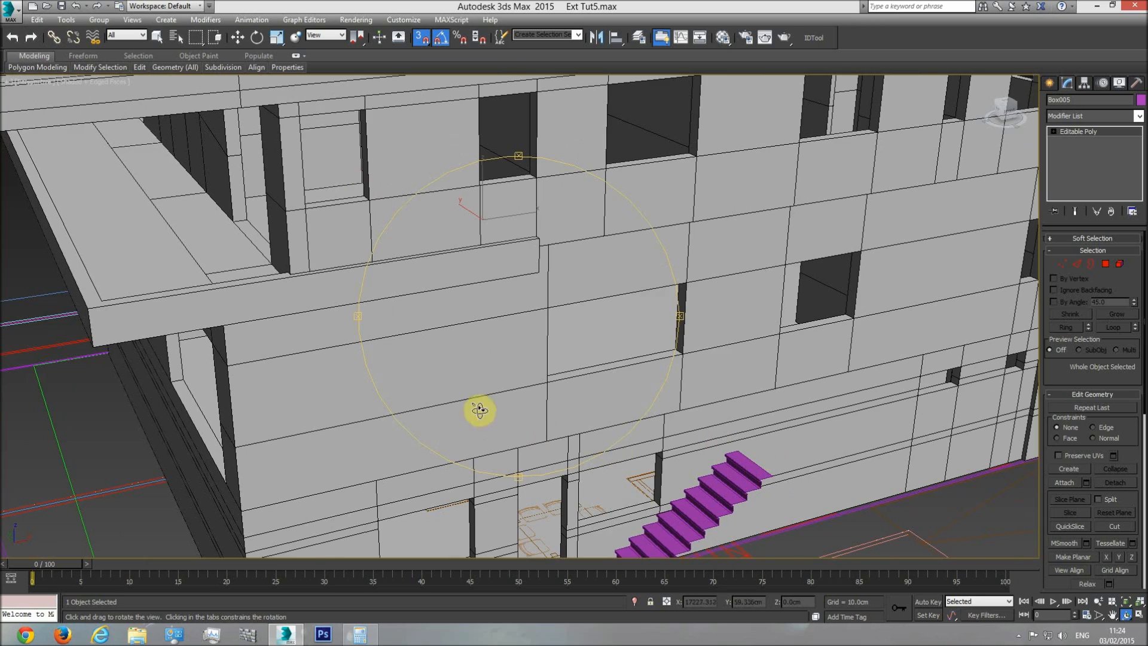
pyautogui.moveTo(477, 411); pyautogui.dragTo(554, 363)
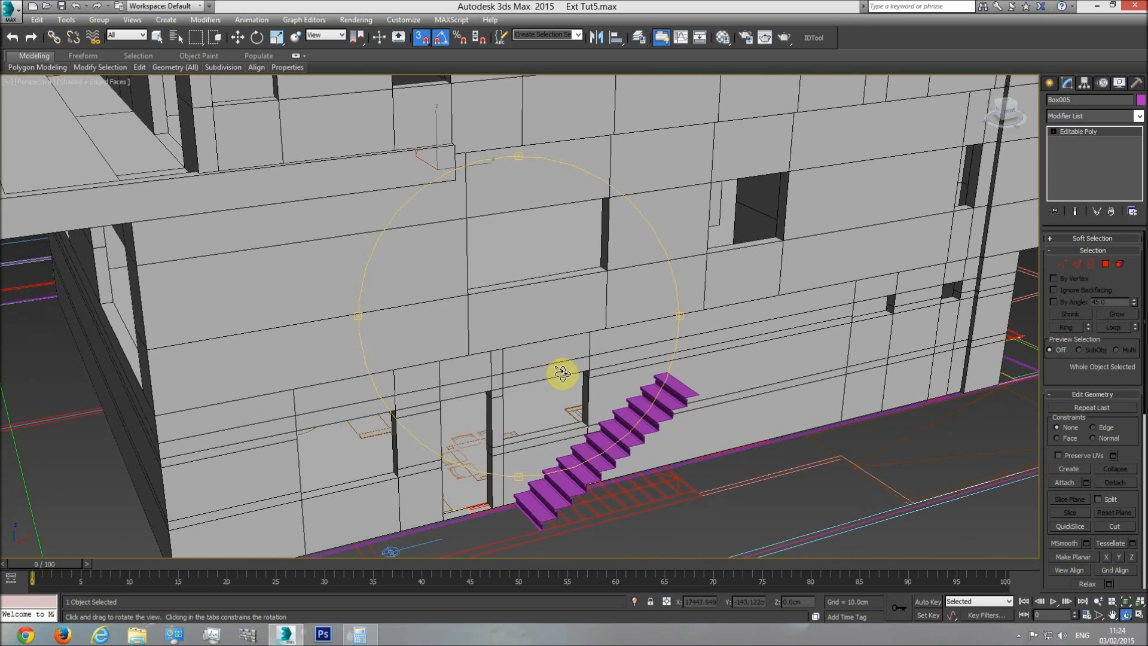
pyautogui.moveTo(569, 350); pyautogui.dragTo(475, 260)
pyautogui.press('w')
pyautogui.click(468, 247)
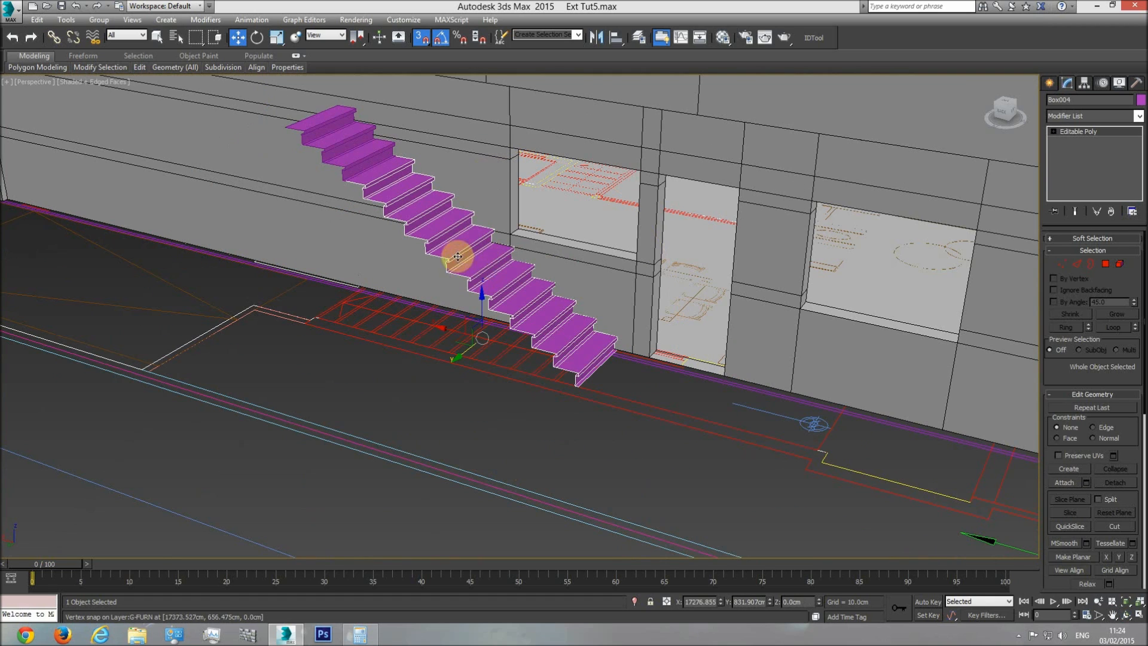
pyautogui.click(1083, 99)
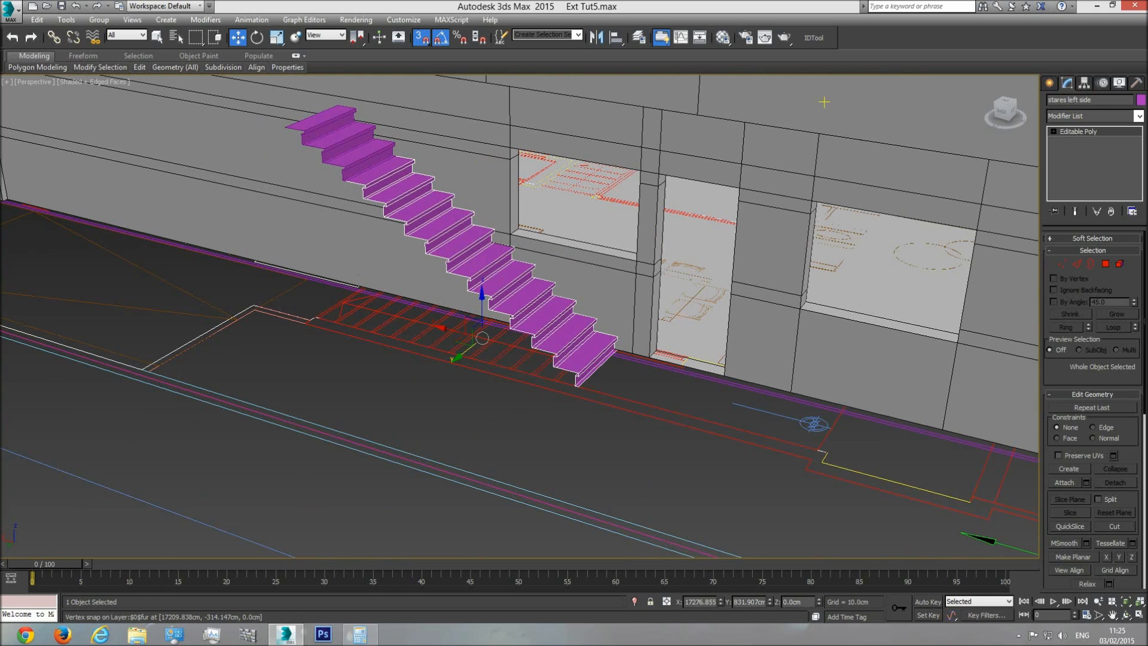
pyautogui.click(1064, 482)
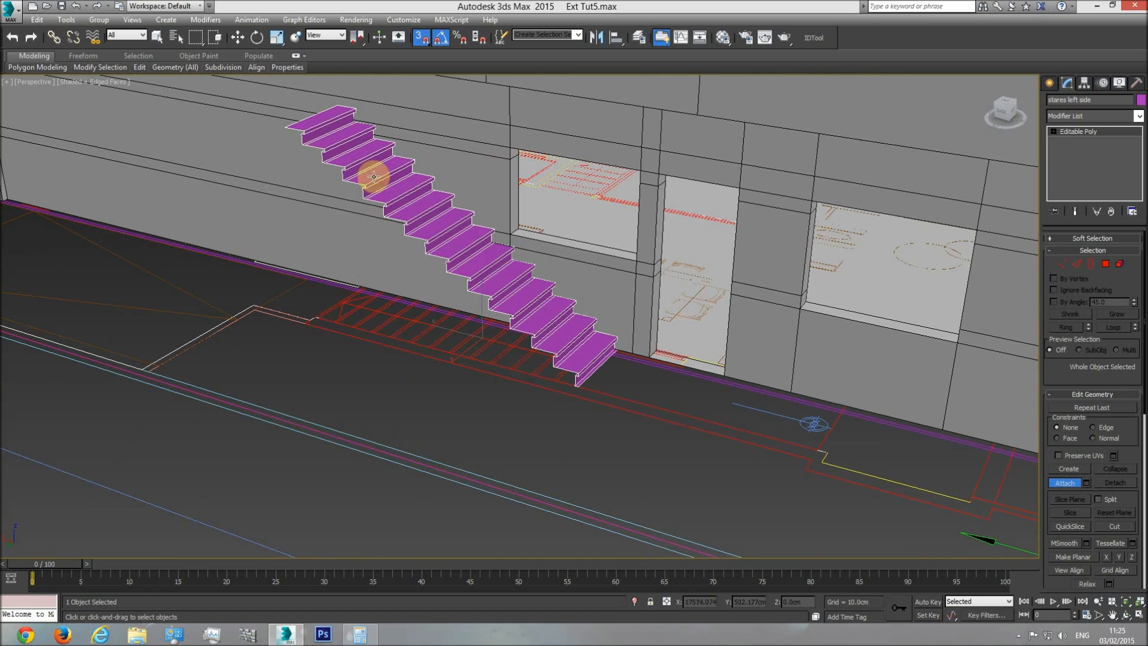
pyautogui.press('w')
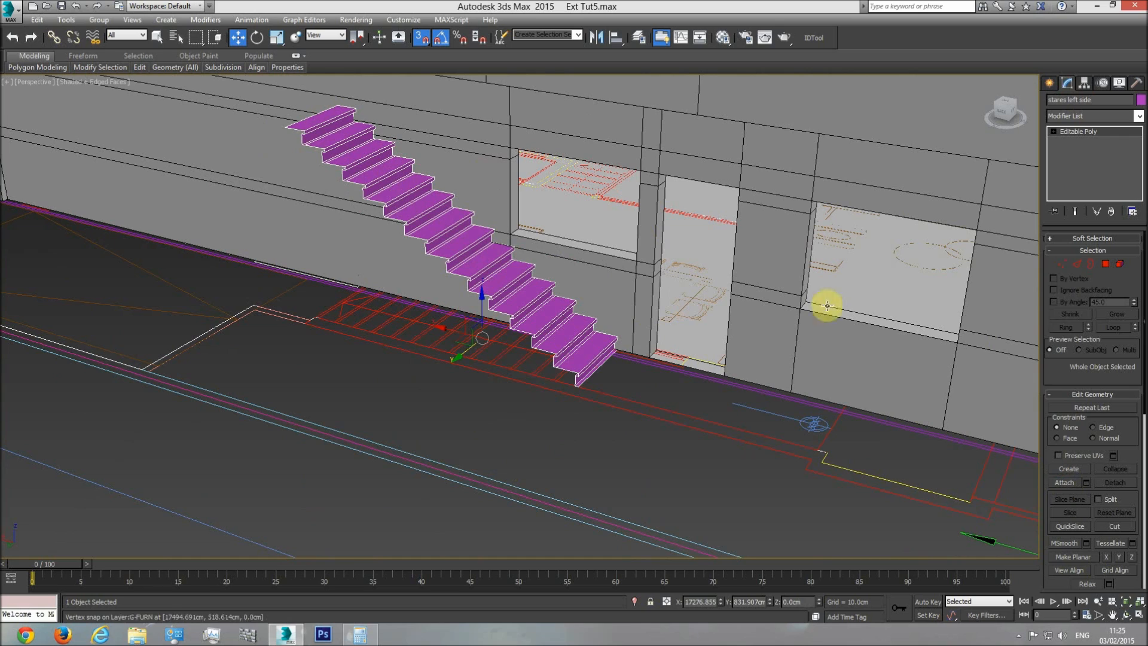
# Step: Weld all vertices of the combined staircase to join the two attached flights
pyautogui.click(1061, 264)
pyautogui.moveTo(321, 213); pyautogui.dragTo(343, 200)
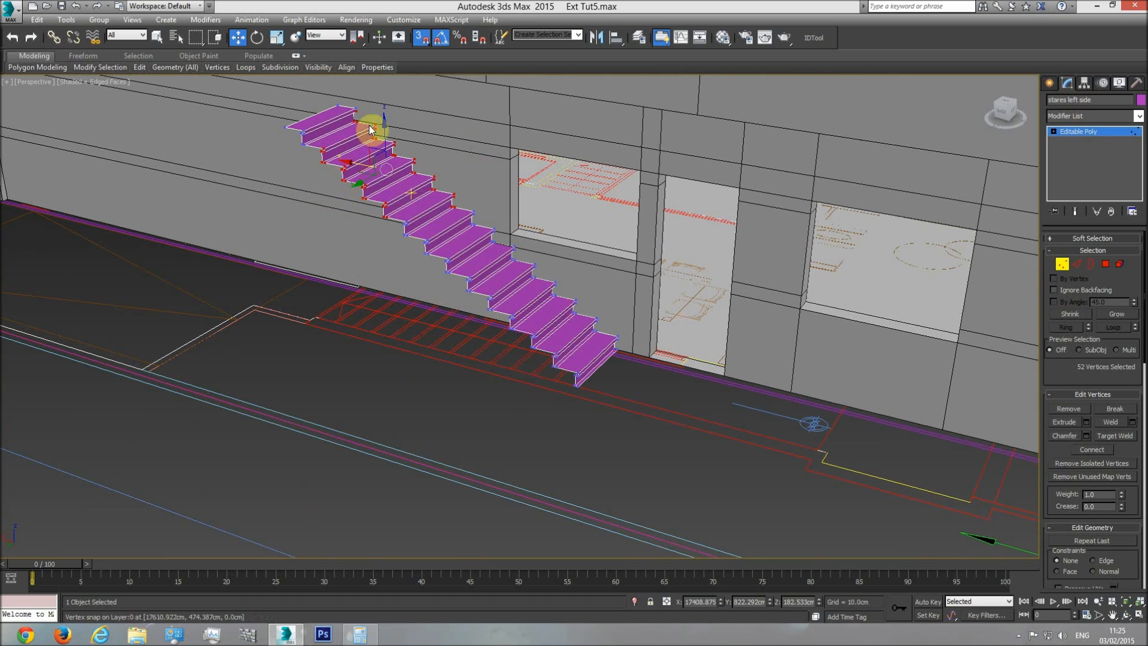
pyautogui.moveTo(265, 97); pyautogui.dragTo(591, 392)
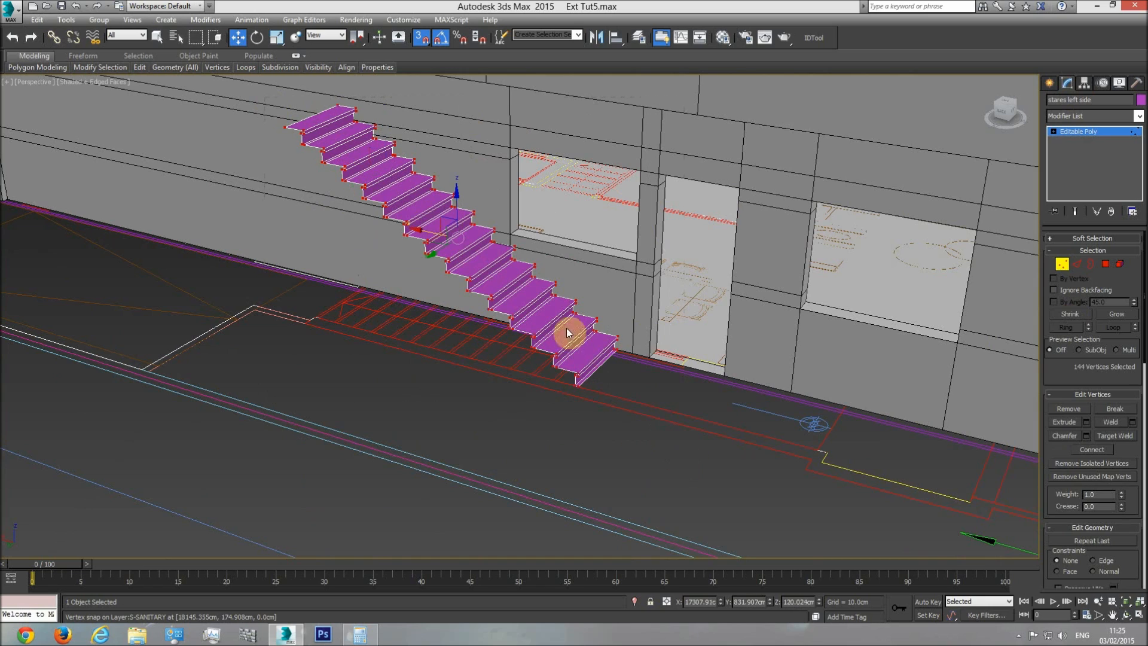
pyautogui.click(1109, 421)
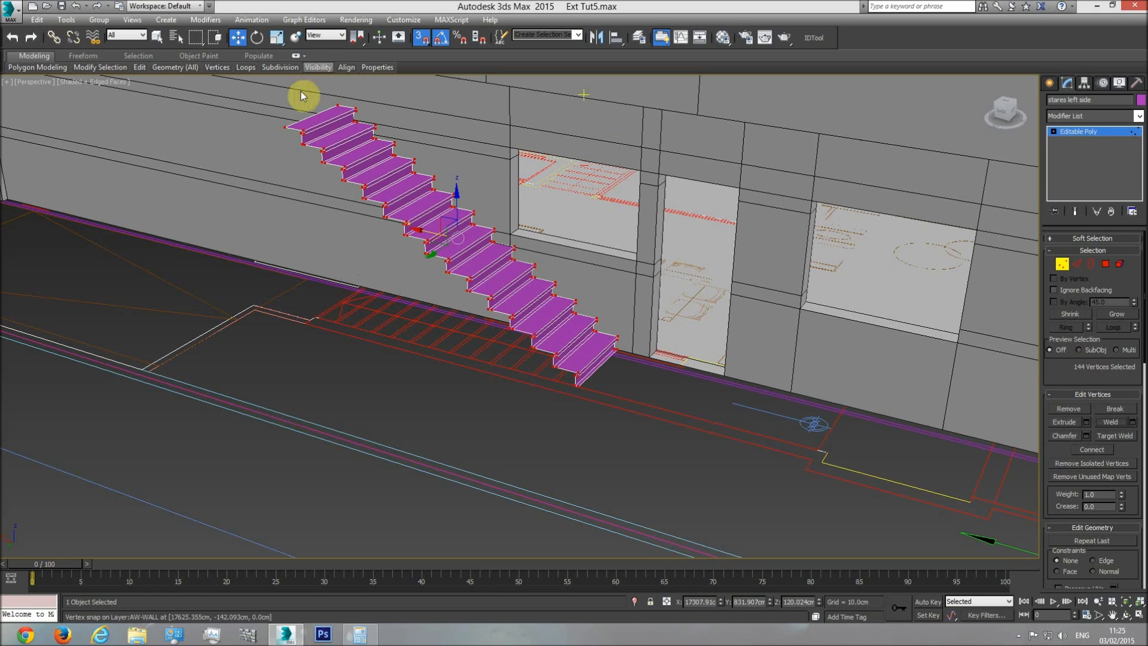
pyautogui.click(1111, 422)
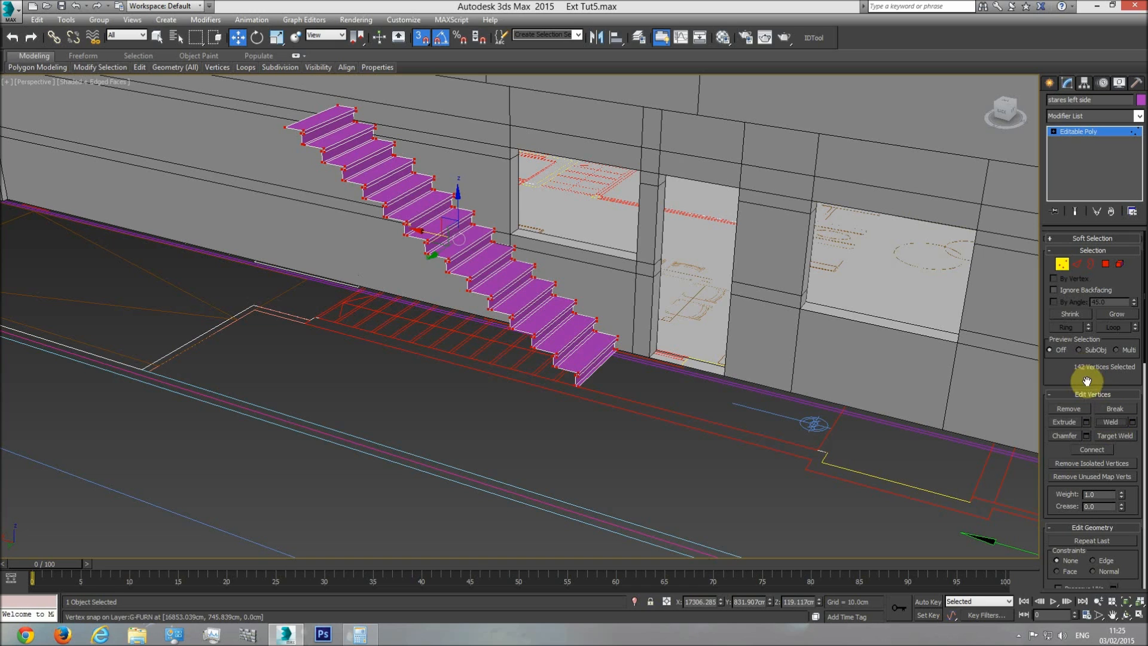
pyautogui.click(1114, 132)
# Step: Select the staircase on the opposite side of the building and rename it "stares right side"
pyautogui.moveTo(474, 259); pyautogui.dragTo(513, 329, button='middle')
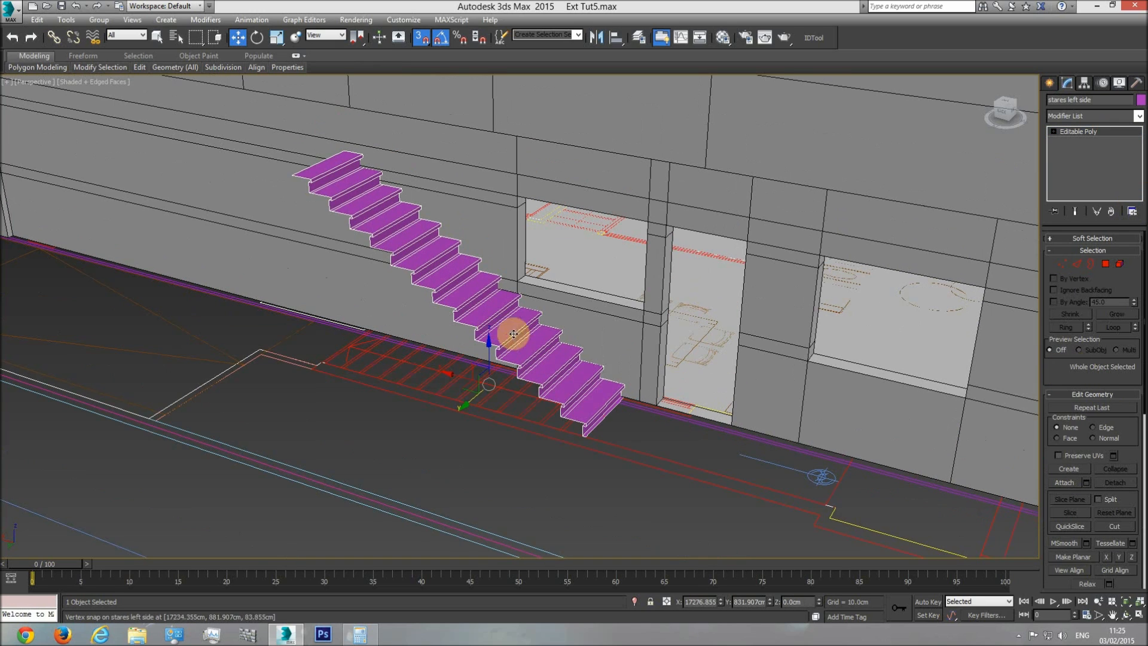
pyautogui.click(1106, 100)
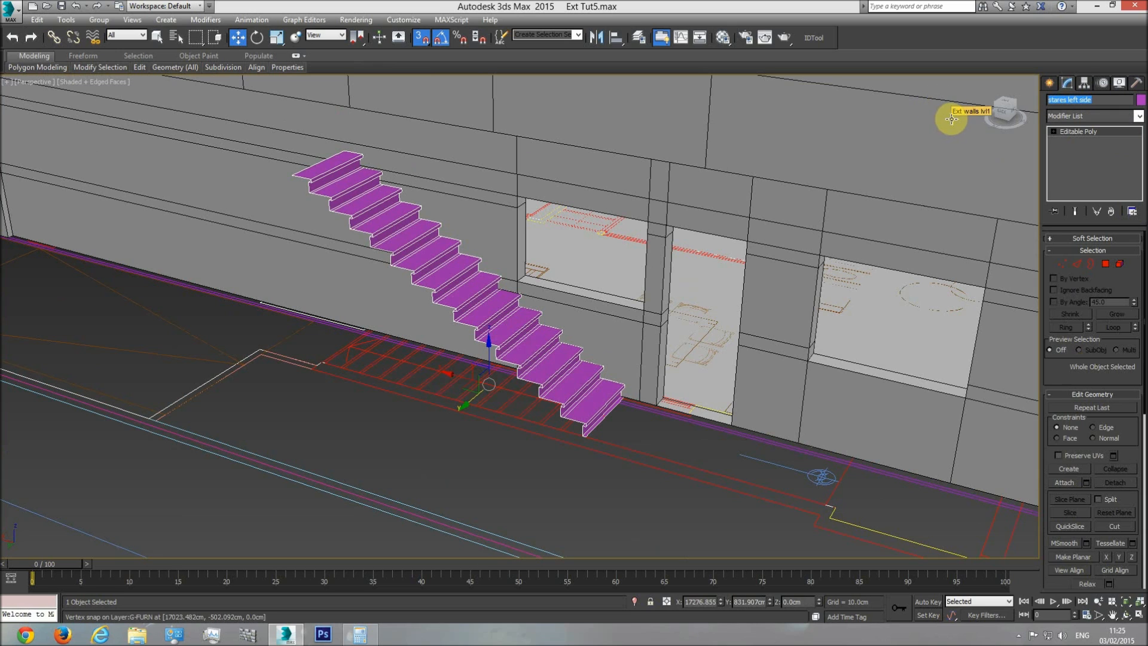
pyautogui.click(1130, 622)
pyautogui.moveTo(661, 359); pyautogui.dragTo(556, 354)
pyautogui.moveTo(677, 495); pyautogui.dragTo(513, 379, button='middle')
pyautogui.rightClick(532, 389)
pyautogui.click(568, 399)
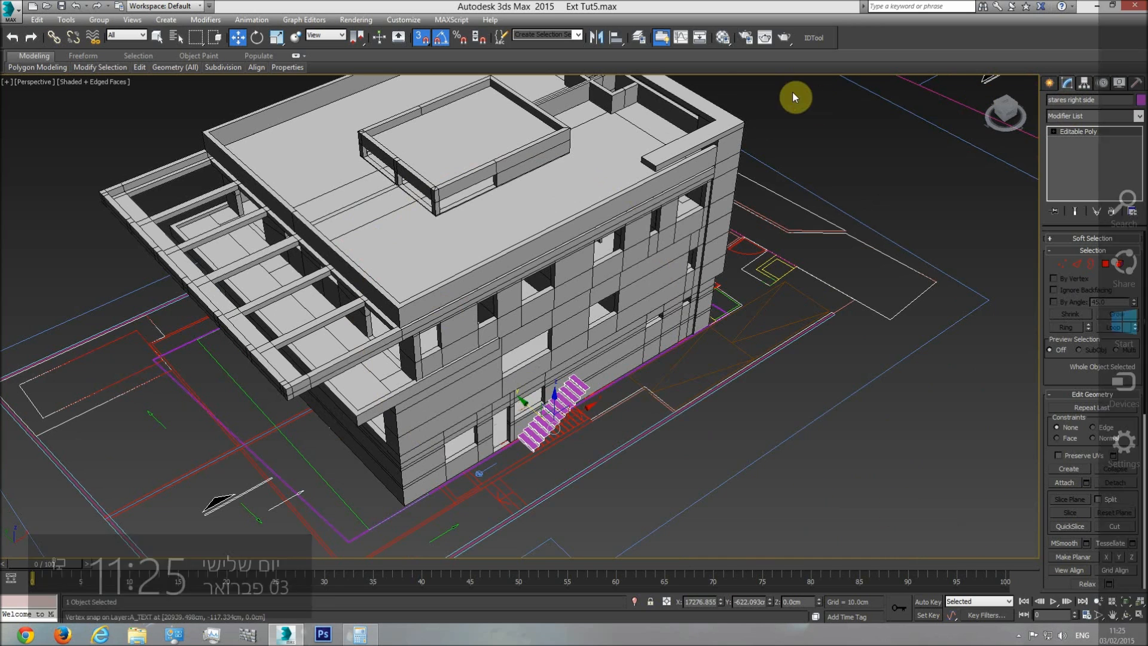
# Step: Select the staircases on both sides of the building and set their object color to black
pyautogui.click(1128, 614)
pyautogui.moveTo(467, 250); pyautogui.dragTo(576, 338)
pyautogui.moveTo(395, 478); pyautogui.dragTo(499, 430)
pyautogui.rightClick(500, 441)
pyautogui.moveTo(500, 441); pyautogui.dragTo(498, 305, button='middle')
pyautogui.click(342, 458)
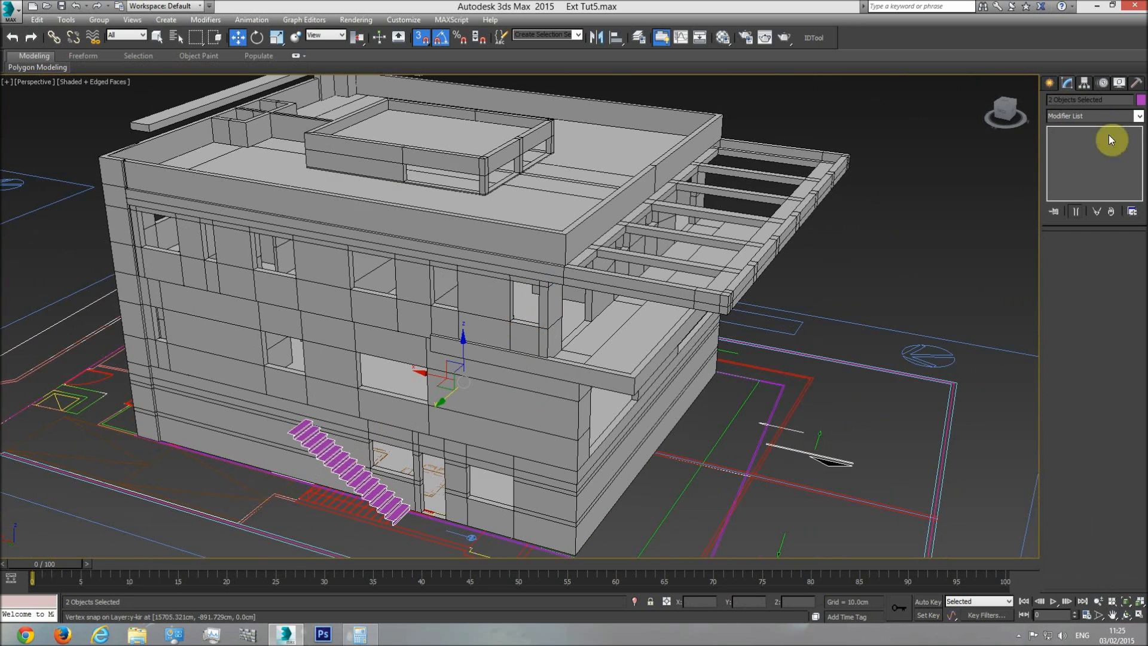
pyautogui.click(1140, 100)
pyautogui.doubleClick(879, 332)
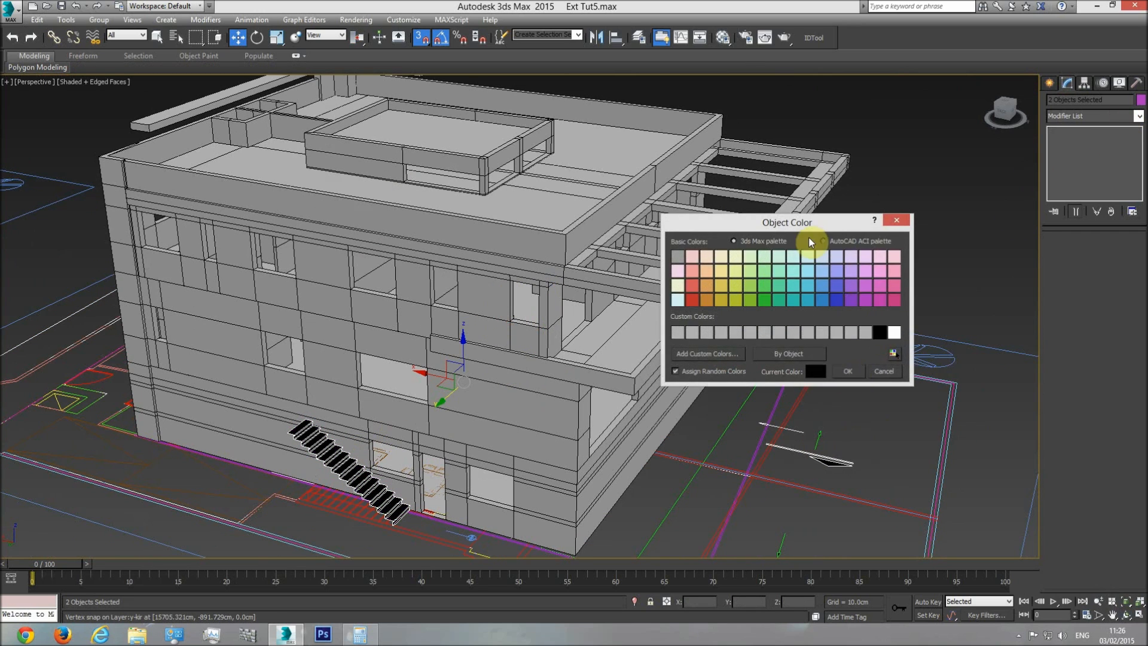
# Step: Assign the "base" material to the two selected staircases
pyautogui.click(722, 38)
pyautogui.click(823, 171)
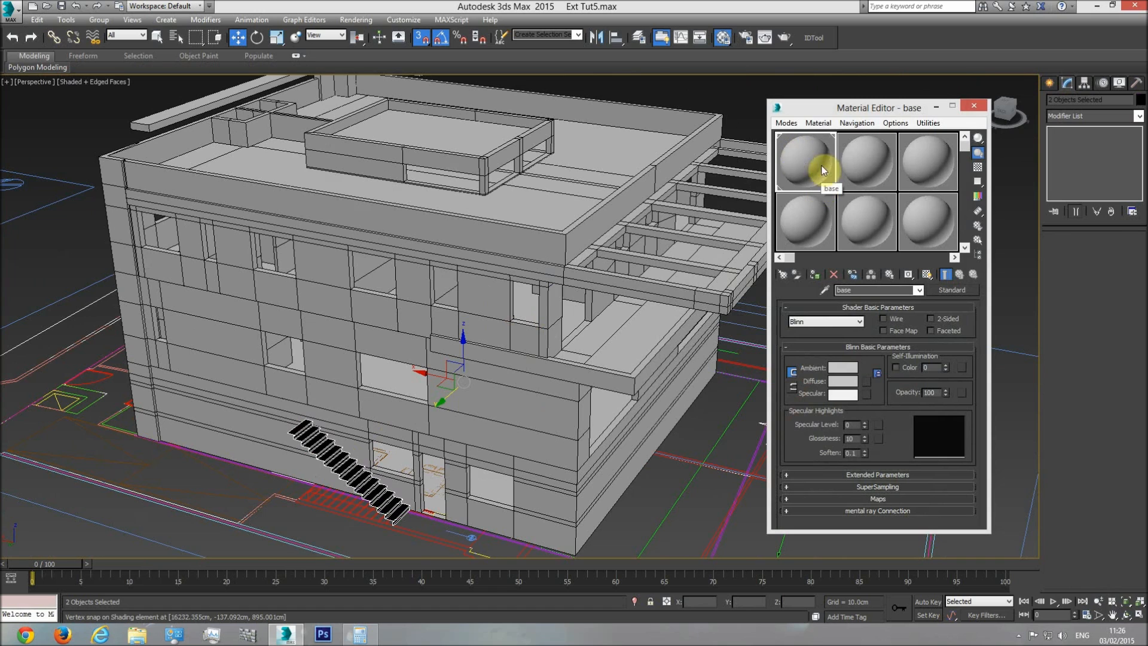
pyautogui.click(814, 274)
pyautogui.click(974, 105)
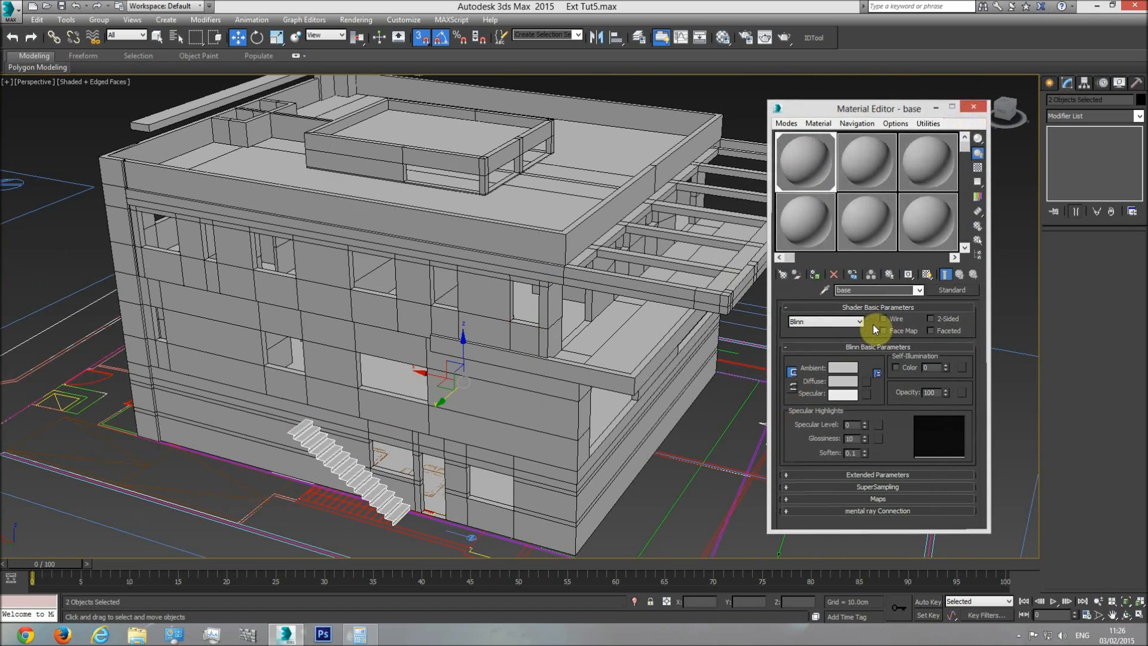
# Step: Examine the building's side stairs and the front area with the entrance stair outlines and U-shaped window walls
pyautogui.click(1126, 614)
pyautogui.moveTo(472, 310); pyautogui.dragTo(343, 310)
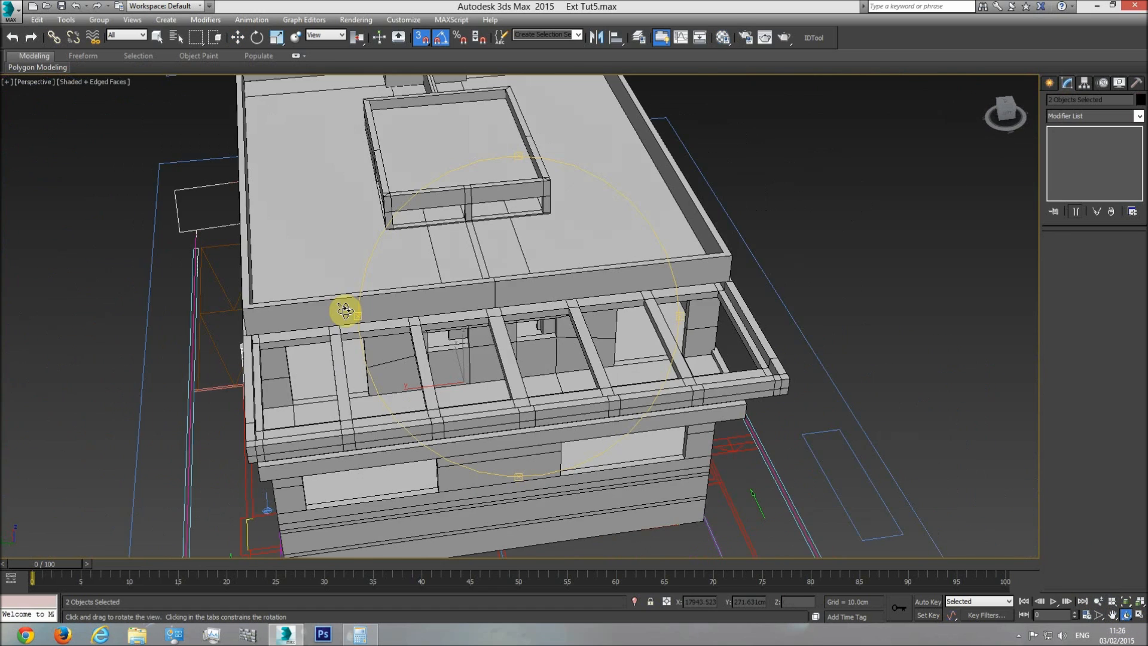
pyautogui.moveTo(628, 316); pyautogui.dragTo(497, 300)
pyautogui.rightClick(525, 336)
pyautogui.click(743, 353)
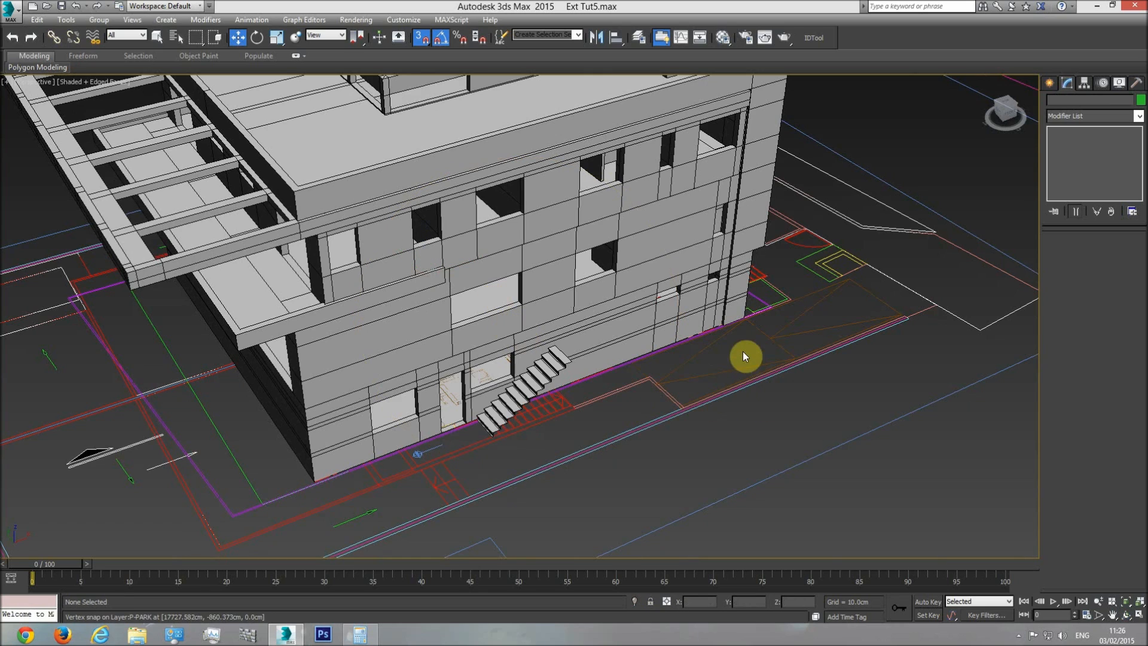
pyautogui.click(1126, 615)
pyautogui.moveTo(618, 328); pyautogui.dragTo(594, 400)
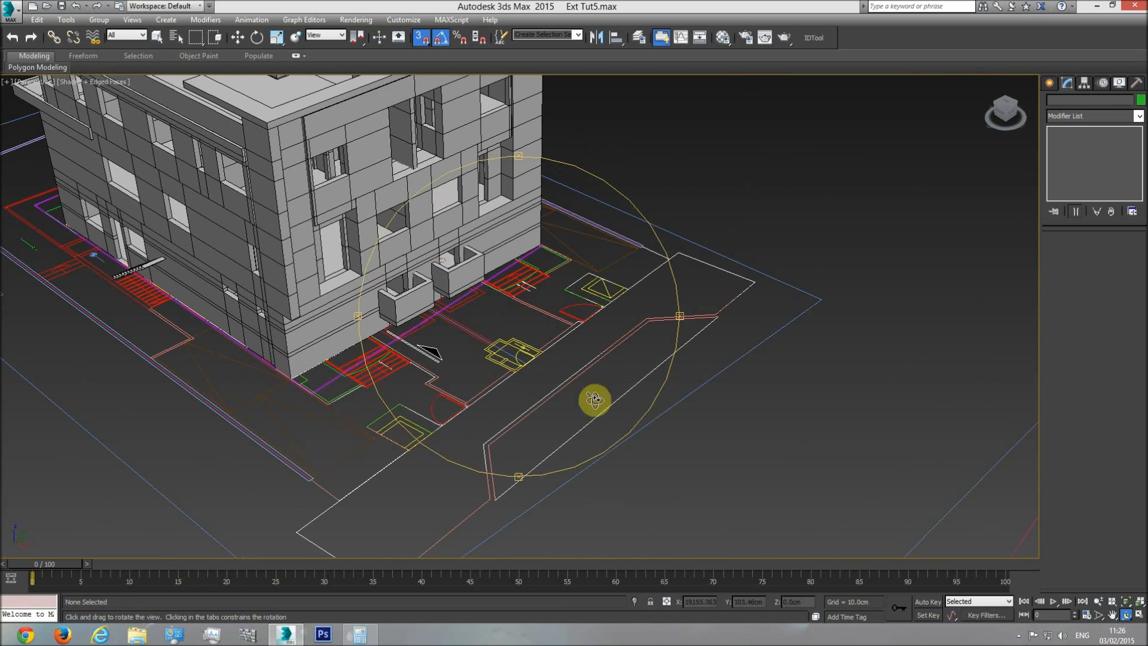
pyautogui.moveTo(436, 385); pyautogui.dragTo(517, 381)
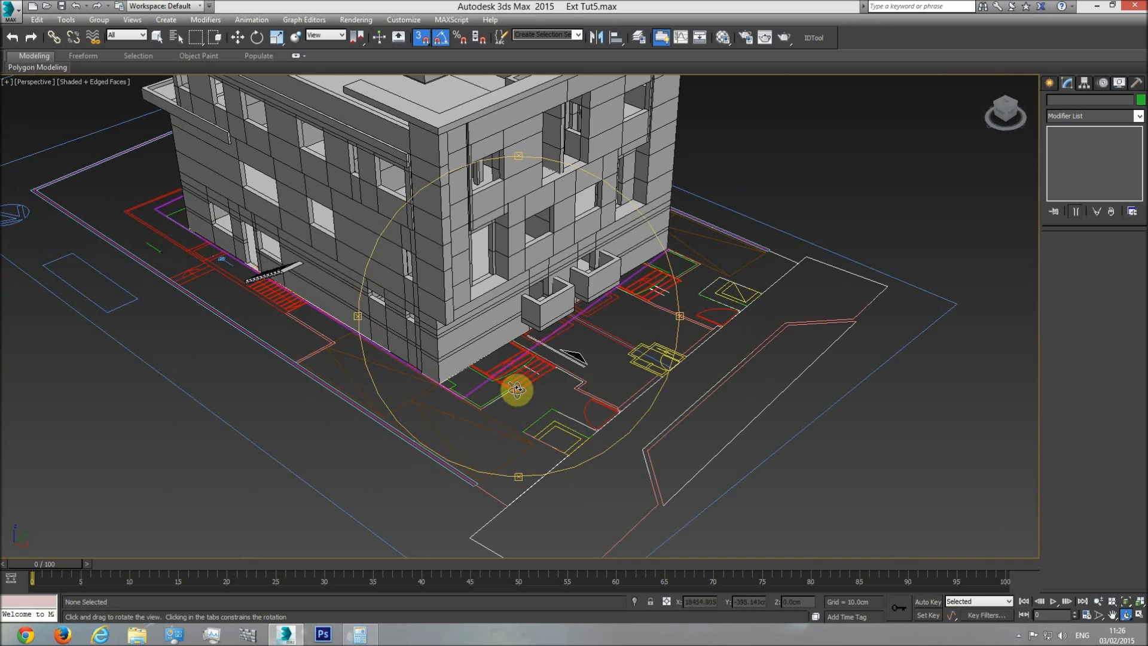
pyautogui.scroll(4, 561, 361)
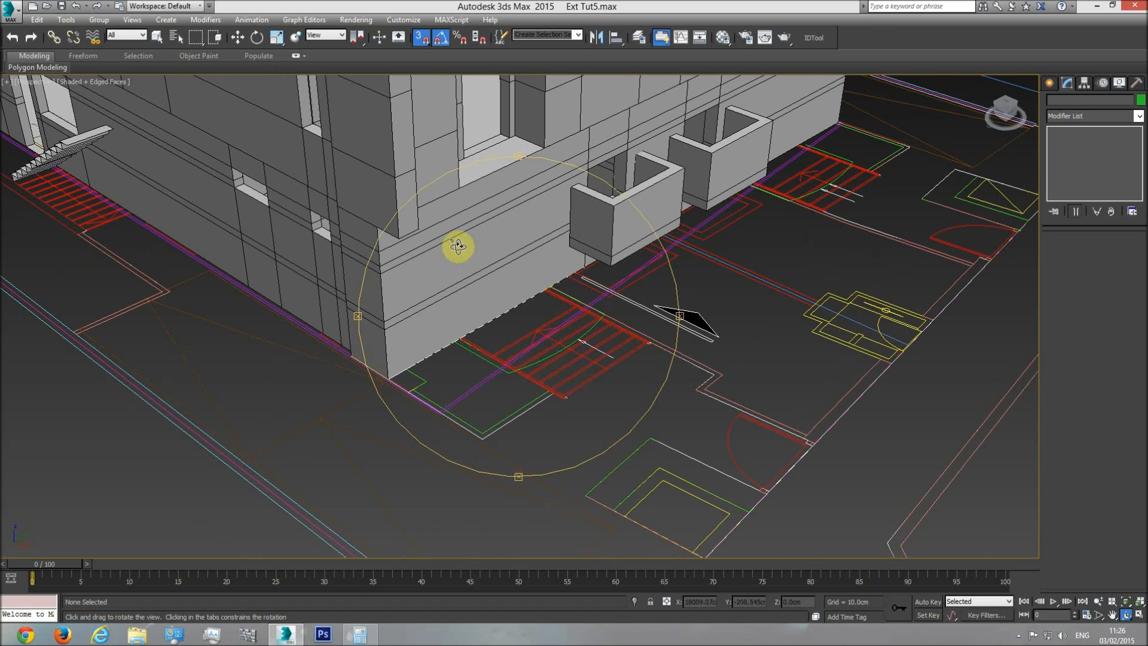
pyautogui.moveTo(566, 264); pyautogui.dragTo(394, 153)
pyautogui.moveTo(435, 241); pyautogui.dragTo(485, 302)
pyautogui.moveTo(422, 336); pyautogui.dragTo(440, 413, button='middle')
pyautogui.moveTo(532, 389); pyautogui.dragTo(628, 386, button='middle')
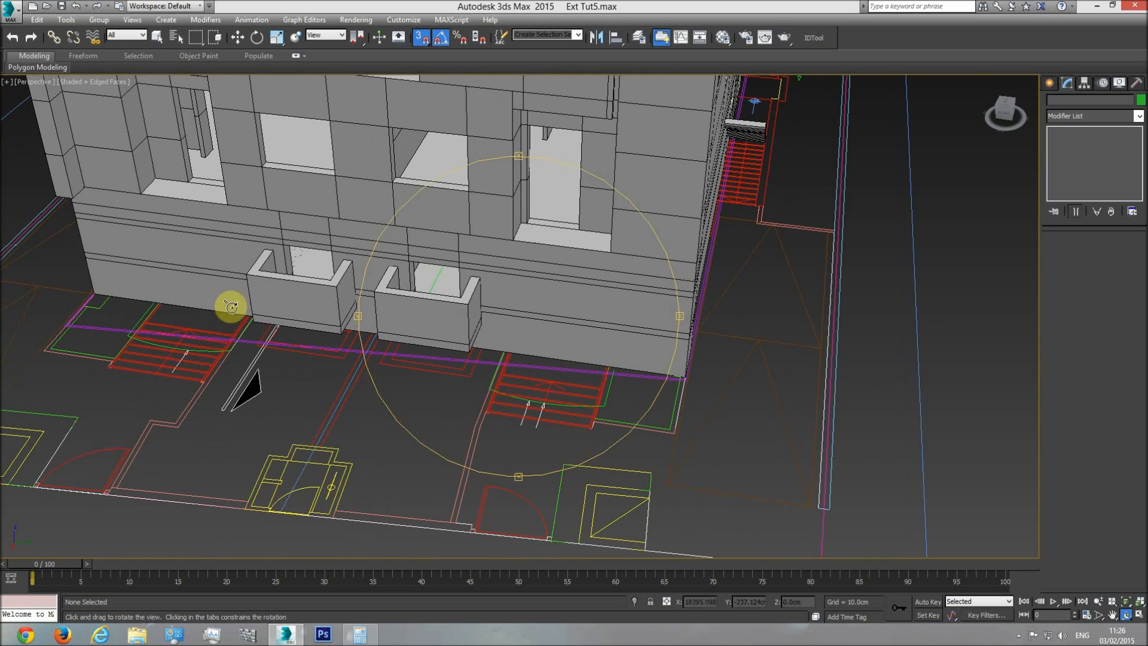
pyautogui.moveTo(587, 335); pyautogui.dragTo(604, 348, button='middle')
# Step: Measure the height difference between the two low window walls in the front elevation with a temporary box and delete it
pyautogui.scroll(-5, 604, 348)
pyautogui.press('t')
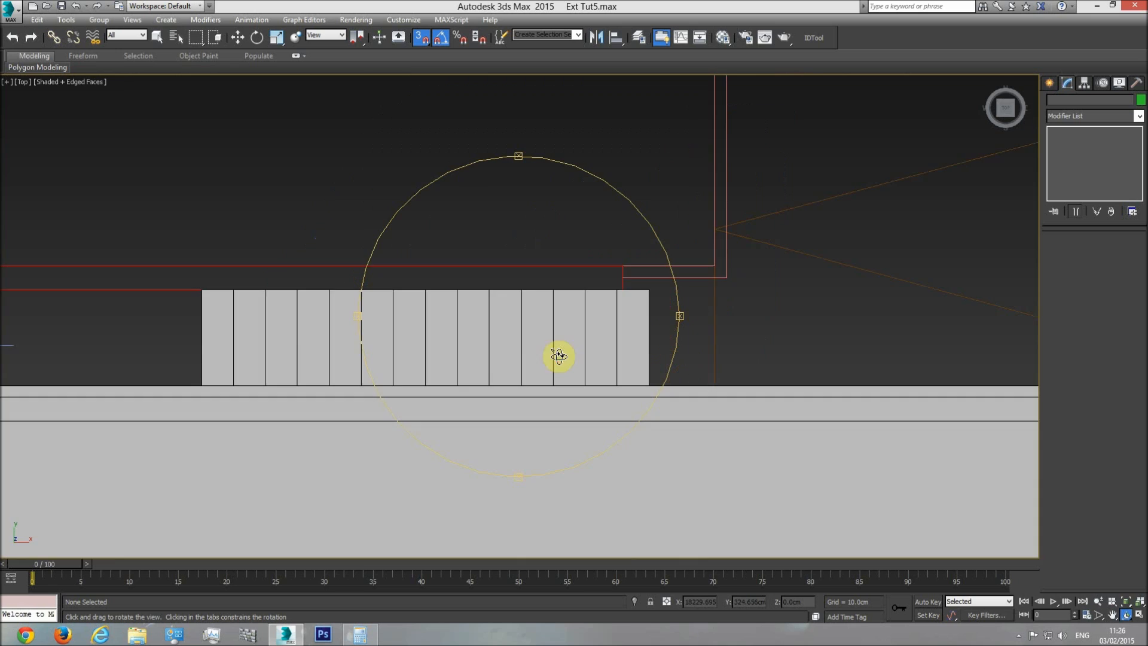
pyautogui.scroll(10, 431, 417)
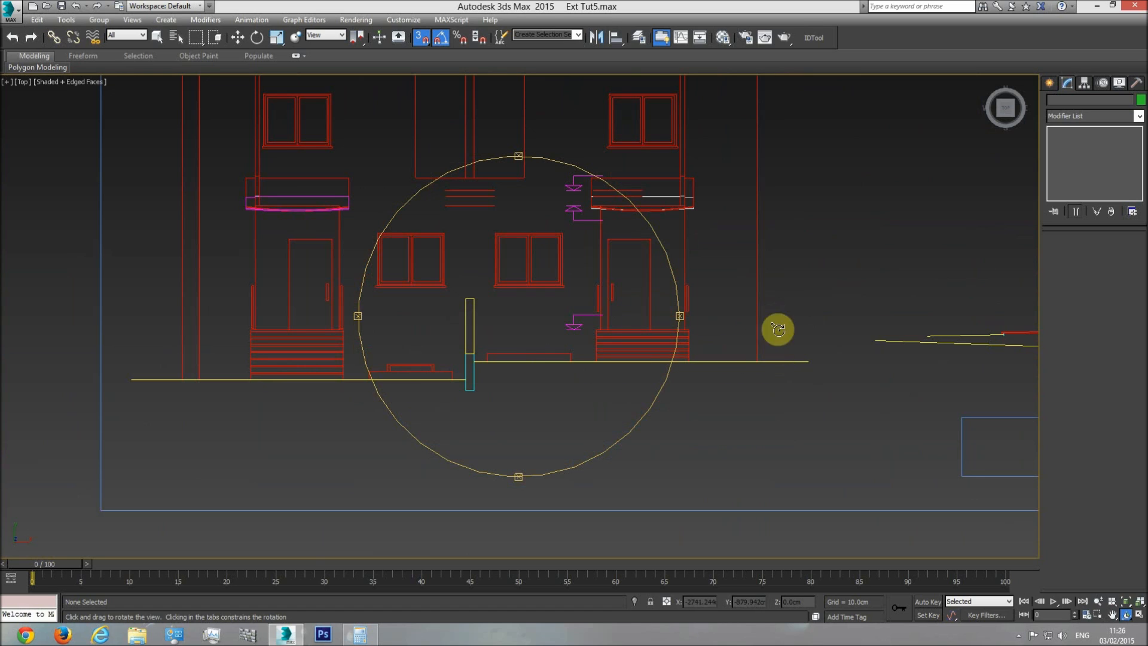
pyautogui.moveTo(538, 363); pyautogui.dragTo(525, 367)
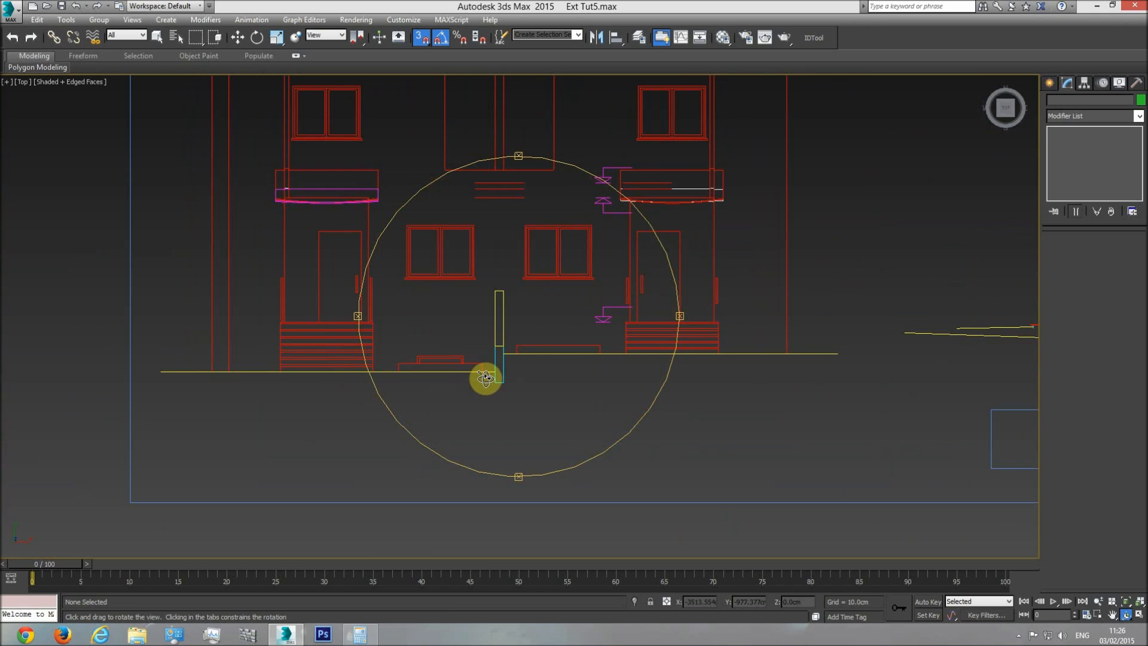
pyautogui.scroll(2, 481, 373)
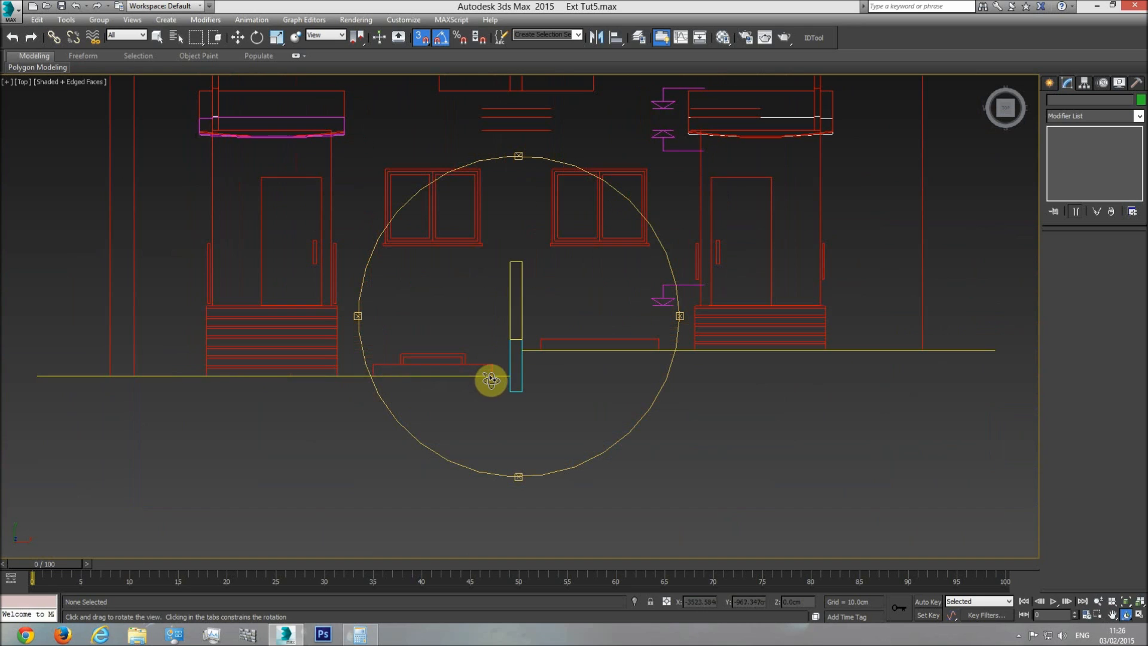
pyautogui.click(1049, 82)
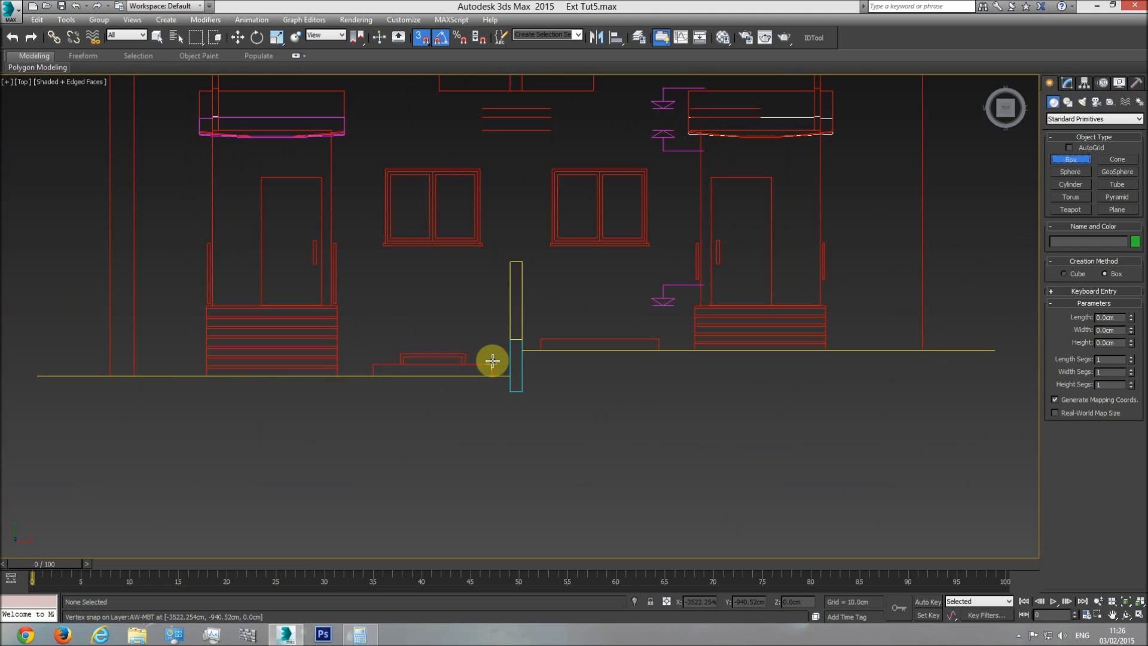
pyautogui.moveTo(492, 361); pyautogui.dragTo(540, 324)
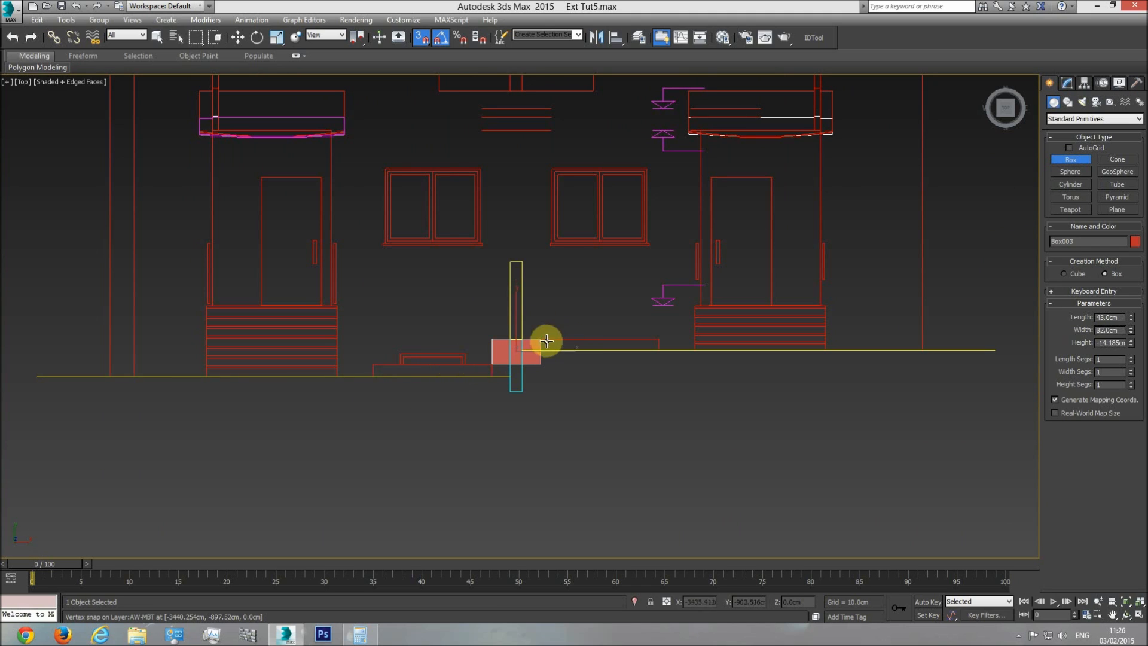
pyautogui.click(555, 283)
pyautogui.moveTo(1130, 329); pyautogui.dragTo(1127, 258)
pyautogui.hotkey('ctrl', 'z')
pyautogui.hotkey('ctrl', 'z')
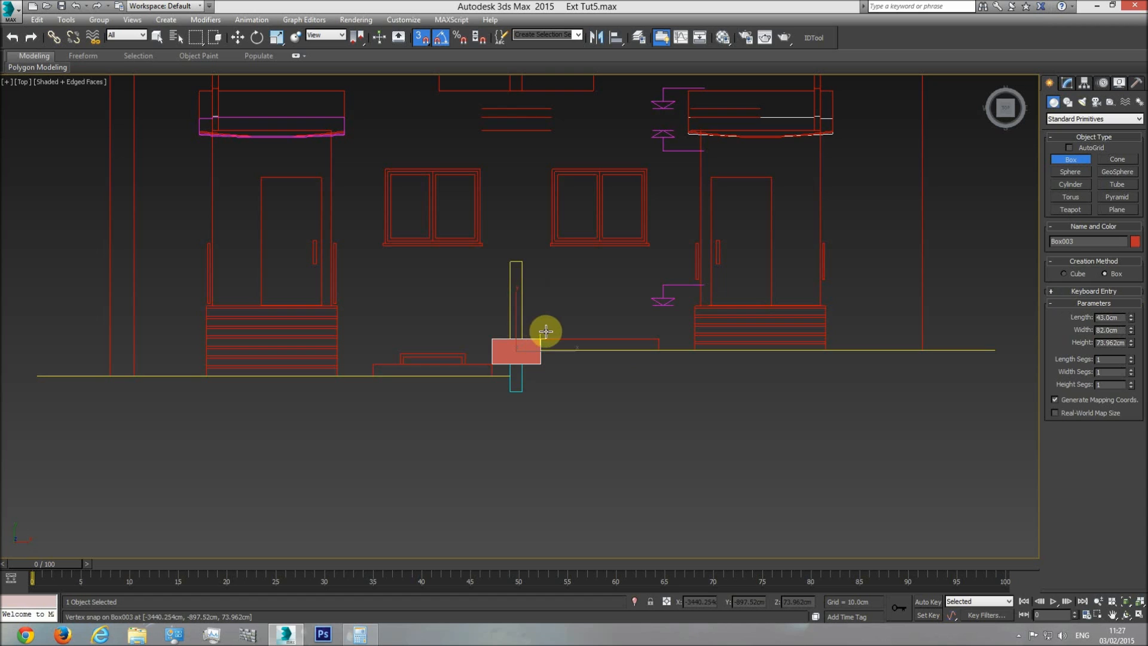
pyautogui.rightClick(545, 331)
pyautogui.press('Delete')
# Step: Set the Shell outer amount of the right-hand U-shaped window wall on the front facade to 146 cm, calculating the value first
pyautogui.press('p')
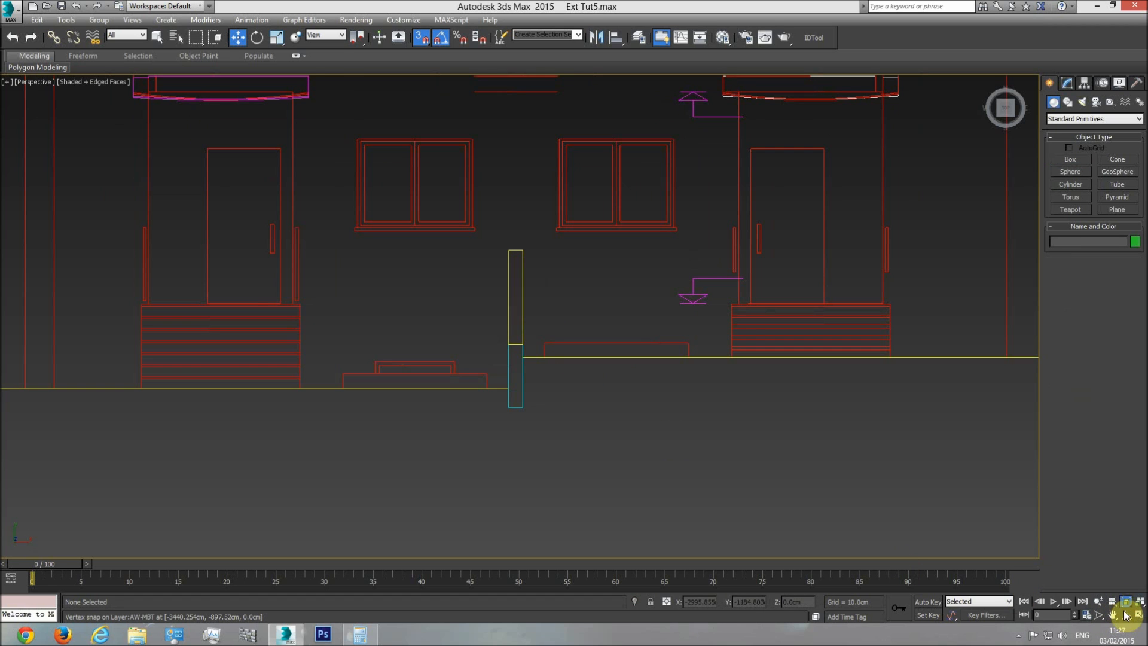
pyautogui.click(1126, 616)
pyautogui.moveTo(513, 333); pyautogui.dragTo(580, 391)
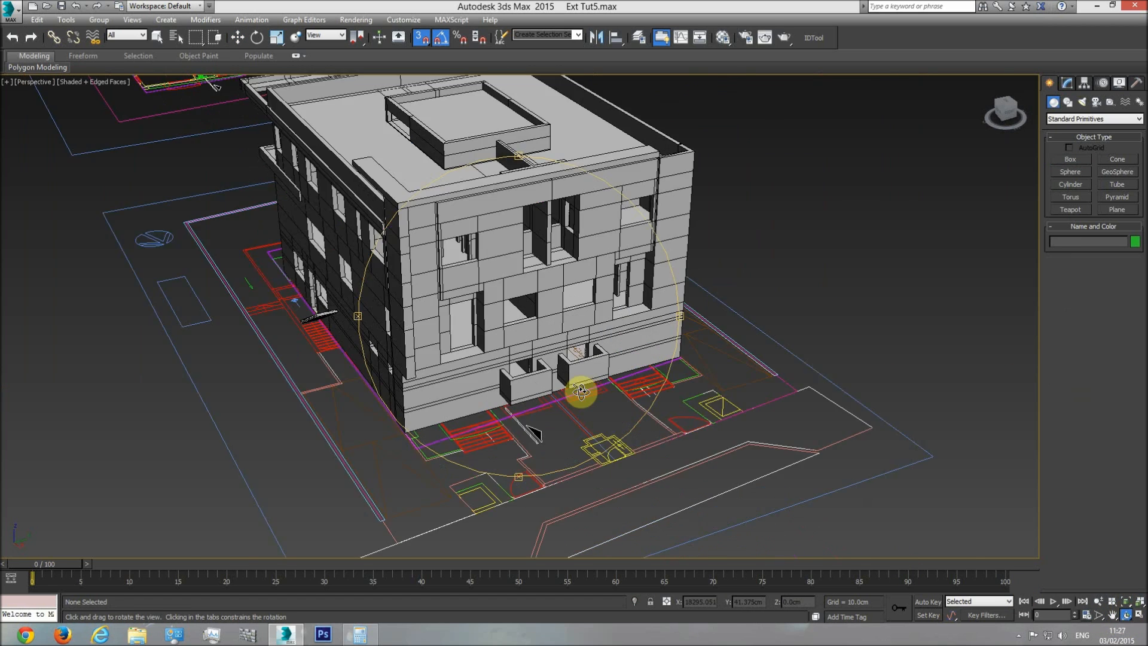
pyautogui.scroll(5, 580, 391)
pyautogui.rightClick(579, 351)
pyautogui.click(577, 346)
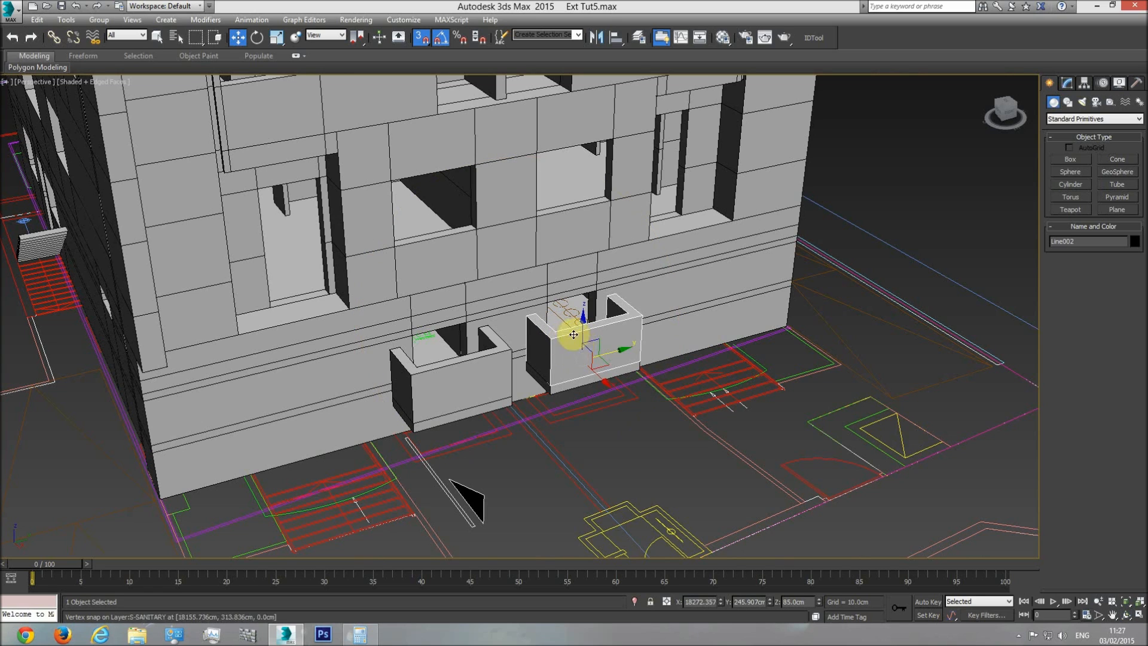
pyautogui.click(1066, 83)
pyautogui.doubleClick(1110, 267)
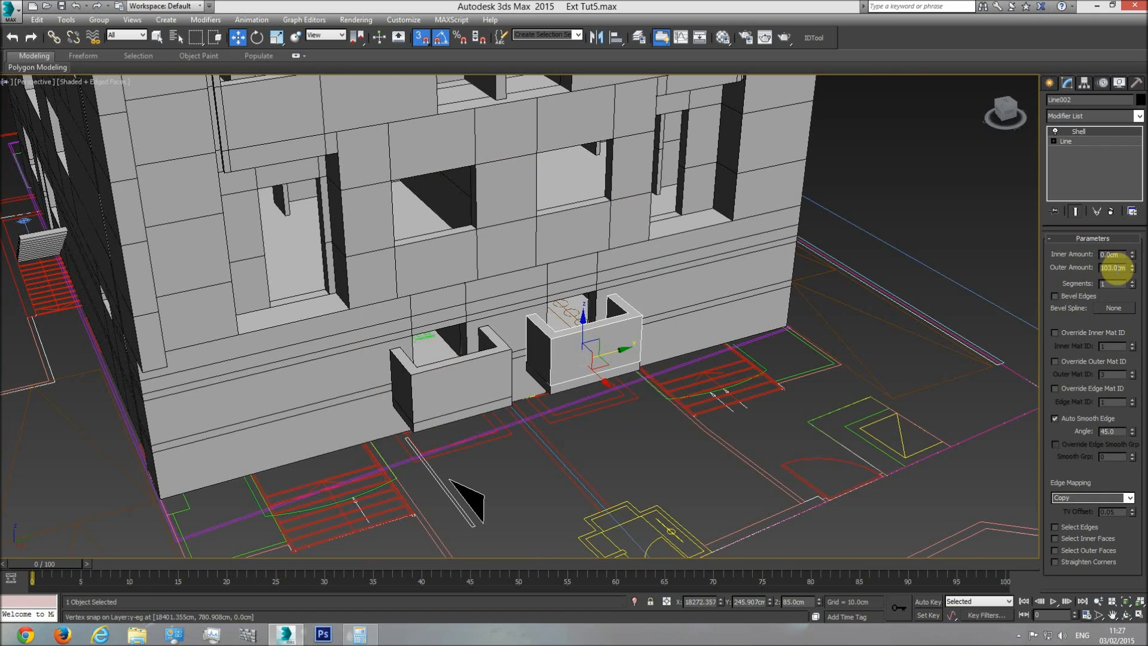
pyautogui.press('XF86Calculator')
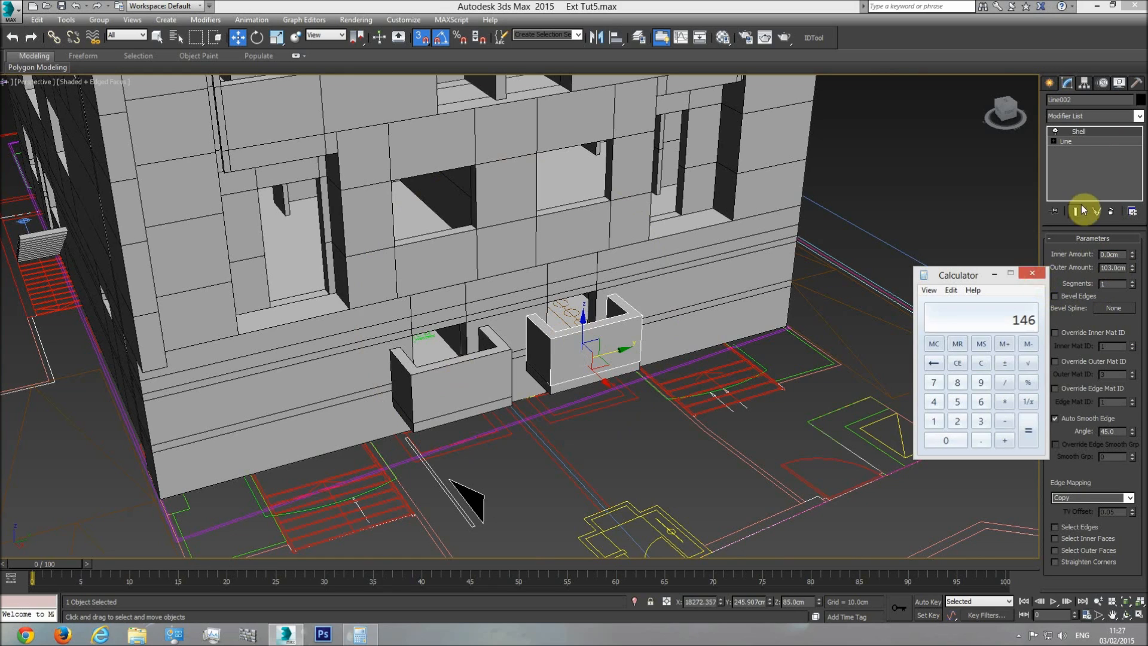
pyautogui.click(1109, 267)
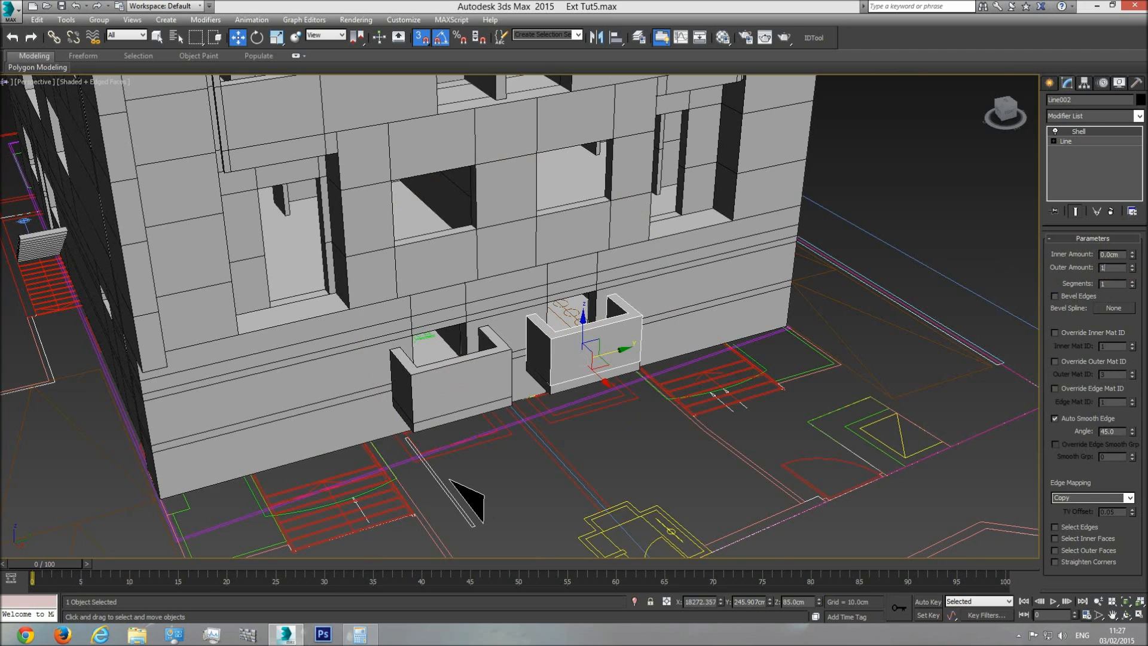
pyautogui.write('146')
pyautogui.press('Return')
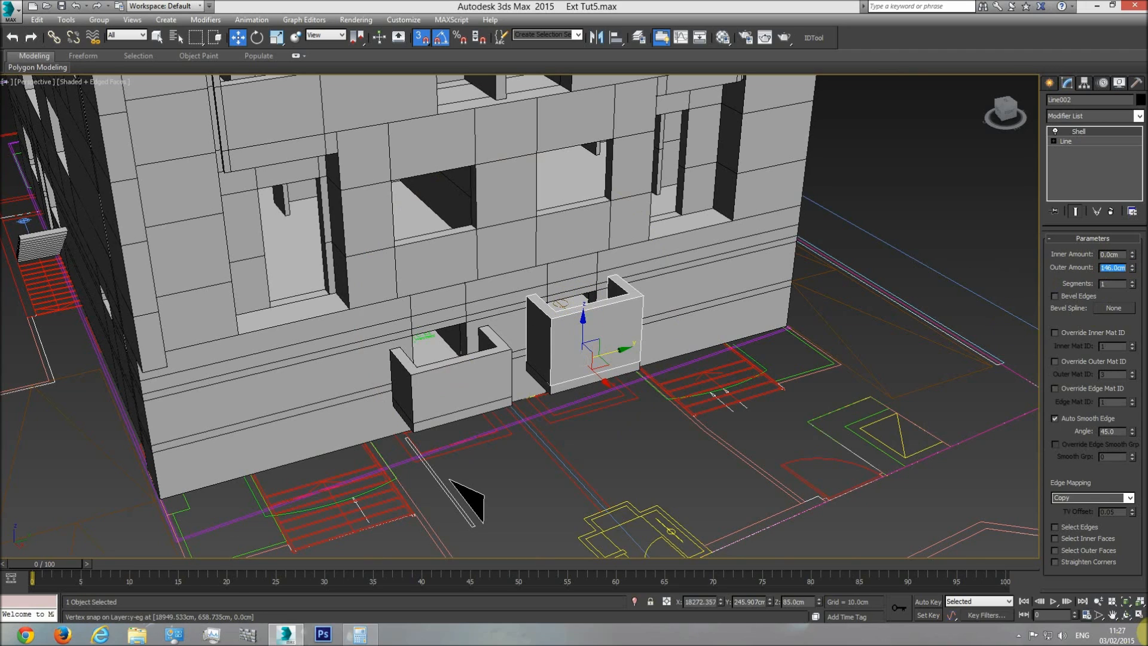
# Step: Isolate the Plan group in the top view so the drawings show without the building, and clear the selection
pyautogui.click(1125, 614)
pyautogui.moveTo(444, 334); pyautogui.dragTo(526, 389)
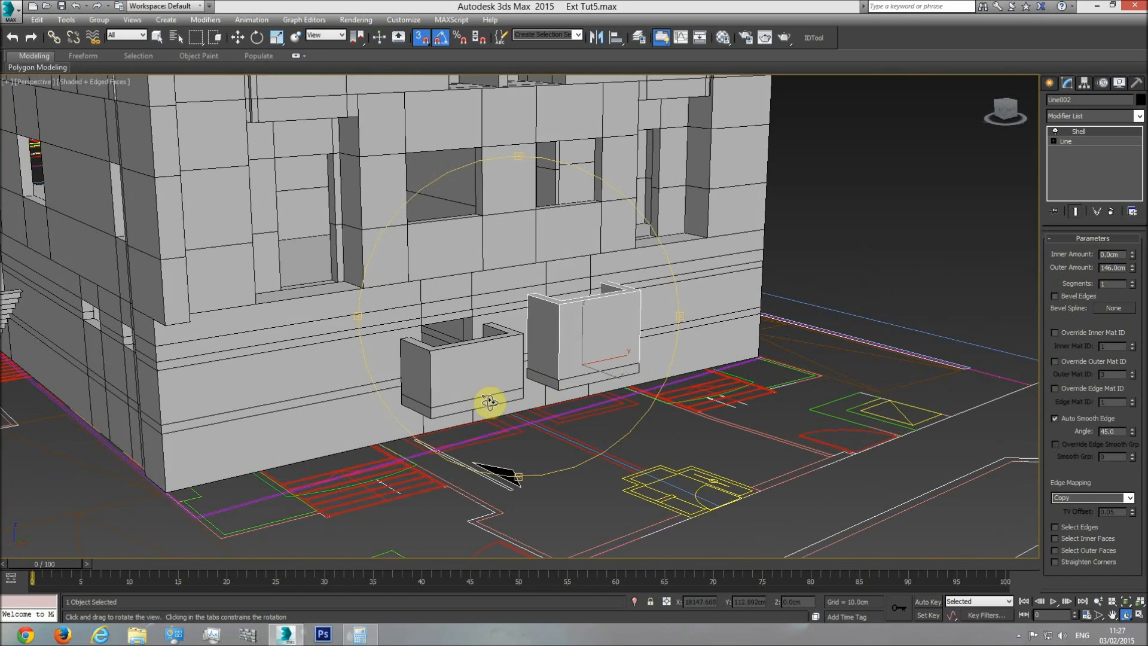
pyautogui.moveTo(430, 418); pyautogui.dragTo(504, 318)
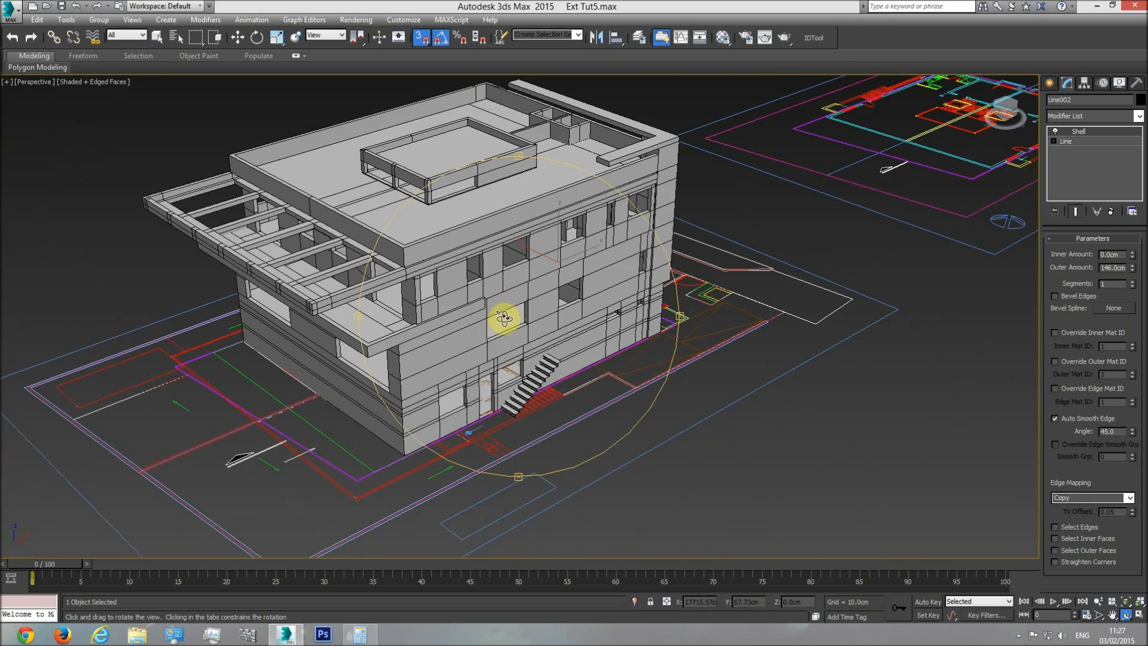
pyautogui.press('t')
pyautogui.moveTo(543, 330); pyautogui.dragTo(376, 346, button='middle')
pyautogui.scroll(-3, 372, 345)
pyautogui.rightClick(548, 341)
pyautogui.moveTo(557, 342); pyautogui.dragTo(303, 375, button='middle')
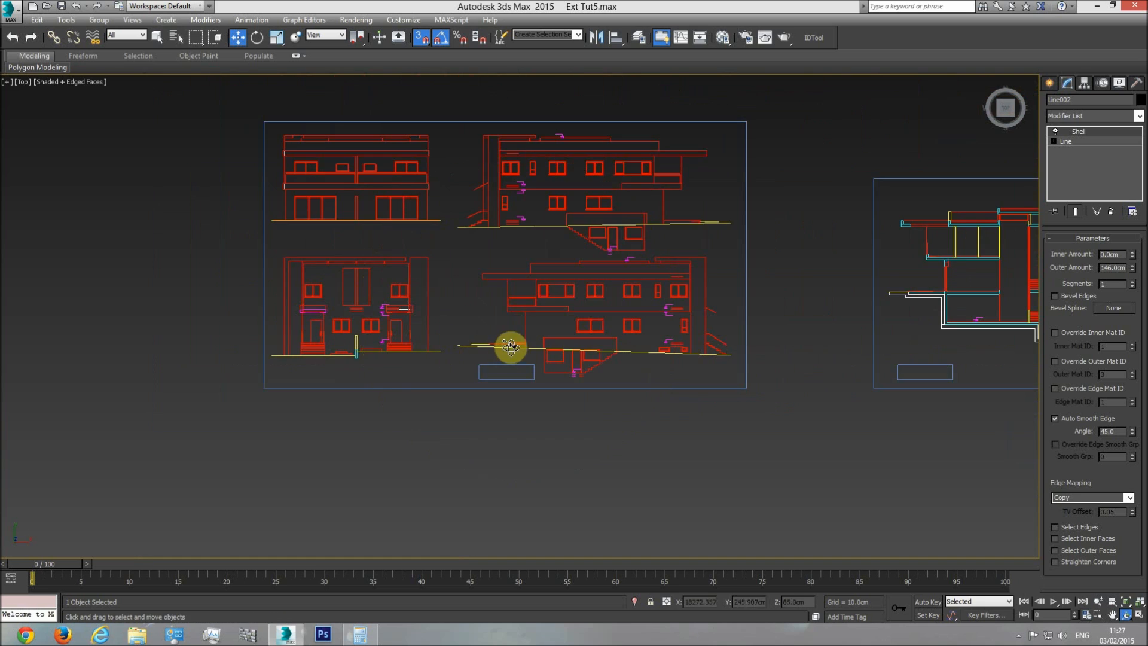
pyautogui.scroll(-4, 303, 376)
pyautogui.moveTo(568, 384); pyautogui.dragTo(224, 394, button='middle')
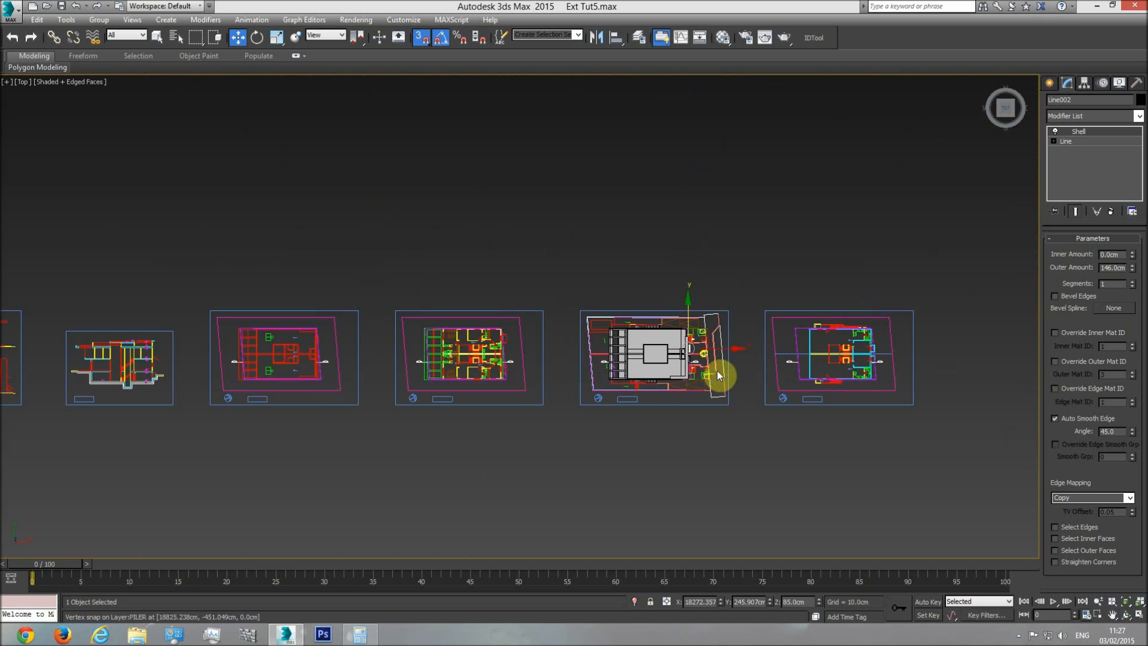
pyautogui.scroll(10, 716, 372)
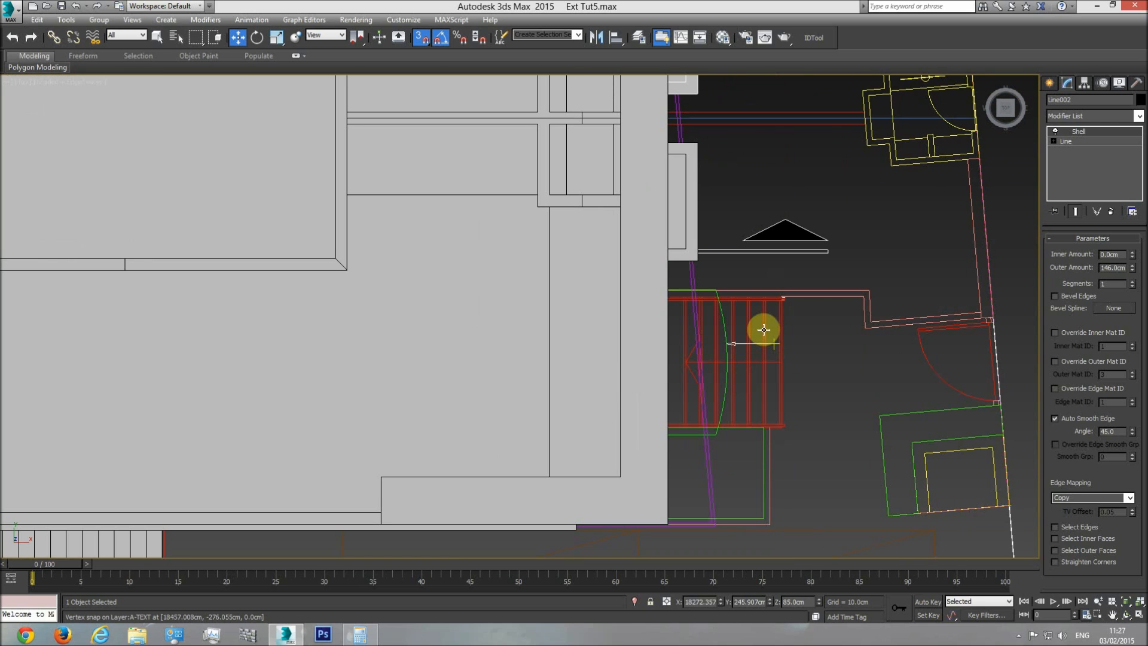
pyautogui.click(764, 329)
pyautogui.rightClick(764, 330)
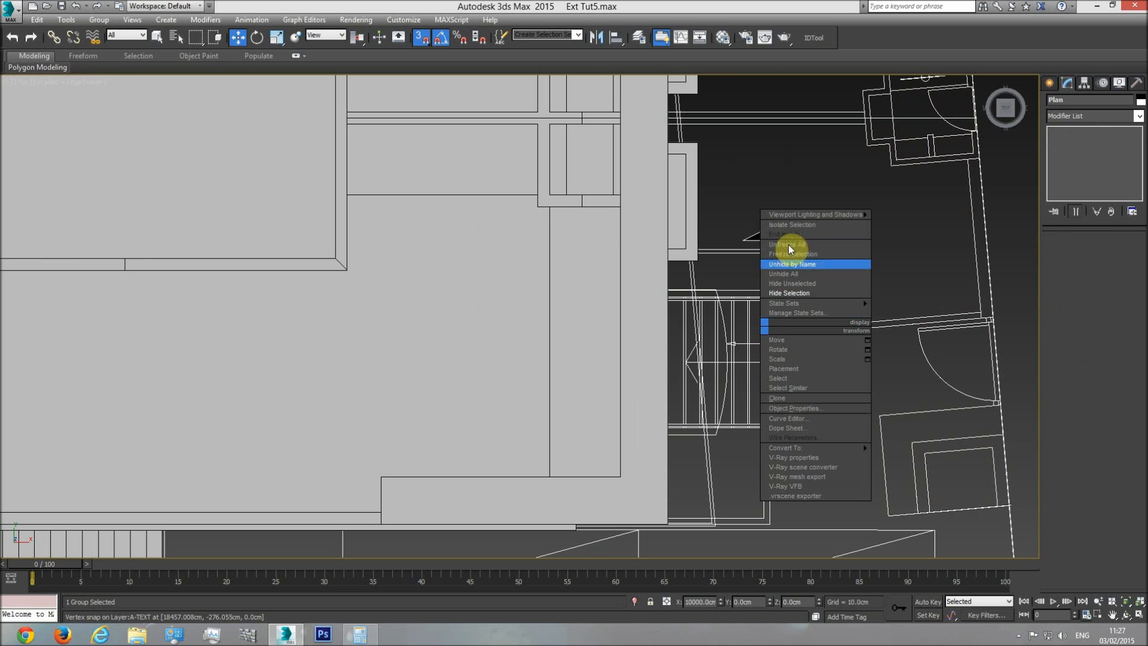
pyautogui.click(801, 229)
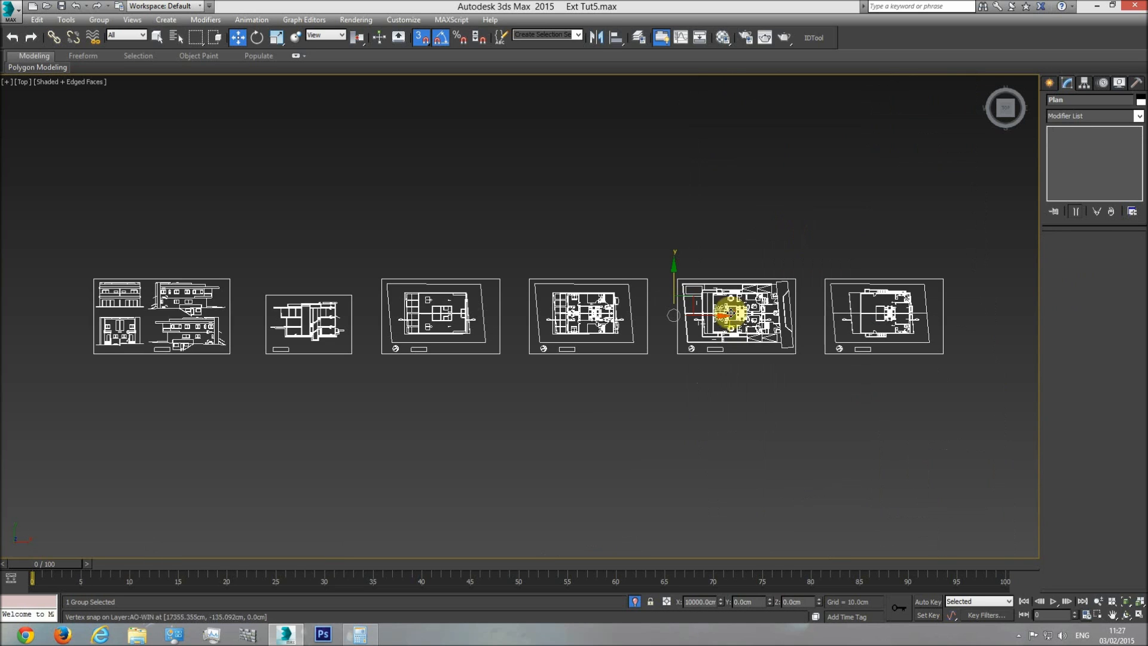
pyautogui.click(758, 215)
# Step: Examine the front entrance stairs and the side stairs in the ground-floor plan
pyautogui.scroll(5, 763, 339)
pyautogui.moveTo(763, 339); pyautogui.dragTo(548, 359, button='middle')
pyautogui.scroll(8, 548, 359)
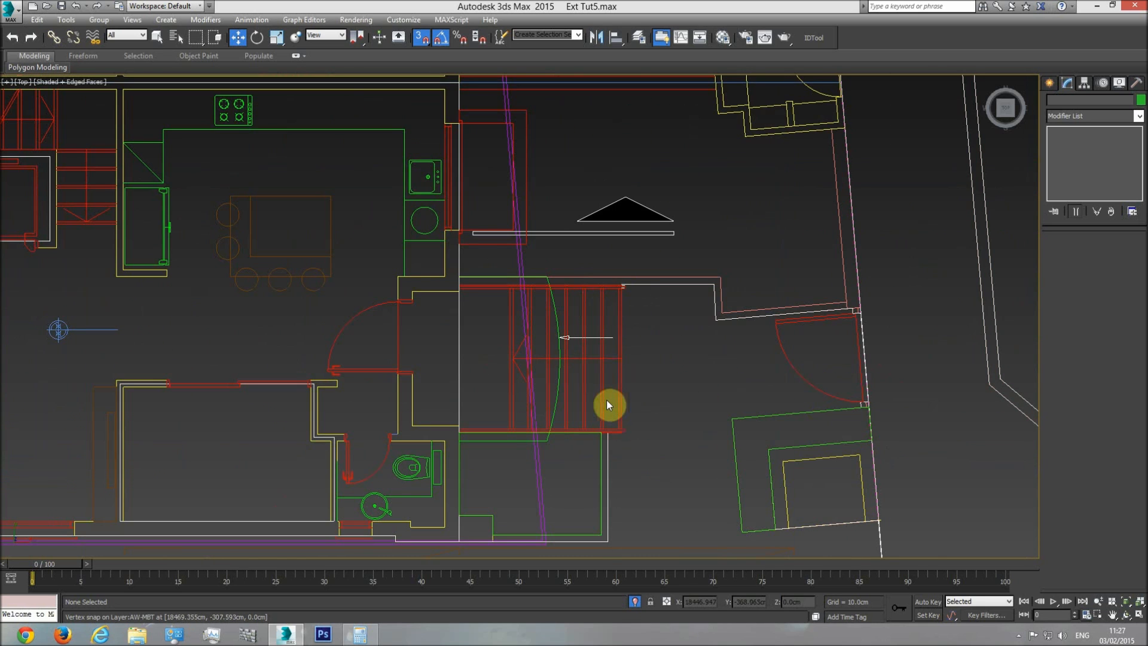
pyautogui.scroll(3, 607, 403)
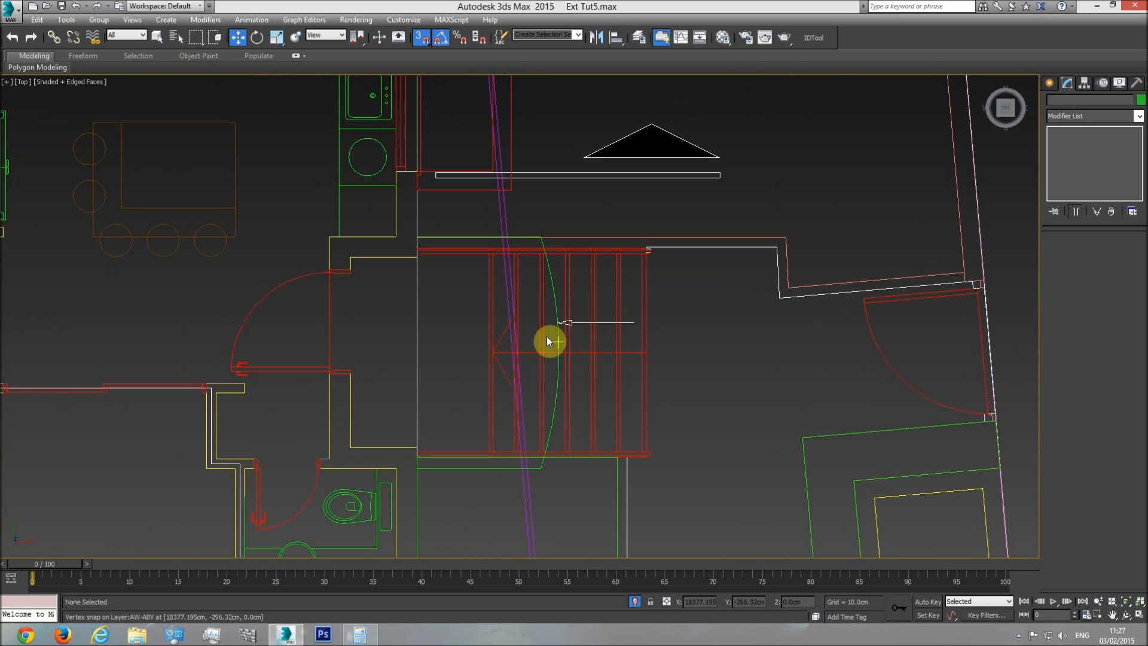
pyautogui.scroll(-5, 547, 336)
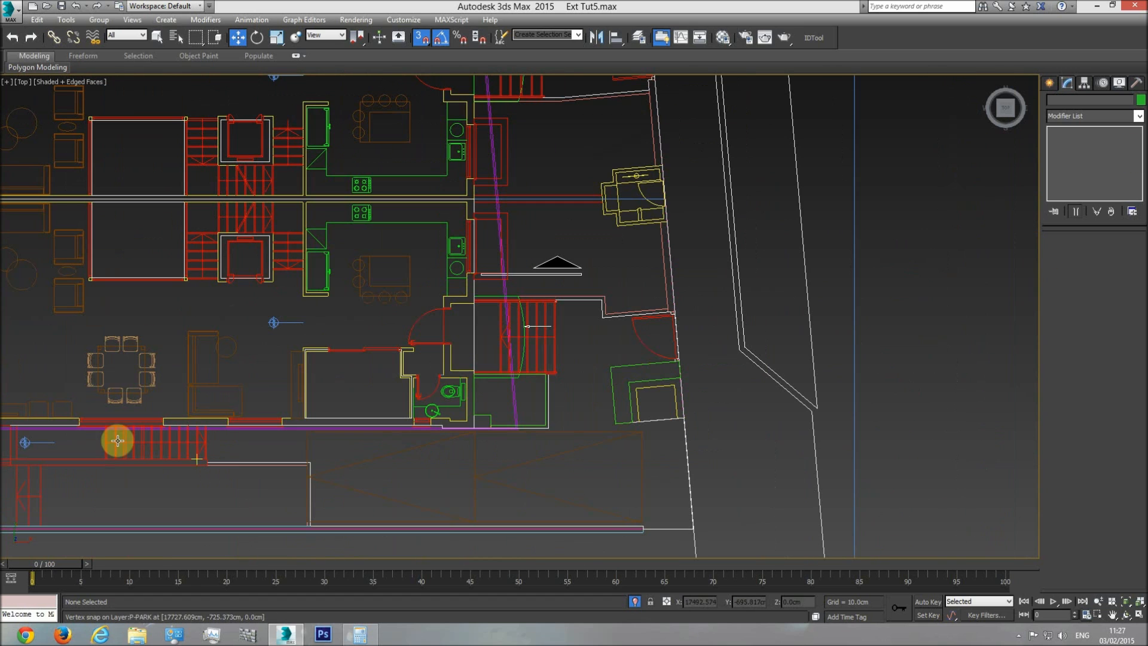
pyautogui.scroll(4, 479, 350)
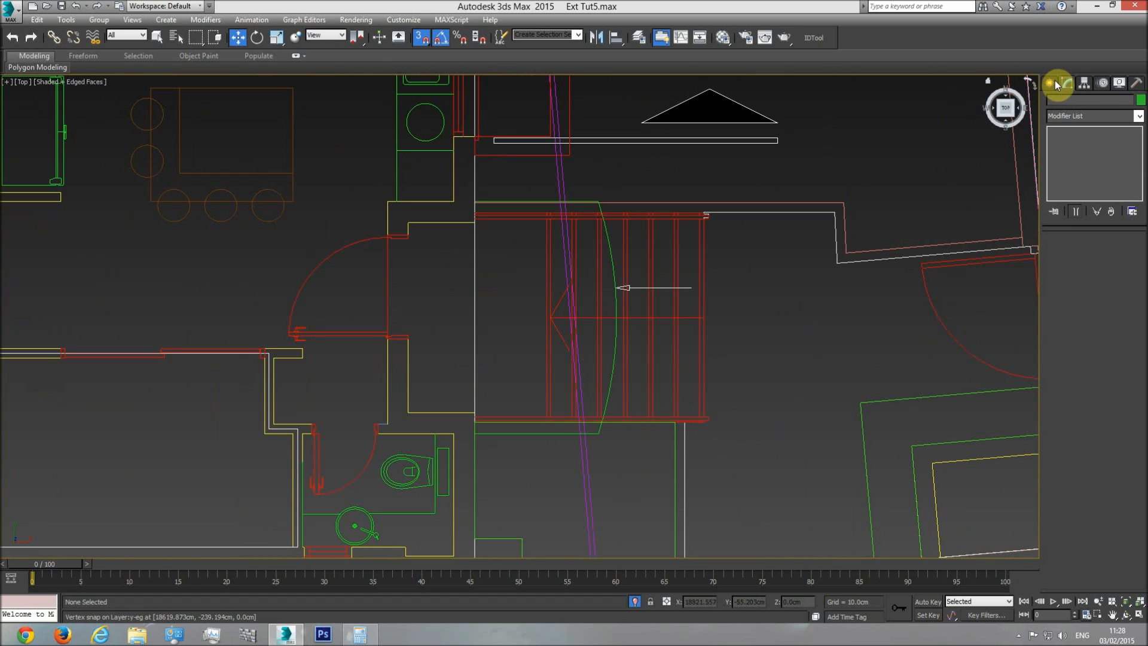
# Step: Draw a box about 209 cm long and 242 cm wide over the front entrance stairs in the plan
pyautogui.click(1050, 83)
pyautogui.click(1069, 102)
pyautogui.click(1054, 102)
pyautogui.click(1069, 159)
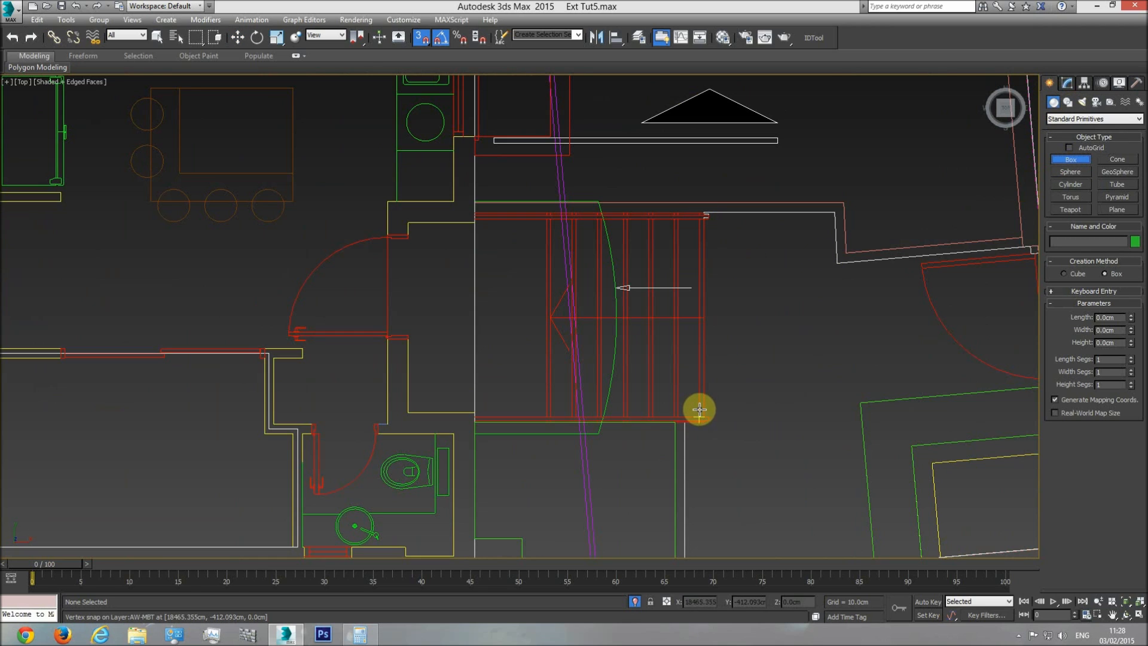
pyautogui.moveTo(703, 412); pyautogui.dragTo(476, 217)
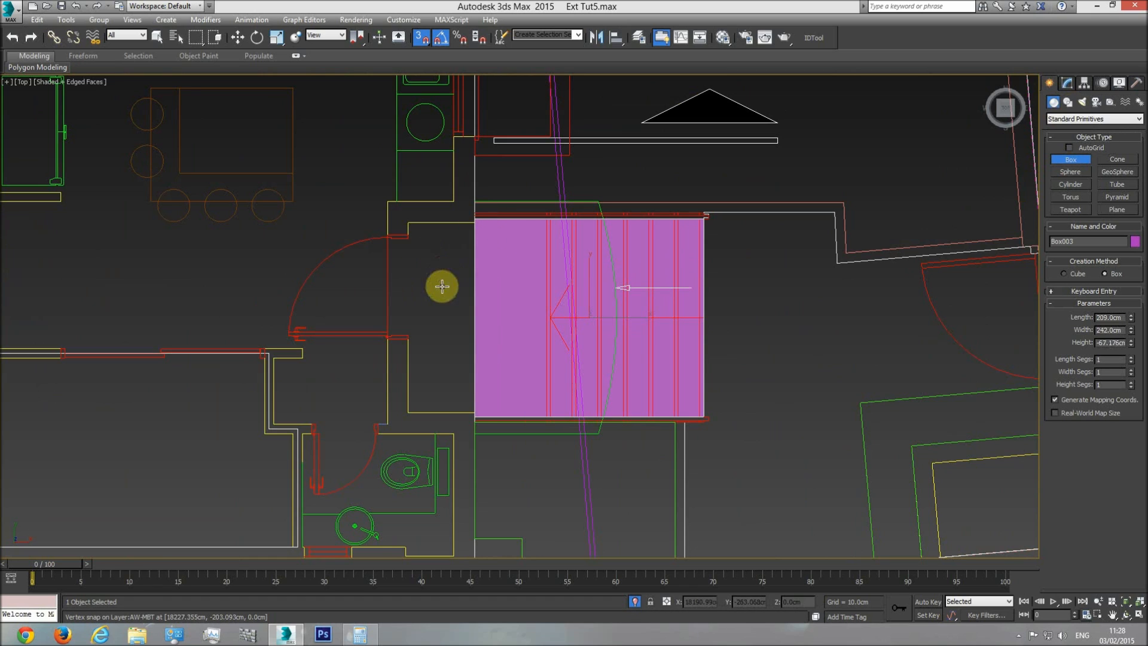
pyautogui.click(438, 237)
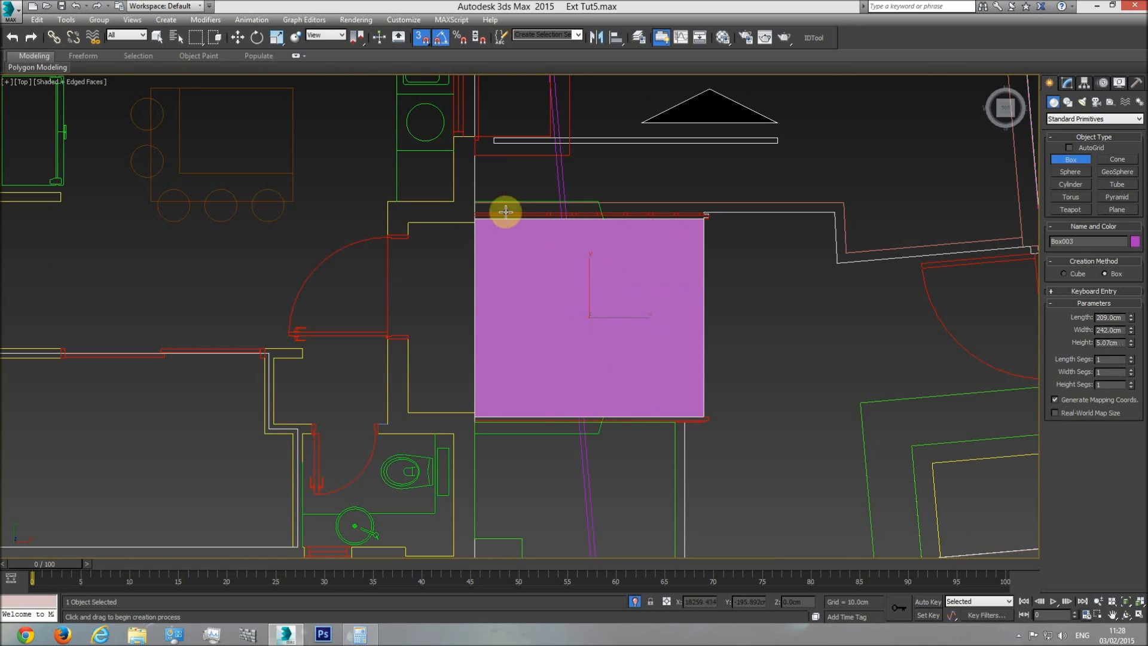
pyautogui.click(515, 186)
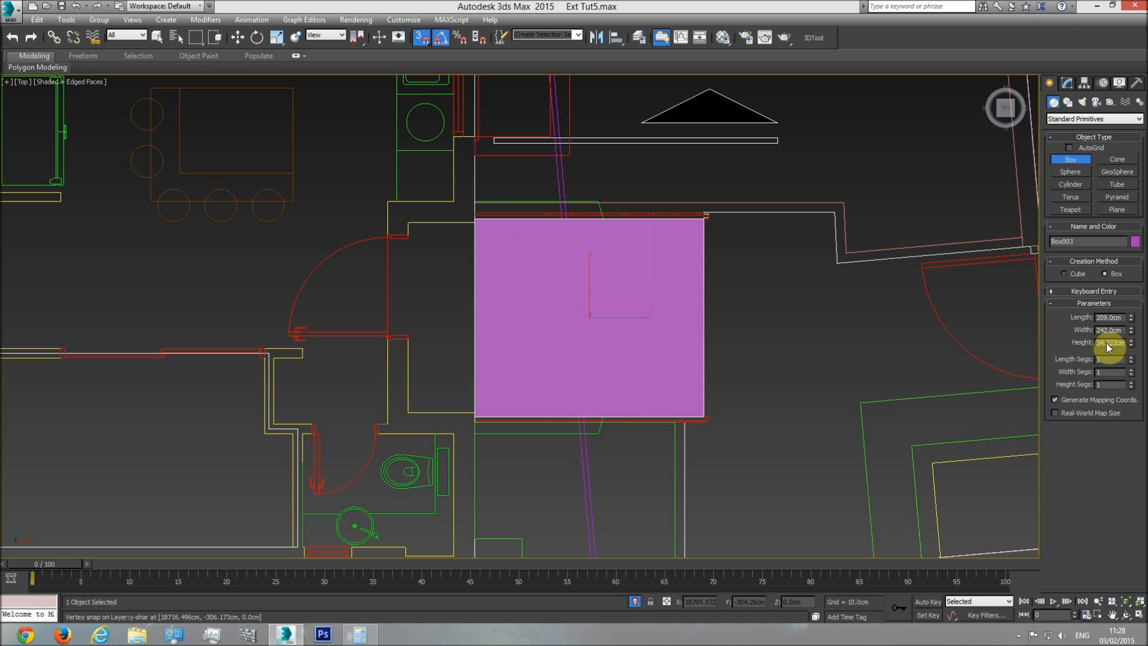
# Step: Measure the height of one stair step in the elevation drawing with a temporary box
pyautogui.scroll(-5, 713, 352)
pyautogui.scroll(-4, 383, 419)
pyautogui.moveTo(231, 417); pyautogui.dragTo(820, 408, button='middle')
pyautogui.scroll(-1, 849, 408)
pyautogui.scroll(2, 366, 412)
pyautogui.moveTo(277, 427); pyautogui.dragTo(662, 411, button='middle')
pyautogui.scroll(5, 541, 445)
pyautogui.press('w')
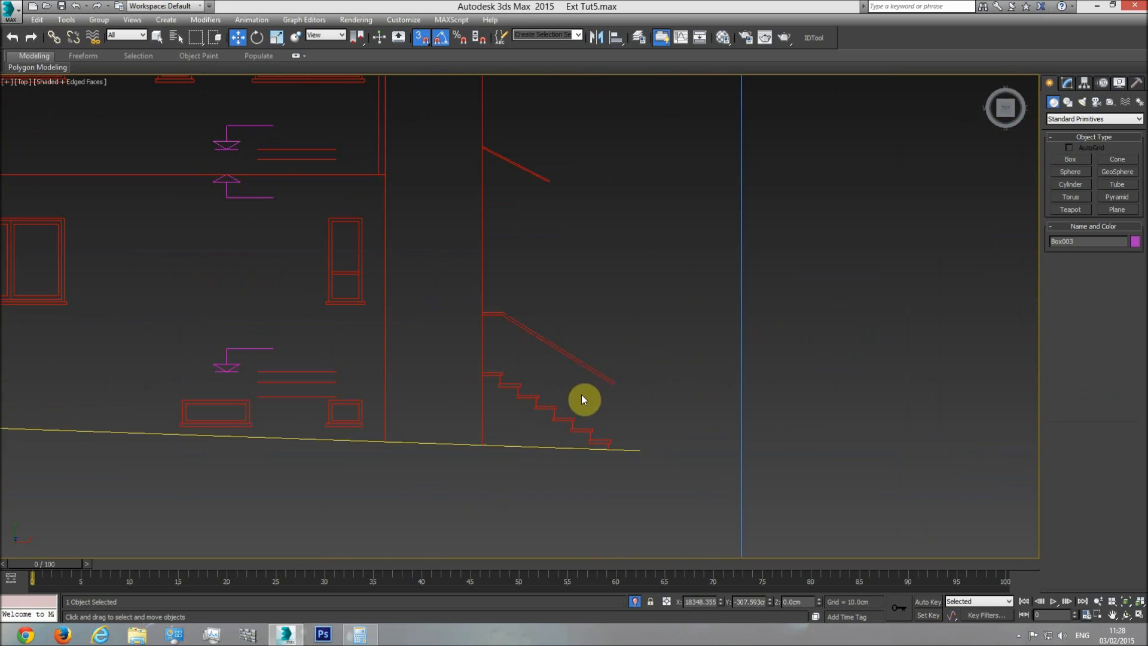
pyautogui.click(1071, 159)
pyautogui.scroll(3, 609, 399)
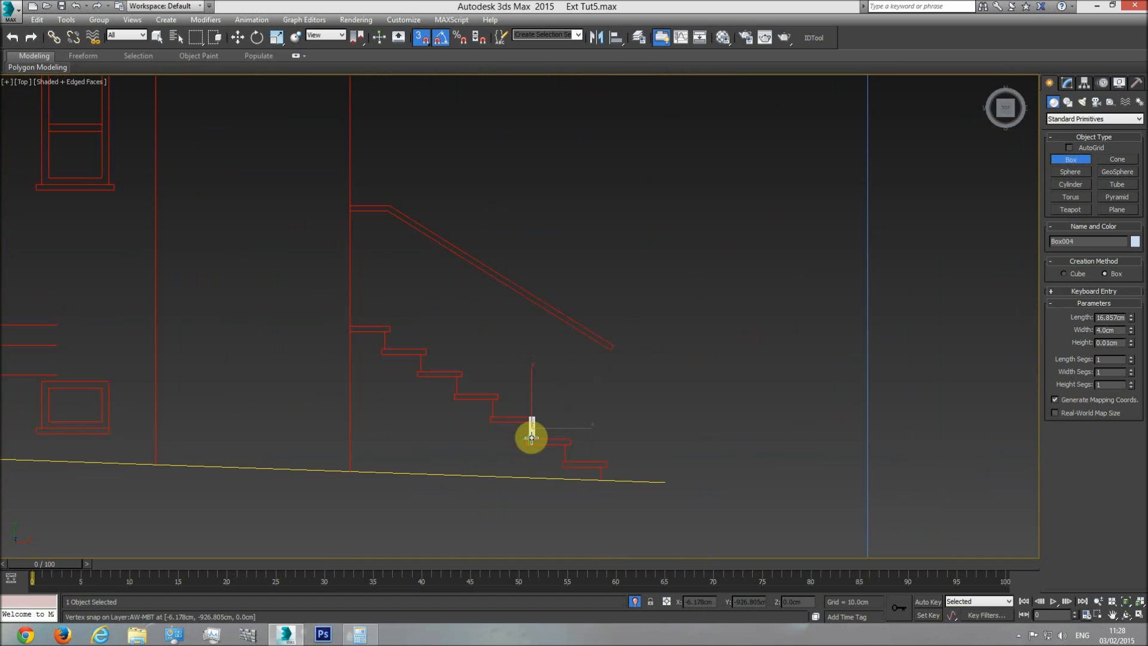
pyautogui.click(553, 361)
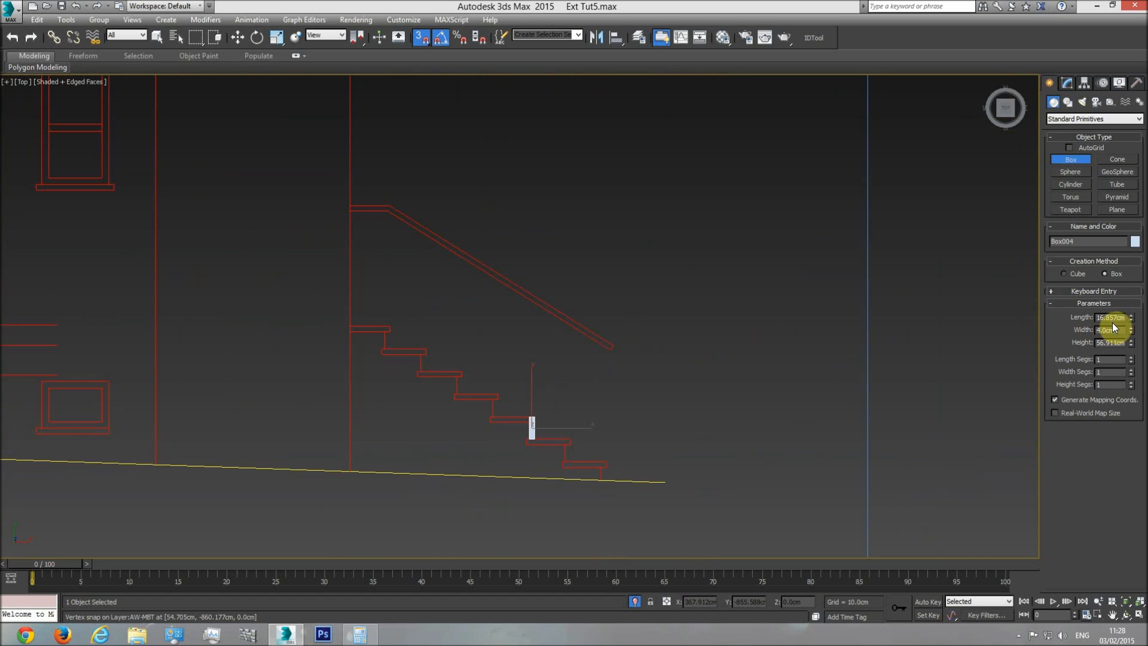
# Step: Note the step height 16.857 in the Calculator and delete the temporary measuring box
pyautogui.click(359, 634)
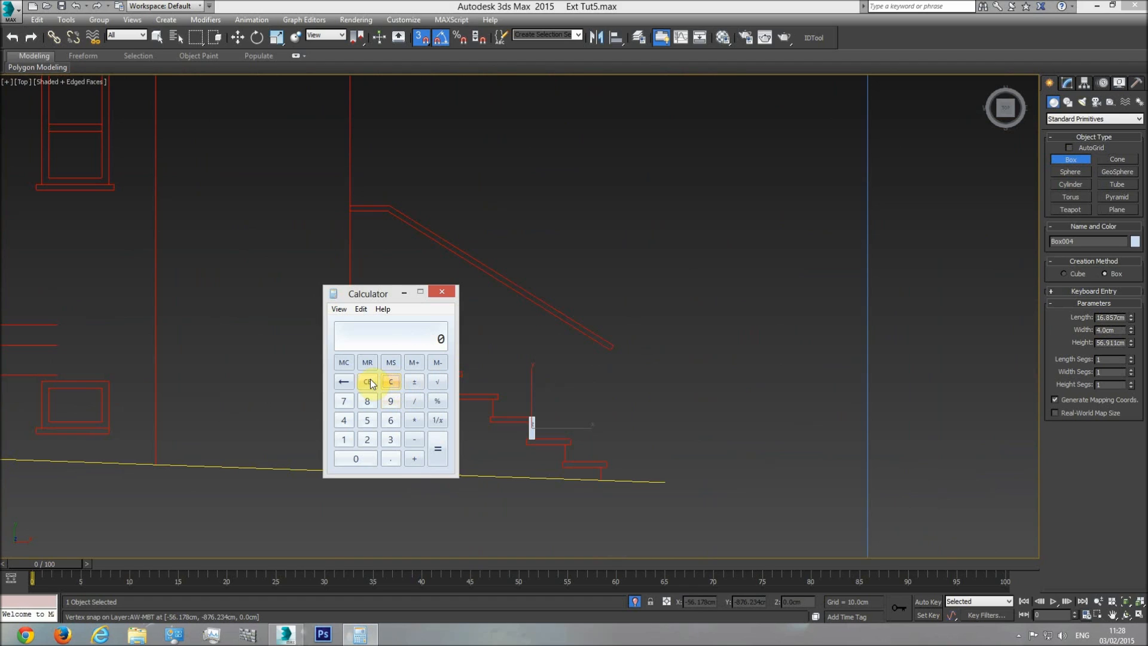
pyautogui.write('16.857')
pyautogui.moveTo(561, 428); pyautogui.dragTo(577, 419, button='middle')
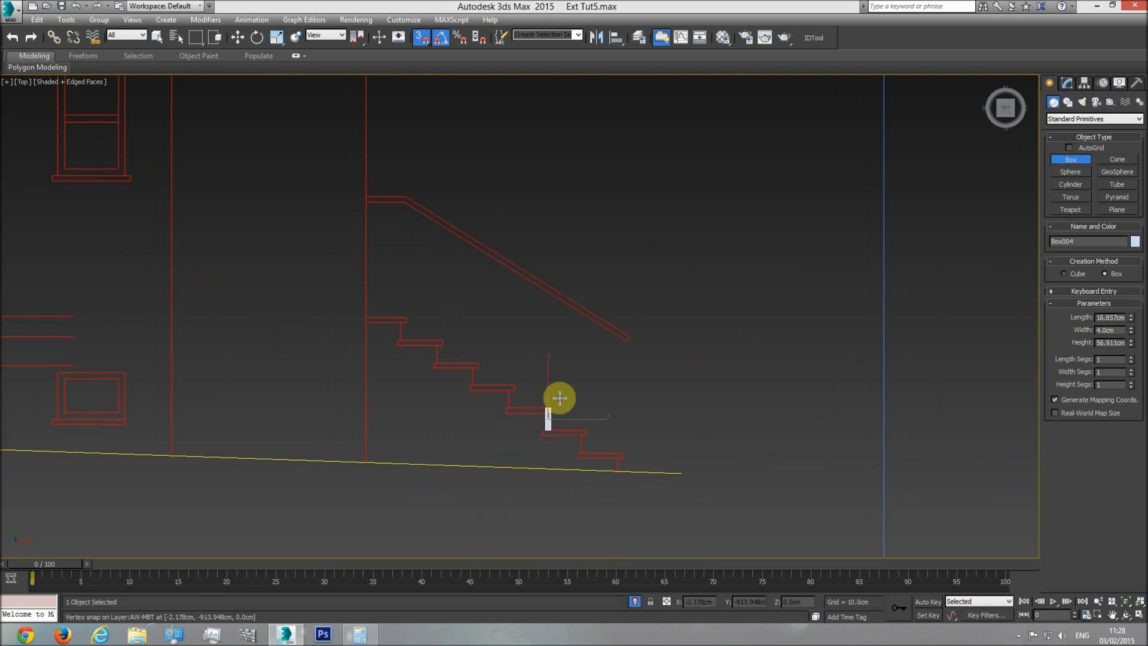
pyautogui.press('Delete')
pyautogui.rightClick(602, 420)
# Step: Set the height of the box over the front entrance stairs to 16.857 cm, checking the noted value in the Calculator
pyautogui.moveTo(689, 420); pyautogui.dragTo(679, 415, button='middle')
pyautogui.press('p')
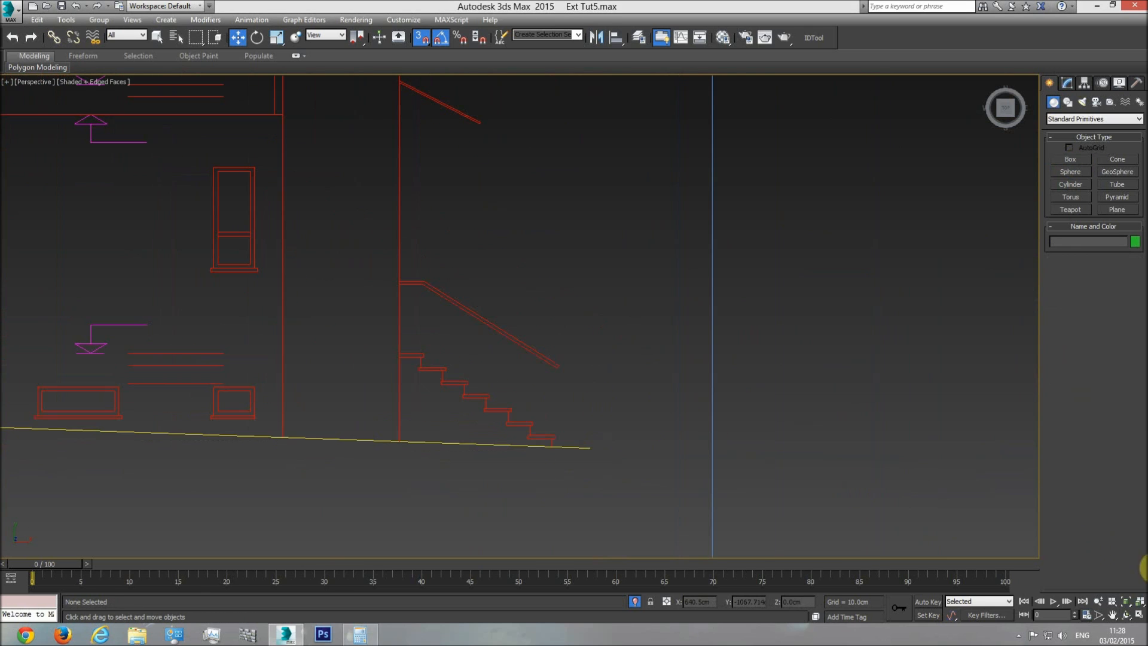
pyautogui.click(1128, 603)
pyautogui.click(1126, 615)
pyautogui.moveTo(507, 370); pyautogui.dragTo(525, 303)
pyautogui.moveTo(597, 325); pyautogui.dragTo(509, 359, button='middle')
pyautogui.scroll(5, 602, 327)
pyautogui.scroll(6, 598, 329)
pyautogui.rightClick(574, 326)
pyautogui.click(577, 323)
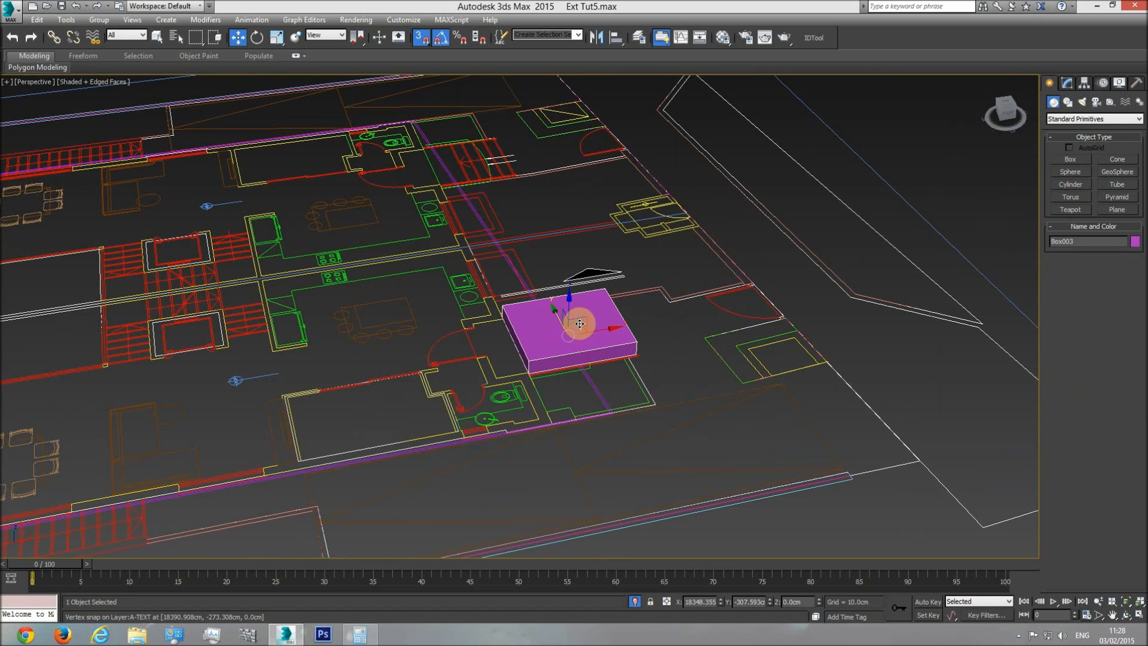
pyautogui.click(1067, 83)
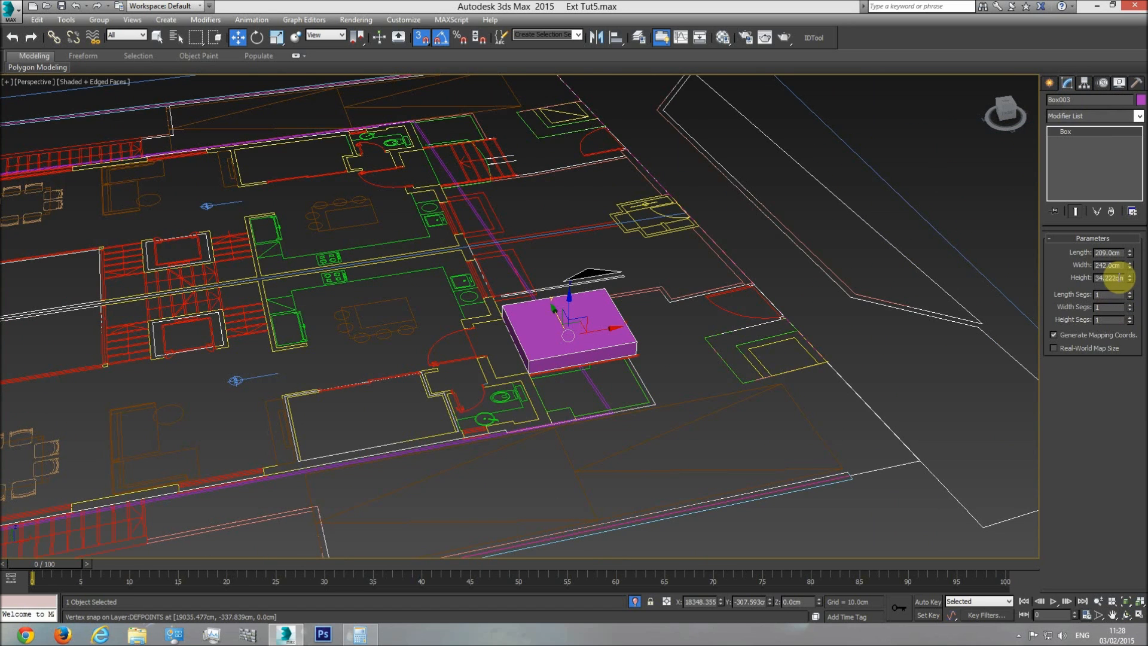
pyautogui.click(362, 635)
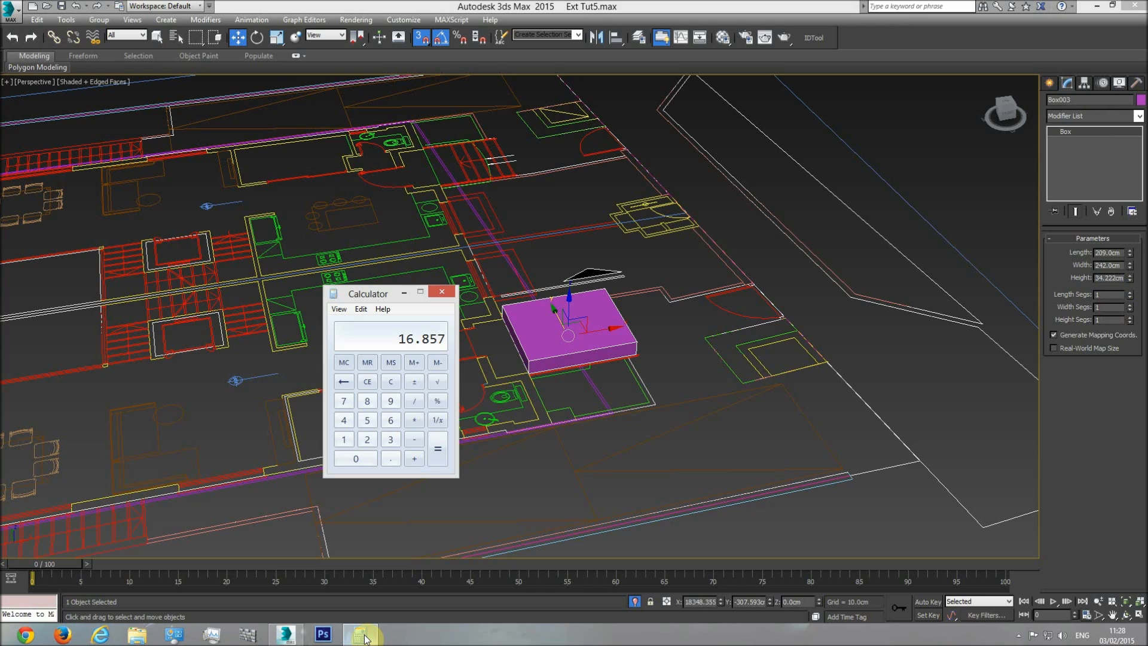
pyautogui.click(1114, 278)
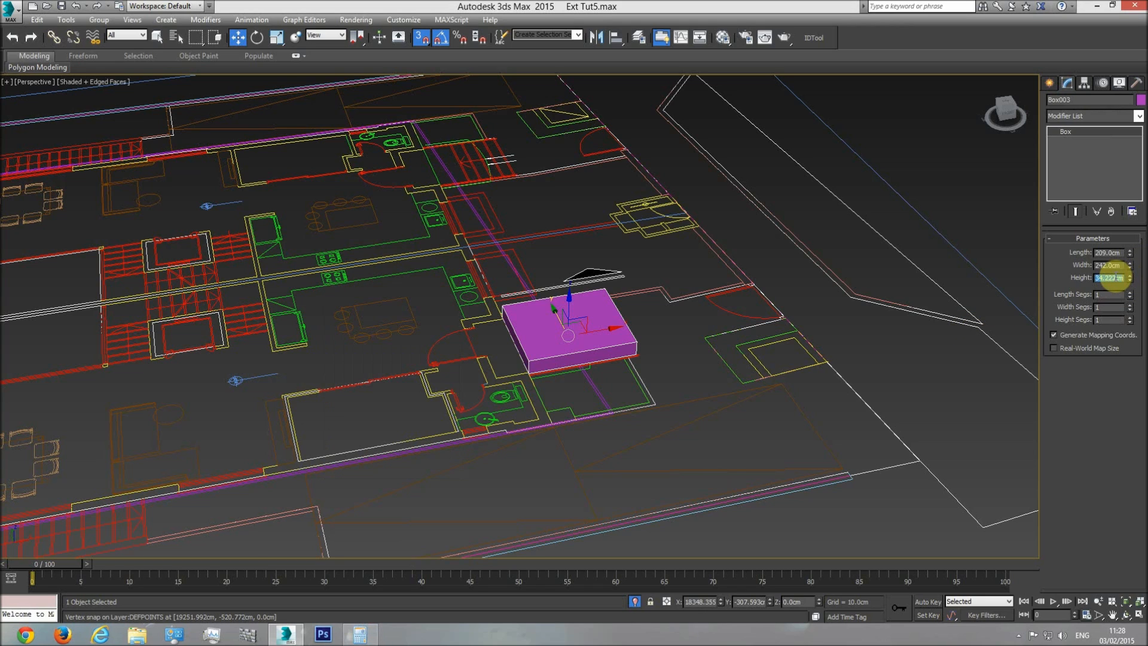
pyautogui.write('16.857')
pyautogui.press('Return')
pyautogui.scroll(2, 598, 389)
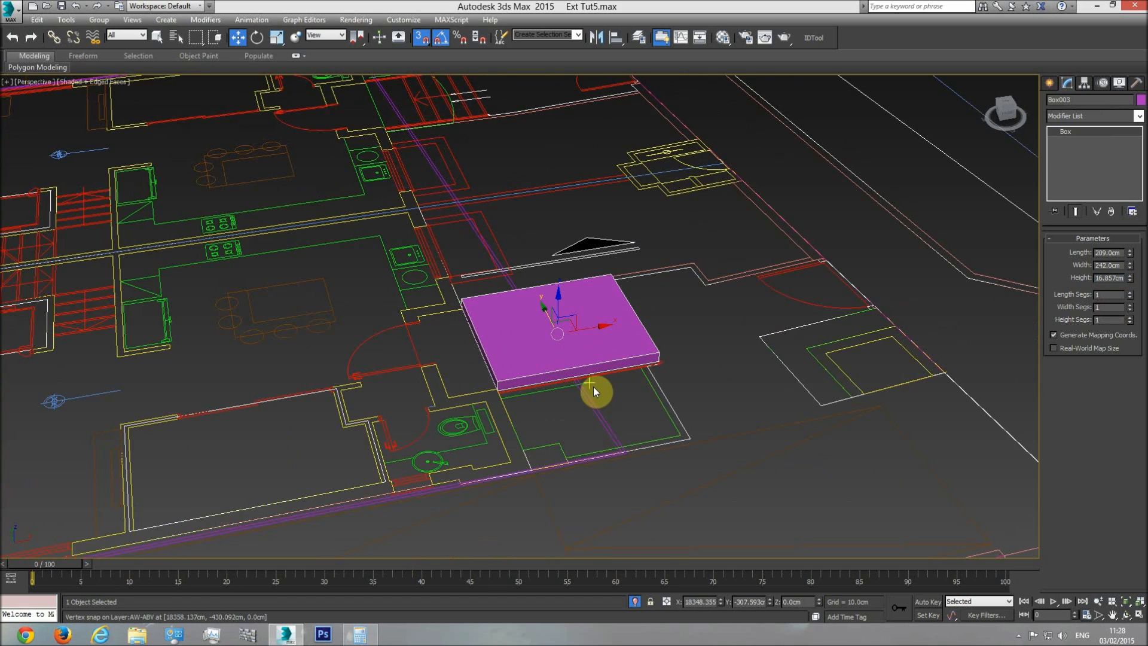
# Step: Convert the entrance stairs box to an Editable Poly in the top view
pyautogui.press('t')
pyautogui.scroll(-3, 561, 422)
pyautogui.scroll(-5, 560, 422)
pyautogui.moveTo(879, 394); pyautogui.dragTo(687, 400, button='middle')
pyautogui.scroll(-2, 486, 402)
pyautogui.scroll(5, 467, 410)
pyautogui.scroll(5, 445, 416)
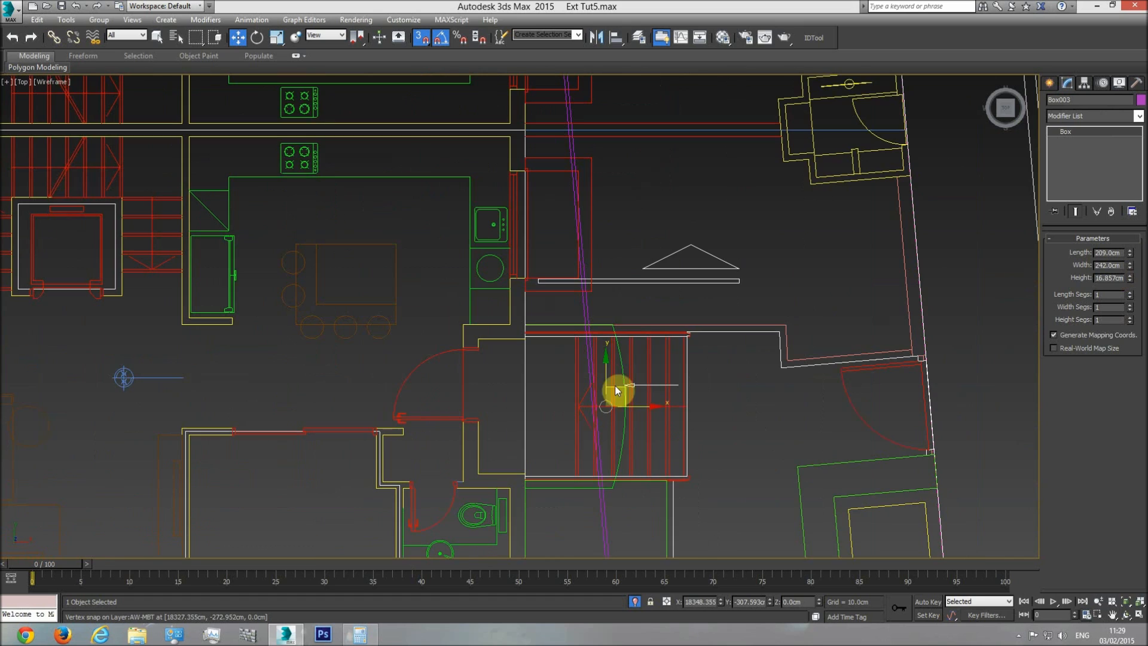
pyautogui.rightClick(614, 388)
pyautogui.moveTo(674, 503)
pyautogui.click(766, 510)
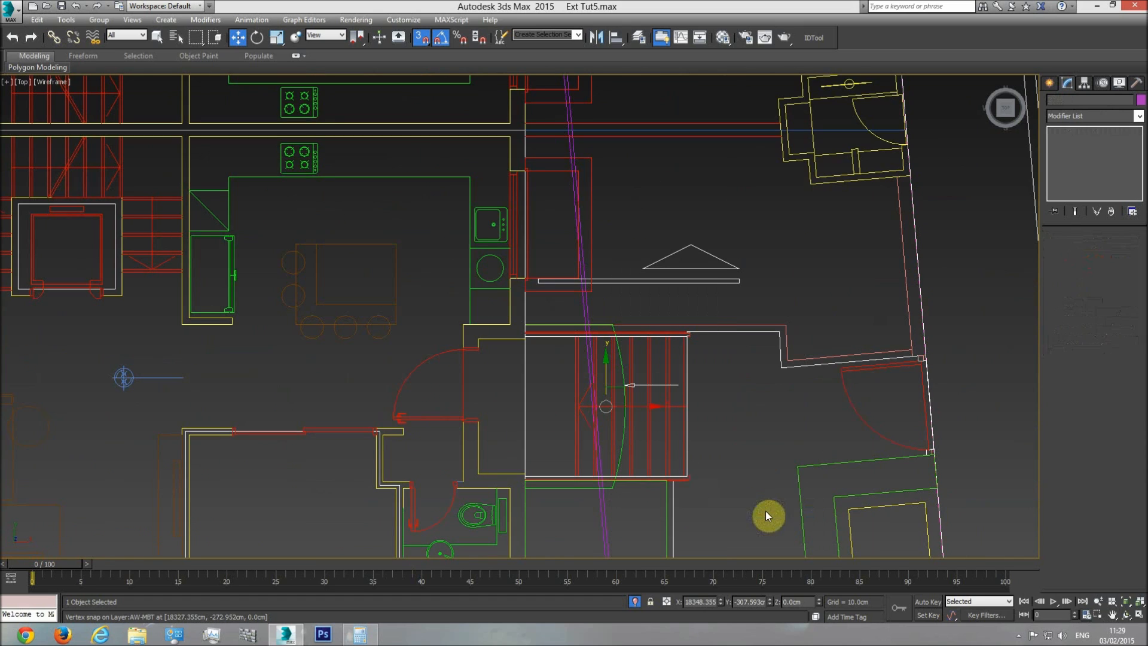
# Step: Connect the four edges running along the direction of the stairs with 8 segments to divide the box into treads
pyautogui.click(1076, 264)
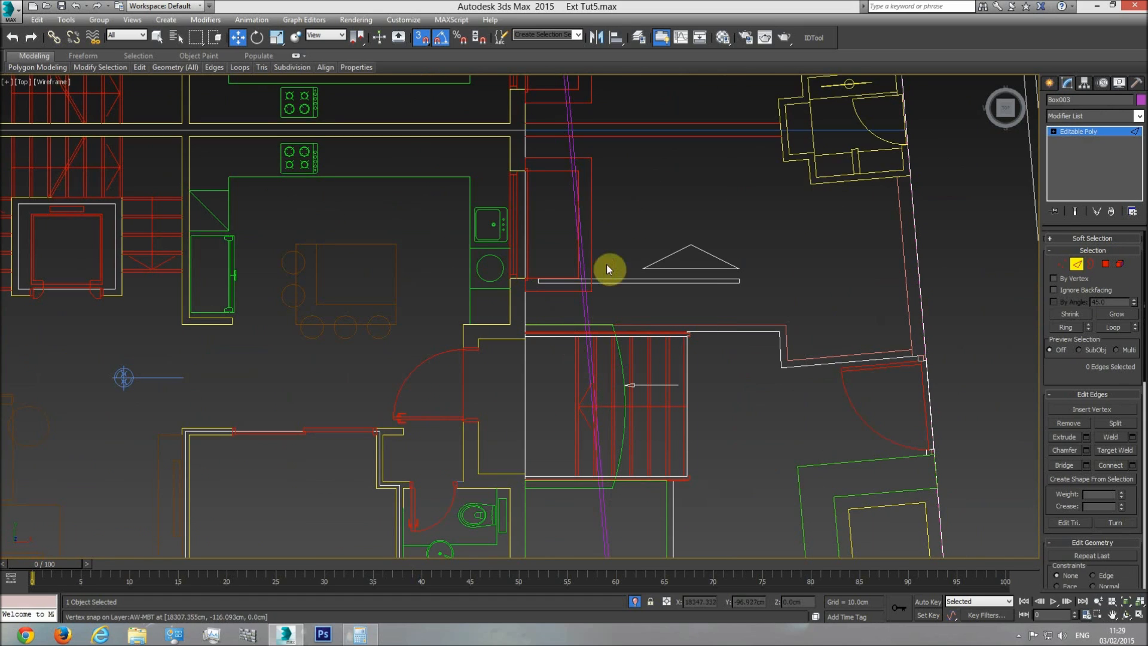
pyautogui.moveTo(615, 543); pyautogui.dragTo(618, 568)
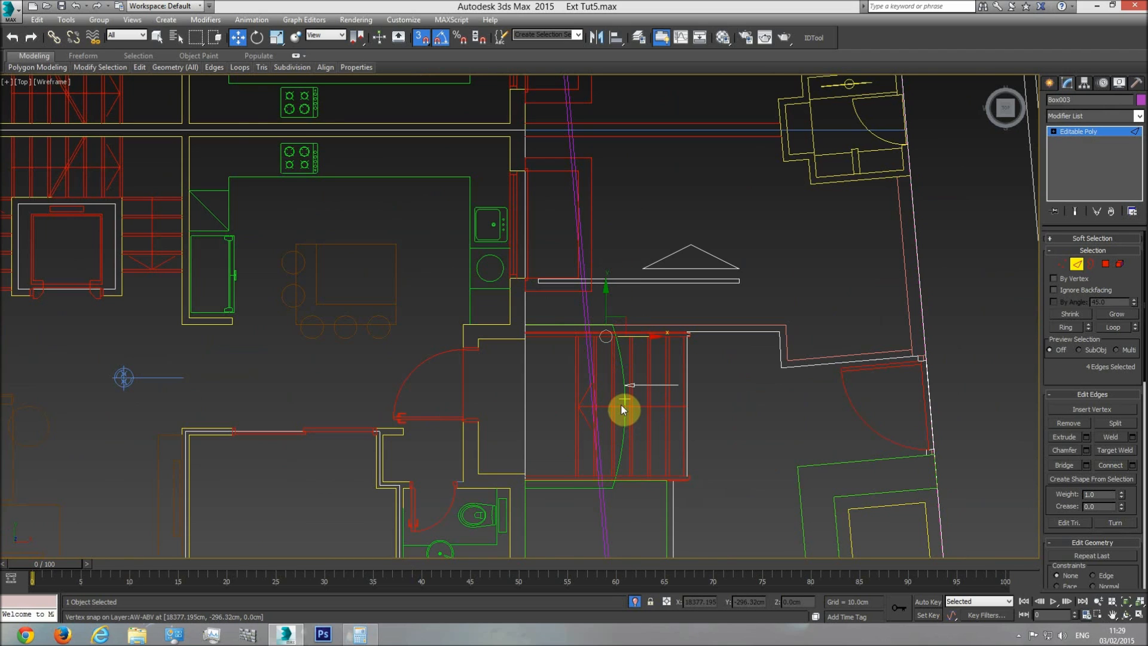
pyautogui.scroll(-2, 620, 403)
pyautogui.click(1125, 614)
pyautogui.moveTo(622, 379); pyautogui.dragTo(605, 313)
pyautogui.press('F3')
pyautogui.moveTo(595, 379); pyautogui.dragTo(576, 327, button='middle')
pyautogui.rightClick(634, 297)
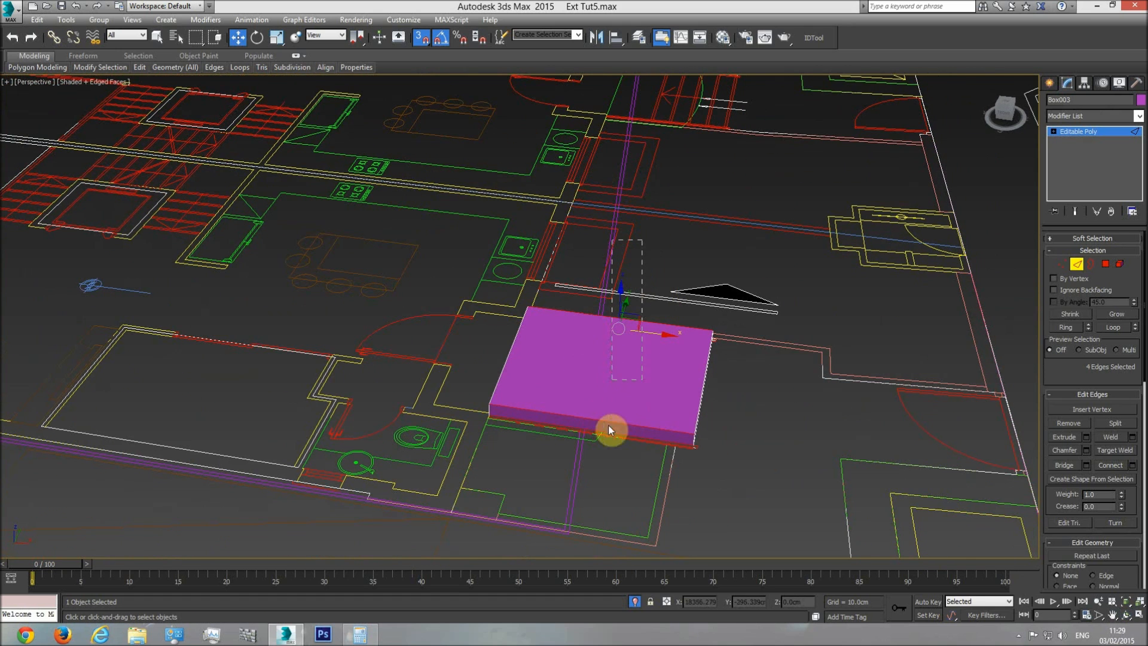
pyautogui.moveTo(602, 510); pyautogui.dragTo(602, 510)
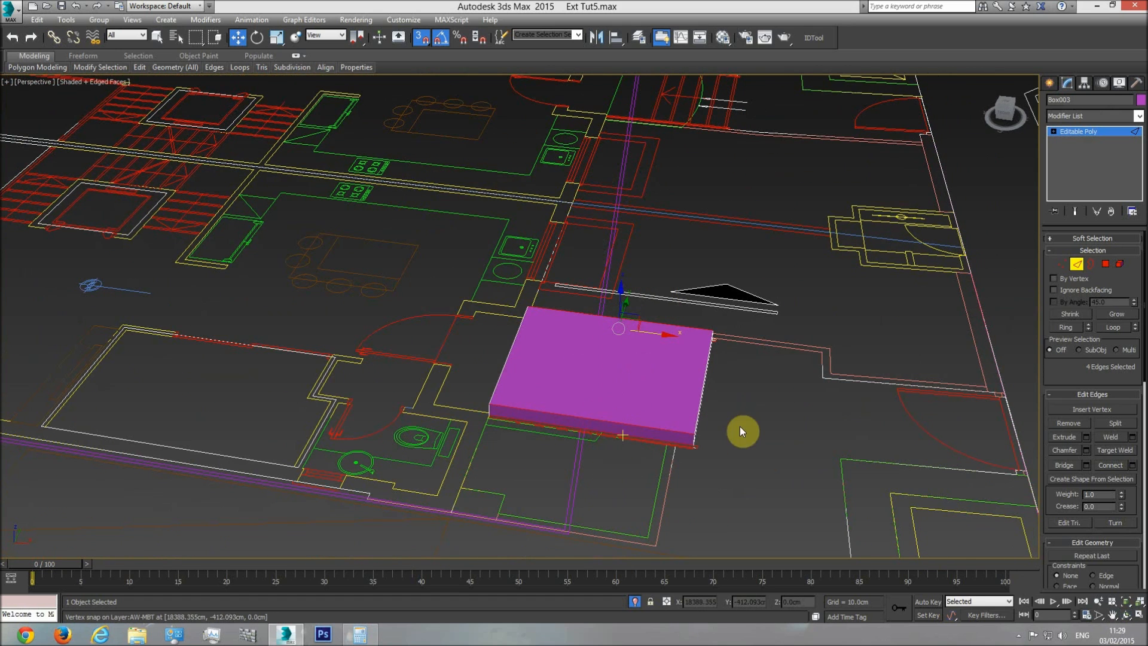
pyautogui.click(1131, 466)
pyautogui.press('t')
pyautogui.press('F3')
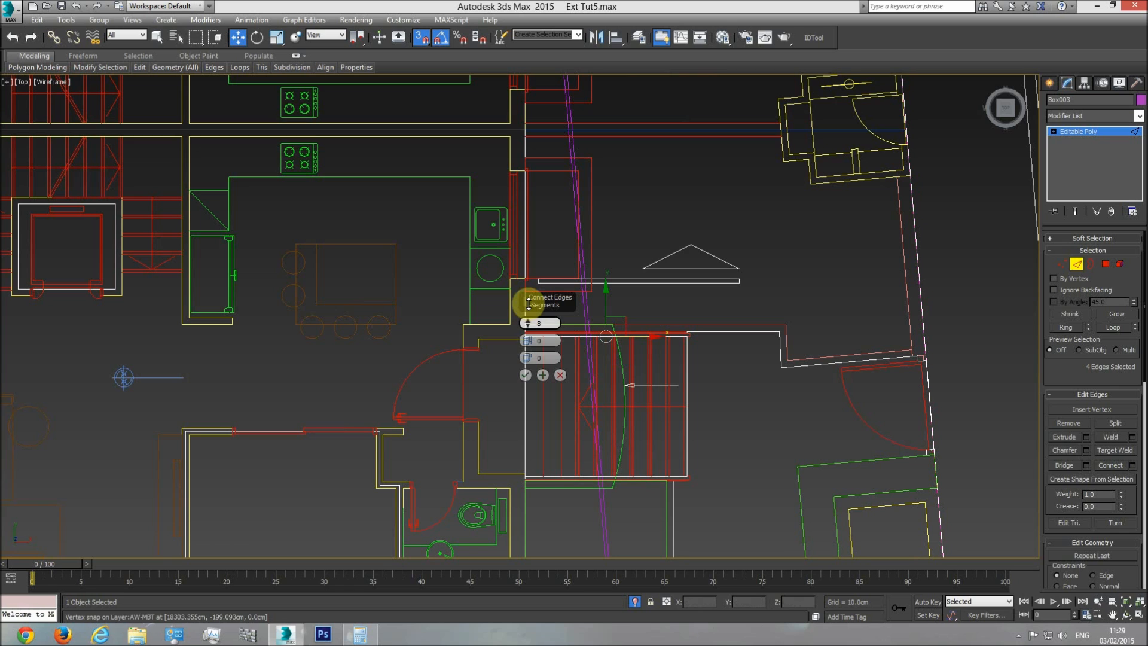
pyautogui.click(525, 375)
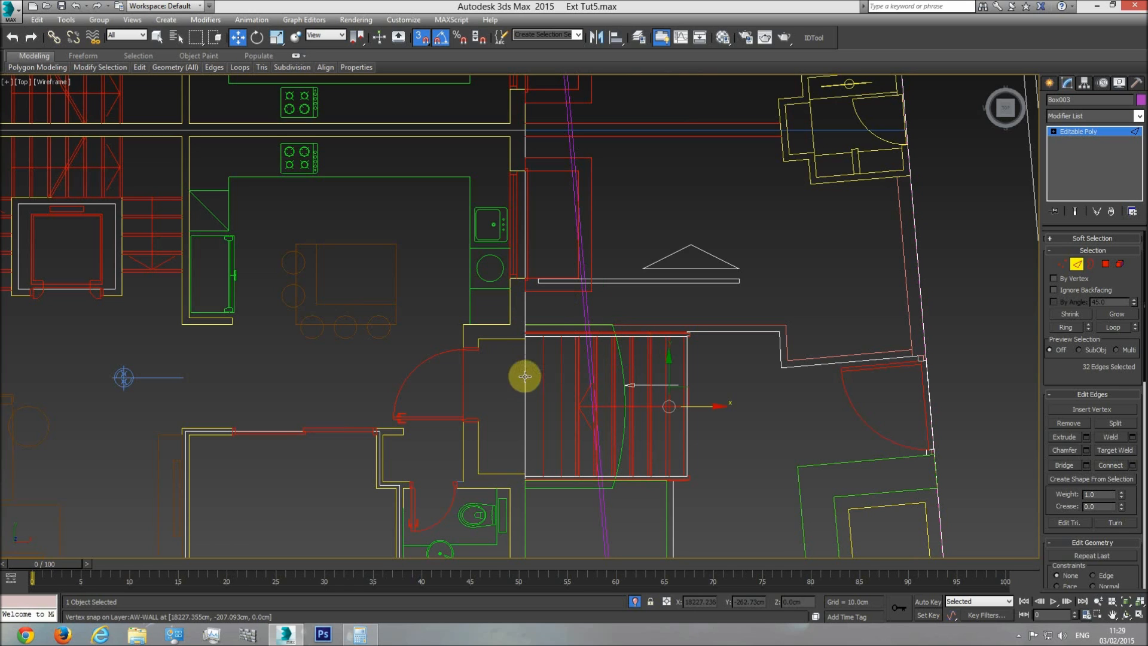
# Step: Snap the box's six vertex rows nearest the foot of the stairs to the tread lines in the plan
pyautogui.click(1062, 264)
pyautogui.moveTo(620, 395); pyautogui.dragTo(604, 329, button='middle')
pyautogui.scroll(2, 604, 329)
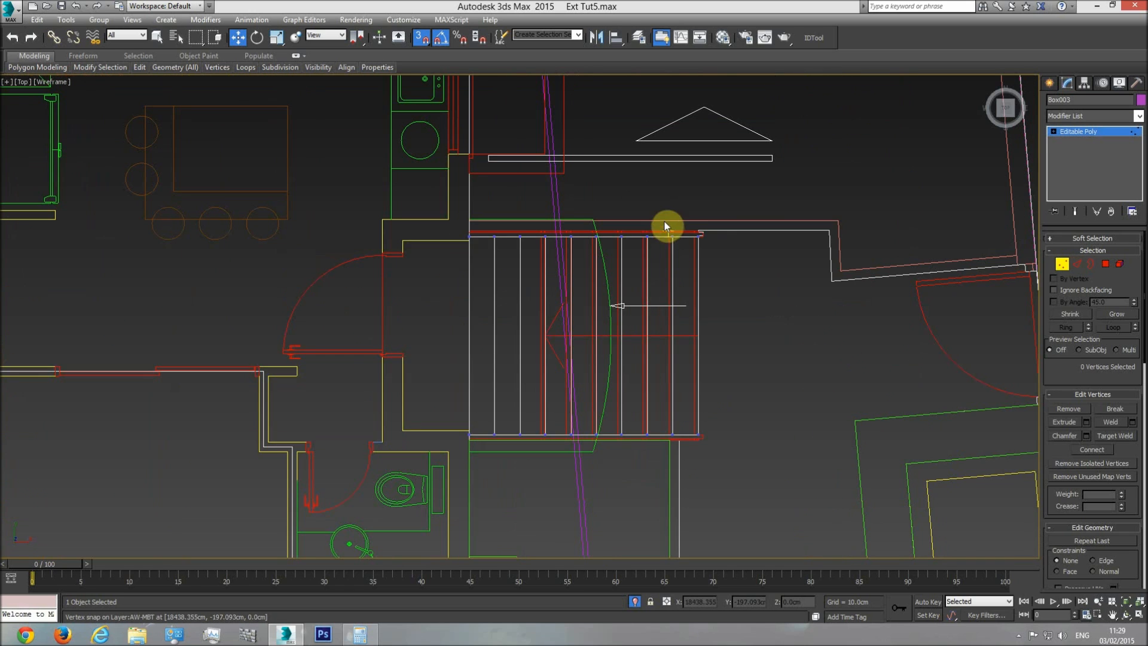
pyautogui.moveTo(686, 489); pyautogui.dragTo(686, 488)
pyautogui.scroll(4, 682, 348)
pyautogui.moveTo(697, 323); pyautogui.dragTo(664, 522)
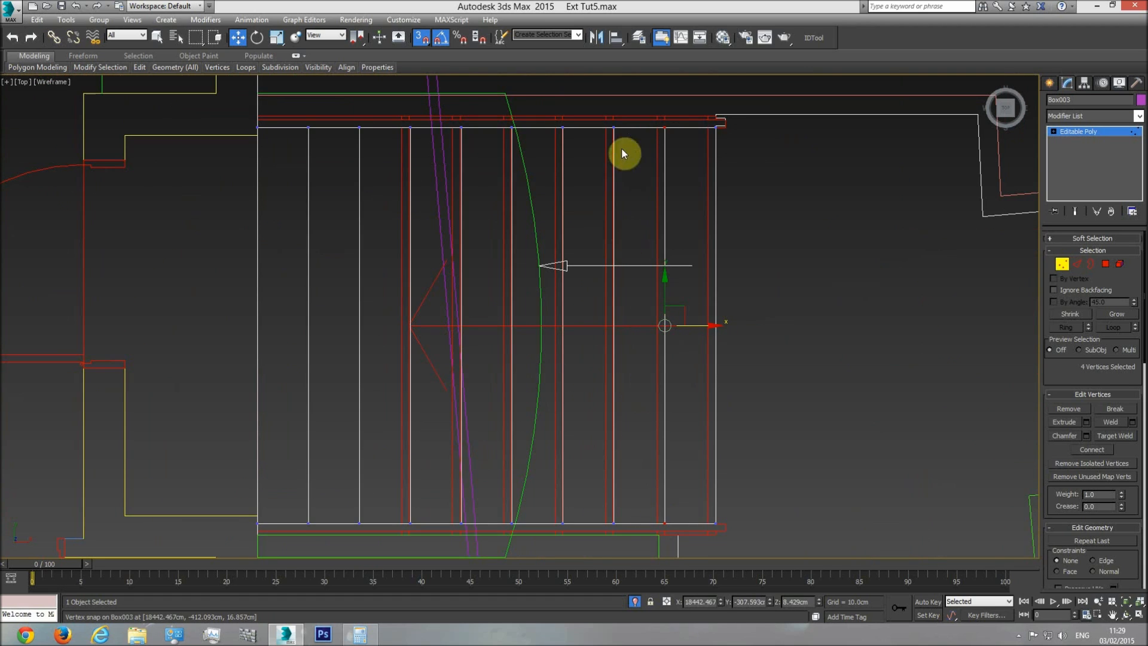
pyautogui.moveTo(650, 324); pyautogui.dragTo(612, 515)
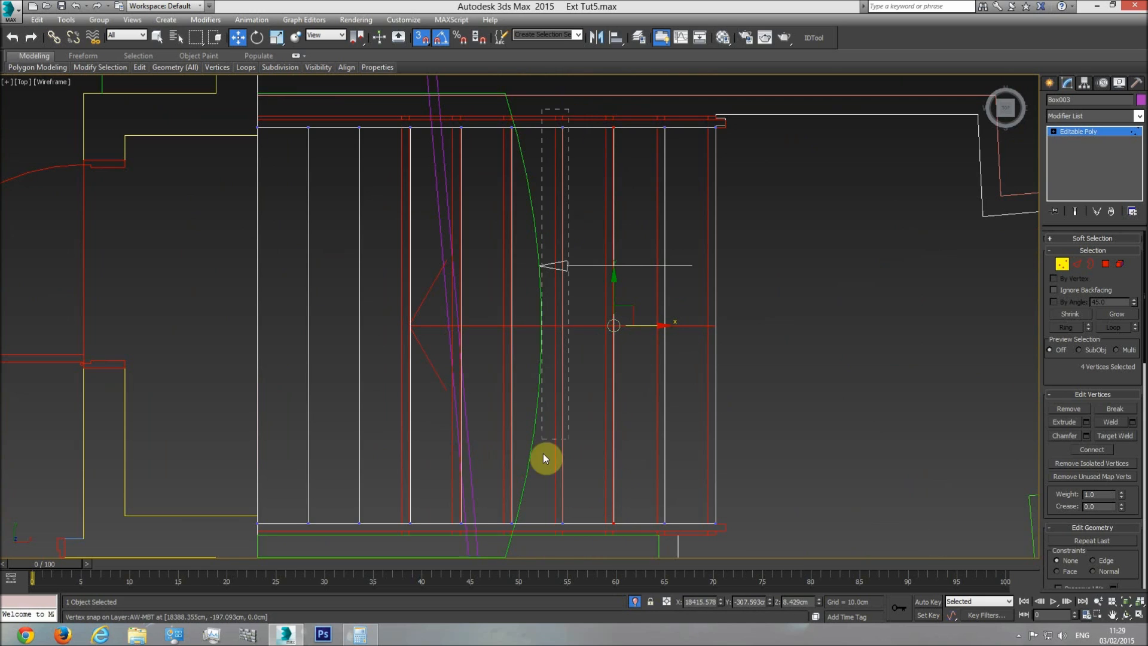
pyautogui.moveTo(592, 325); pyautogui.dragTo(562, 523)
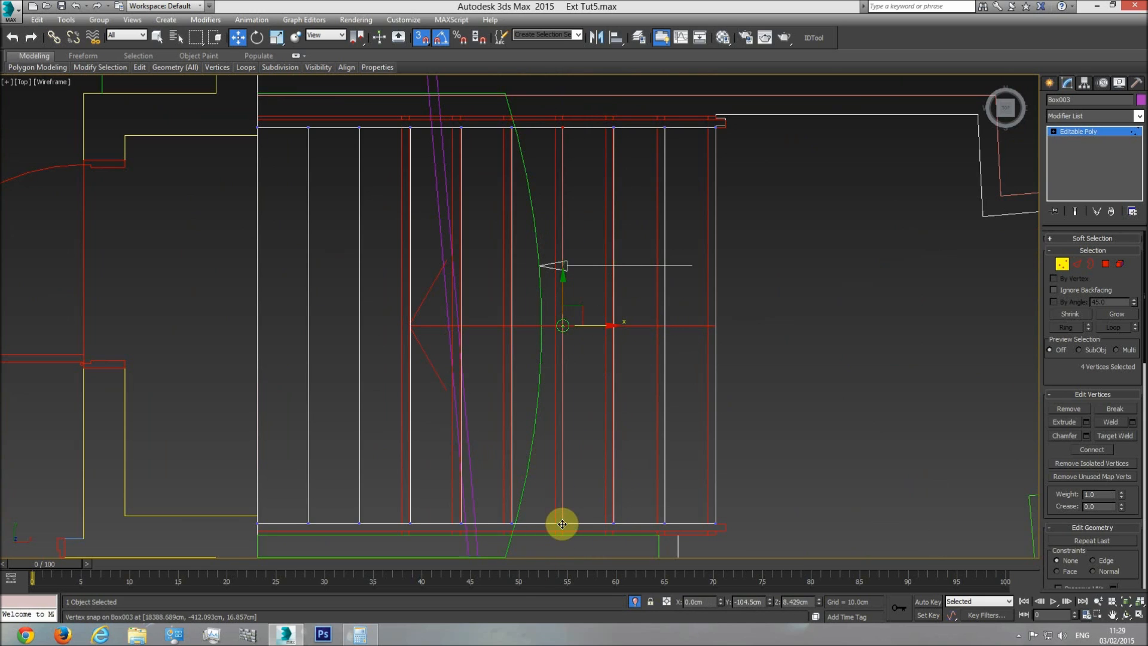
pyautogui.moveTo(602, 325); pyautogui.dragTo(562, 125)
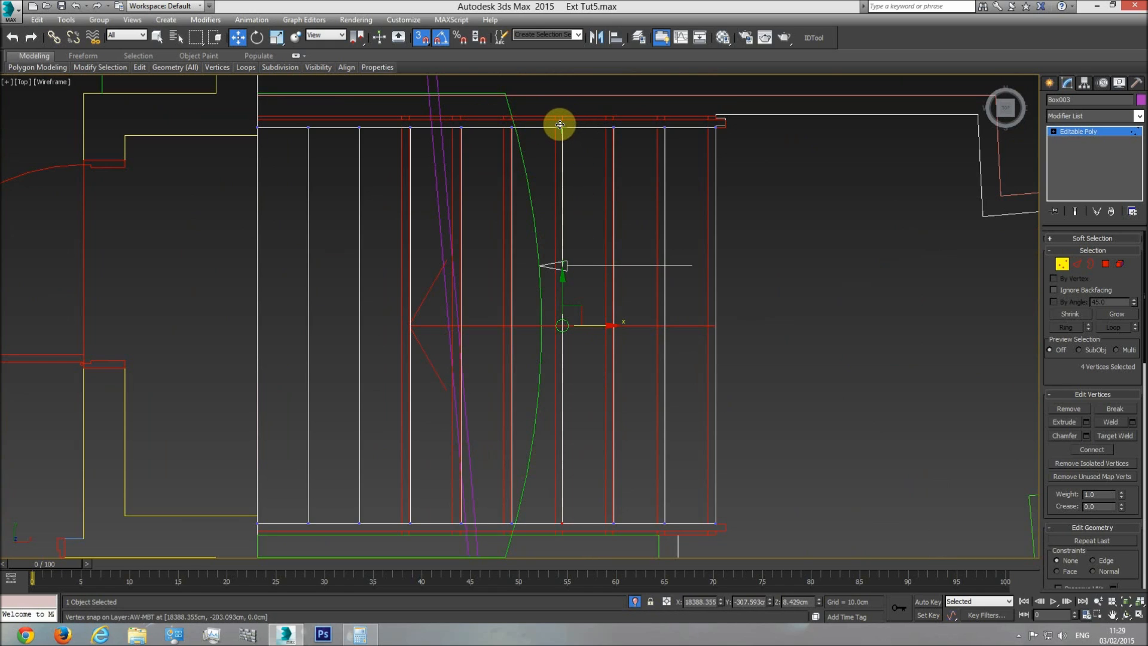
pyautogui.moveTo(545, 316); pyautogui.dragTo(511, 125)
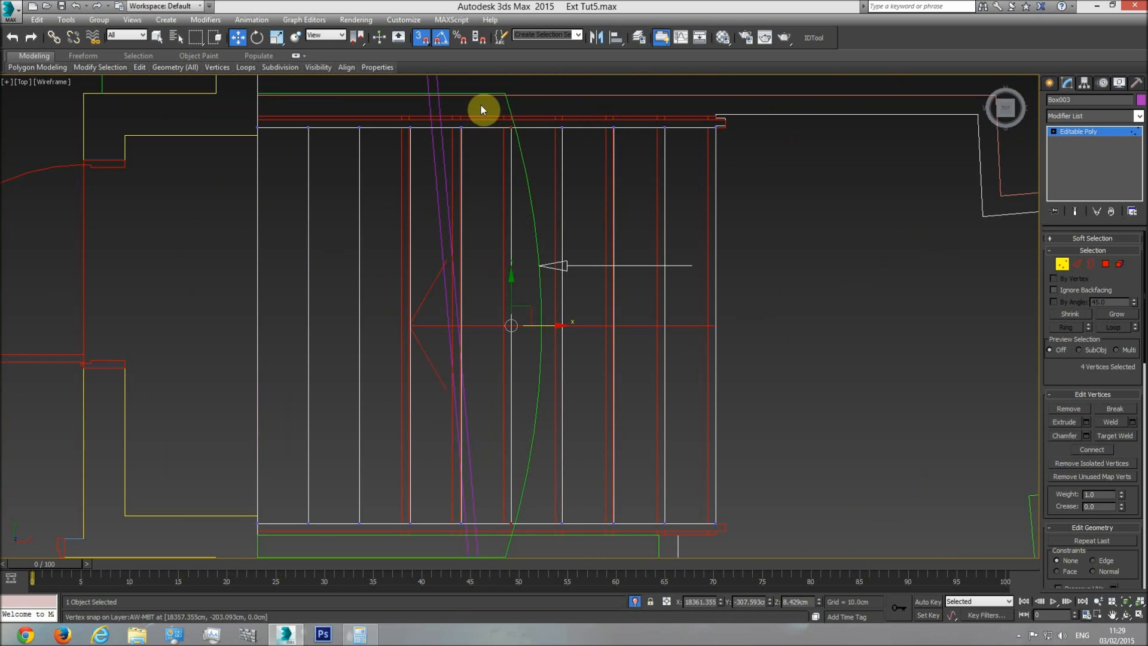
pyautogui.moveTo(511, 325); pyautogui.dragTo(459, 128)
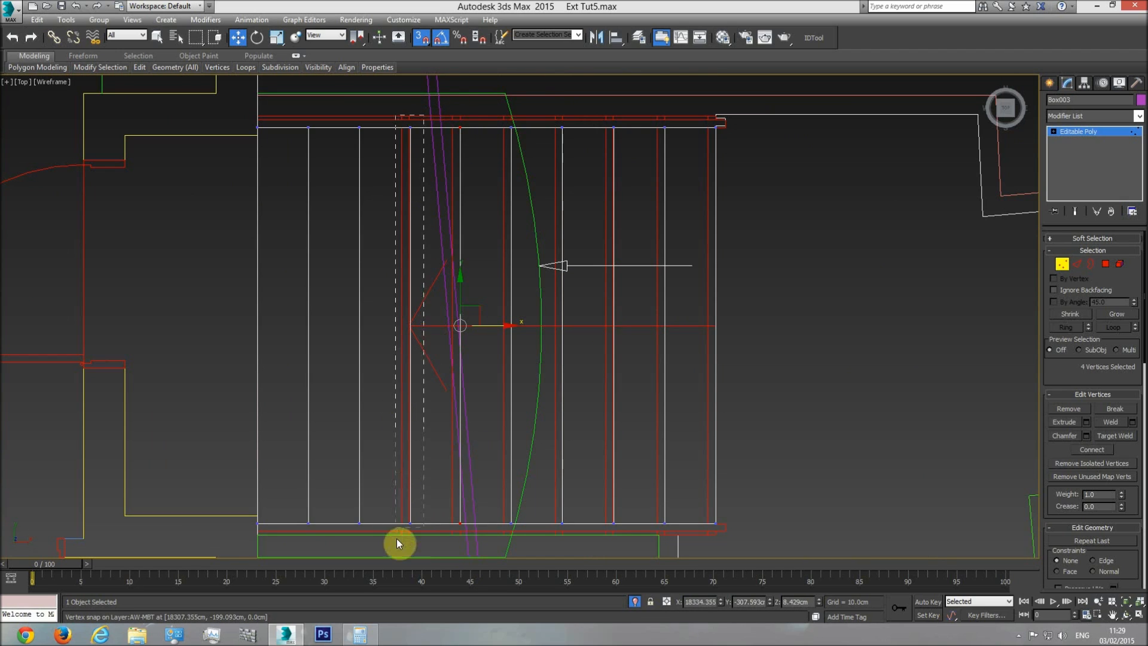
pyautogui.moveTo(410, 132)
pyautogui.mouseDown()
pyautogui.moveTo(400, 120)
pyautogui.moveTo(408, 127)
pyautogui.mouseUp()
pyautogui.scroll(-2, 395, 236)
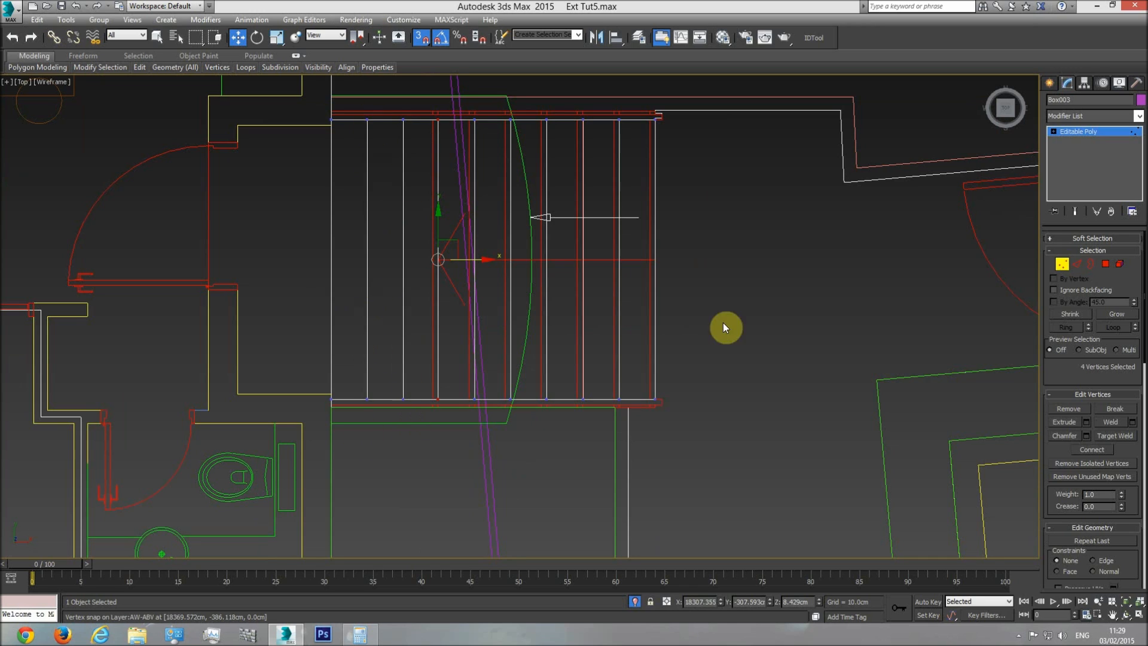
# Step: Remove the two unaligned edge loops near the head of the stairs box, including their leftover vertices
pyautogui.click(1076, 263)
pyautogui.click(402, 248)
pyautogui.click(367, 260)
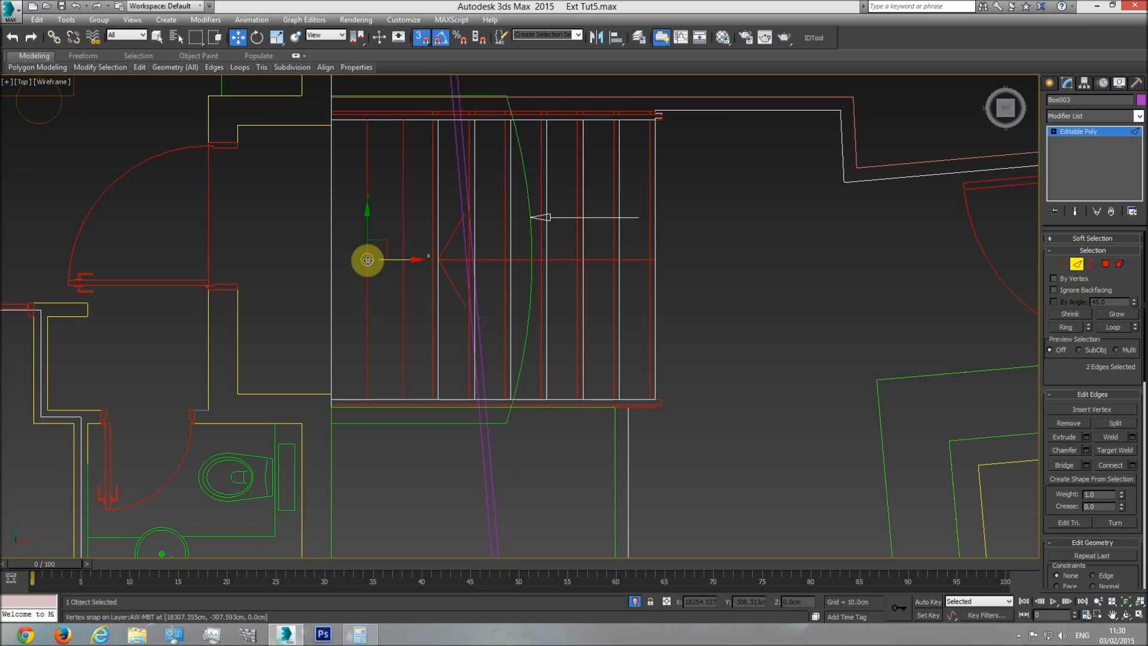
pyautogui.press('p')
pyautogui.click(1126, 614)
pyautogui.press('F3')
pyautogui.moveTo(538, 286)
pyautogui.mouseDown()
pyautogui.moveTo(505, 351)
pyautogui.moveTo(477, 336)
pyautogui.mouseUp()
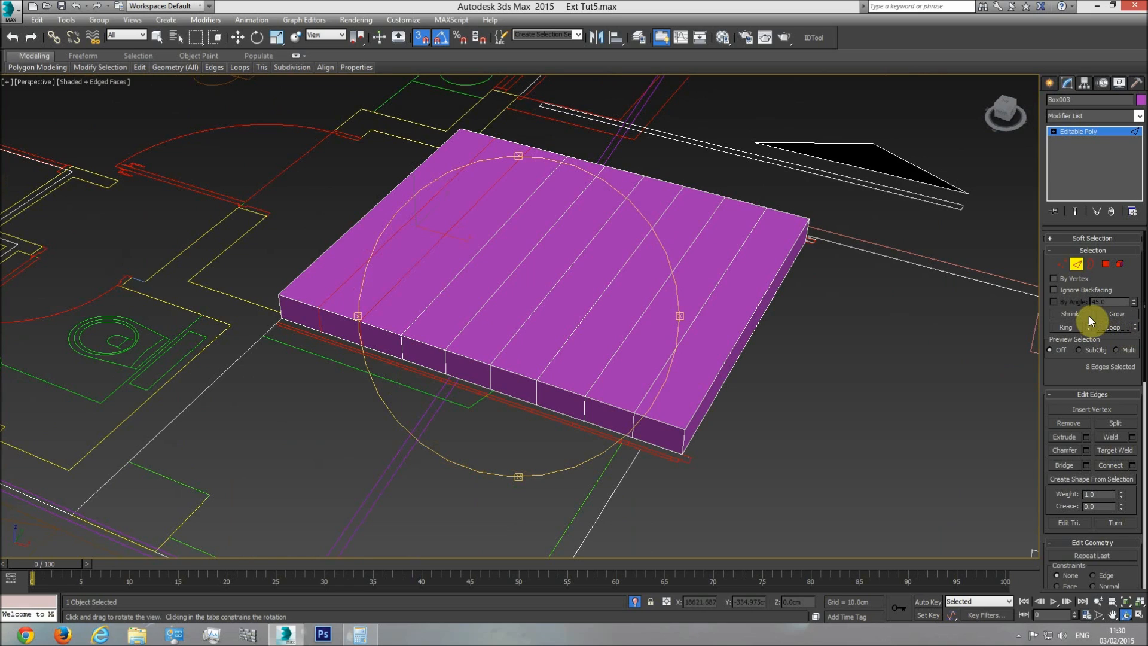
pyautogui.click(1061, 263)
pyautogui.press('w')
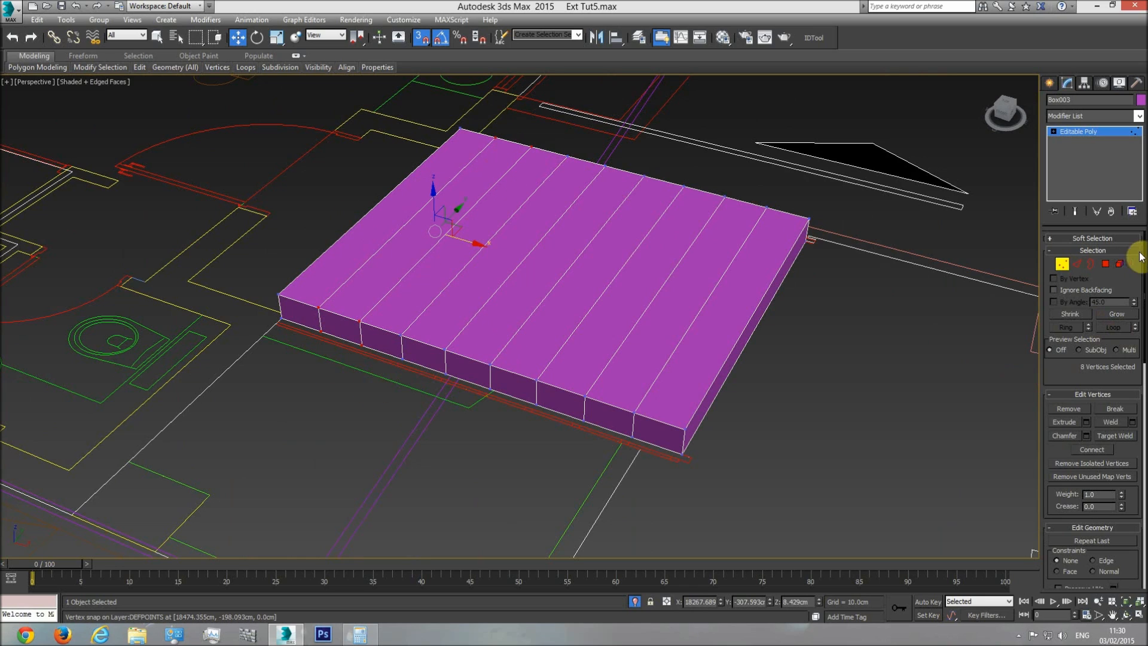
pyautogui.click(1074, 264)
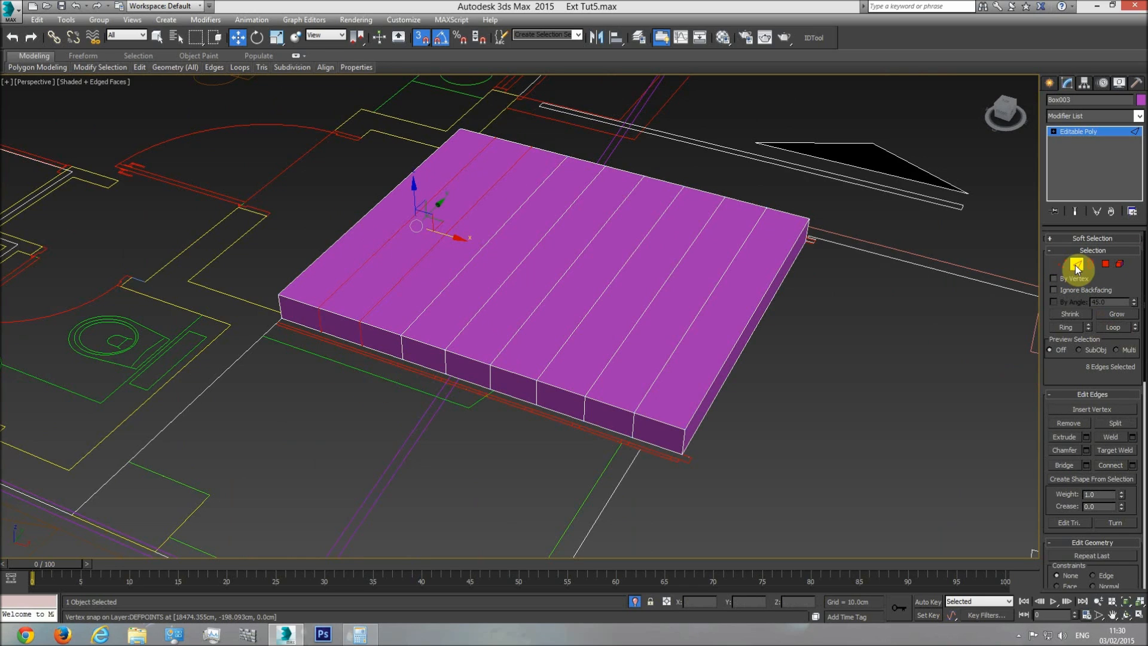
pyautogui.click(1062, 266)
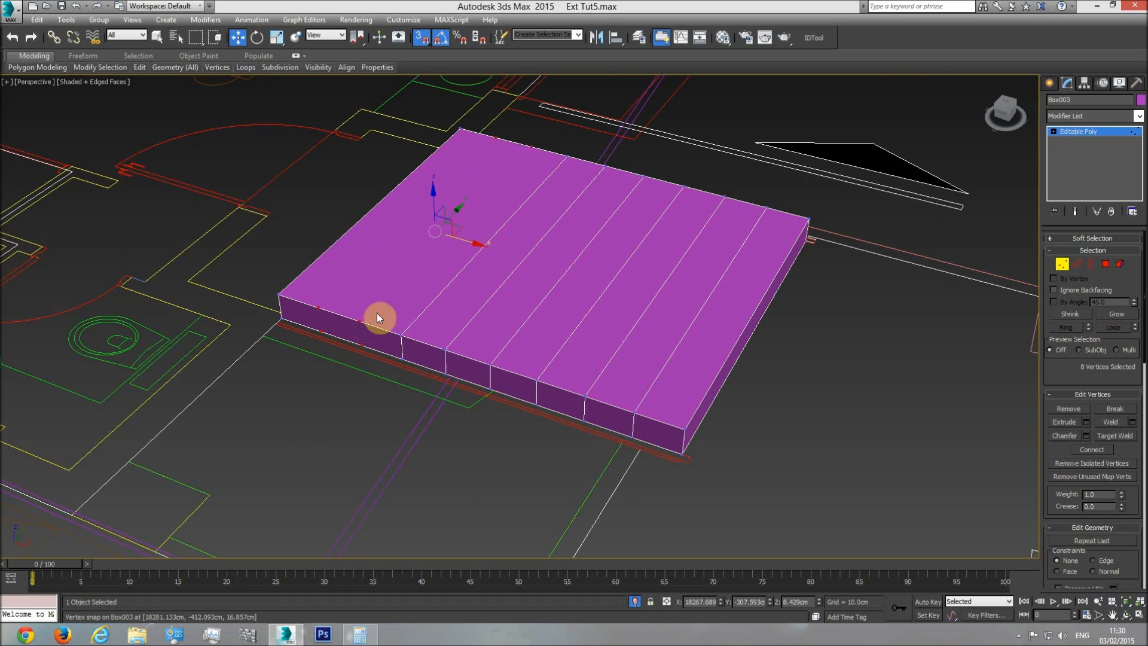
pyautogui.click(361, 333)
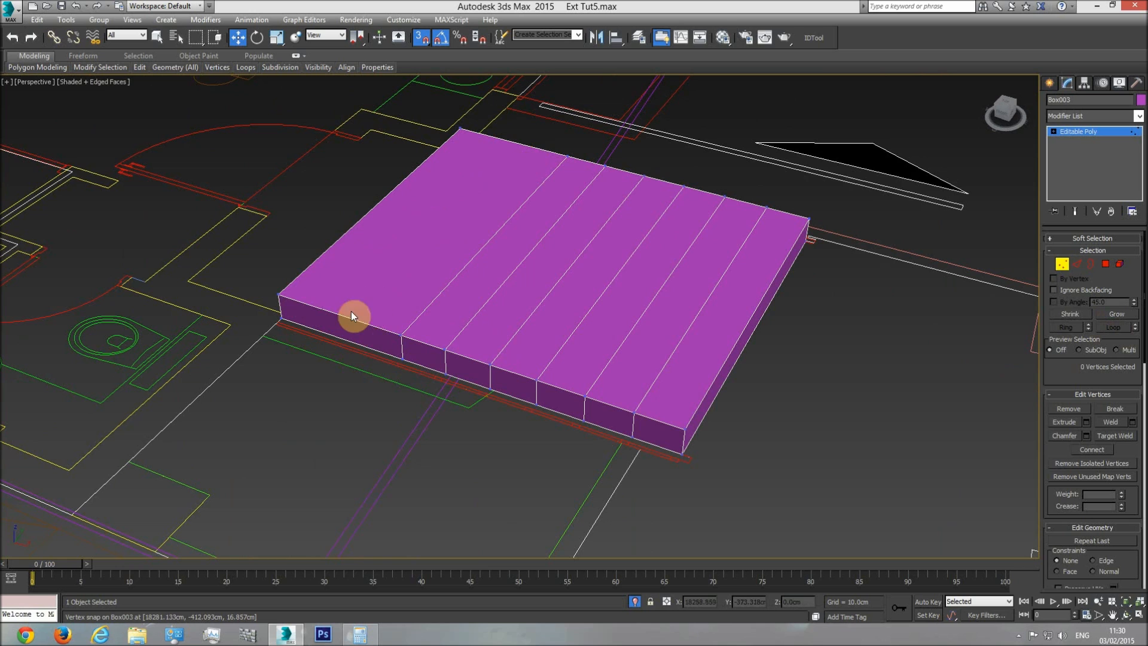
pyautogui.click(1074, 132)
pyautogui.scroll(-4, 662, 377)
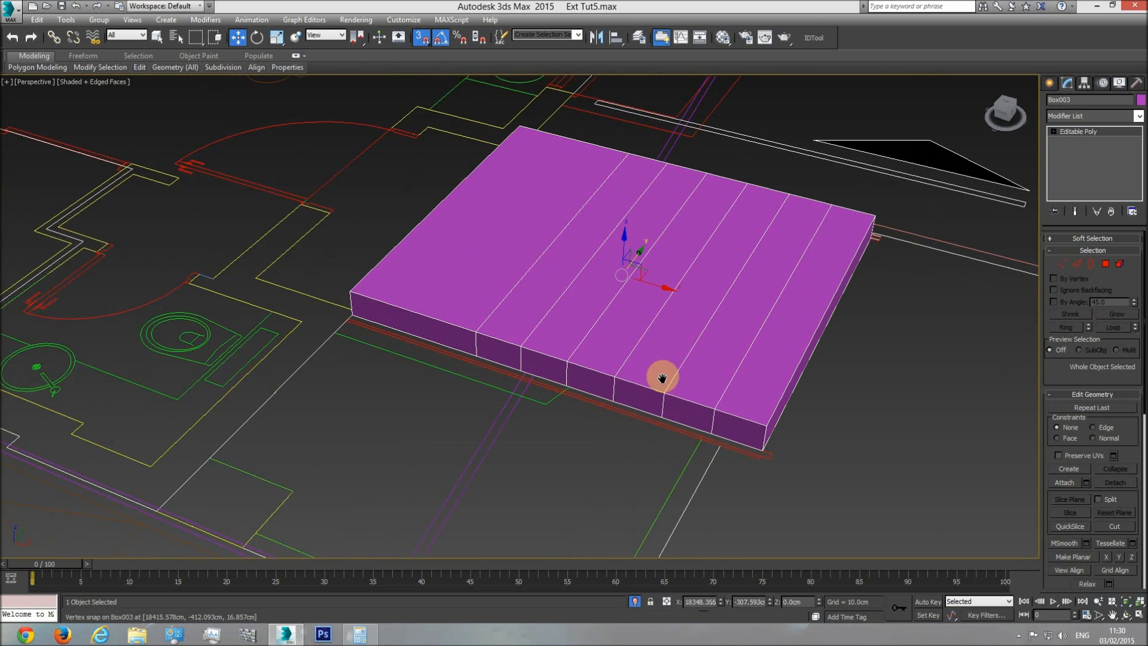
# Step: Extrude the top polygons of all treads except the lowest by 16.857 cm, checking the value in the Calculator
pyautogui.click(157, 37)
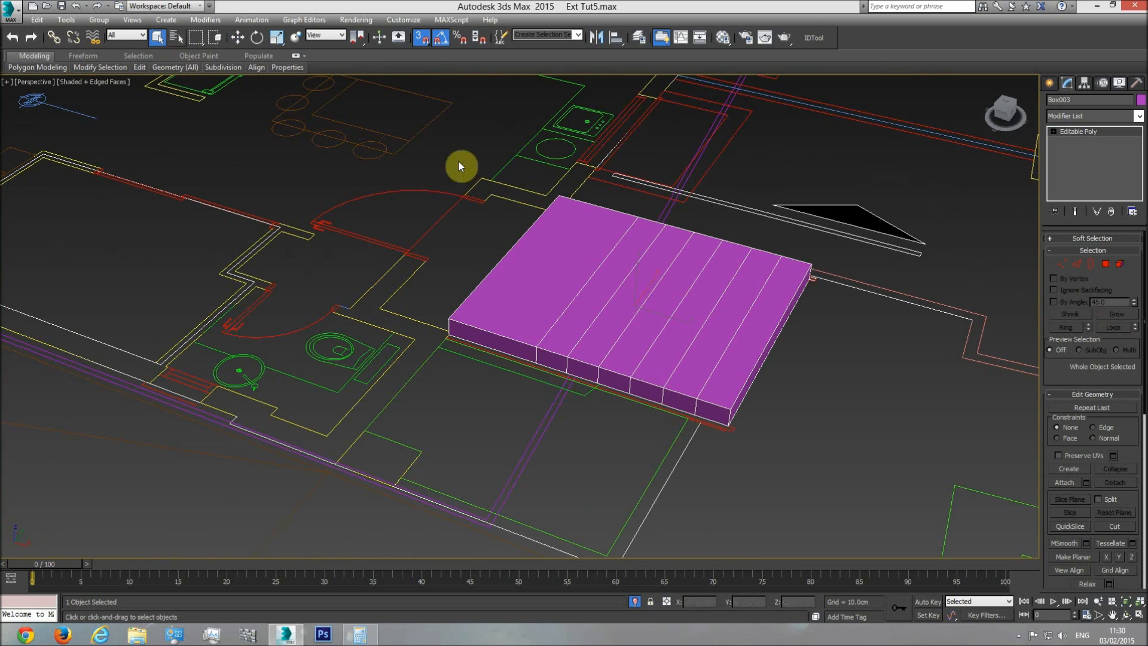
pyautogui.click(1105, 266)
pyautogui.click(715, 339)
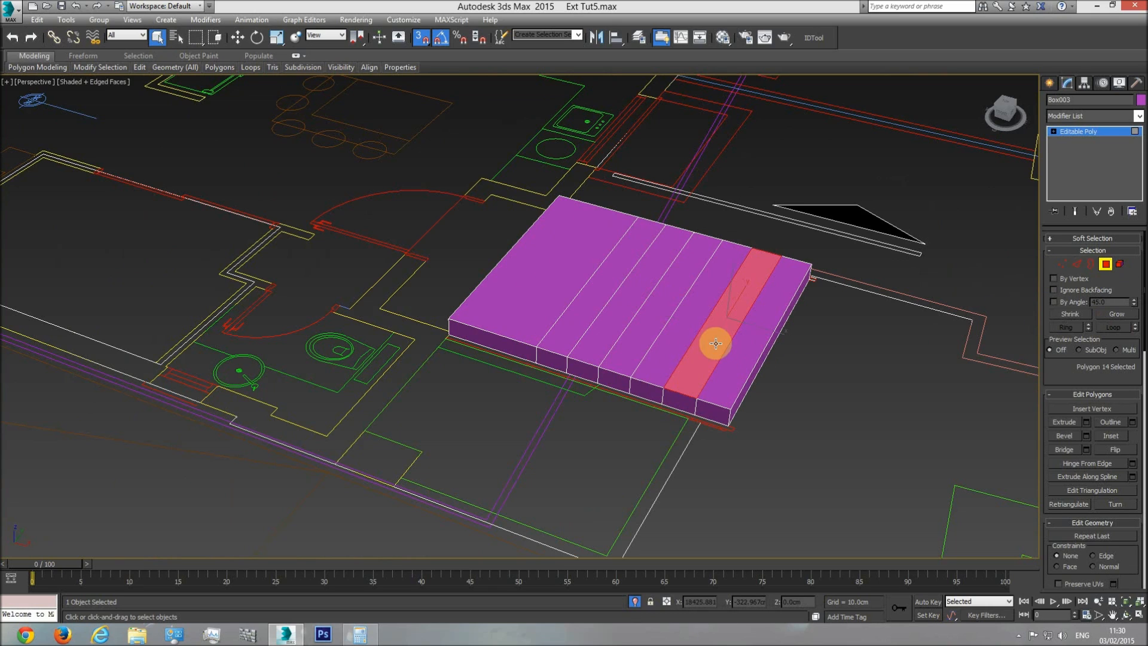
pyautogui.keyDown('ctrl'); pyautogui.click(674, 333); pyautogui.keyUp('ctrl')
pyautogui.keyDown('ctrl'); pyautogui.click(646, 328); pyautogui.keyUp('ctrl')
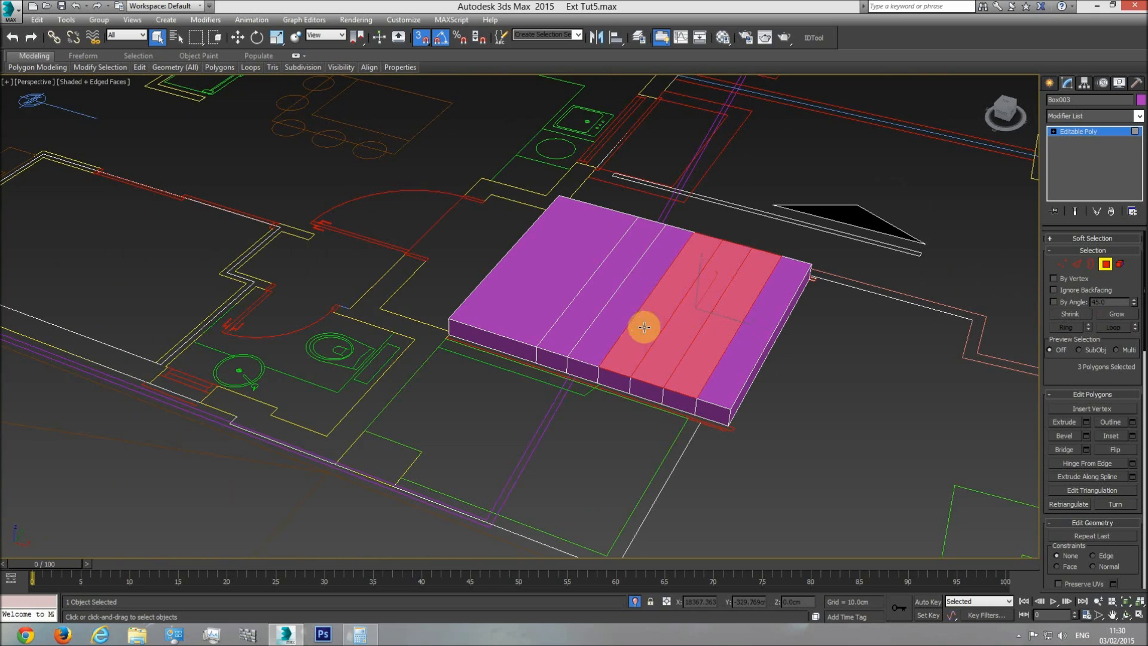
pyautogui.keyDown('ctrl'); pyautogui.click(610, 318); pyautogui.keyUp('ctrl')
pyautogui.keyDown('ctrl'); pyautogui.click(573, 305); pyautogui.keyUp('ctrl')
pyautogui.keyDown('ctrl'); pyautogui.click(543, 289); pyautogui.keyUp('ctrl')
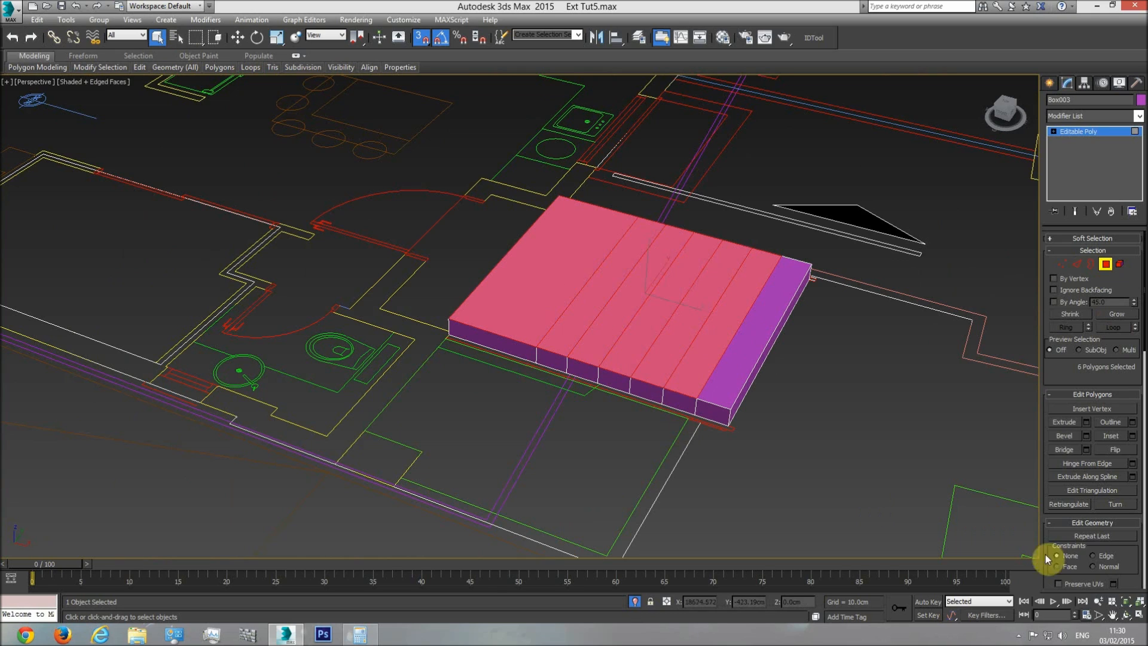
pyautogui.click(1086, 421)
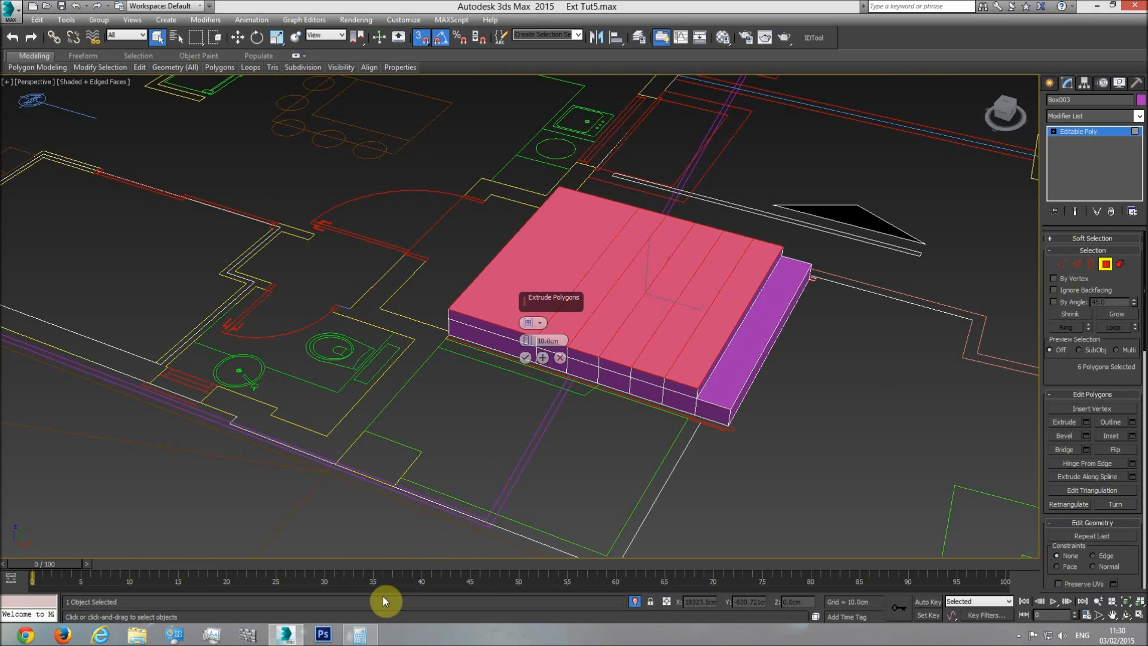
pyautogui.click(363, 636)
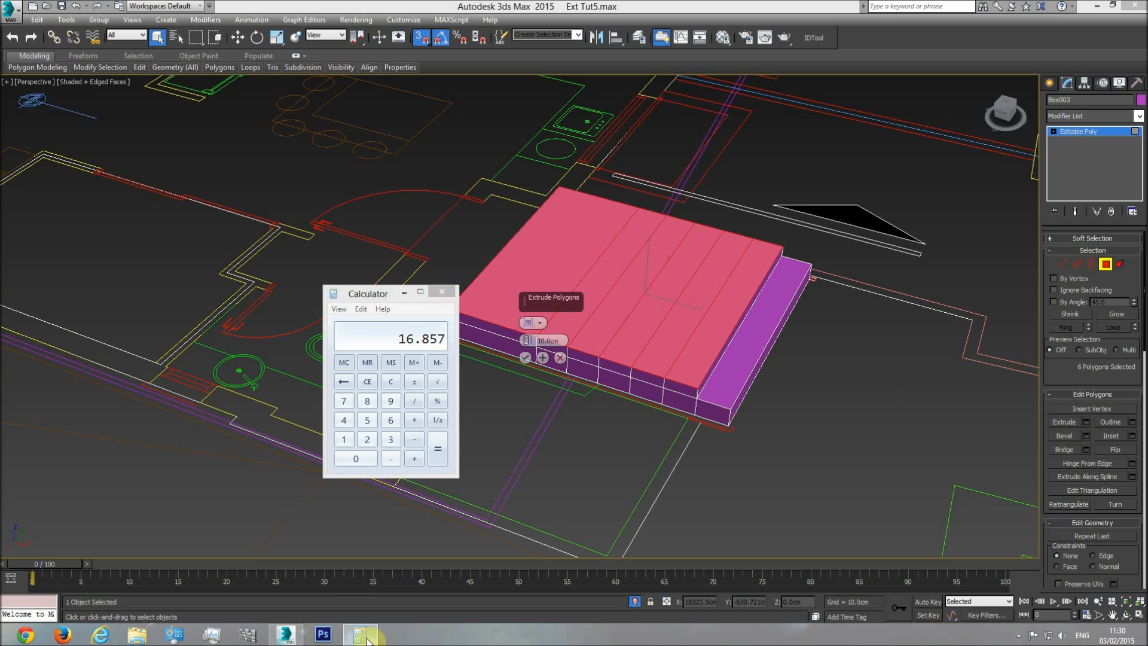
pyautogui.click(558, 340)
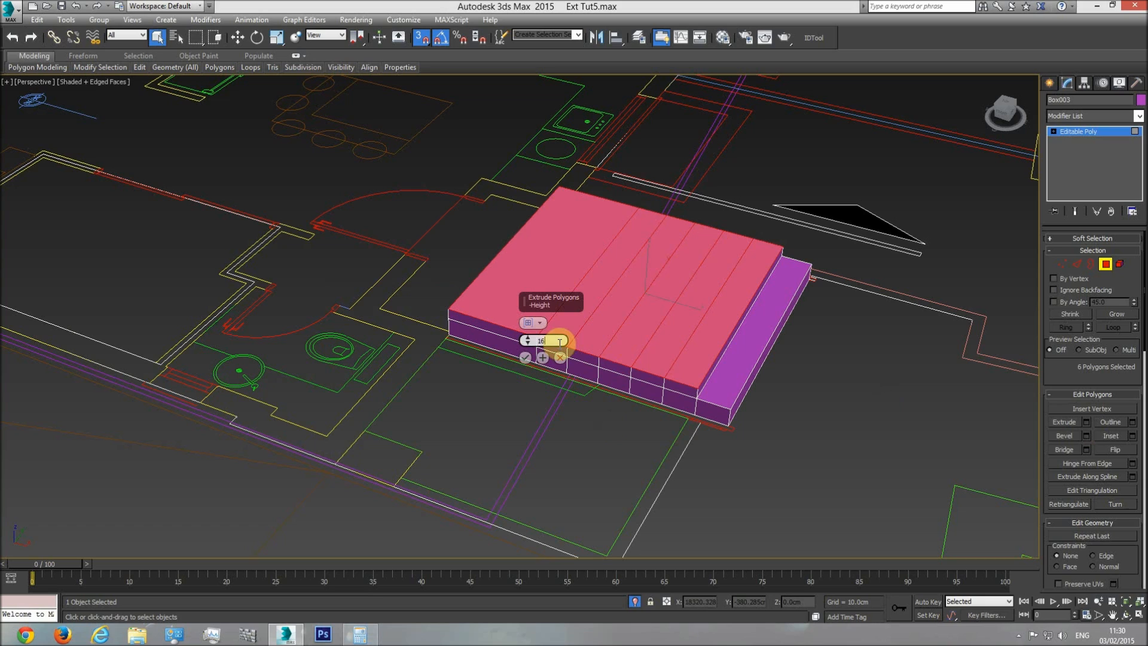
pyautogui.write('16.857')
pyautogui.press('Return')
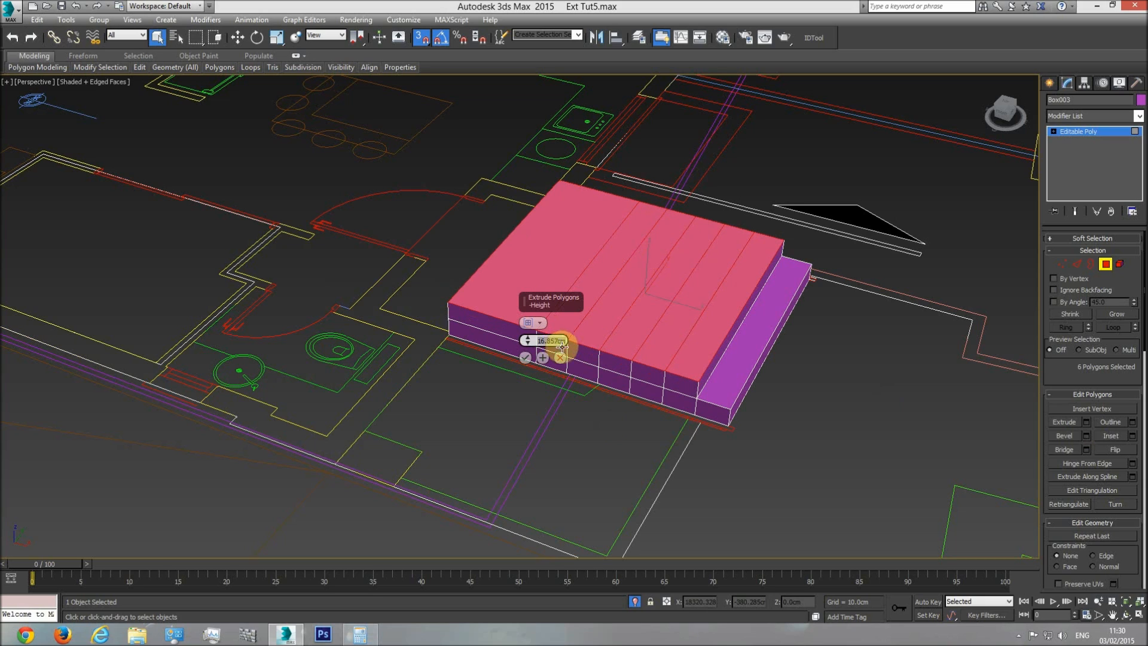
# Step: Repeat the 16.857 cm extrusion upward, deselecting the lowest selected tread each time until only the top landing polygon remains selected
pyautogui.click(543, 358)
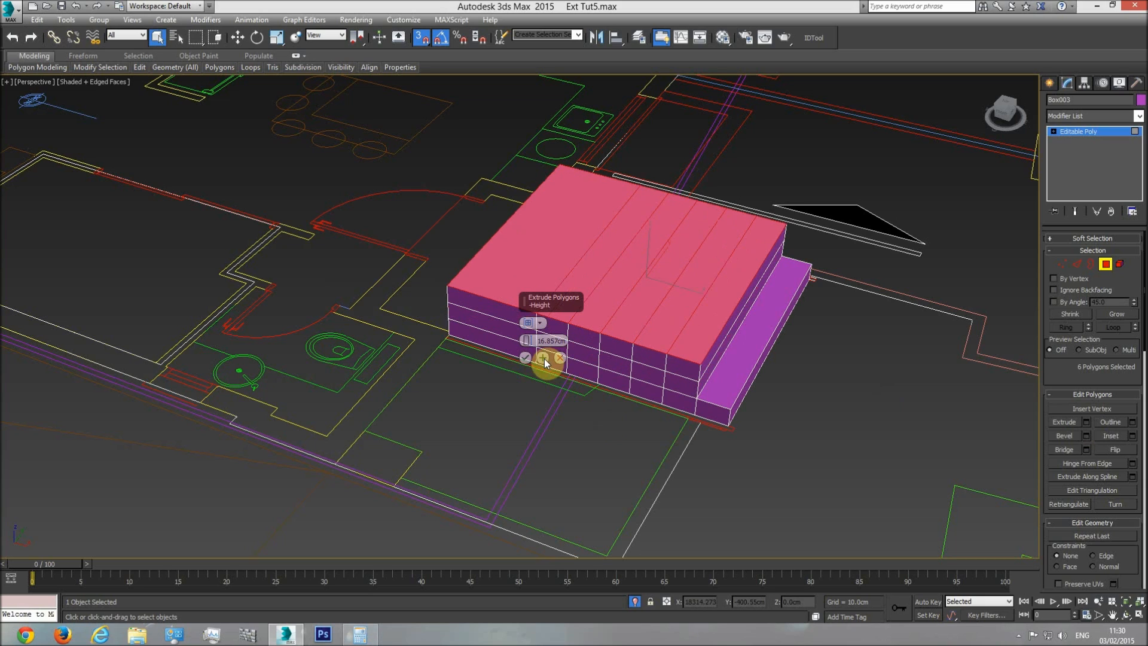
pyautogui.keyDown('alt'); pyautogui.click(725, 326); pyautogui.keyUp('alt')
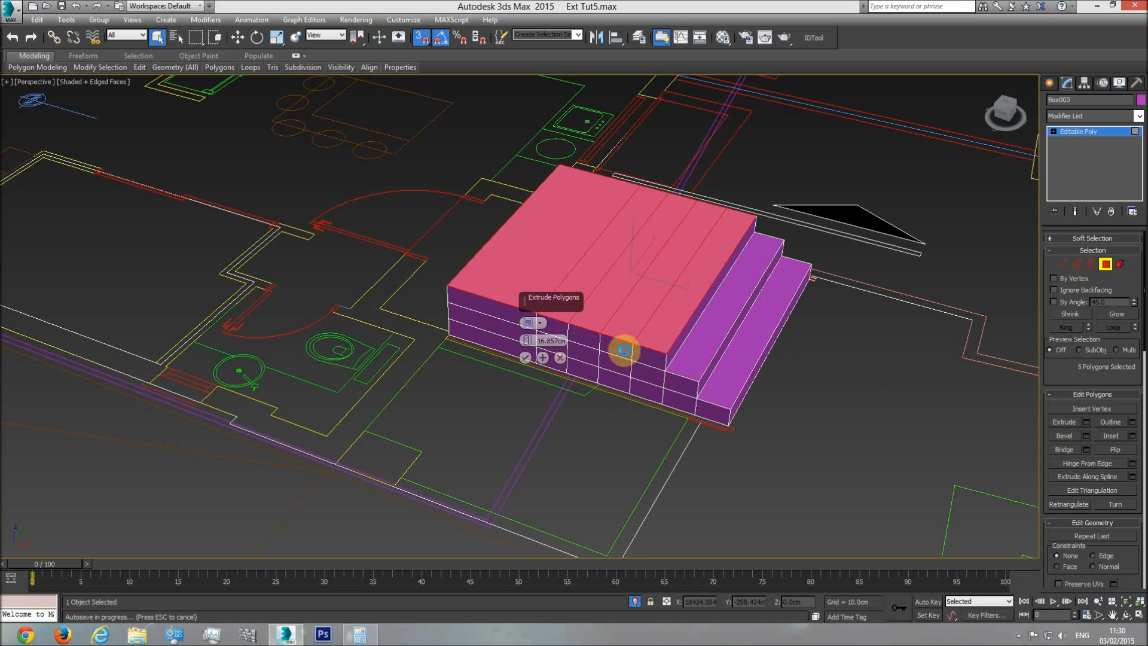
pyautogui.click(542, 358)
pyautogui.keyDown('alt'); pyautogui.click(672, 311); pyautogui.keyUp('alt')
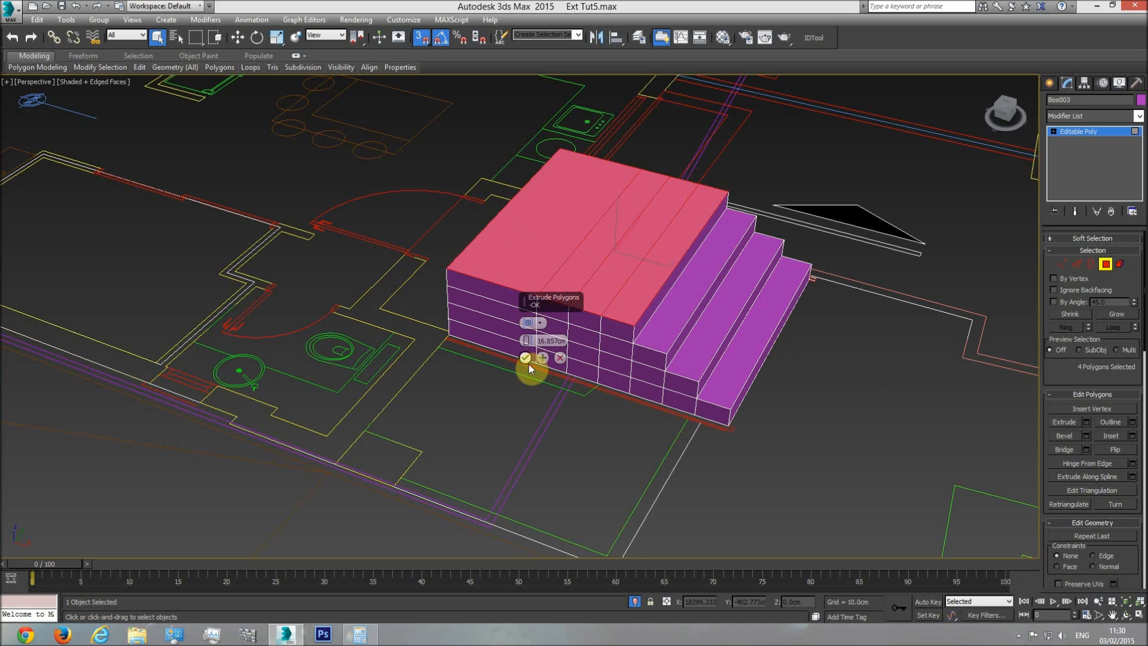
pyautogui.click(543, 358)
pyautogui.keyDown('alt'); pyautogui.click(627, 287); pyautogui.keyUp('alt')
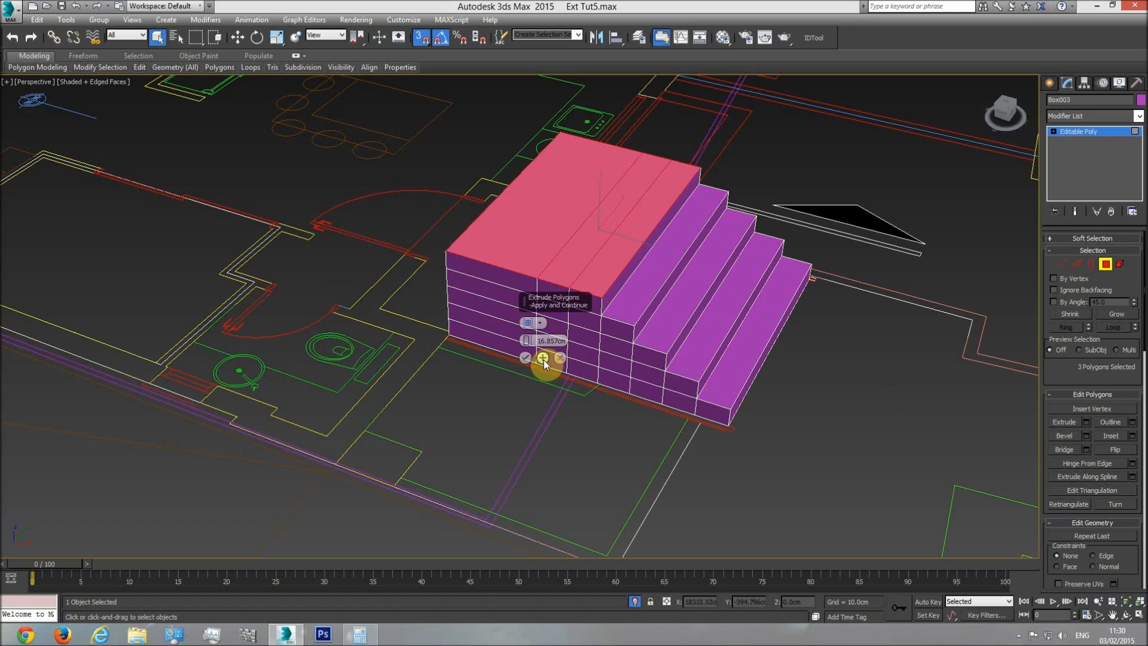
pyautogui.click(543, 359)
pyautogui.keyDown('alt'); pyautogui.click(606, 261); pyautogui.keyUp('alt')
pyautogui.click(543, 357)
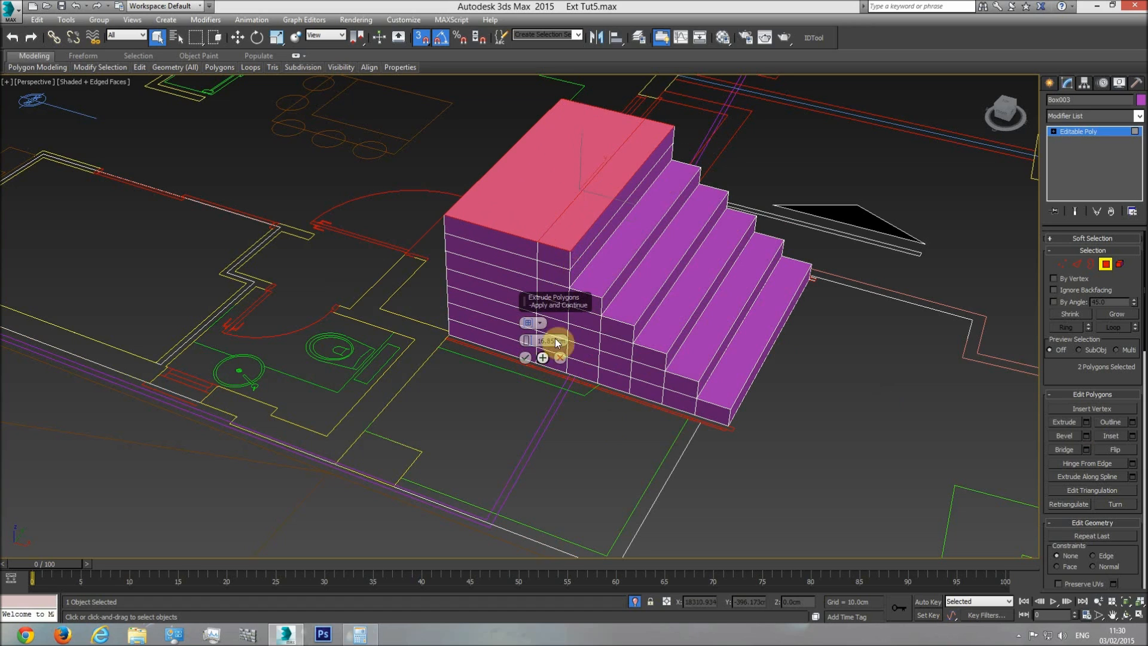
pyautogui.keyDown('alt'); pyautogui.click(579, 234); pyautogui.keyUp('alt')
pyautogui.click(526, 358)
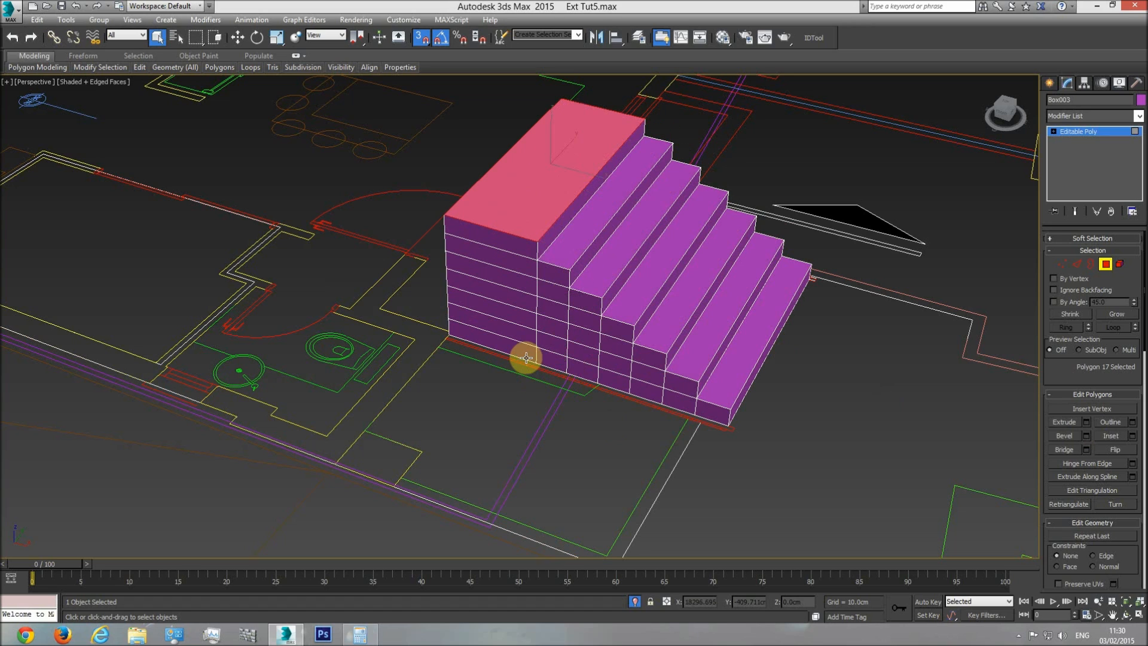
# Step: Delete the stairs' side, back and bottom polygons in the front view, keeping only the treads and risers
pyautogui.scroll(-2, 577, 326)
pyautogui.press('f')
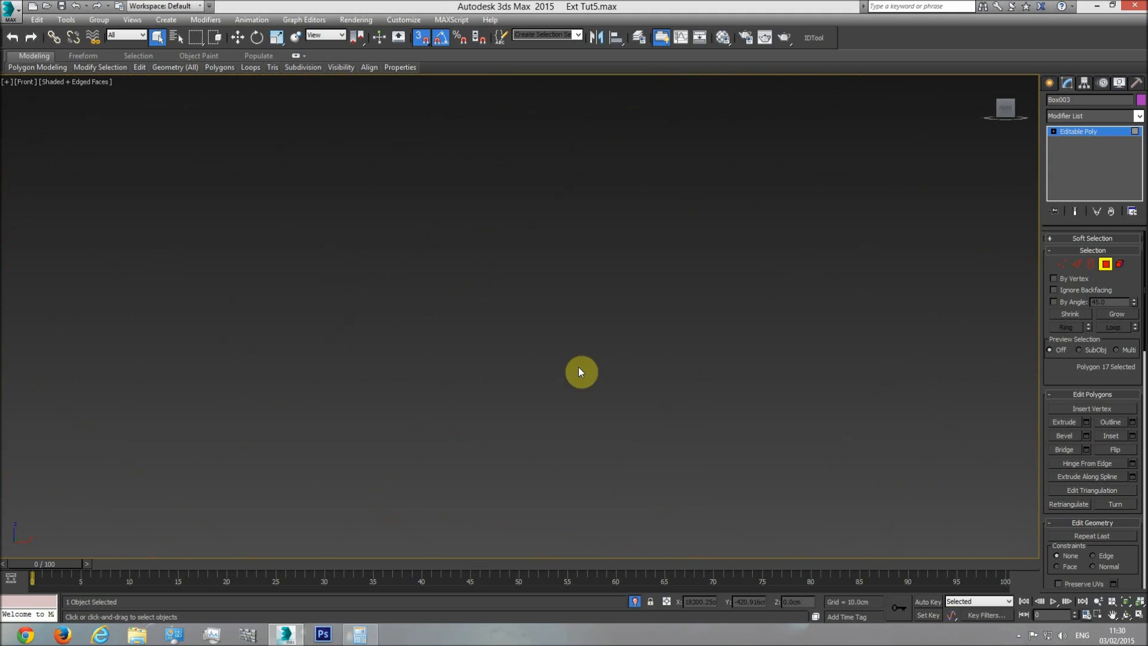
pyautogui.scroll(-7, 618, 367)
pyautogui.moveTo(879, 397); pyautogui.dragTo(619, 378, button='middle')
pyautogui.scroll(3, 690, 397)
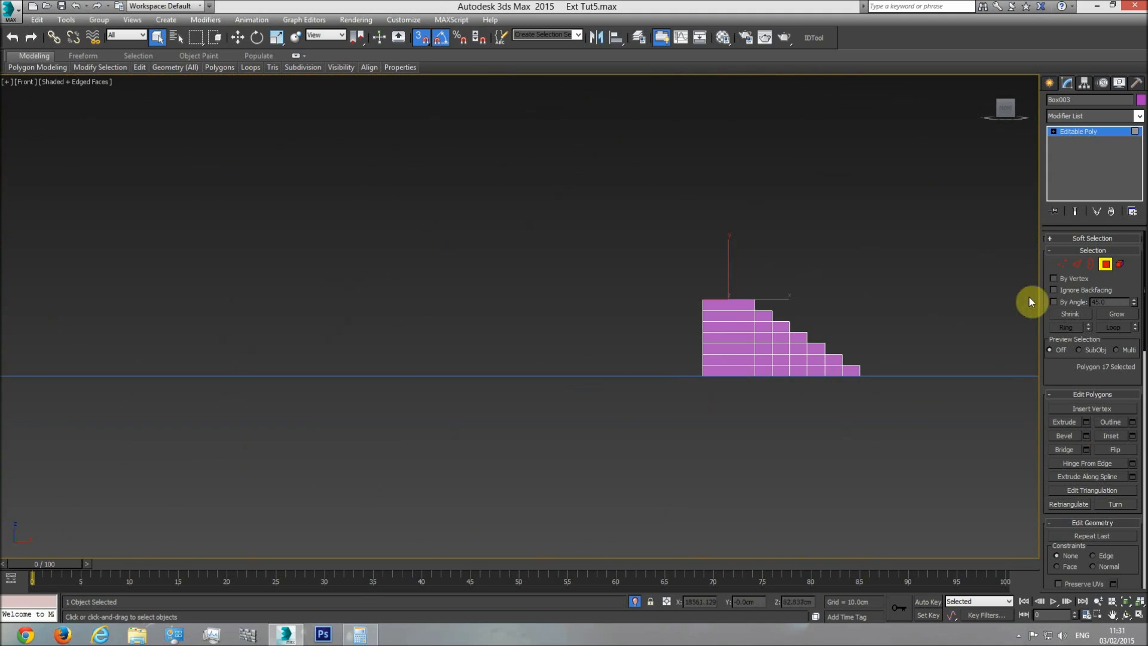
pyautogui.moveTo(742, 401); pyautogui.dragTo(742, 402)
pyautogui.press('Delete')
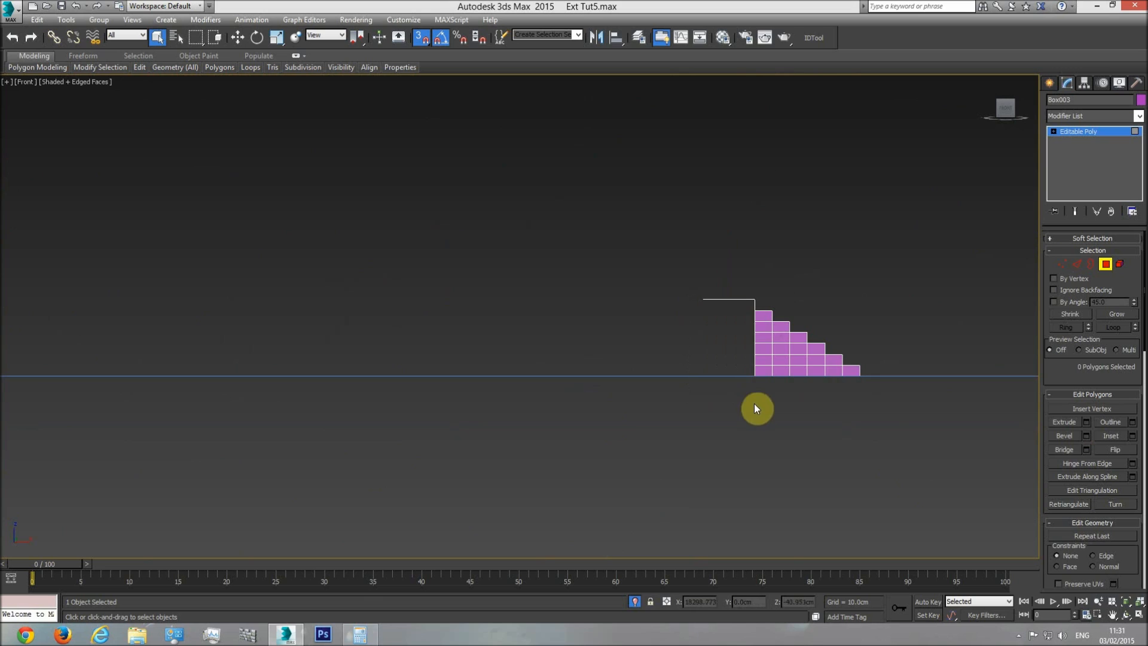
pyautogui.moveTo(739, 316); pyautogui.dragTo(739, 315)
pyautogui.press('Delete')
pyautogui.moveTo(772, 354); pyautogui.dragTo(761, 330)
pyautogui.moveTo(792, 368); pyautogui.dragTo(783, 336)
pyautogui.press('Delete')
pyautogui.moveTo(816, 379); pyautogui.dragTo(798, 349)
pyautogui.press('Delete')
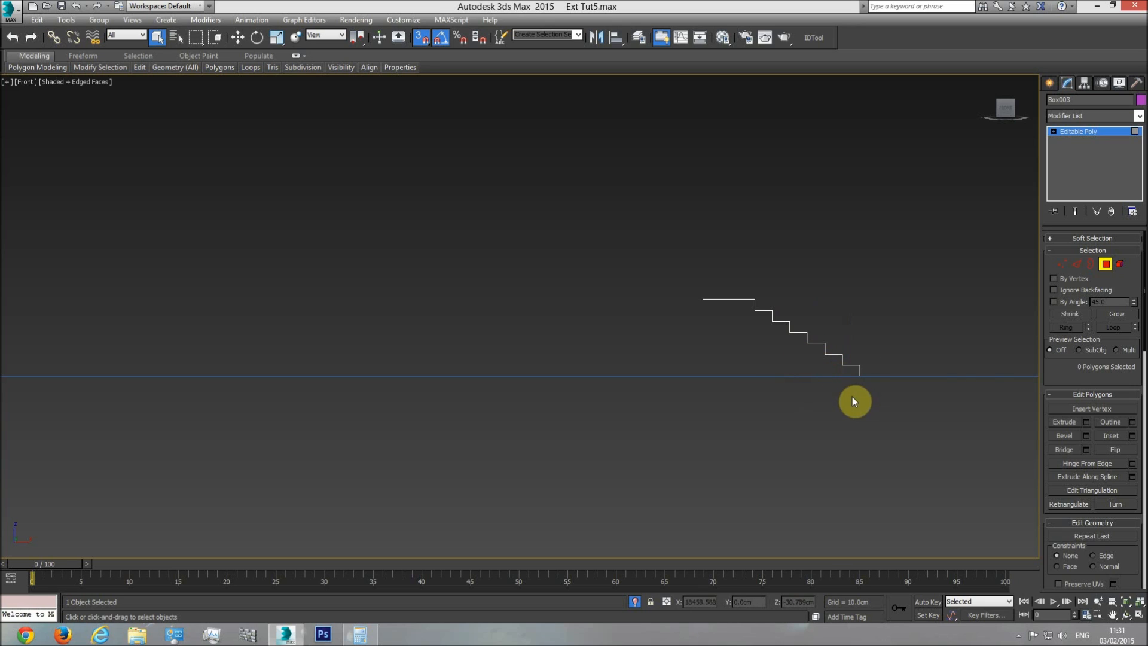
# Step: Measure the top tread's thickness and overhang in the stair section drawing with a temporary snapped box
pyautogui.press('p')
pyautogui.click(1127, 616)
pyautogui.moveTo(533, 353); pyautogui.dragTo(453, 372)
pyautogui.press('t')
pyautogui.scroll(12, 444, 375)
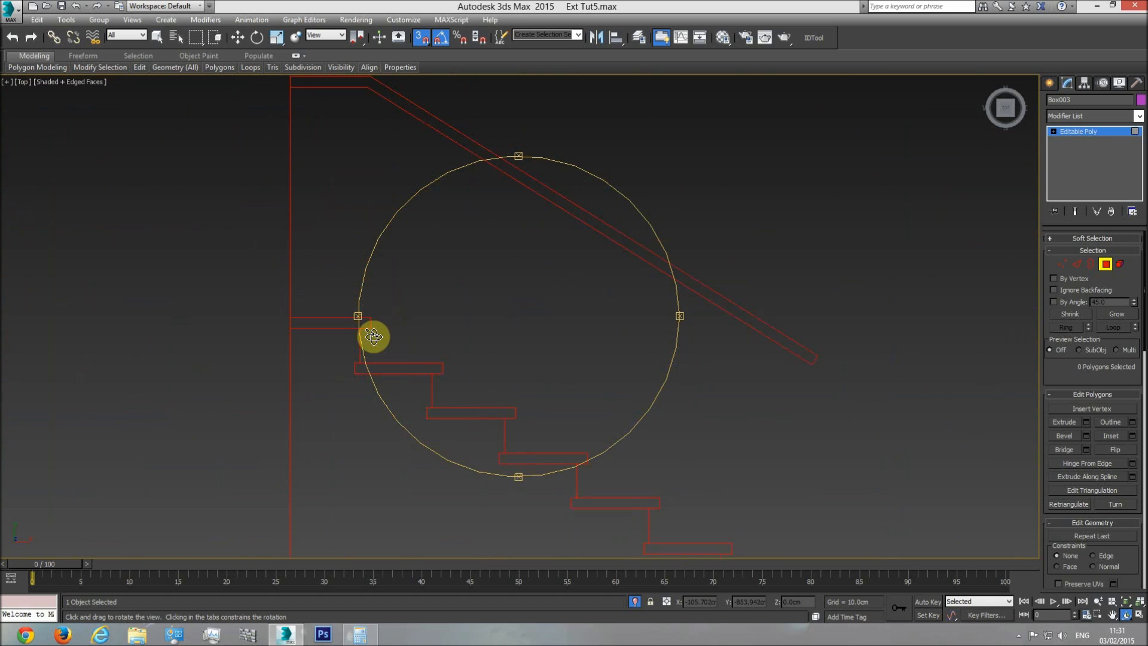
pyautogui.click(1049, 82)
pyautogui.click(1070, 158)
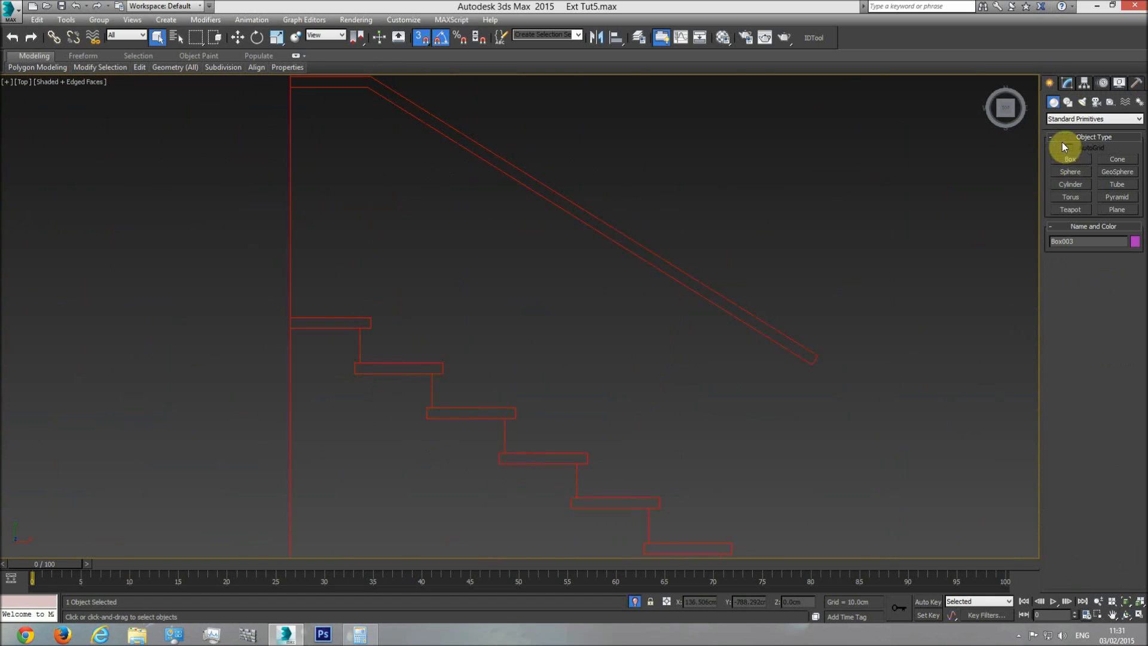
pyautogui.moveTo(370, 312); pyautogui.dragTo(359, 326)
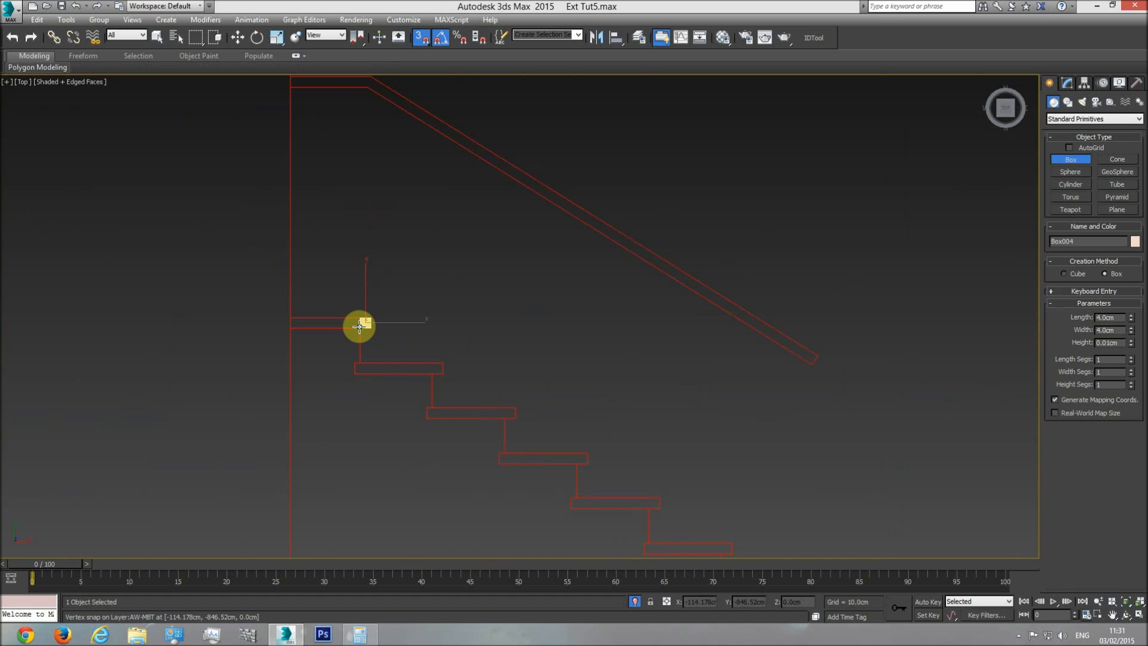
pyautogui.click(366, 215)
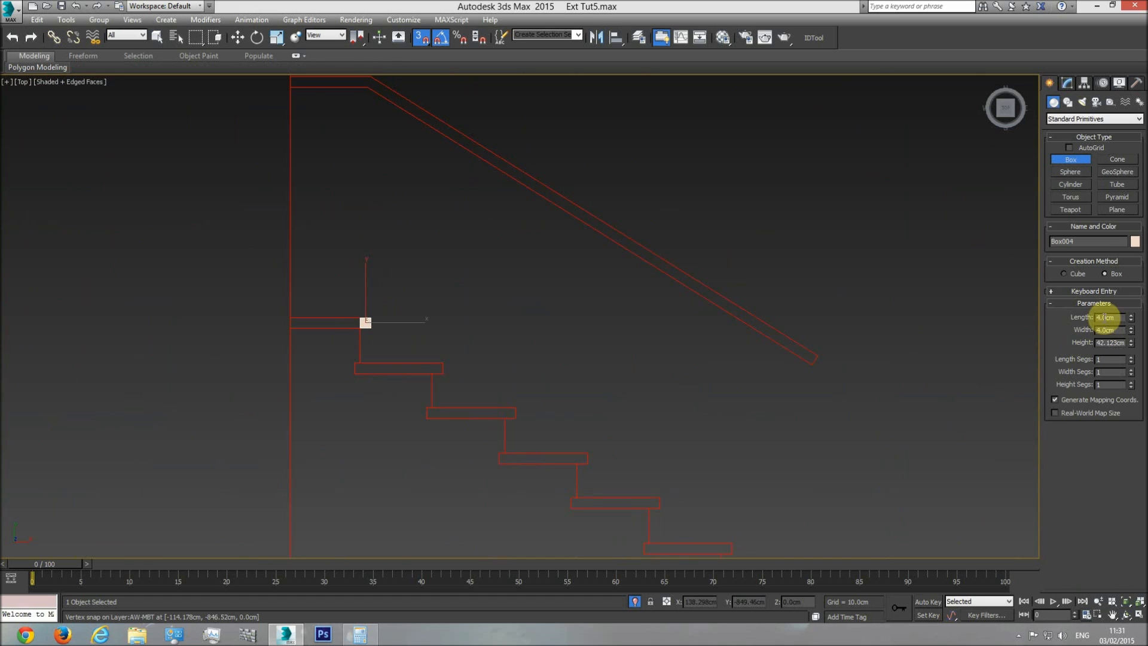
pyautogui.click(461, 354)
# Step: Create a box 4 cm long and about 35 cm high near the top landing's front edge in the front view
pyautogui.scroll(-5, 500, 346)
pyautogui.scroll(-5, 514, 347)
pyautogui.scroll(-3, 723, 361)
pyautogui.moveTo(722, 361); pyautogui.dragTo(479, 364, button='middle')
pyautogui.scroll(-5, 480, 364)
pyautogui.moveTo(771, 377); pyautogui.dragTo(406, 368, button='middle')
pyautogui.moveTo(845, 347); pyautogui.dragTo(394, 351, button='middle')
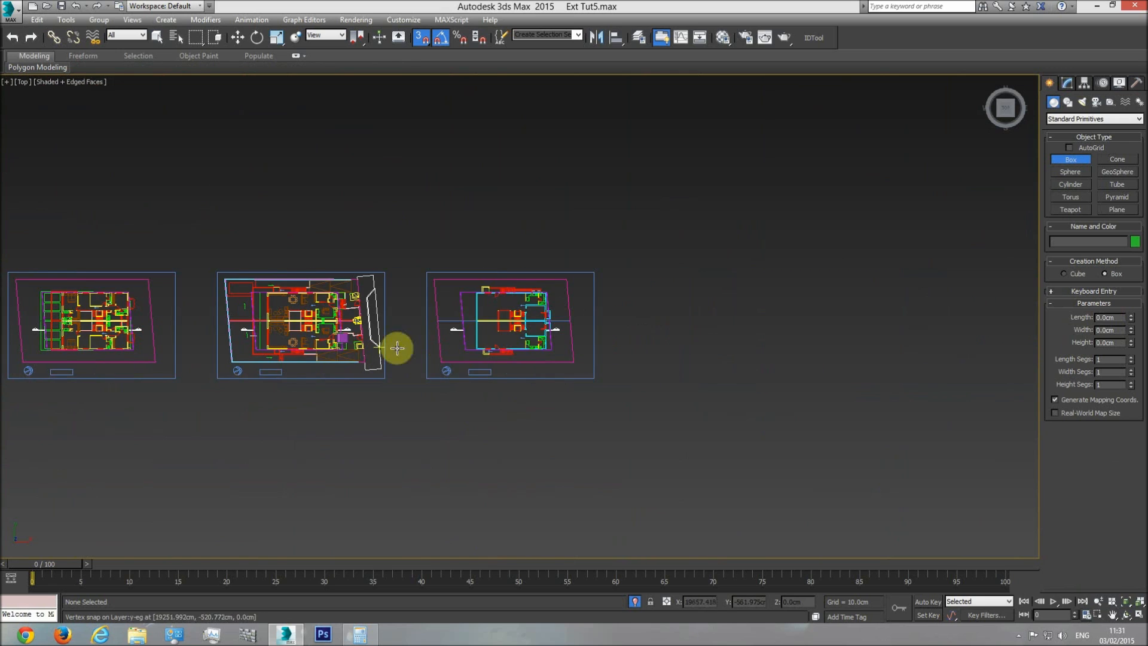
pyautogui.scroll(5, 326, 346)
pyautogui.press('f')
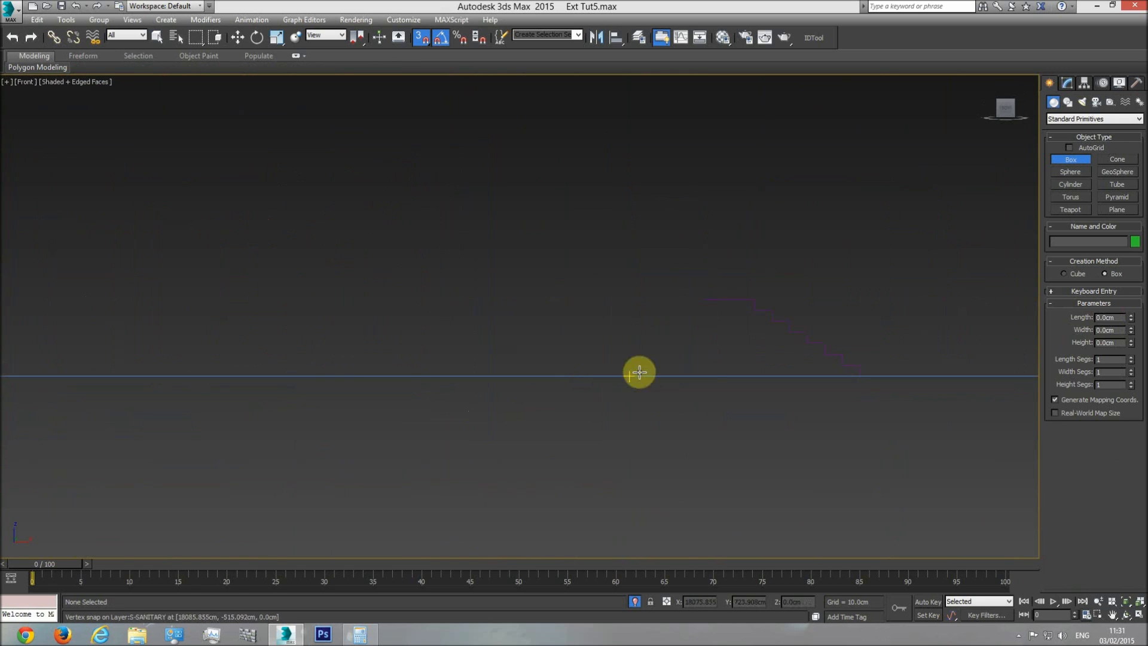
pyautogui.rightClick(759, 307)
pyautogui.click(1070, 159)
pyautogui.scroll(6, 777, 279)
pyautogui.moveTo(717, 340); pyautogui.dragTo(700, 357)
pyautogui.click(719, 267)
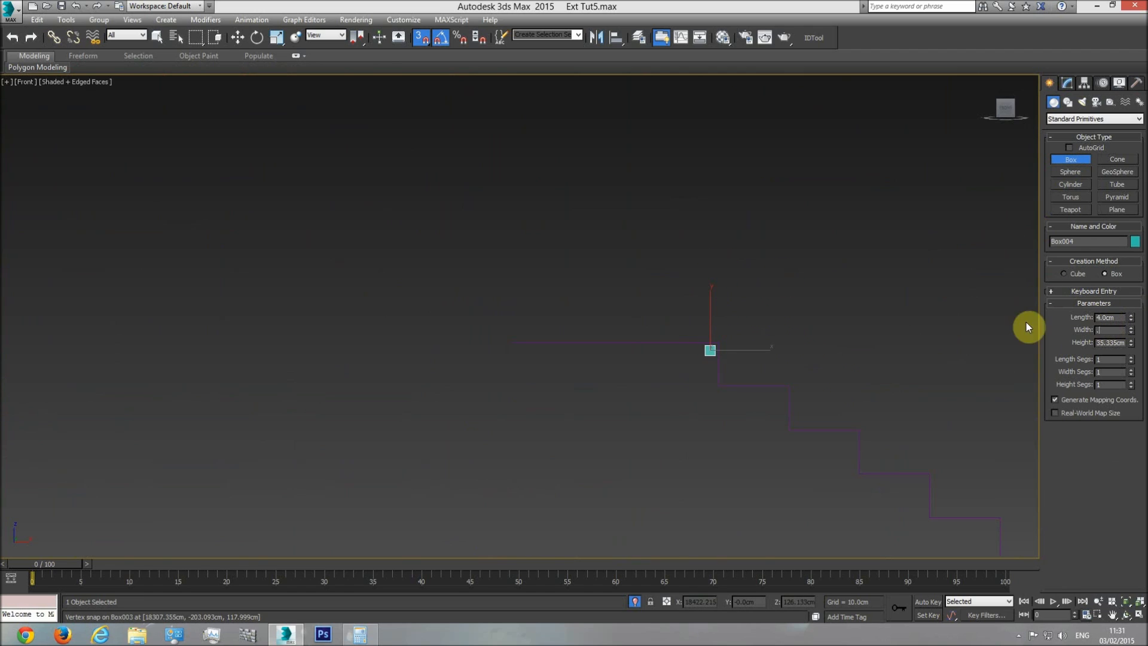
# Step: Set the small box's width to 4 cm and snap its upper corner to the top landing's front corner
pyautogui.click(241, 41)
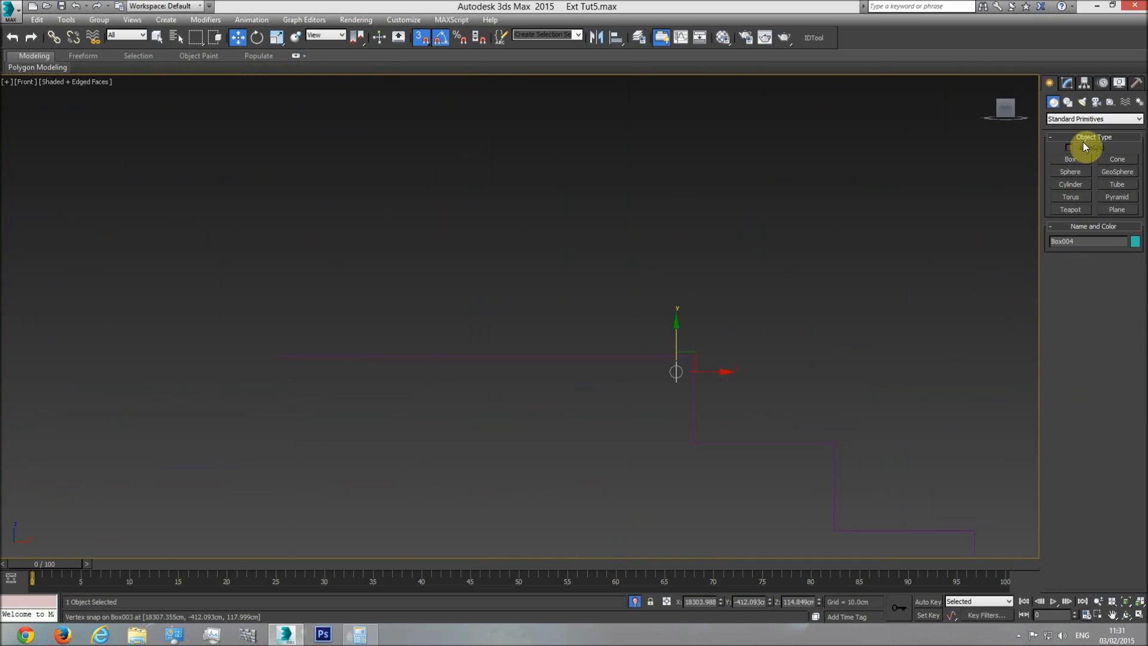
pyautogui.click(1069, 82)
pyautogui.doubleClick(1109, 264)
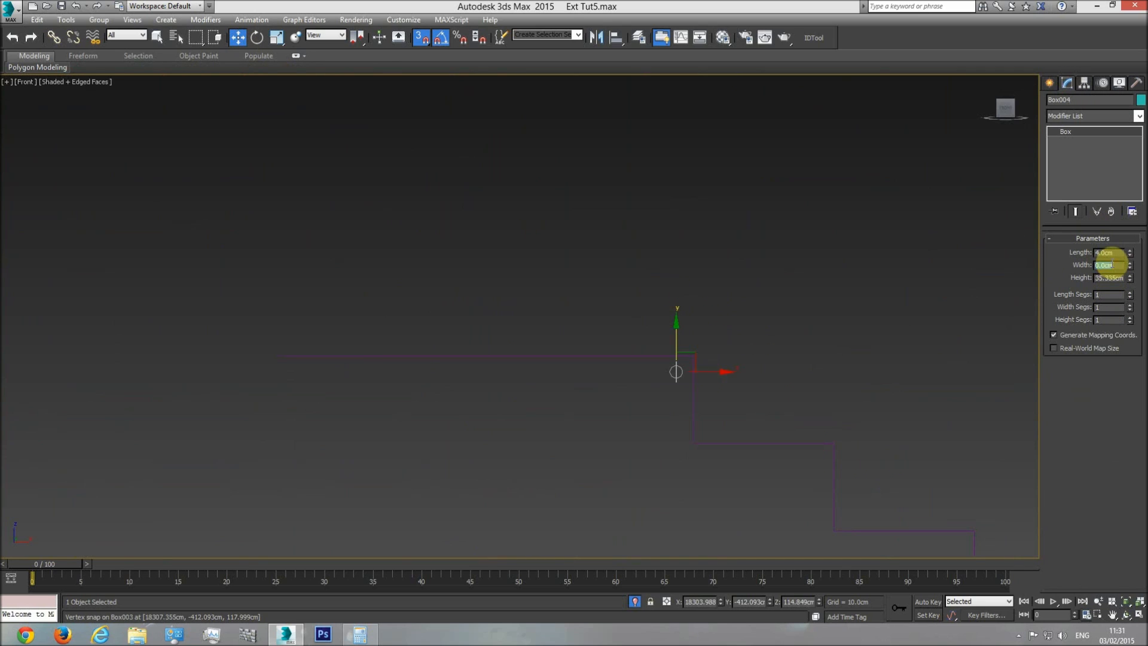
pyautogui.write('4')
pyautogui.press('Return')
pyautogui.moveTo(626, 377); pyautogui.dragTo(617, 365, button='middle')
pyautogui.scroll(3, 647, 366)
pyautogui.moveTo(716, 323)
pyautogui.mouseDown()
pyautogui.moveTo(689, 364)
pyautogui.moveTo(631, 398)
pyautogui.moveTo(743, 300)
pyautogui.moveTo(700, 326)
pyautogui.mouseUp()
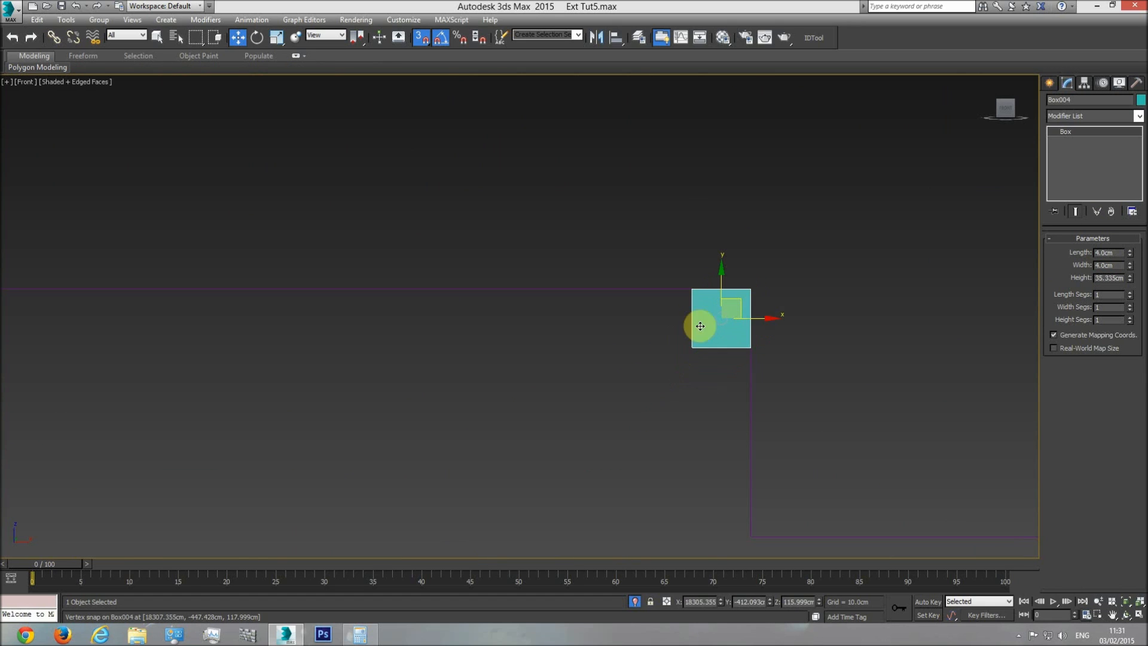
# Step: Examine the stairs in the perspective view in shaded and wireframe display, checking where the small box sits relative to them
pyautogui.click(660, 287)
pyautogui.scroll(-5, 689, 384)
pyautogui.press('p')
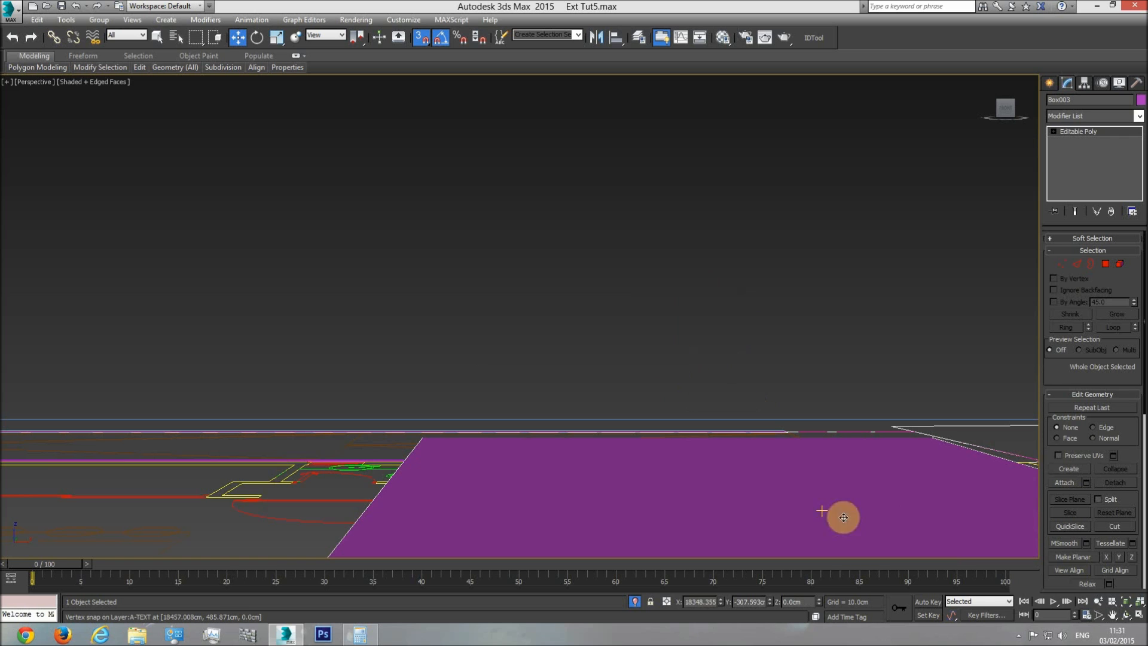
pyautogui.click(1126, 603)
pyautogui.click(1126, 614)
pyautogui.moveTo(501, 313); pyautogui.dragTo(457, 332)
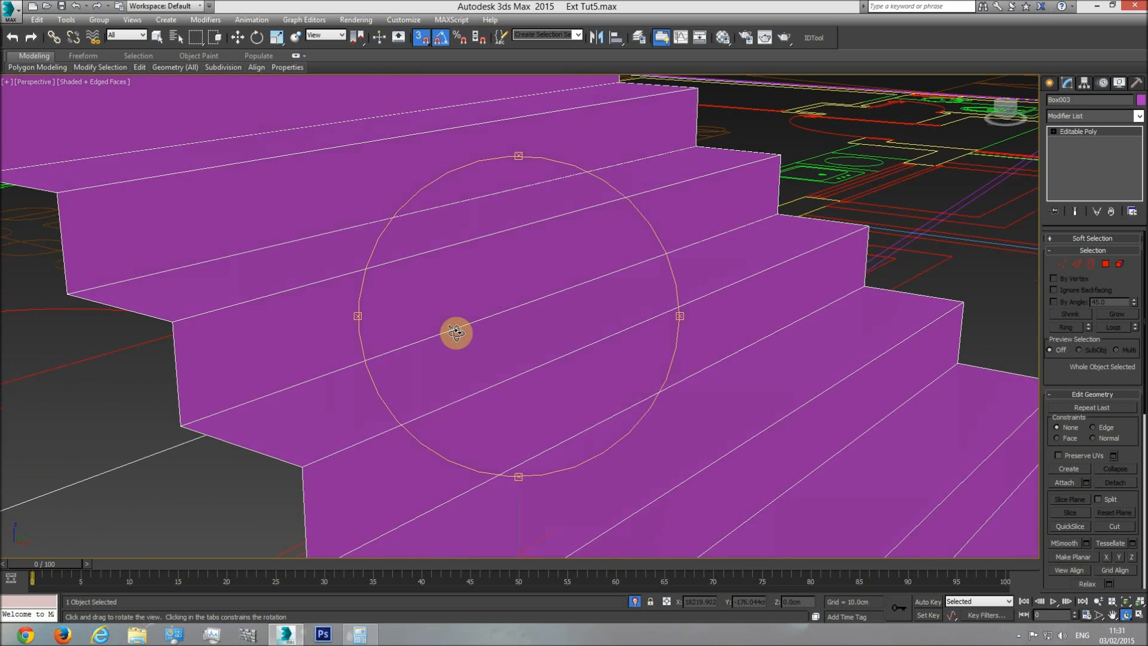
pyautogui.scroll(-8, 462, 329)
pyautogui.rightClick(488, 326)
pyautogui.press('F3')
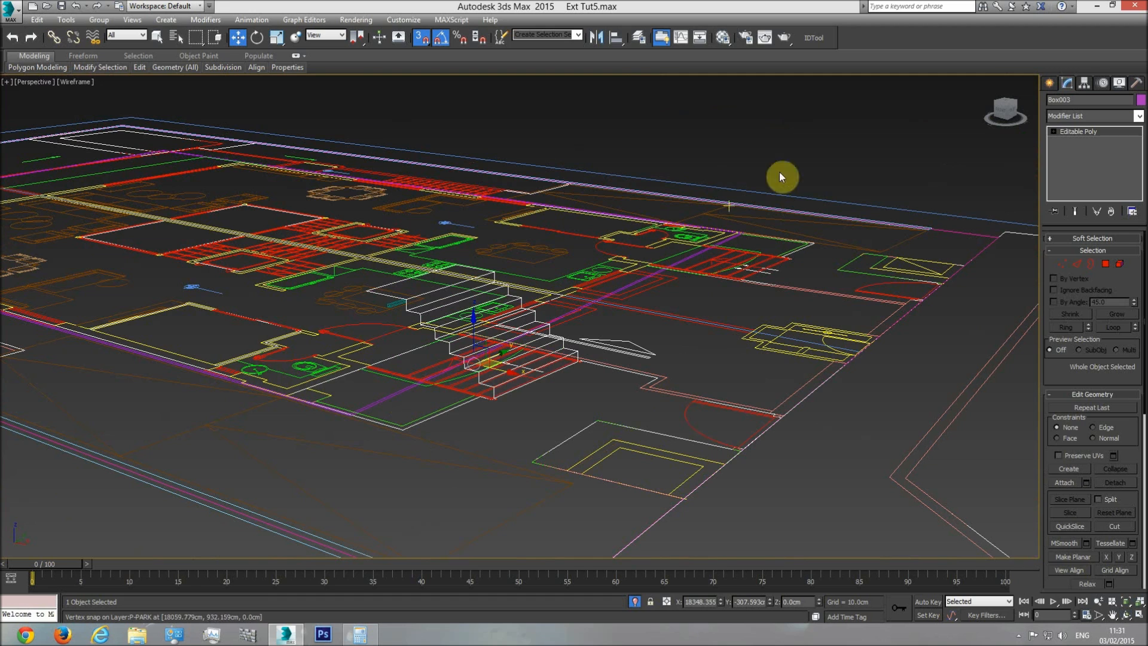
pyautogui.click(585, 313)
pyautogui.press('f')
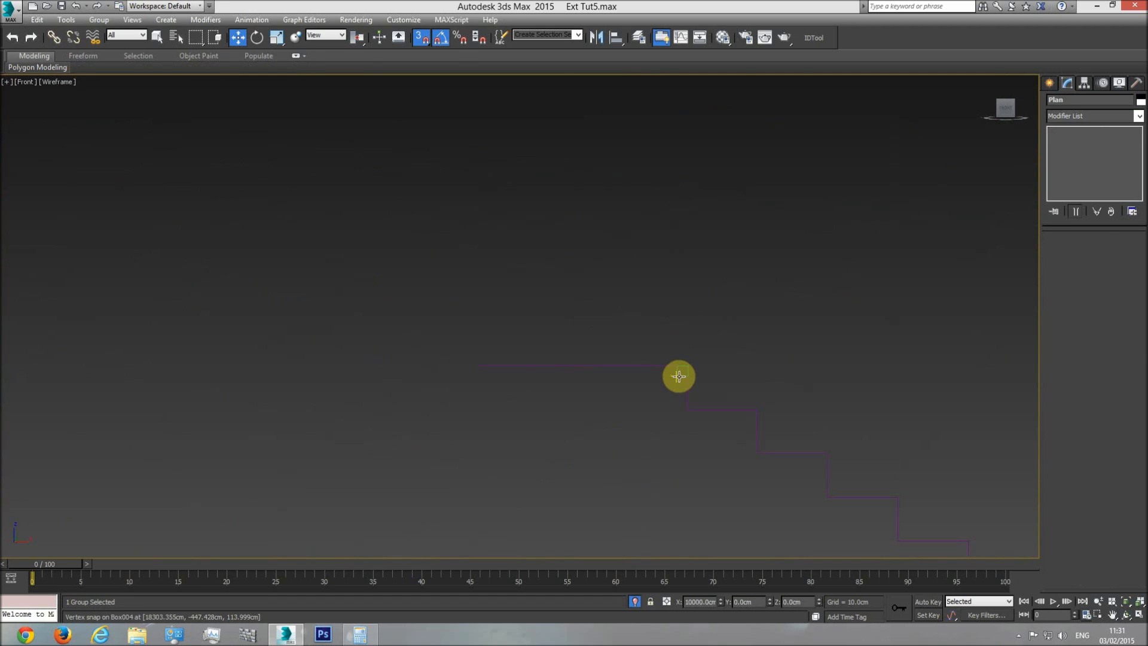
# Step: Move the small box in the top view along the front edge of the stairs' top landing
pyautogui.click(678, 376)
pyautogui.press('t')
pyautogui.scroll(-5, 699, 378)
pyautogui.moveTo(730, 339); pyautogui.dragTo(499, 361, button='middle')
pyautogui.scroll(10, 359, 401)
pyautogui.moveTo(418, 414); pyautogui.dragTo(429, 363)
pyautogui.press('p')
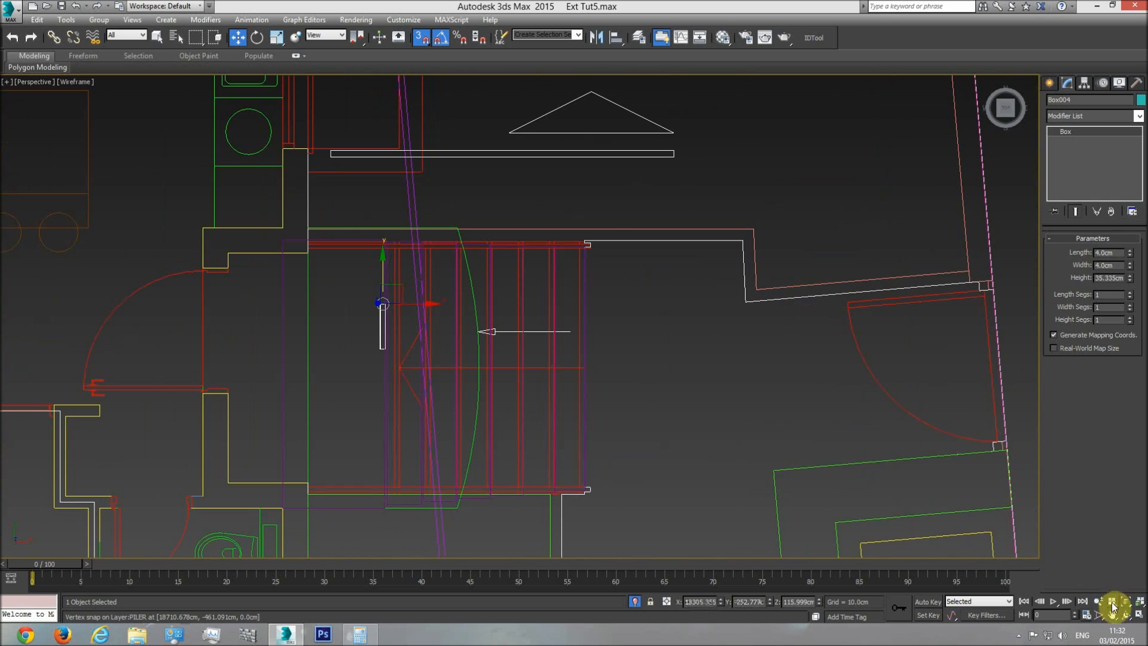
pyautogui.click(1126, 602)
pyautogui.click(1126, 615)
pyautogui.moveTo(541, 312)
pyautogui.mouseDown()
pyautogui.moveTo(531, 306)
pyautogui.moveTo(520, 326)
pyautogui.mouseUp()
pyautogui.scroll(-8, 532, 322)
pyautogui.press('F3')
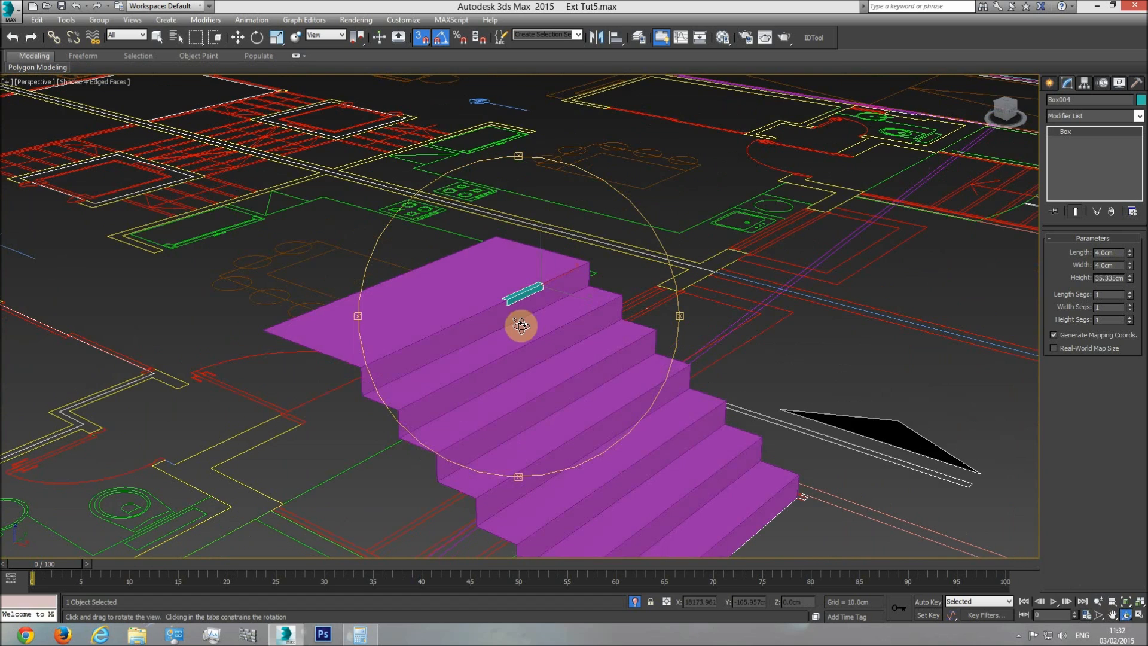
pyautogui.rightClick(432, 341)
# Step: Connect the vertical side edges of all seven risers with 1 segment and a slide of -52, matching the small box's underside
pyautogui.click(454, 336)
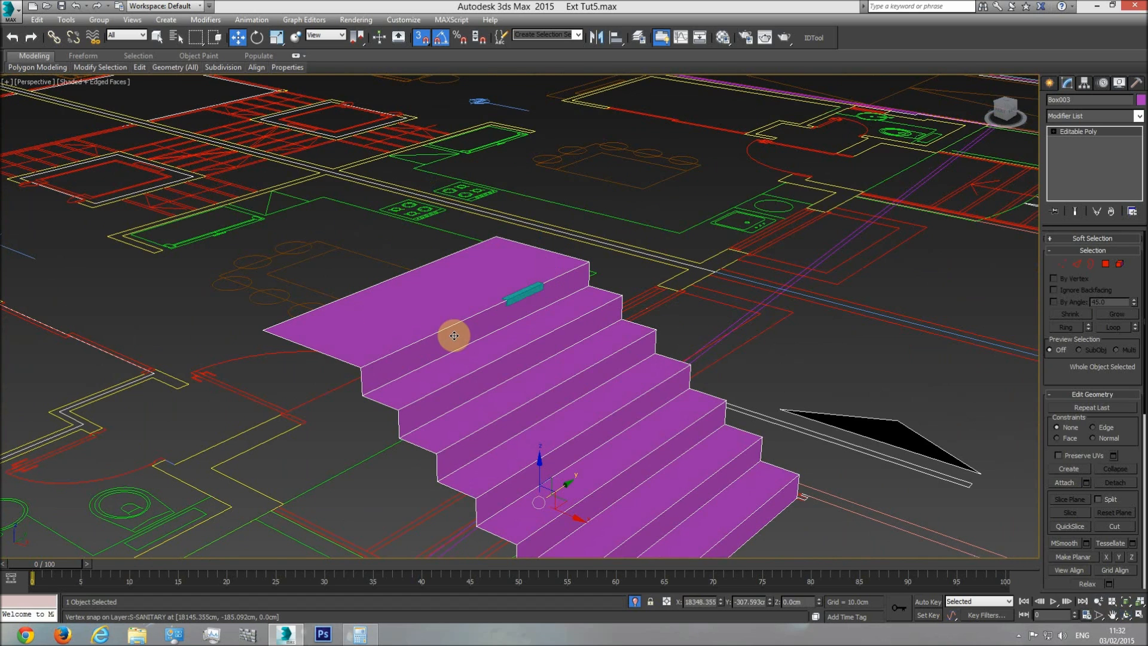
pyautogui.click(1078, 267)
pyautogui.click(362, 381)
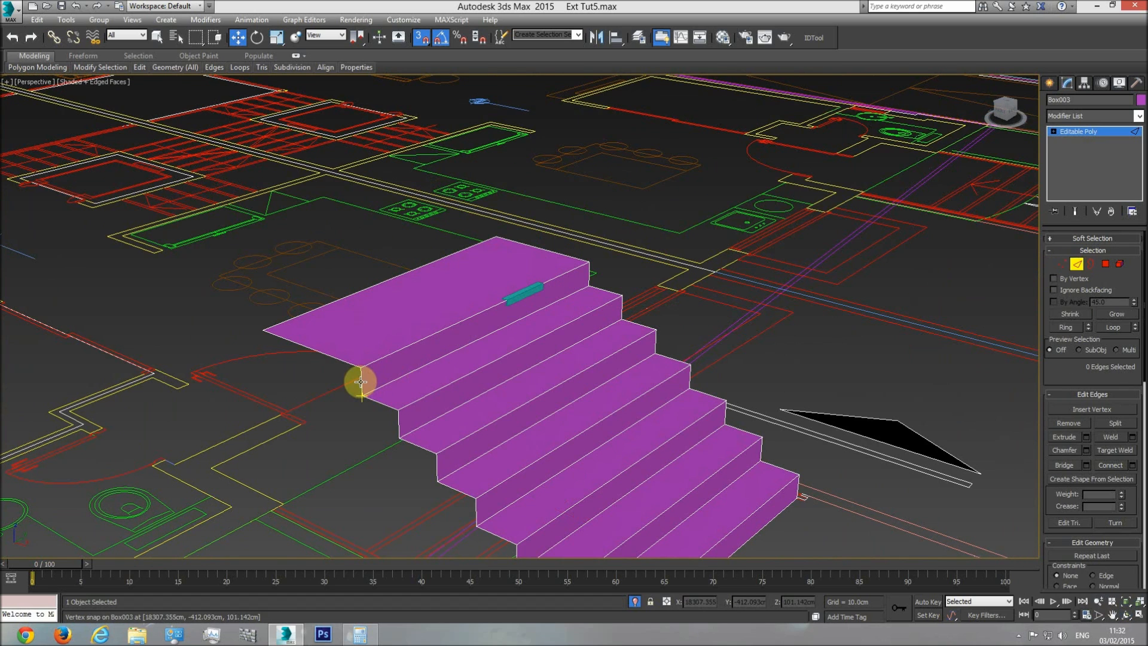
pyautogui.keyDown('ctrl'); pyautogui.click(589, 274); pyautogui.keyUp('ctrl')
pyautogui.keyDown('ctrl'); pyautogui.click(621, 308); pyautogui.keyUp('ctrl')
pyautogui.click(158, 38)
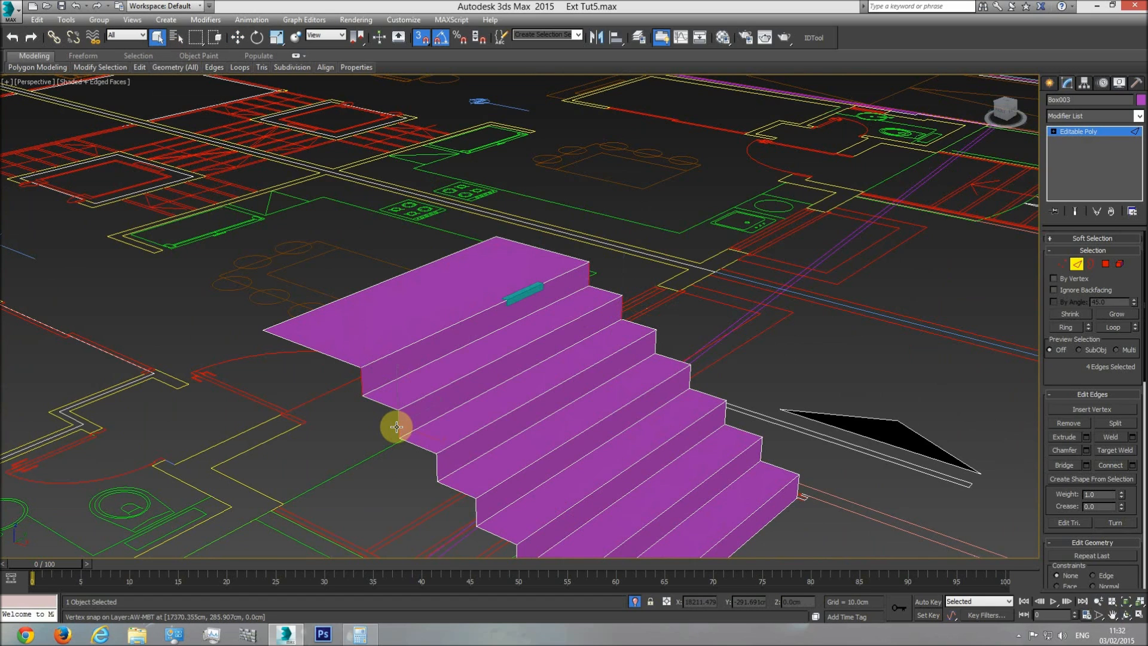
pyautogui.press('f')
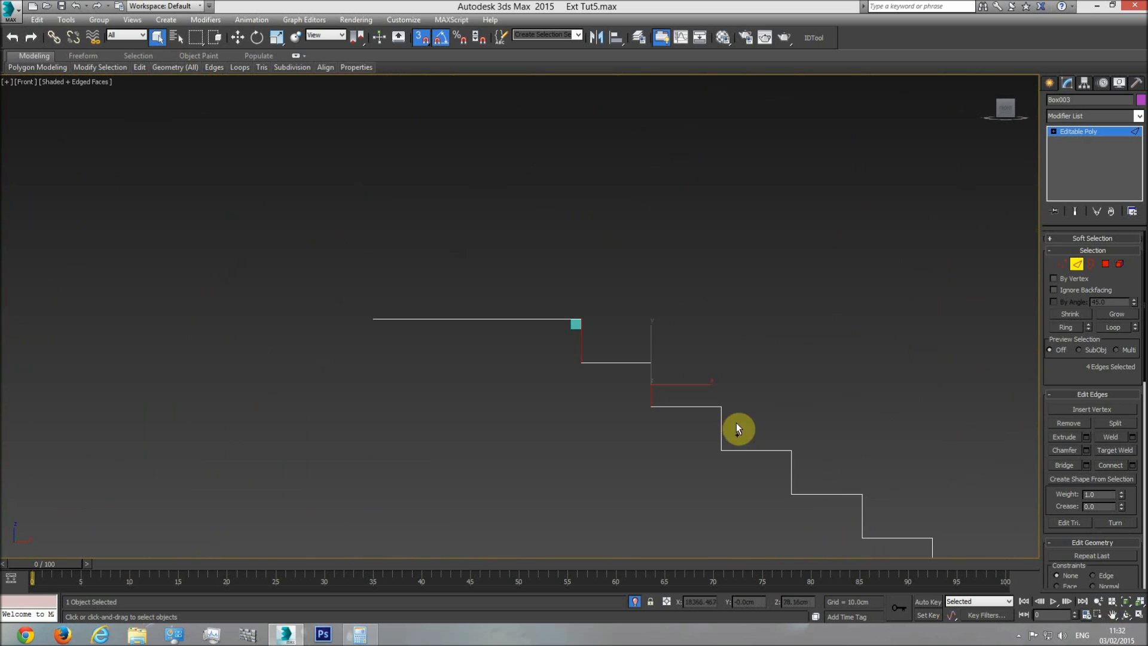
pyautogui.keyDown('ctrl'); pyautogui.moveTo(744, 478); pyautogui.dragTo(744, 478); pyautogui.keyUp('ctrl')
pyautogui.keyDown('ctrl'); pyautogui.click(865, 516); pyautogui.keyUp('ctrl')
pyautogui.moveTo(838, 530); pyautogui.dragTo(738, 394, button='middle')
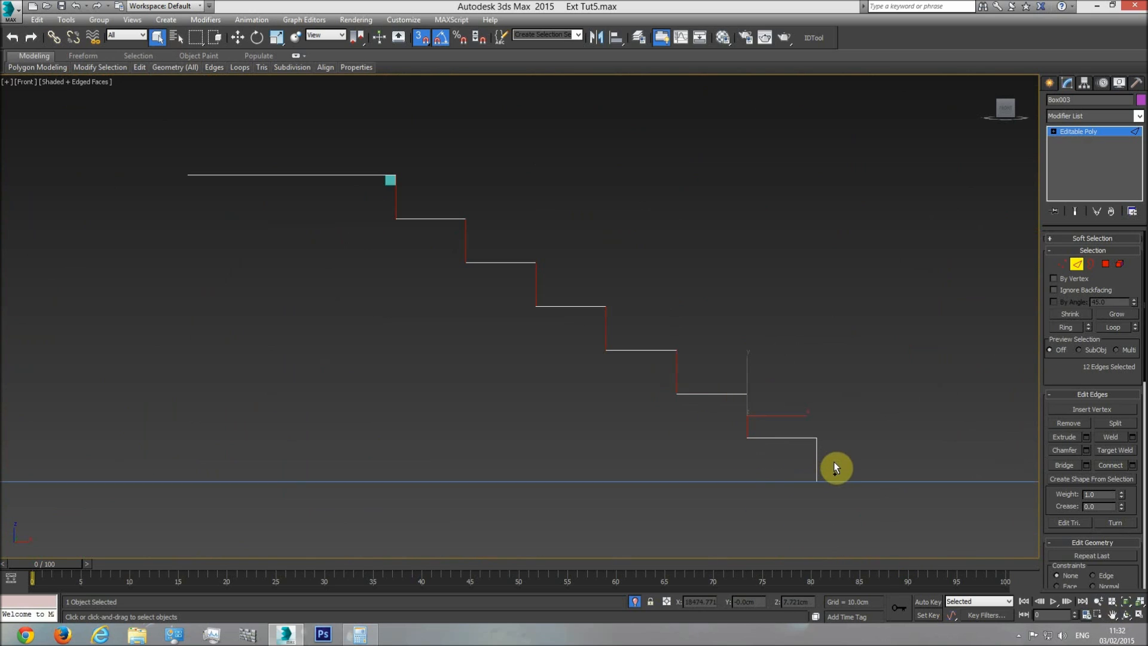
pyautogui.press('p')
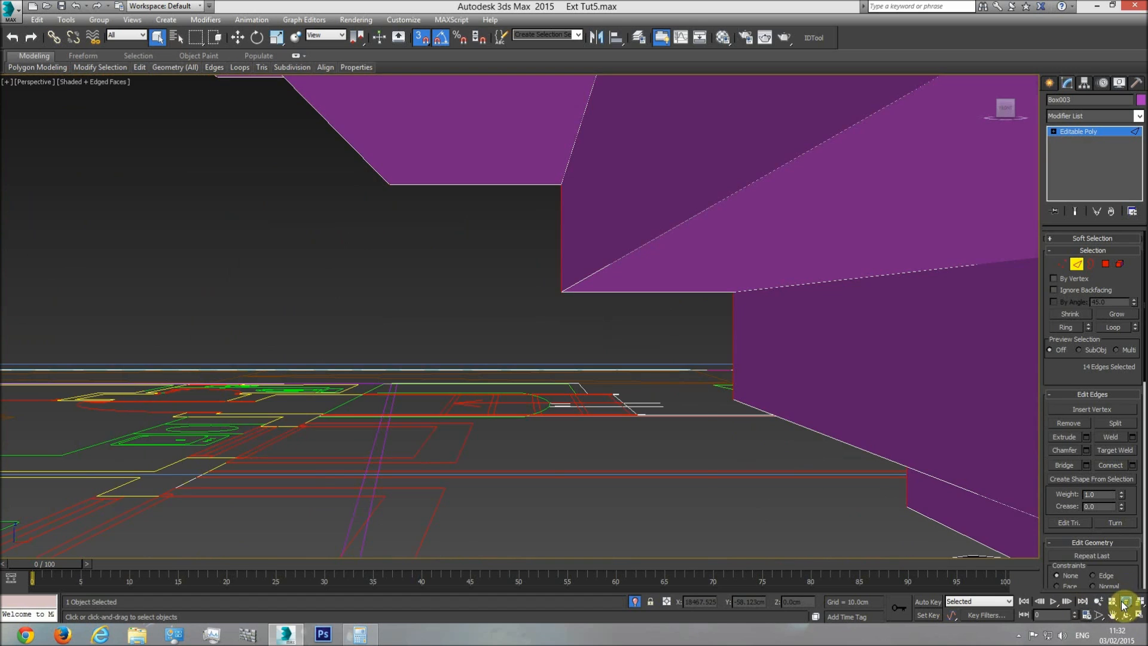
pyautogui.click(1124, 601)
pyautogui.click(1126, 614)
pyautogui.moveTo(585, 372); pyautogui.dragTo(630, 410)
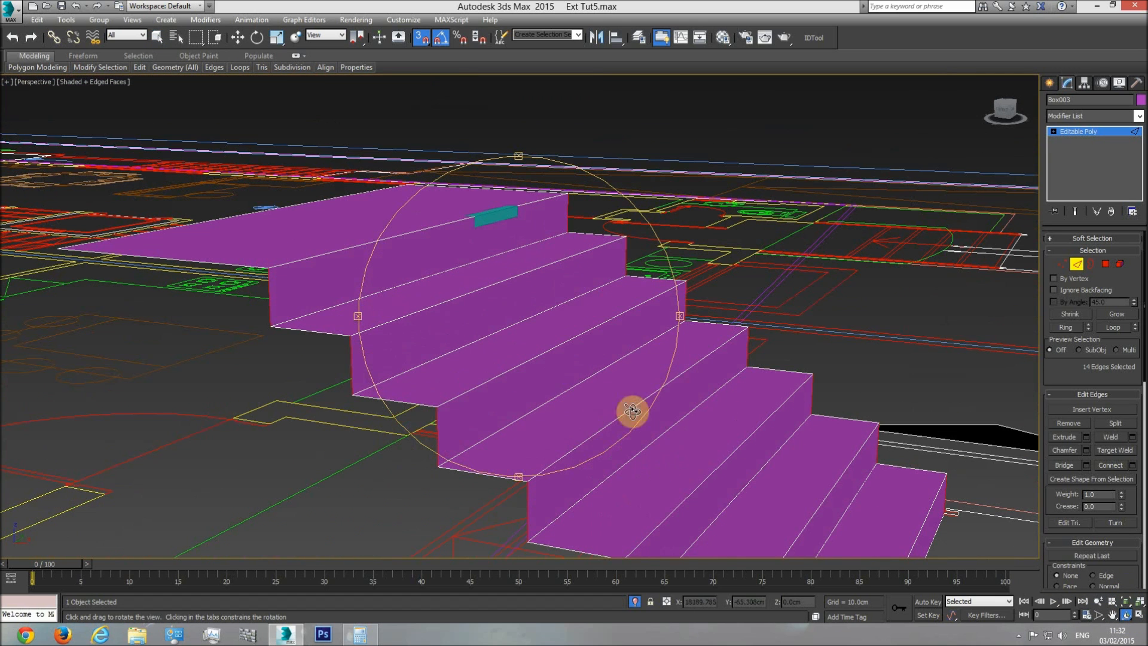
pyautogui.click(1132, 466)
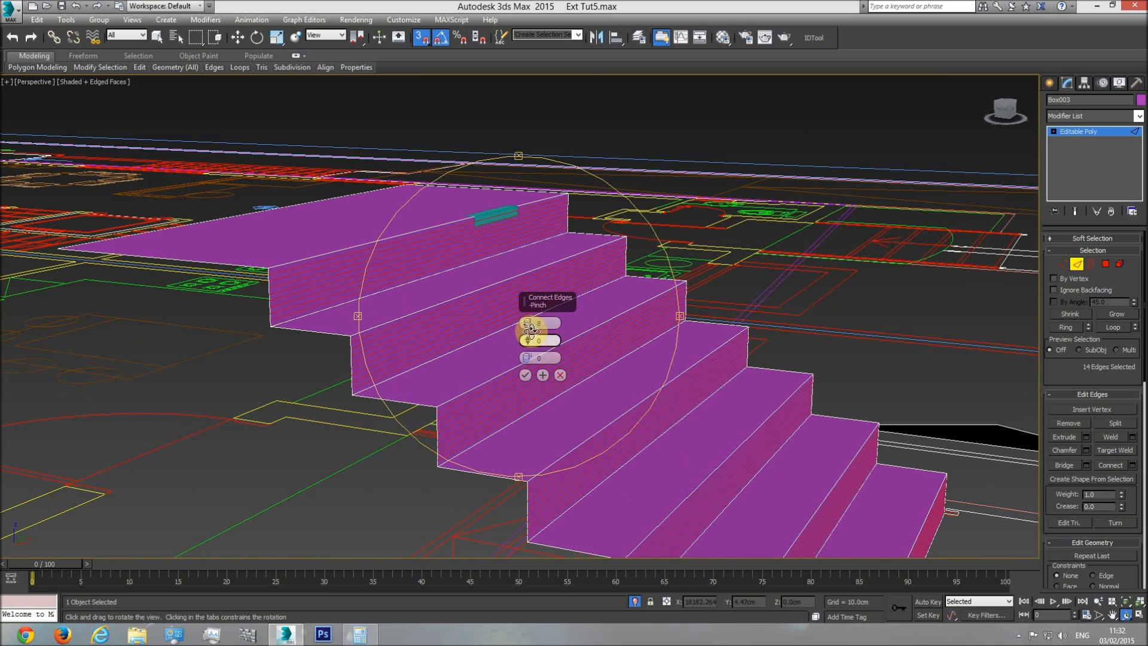
pyautogui.moveTo(528, 323); pyautogui.dragTo(527, 472)
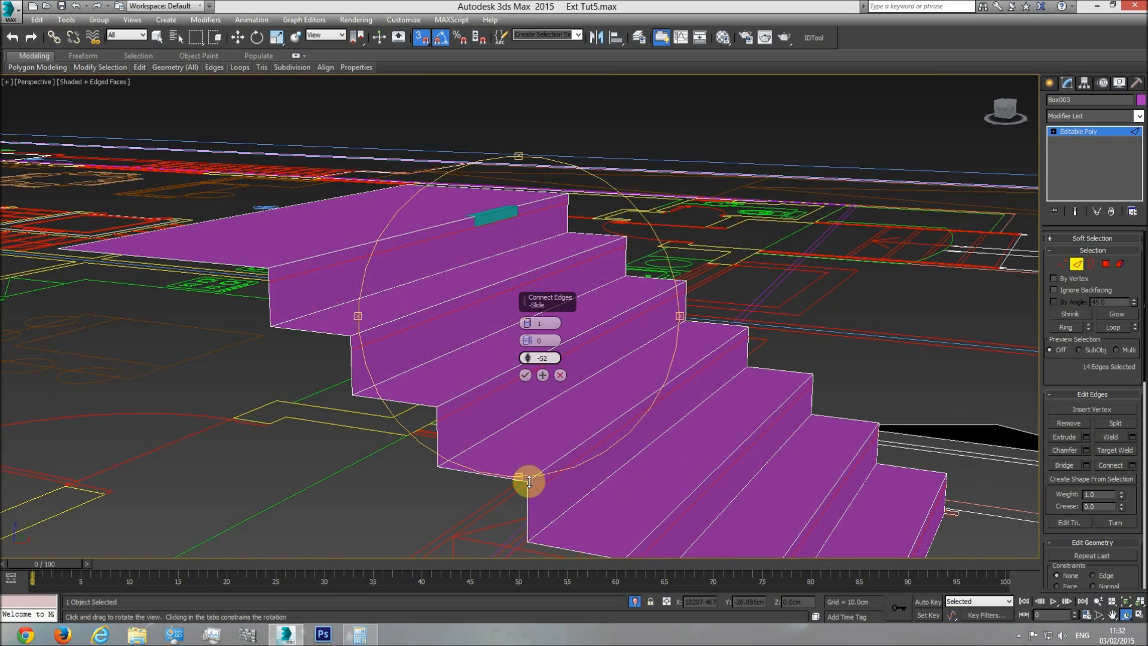
pyautogui.moveTo(487, 400); pyautogui.dragTo(444, 335, button='middle')
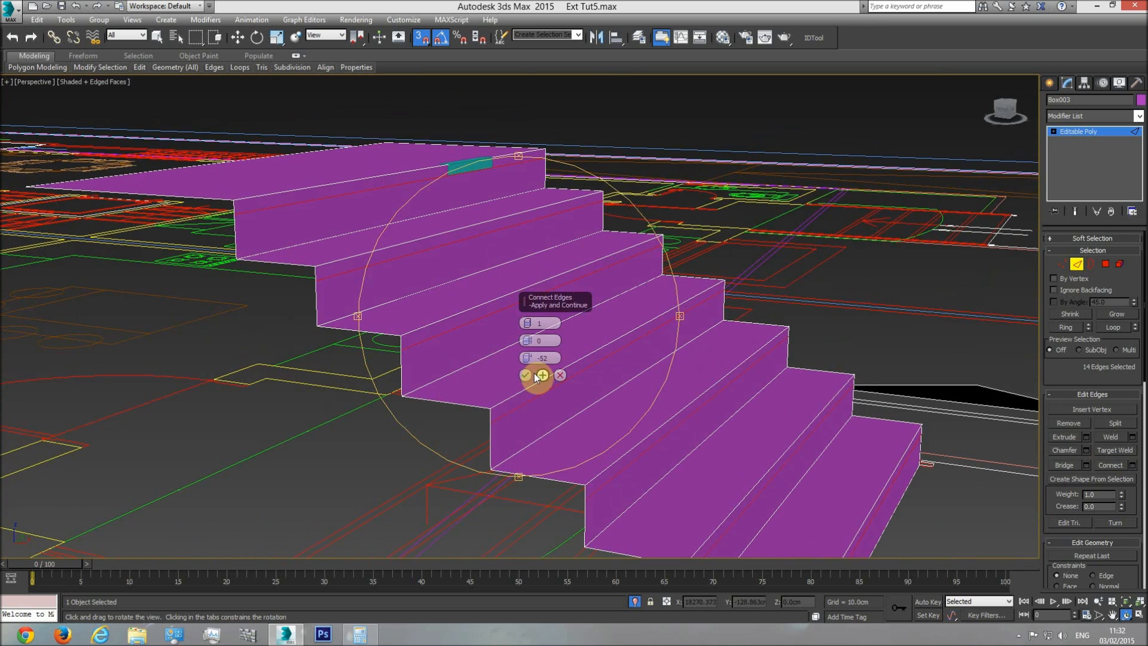
pyautogui.click(525, 375)
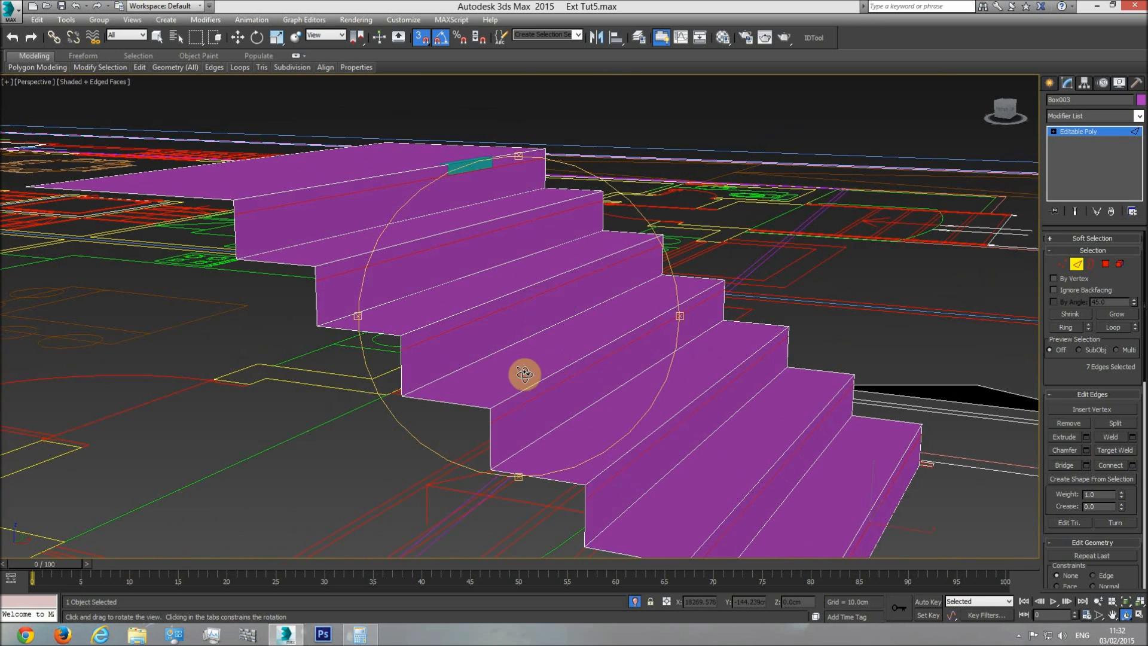
# Step: Leave edge editing on the stairs and delete the small reference box
pyautogui.click(1100, 132)
pyautogui.click(465, 164)
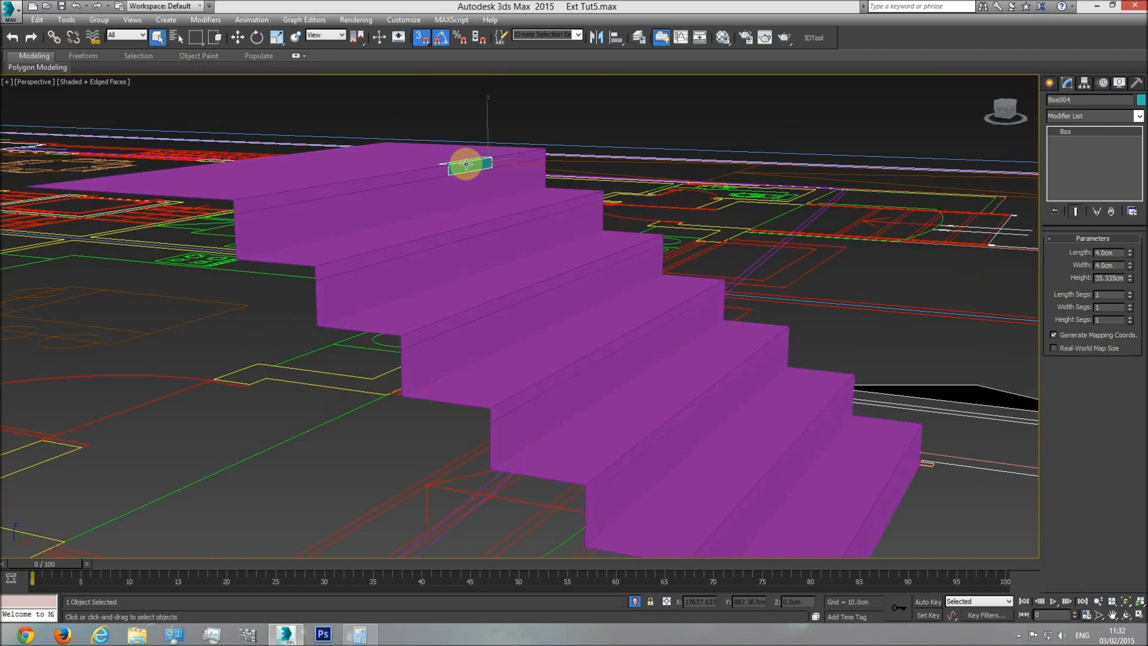
pyautogui.press('Delete')
# Step: Extrude the lower polygons of all seven risers by -4 cm to form the tread nosings
pyautogui.click(466, 186)
pyautogui.press('4')
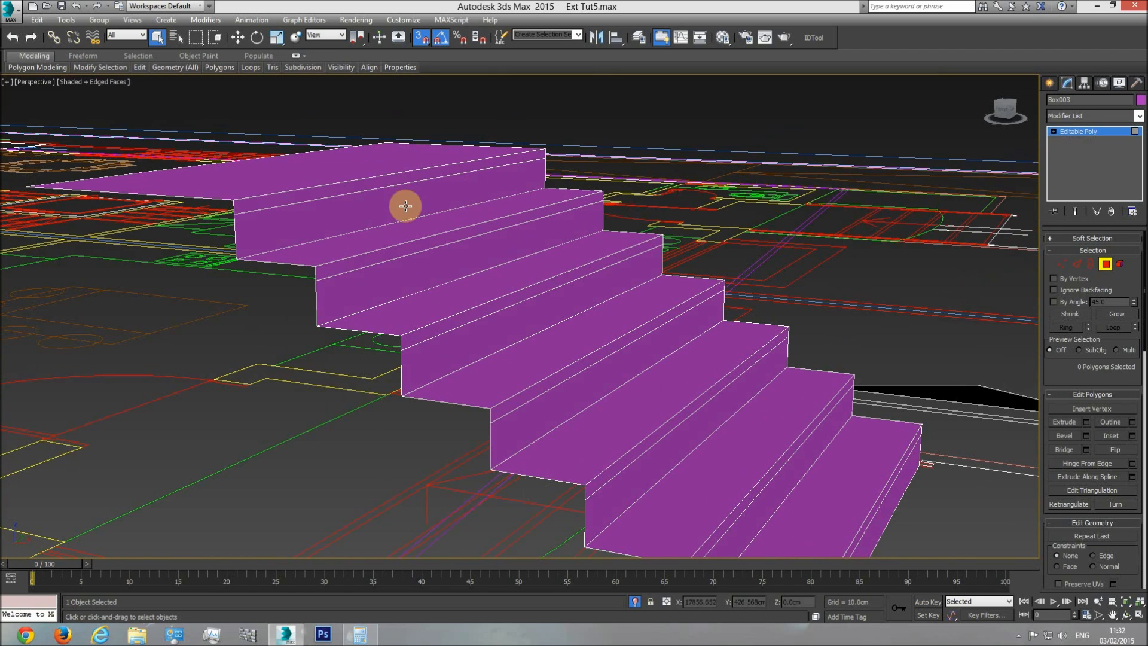
pyautogui.click(398, 206)
pyautogui.keyDown('ctrl'); pyautogui.click(449, 268); pyautogui.keyUp('ctrl')
pyautogui.keyDown('ctrl'); pyautogui.click(500, 317); pyautogui.keyUp('ctrl')
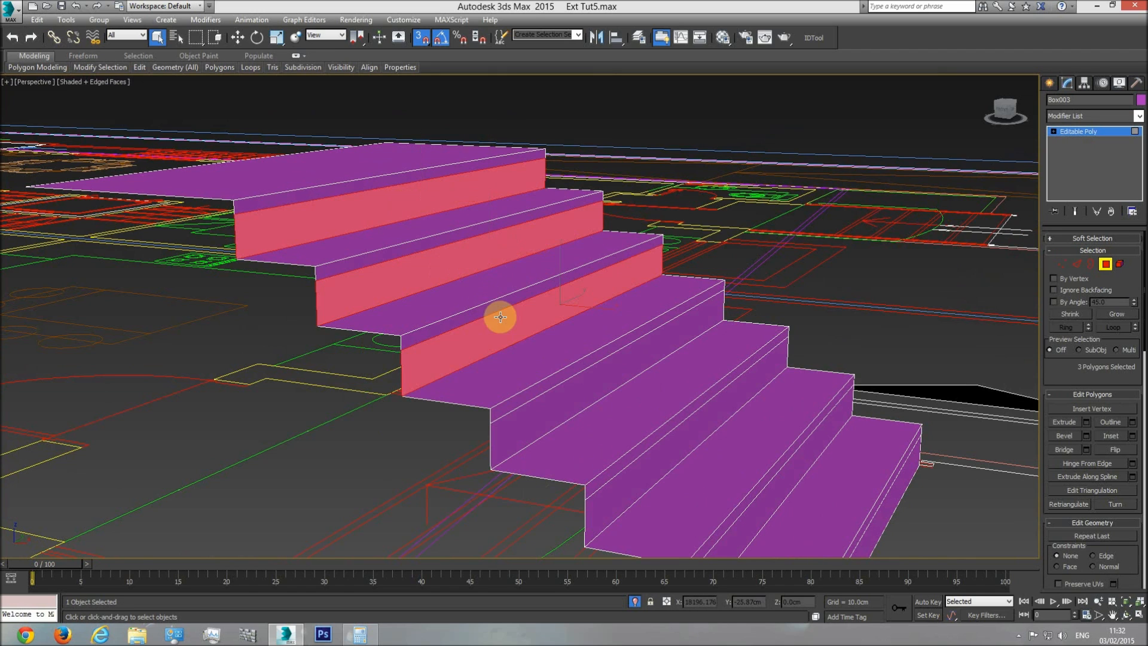
pyautogui.keyDown('ctrl'); pyautogui.click(571, 379); pyautogui.keyUp('ctrl')
pyautogui.keyDown('ctrl'); pyautogui.click(666, 454); pyautogui.keyUp('ctrl')
pyautogui.keyDown('ctrl'); pyautogui.click(769, 491); pyautogui.keyUp('ctrl')
pyautogui.moveTo(779, 491); pyautogui.dragTo(766, 353, button='middle')
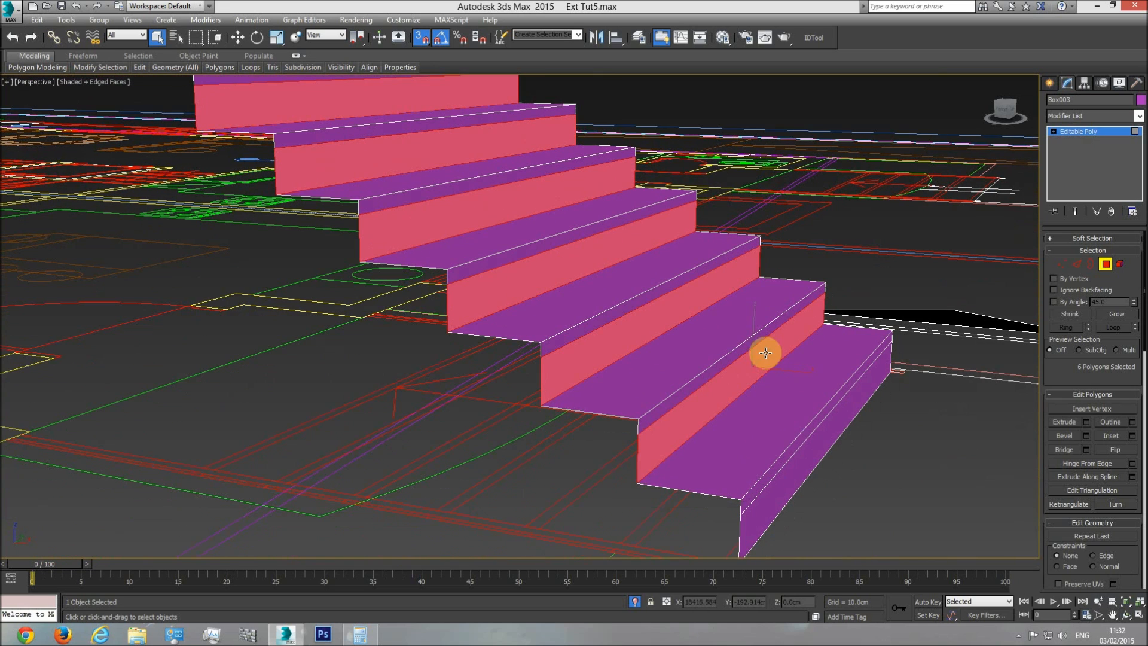
pyautogui.keyDown('ctrl'); pyautogui.click(812, 454); pyautogui.keyUp('ctrl')
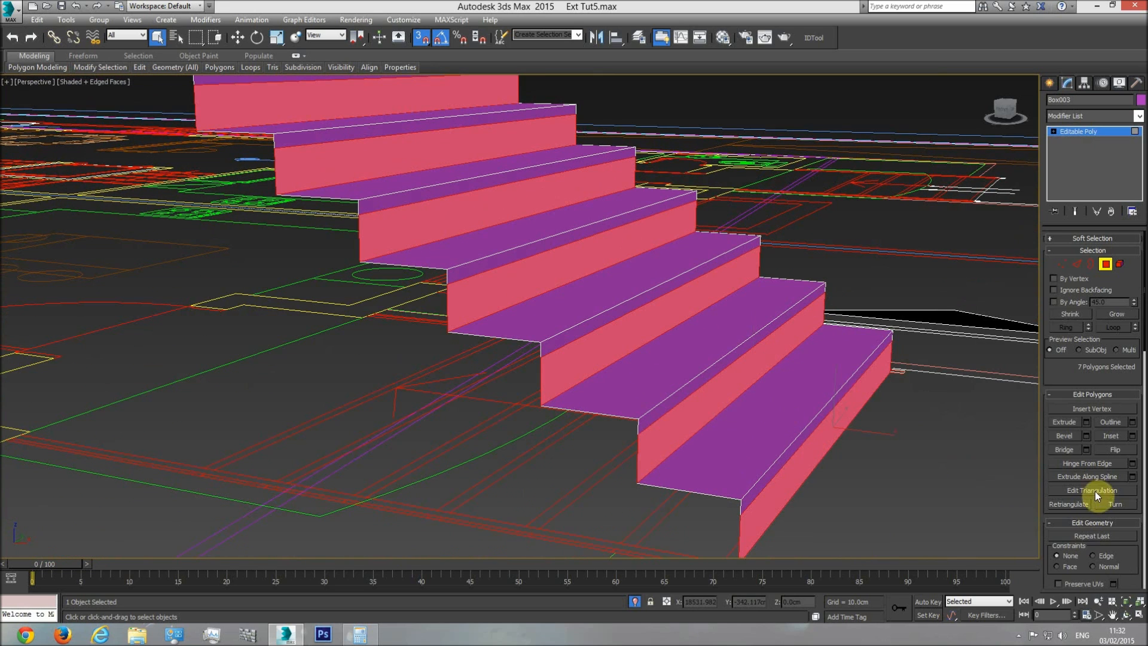
pyautogui.click(1085, 422)
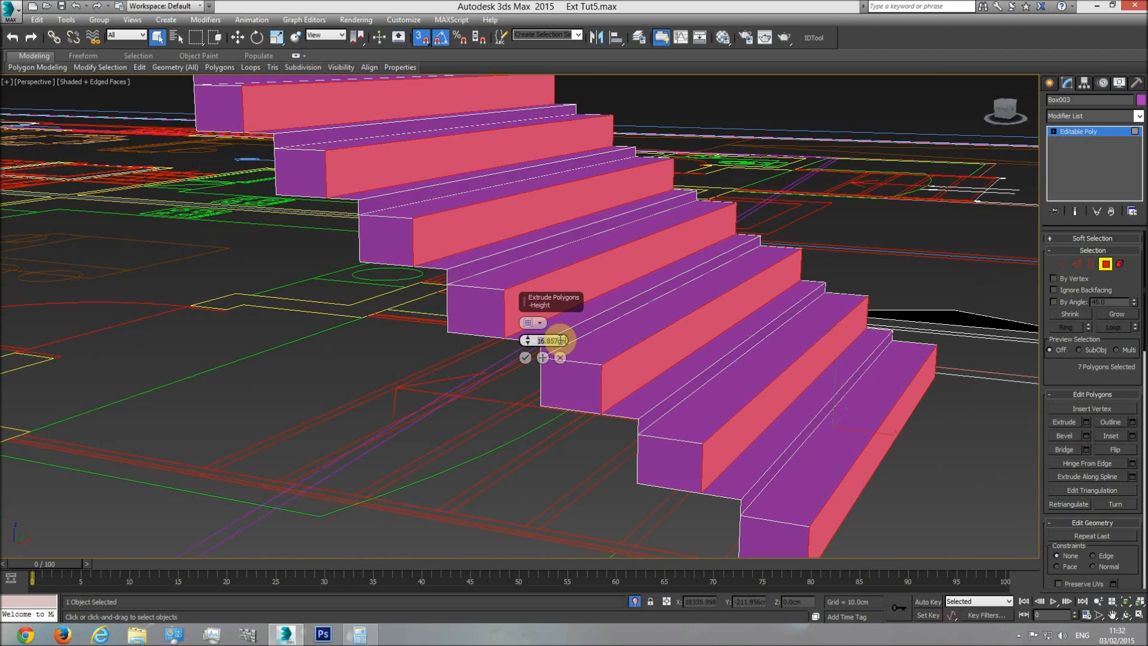
pyautogui.write('-4')
pyautogui.press('Return')
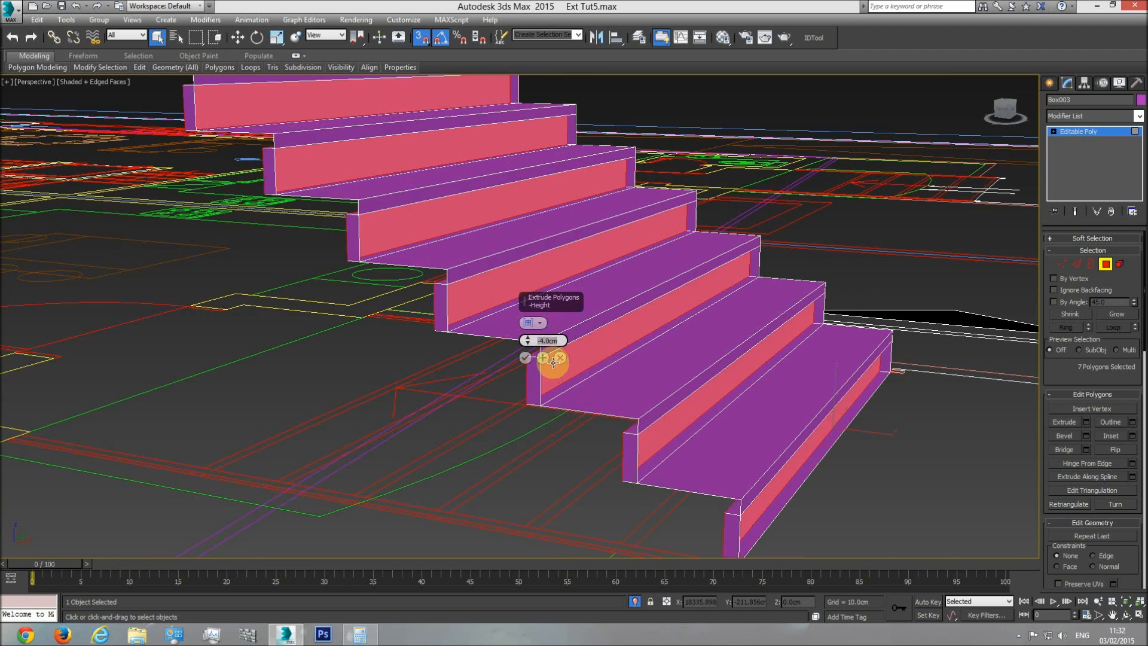
pyautogui.click(526, 357)
# Step: Delete the side polygons produced by the riser extrusion at both ends of the steps
pyautogui.click(536, 379)
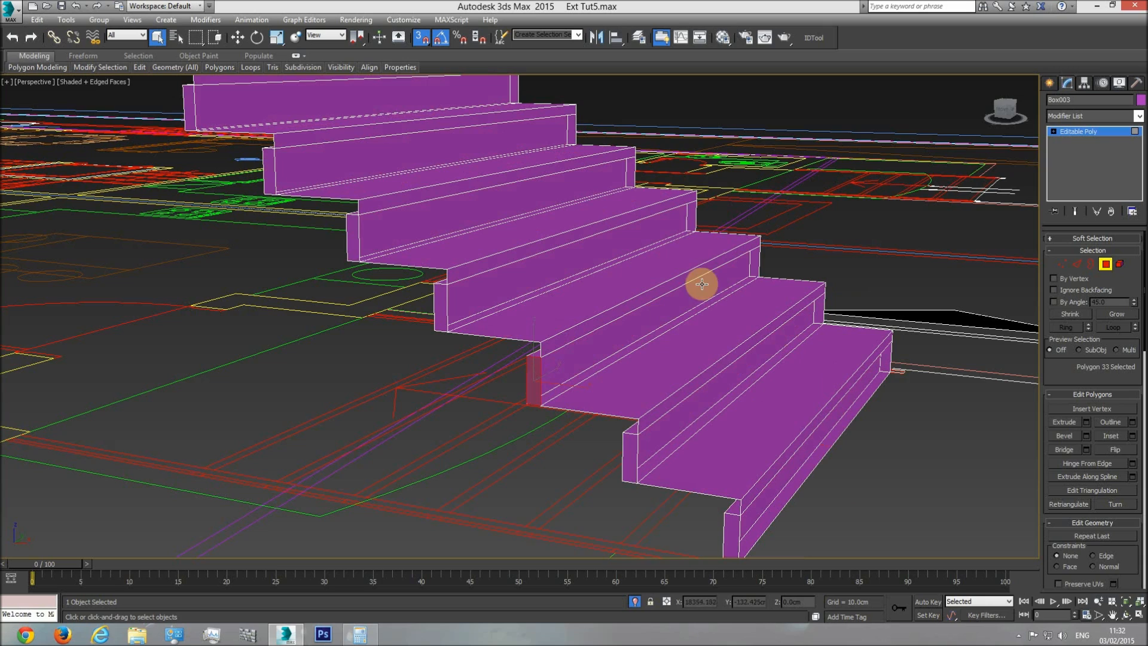
pyautogui.press('f')
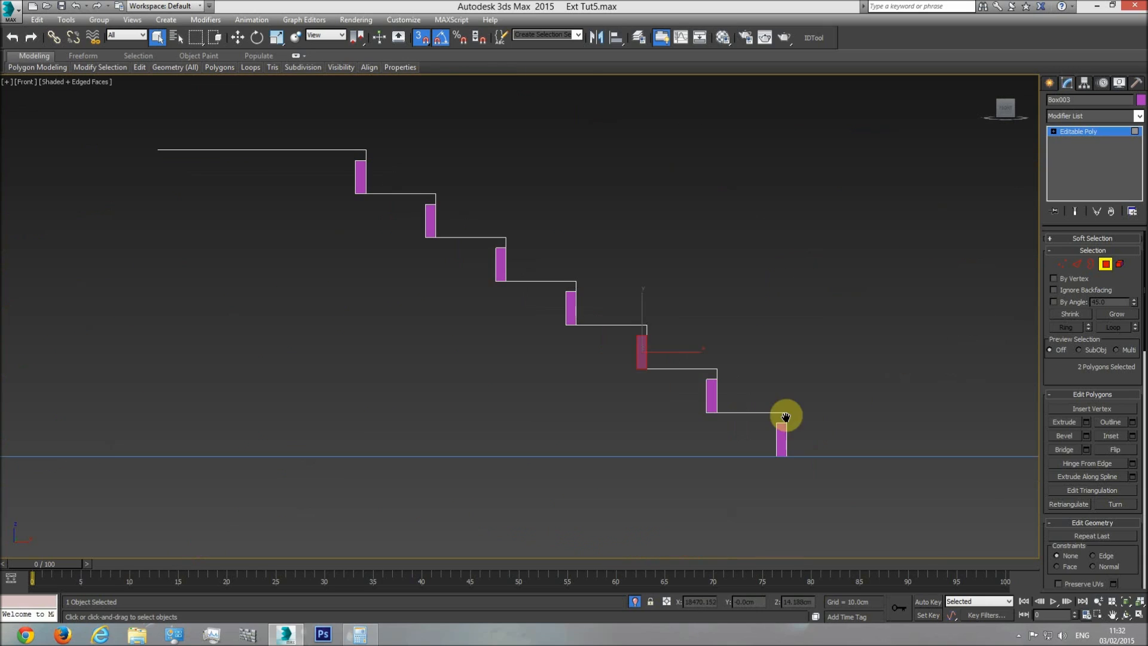
pyautogui.click(736, 397)
pyautogui.moveTo(707, 394); pyautogui.dragTo(703, 395)
pyautogui.press('Delete')
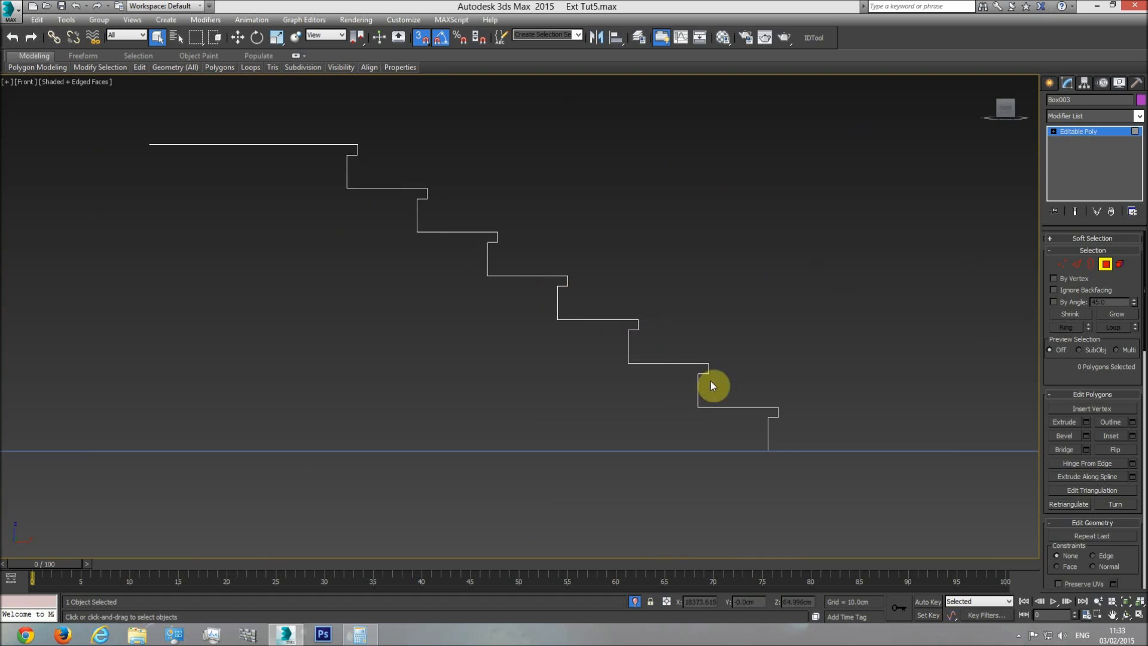
# Step: End the isolation to show the whole building around the stairs in perspective, and leave polygon editing
pyautogui.press('p')
pyautogui.click(1126, 616)
pyautogui.moveTo(538, 359); pyautogui.dragTo(496, 438)
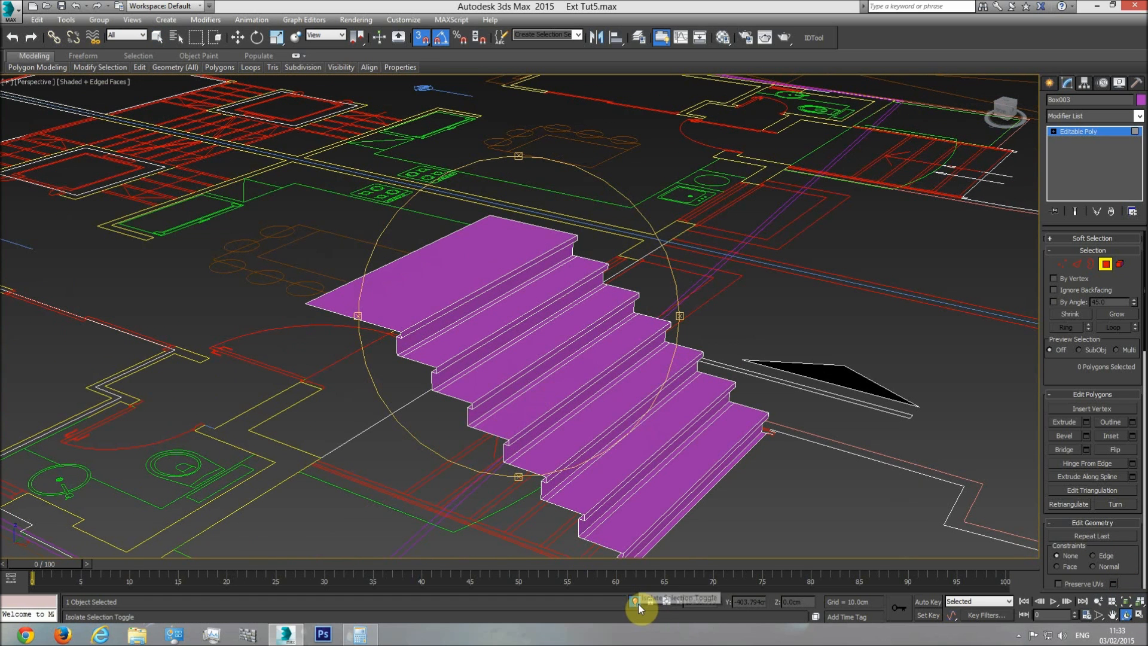
pyautogui.moveTo(508, 370); pyautogui.dragTo(525, 392)
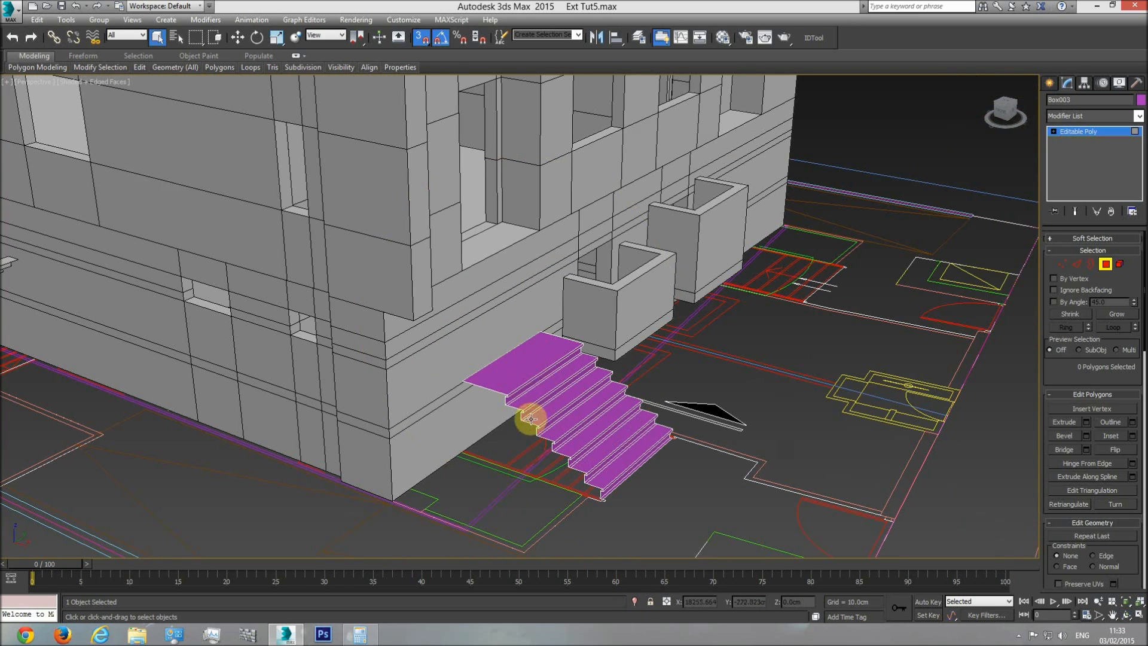
pyautogui.click(1106, 264)
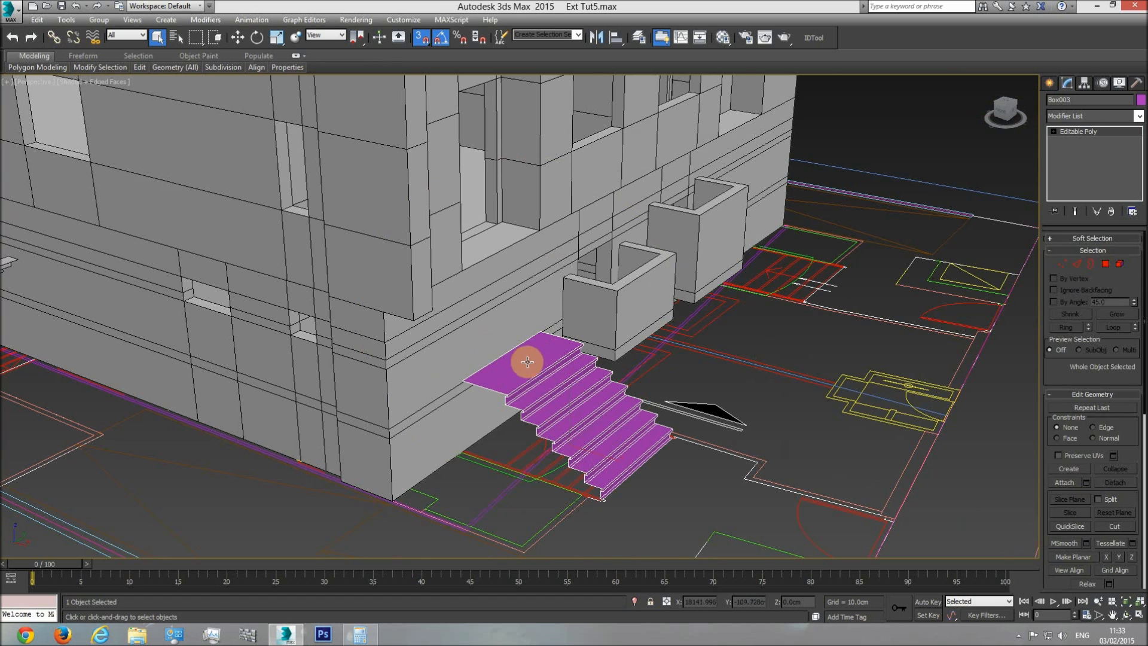
# Step: Move the stairs up and snap the top landing's back corner to the lower corner of the front entrance opening
pyautogui.scroll(3, 527, 361)
pyautogui.moveTo(539, 325); pyautogui.dragTo(542, 350, button='middle')
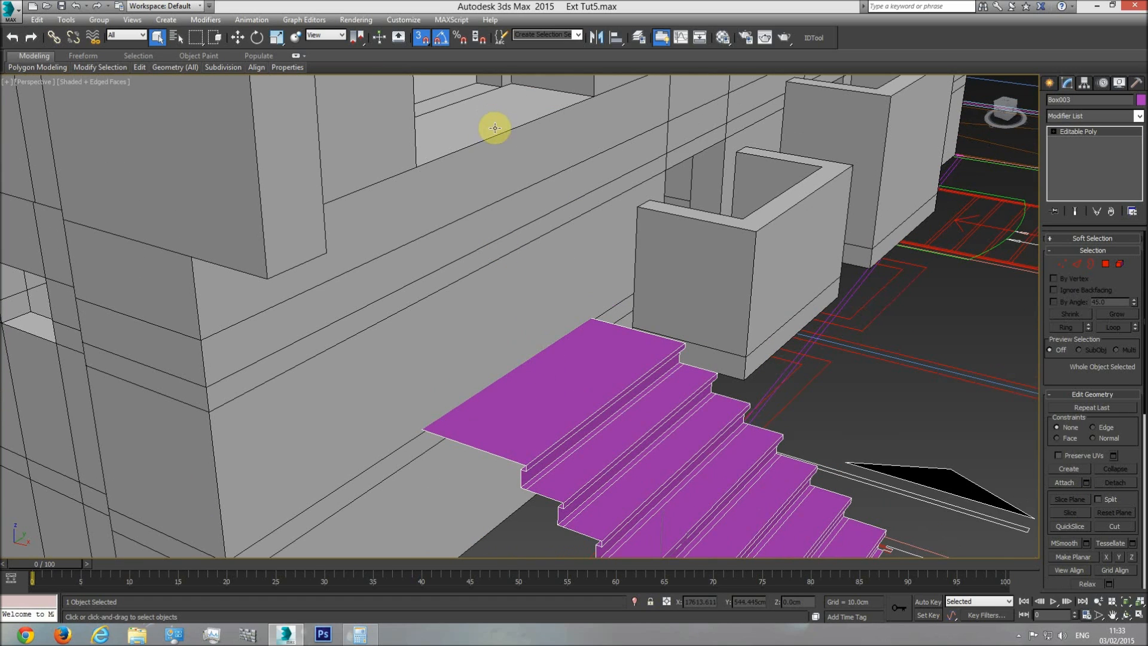
pyautogui.scroll(-3, 621, 388)
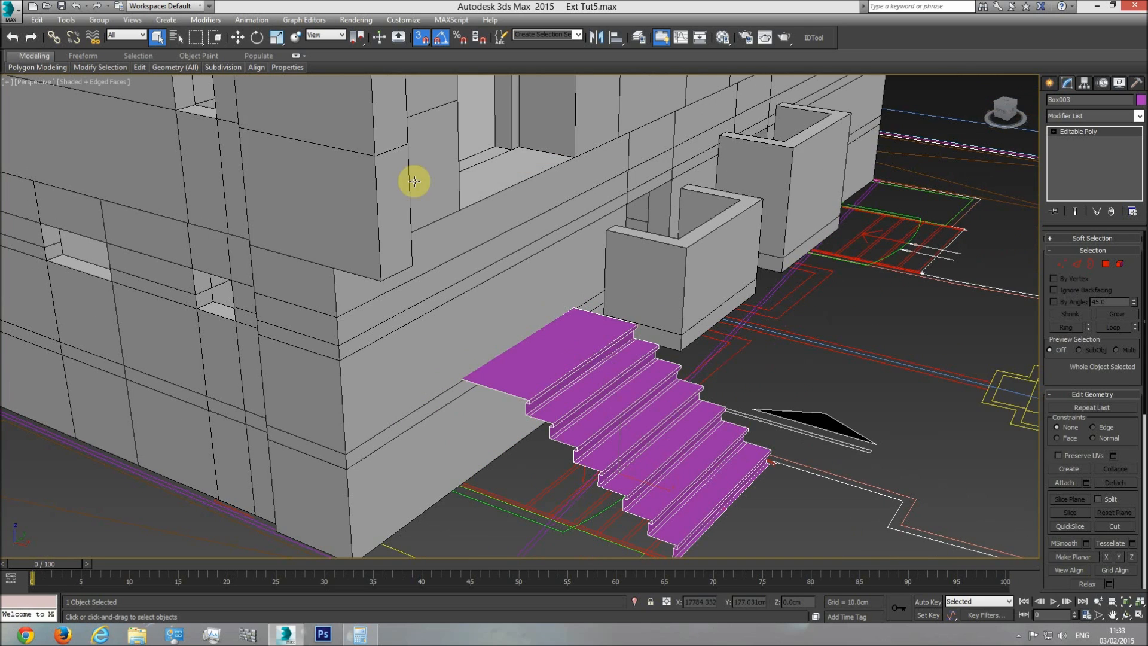
pyautogui.click(238, 37)
pyautogui.moveTo(620, 444); pyautogui.dragTo(462, 177)
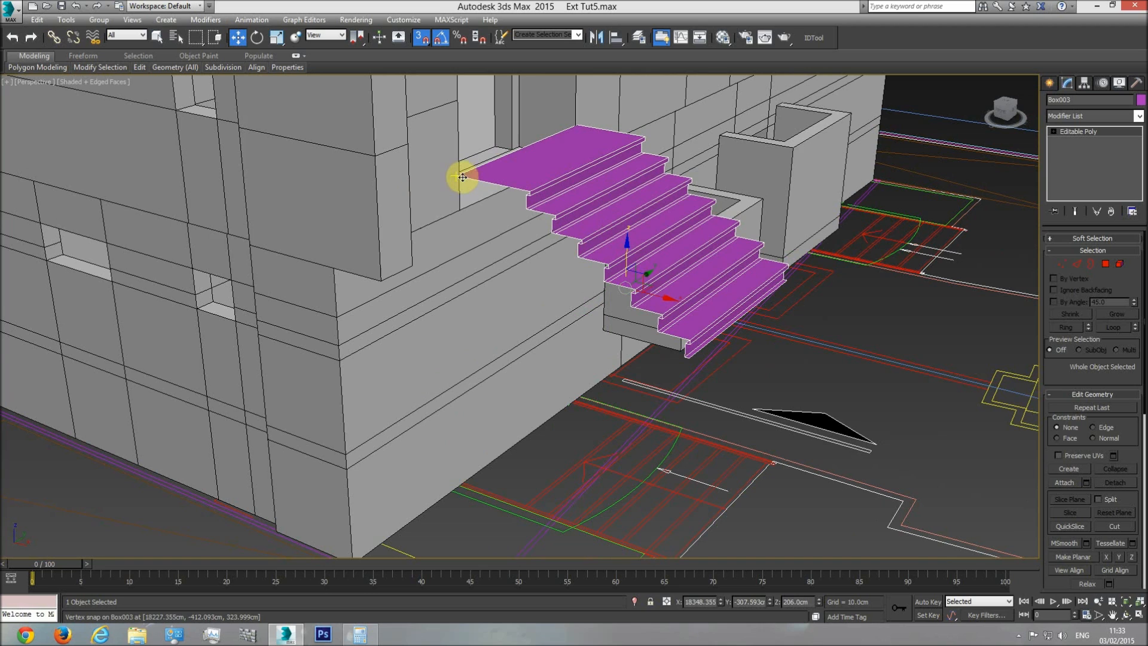
pyautogui.moveTo(456, 177); pyautogui.dragTo(457, 211)
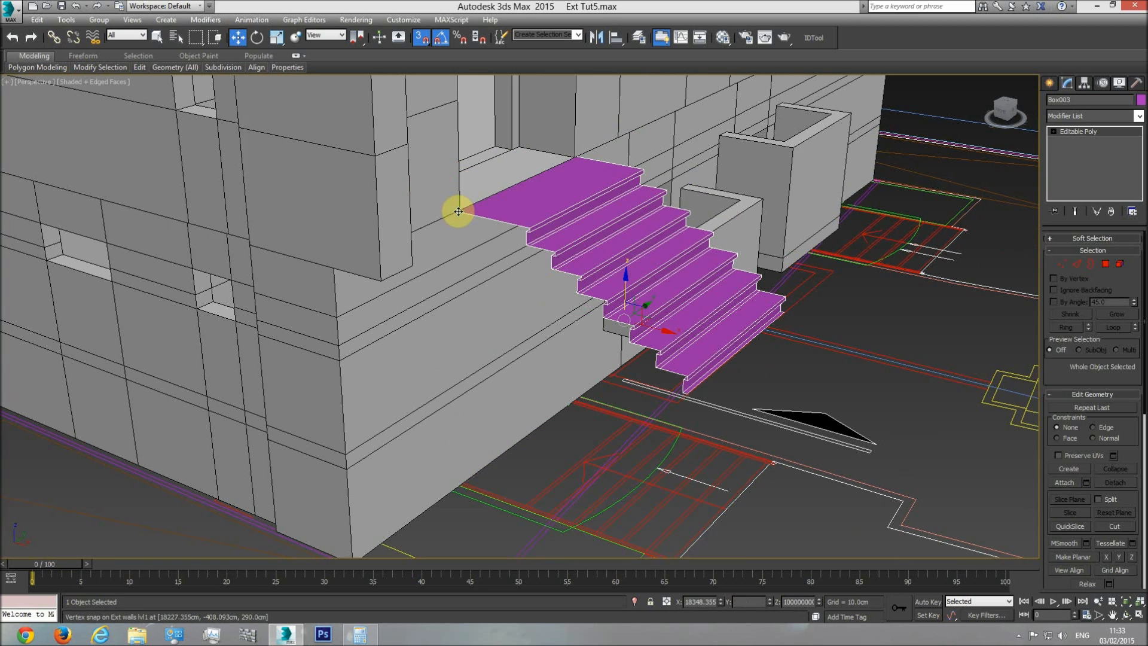
pyautogui.moveTo(557, 245); pyautogui.dragTo(562, 282, button='middle')
pyautogui.scroll(3, 562, 283)
pyautogui.scroll(-5, 763, 356)
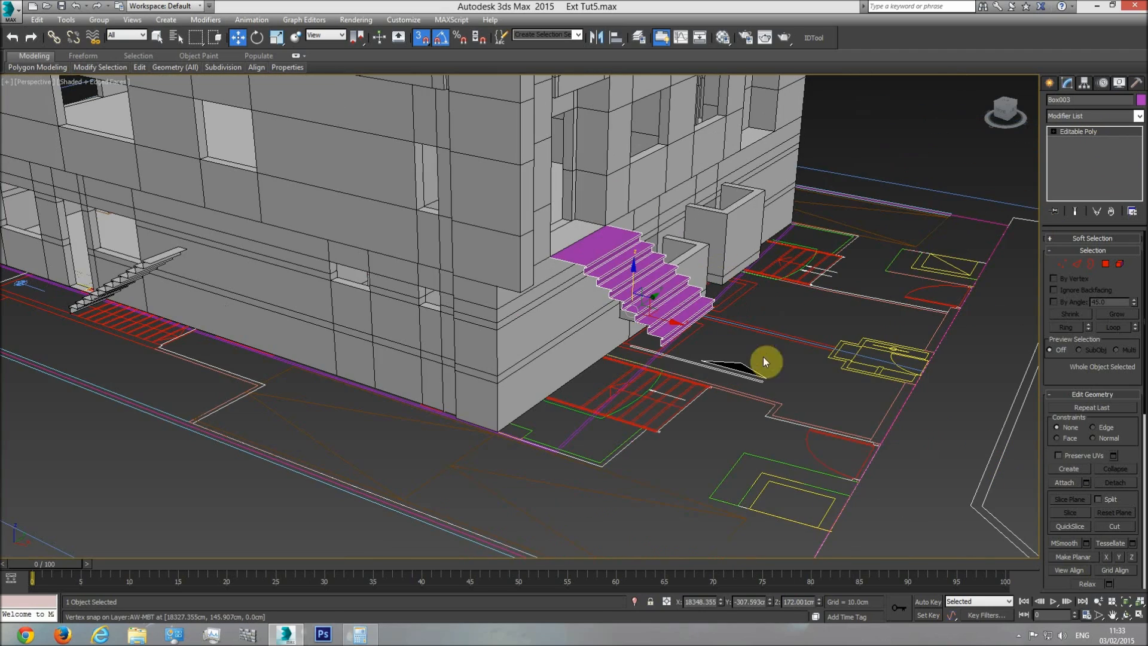
# Step: Examine the placed front stairs and their fit against the entrance and wall from several angles
pyautogui.click(773, 321)
pyautogui.click(1125, 614)
pyautogui.moveTo(520, 290); pyautogui.dragTo(394, 310)
pyautogui.moveTo(509, 337); pyautogui.dragTo(582, 324)
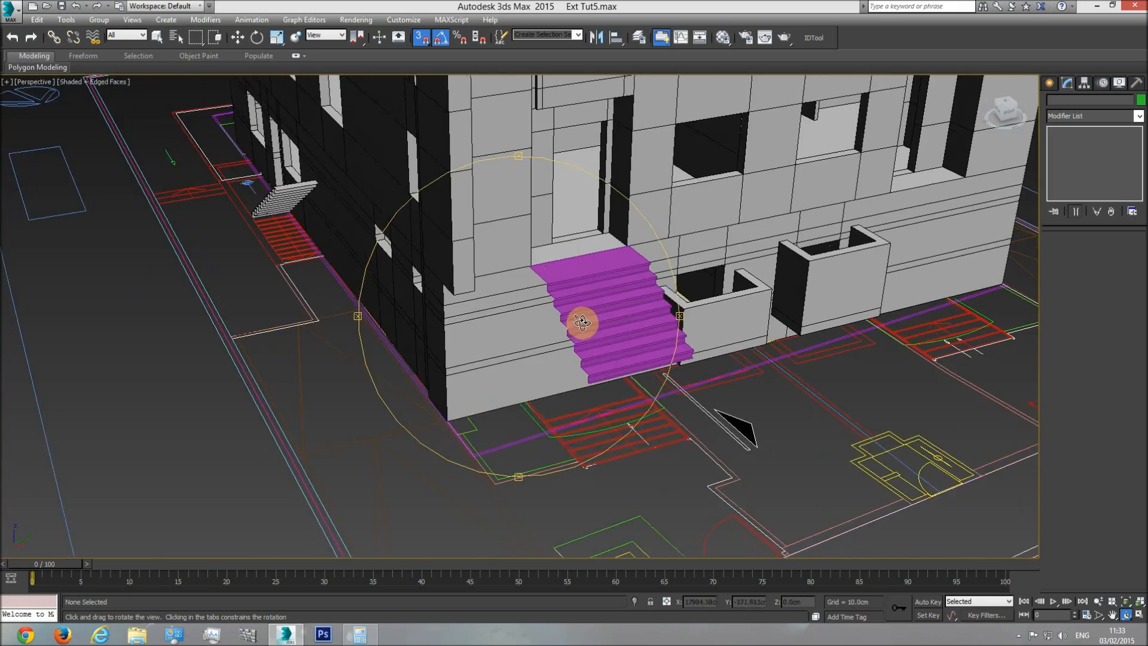
pyautogui.scroll(5, 564, 278)
pyautogui.moveTo(565, 278); pyautogui.dragTo(592, 333)
pyautogui.scroll(-5, 591, 333)
pyautogui.scroll(-3, 592, 333)
pyautogui.moveTo(592, 333); pyautogui.dragTo(510, 339, button='middle')
pyautogui.press('w')
# Step: Copy the front stairs along the facade to the second entrance's stair outline in plan
pyautogui.click(524, 350)
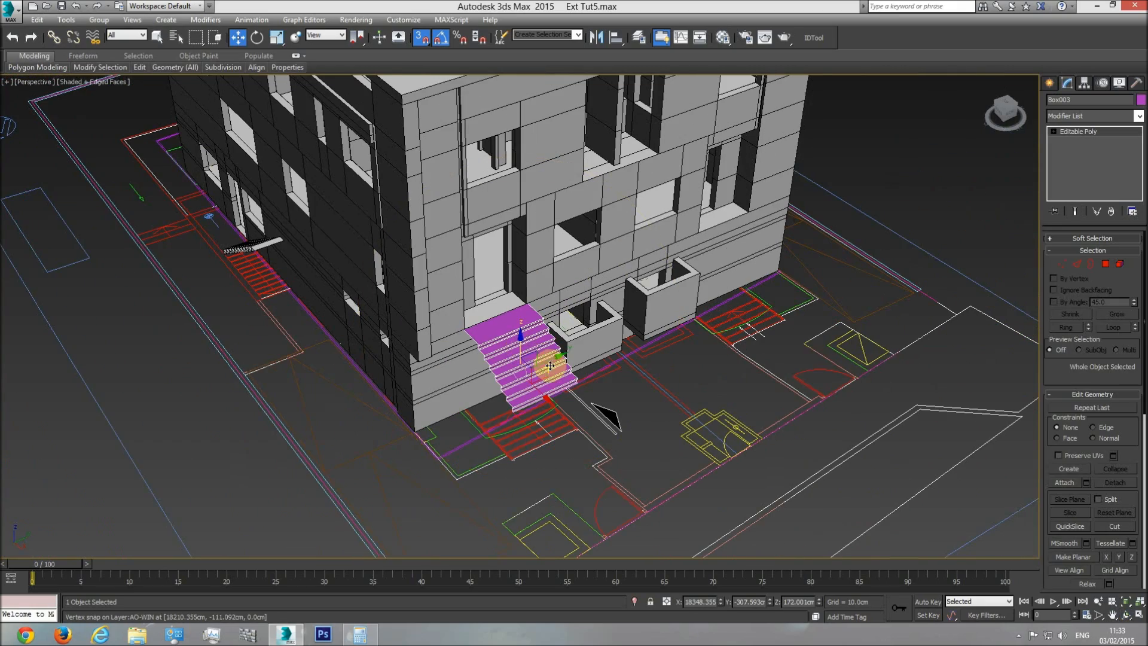
pyautogui.press('t')
pyautogui.scroll(-4, 614, 359)
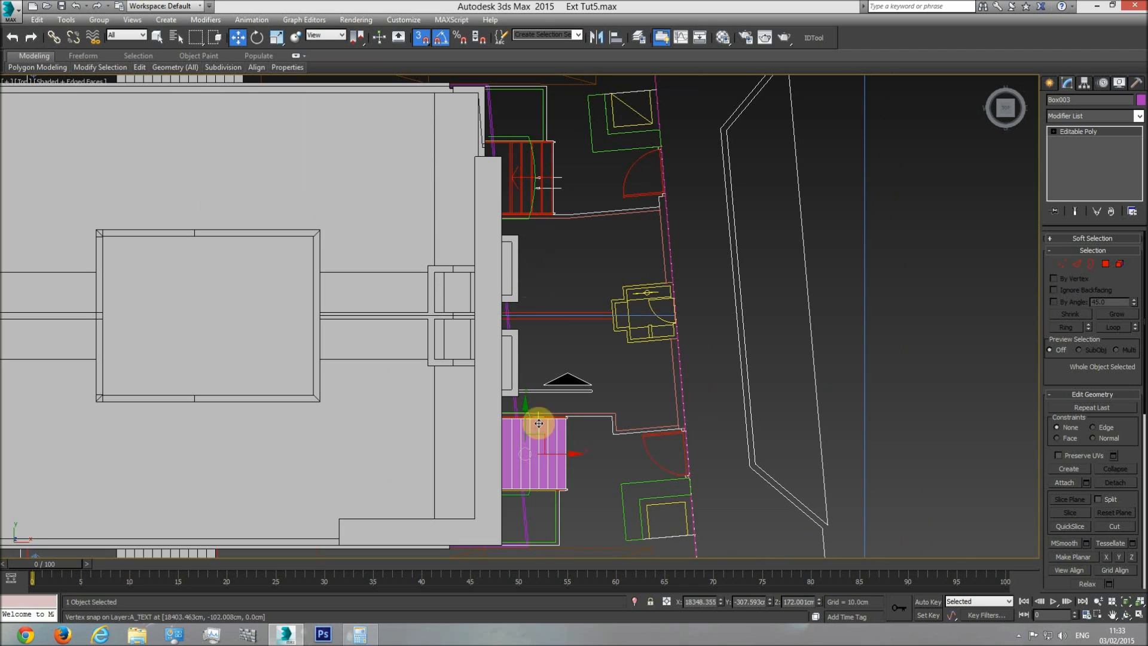
pyautogui.keyDown('shift'); pyautogui.moveTo(530, 429); pyautogui.dragTo(538, 181); pyautogui.keyUp('shift')
pyautogui.click(577, 359)
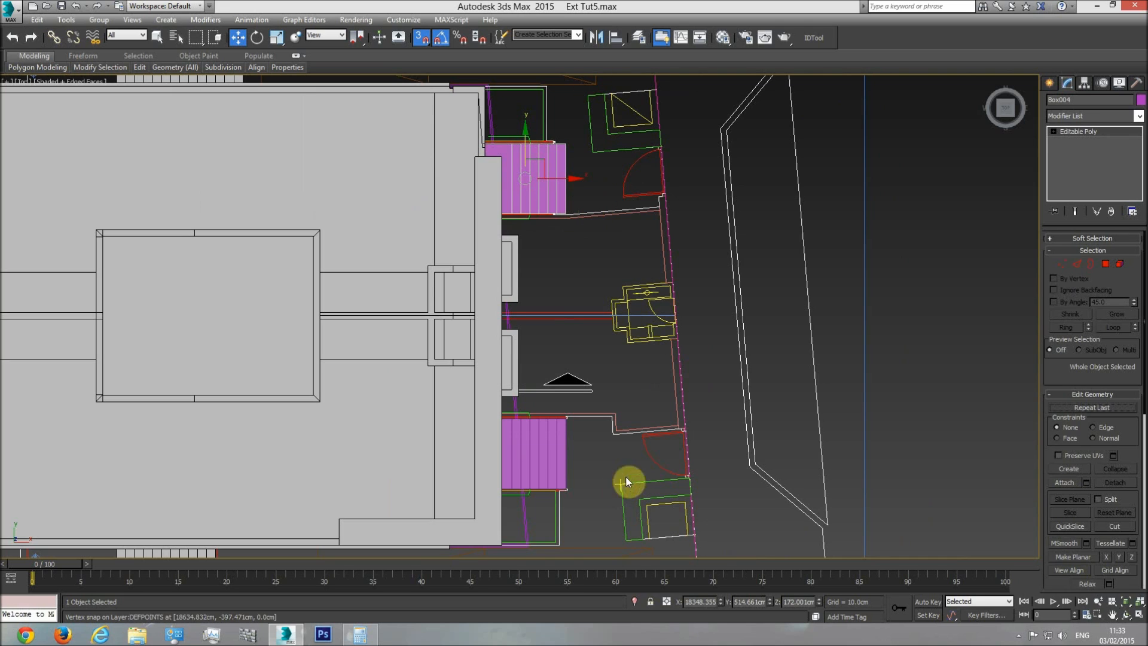
# Step: Align the copied stairs along Y with the side lines of the second entrance's stair outline in plan
pyautogui.moveTo(543, 174); pyautogui.dragTo(526, 269, button='middle')
pyautogui.scroll(8, 529, 265)
pyautogui.moveTo(542, 277); pyautogui.dragTo(541, 413)
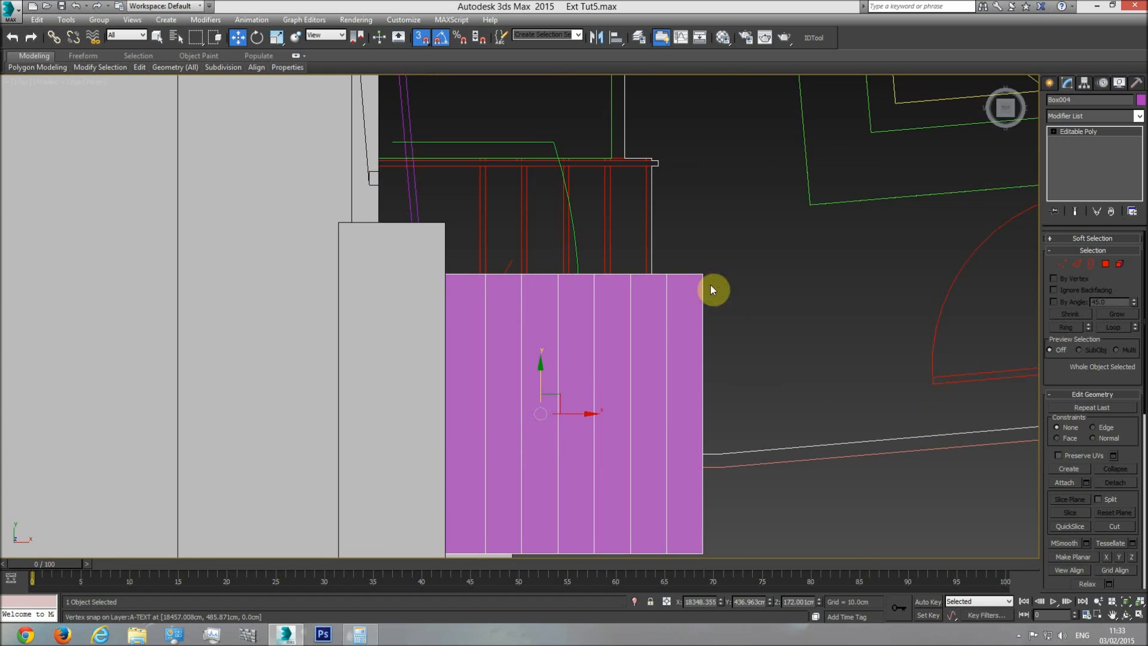
pyautogui.moveTo(701, 272); pyautogui.dragTo(646, 172)
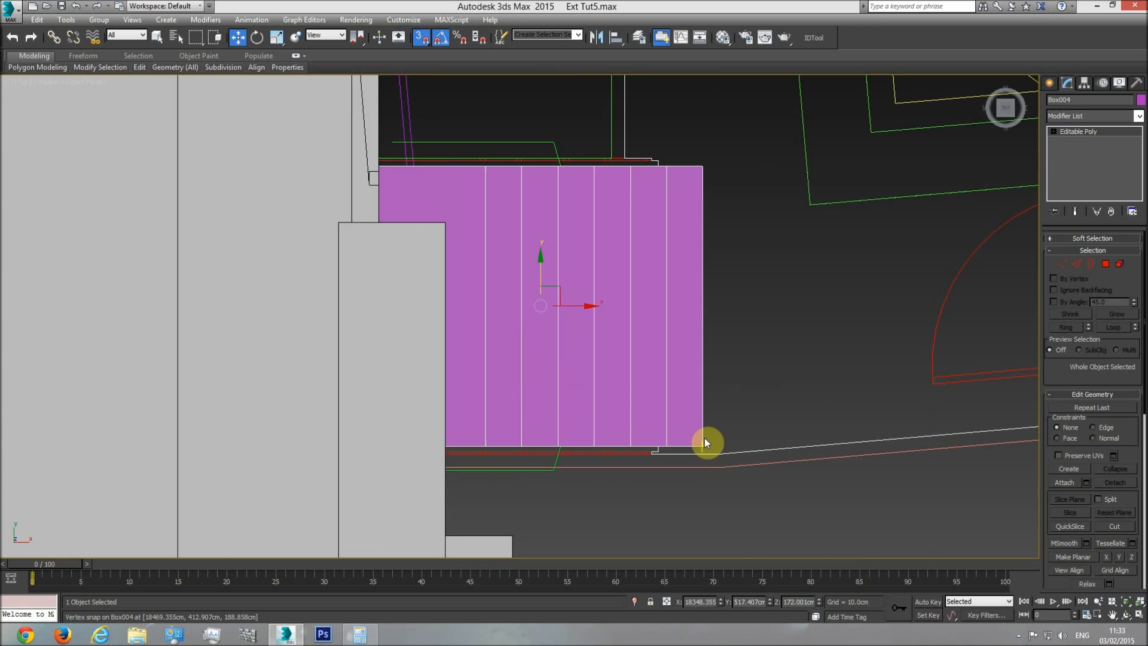
# Step: Compare the copied stairs' risers with the stair lines of the floor plan in wireframe and shaded display
pyautogui.press('F3')
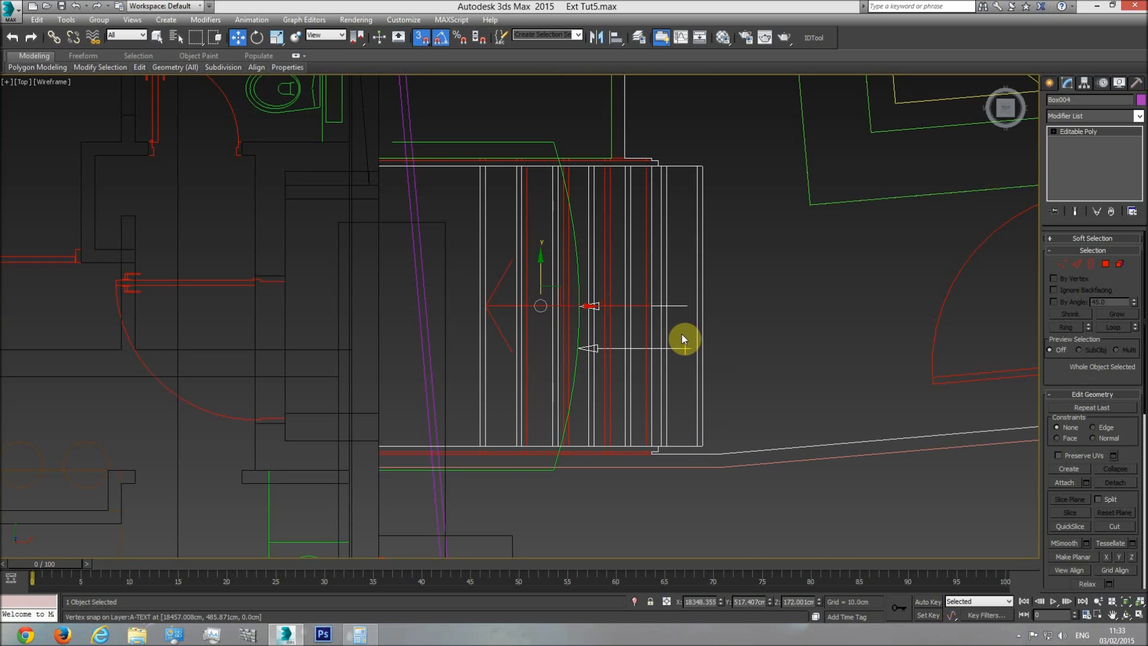
pyautogui.press('F3')
pyautogui.press('F3')
pyautogui.press('F3')
pyautogui.press('F3')
pyautogui.click(1062, 264)
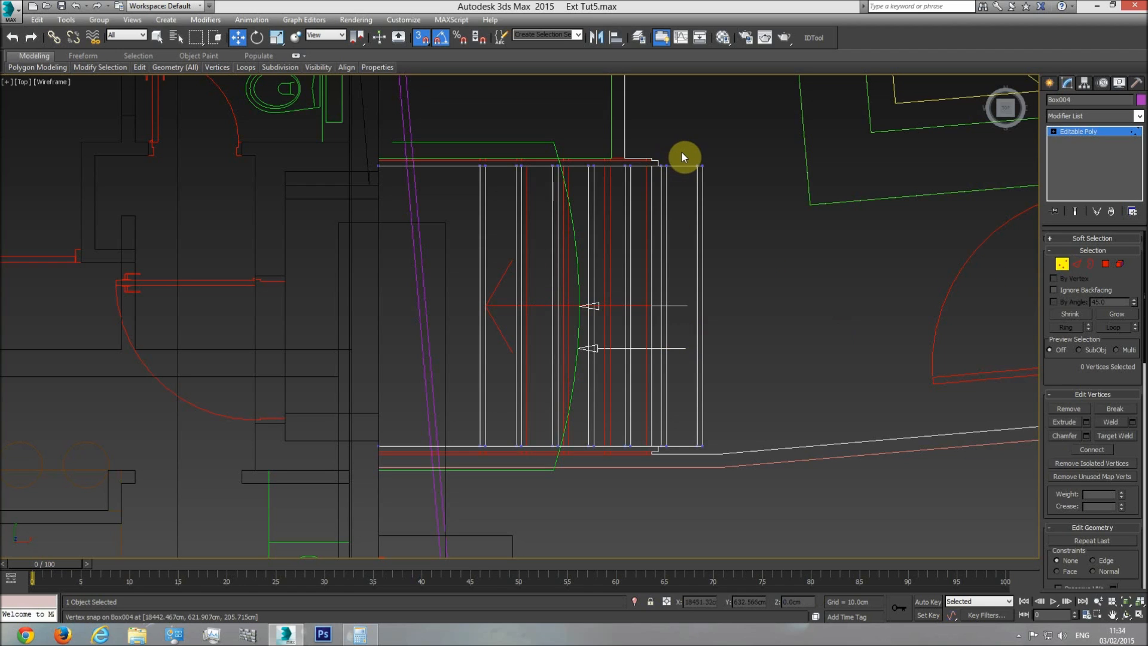
pyautogui.moveTo(682, 157); pyautogui.dragTo(658, 505)
pyautogui.press('F3')
pyautogui.press('F3')
pyautogui.press('F3')
# Step: Delete the polygons of the outermost, lowest step from the copied stairs
pyautogui.click(1106, 263)
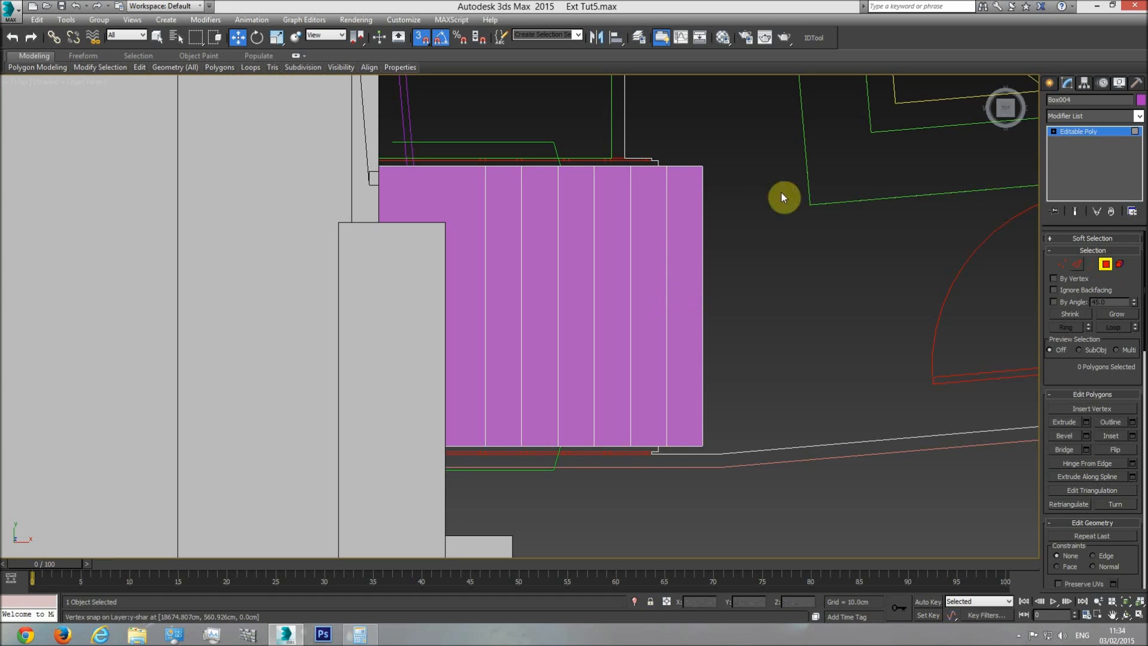
pyautogui.moveTo(694, 500); pyautogui.dragTo(689, 501)
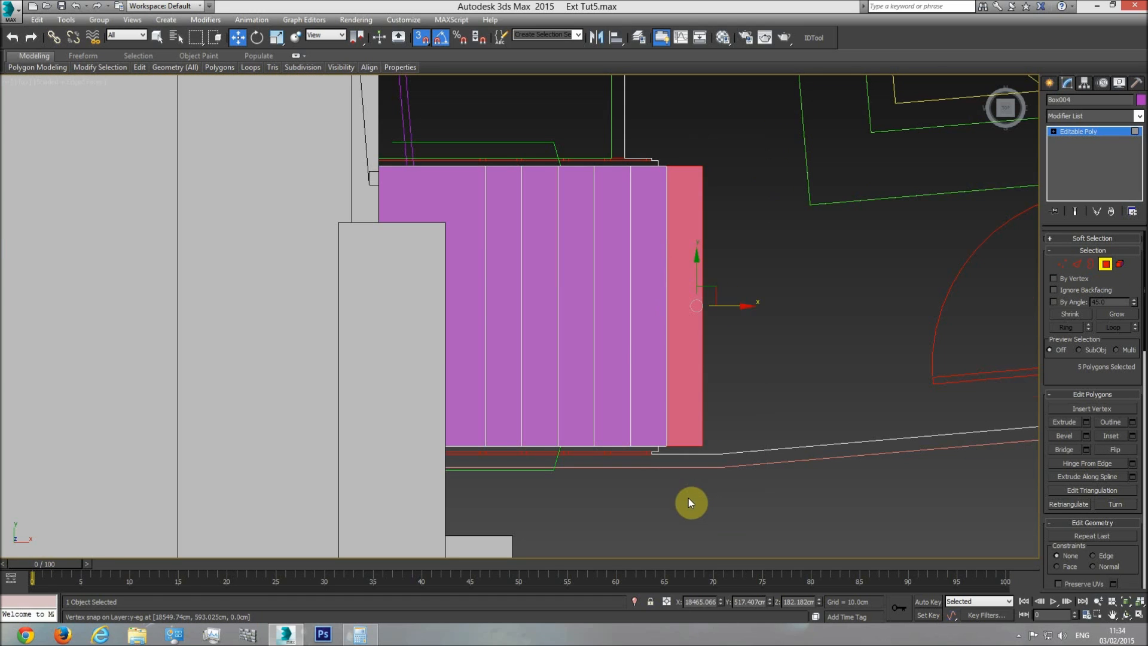
pyautogui.press('p')
pyautogui.click(1126, 613)
pyautogui.moveTo(520, 323); pyautogui.dragTo(550, 341)
pyautogui.press('Delete')
pyautogui.press('w')
pyautogui.click(564, 339)
pyautogui.press('Delete')
pyautogui.click(569, 329)
pyautogui.press('Delete')
pyautogui.click(559, 305)
pyautogui.press('Delete')
pyautogui.scroll(-10, 562, 332)
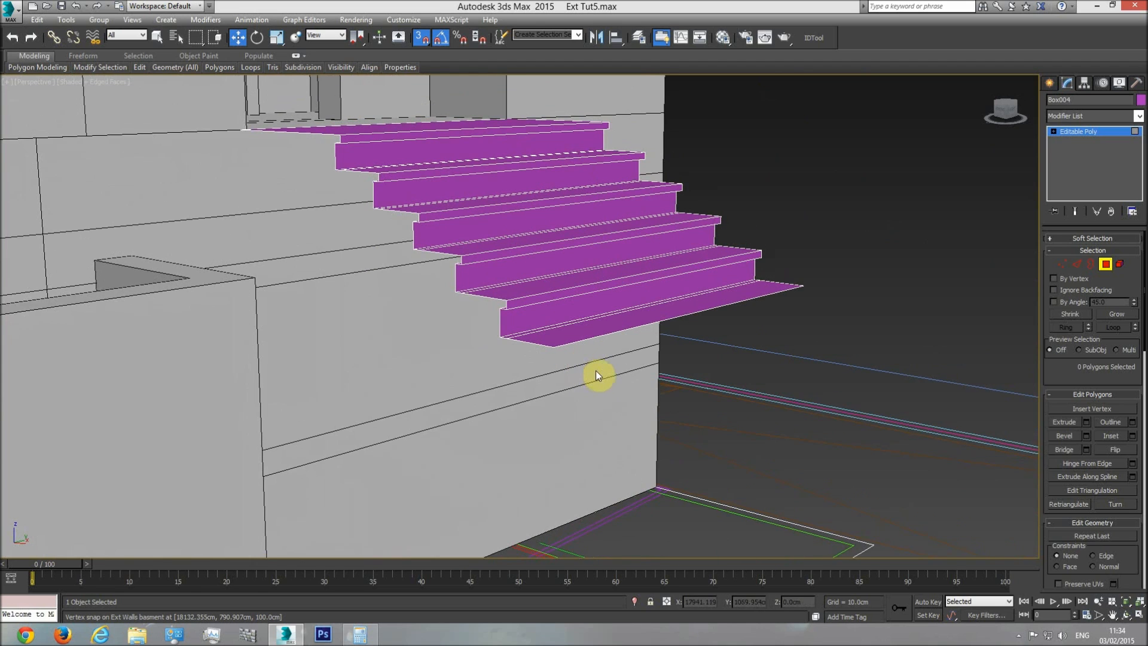
pyautogui.scroll(4, 524, 410)
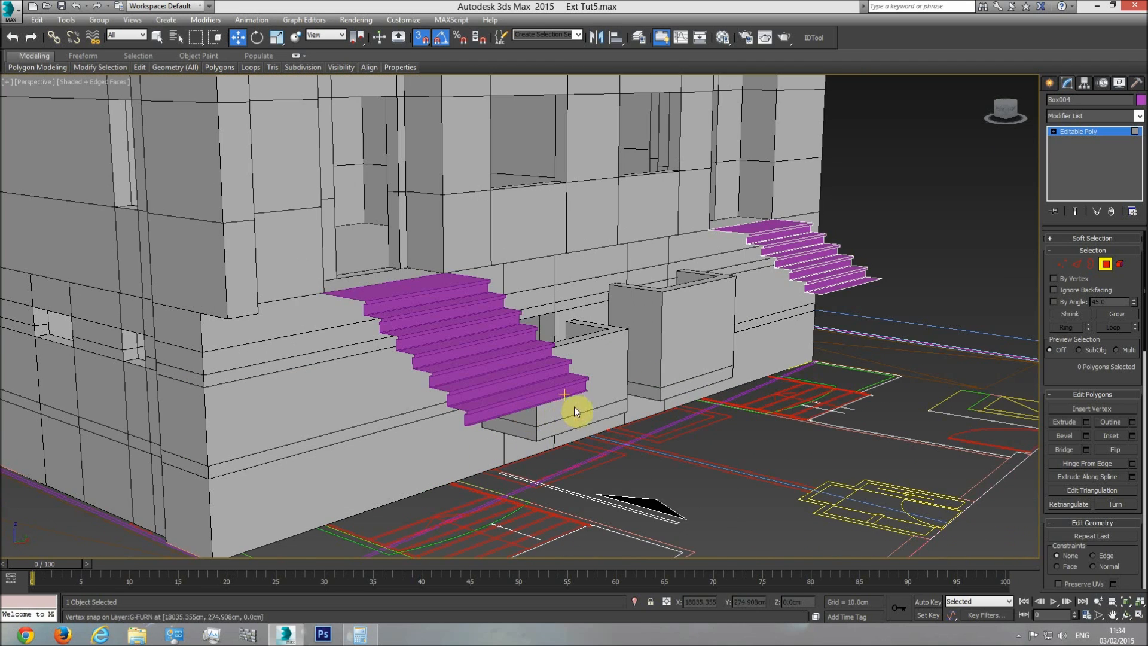
pyautogui.scroll(4, 734, 359)
# Step: Snap the vertices of the copied stairs' two outermost risers onto the matching stair lines in plan
pyautogui.press('t')
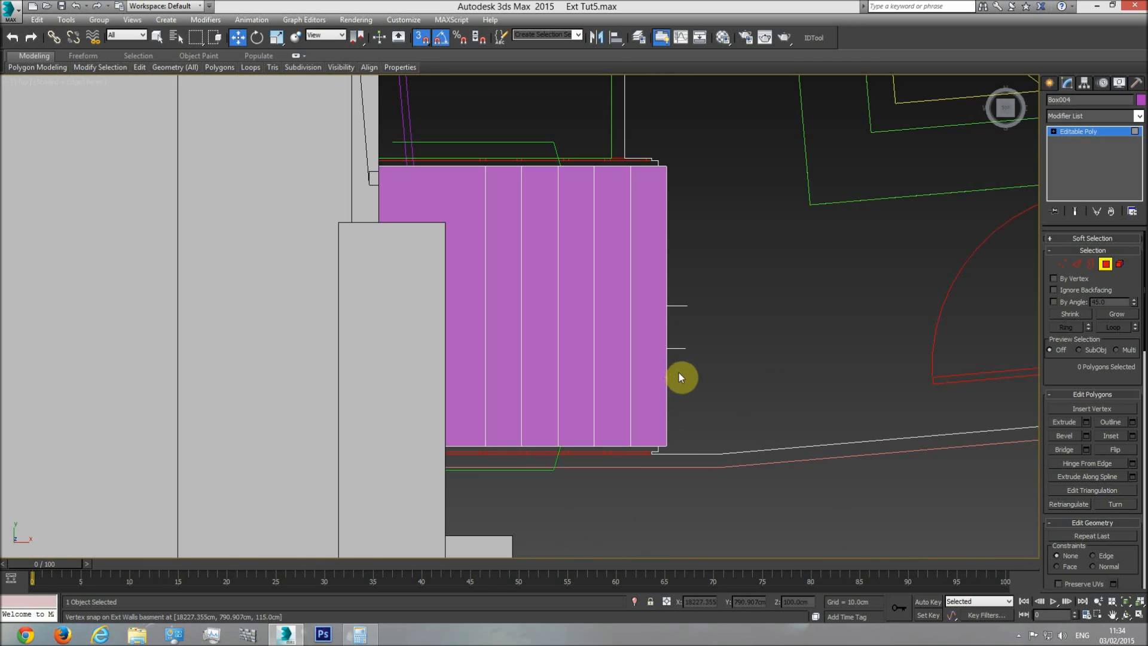
pyautogui.press('F3')
pyautogui.click(1061, 263)
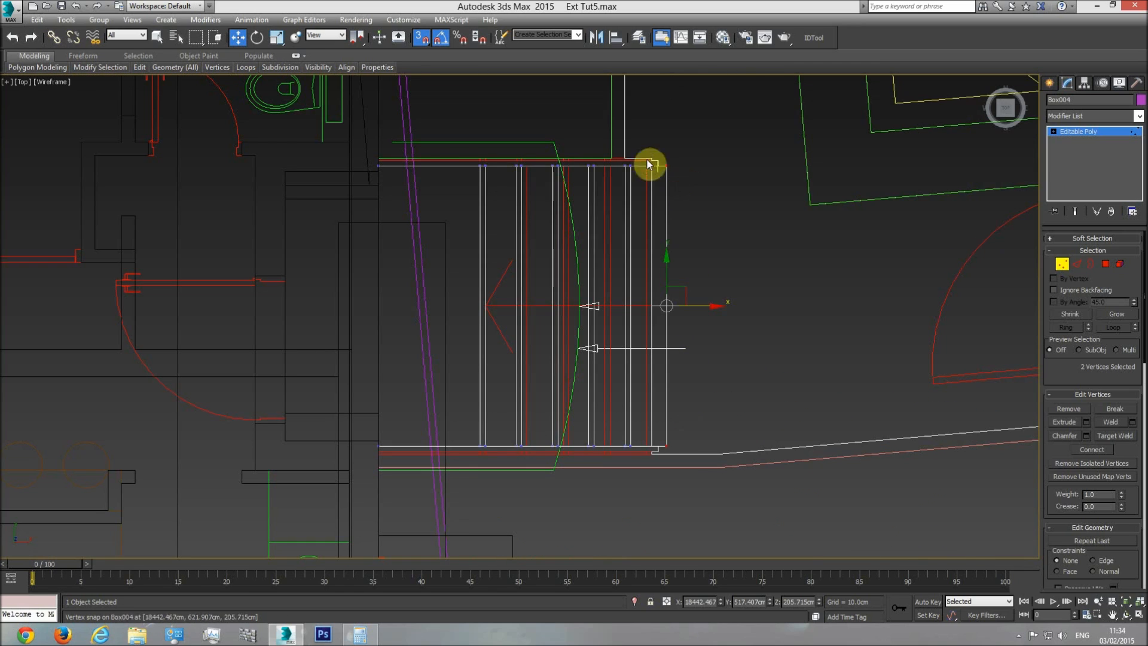
pyautogui.moveTo(640, 154); pyautogui.dragTo(610, 501)
pyautogui.moveTo(668, 305); pyautogui.dragTo(620, 311)
pyautogui.moveTo(624, 165); pyautogui.dragTo(607, 167)
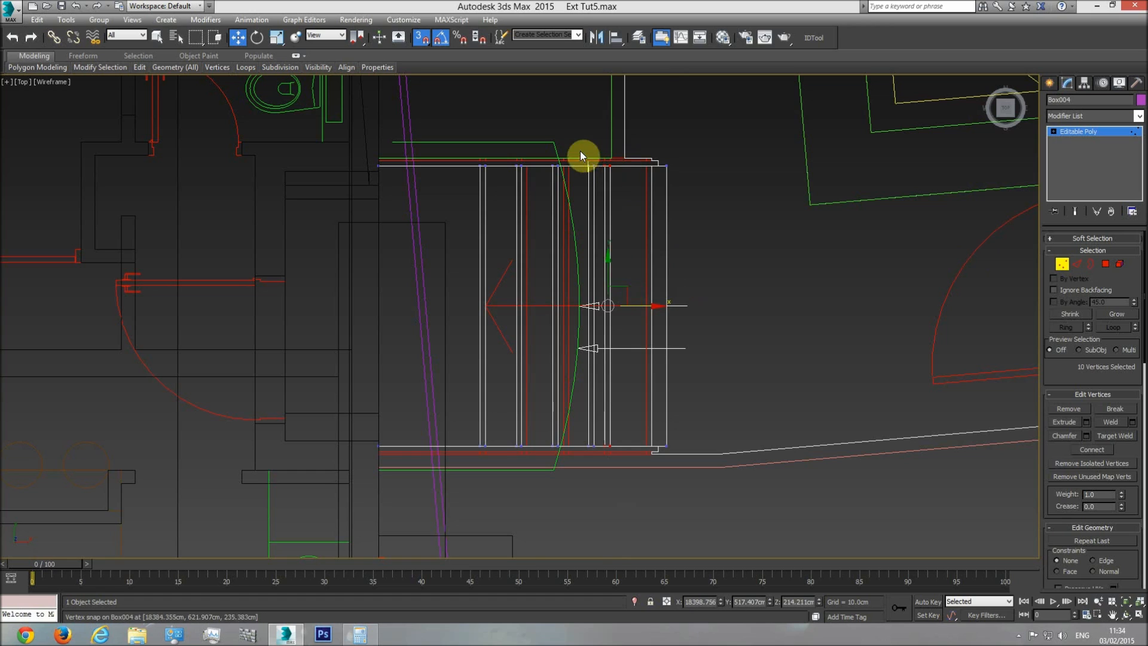
pyautogui.moveTo(597, 495); pyautogui.dragTo(596, 495)
pyautogui.moveTo(590, 165); pyautogui.dragTo(543, 160)
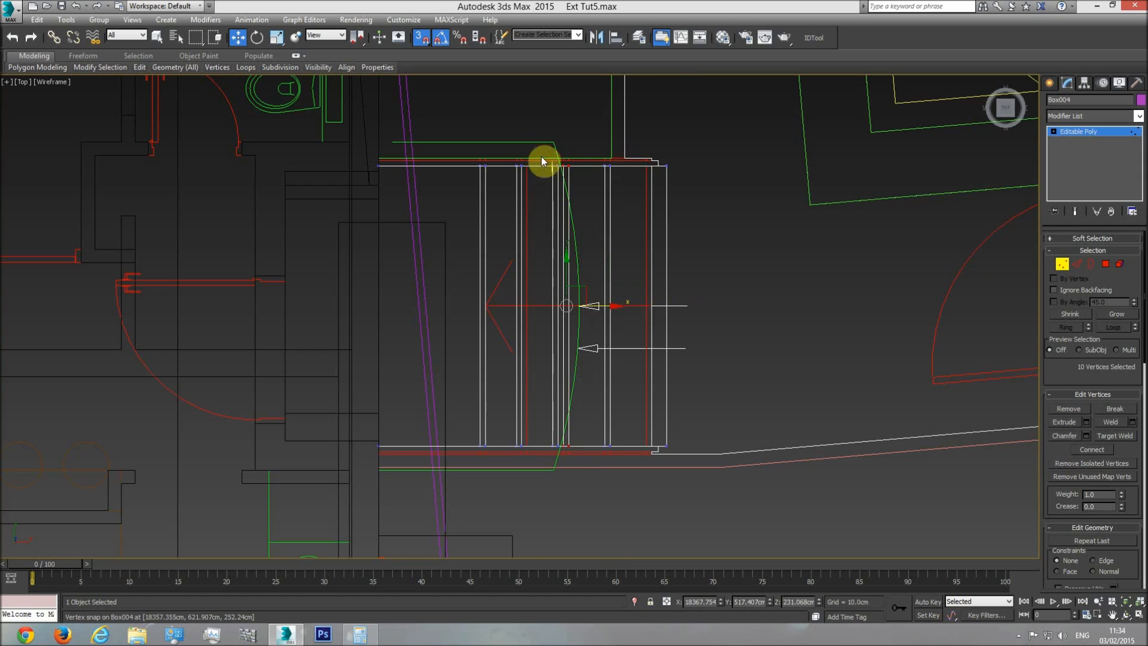
# Step: Move the vertices of the second riser from the landing onto its matching stair line in plan
pyautogui.moveTo(550, 292); pyautogui.dragTo(551, 296)
pyautogui.moveTo(468, 150); pyautogui.dragTo(481, 244)
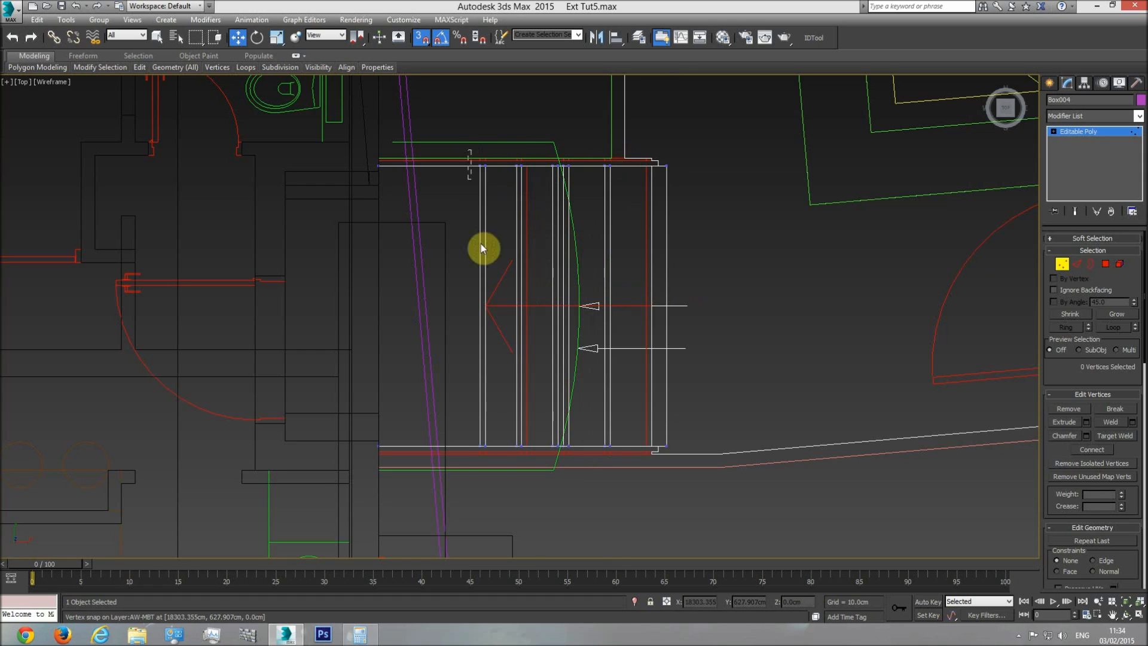
pyautogui.moveTo(526, 302); pyautogui.dragTo(490, 162)
pyautogui.scroll(5, 490, 161)
pyautogui.scroll(-5, 602, 226)
pyautogui.moveTo(597, 186); pyautogui.dragTo(621, 470)
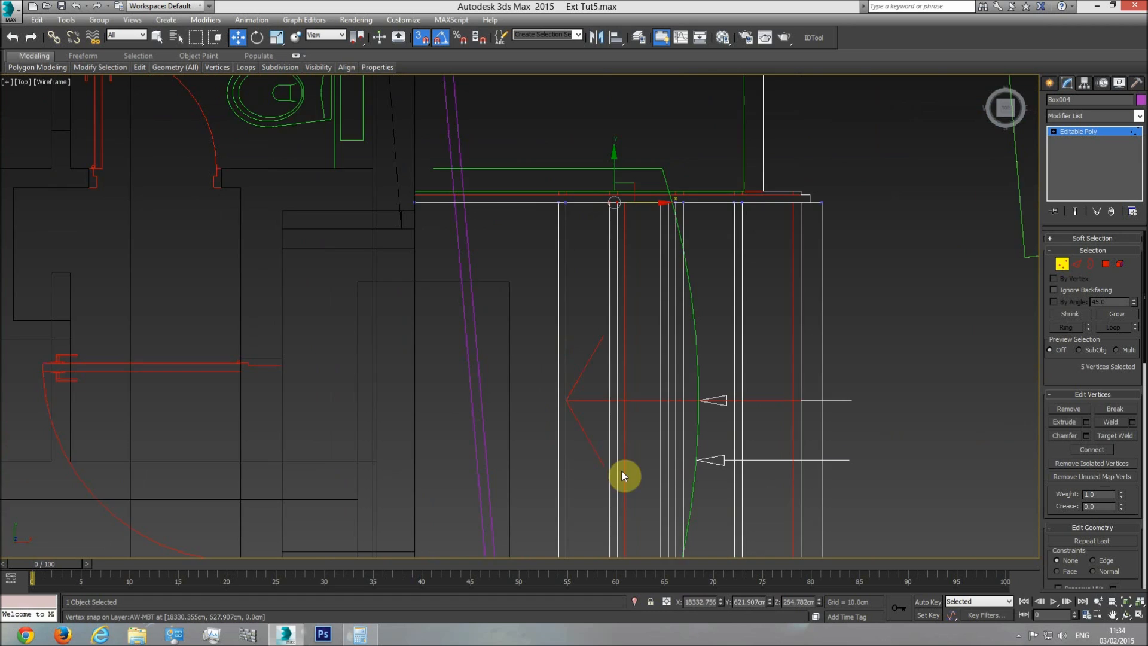
pyautogui.scroll(-2, 622, 470)
pyautogui.moveTo(621, 467); pyautogui.dragTo(593, 322, button='middle')
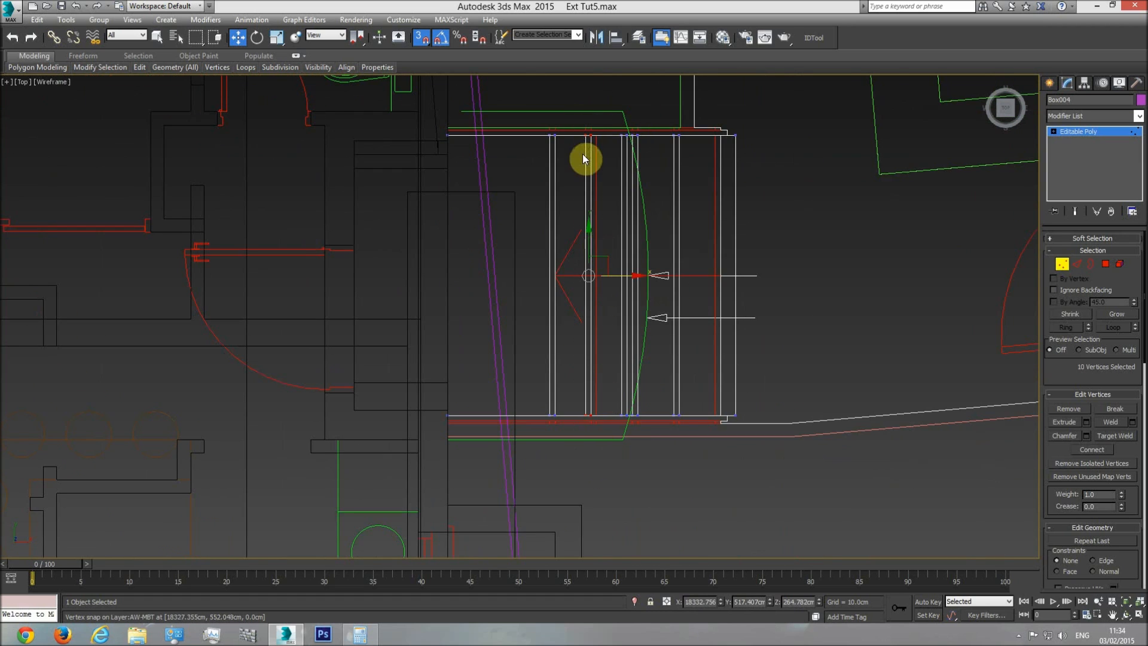
pyautogui.scroll(4, 583, 155)
pyautogui.moveTo(590, 115); pyautogui.dragTo(606, 116)
pyautogui.scroll(-3, 668, 158)
pyautogui.moveTo(671, 150); pyautogui.dragTo(584, 149, button='middle')
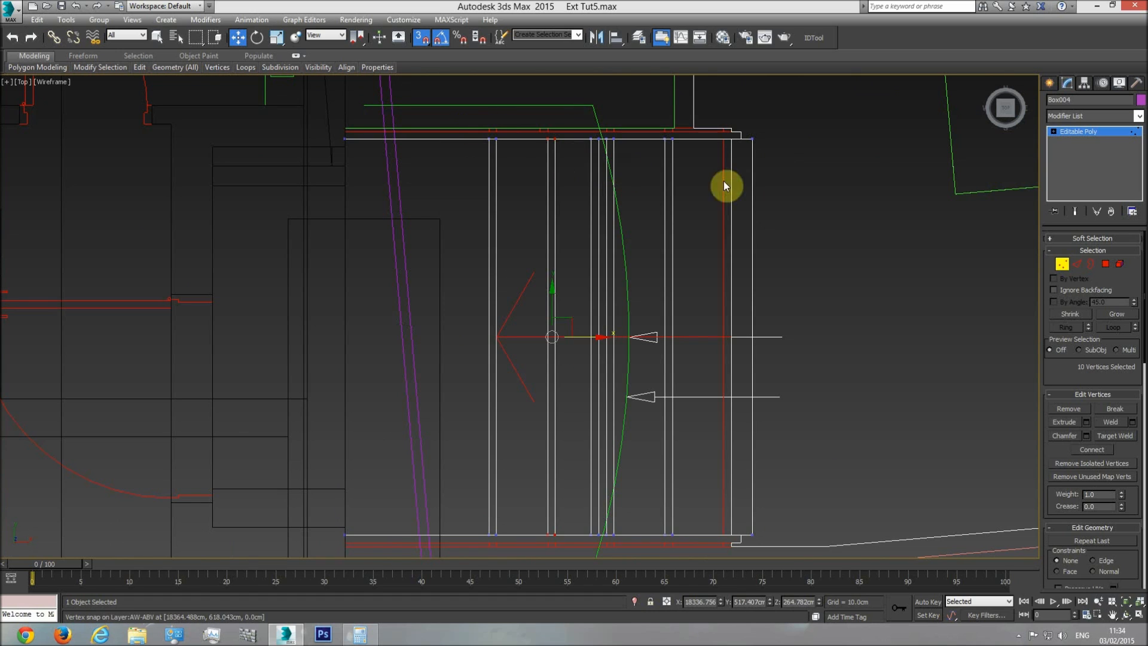
# Step: Delete the bottom tread polygon extending beyond the lowest riser of the copied stairs
pyautogui.press('p')
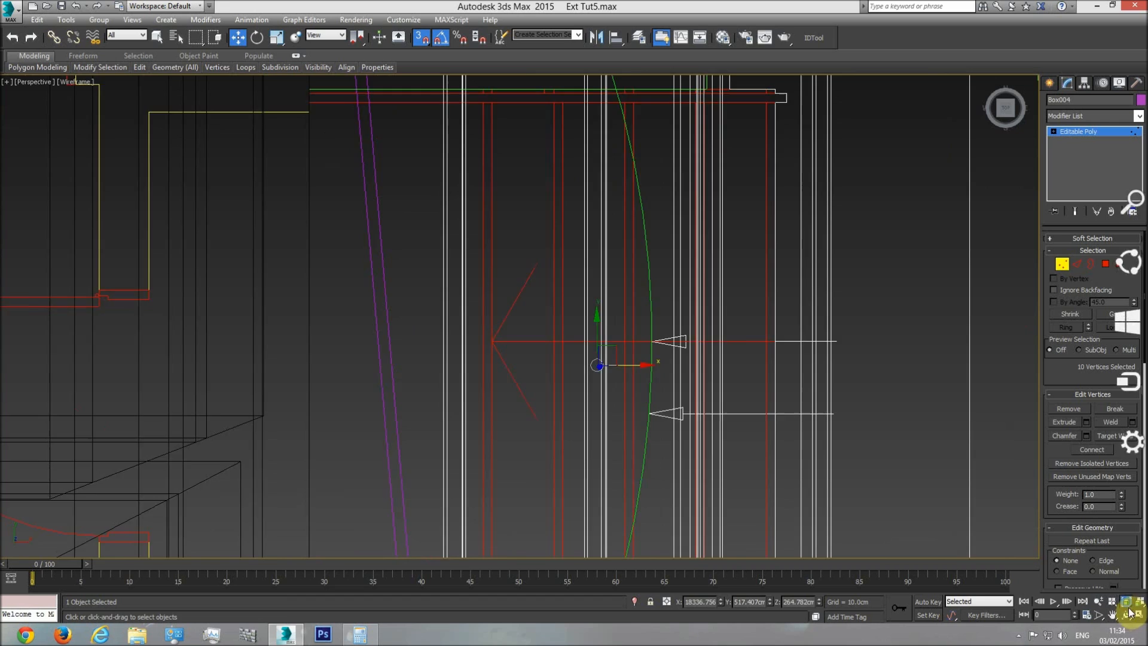
pyautogui.press('z')
pyautogui.click(1126, 615)
pyautogui.press('F3')
pyautogui.moveTo(538, 338); pyautogui.dragTo(497, 279)
pyautogui.scroll(-4, 506, 290)
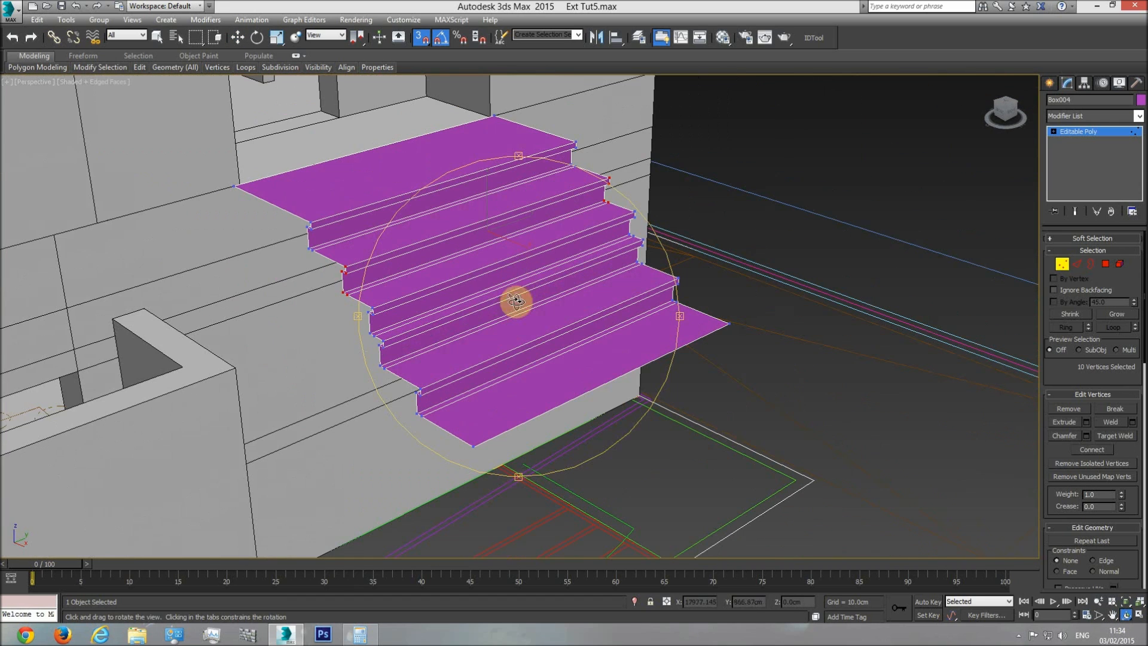
pyautogui.click(1105, 264)
pyautogui.click(655, 329)
pyautogui.scroll(-3, 550, 428)
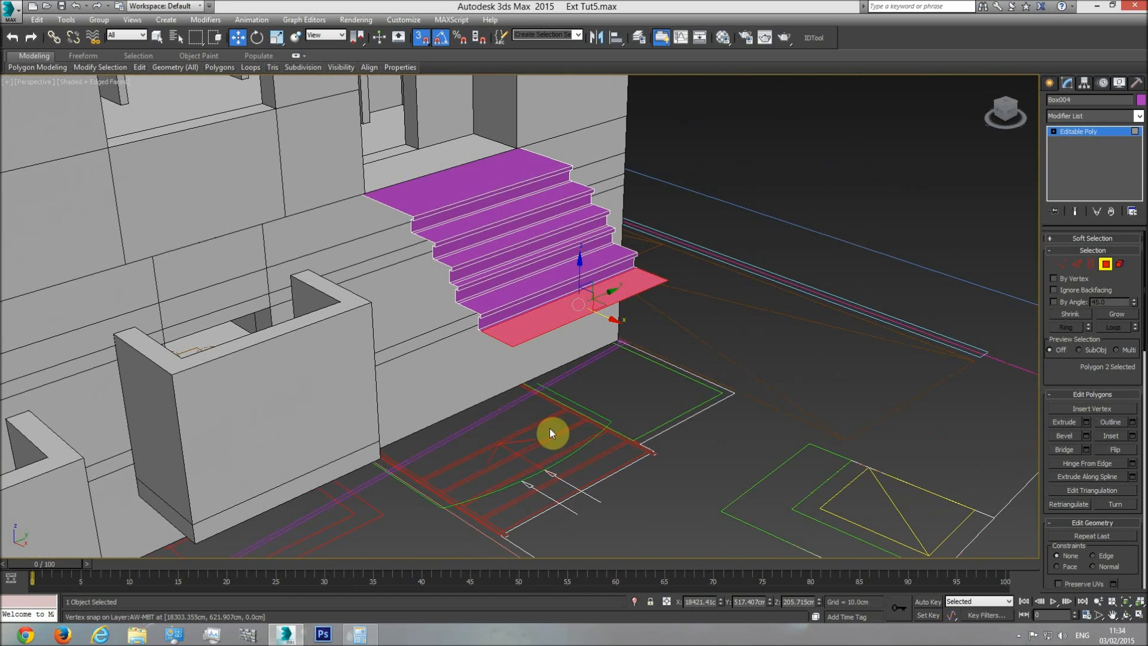
pyautogui.scroll(5, 538, 359)
pyautogui.press('Delete')
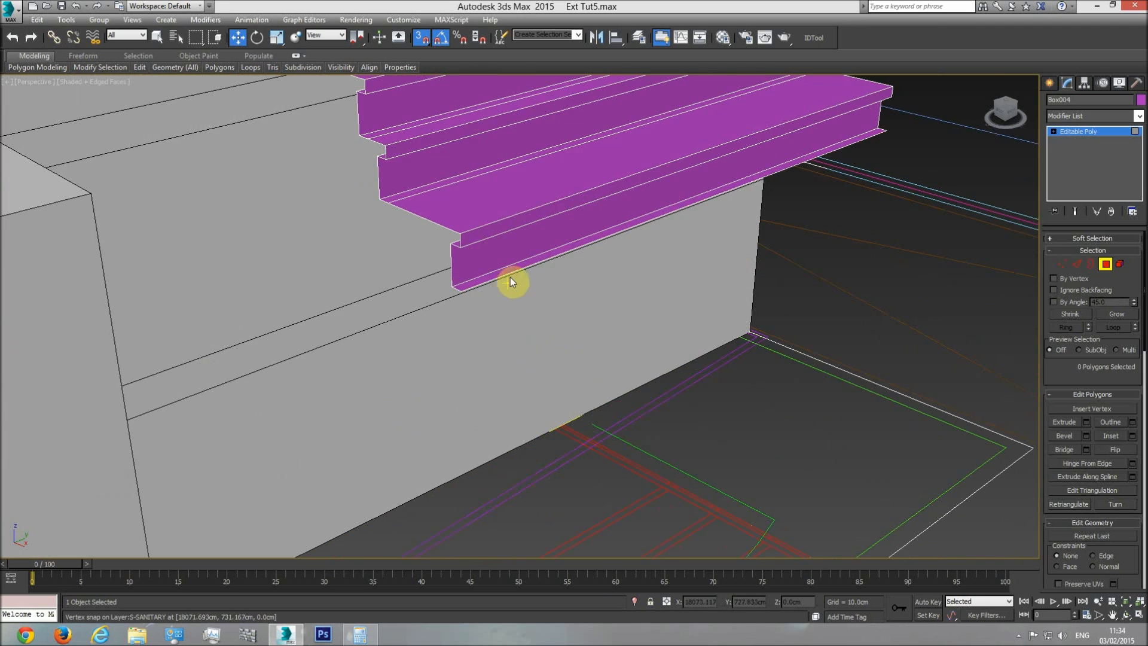
# Step: Delete the copied stairs' lowest remaining step, including its tread, nosing and riser polygons
pyautogui.scroll(3, 514, 287)
pyautogui.click(541, 317)
pyautogui.press('Delete')
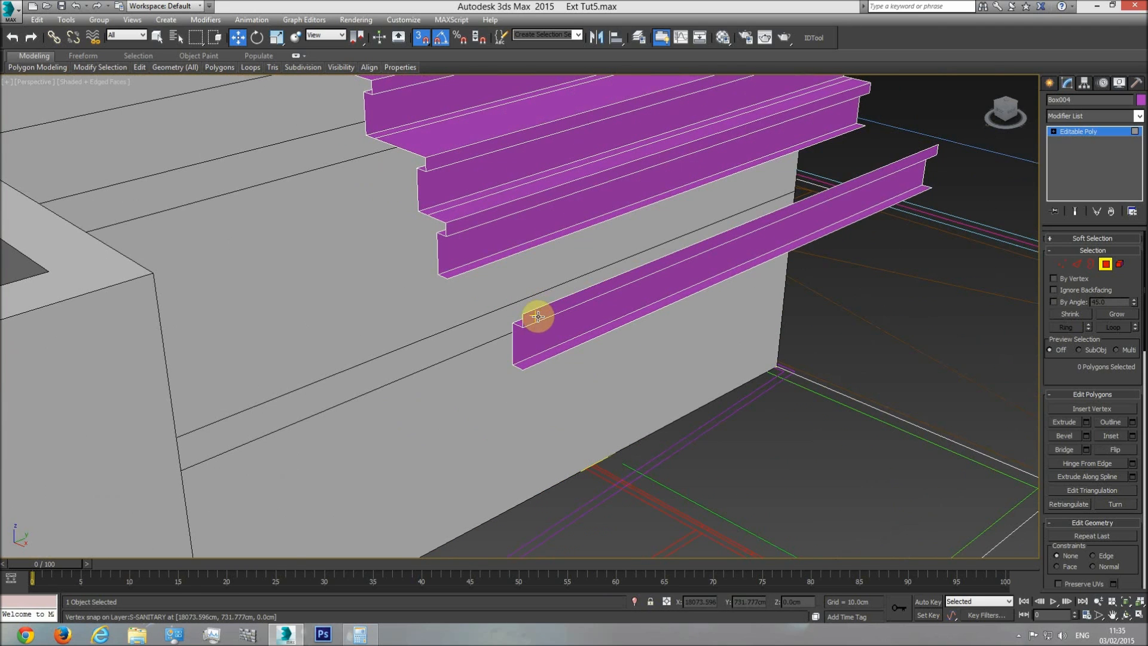
pyautogui.click(535, 321)
pyautogui.press('Delete')
pyautogui.click(549, 350)
pyautogui.press('Delete')
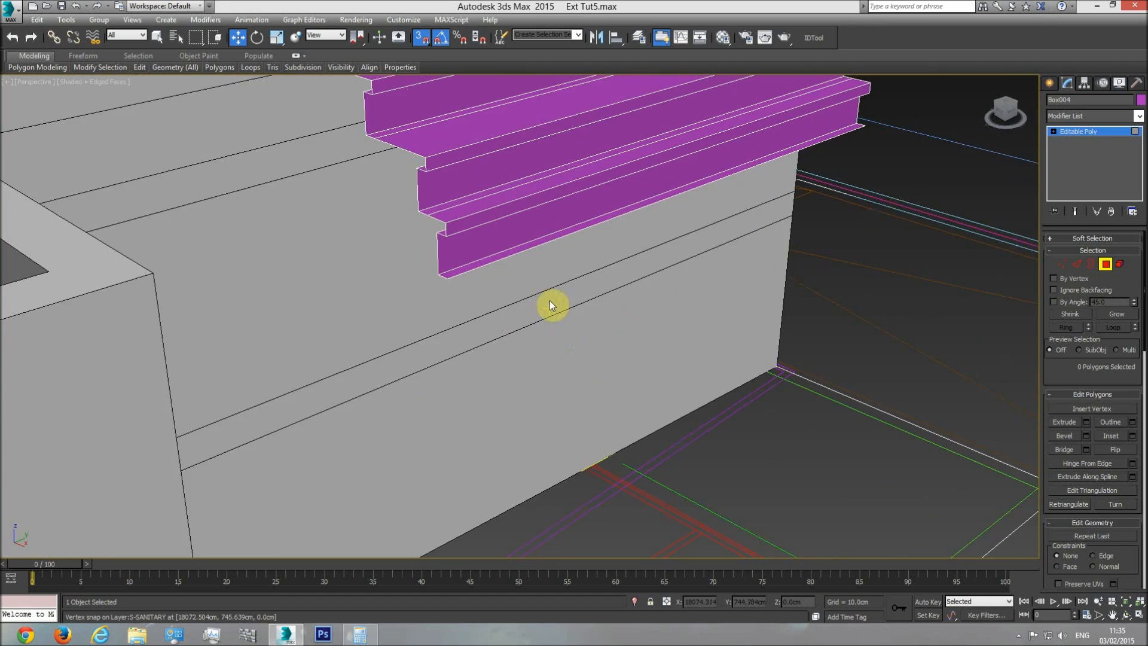
pyautogui.scroll(-4, 550, 300)
# Step: Shift the vertices of the four remaining risers outward onto successive stair lines of the plan
pyautogui.press('t')
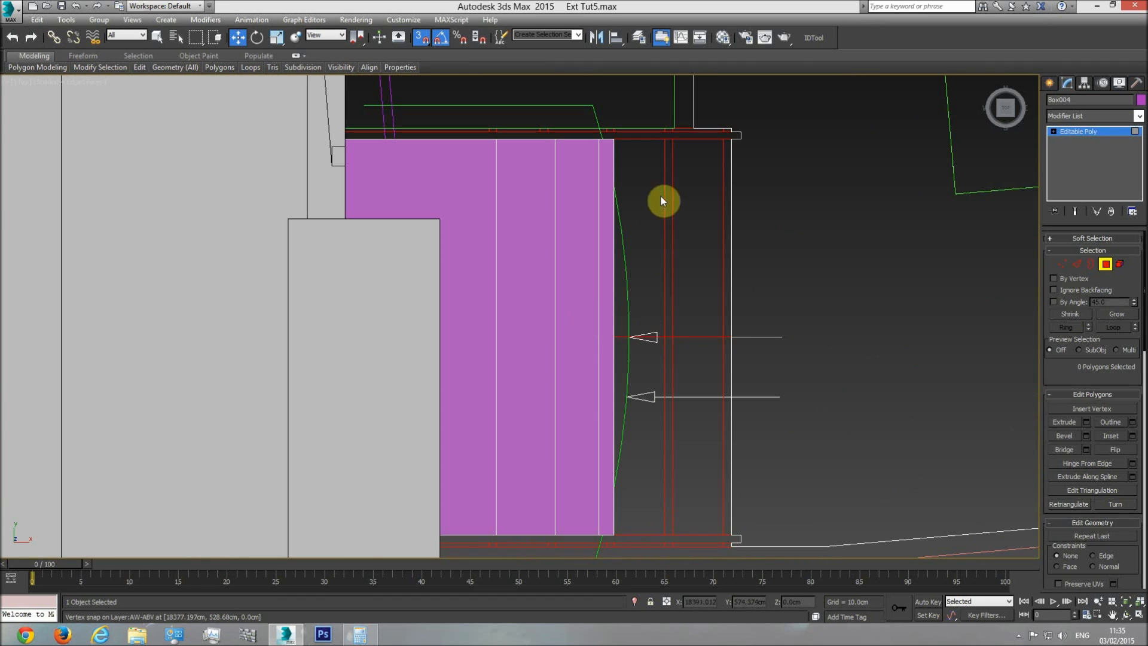
pyautogui.click(1062, 264)
pyautogui.press('F3')
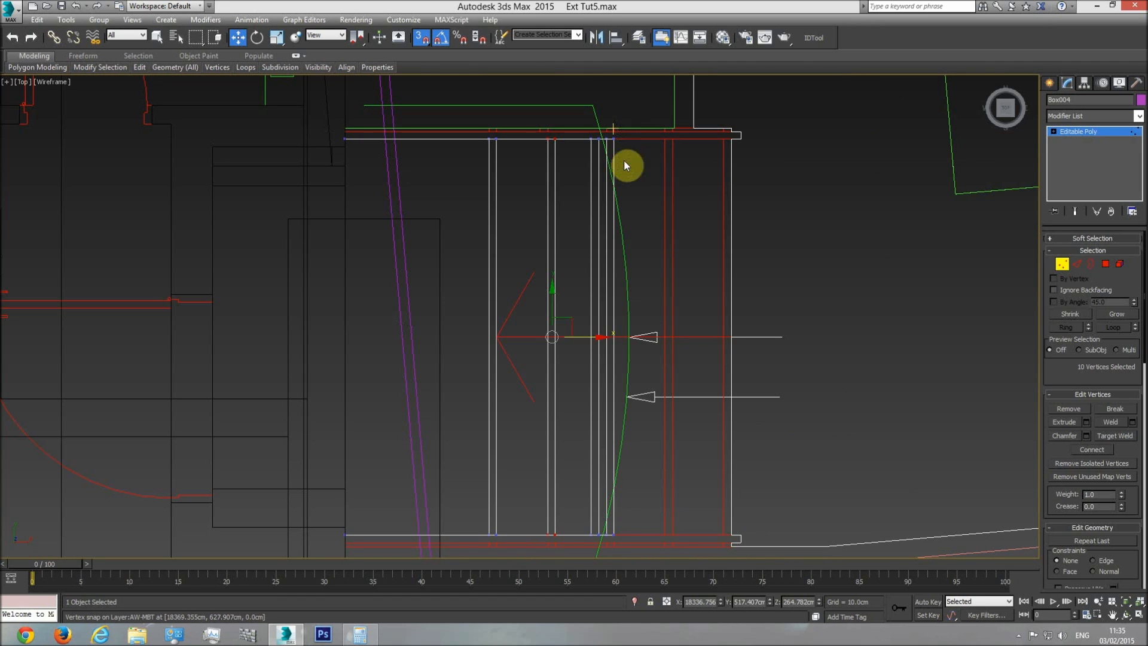
pyautogui.moveTo(648, 335); pyautogui.dragTo(723, 140)
pyautogui.moveTo(600, 128); pyautogui.dragTo(579, 574)
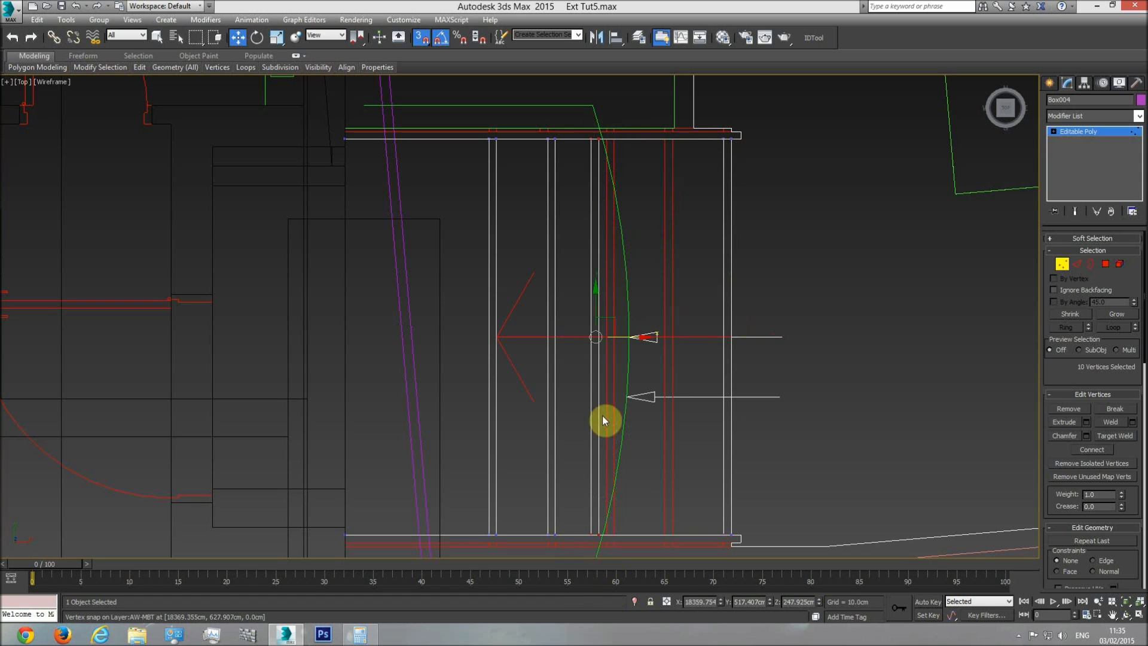
pyautogui.moveTo(589, 138); pyautogui.dragTo(672, 138)
pyautogui.moveTo(533, 575); pyautogui.dragTo(532, 575)
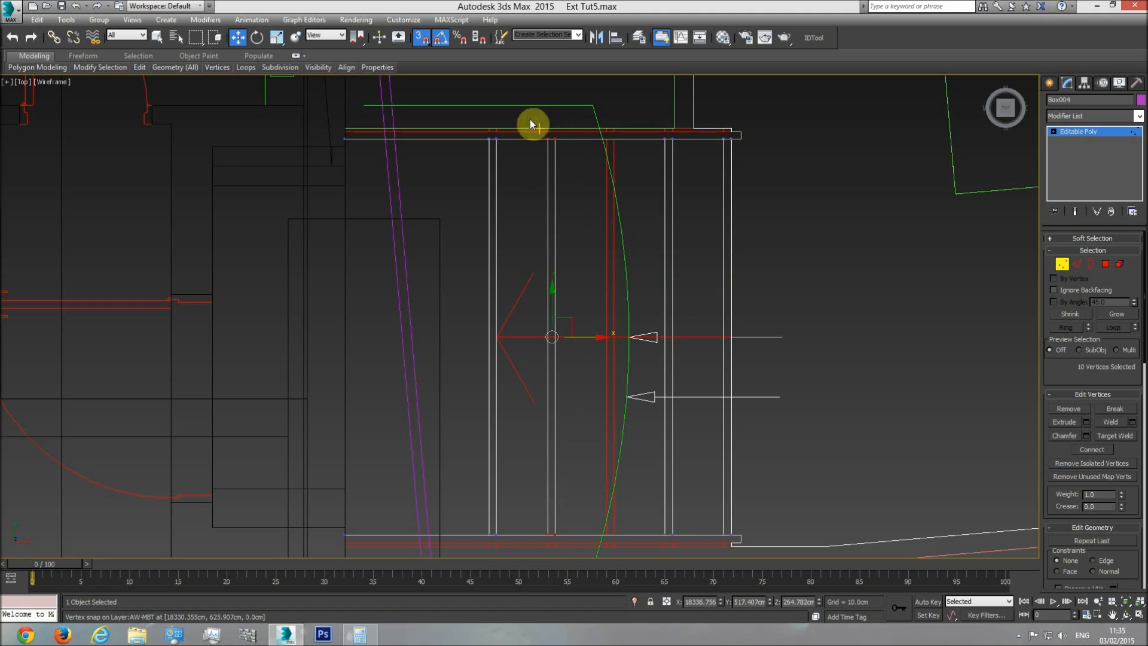
pyautogui.moveTo(546, 140); pyautogui.dragTo(594, 135)
pyautogui.moveTo(454, 578); pyautogui.dragTo(455, 576)
pyautogui.moveTo(484, 145); pyautogui.dragTo(547, 145)
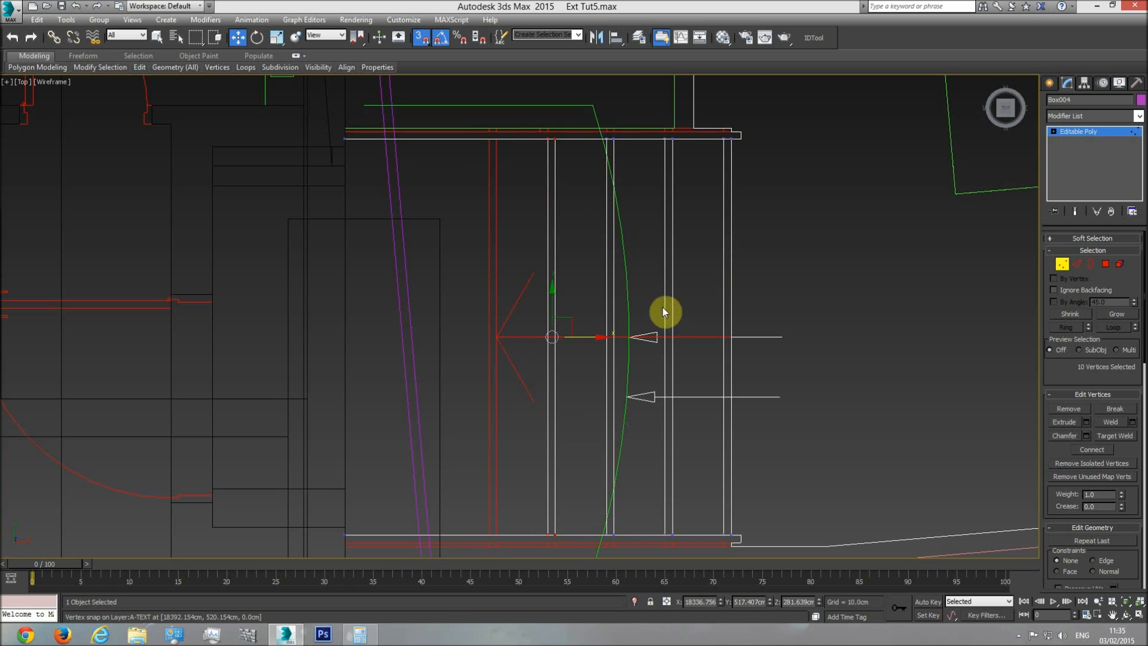
# Step: Undo the outward shifts of the four risers and the deletion of the lowest riser
pyautogui.hotkey('ctrl', 'z')
pyautogui.hotkey('ctrl', 'z')
pyautogui.hotkey('ctrl', 'z')
pyautogui.hotkey('ctrl', 'z')
pyautogui.hotkey('ctrl', 'z')
pyautogui.hotkey('ctrl', 'z')
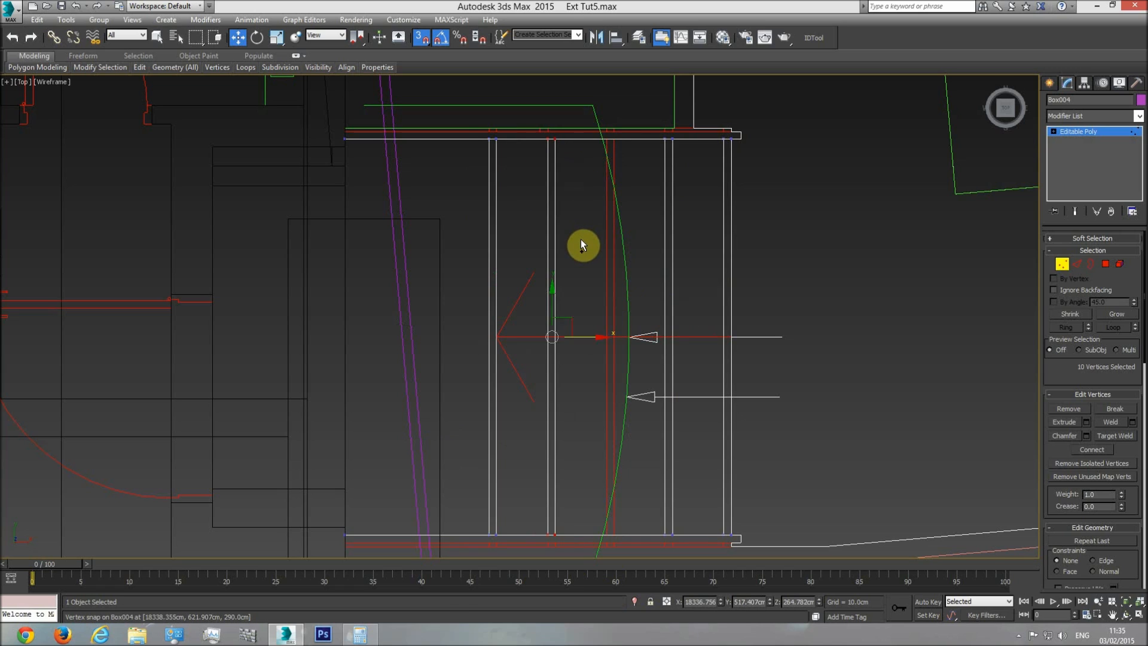
pyautogui.hotkey('ctrl', 'z')
pyautogui.hotkey('ctrl', 'z')
pyautogui.hotkey('ctrl', 'z')
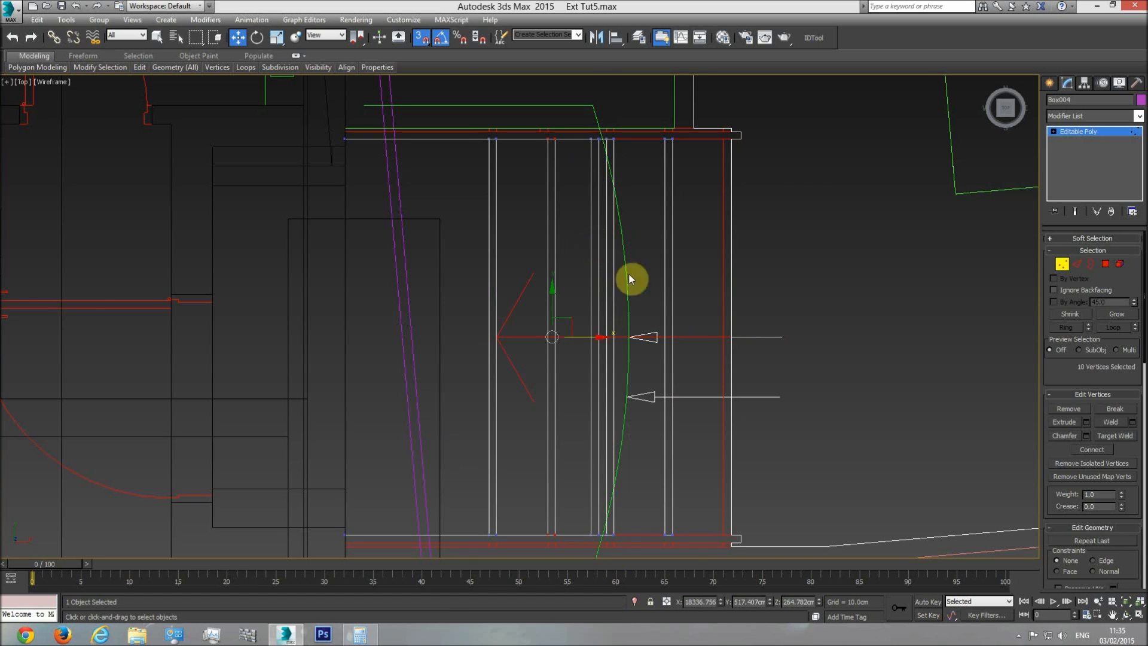
# Step: Undo the remaining polygon deletion to restore the tread above the copied stairs' lowest riser
pyautogui.press('p')
pyautogui.click(1128, 605)
pyautogui.click(1128, 615)
pyautogui.press('F3')
pyautogui.moveTo(479, 262); pyautogui.dragTo(412, 155)
pyautogui.hotkey('ctrl', 'z')
pyautogui.hotkey('ctrl', 'z')
pyautogui.hotkey('ctrl', 'z')
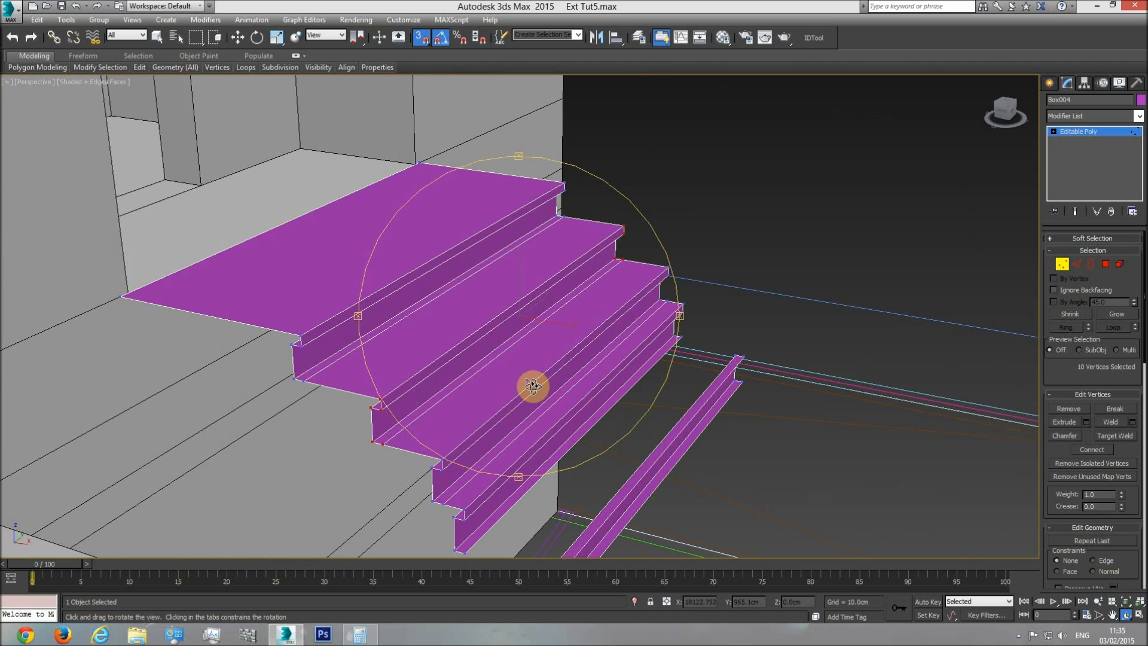
pyautogui.hotkey('ctrl', 'z')
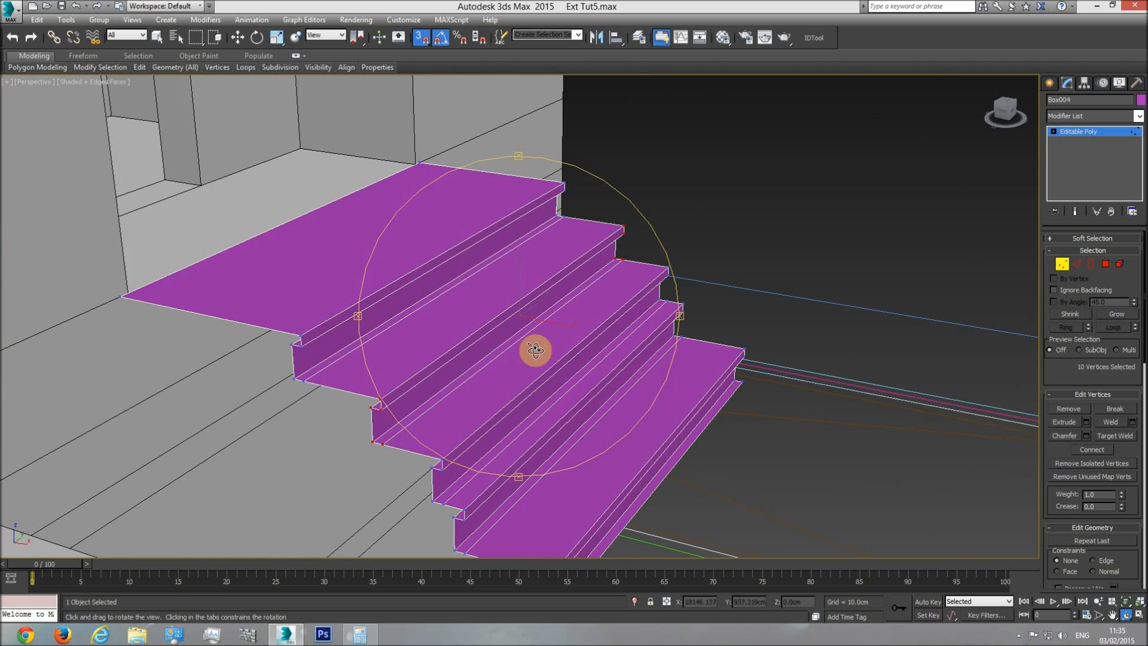
pyautogui.moveTo(533, 351); pyautogui.dragTo(520, 325)
pyautogui.hotkey('ctrl', 'z')
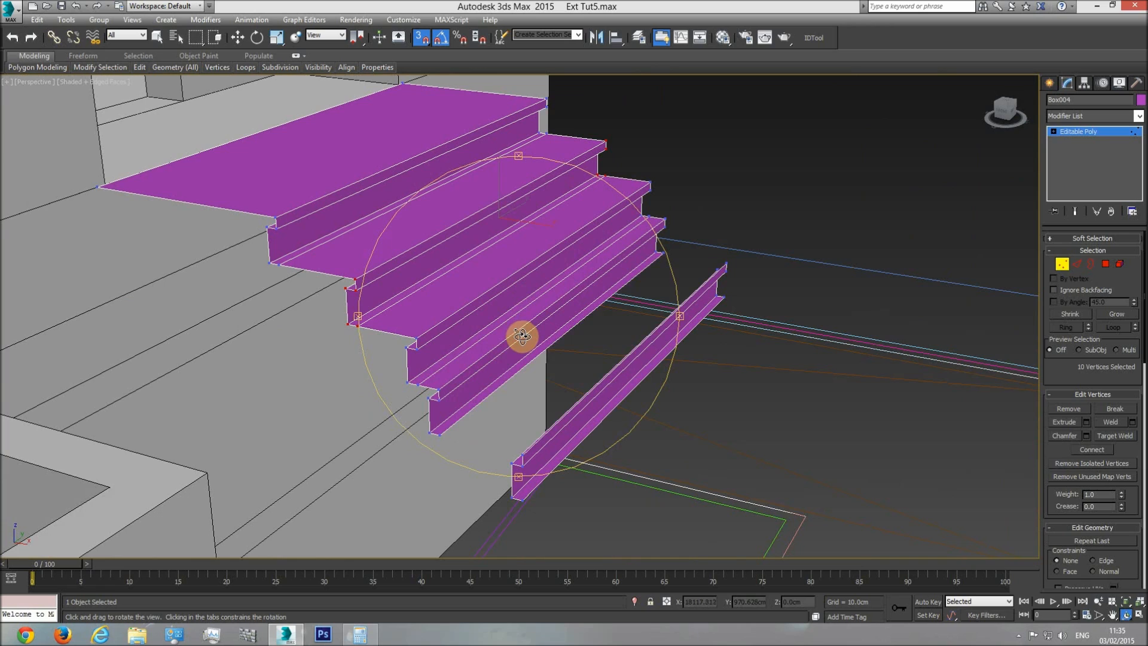
pyautogui.hotkey('ctrl', 'y')
# Step: In the top wireframe view, shift the vertices of the copied stairs' three lowest risers outward, snapping them onto the plan's successive stair lines
pyautogui.press('t')
pyautogui.press('w')
pyautogui.press('F3')
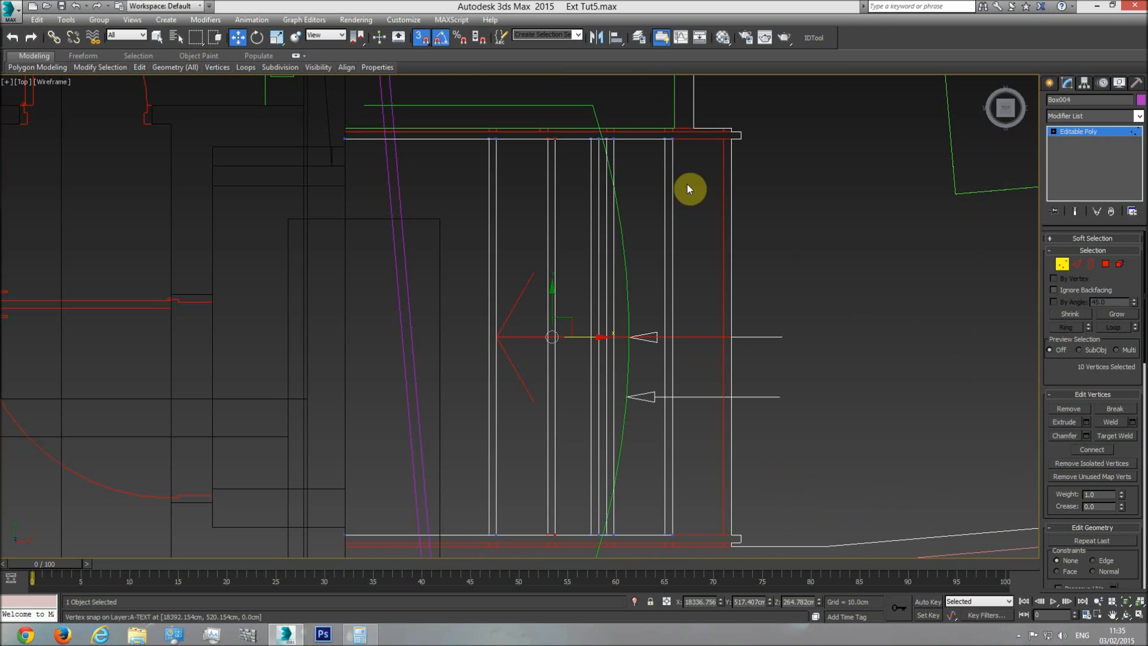
pyautogui.moveTo(672, 240); pyautogui.dragTo(636, 593)
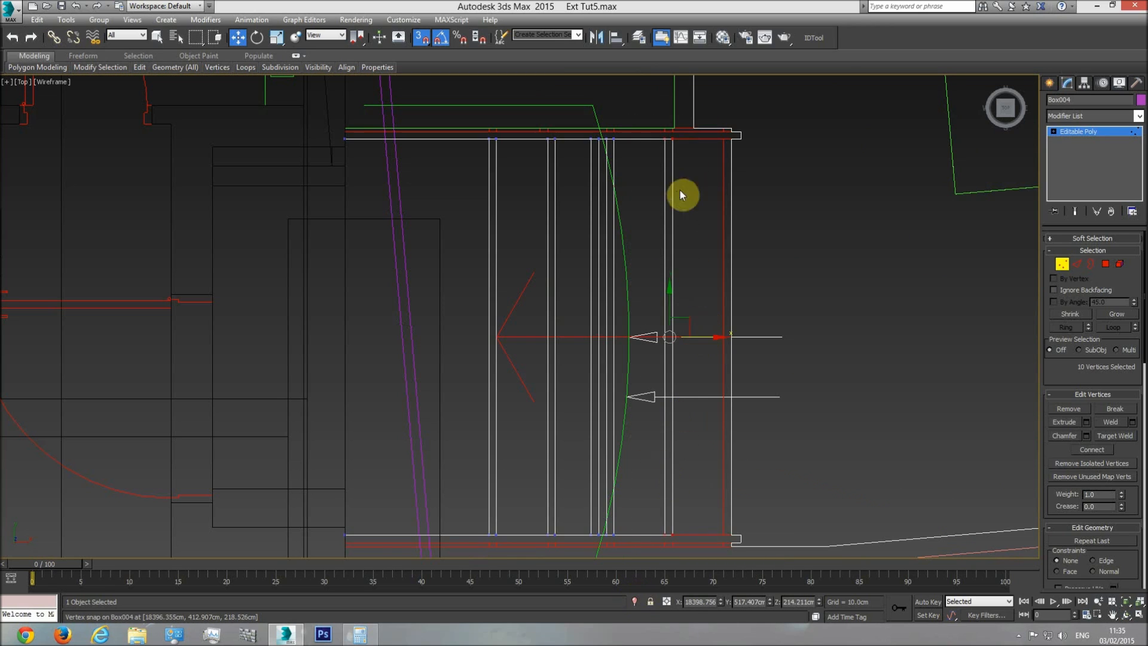
pyautogui.moveTo(673, 138); pyautogui.dragTo(730, 137)
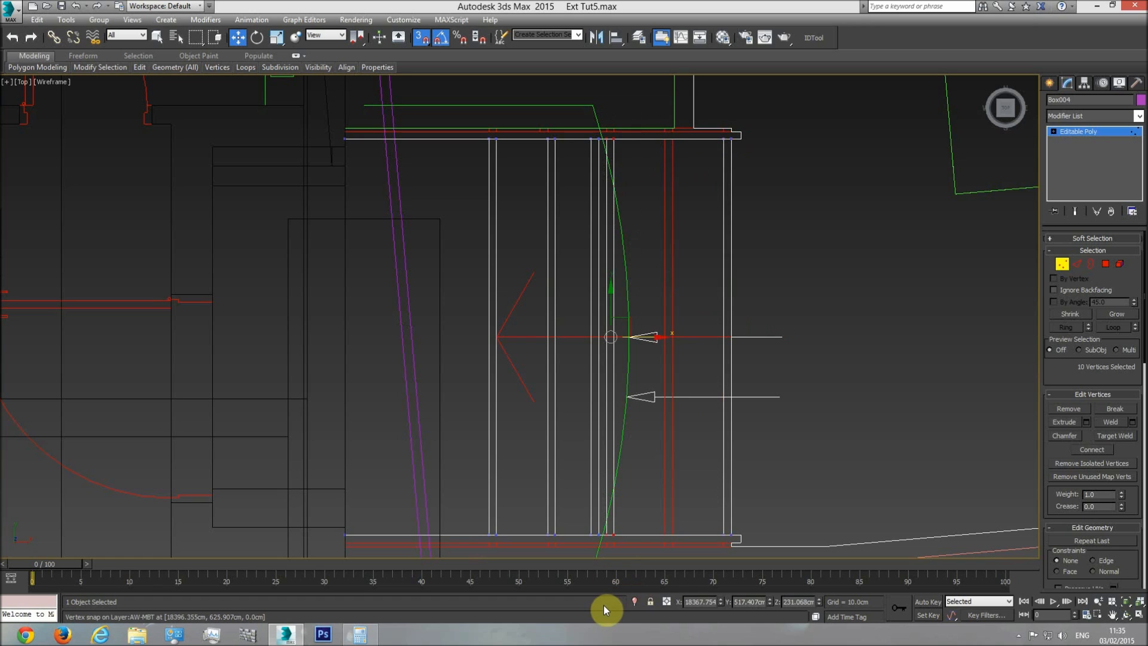
pyautogui.moveTo(615, 139); pyautogui.dragTo(682, 142)
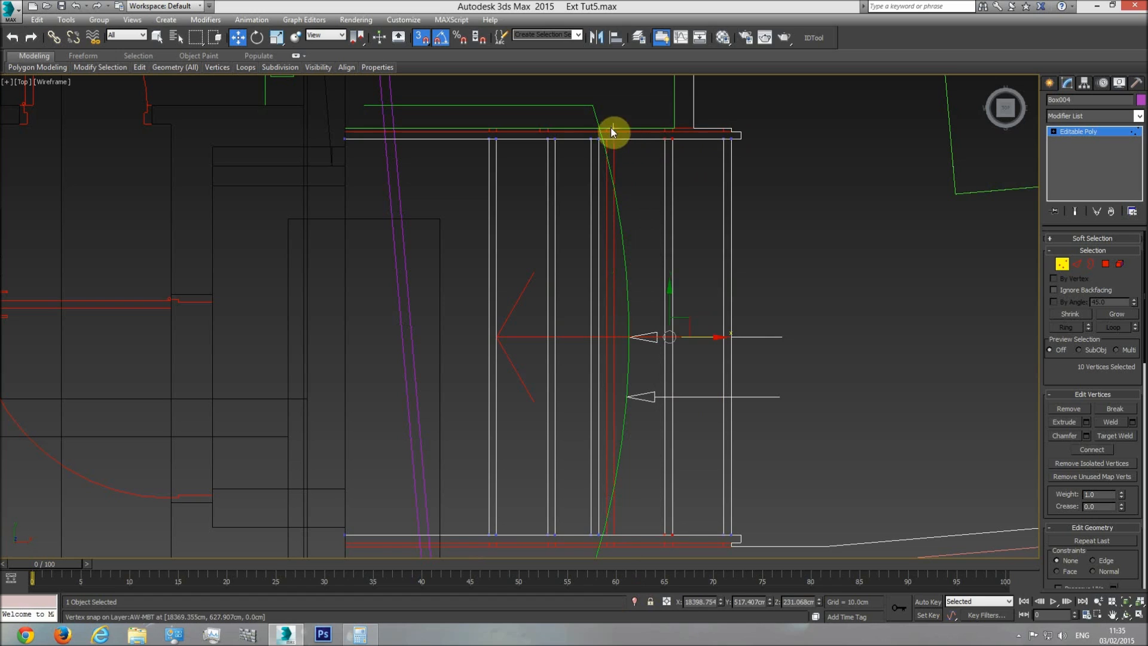
pyautogui.moveTo(600, 137); pyautogui.dragTo(614, 139)
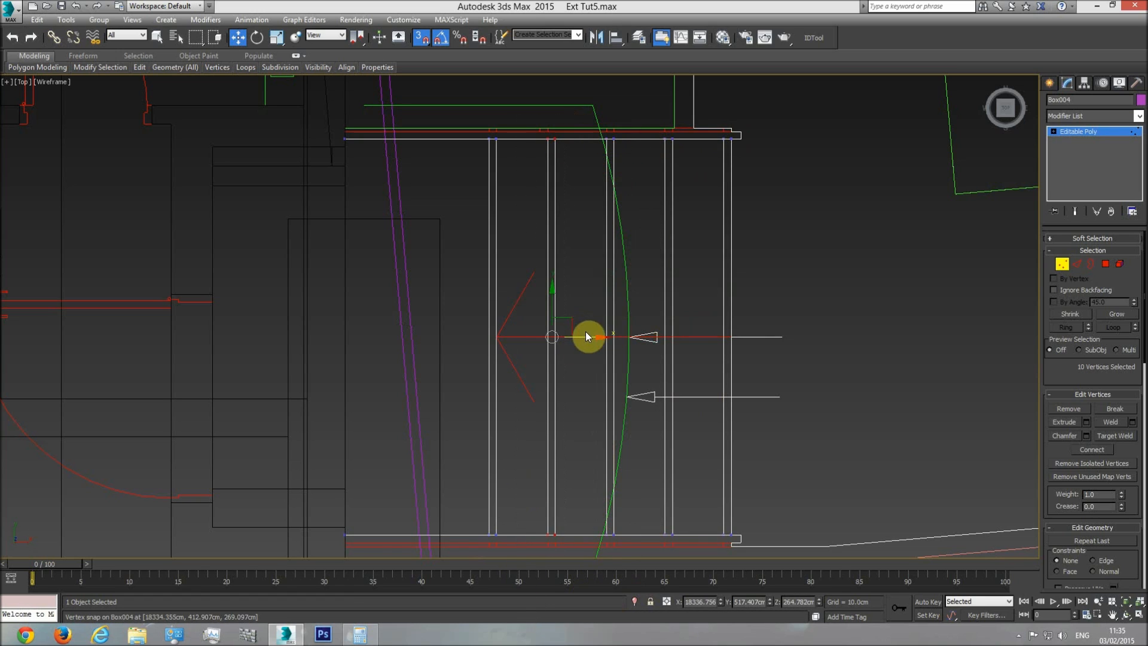
pyautogui.moveTo(584, 337); pyautogui.dragTo(552, 345)
# Step: Examine the adjusted second-entrance stairs in shaded perspective against the front stairs, facade and plan lines
pyautogui.press('p')
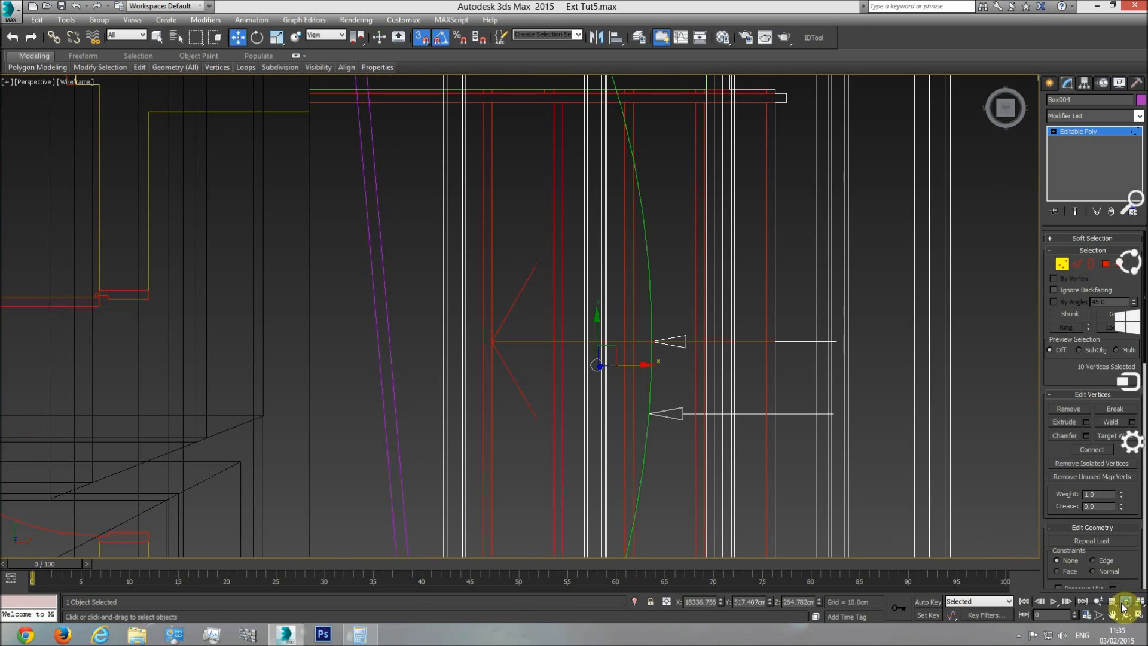
pyautogui.click(1122, 603)
pyautogui.click(1126, 616)
pyautogui.press('F3')
pyautogui.moveTo(579, 379)
pyautogui.mouseDown()
pyautogui.moveTo(526, 303)
pyautogui.moveTo(440, 251)
pyautogui.moveTo(456, 295)
pyautogui.mouseUp()
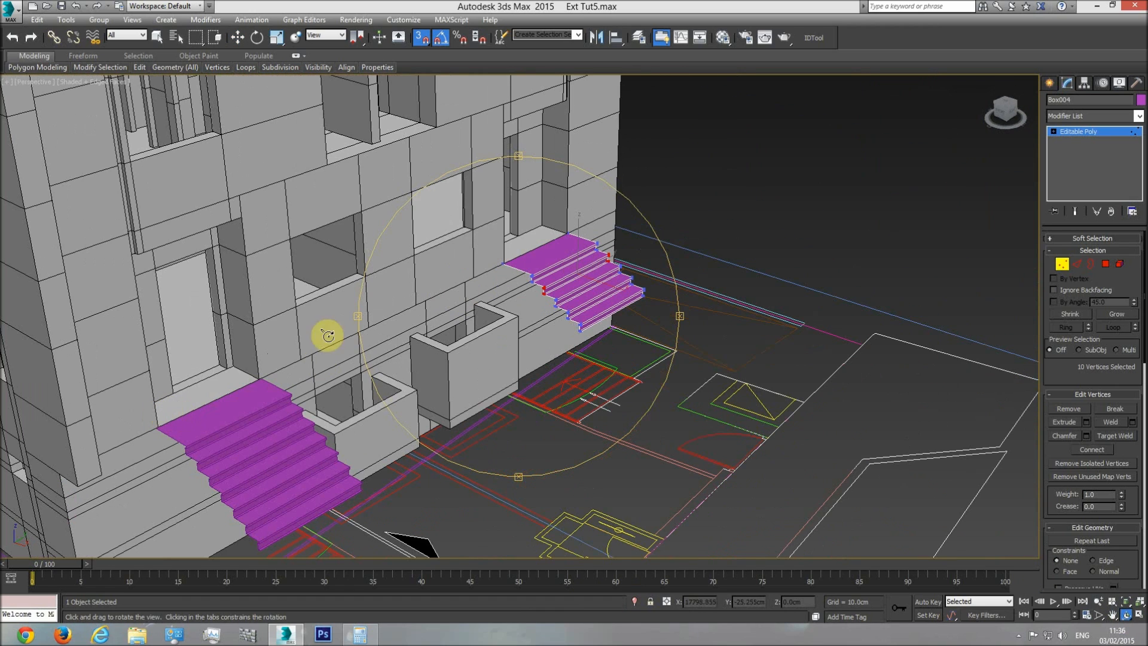
pyautogui.moveTo(537, 336); pyautogui.dragTo(592, 338)
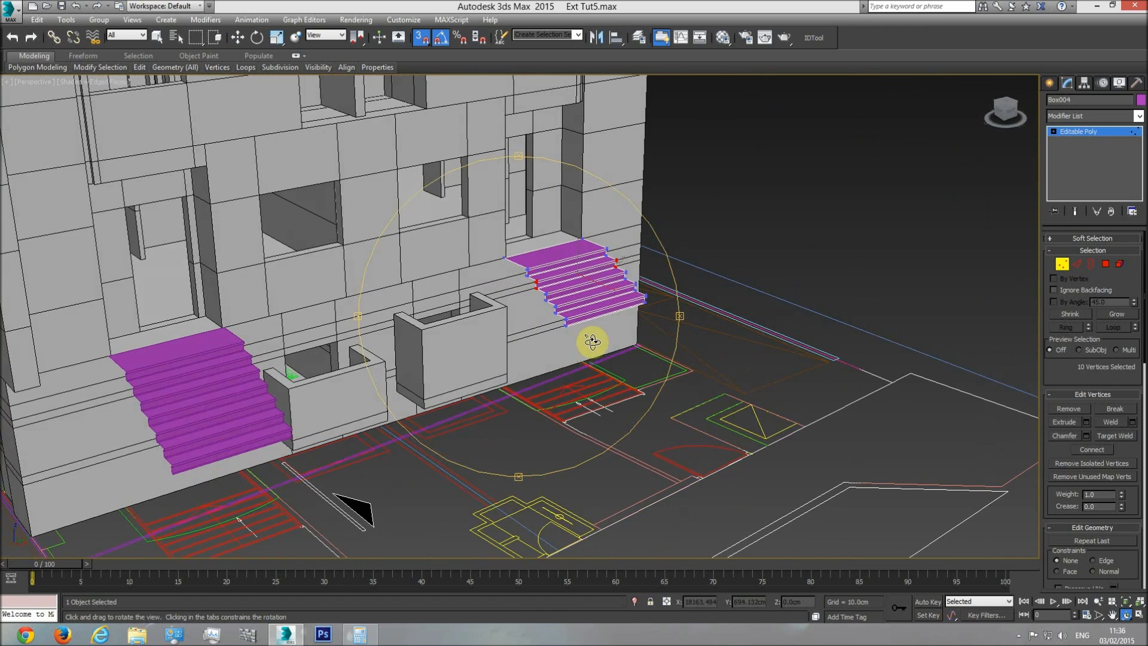
pyautogui.scroll(3, 575, 333)
pyautogui.moveTo(588, 345); pyautogui.dragTo(609, 288, button='middle')
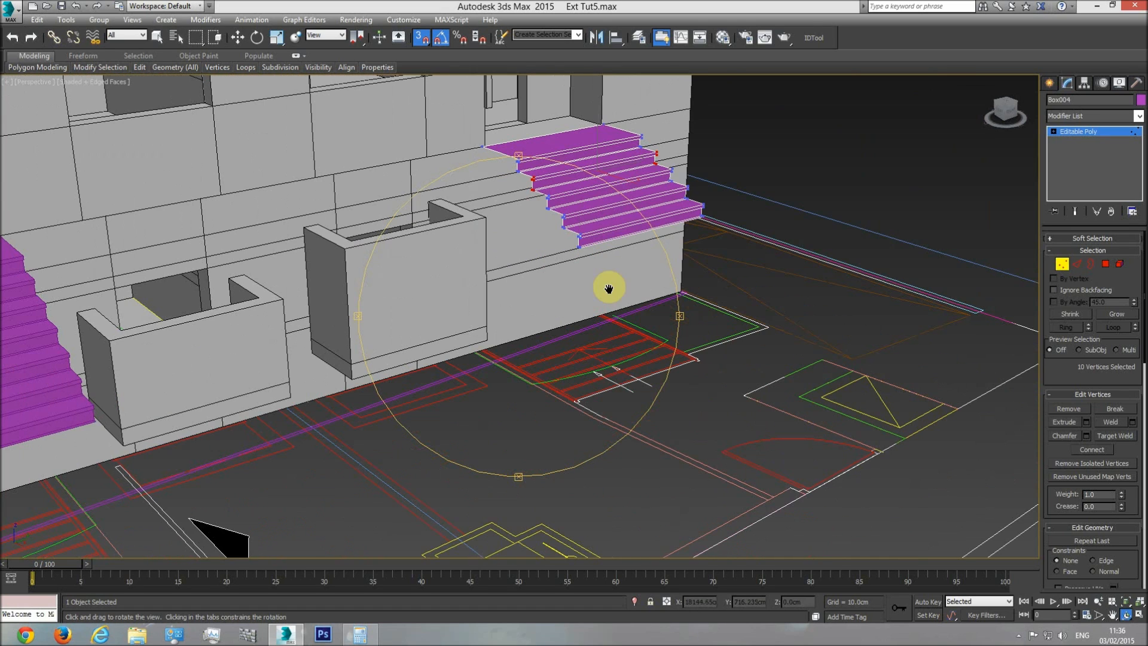
pyautogui.scroll(-3, 441, 366)
pyautogui.moveTo(441, 366); pyautogui.dragTo(517, 327, button='middle')
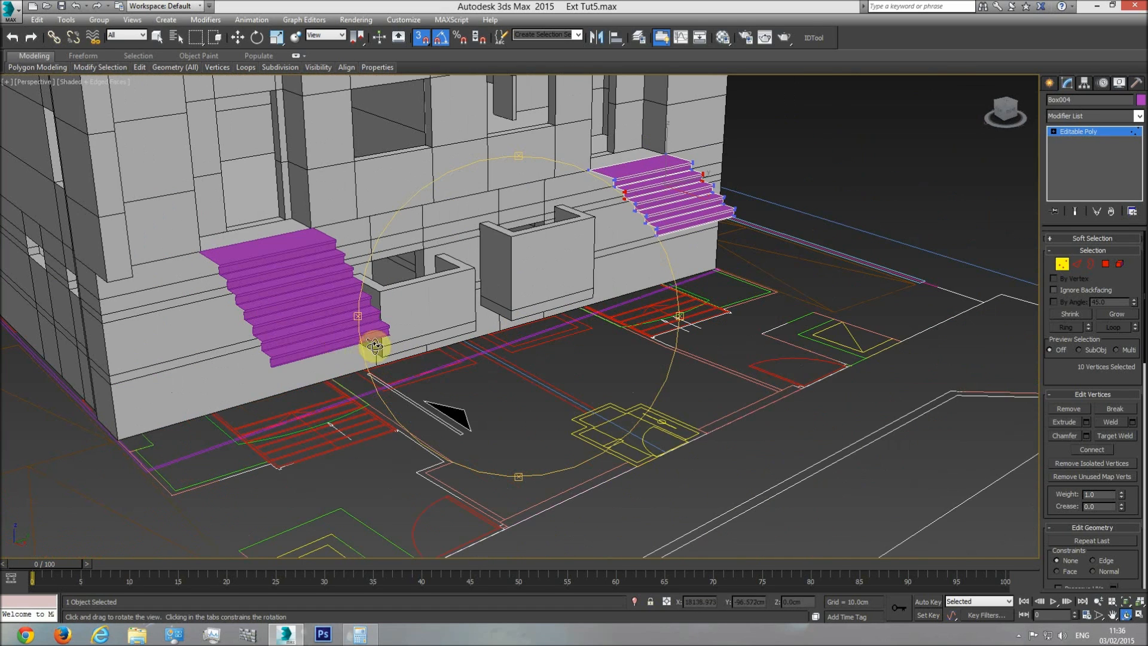
pyautogui.moveTo(588, 324); pyautogui.dragTo(883, 247)
# Step: Leave vertex editing, select both entrance staircases together and set their object color to black
pyautogui.click(1102, 132)
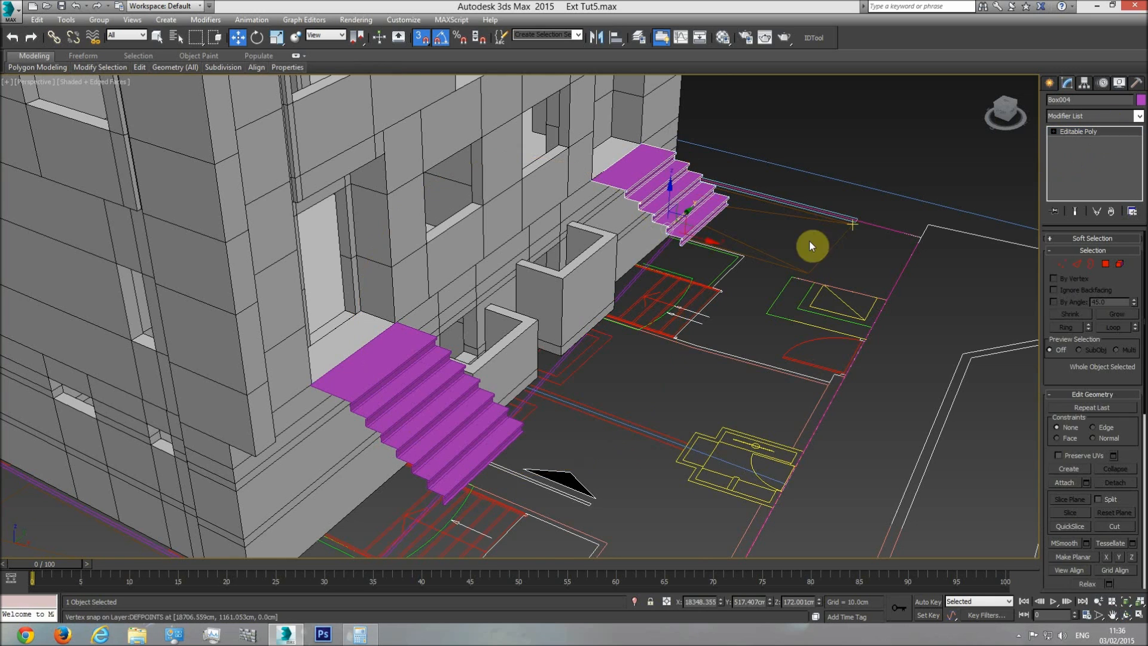
pyautogui.moveTo(692, 278); pyautogui.dragTo(676, 301, button='middle')
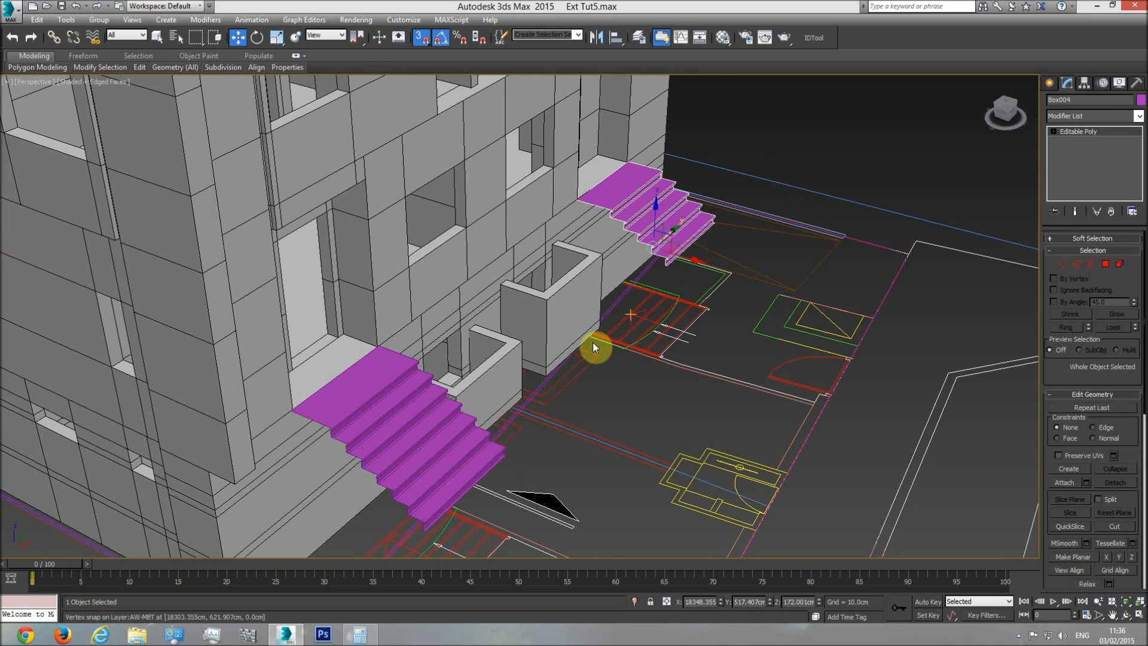
pyautogui.moveTo(687, 395); pyautogui.dragTo(705, 370, button='middle')
pyautogui.scroll(-3, 705, 370)
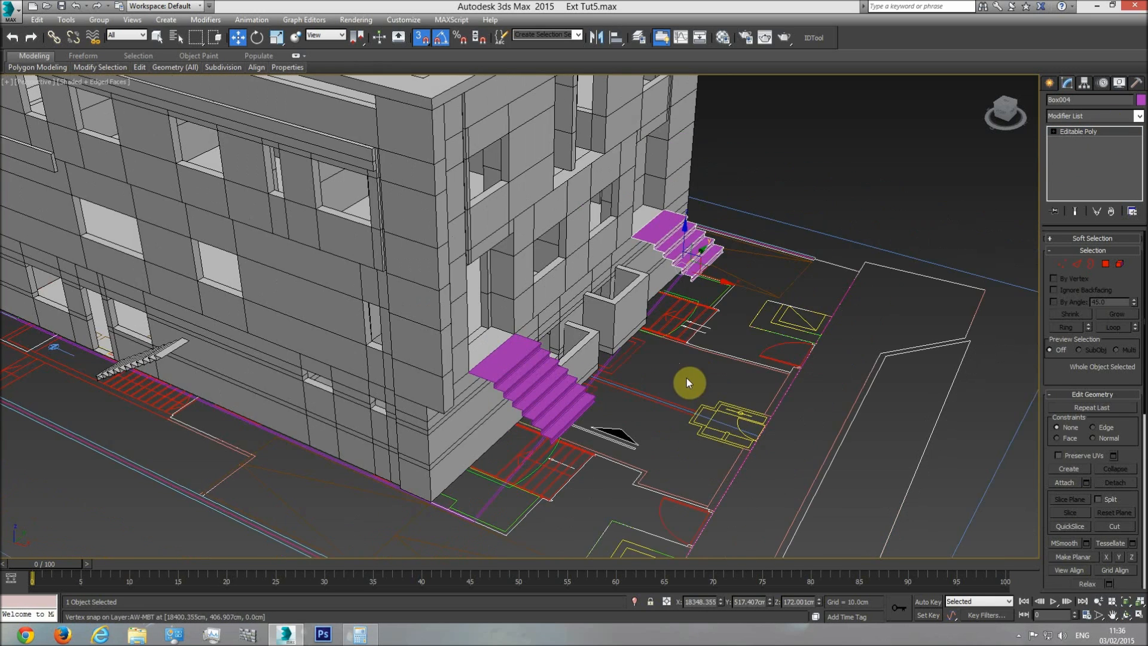
pyautogui.keyDown('ctrl'); pyautogui.click(548, 396); pyautogui.keyUp('ctrl')
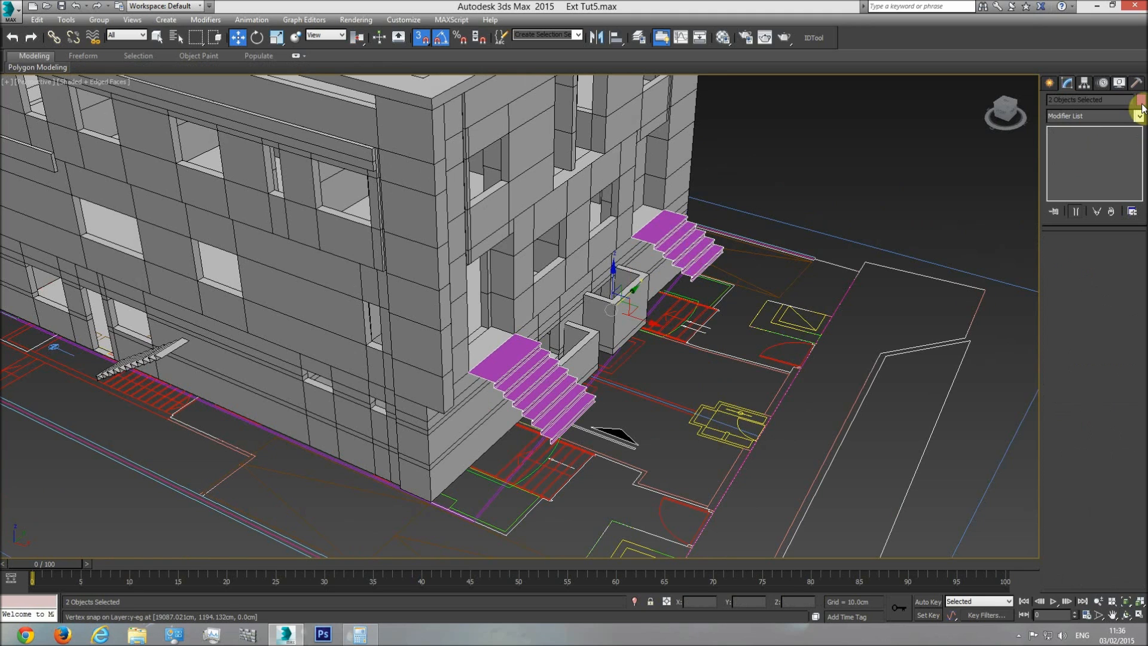
pyautogui.click(1140, 101)
pyautogui.click(849, 372)
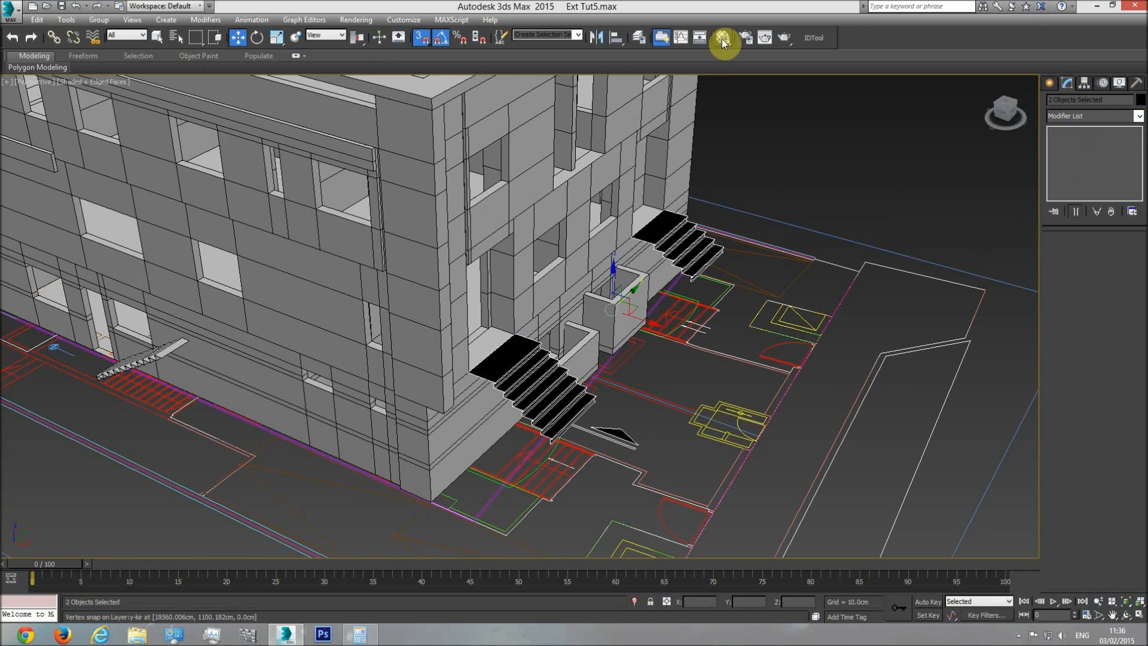
# Step: Assign the base material to both selected staircases and clear the selection
pyautogui.click(722, 37)
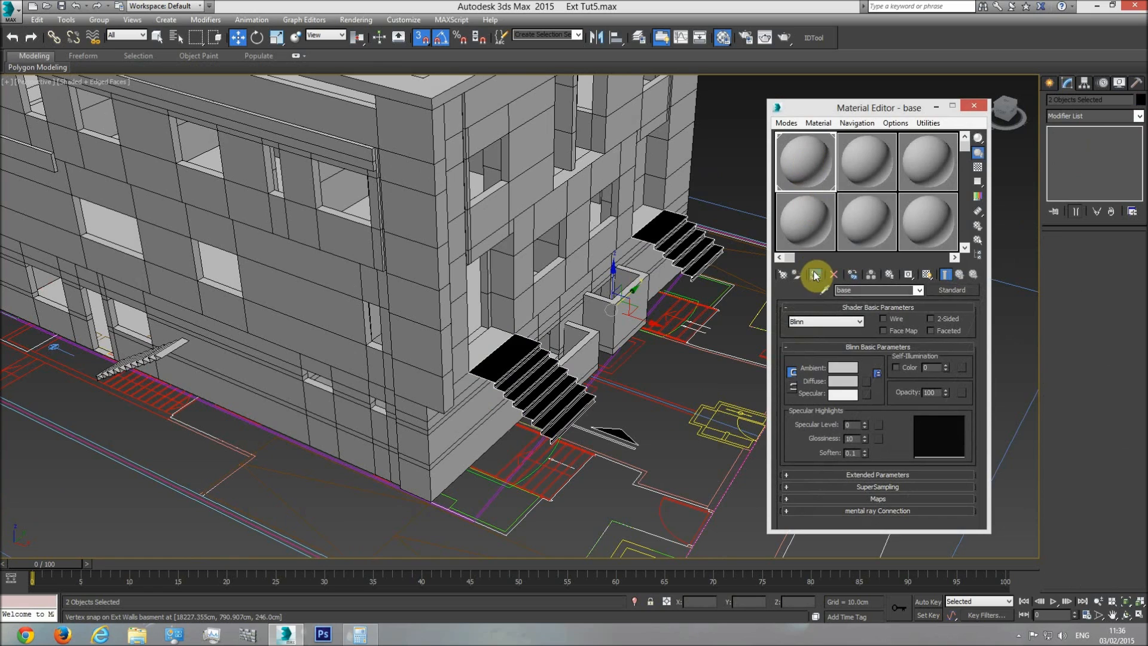
pyautogui.click(816, 275)
pyautogui.click(973, 107)
pyautogui.click(763, 146)
# Step: Examine the whole building from several sides, including both entrances, the side stairs and the pergola facade
pyautogui.moveTo(703, 249); pyautogui.dragTo(771, 263, button='middle')
pyautogui.scroll(-4, 771, 264)
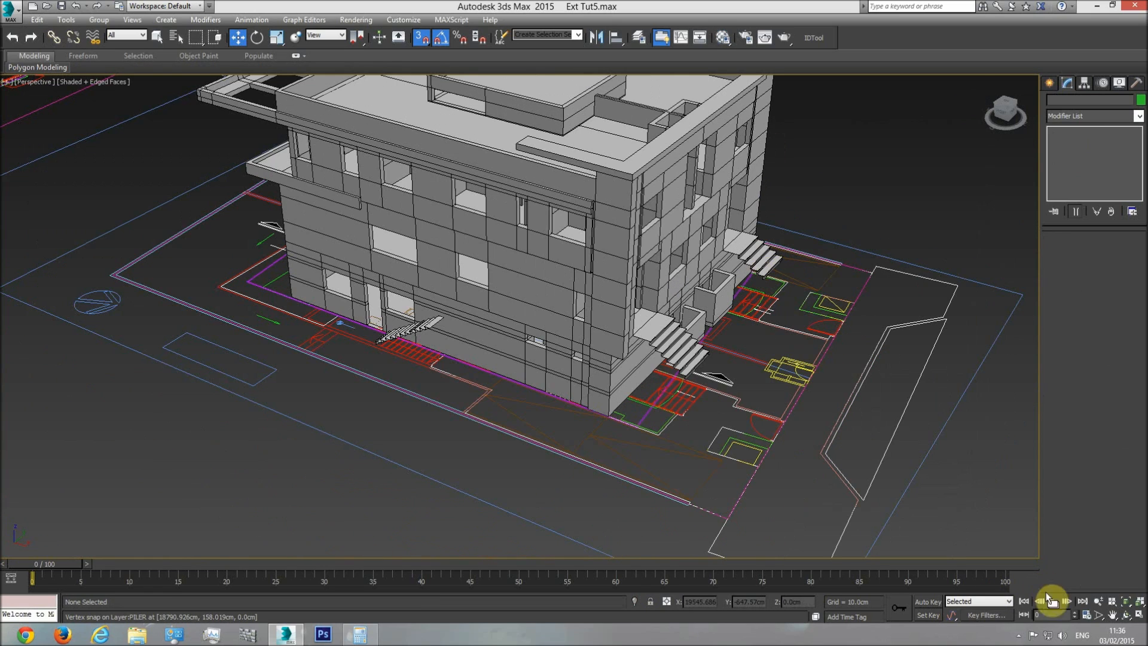
pyautogui.click(1125, 614)
pyautogui.moveTo(597, 359); pyautogui.dragTo(551, 346)
pyautogui.moveTo(552, 347); pyautogui.dragTo(497, 338, button='middle')
pyautogui.scroll(3, 497, 338)
pyautogui.moveTo(503, 349); pyautogui.dragTo(520, 464)
pyautogui.moveTo(566, 396); pyautogui.dragTo(586, 376)
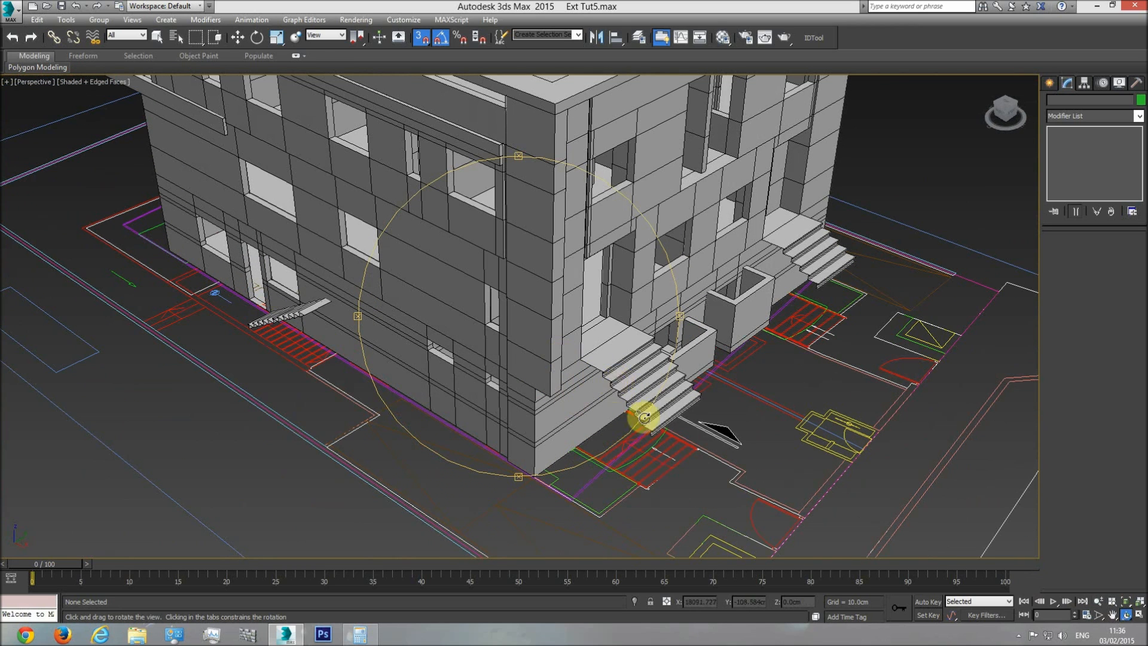
pyautogui.moveTo(644, 417); pyautogui.dragTo(529, 344)
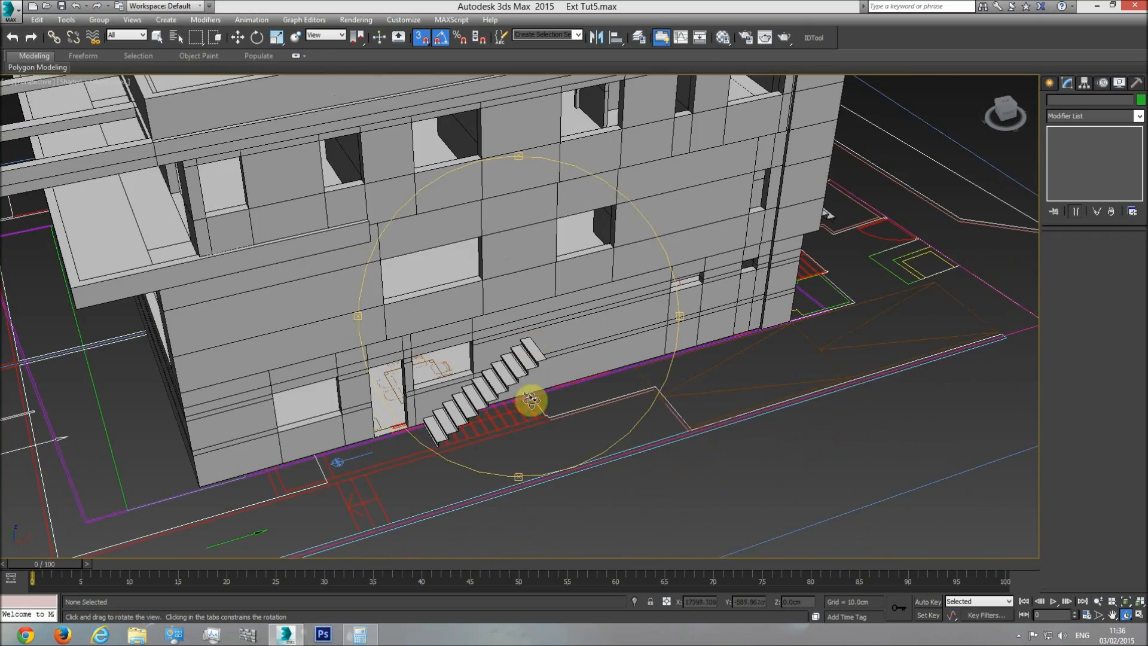
pyautogui.moveTo(449, 383); pyautogui.dragTo(411, 422)
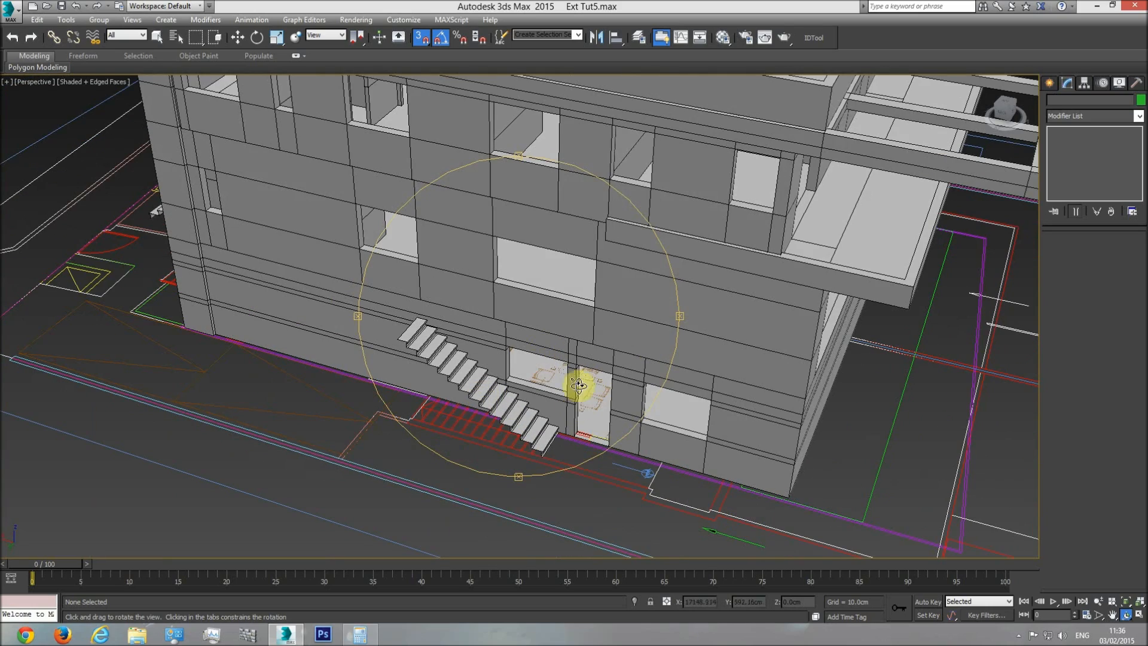
pyautogui.moveTo(518, 428); pyautogui.dragTo(532, 391)
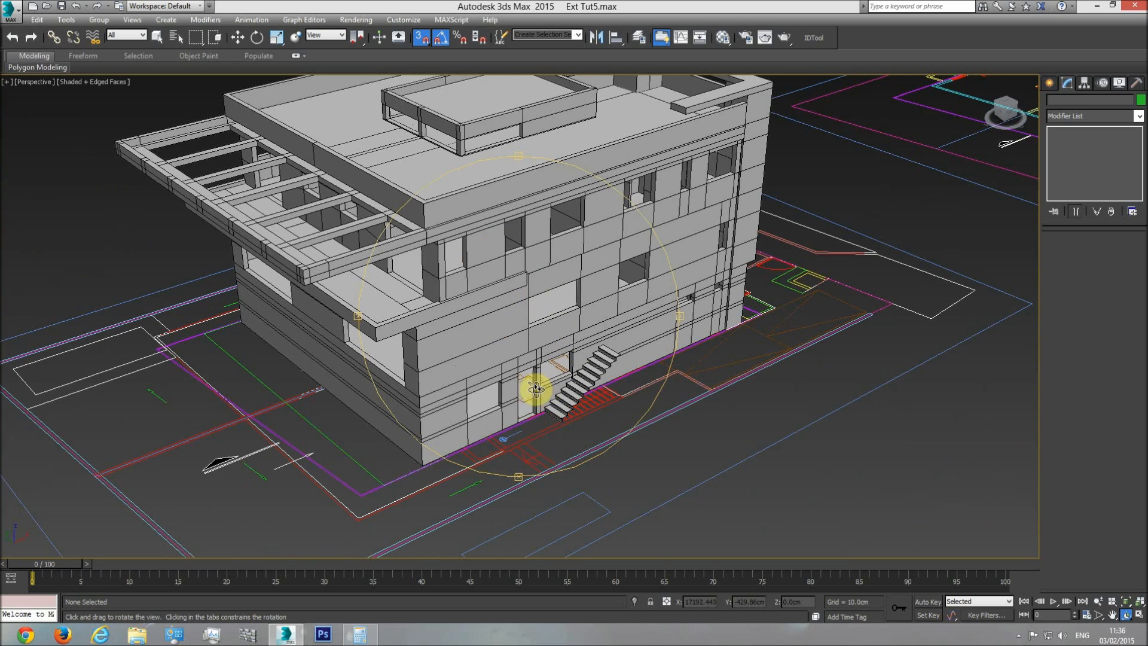
pyautogui.moveTo(536, 389); pyautogui.dragTo(530, 287)
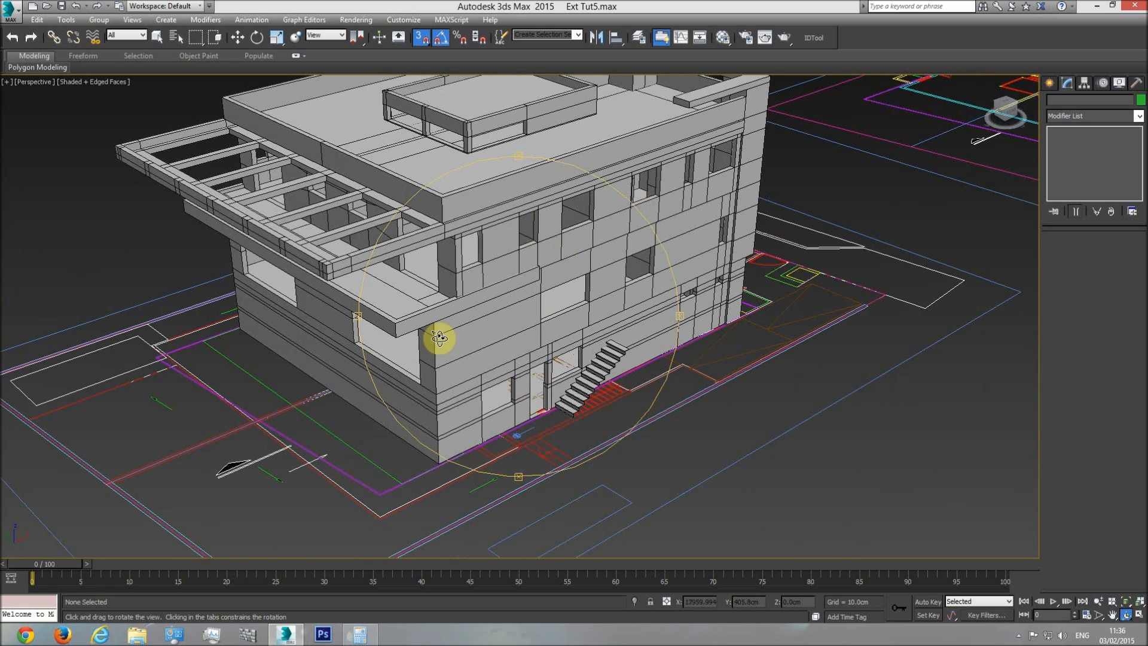
pyautogui.moveTo(564, 341); pyautogui.dragTo(487, 350)
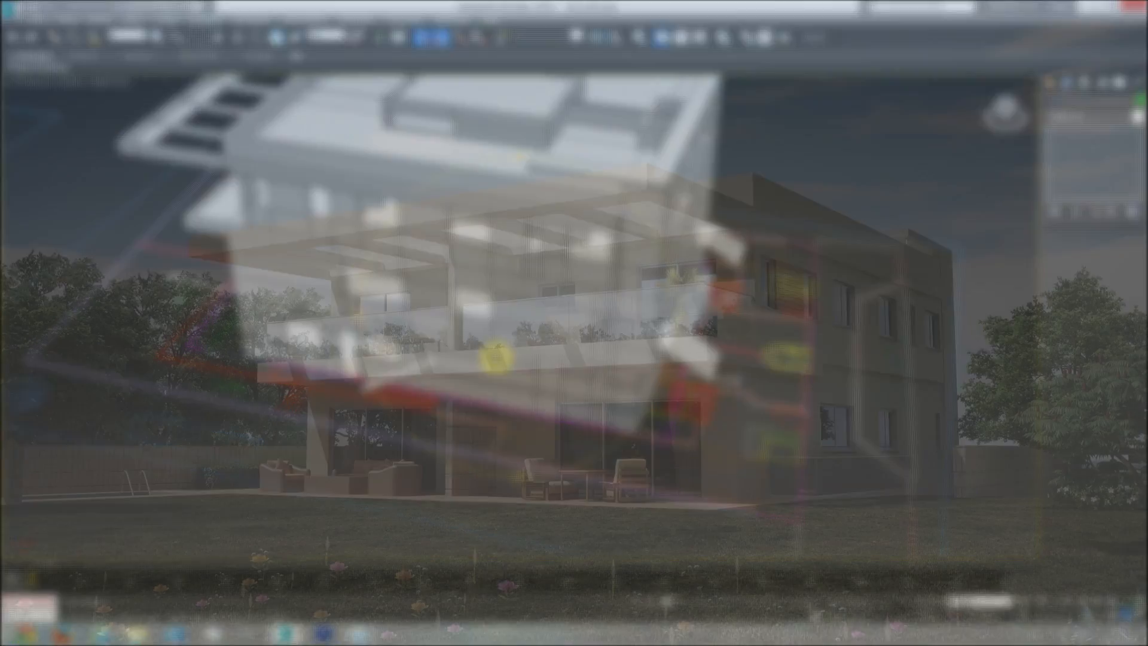